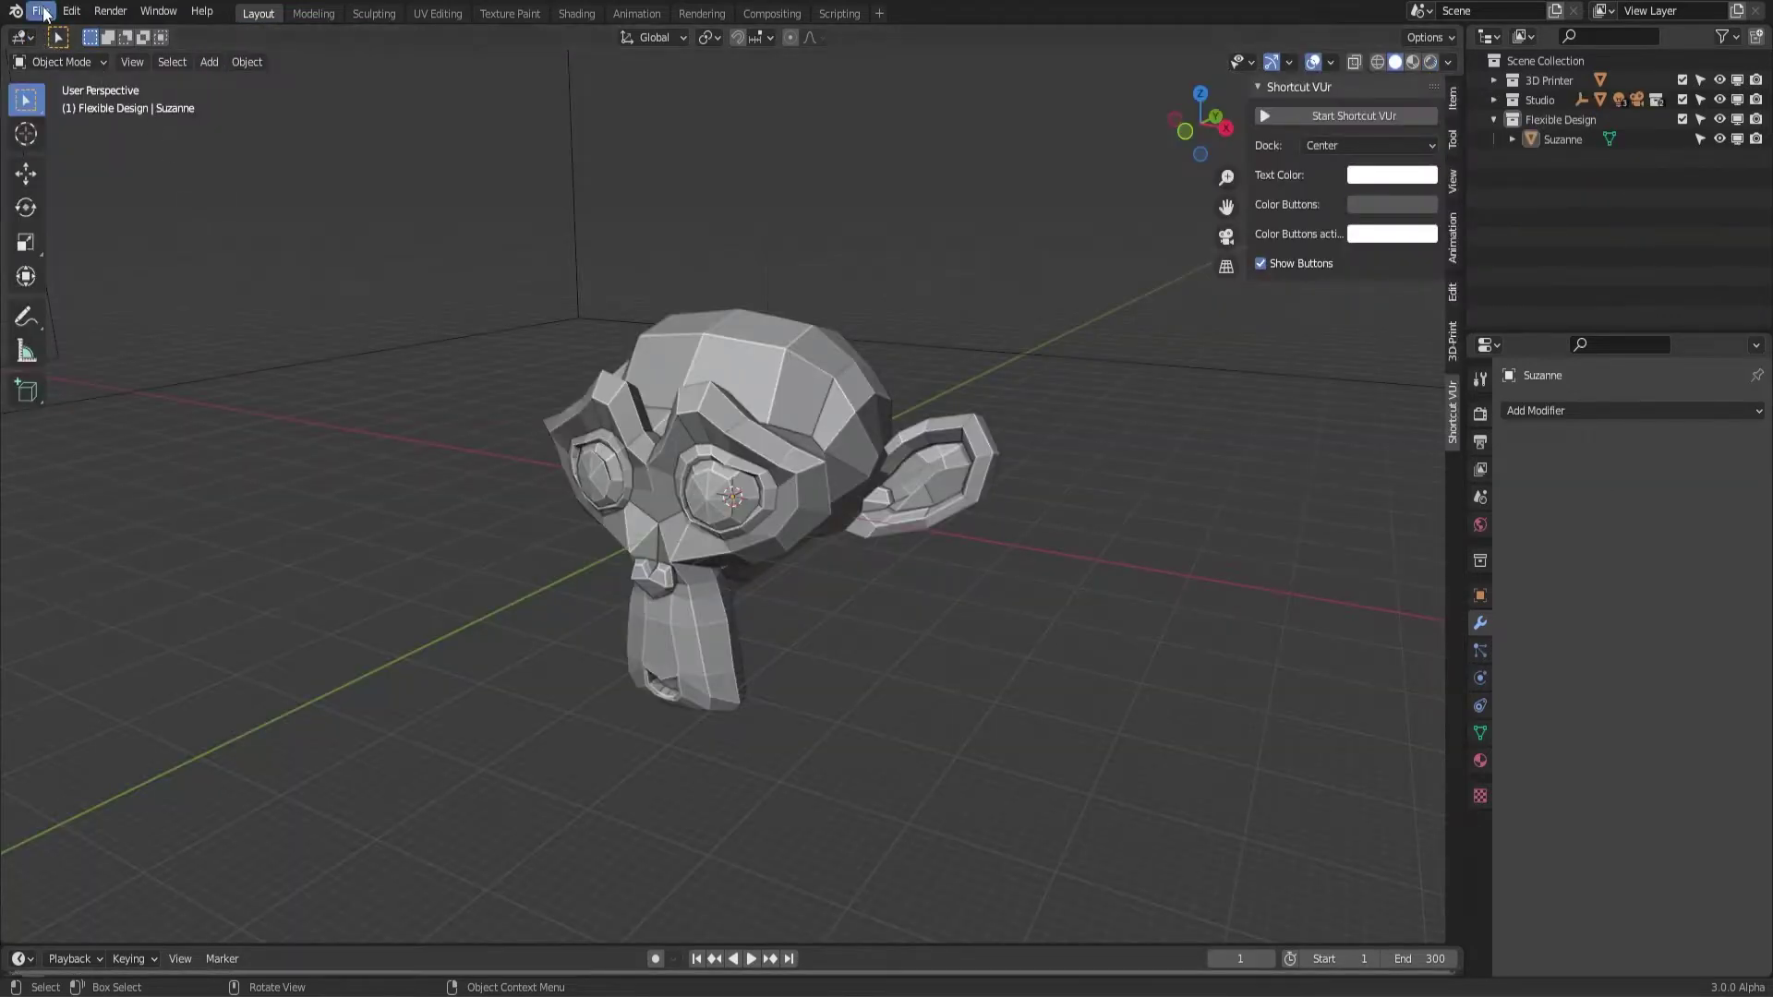
Save the project as a new file named Screw_D3.blend in the 21_SCREW folder
{"action": "left_click", "coordinate": [67, 13]}
{"action": "left_click", "coordinate": [67, 13]}
{"action": "left_click", "coordinate": [41, 10]}
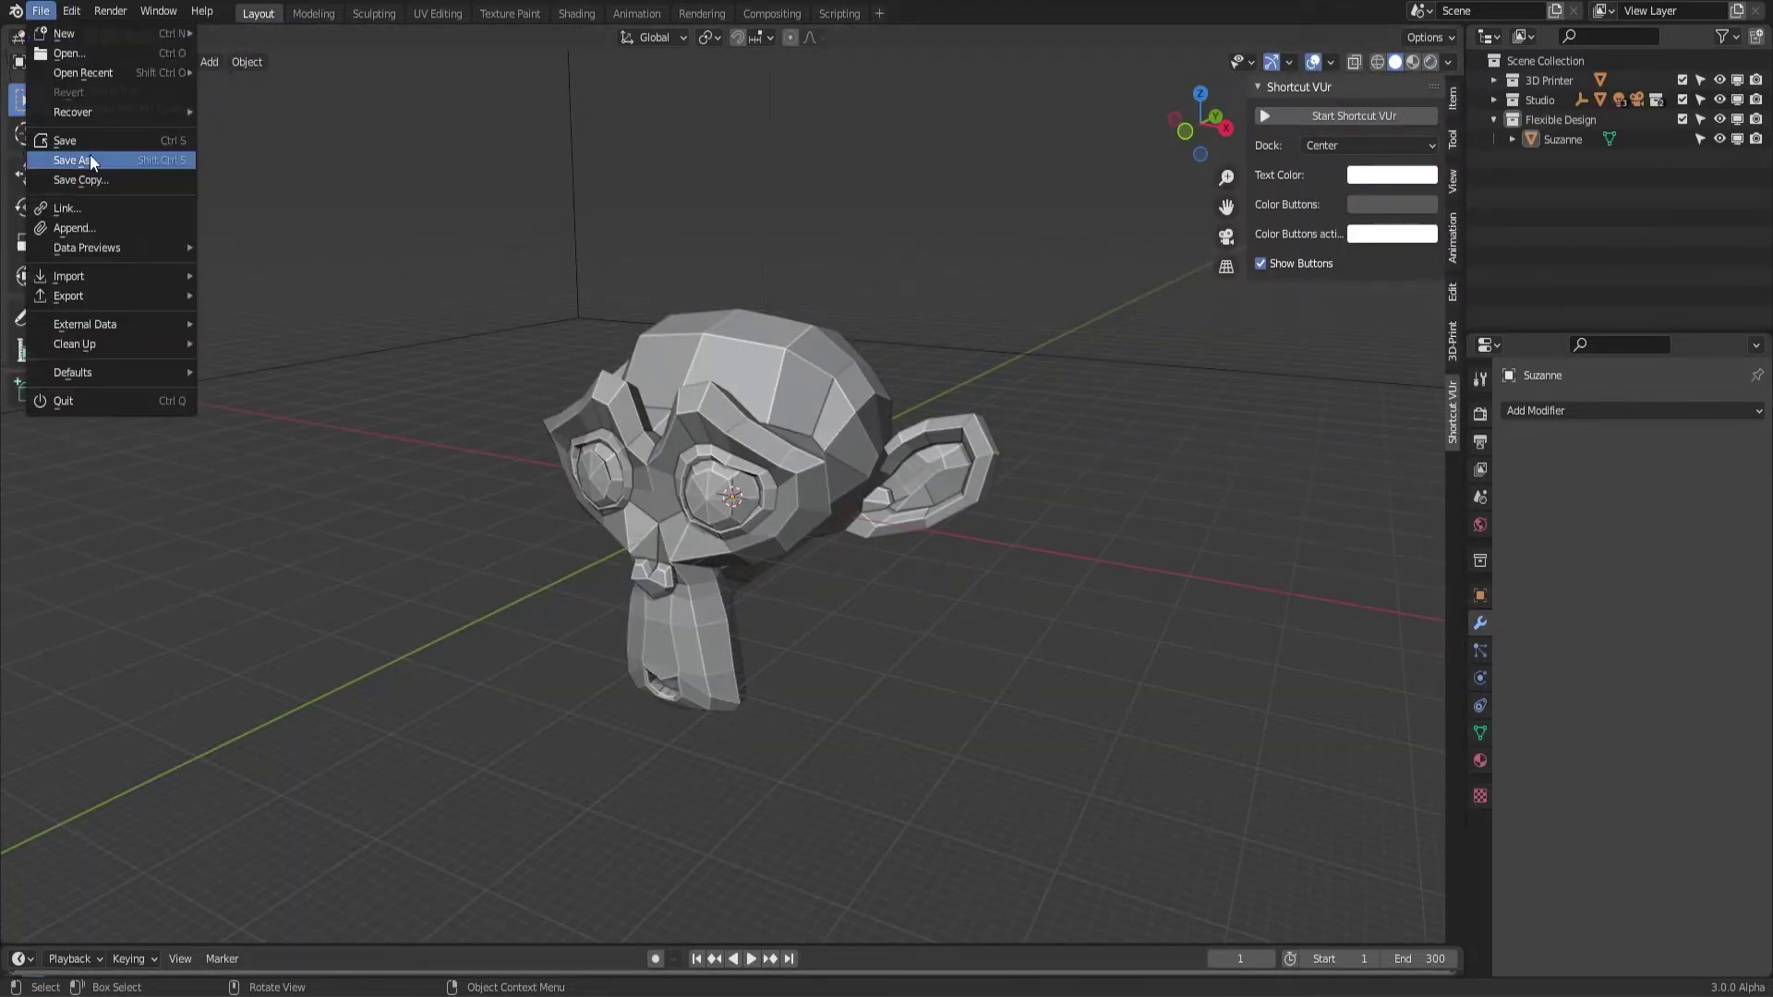
{"action": "left_click", "coordinate": [88, 158]}
{"action": "left_click", "coordinate": [742, 765]}
{"action": "type", "text": "Screw_D"}
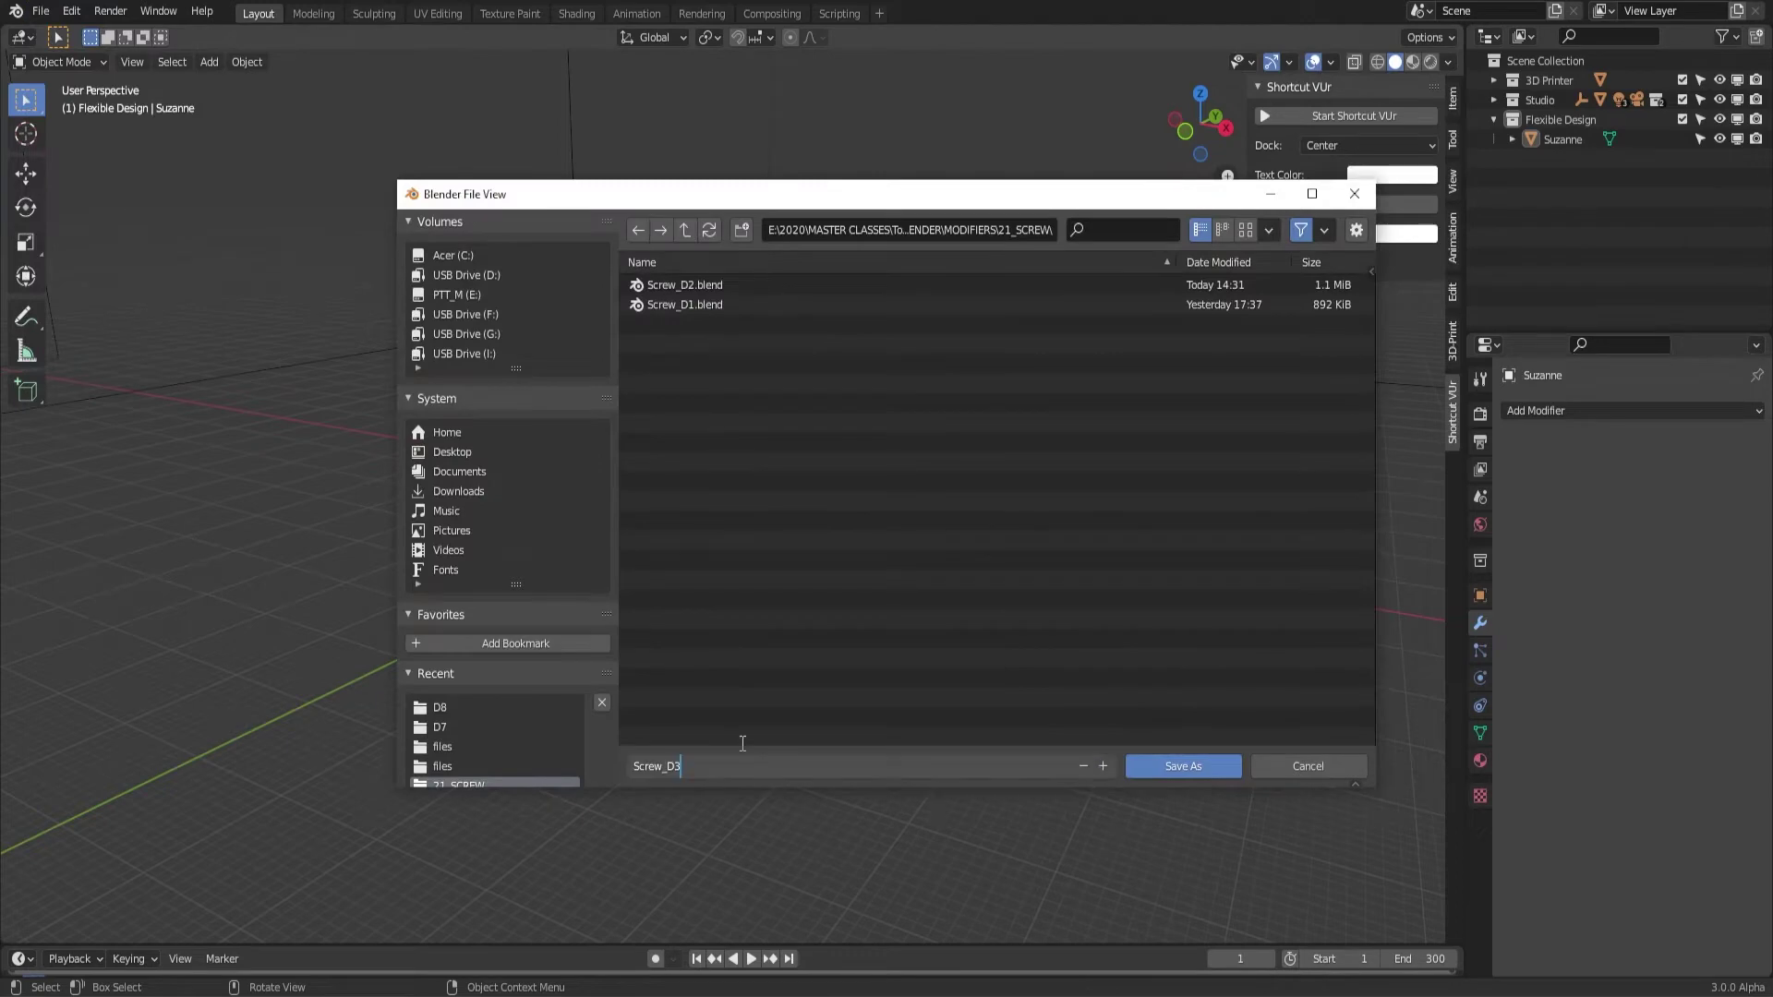
{"action": "type", "text": "3"}
{"action": "key", "text": "Return"}
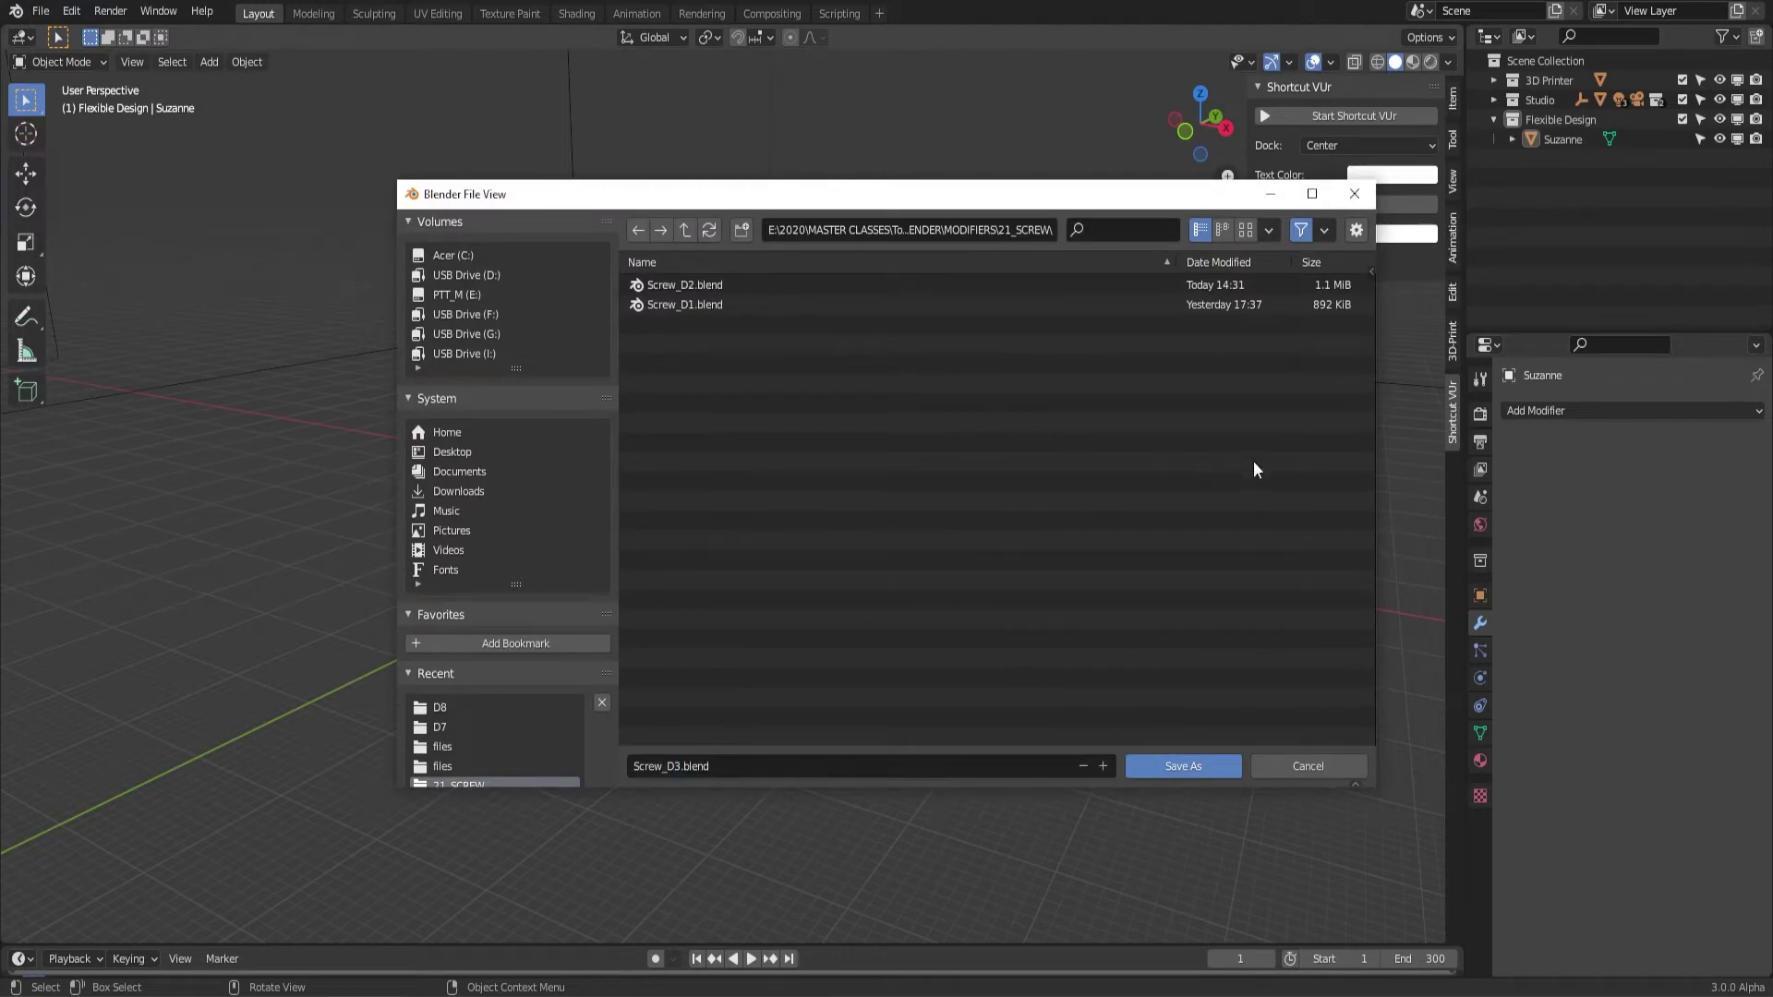
{"action": "left_click", "coordinate": [1183, 765]}
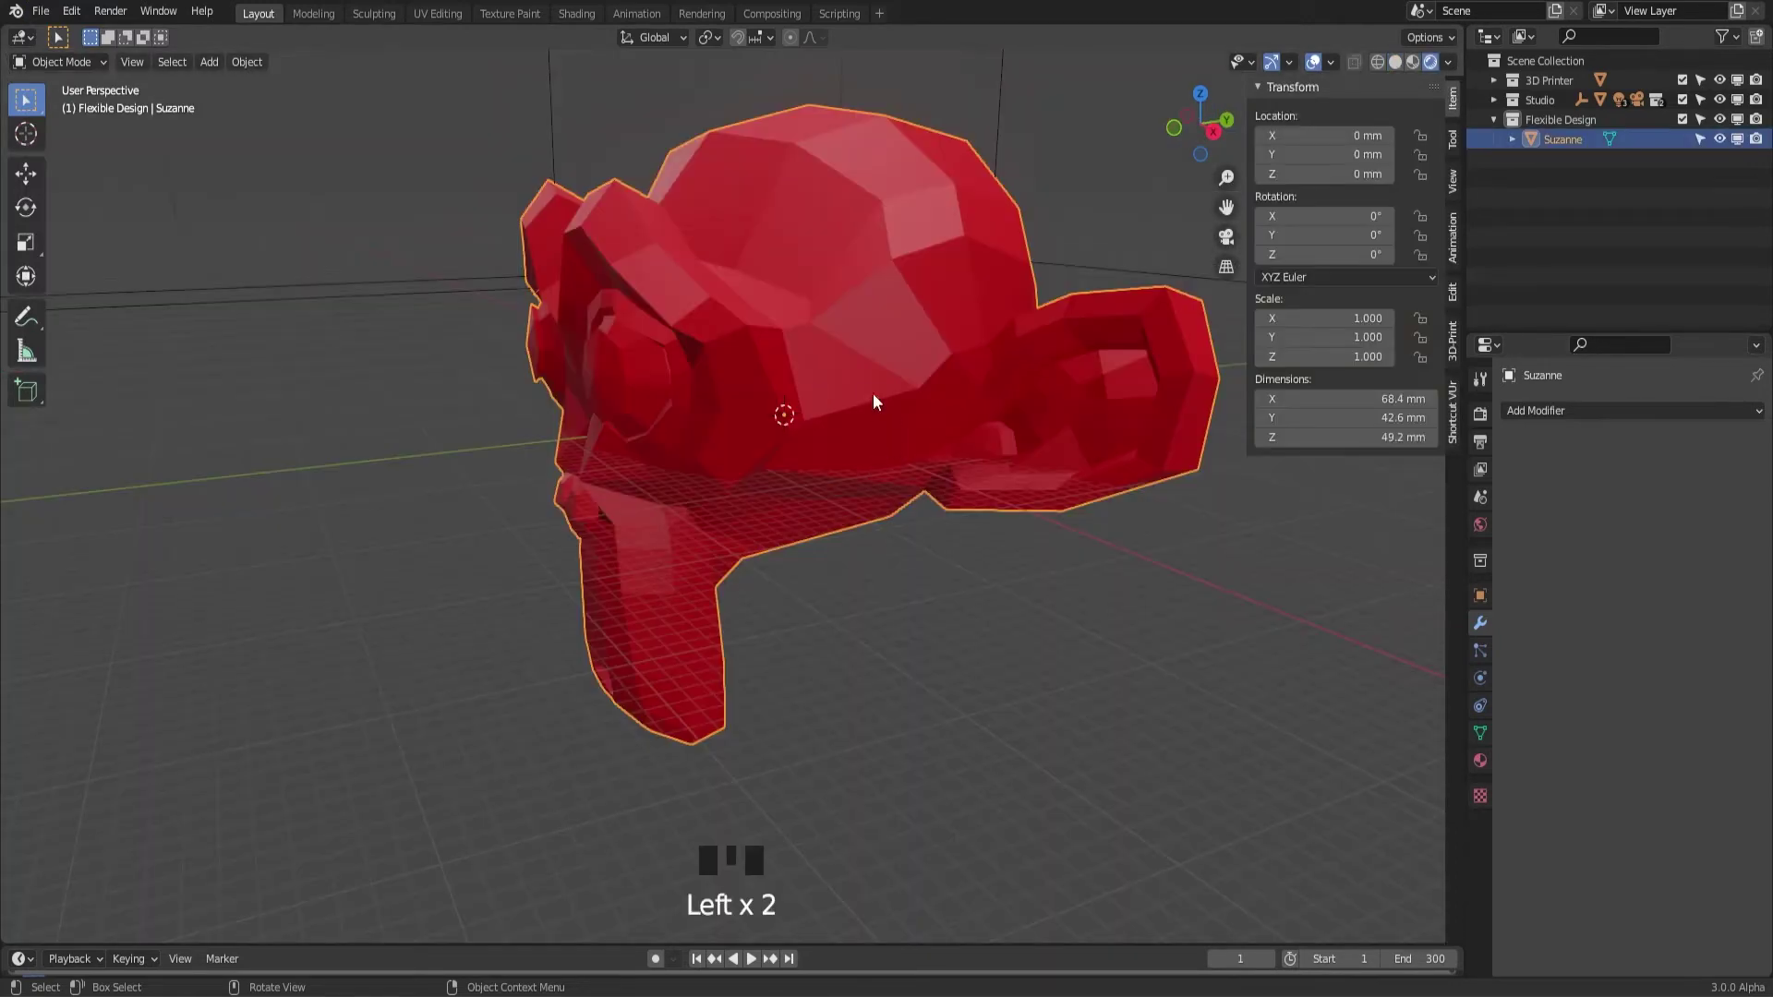
Delete the Suzanne monkey mesh from the Flexible Design collection
{"action": "key", "text": "x"}
{"action": "left_click", "coordinate": [843, 394]}
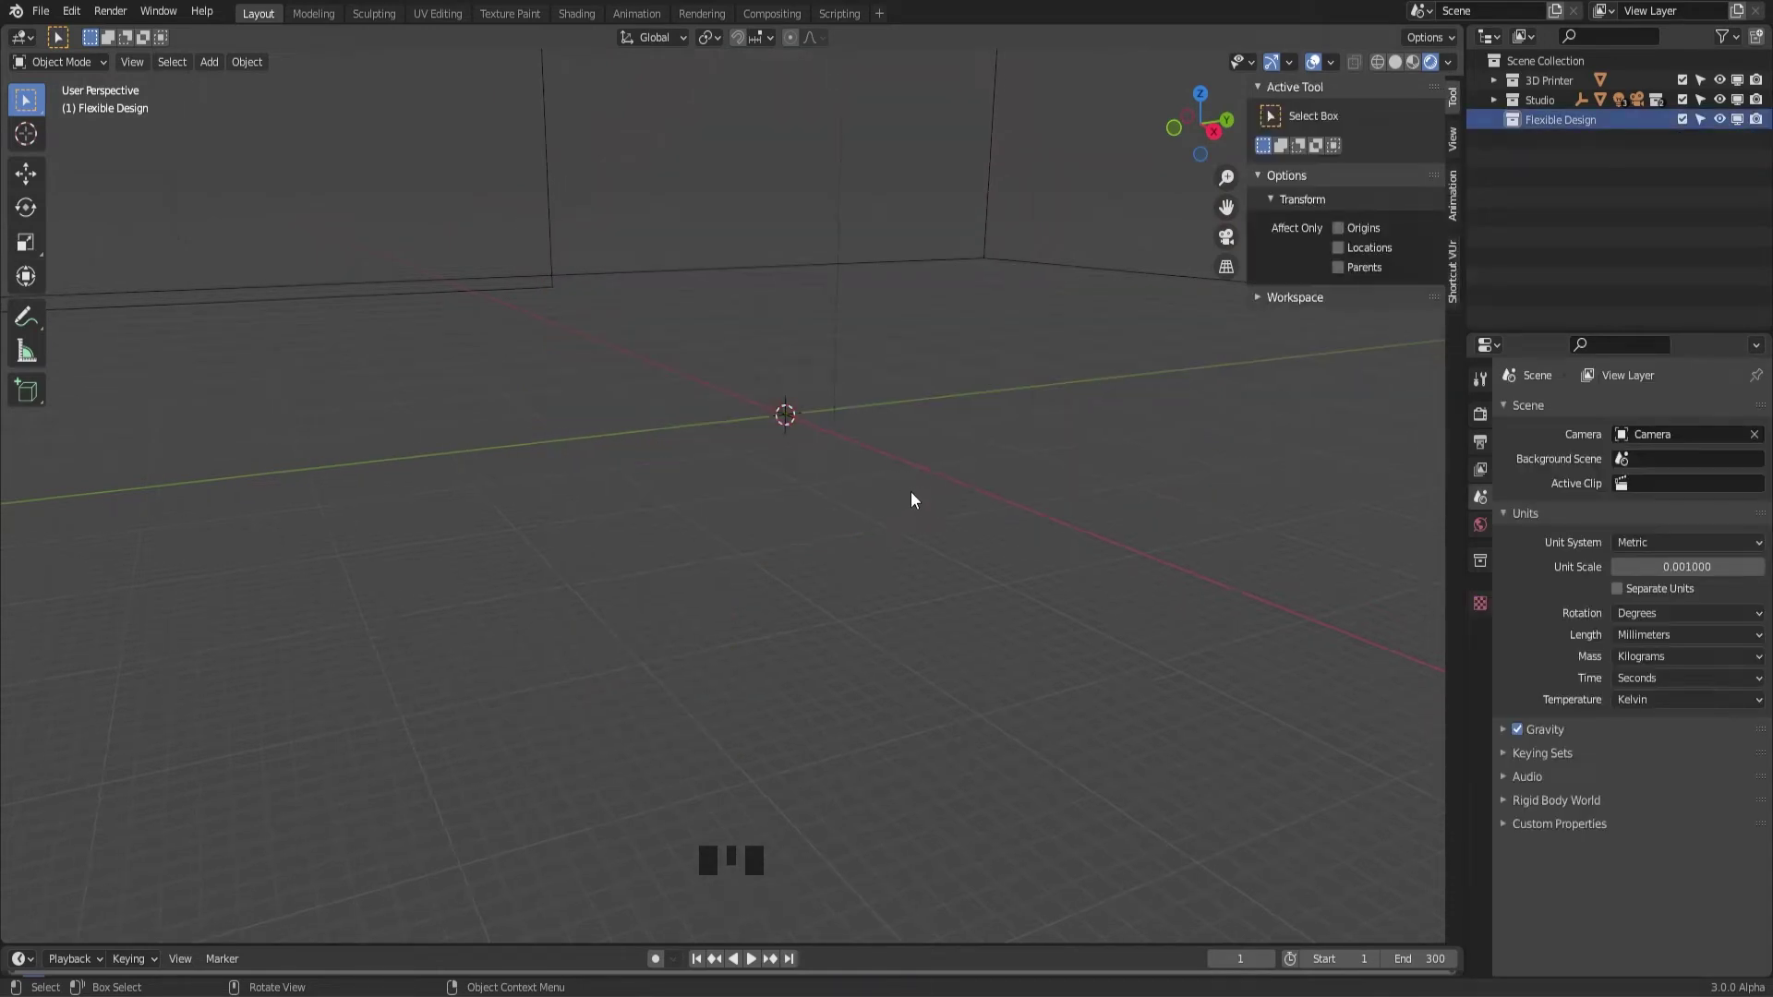
{"action": "middle_click_drag", "start_coordinate": [916, 495], "coordinate": [1000, 493]}
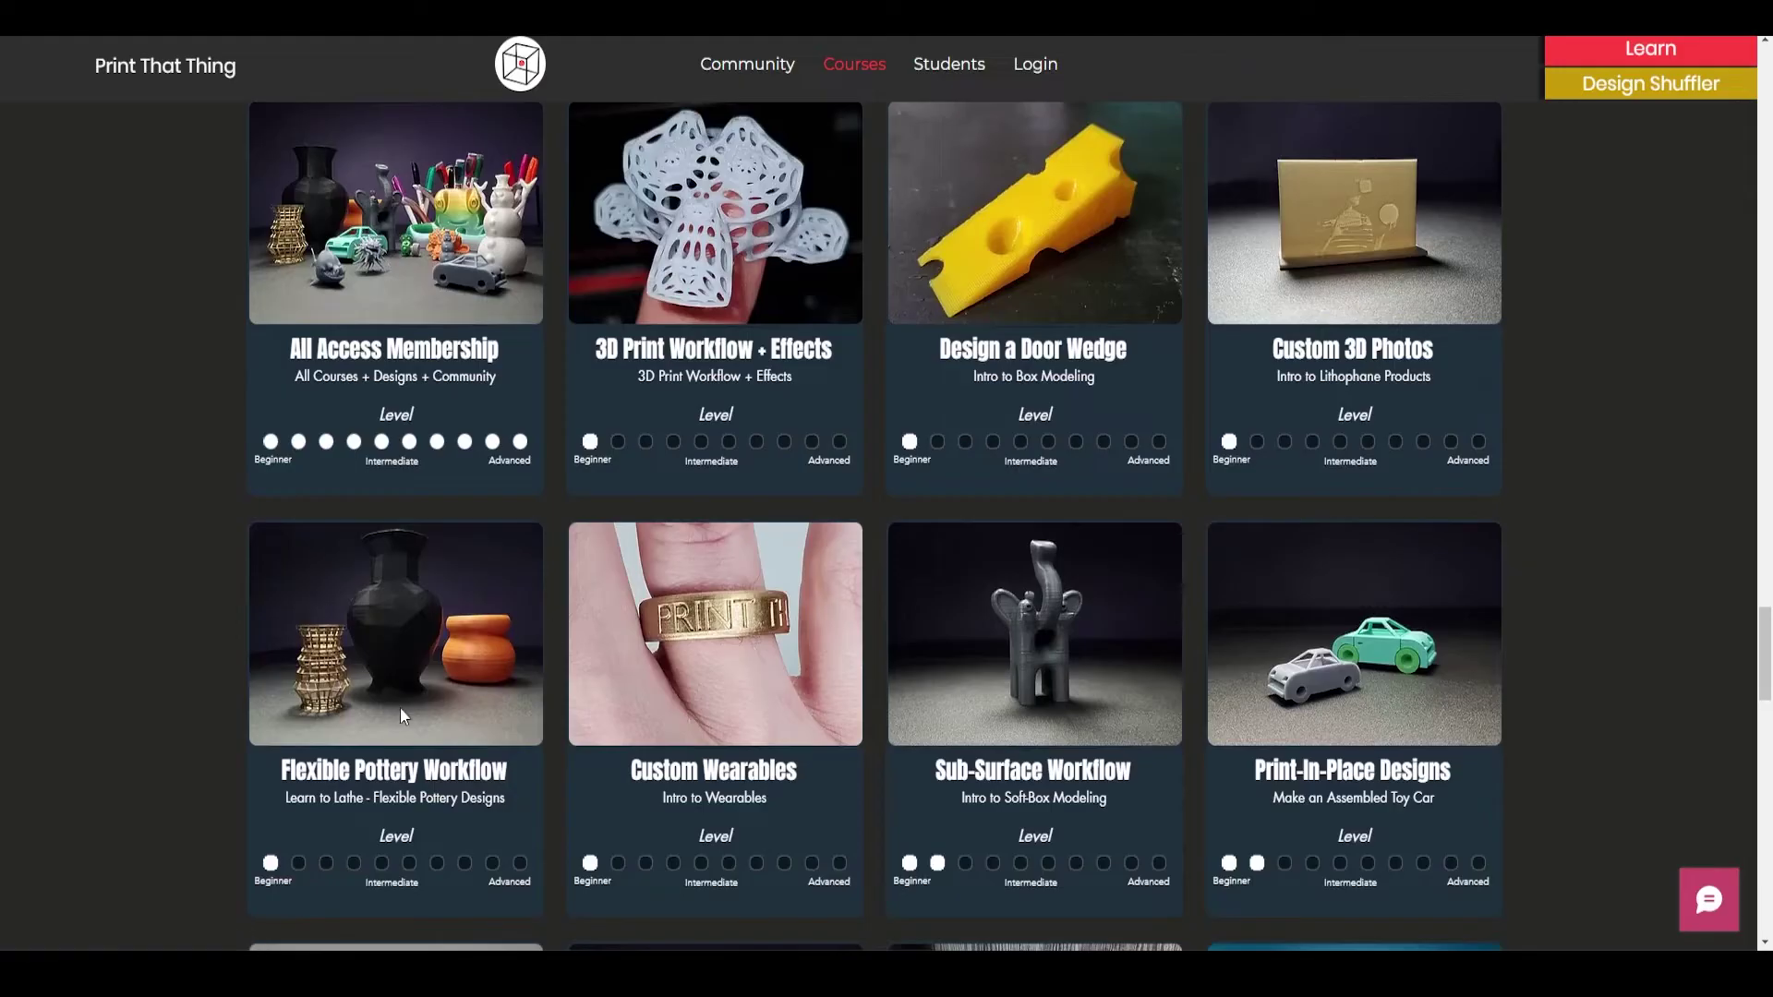
{"action": "left_click", "coordinate": [400, 707]}
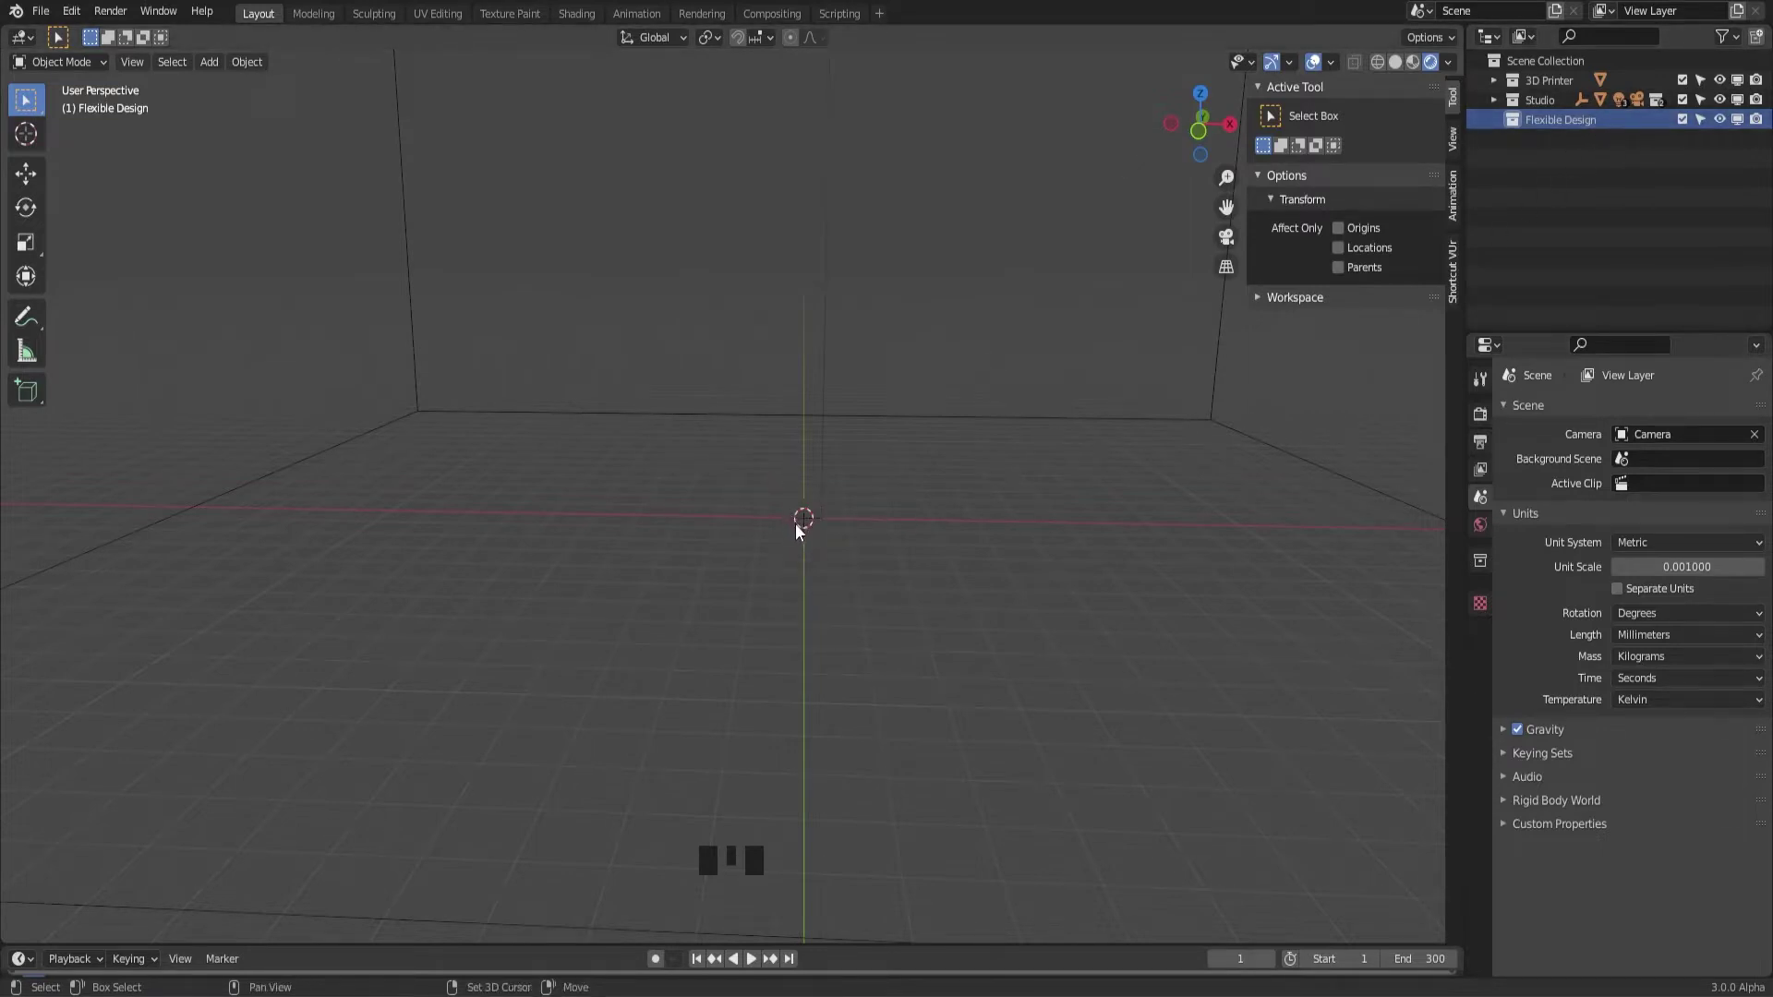
Add a single-vertex mesh object at the world origin
{"action": "key", "text": "shift+a"}
{"action": "mouse_move", "coordinate": [789, 517]}
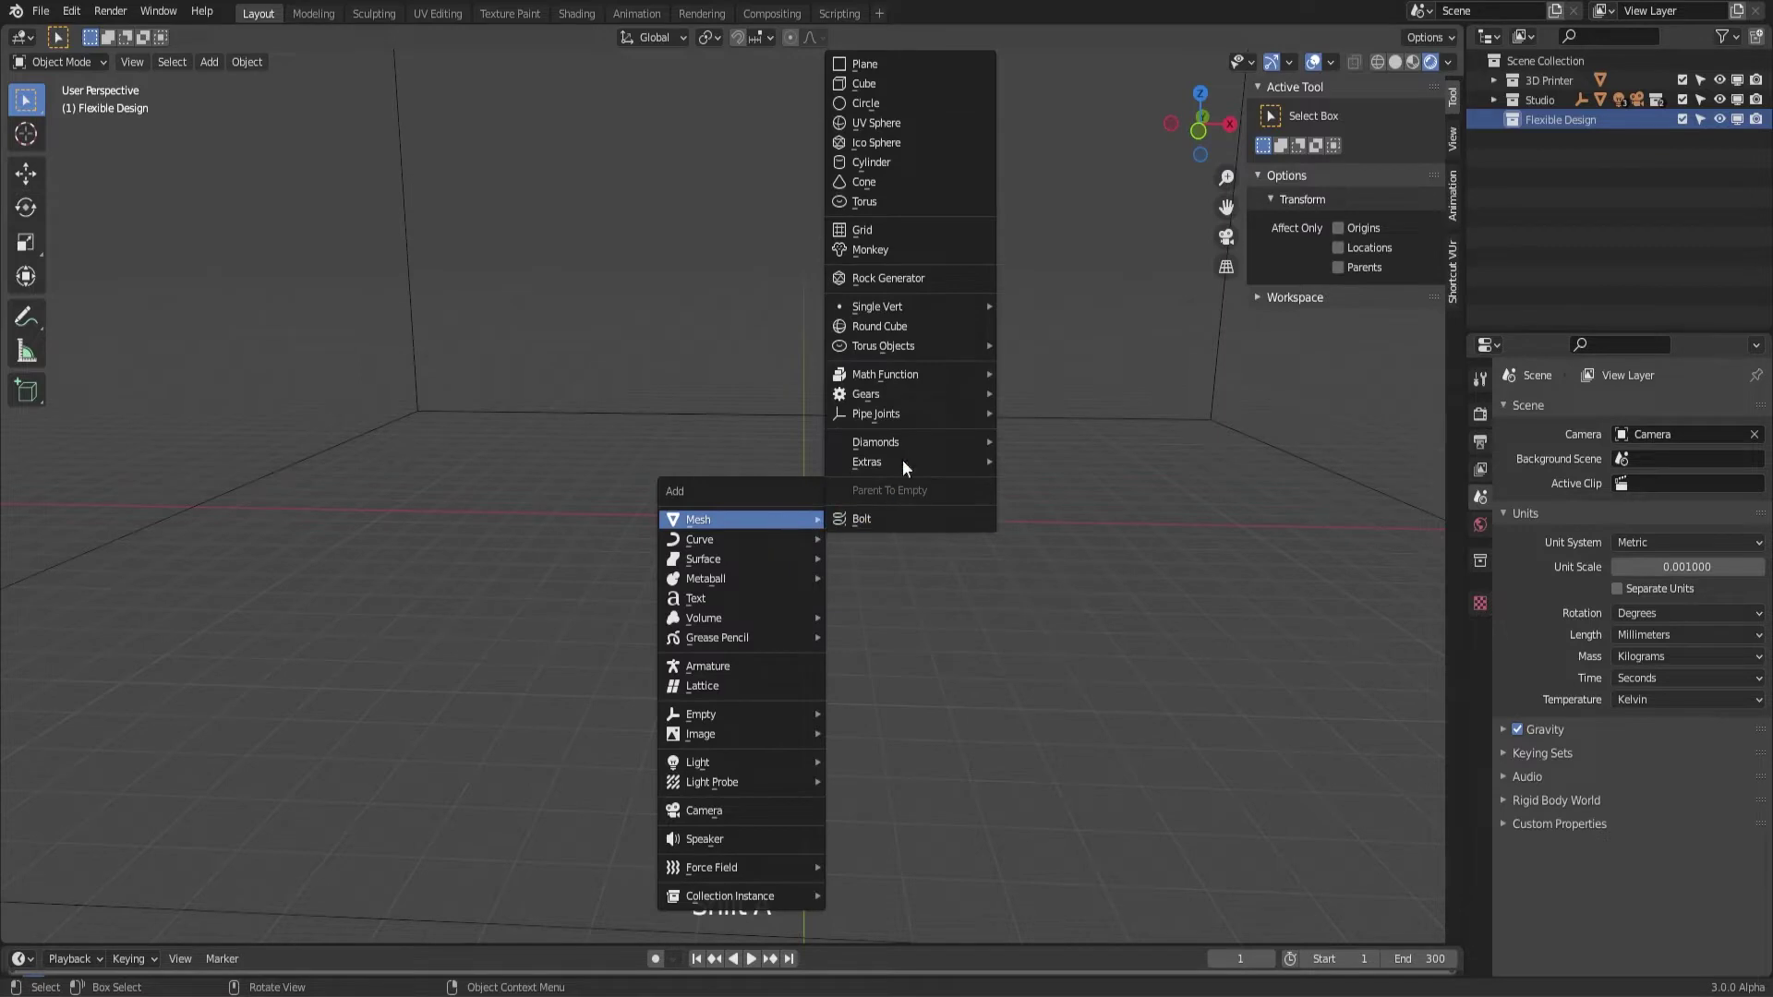
{"action": "mouse_move", "coordinate": [903, 307]}
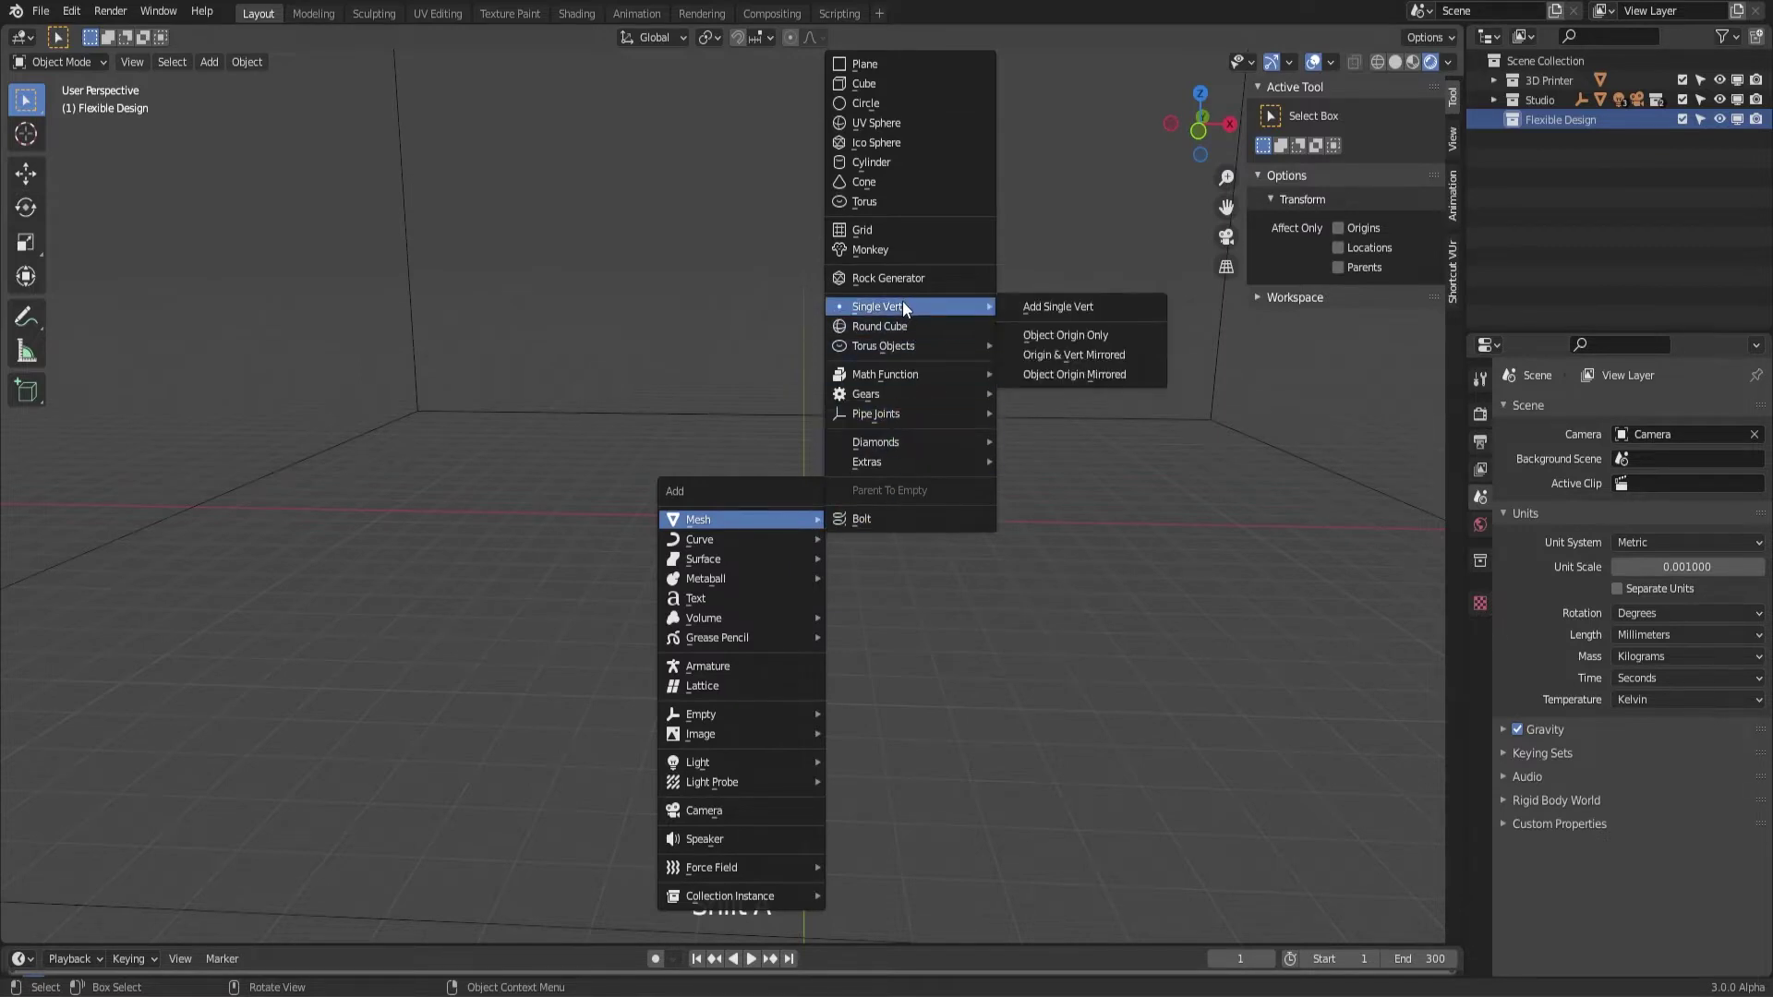
{"action": "left_click", "coordinate": [1056, 308]}
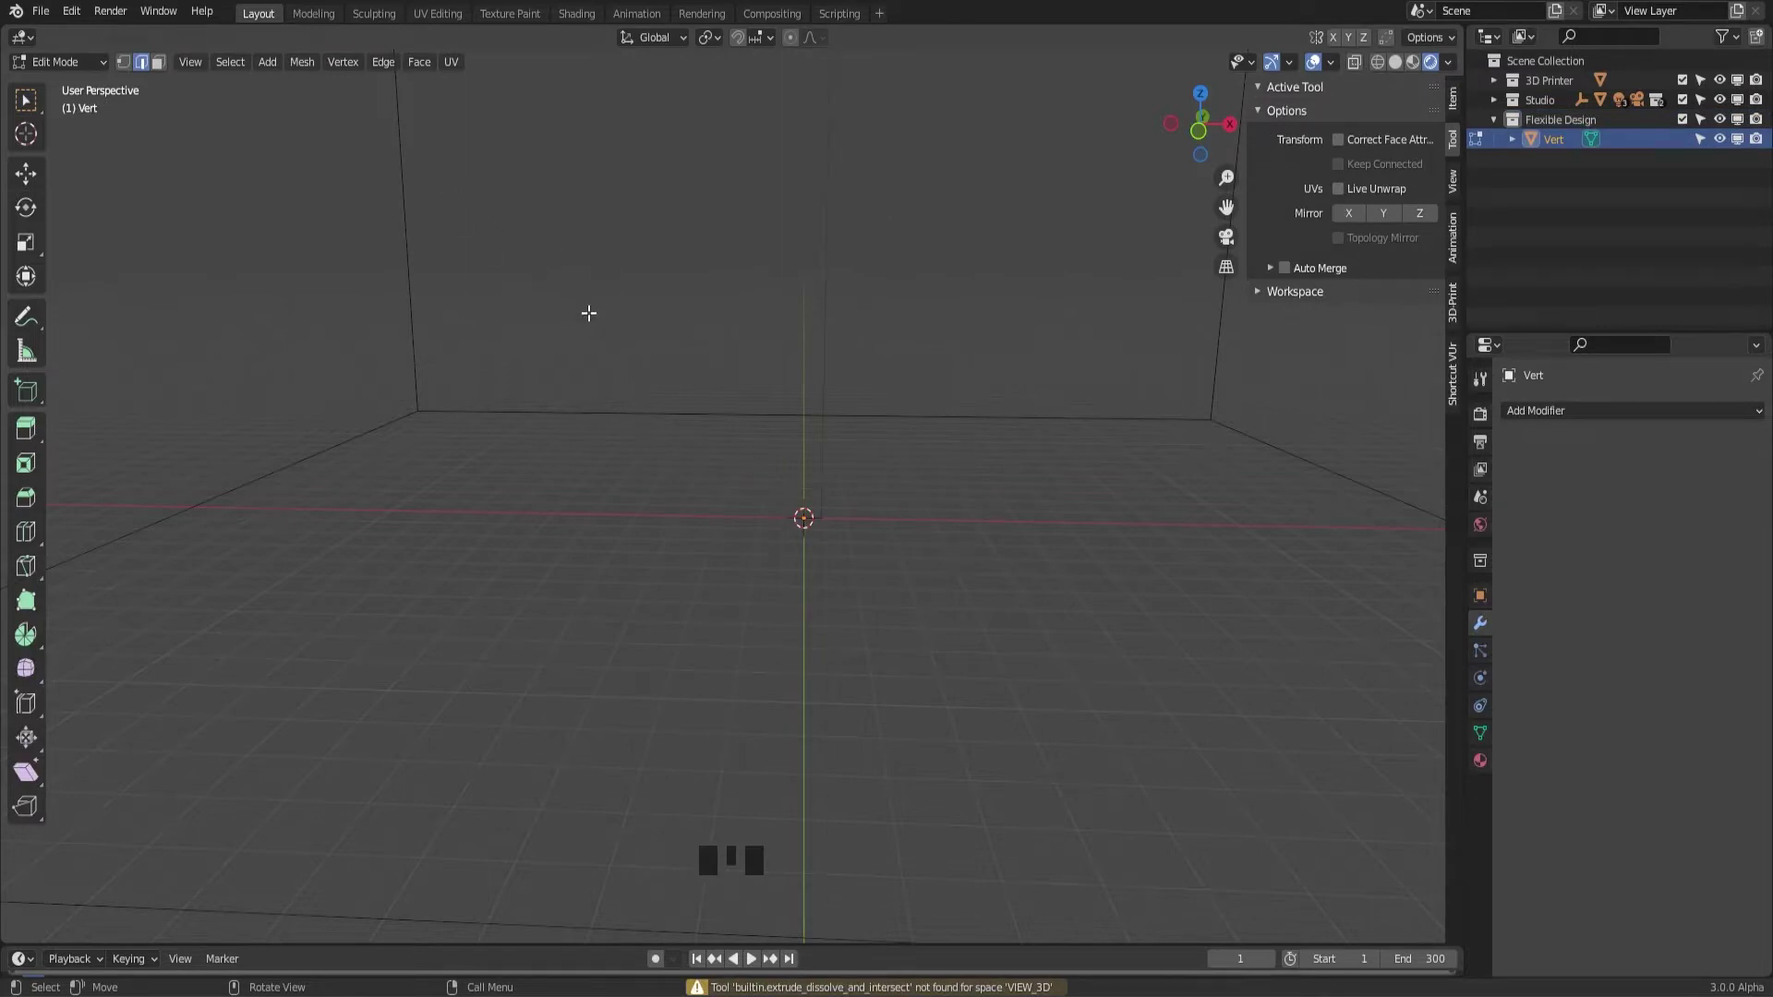
Search the add-ons in the preferences for "extra" to check that the Extra Objects add-ons are enabled
{"action": "left_click", "coordinate": [72, 13]}
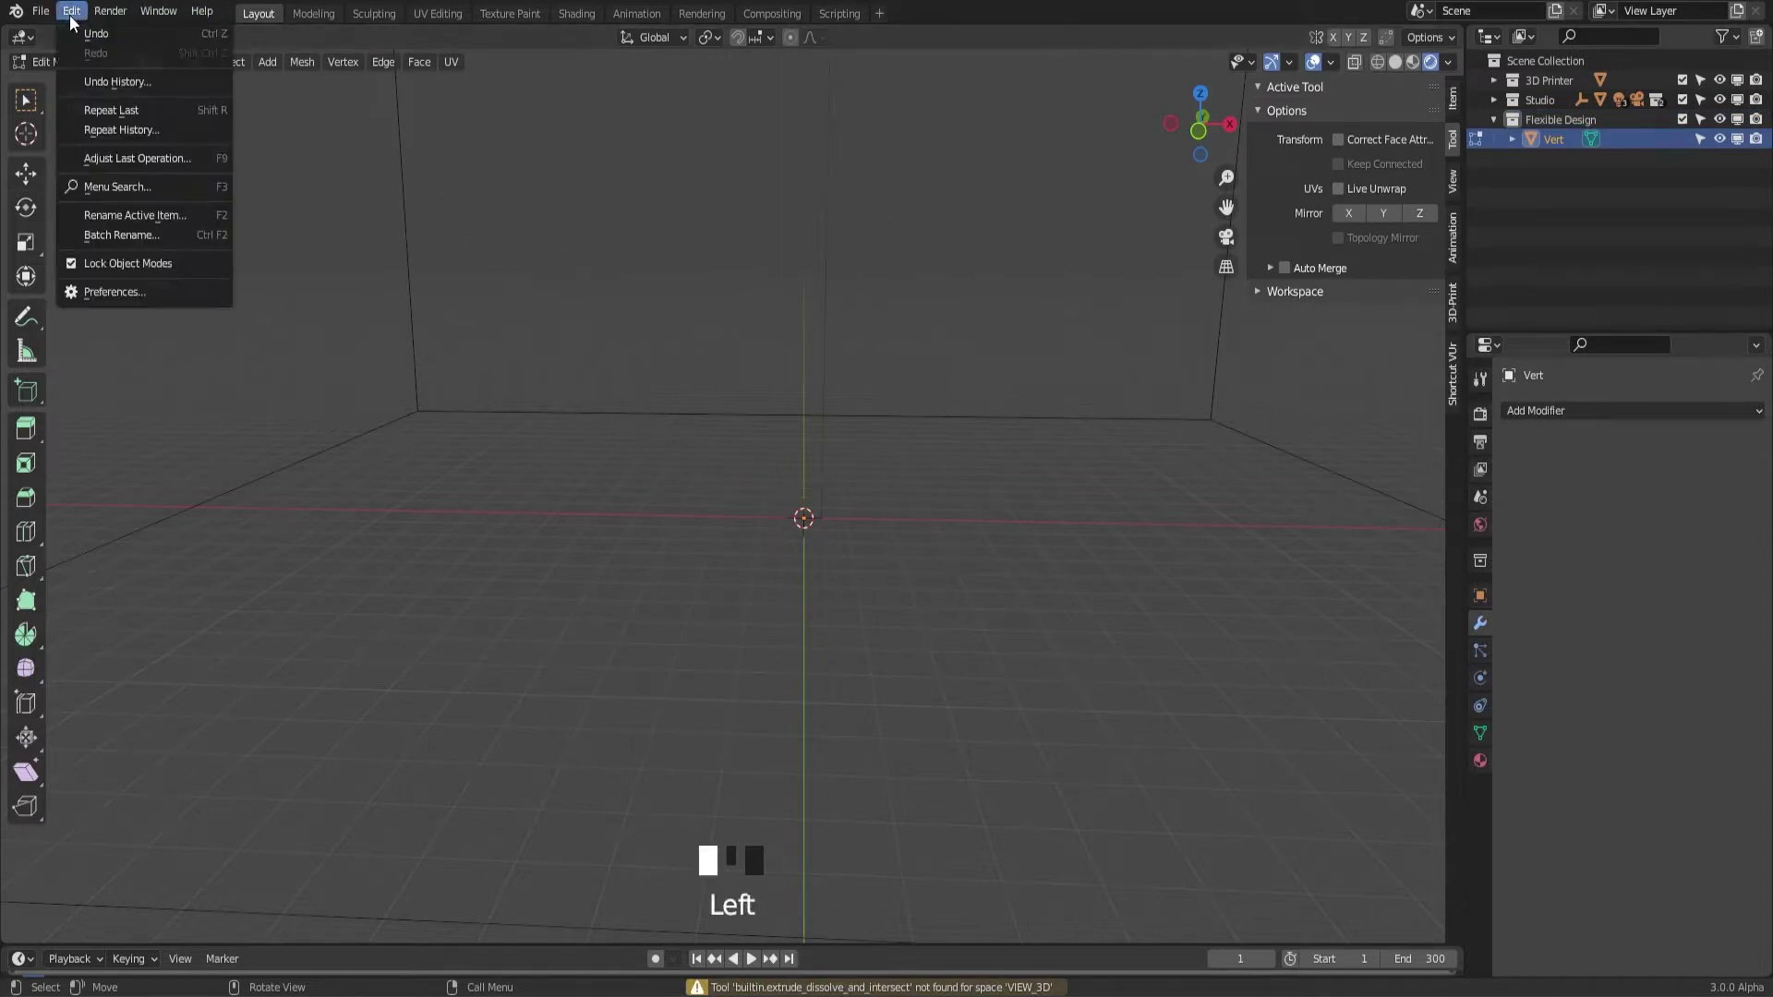
{"action": "left_click", "coordinate": [137, 293]}
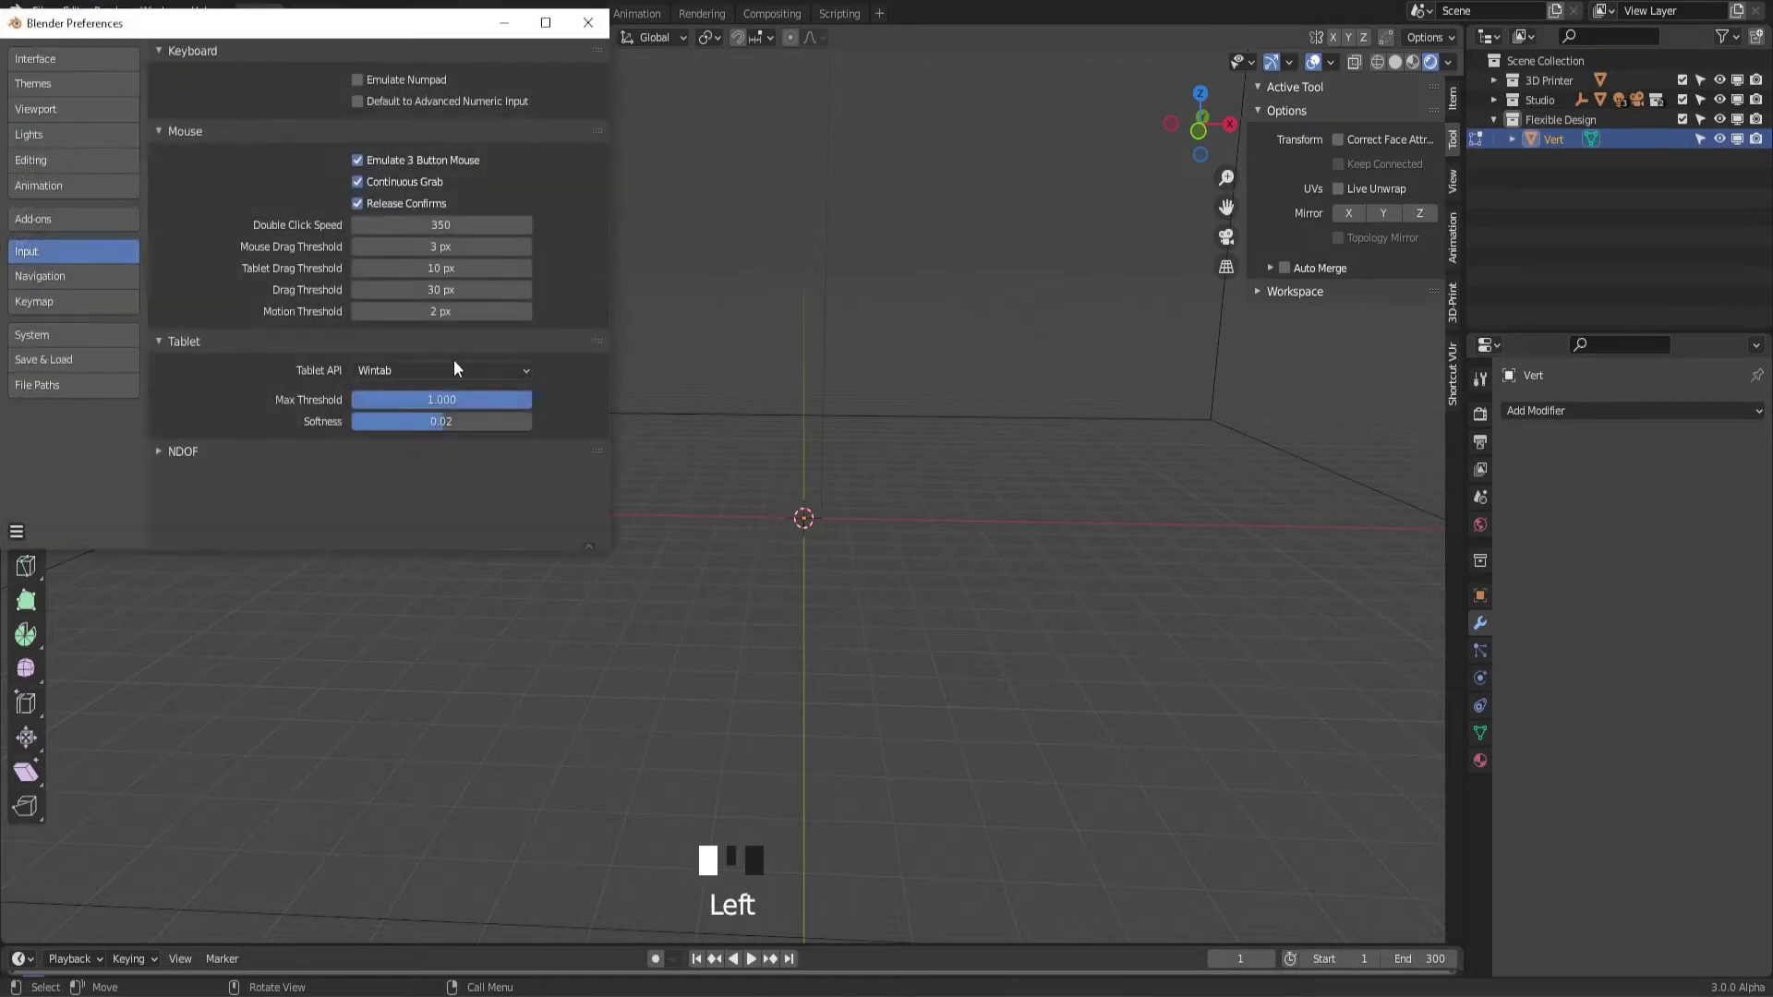
{"action": "left_click", "coordinate": [100, 222]}
{"action": "left_click", "coordinate": [496, 83]}
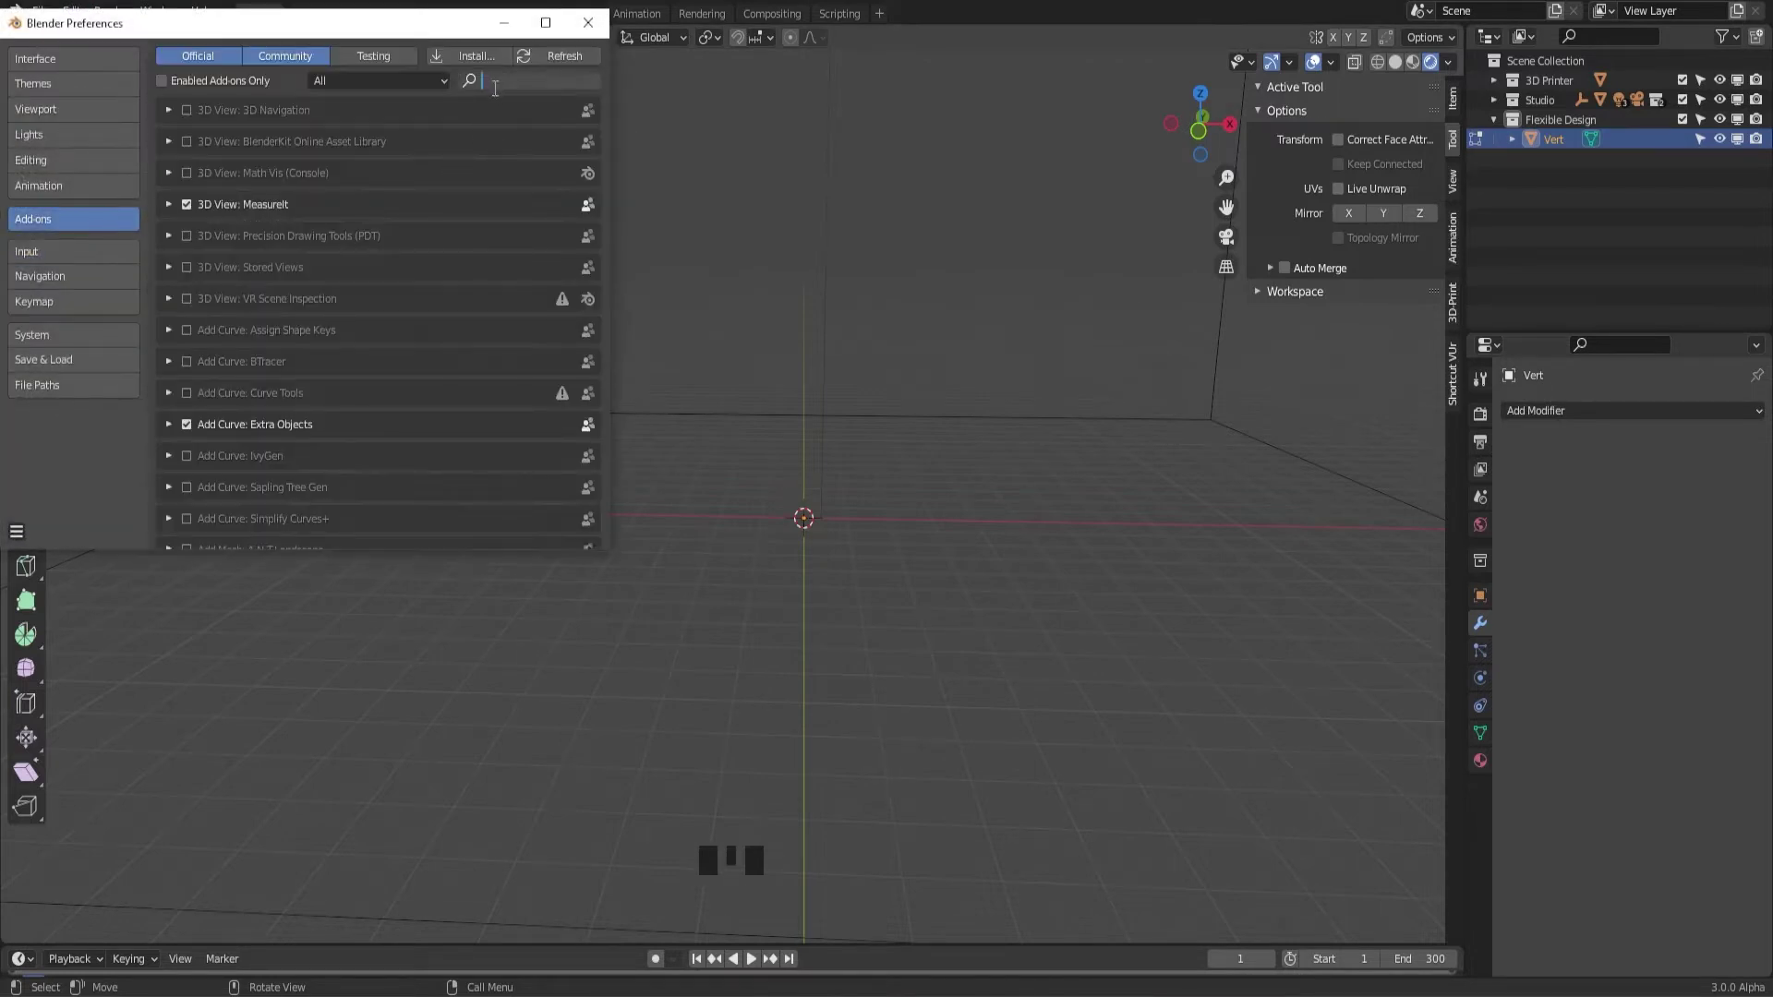
{"action": "type", "text": "extra"}
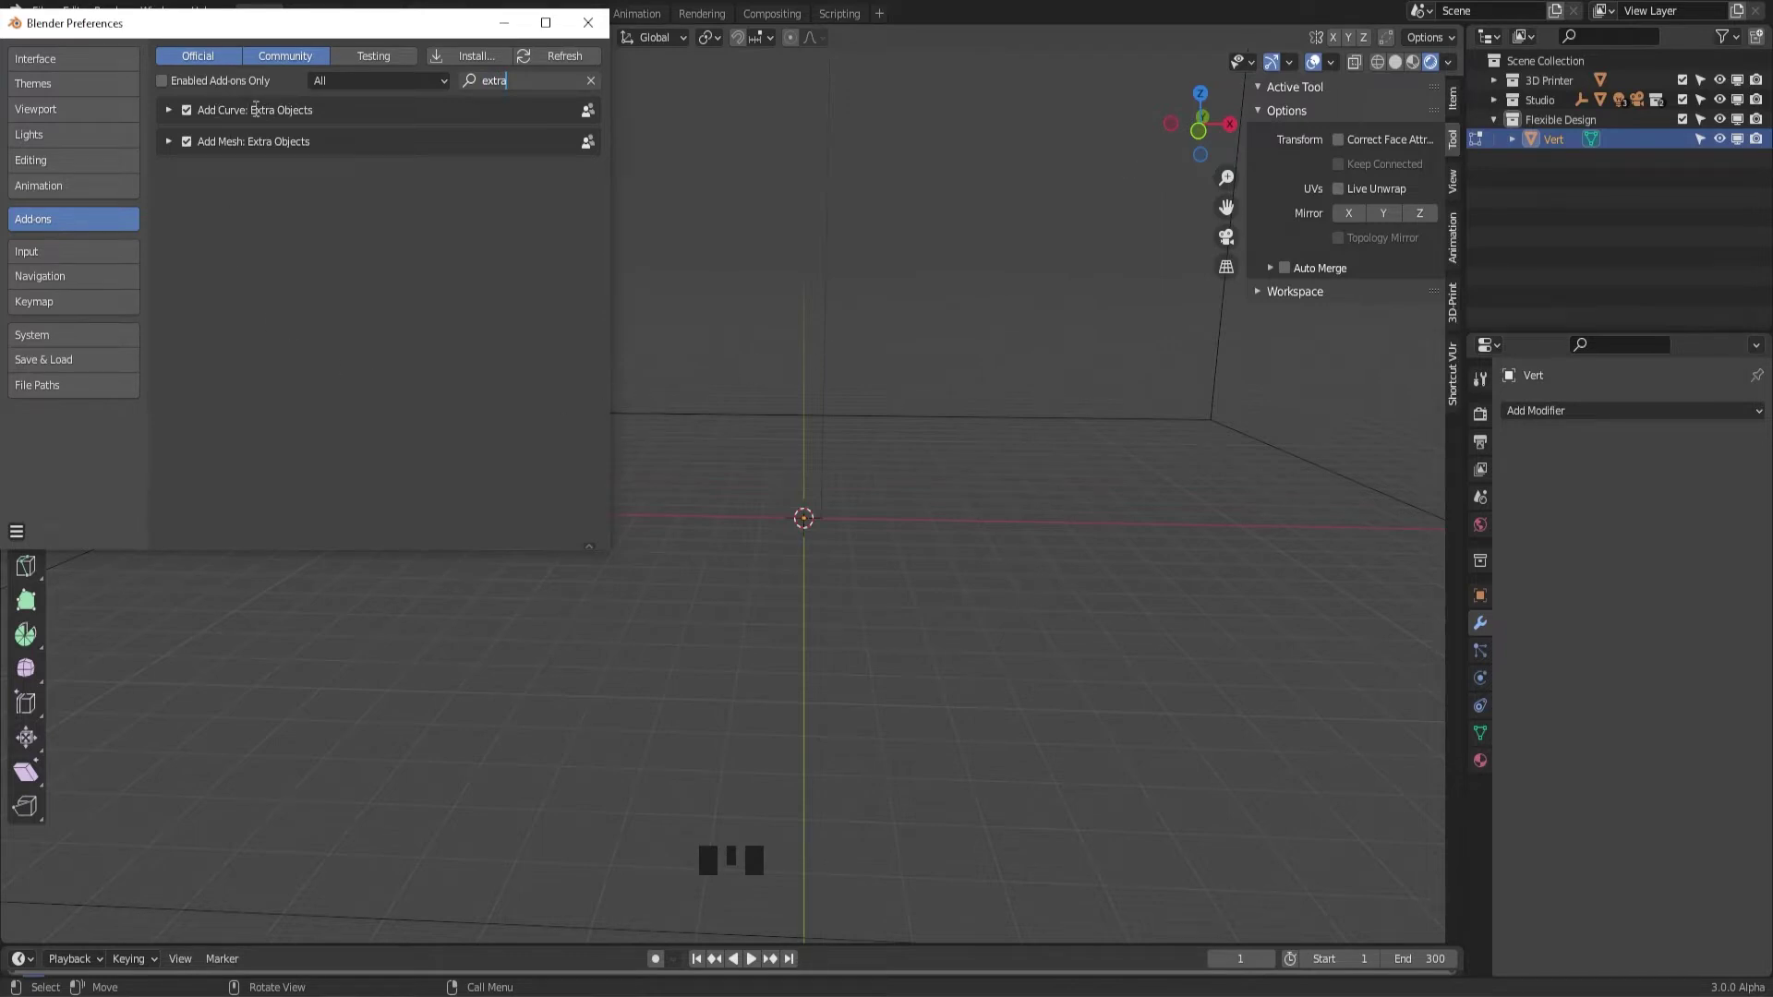
{"action": "left_click", "coordinate": [591, 28]}
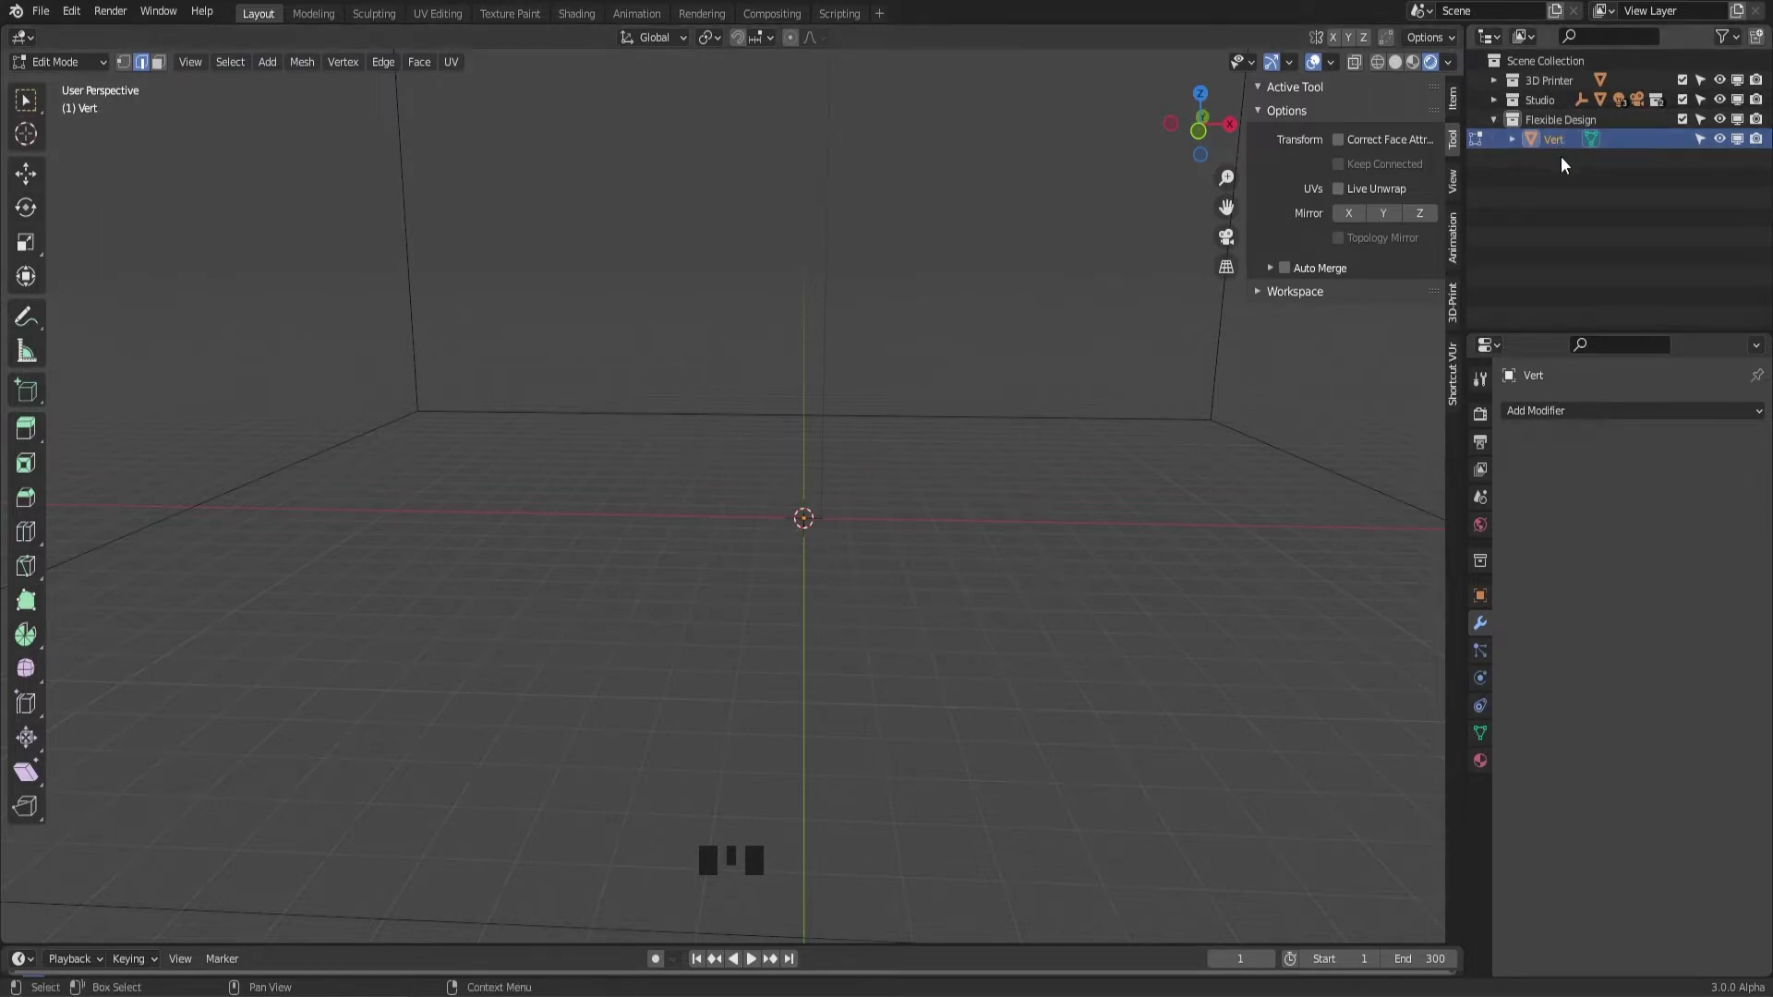
In vertex select mode and front view, extrude the origin vertex about 50 mm along the X axis
{"action": "middle_click_drag", "start_coordinate": [923, 443], "coordinate": [804, 584]}
{"action": "left_click", "coordinate": [124, 63]}
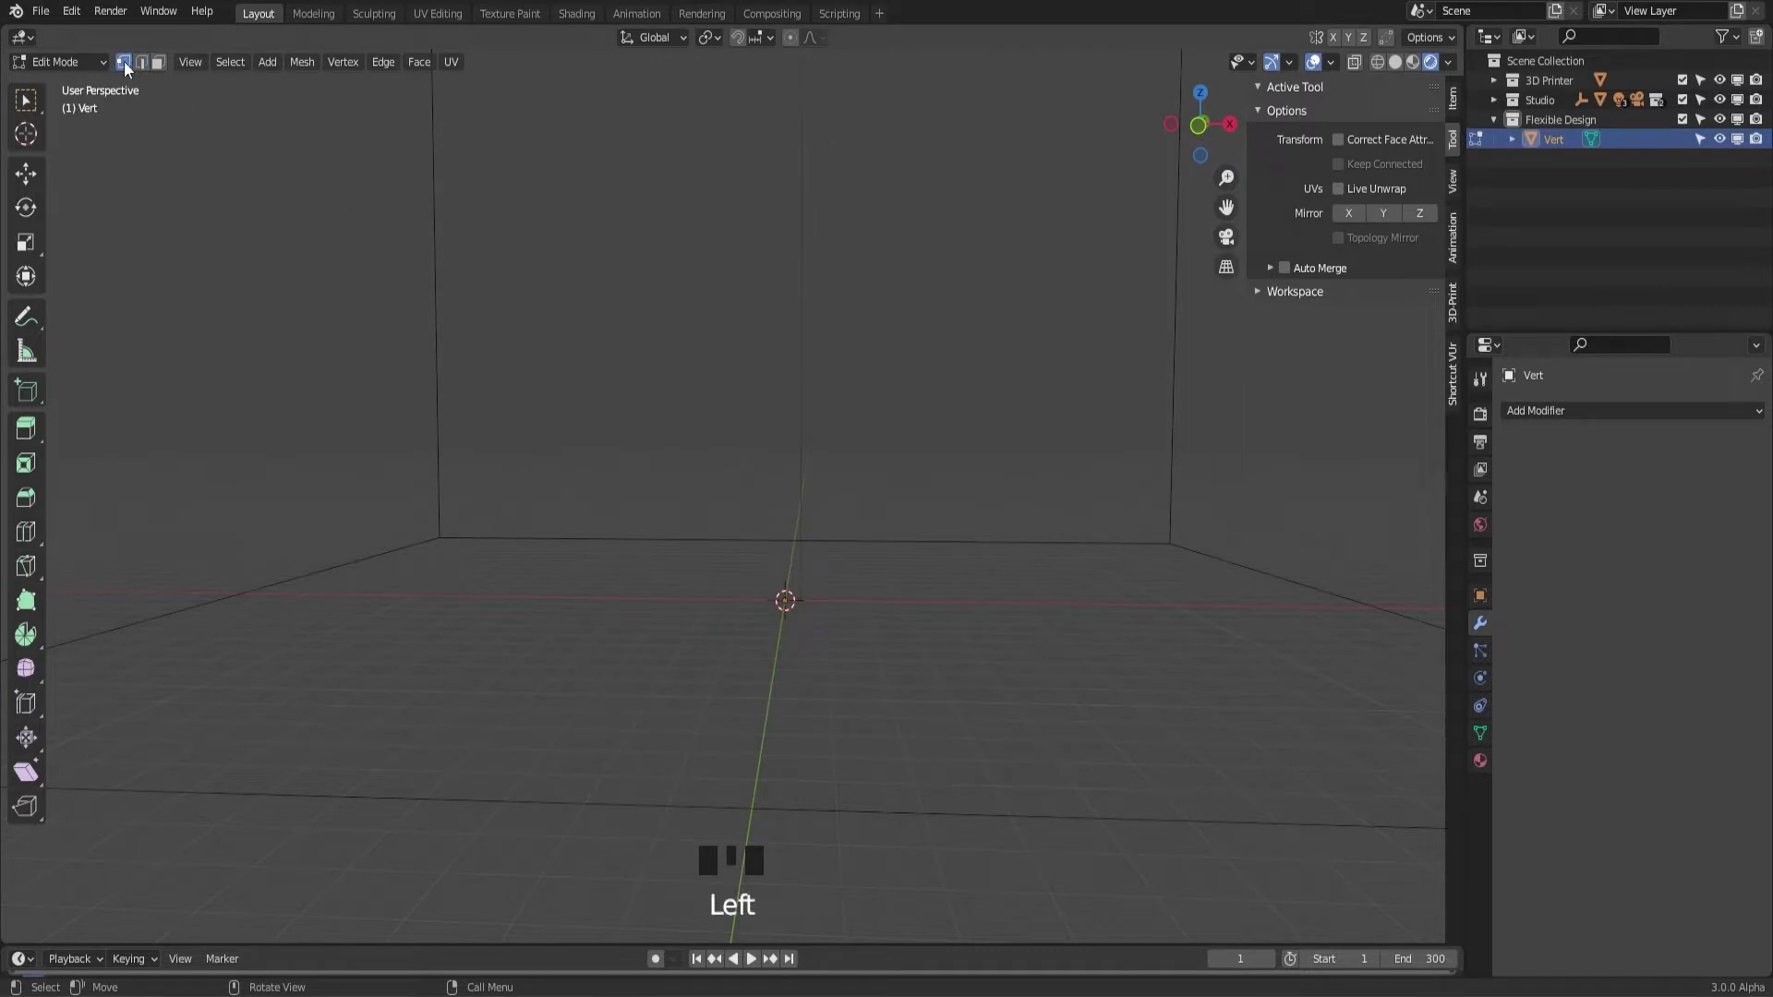
{"action": "left_click", "coordinate": [785, 598]}
{"action": "key", "text": "KP_1"}
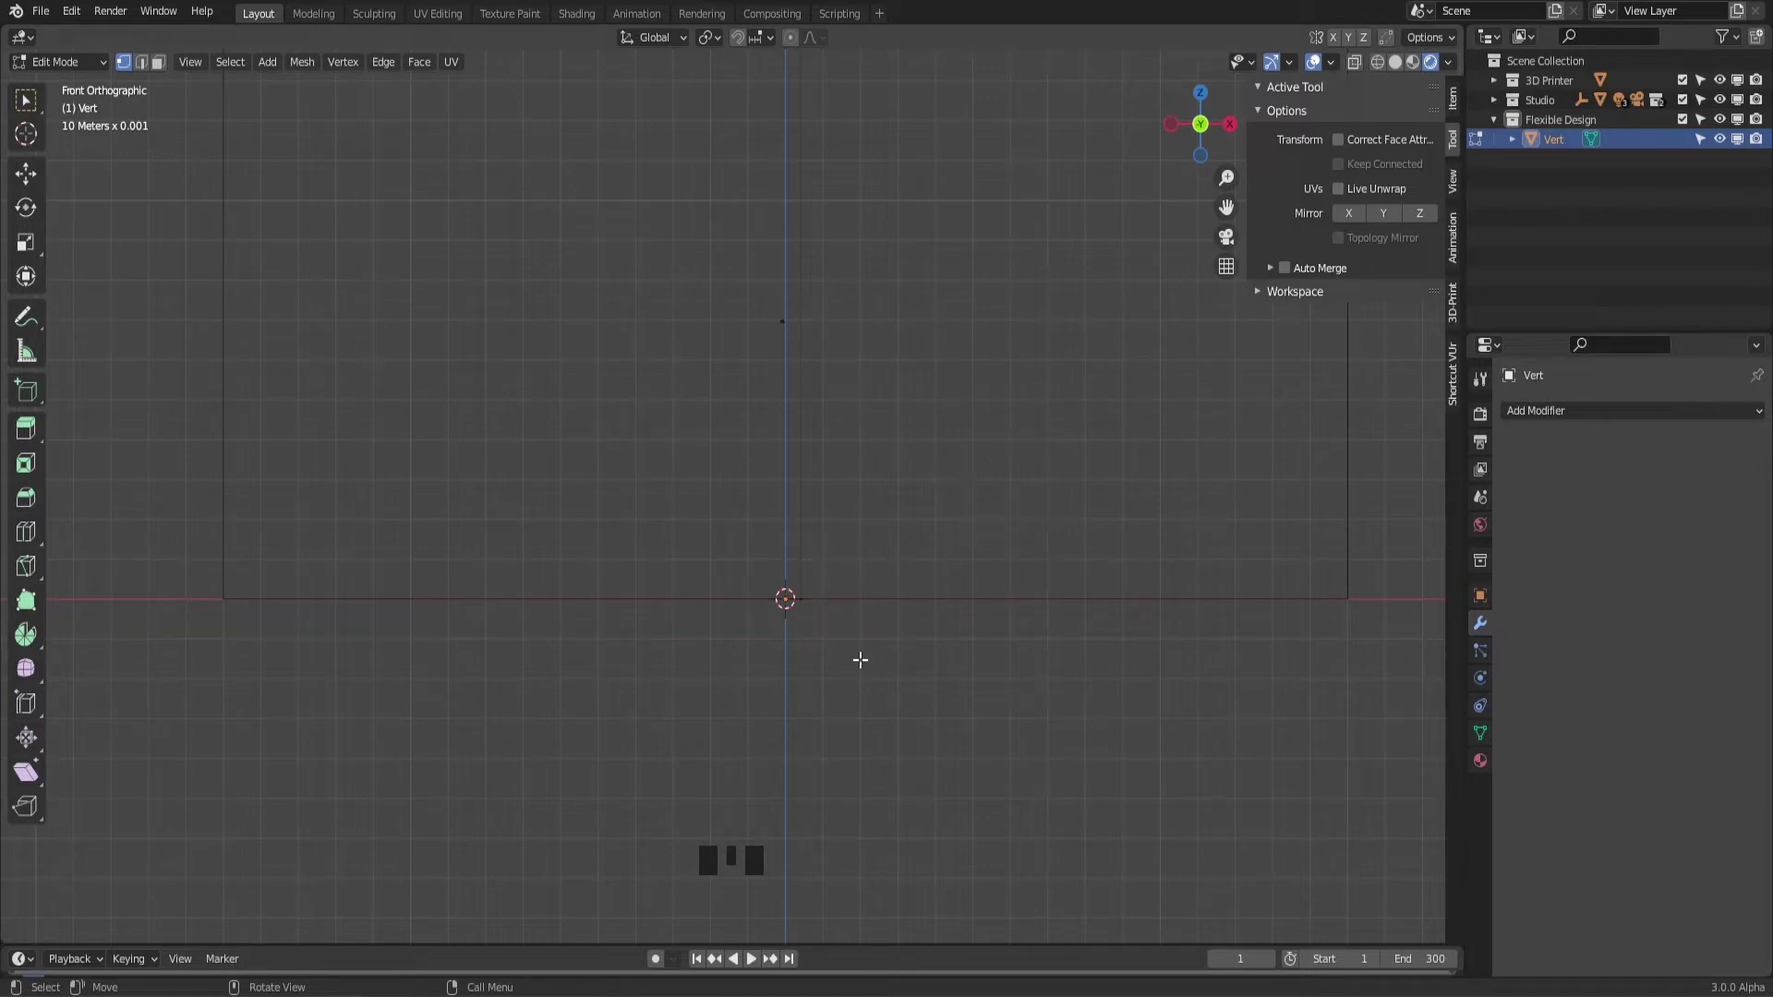
{"action": "key", "text": "e"}
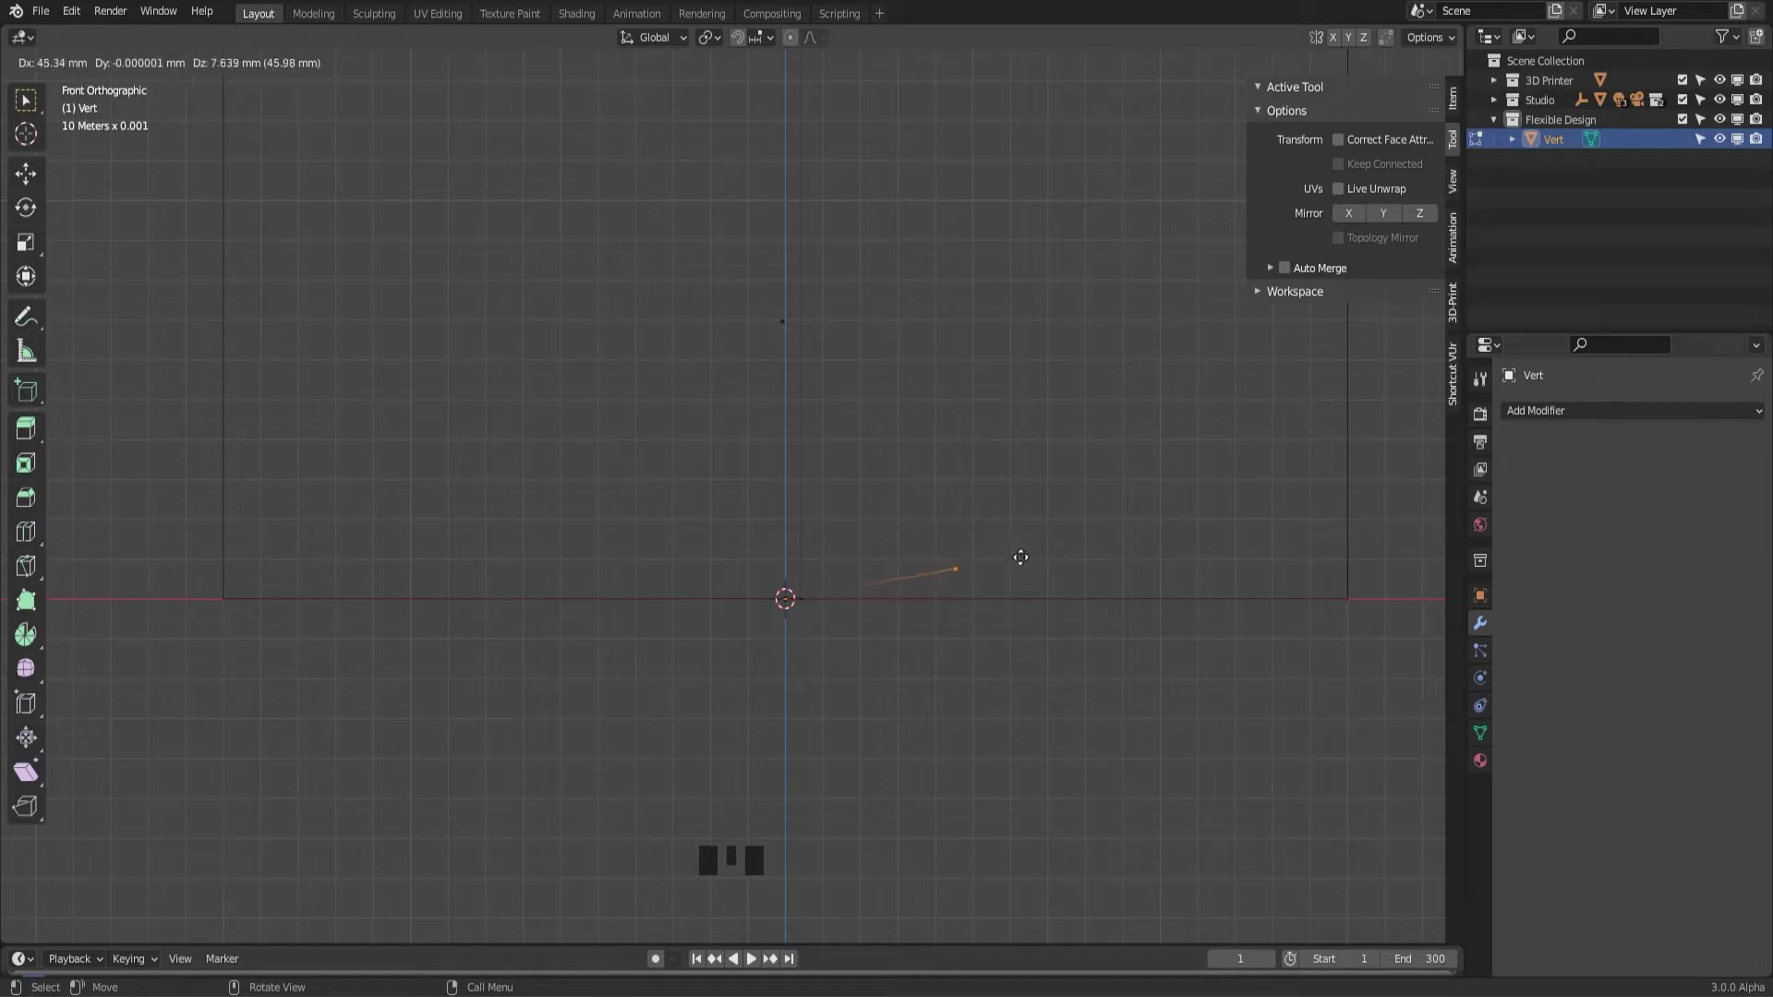
{"action": "key", "text": "x"}
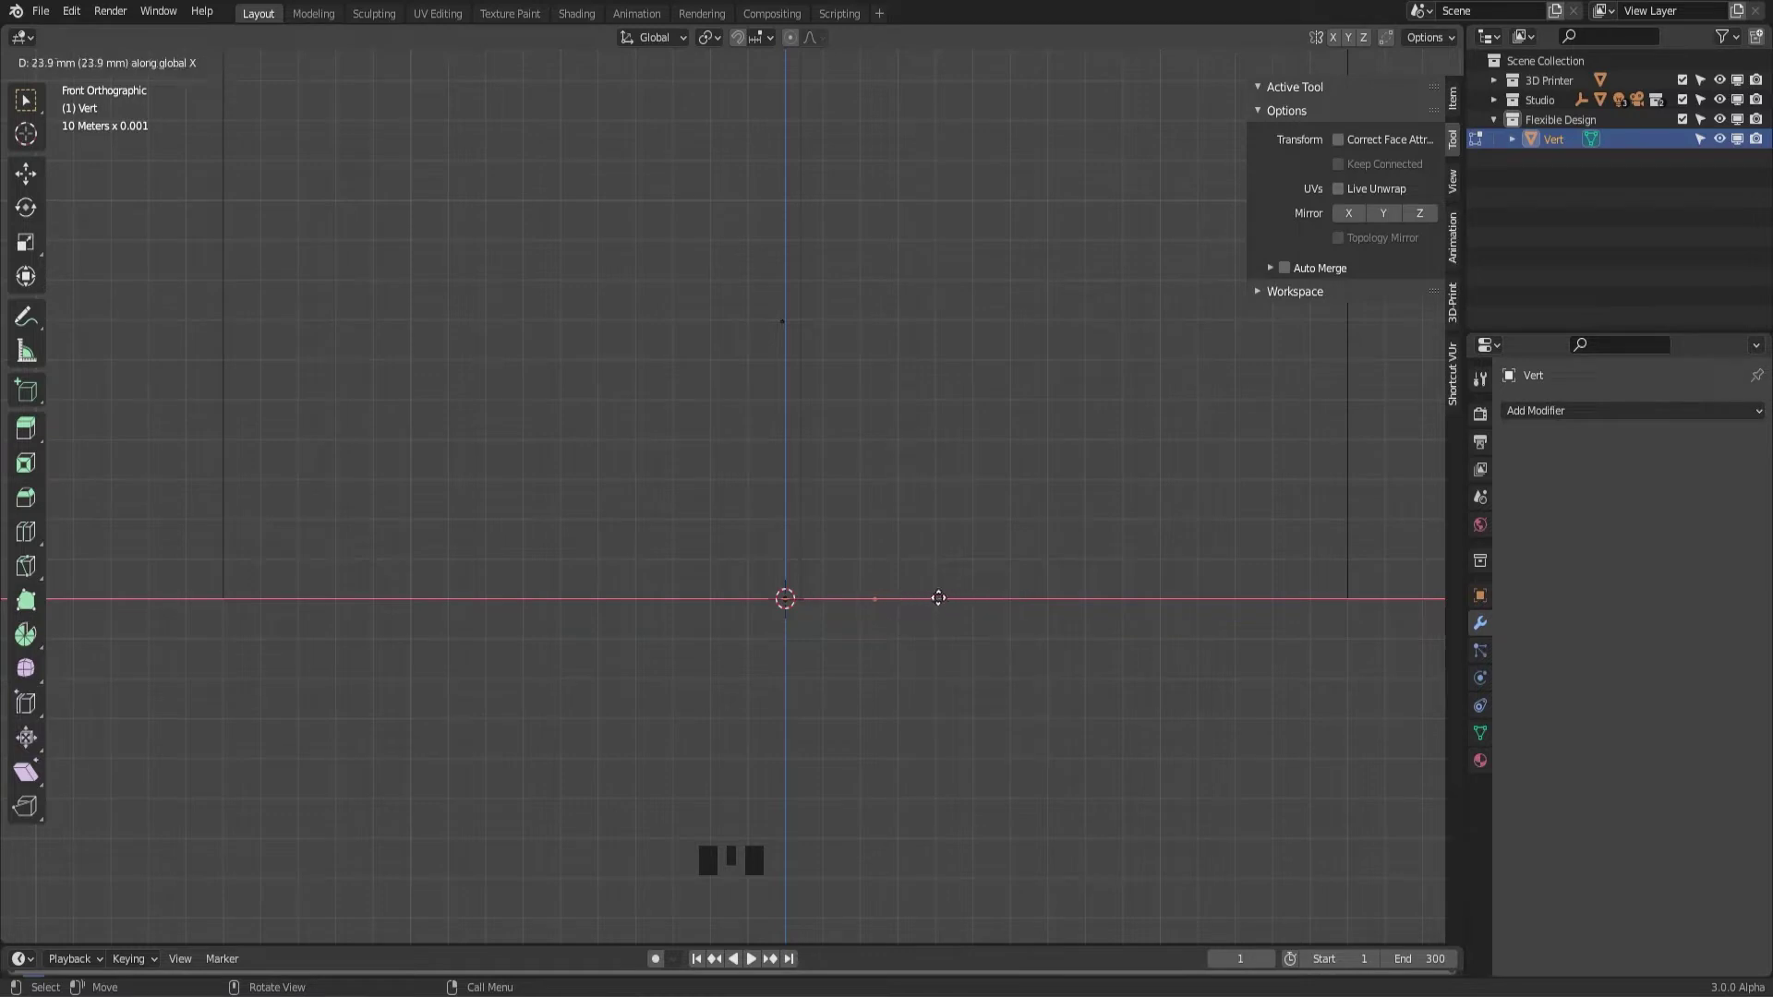
{"action": "left_click", "coordinate": [1037, 610]}
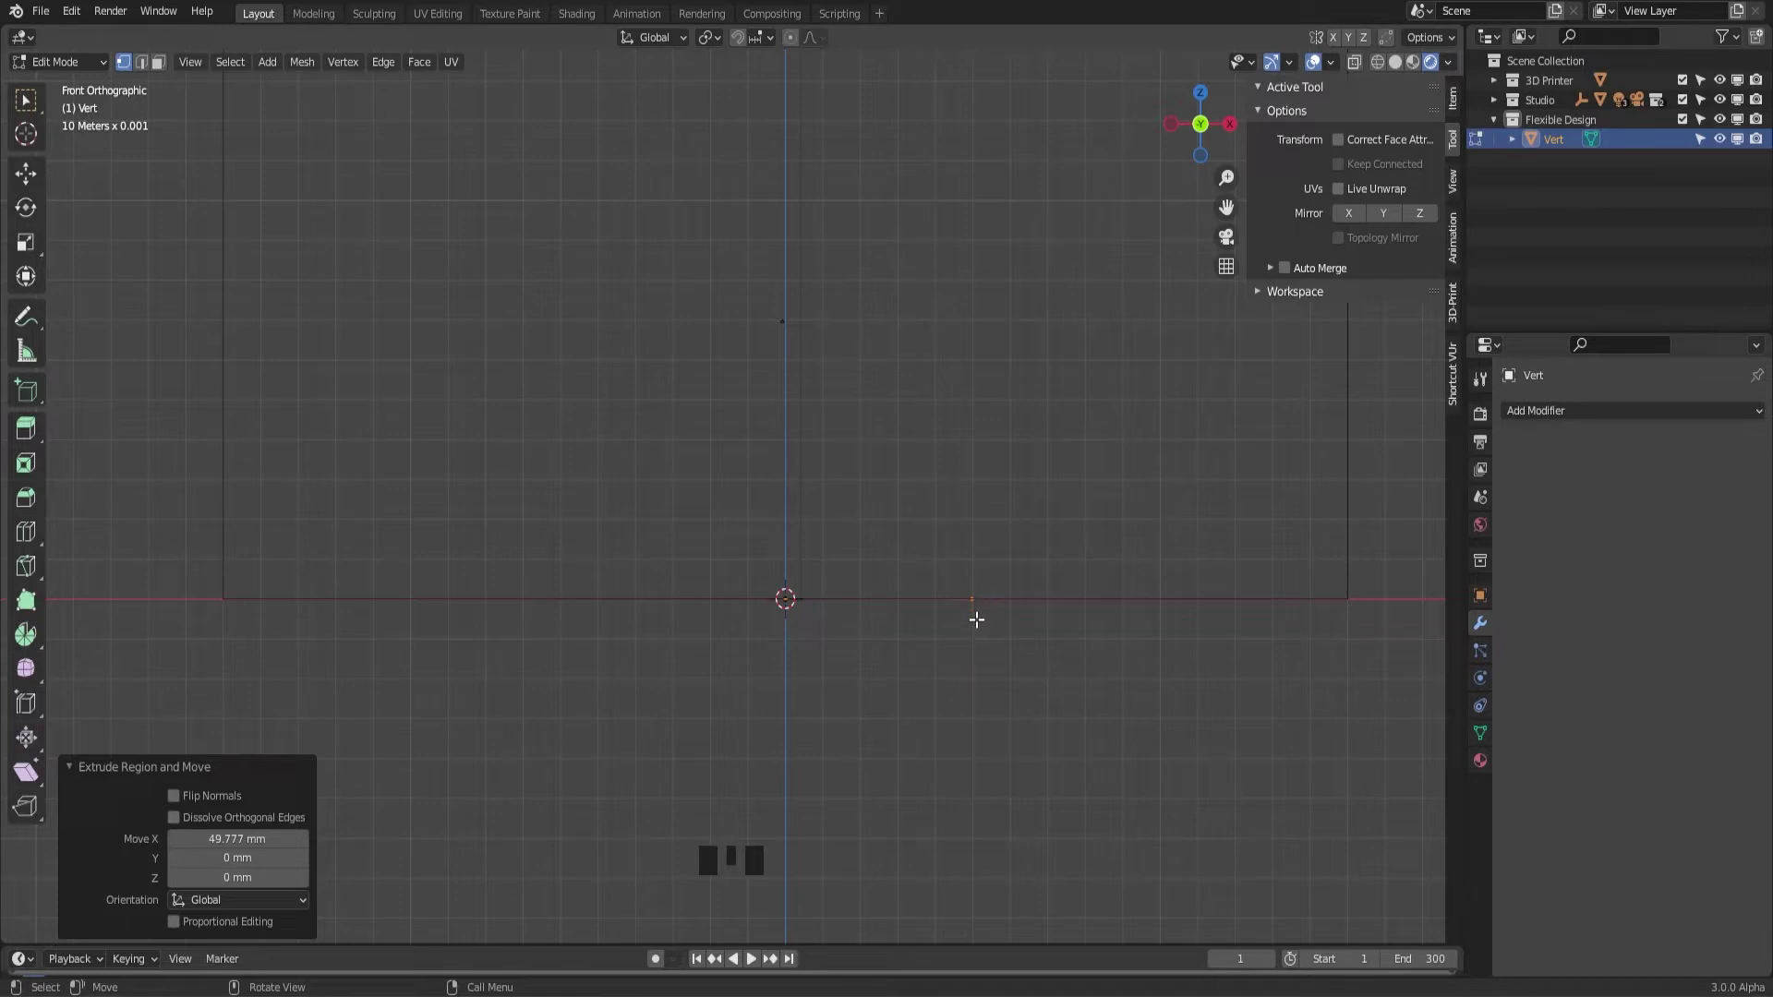
Extrude three more profile vertices upward in succession, with X/Z offsets of about 30.8/30.3, -30.3/19.5 and 9.9/9.9 mm
{"action": "key", "text": "e"}
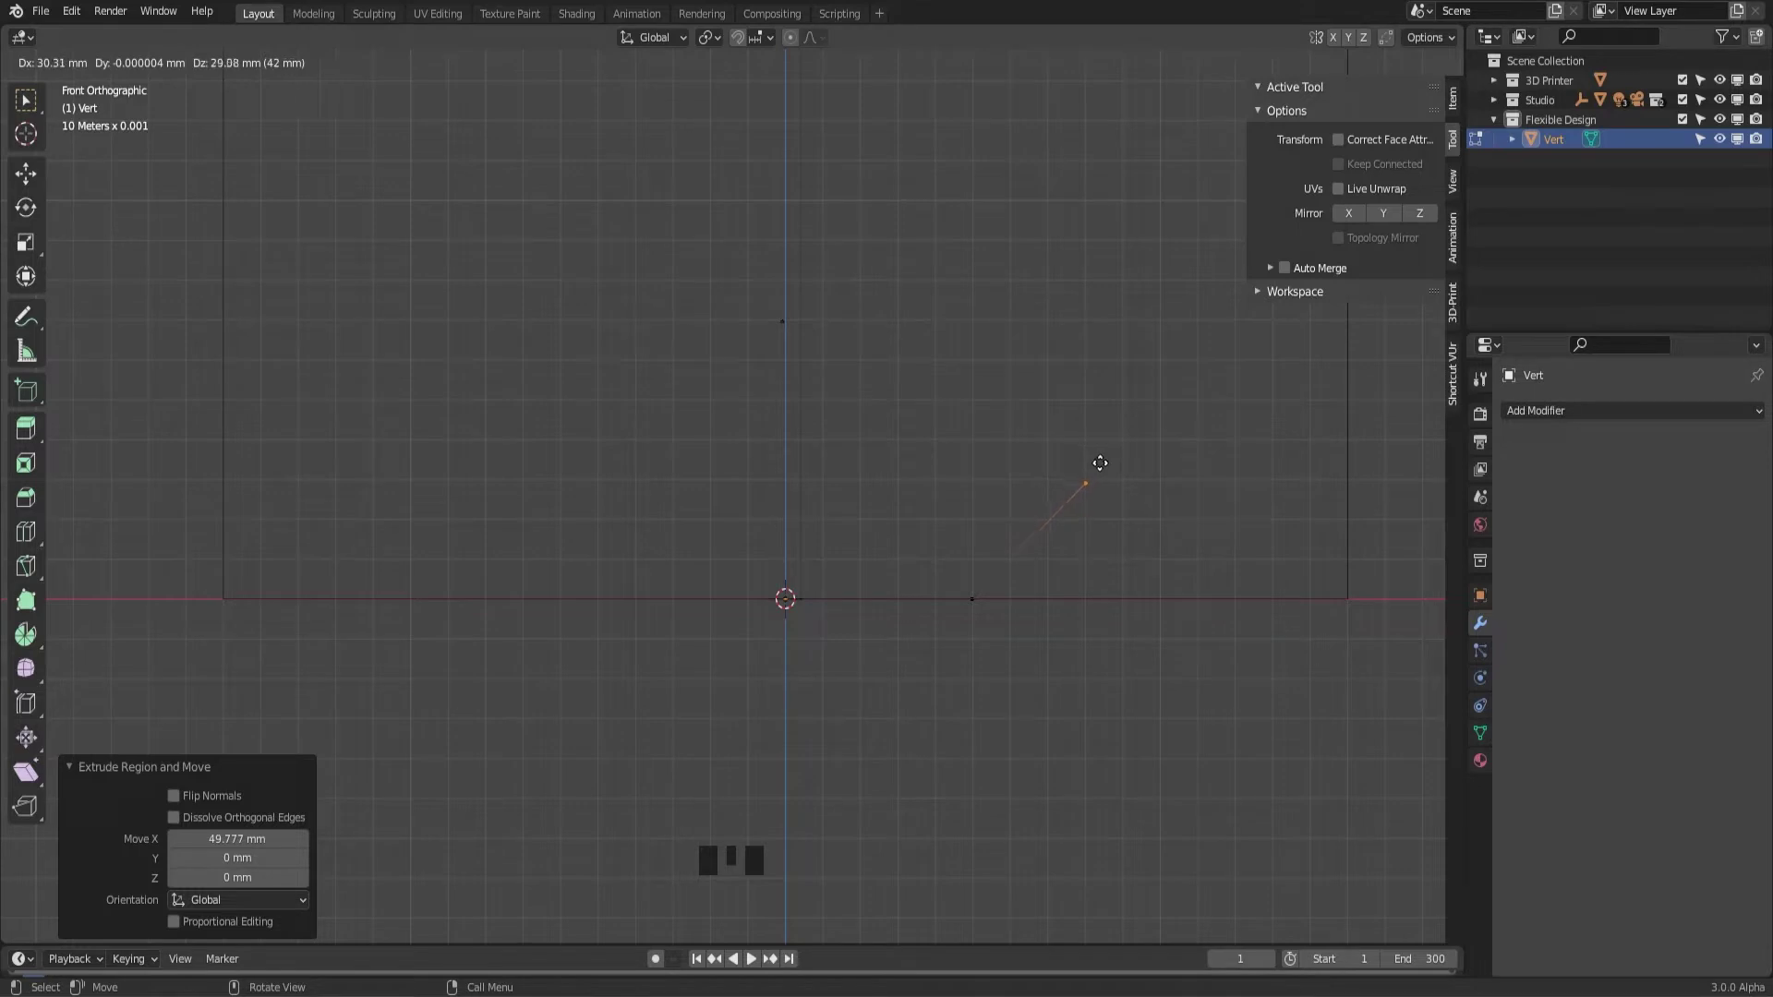
{"action": "left_click", "coordinate": [1102, 458]}
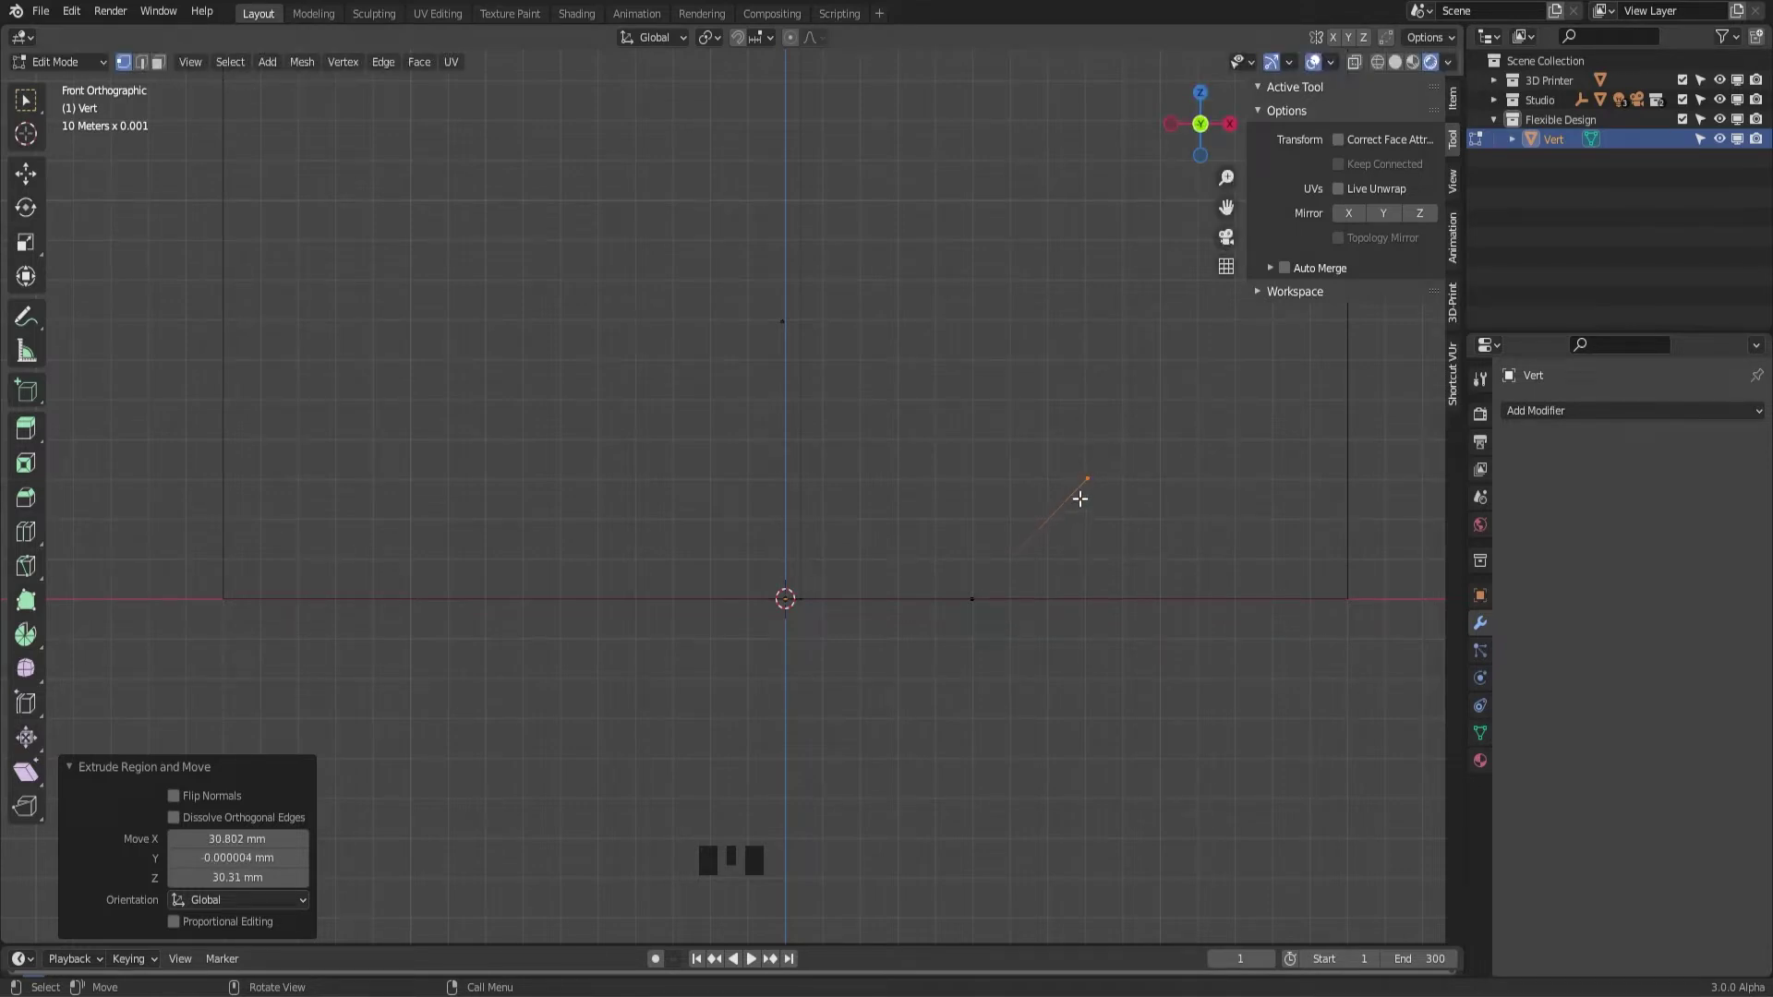
{"action": "key", "text": "e"}
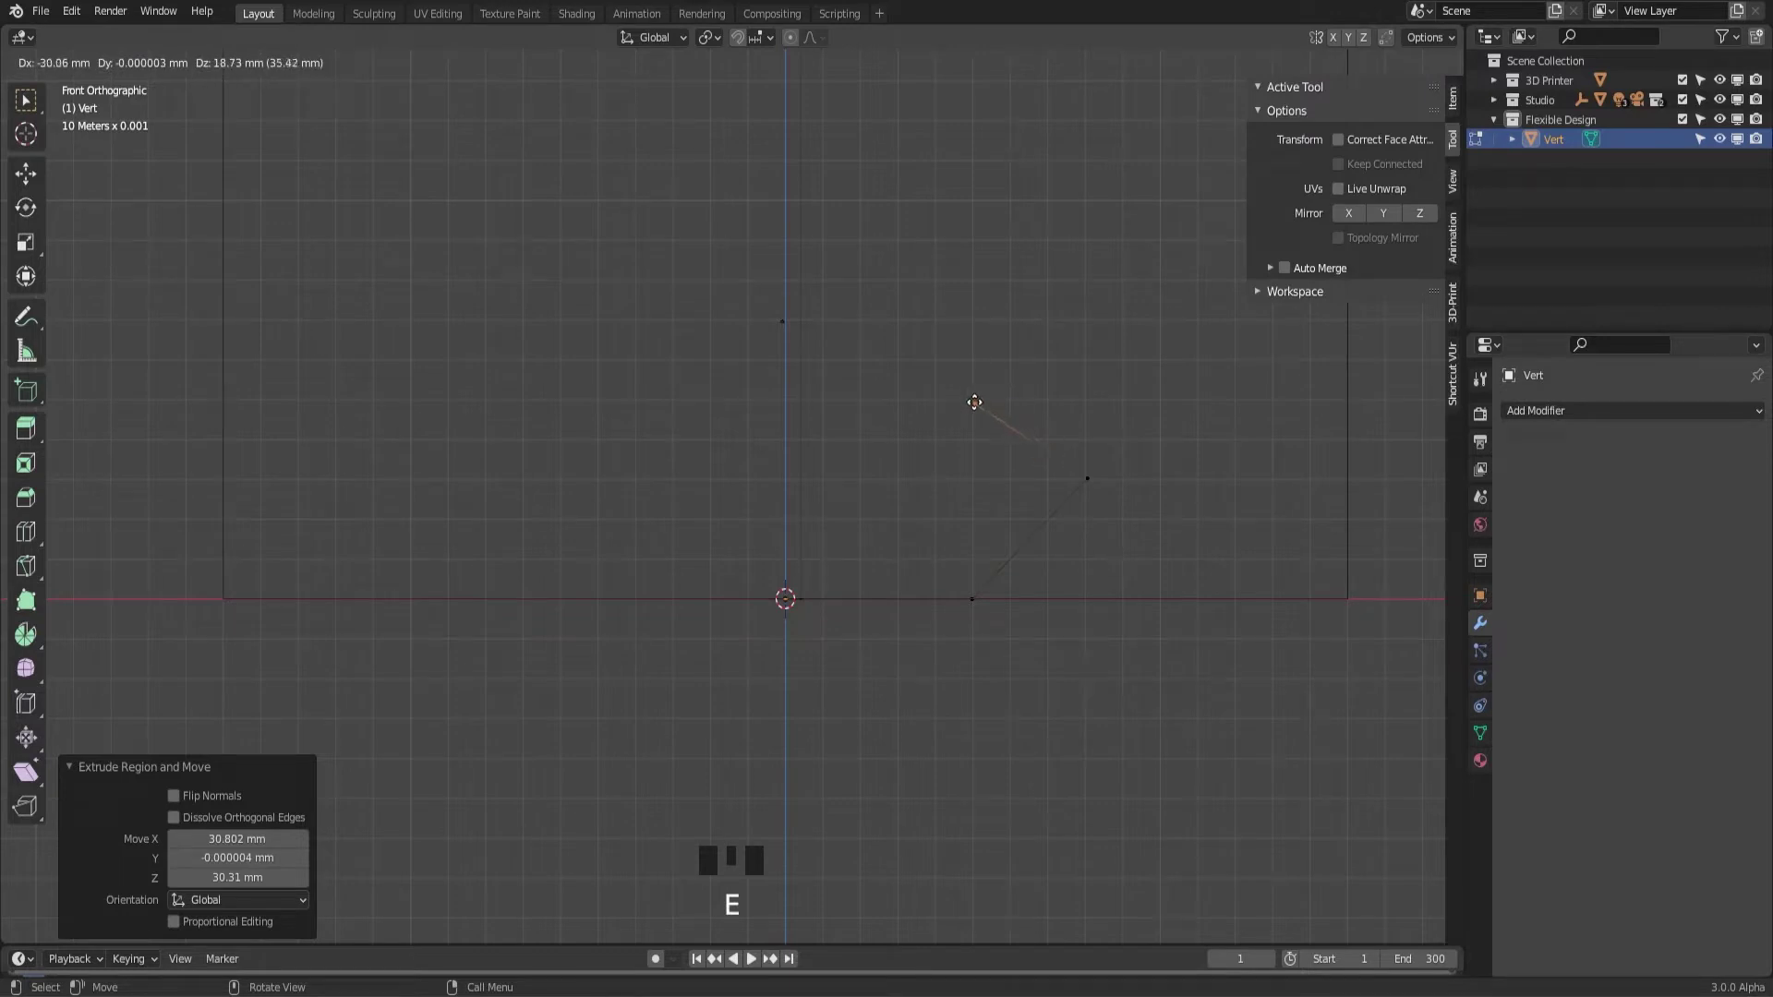
{"action": "left_click", "coordinate": [974, 399]}
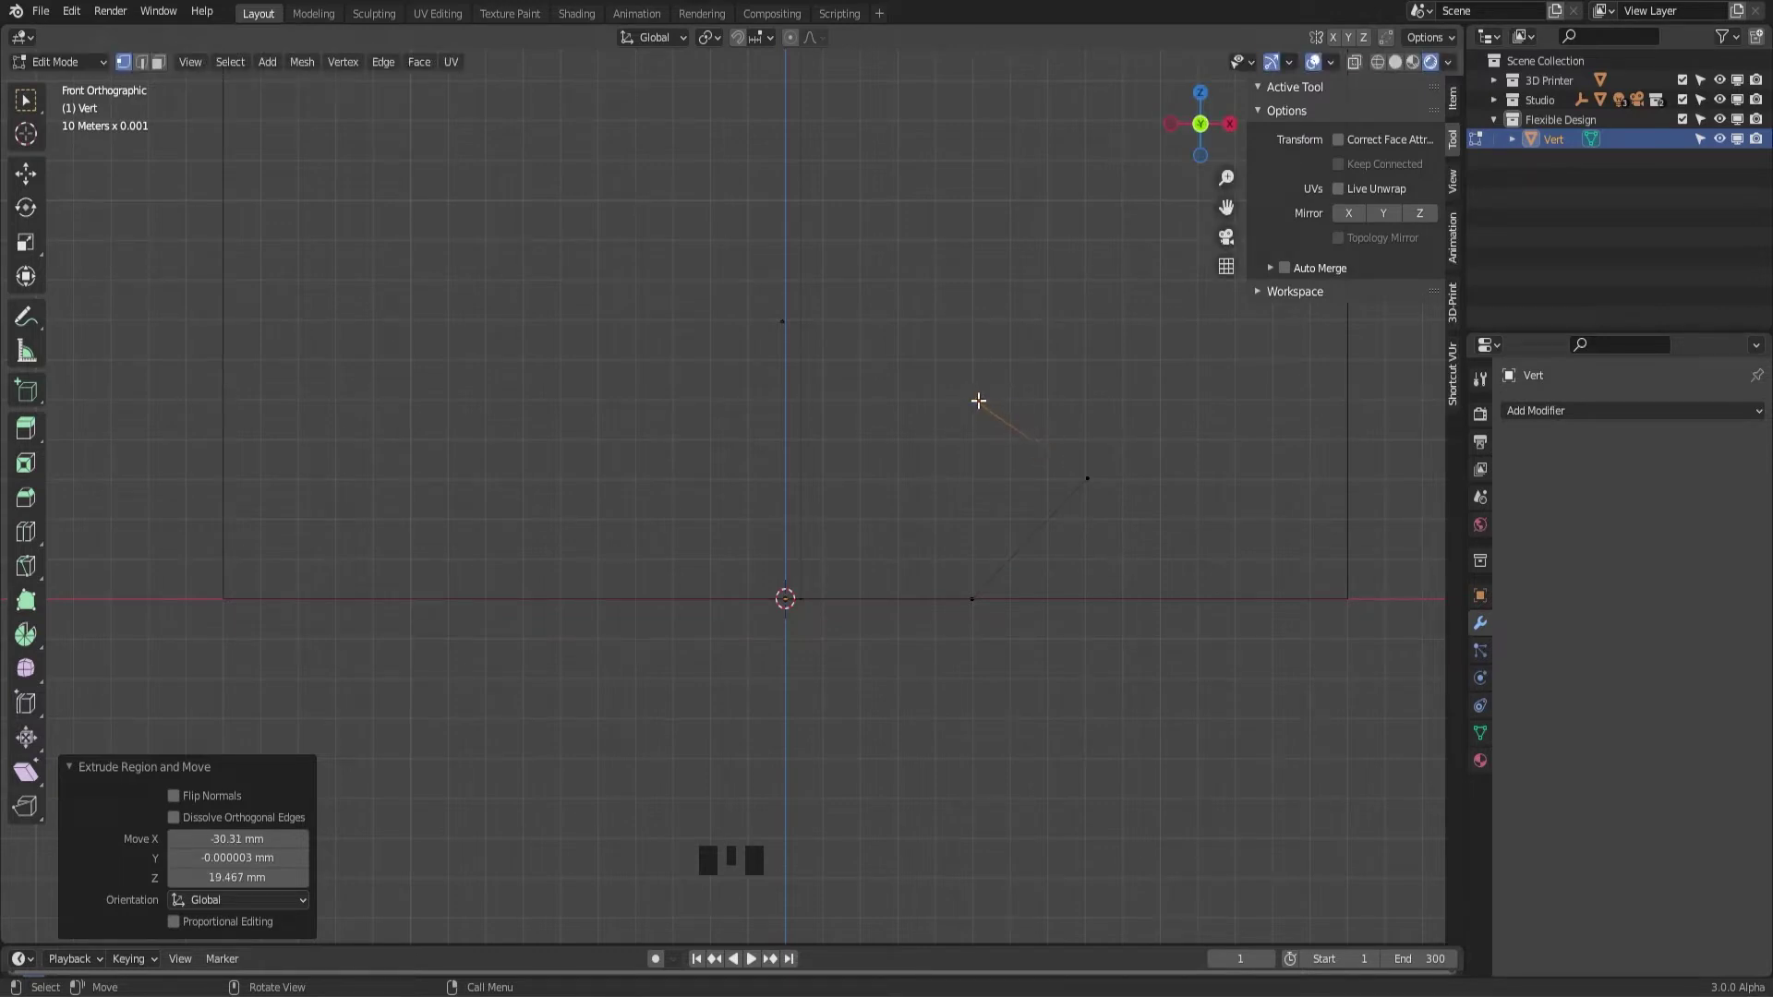
{"action": "key", "text": "e"}
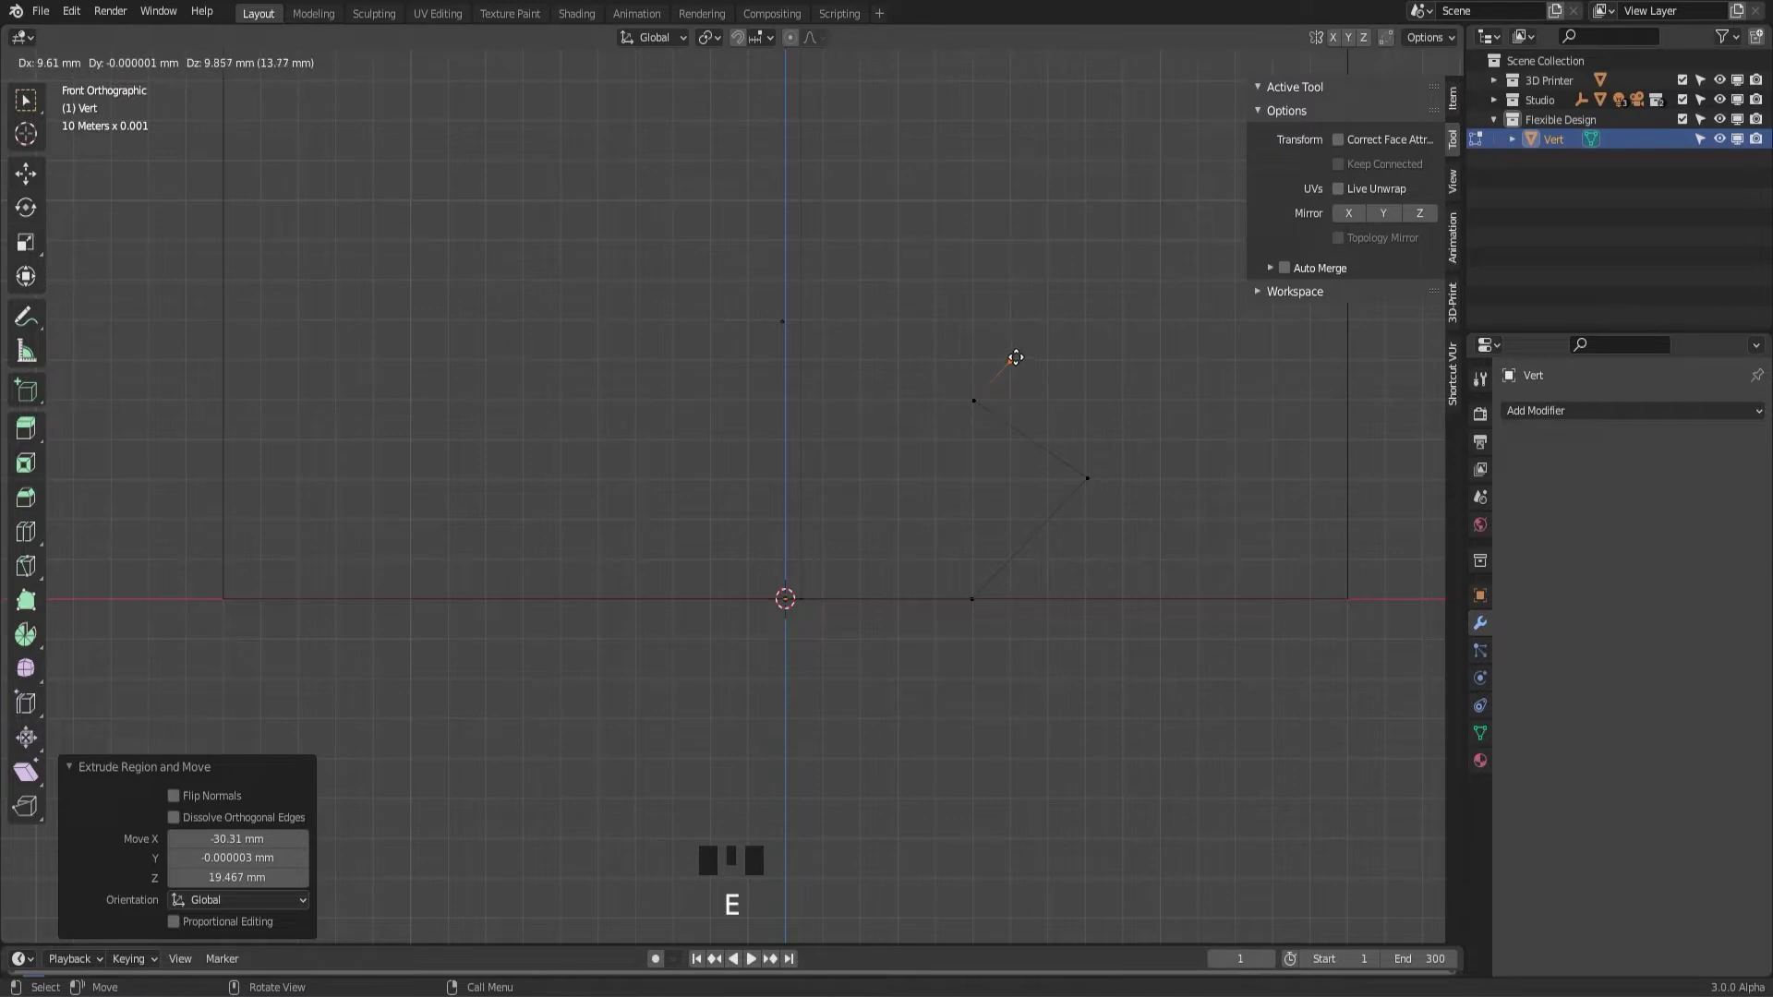
{"action": "left_click", "coordinate": [1015, 357]}
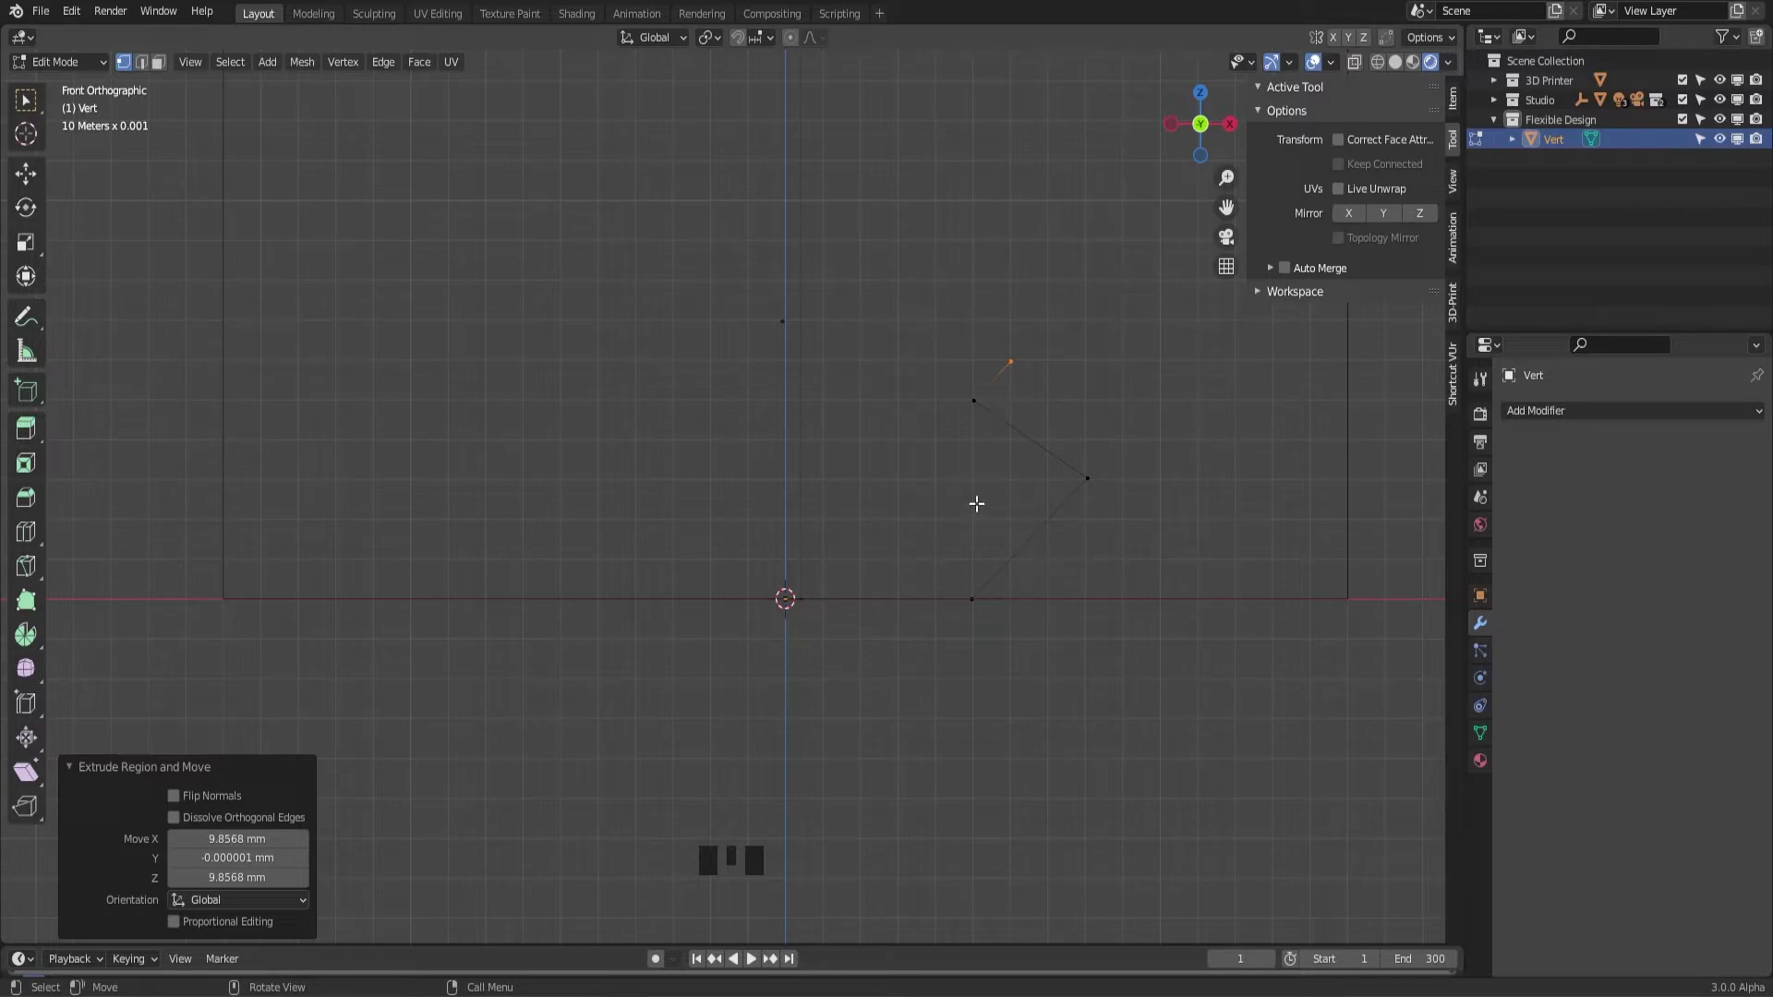
Check the profile's individual vertices from several angles and select all of its vertices
{"action": "middle_click_drag", "start_coordinate": [1096, 558], "coordinate": [1016, 402]}
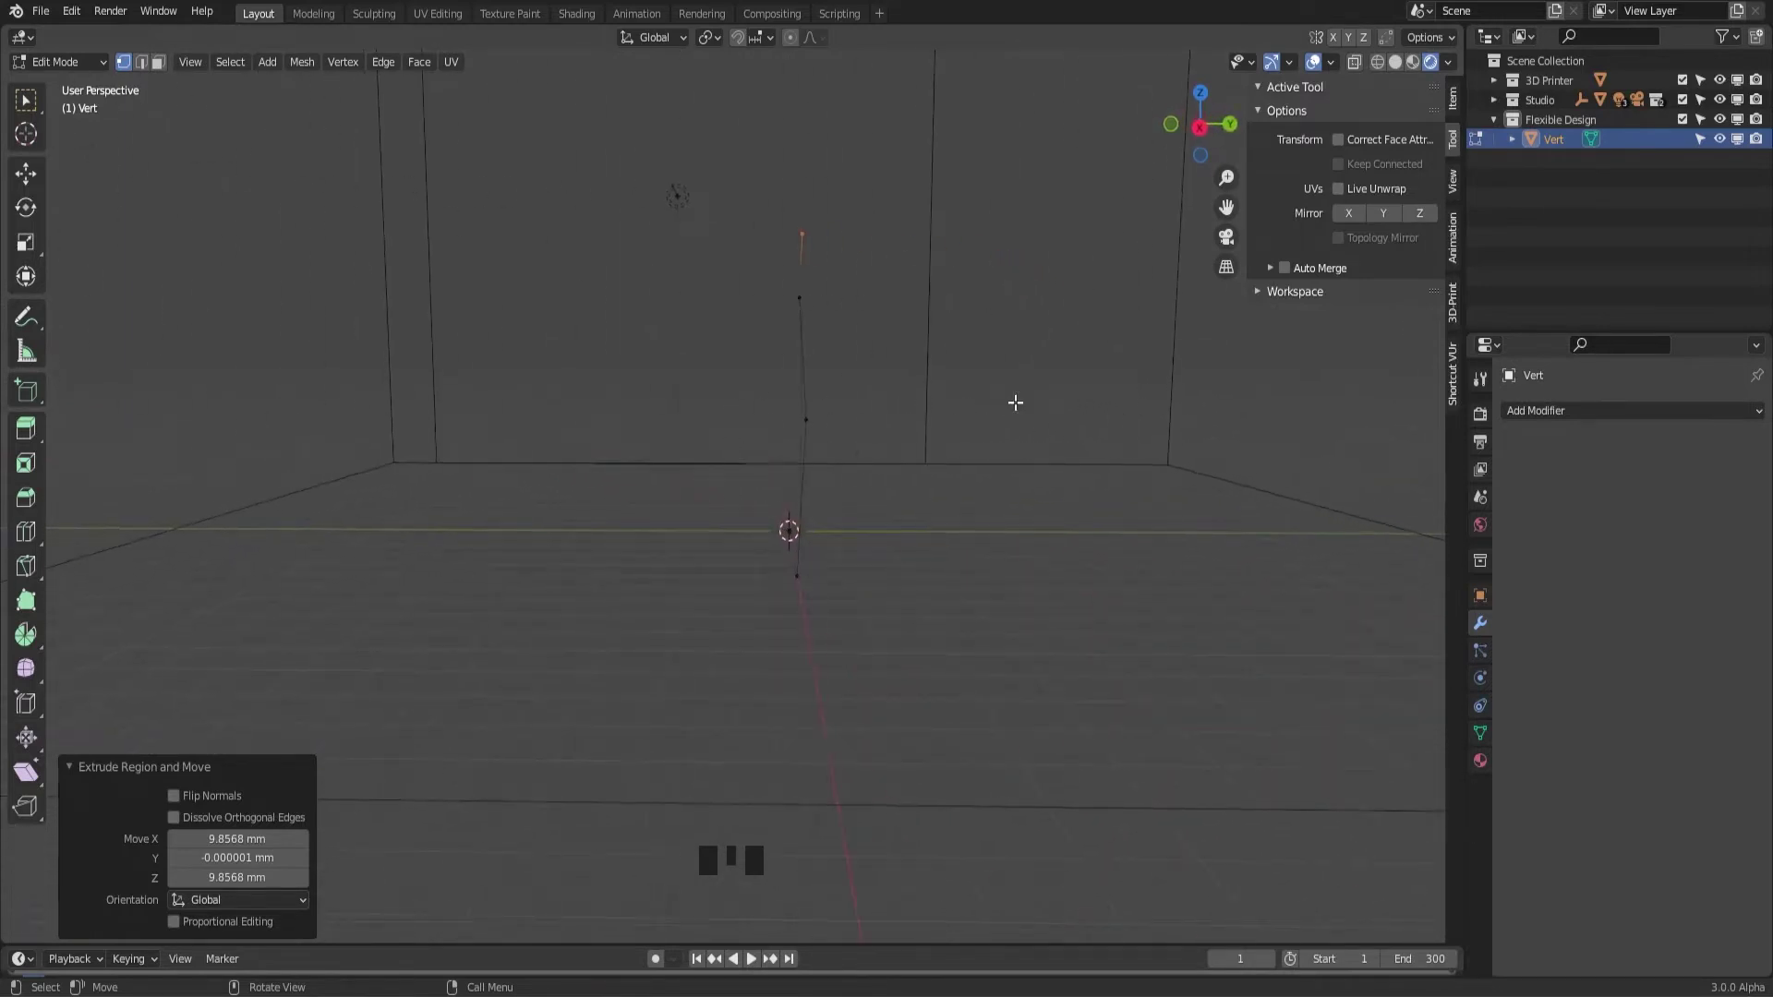
{"action": "left_click", "coordinate": [797, 299]}
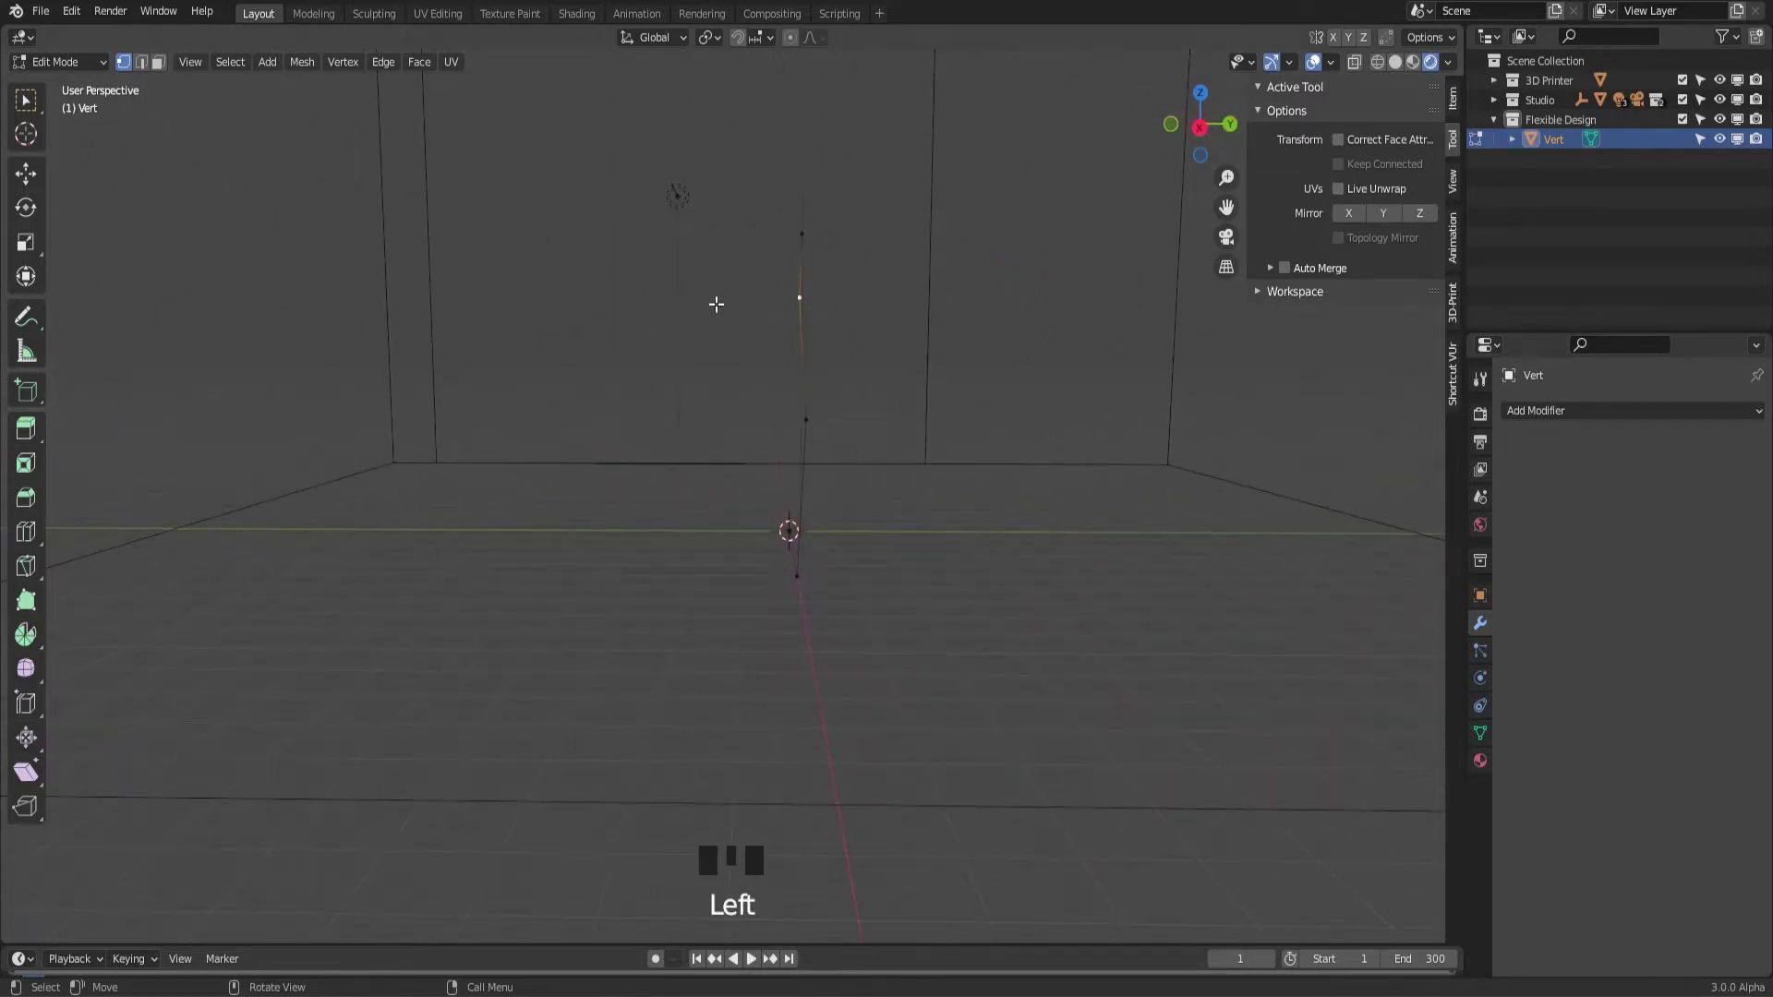
{"action": "left_click", "coordinate": [805, 420]}
{"action": "middle_click_drag", "start_coordinate": [914, 422], "coordinate": [663, 425]}
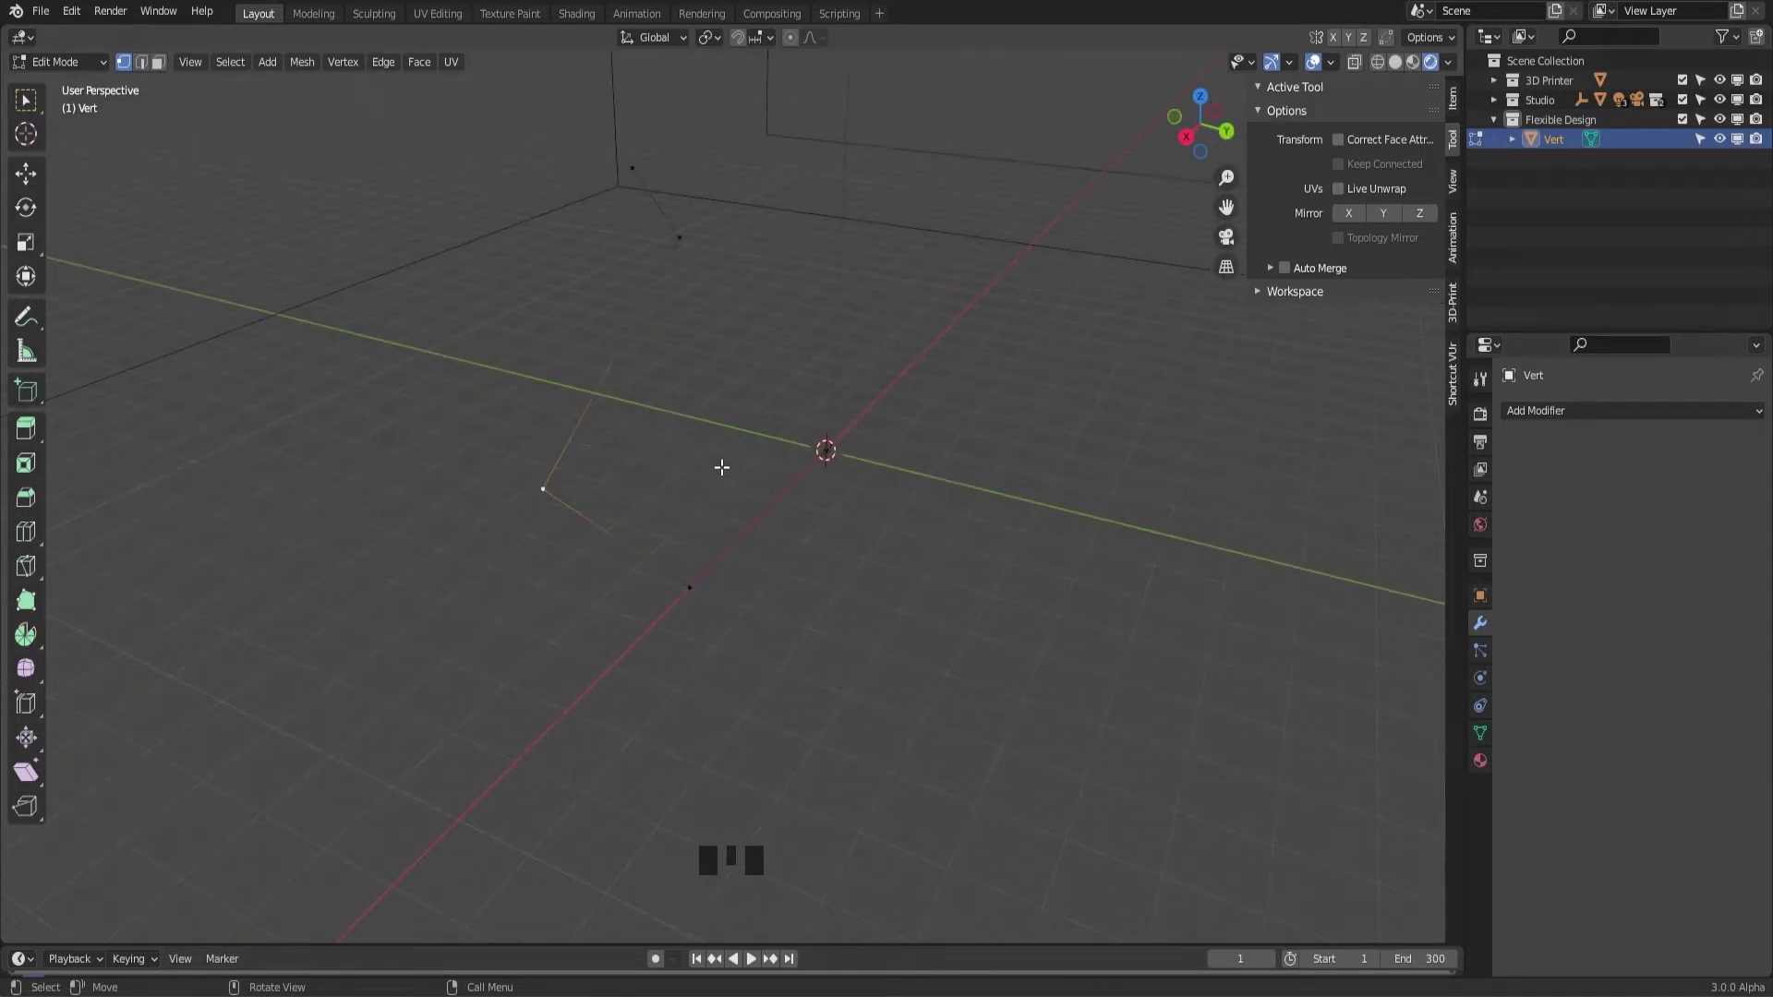
{"action": "key", "text": "a"}
{"action": "middle_click_drag", "start_coordinate": [781, 514], "coordinate": [1333, 551]}
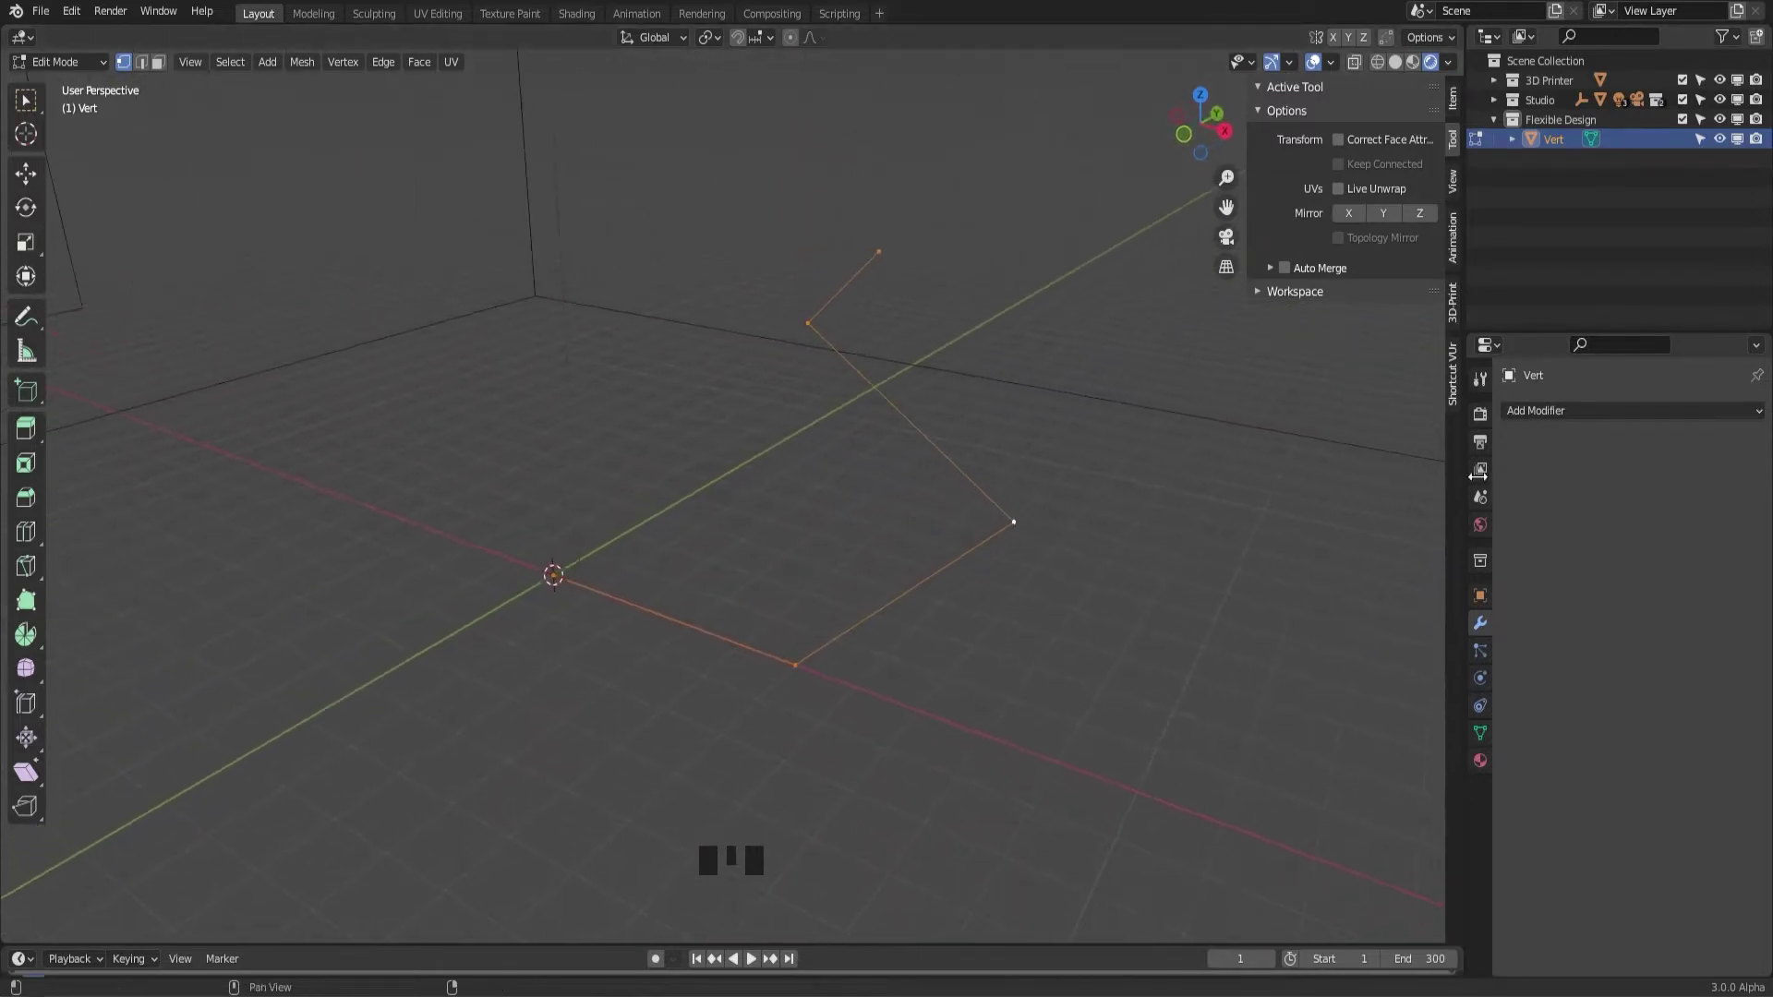
Add a Screw modifier to the profile to revolve it into a pot, and enable its Merge option
{"action": "left_click", "coordinate": [1549, 412]}
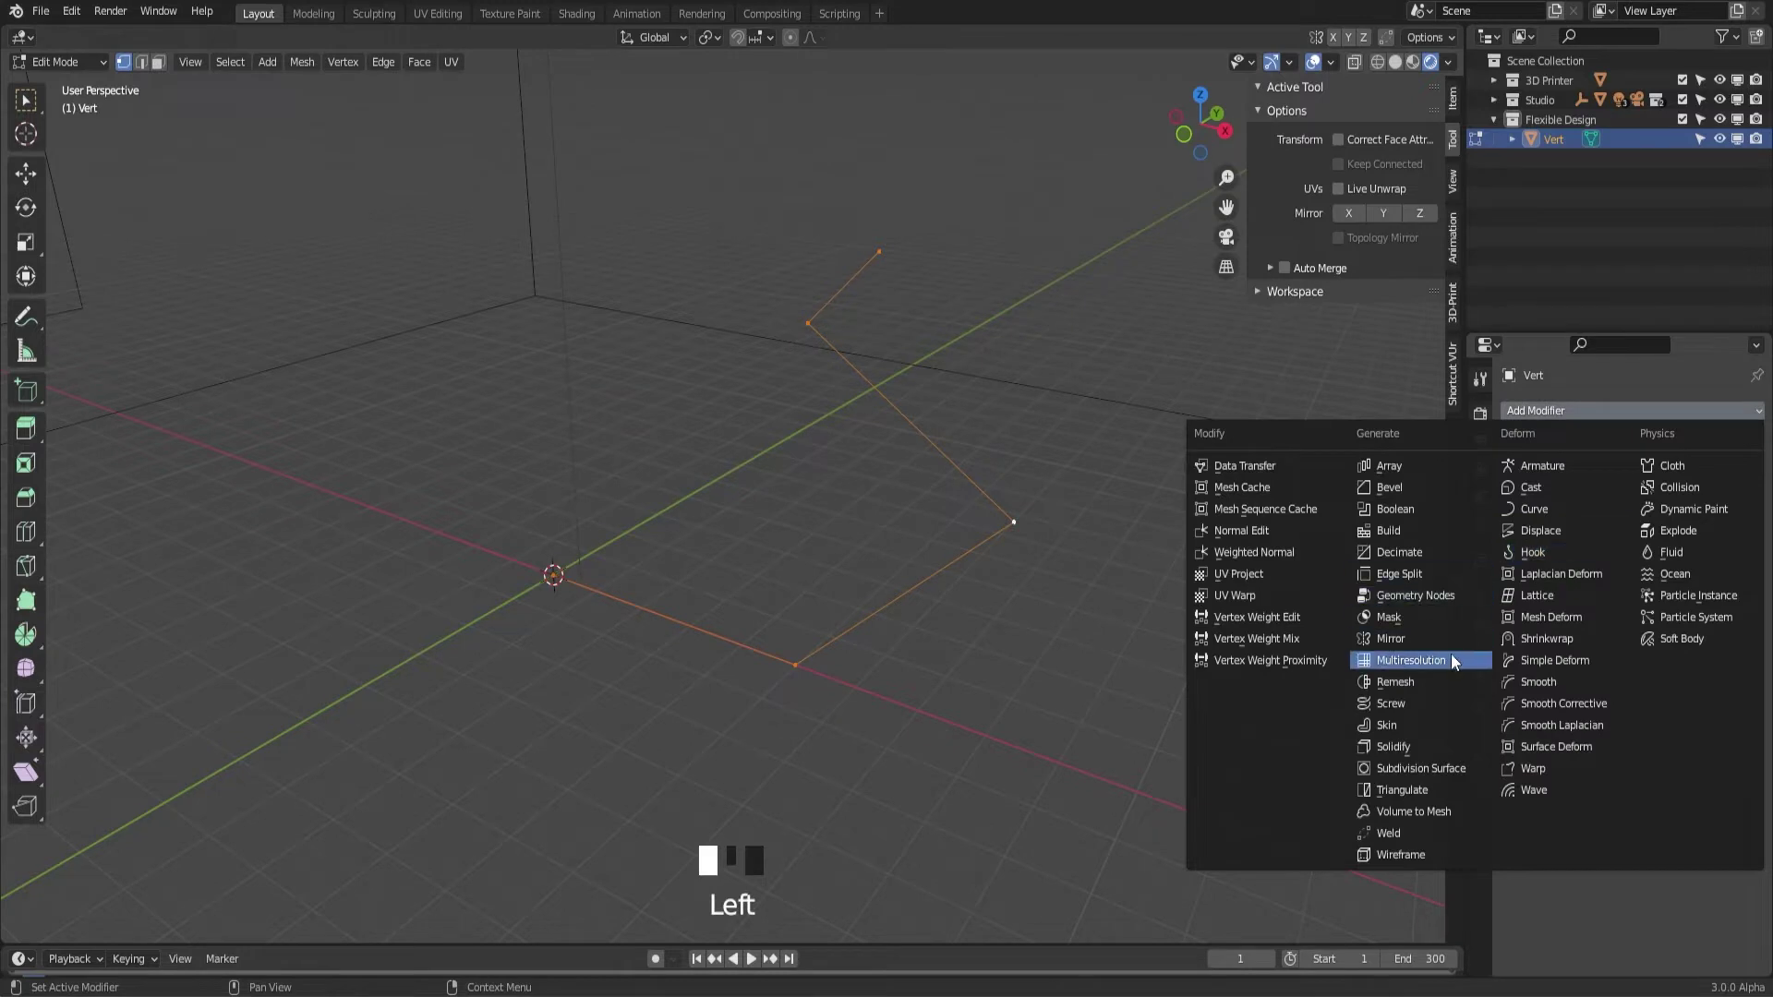
{"action": "left_click", "coordinate": [1422, 702]}
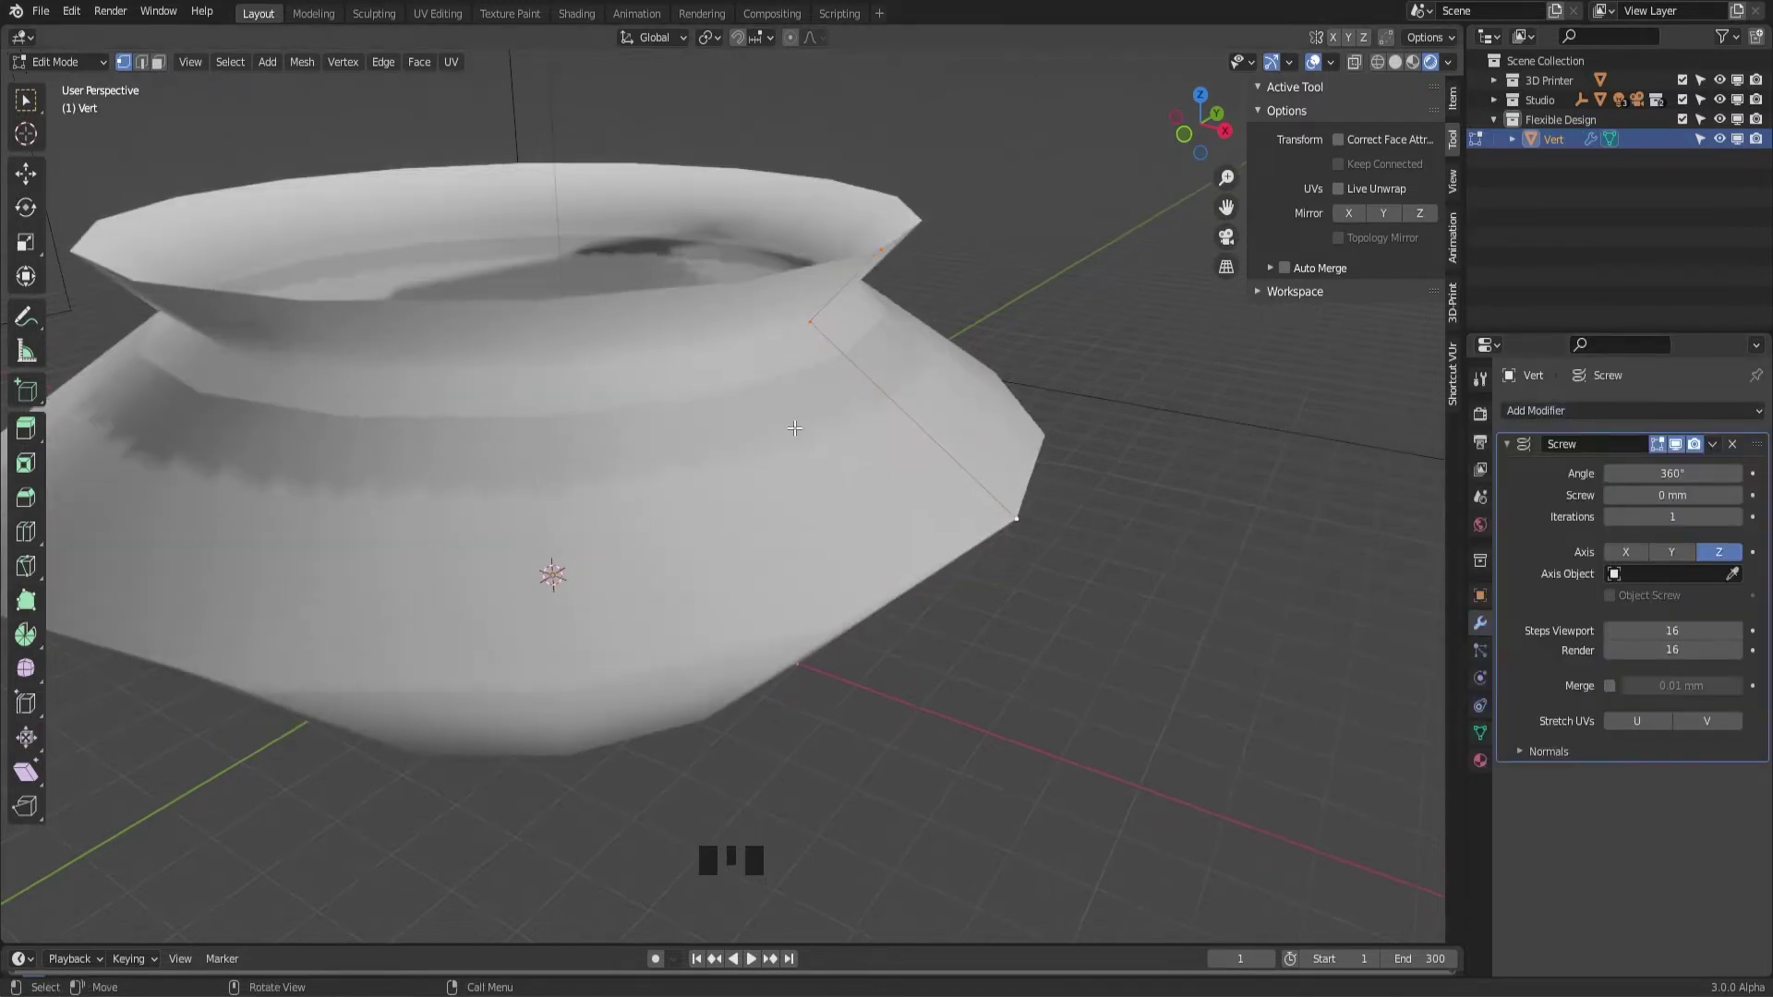
{"action": "middle_click_drag", "start_coordinate": [795, 428], "coordinate": [1163, 475]}
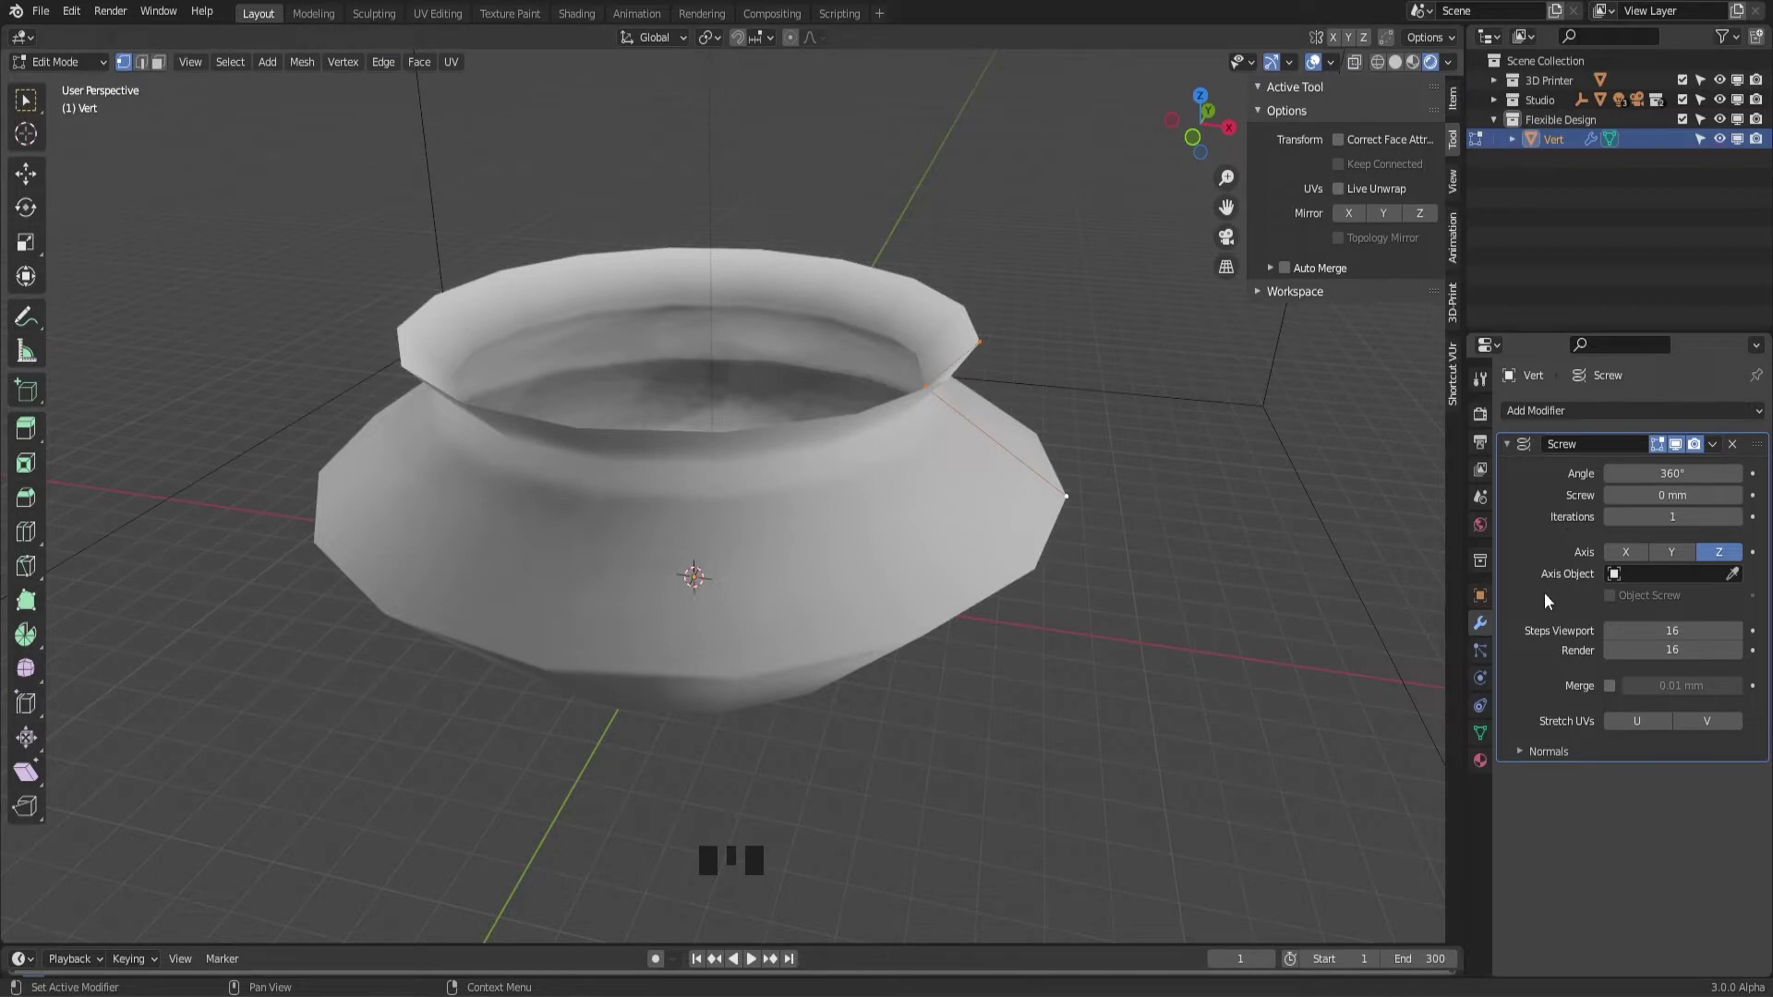
{"action": "left_click", "coordinate": [1608, 687]}
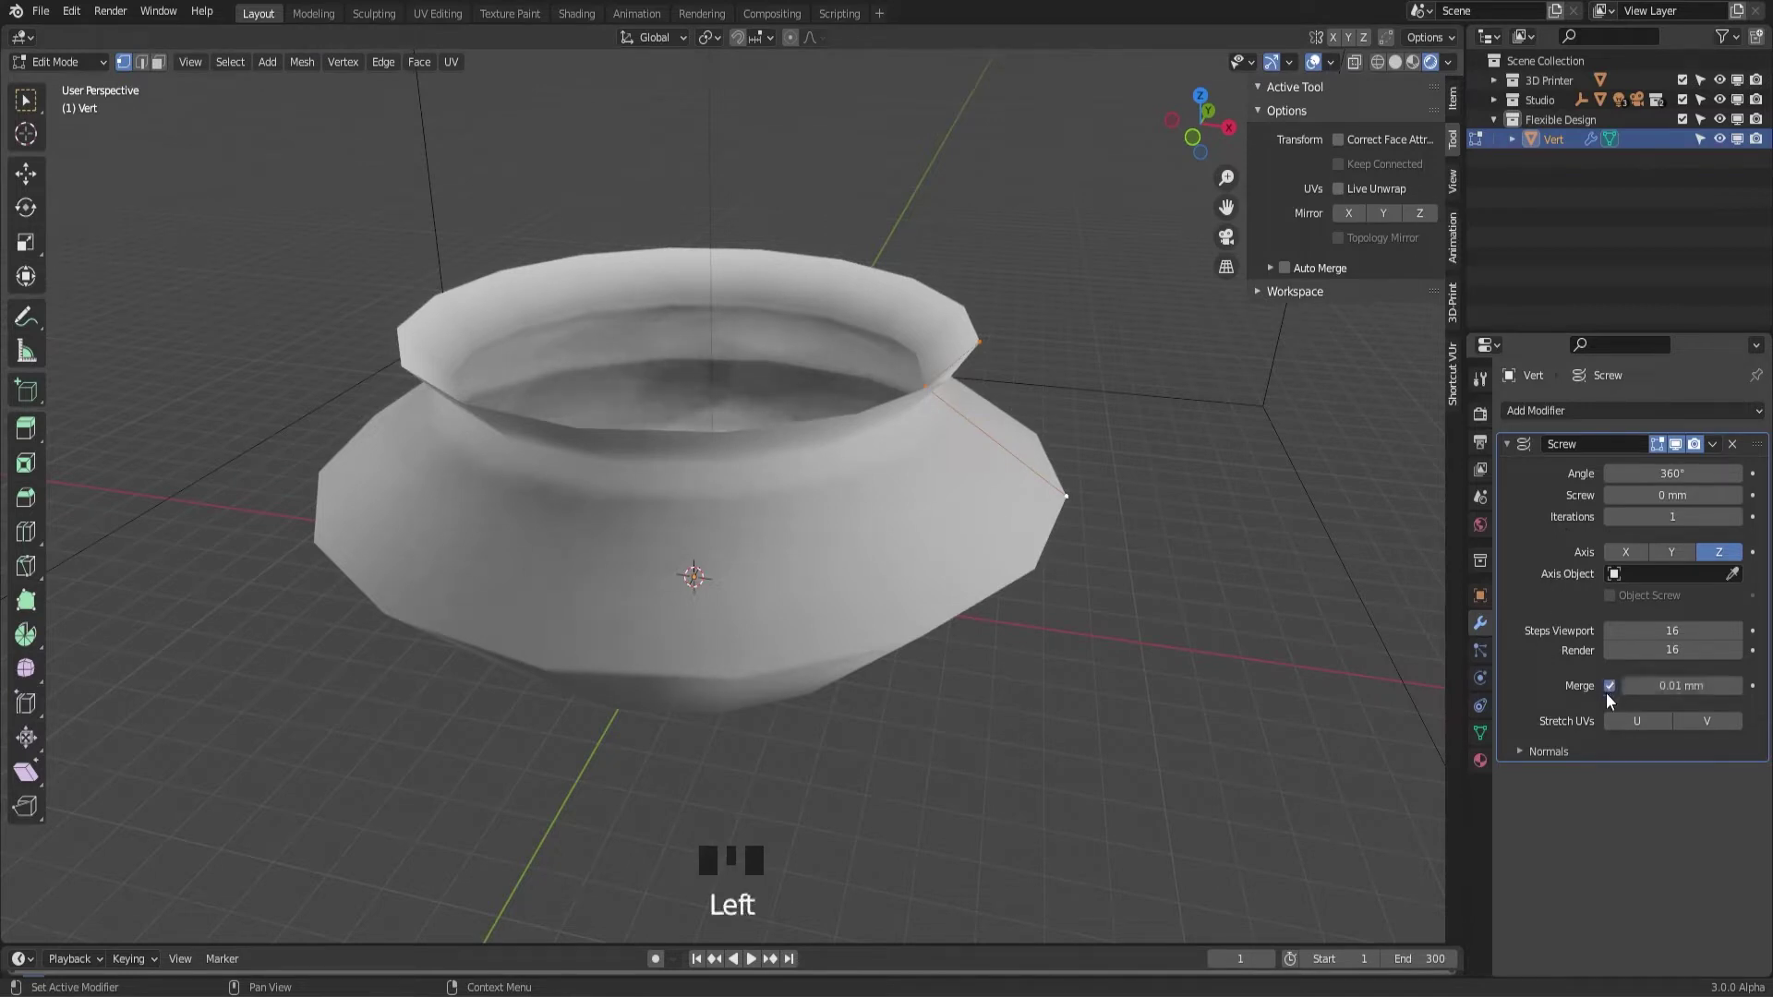
{"action": "middle_click_drag", "start_coordinate": [1136, 507], "coordinate": [877, 340]}
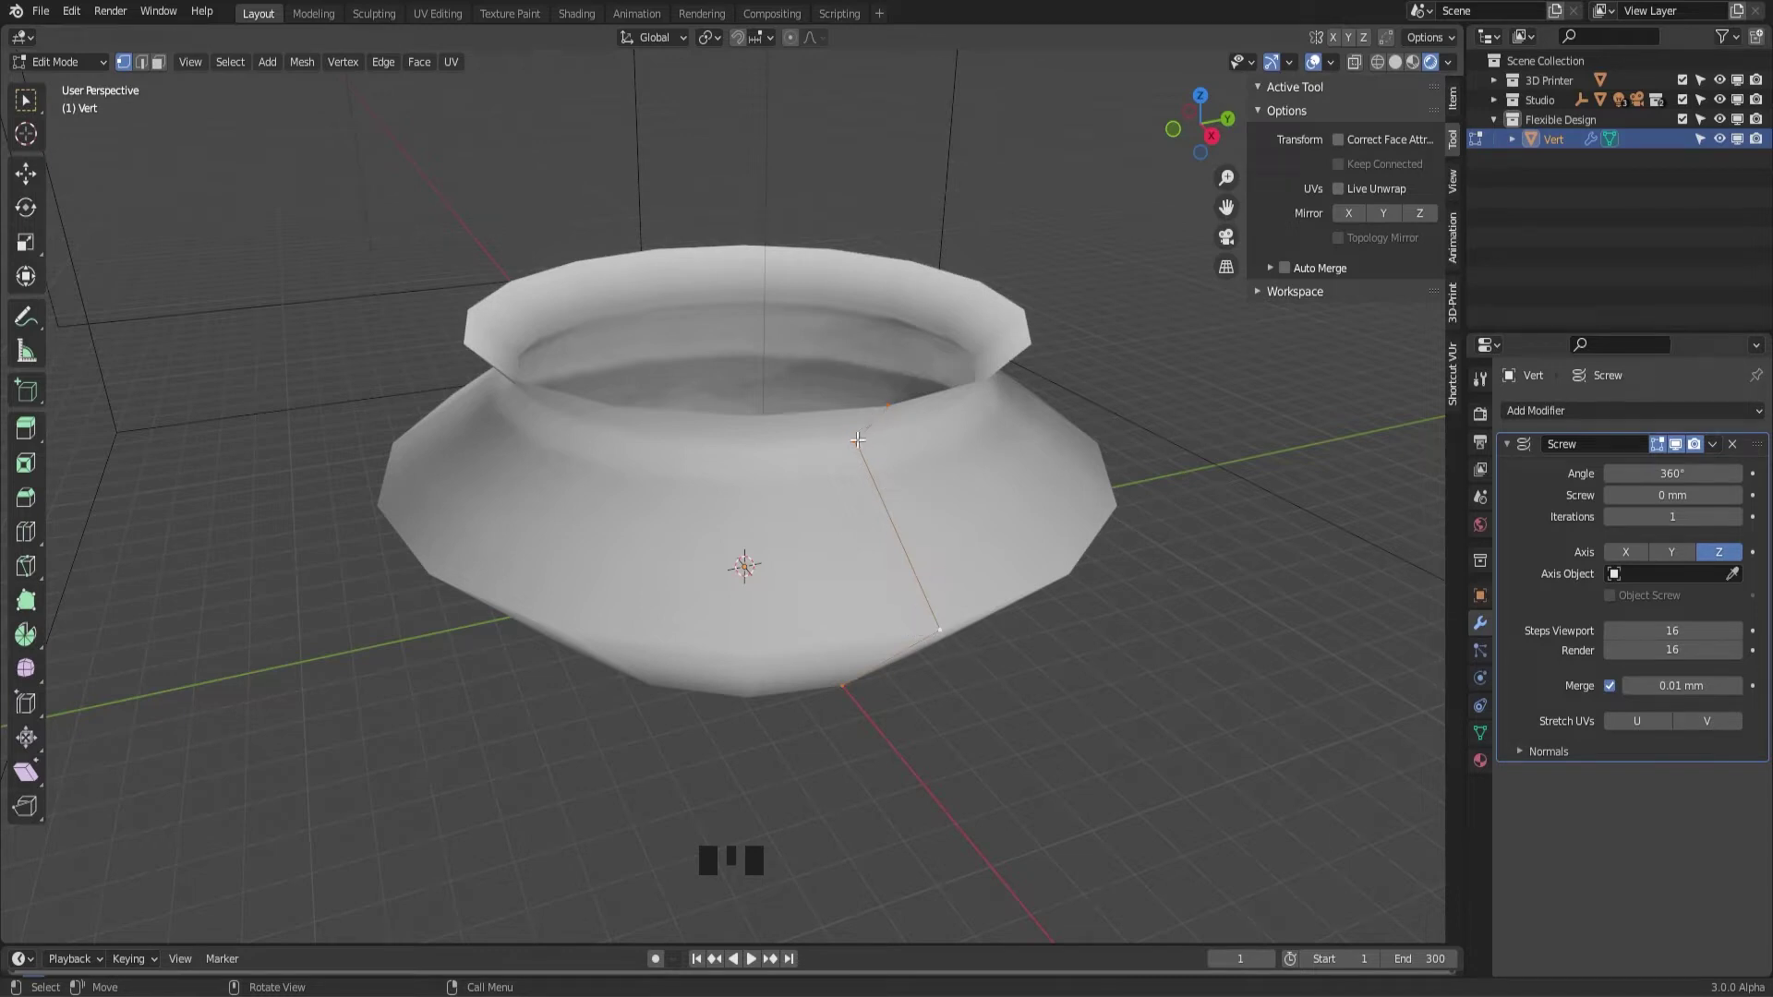
Inspect the revolved pot from several angles and compare its solid and rendered viewport shading
{"action": "middle_click_drag", "start_coordinate": [940, 610], "coordinate": [933, 469]}
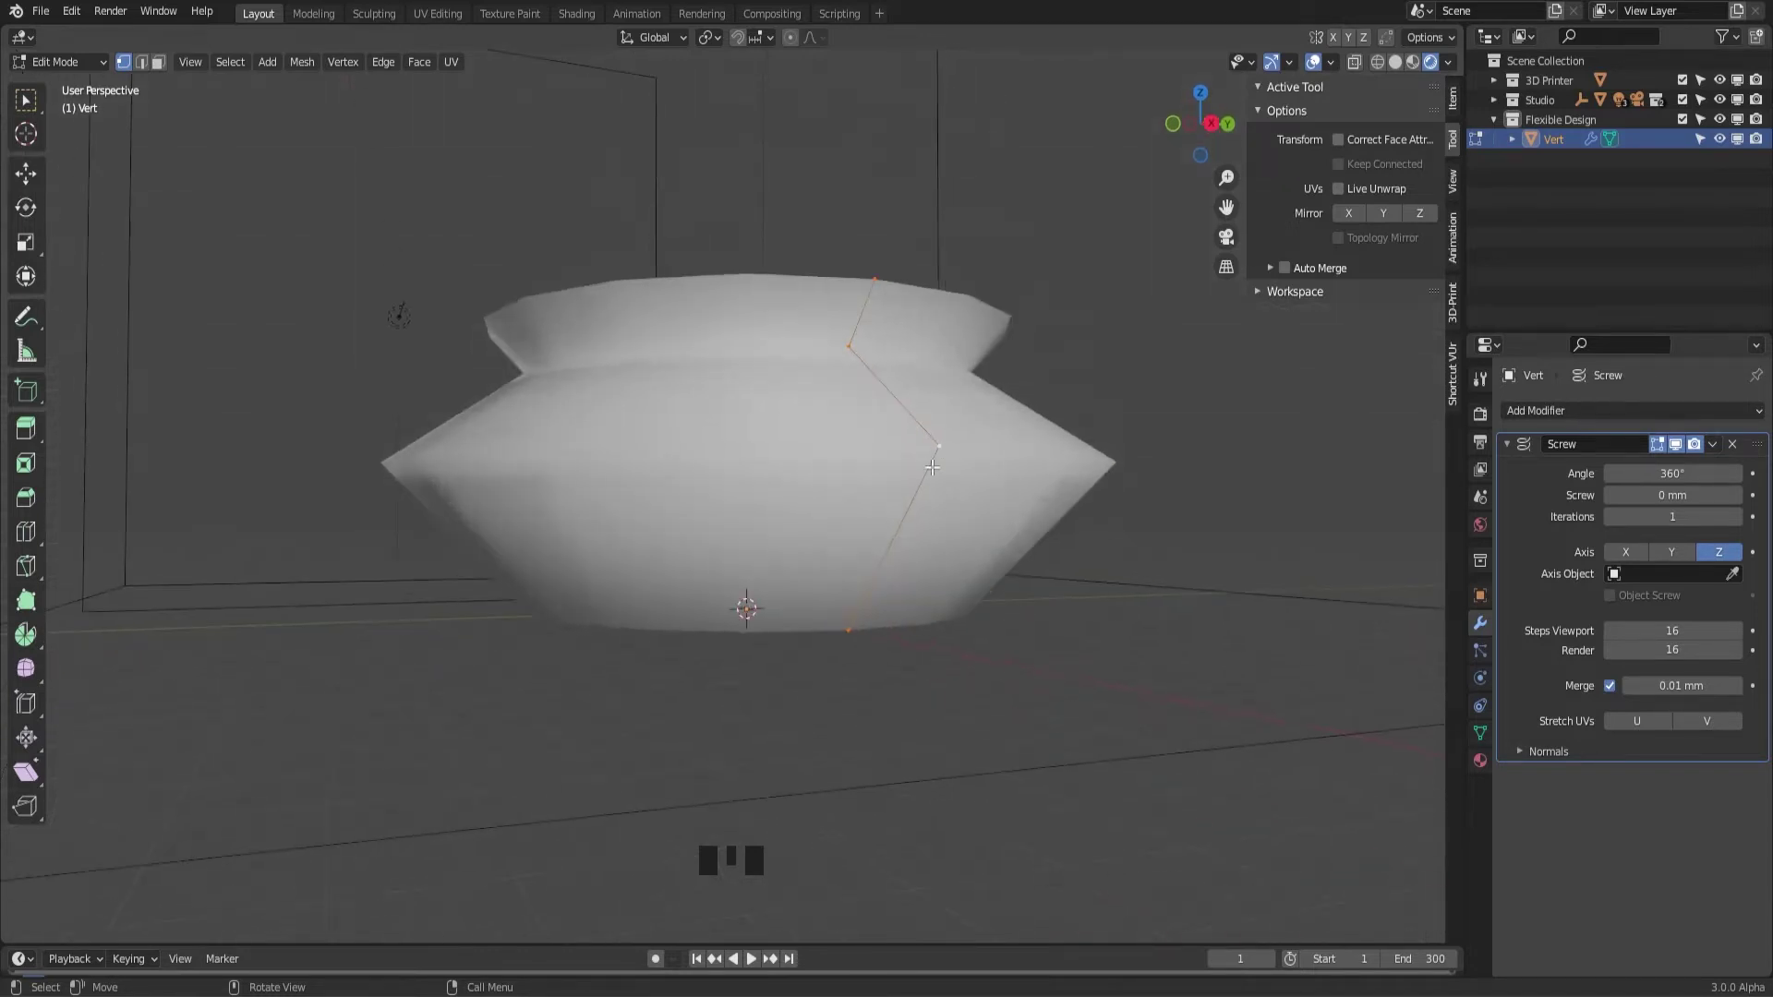
{"action": "middle_click_drag", "start_coordinate": [862, 633], "coordinate": [1044, 591]}
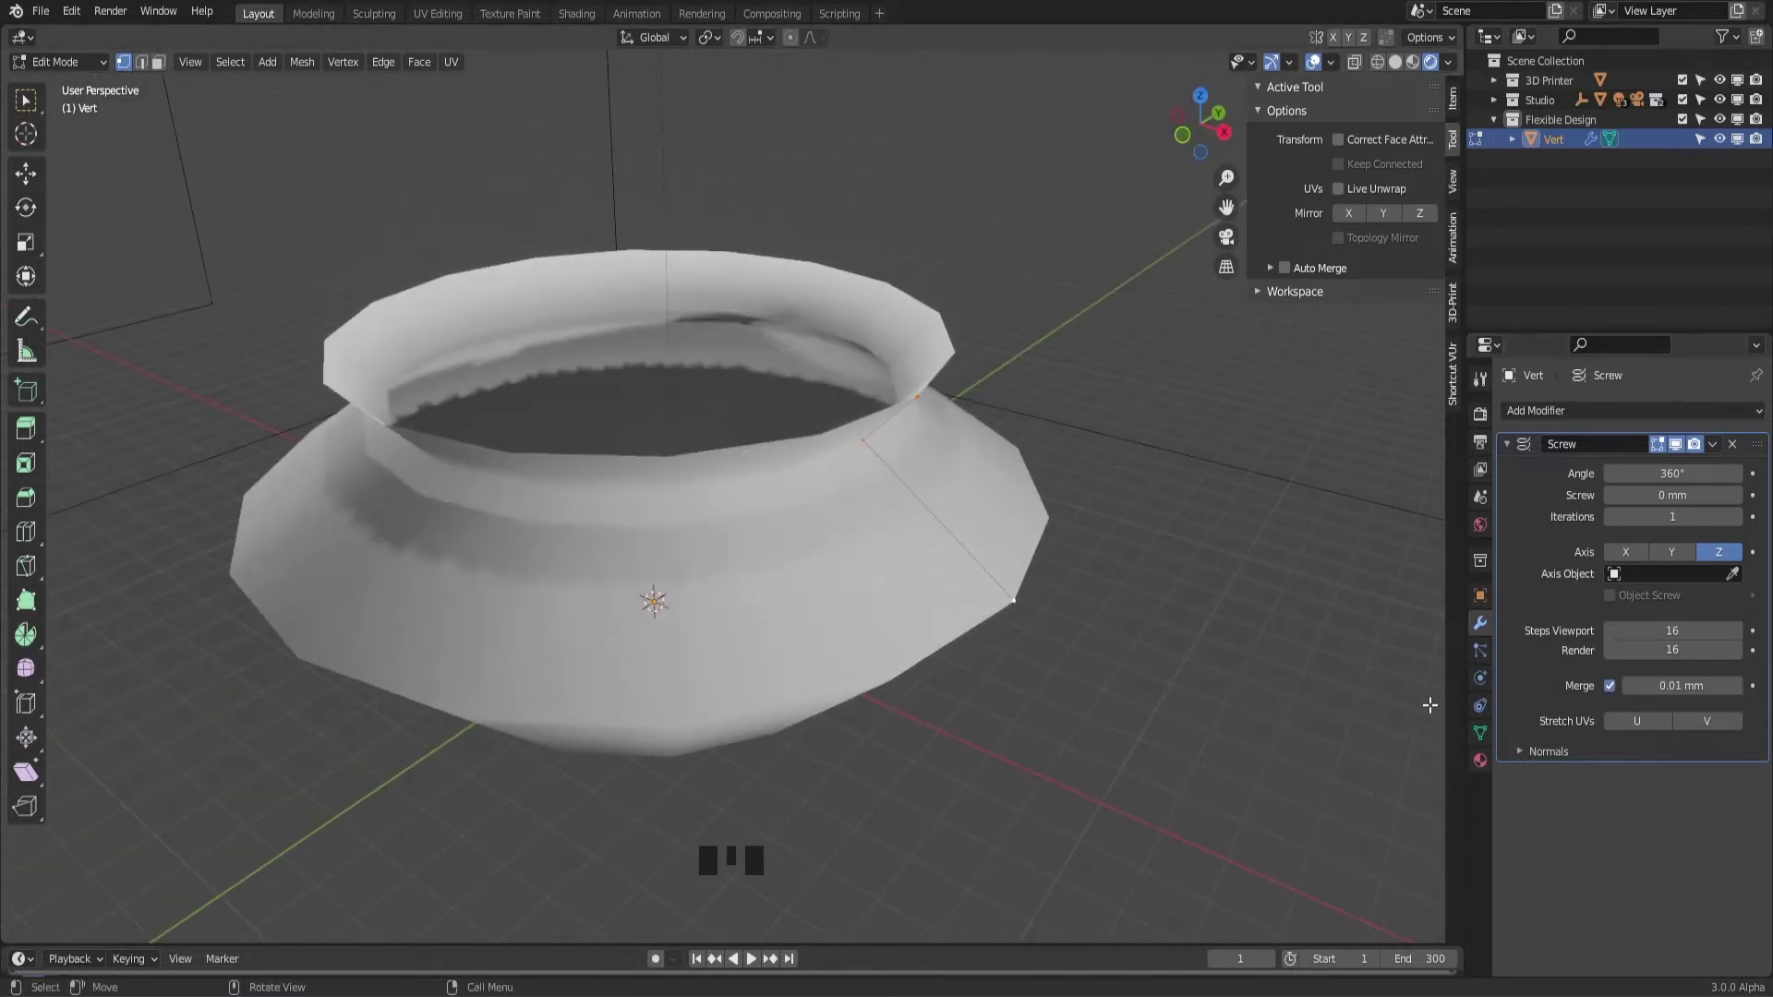
{"action": "left_click", "coordinate": [1522, 754]}
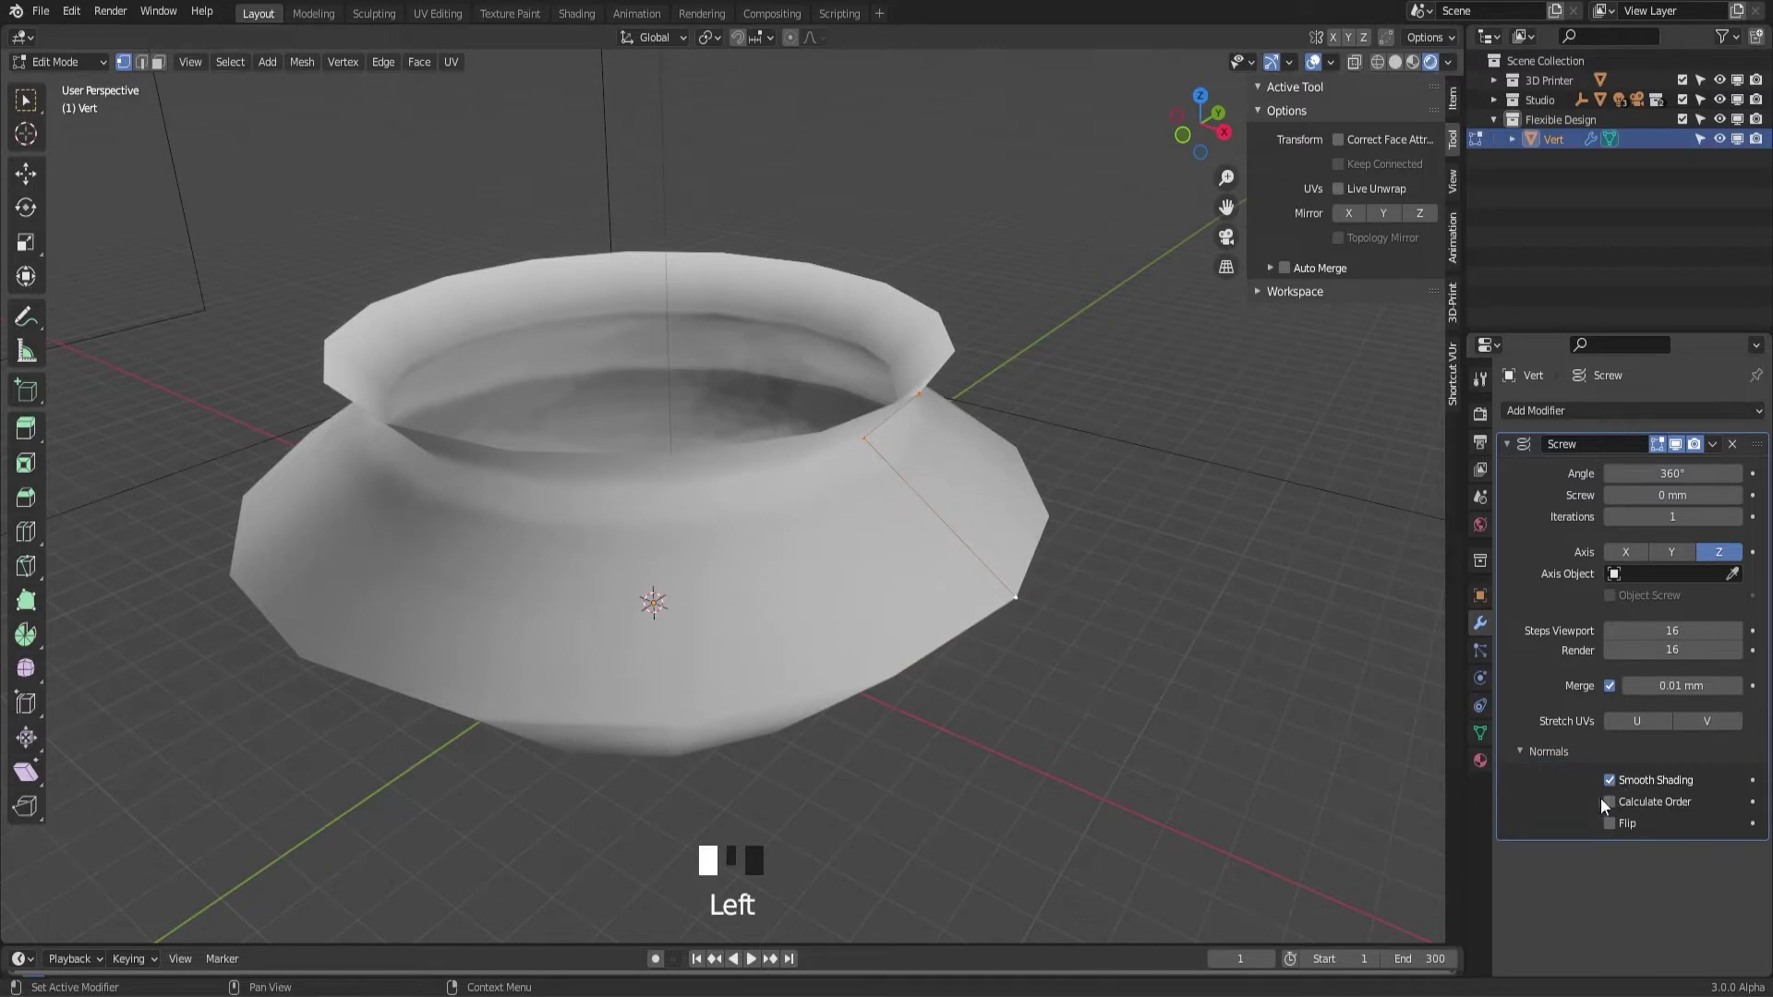
{"action": "left_click", "coordinate": [1397, 63]}
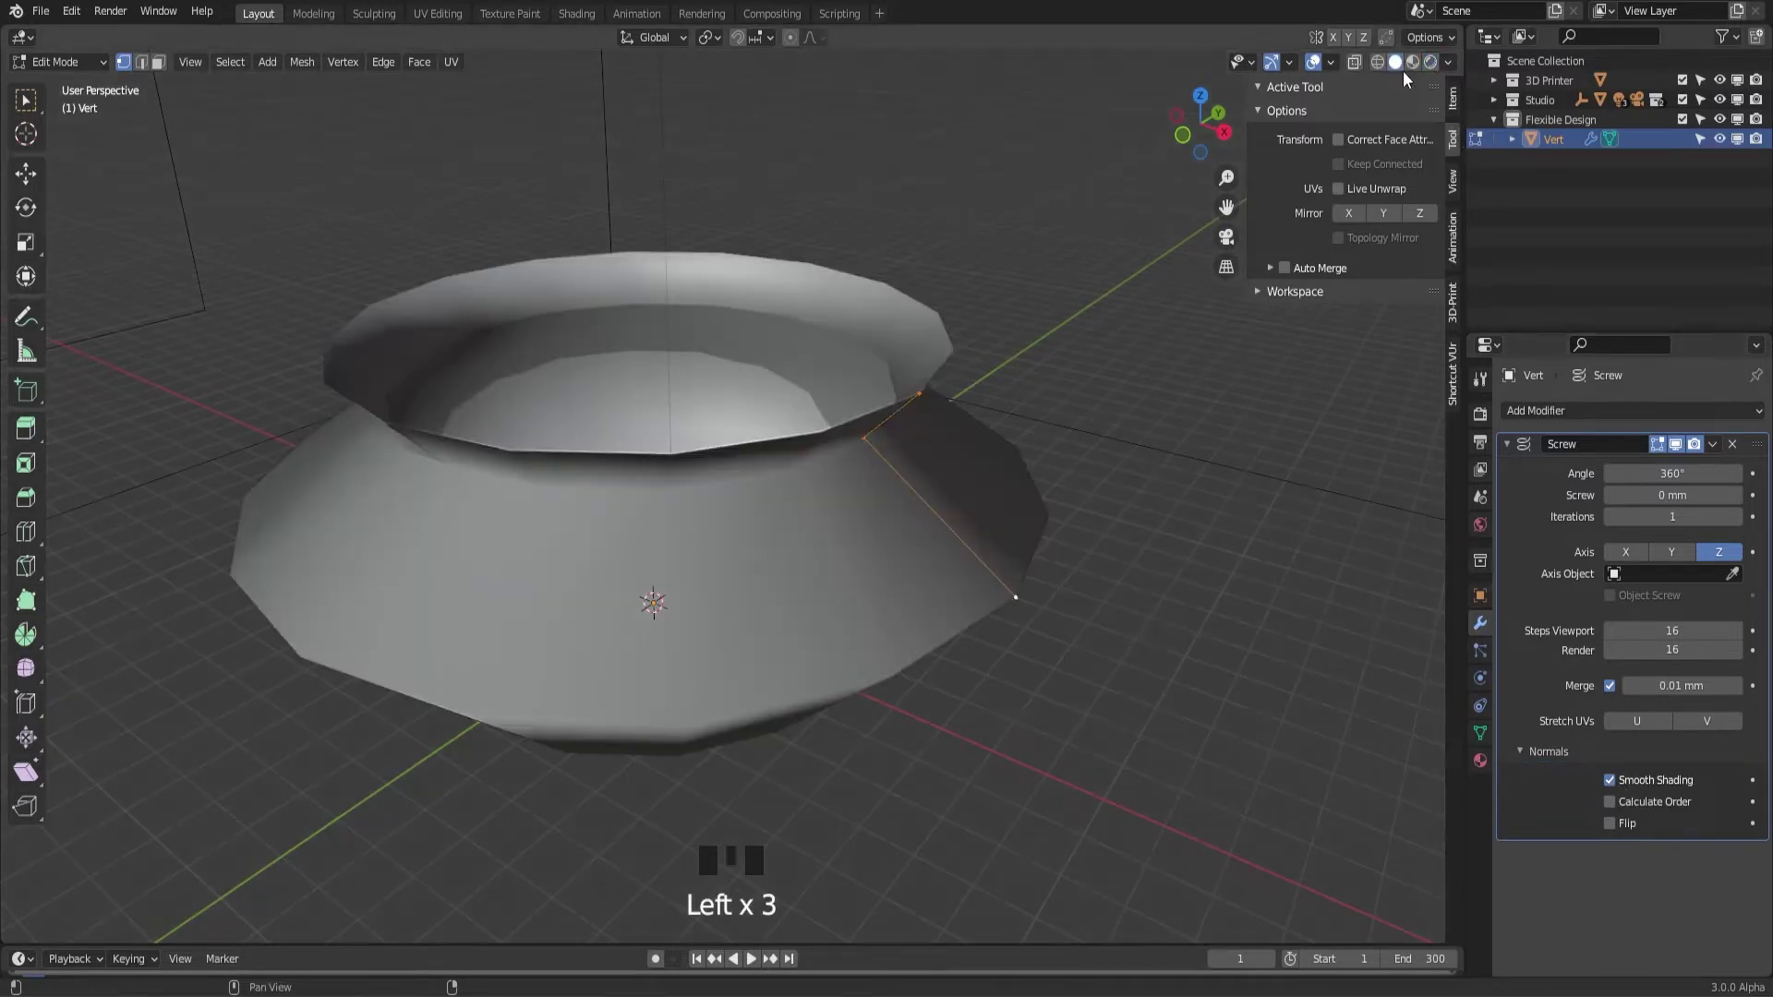
{"action": "left_click", "coordinate": [1429, 62]}
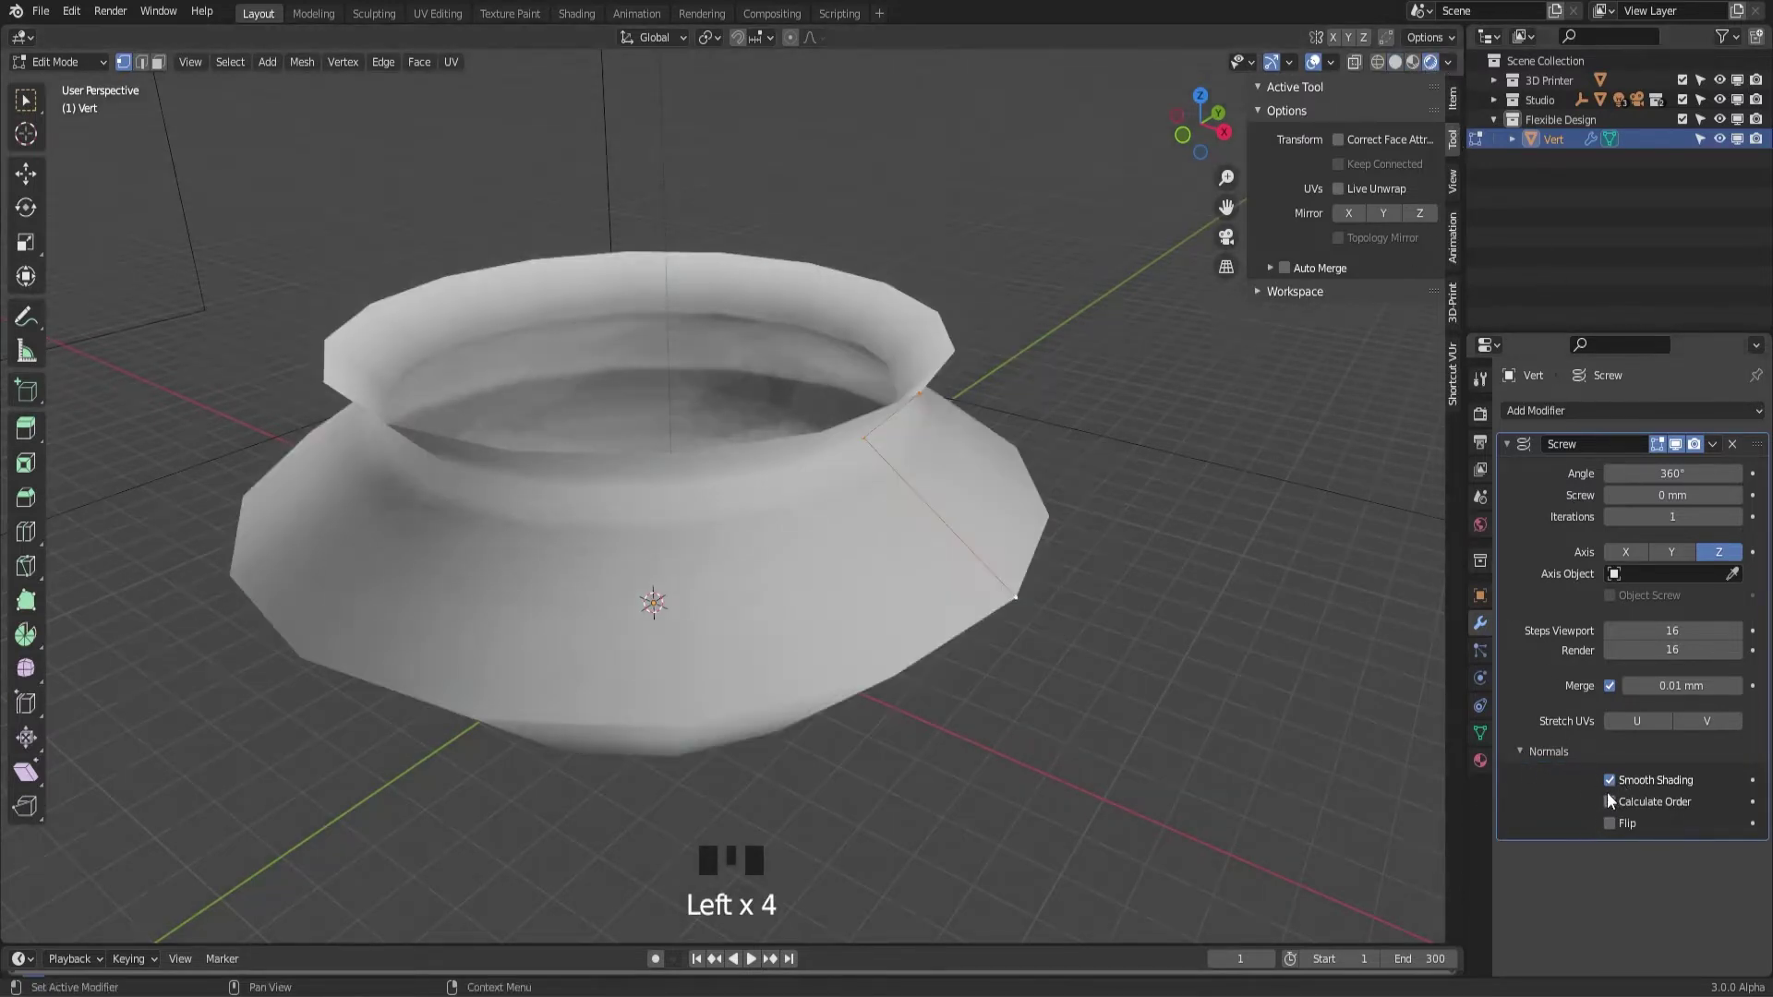
{"action": "middle_click_drag", "start_coordinate": [829, 663], "coordinate": [999, 520]}
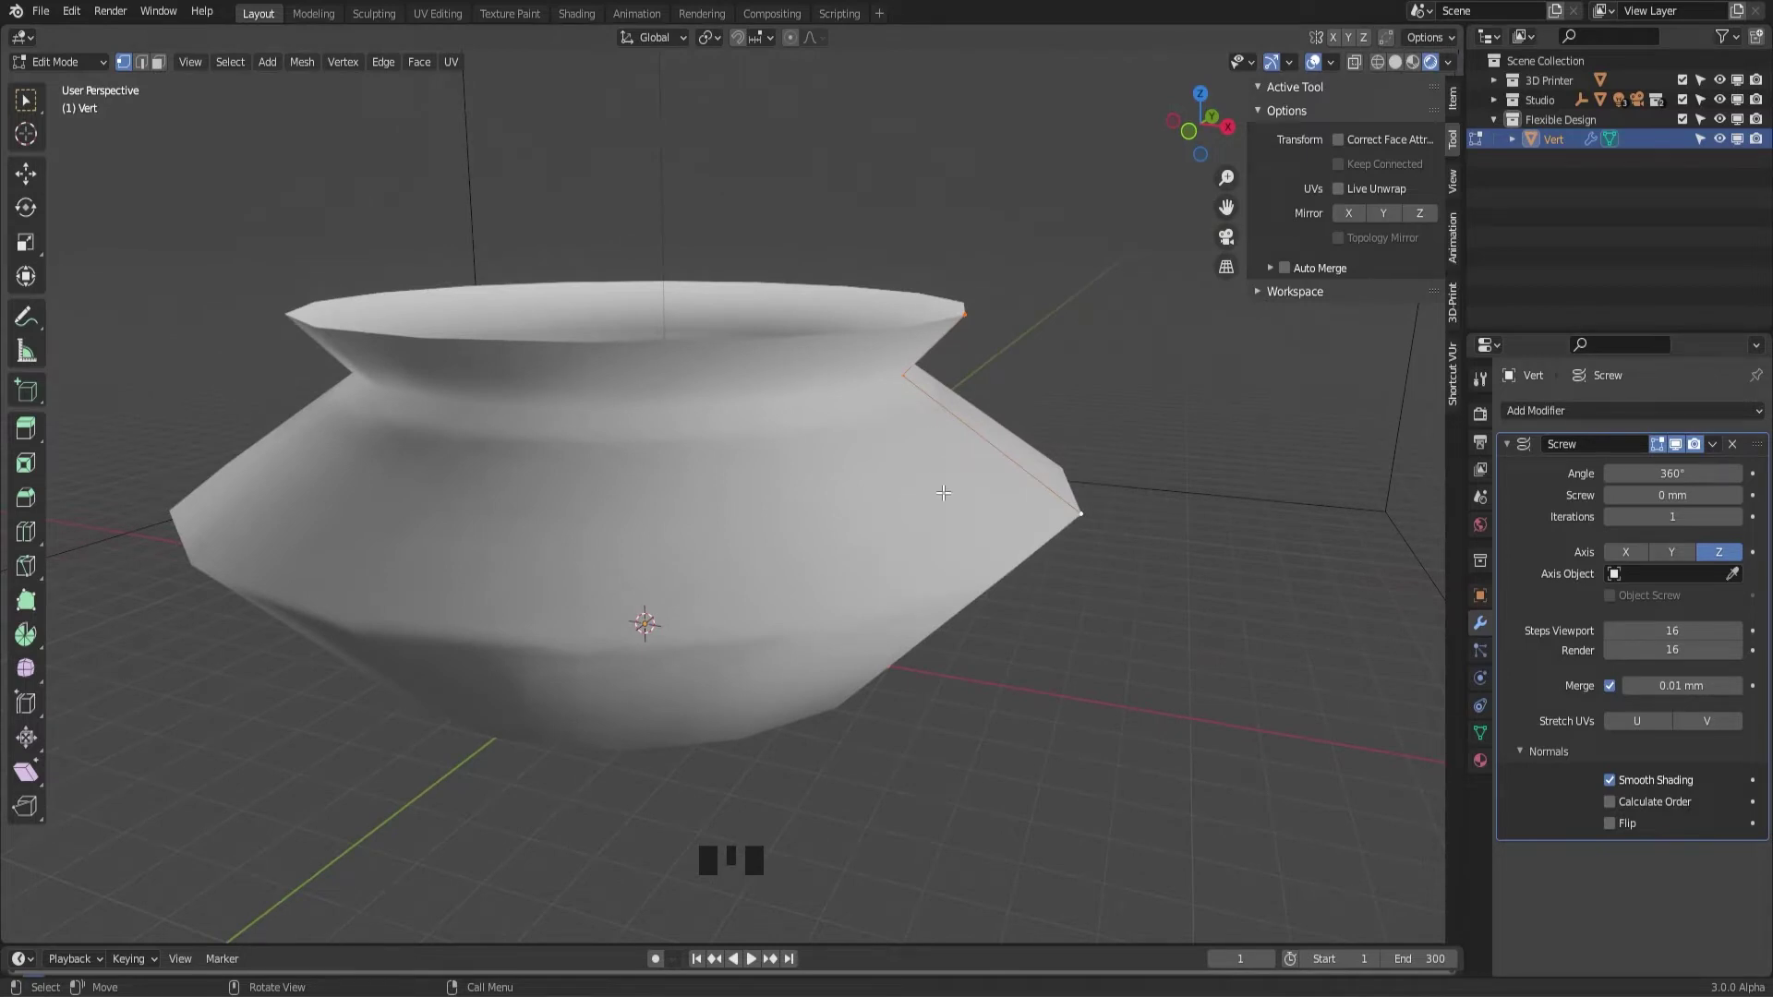
{"action": "middle_click_drag", "start_coordinate": [943, 493], "coordinate": [1123, 562]}
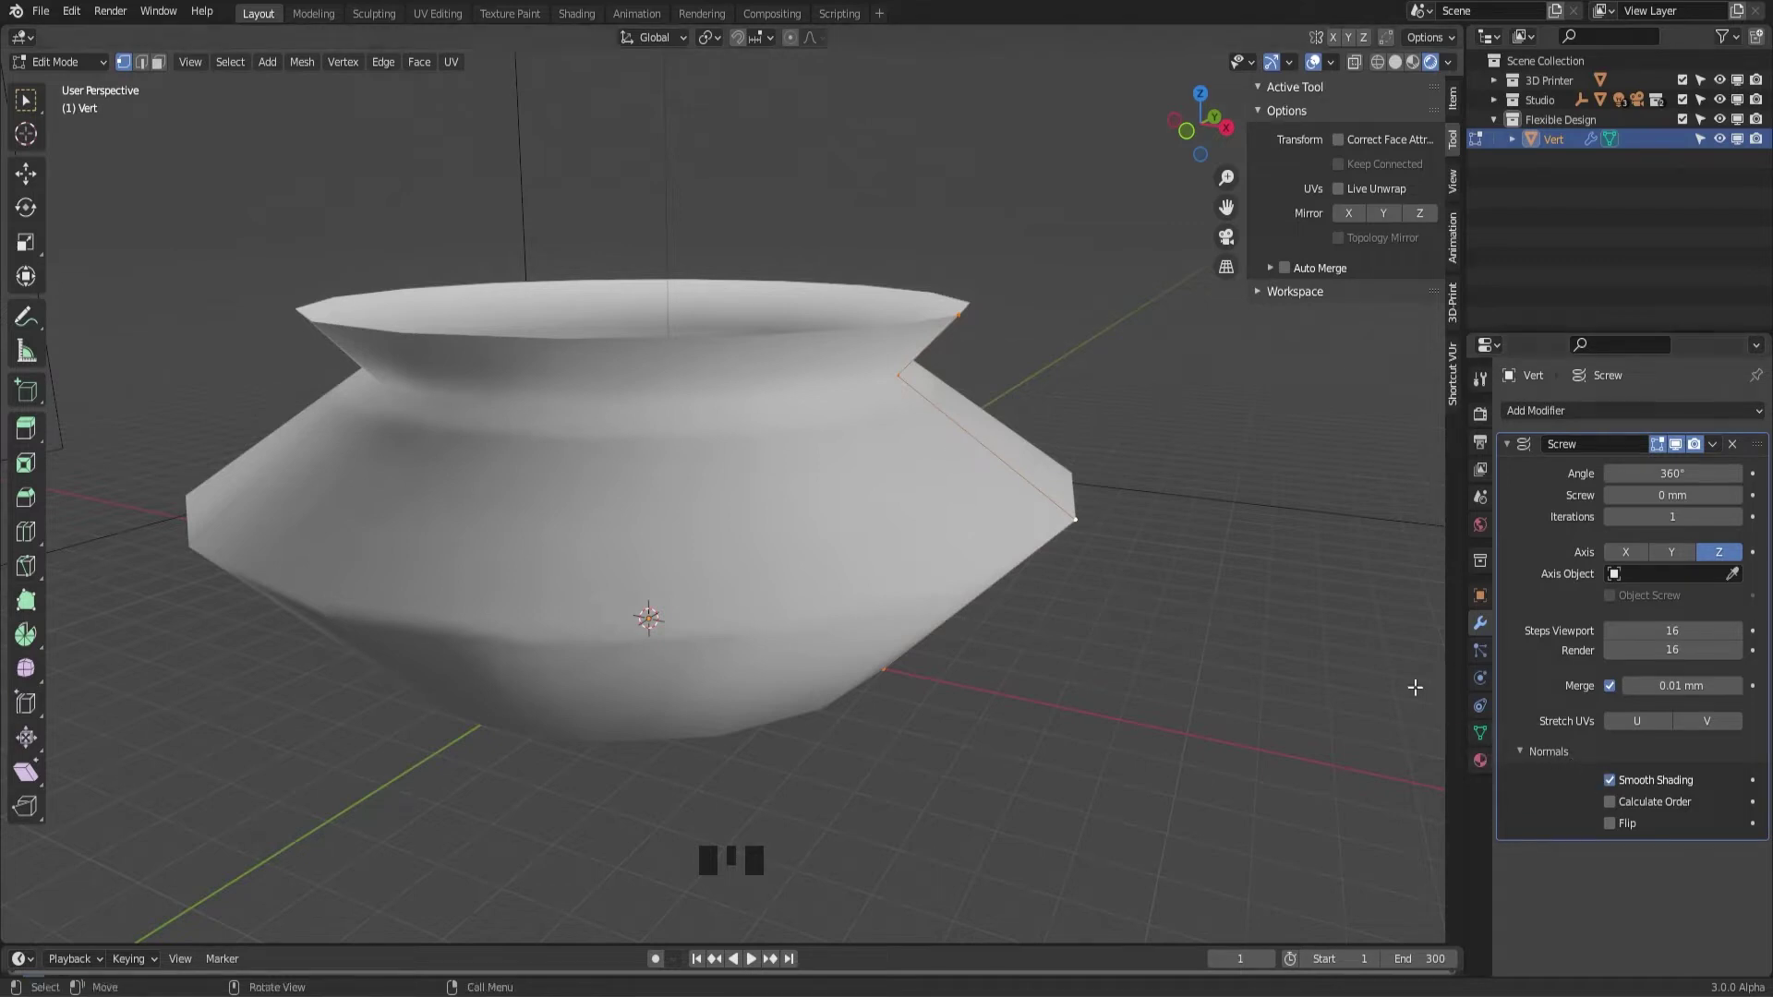
Turn the Screw modifier's Smooth Shading off and on again to compare the pot's faceted and smooth surfaces
{"action": "left_click", "coordinate": [1524, 755]}
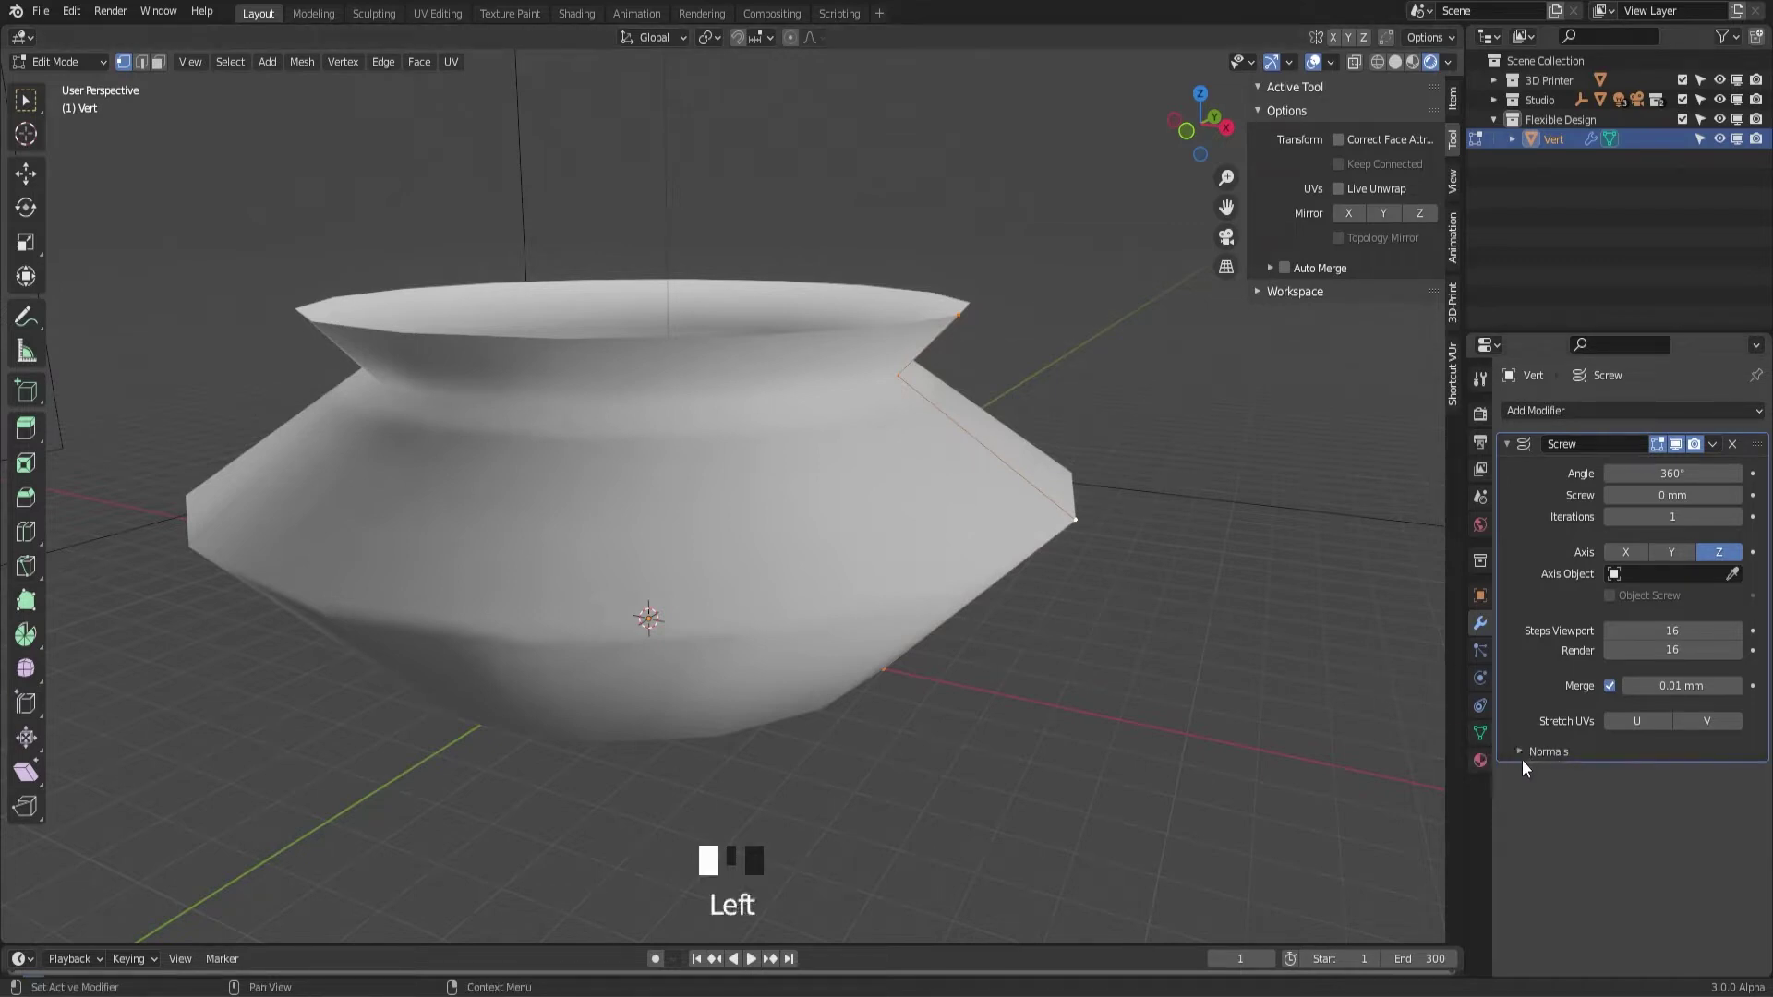
{"action": "left_click", "coordinate": [1530, 755]}
{"action": "left_click", "coordinate": [1610, 780]}
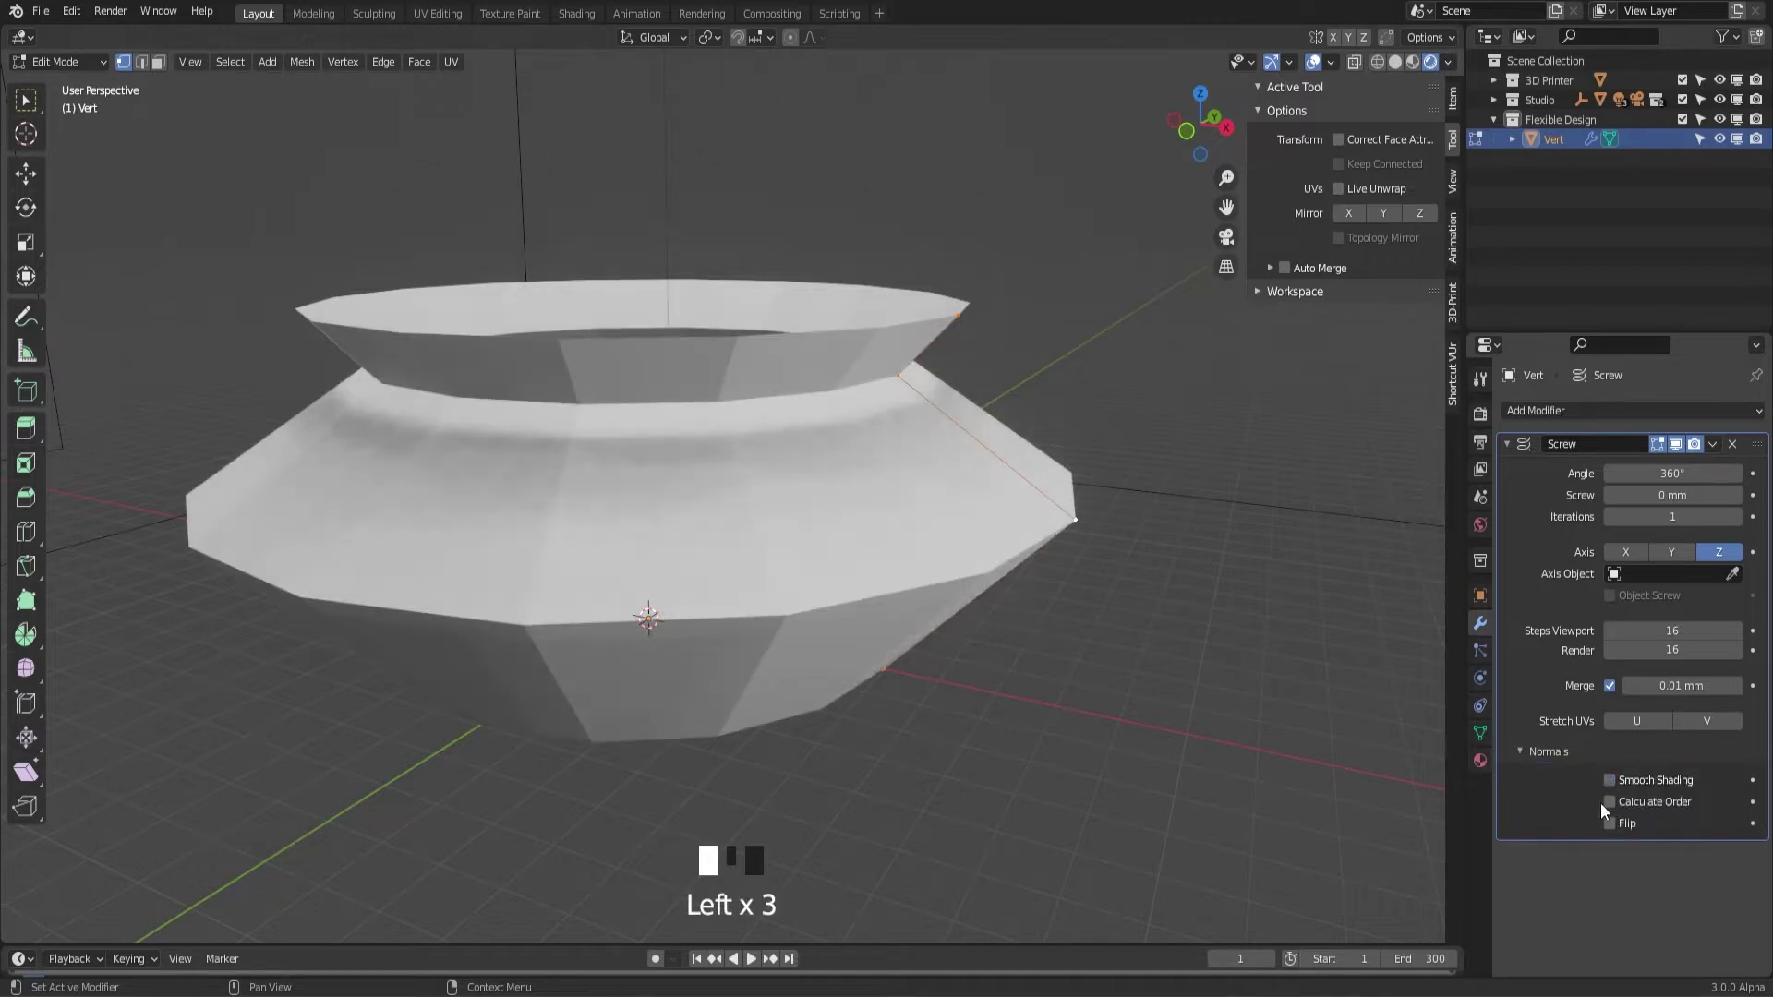
{"action": "middle_click_drag", "start_coordinate": [933, 461], "coordinate": [915, 601]}
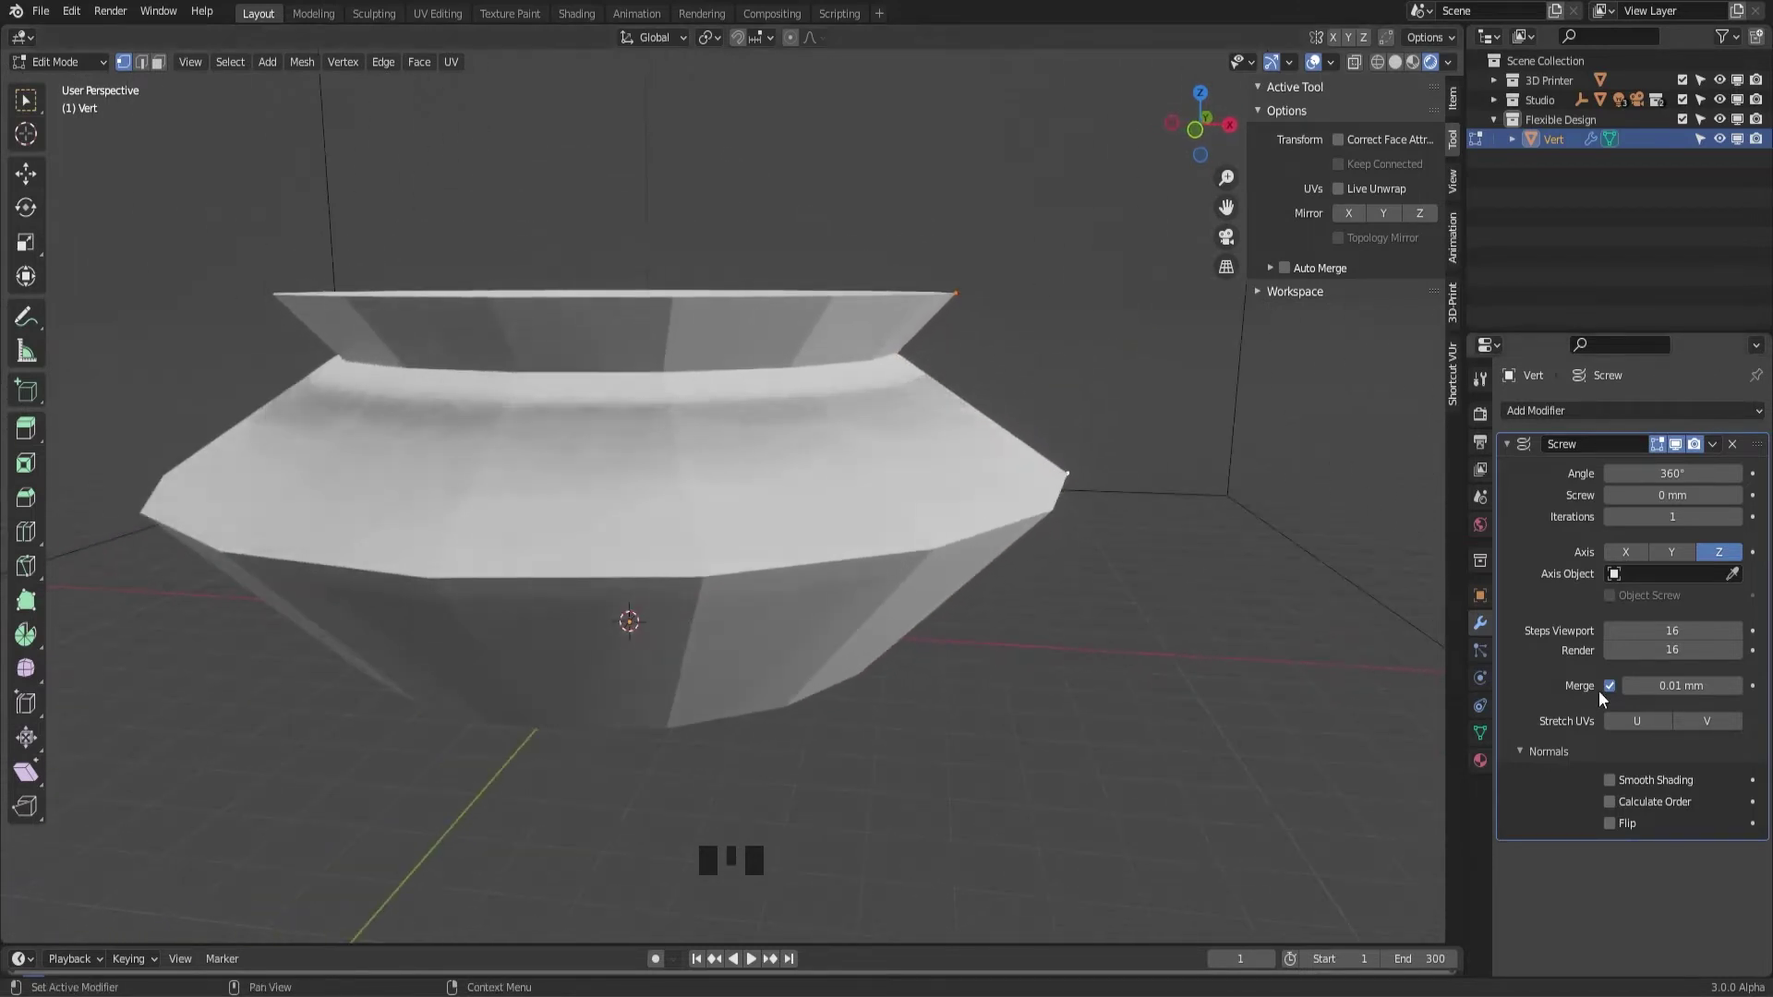
{"action": "left_click", "coordinate": [1626, 781]}
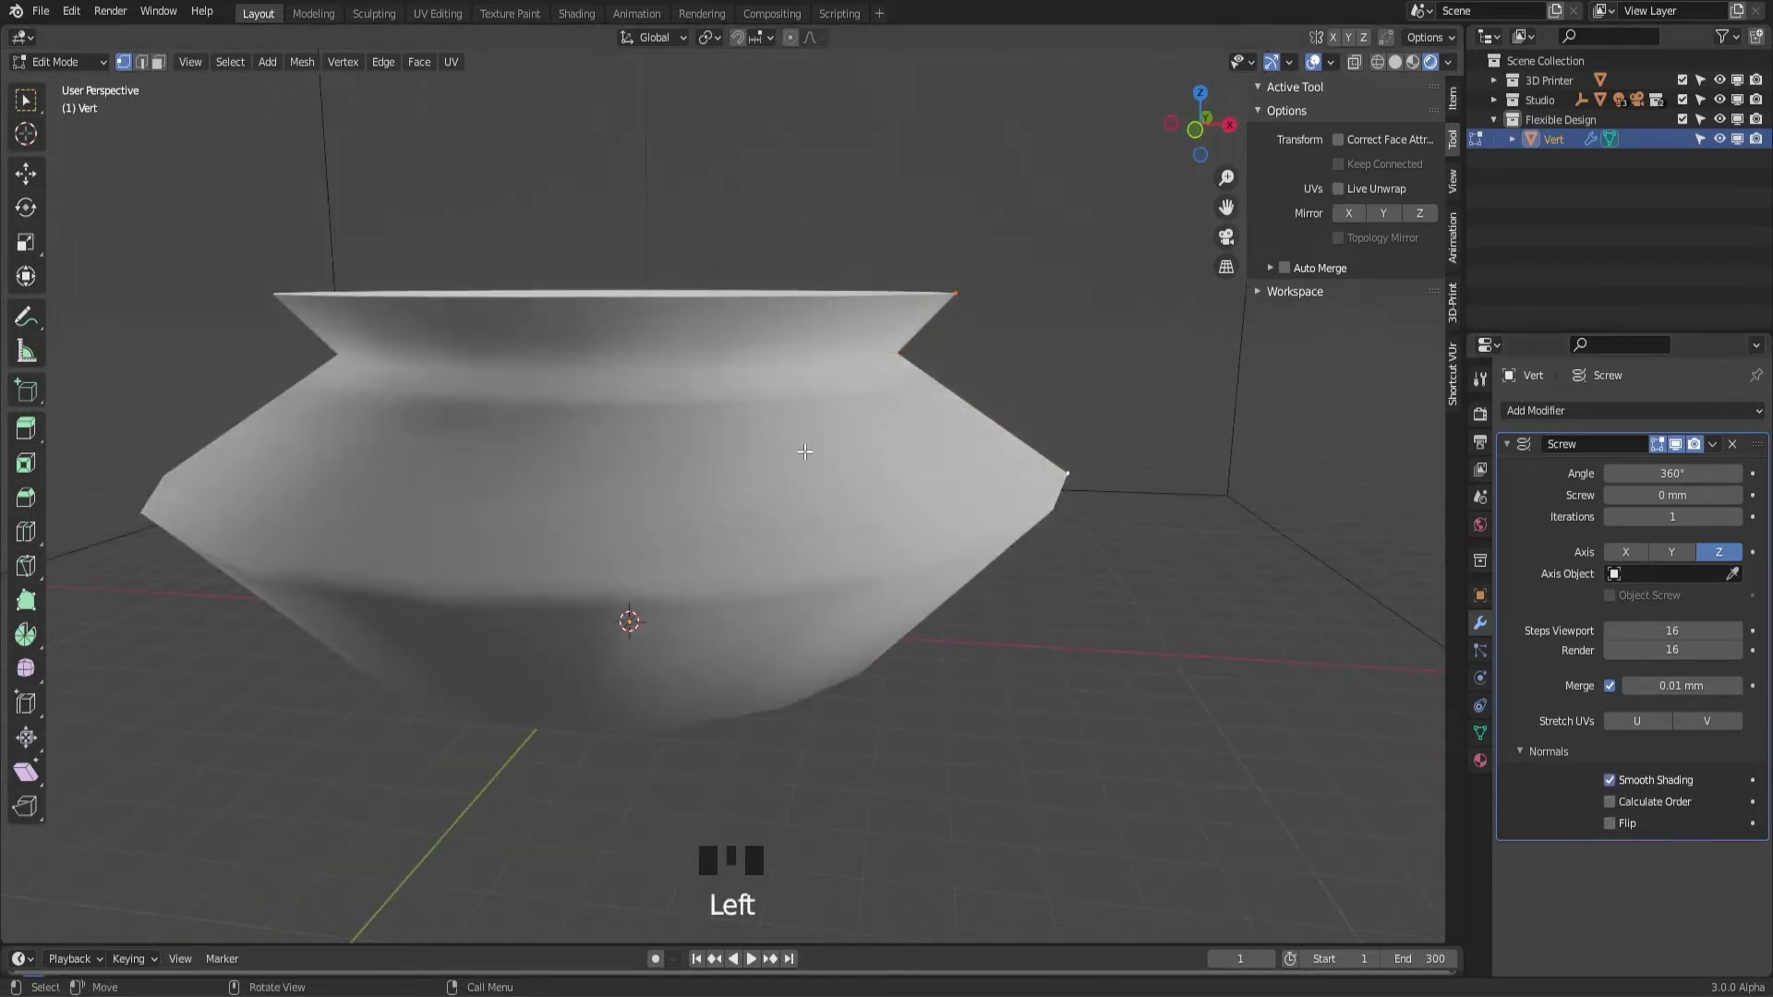
{"action": "mouse_move", "coordinate": [1094, 577]}
{"action": "middle_mouse_down"}
{"action": "mouse_move", "coordinate": [900, 489]}
{"action": "mouse_move", "coordinate": [958, 585]}
{"action": "mouse_move", "coordinate": [1041, 581]}
{"action": "mouse_move", "coordinate": [1028, 562]}
{"action": "mouse_move", "coordinate": [970, 563]}
{"action": "mouse_move", "coordinate": [957, 601]}
{"action": "mouse_move", "coordinate": [878, 586]}
{"action": "mouse_move", "coordinate": [1014, 637]}
{"action": "mouse_move", "coordinate": [1369, 625]}
{"action": "middle_mouse_up"}
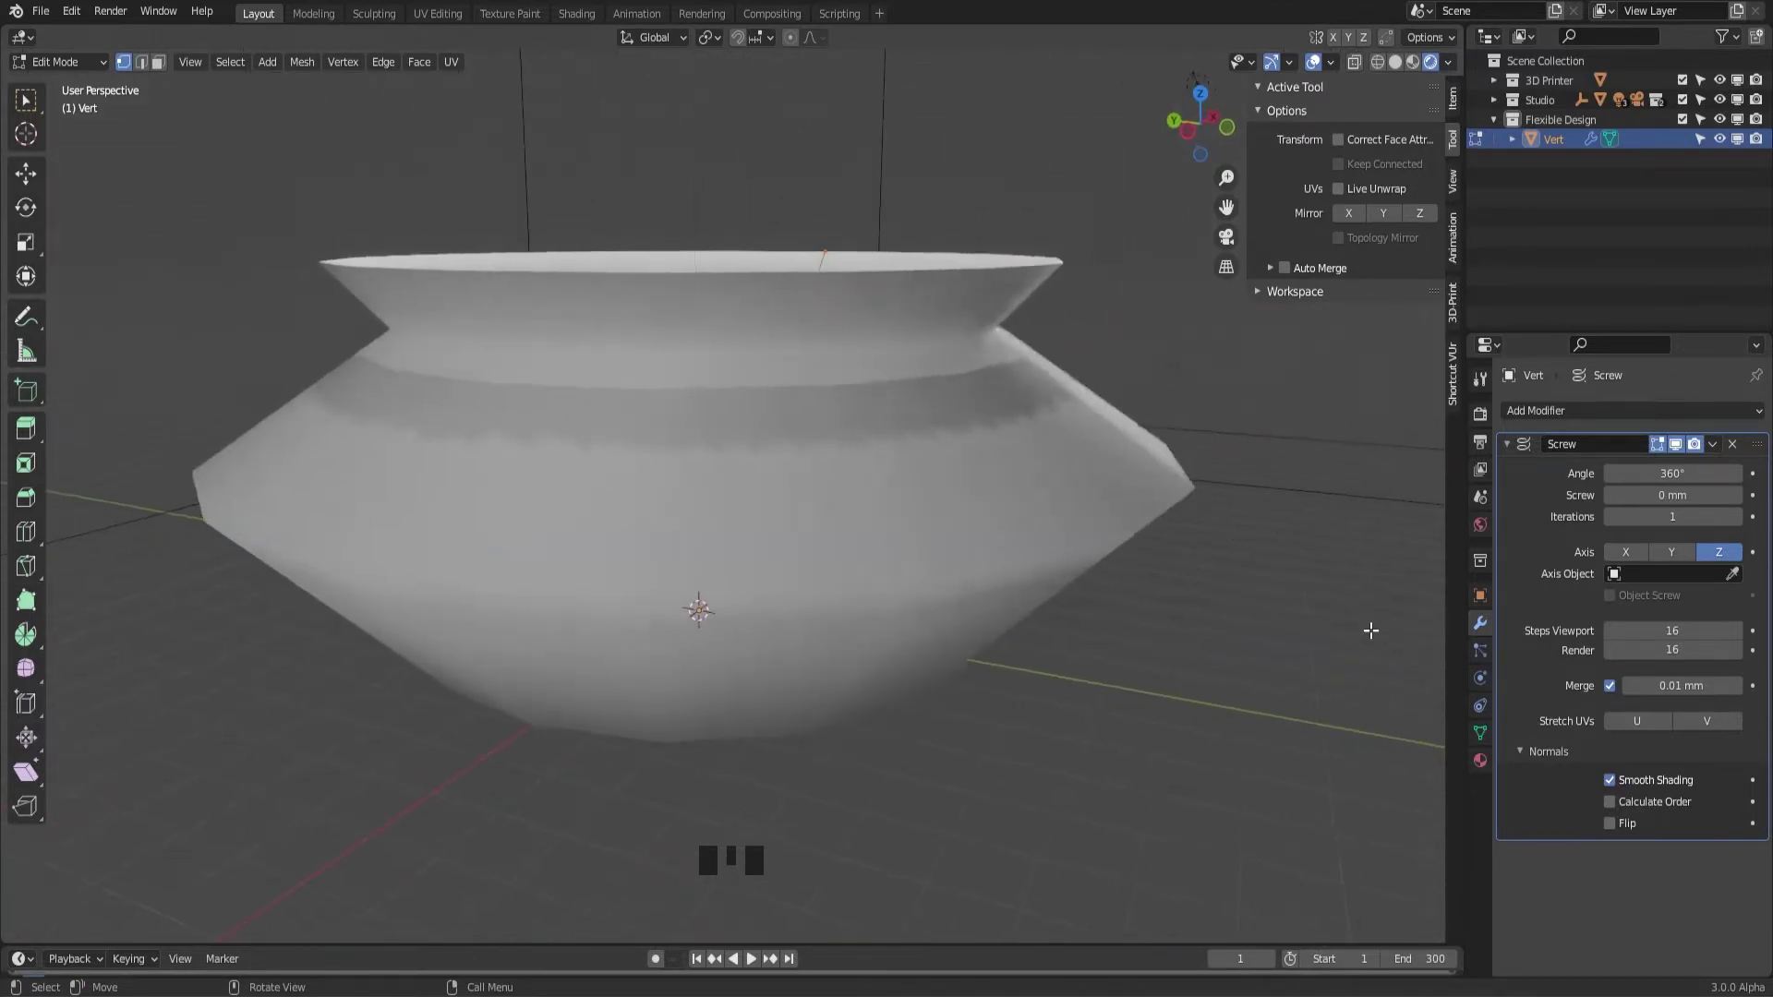
Disable Smooth Shading in the Screw modifier's normals and display the pot in solid viewport shading
{"action": "left_click", "coordinate": [1610, 780]}
{"action": "middle_click_drag", "start_coordinate": [1013, 547], "coordinate": [1290, 499]}
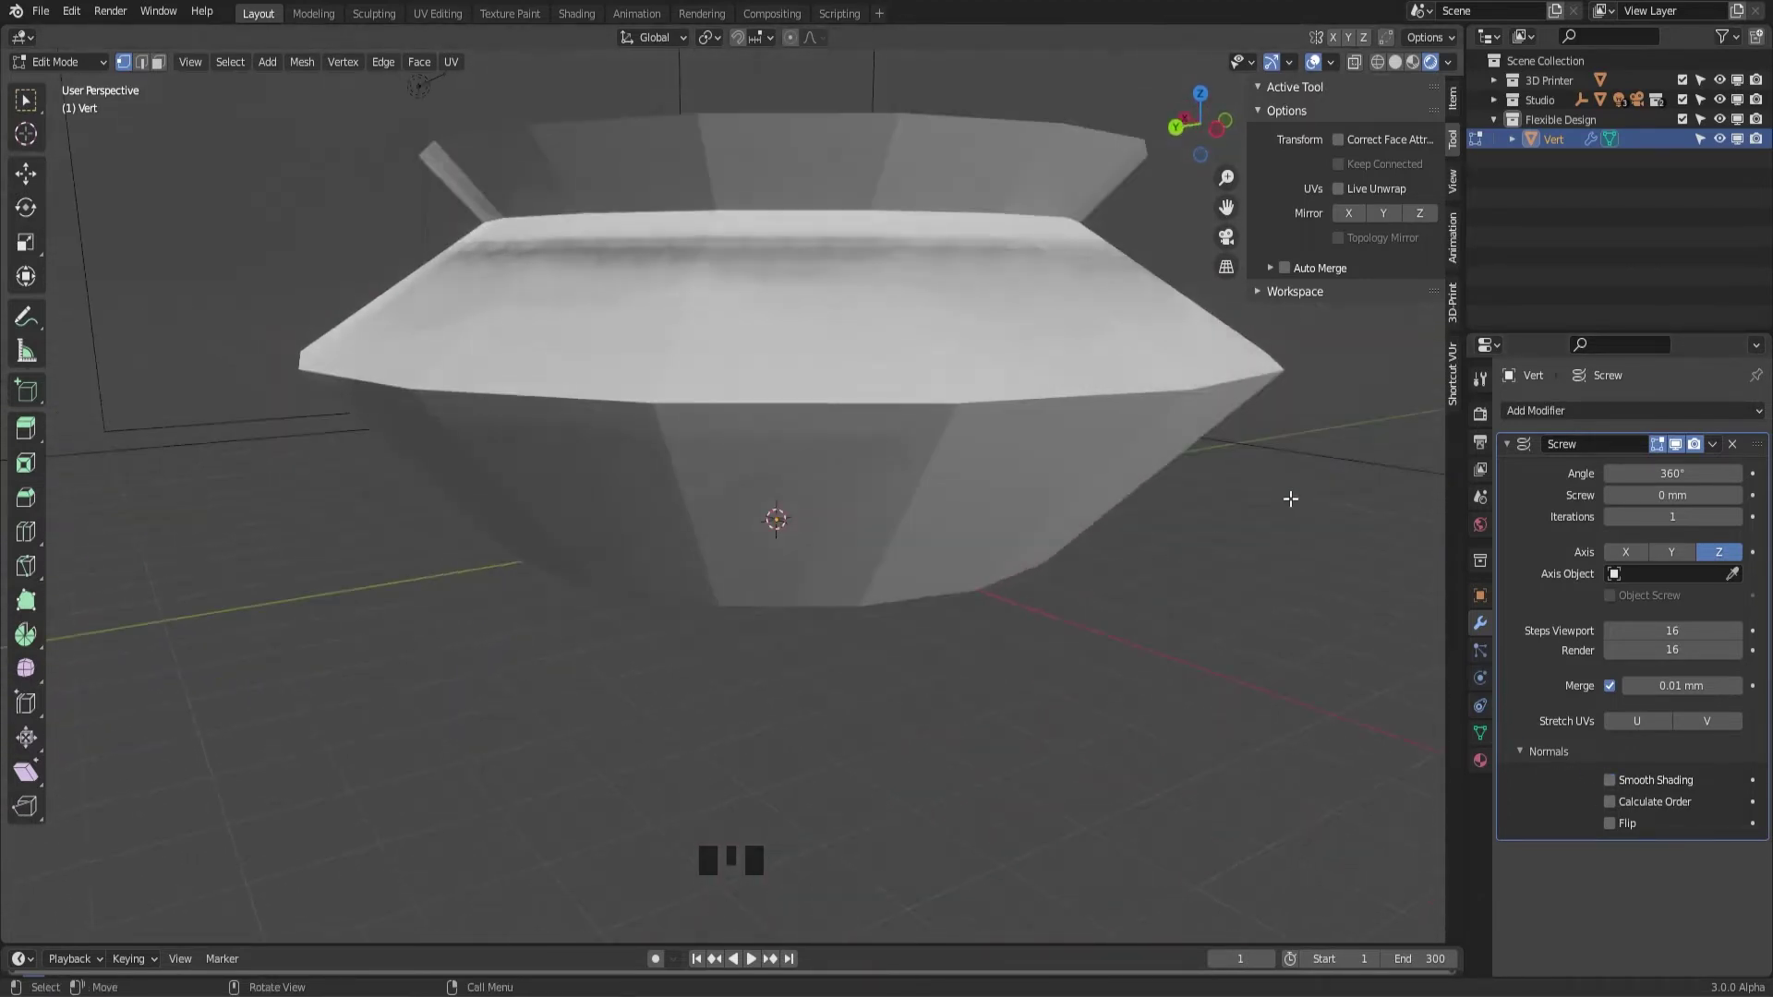
{"action": "left_click", "coordinate": [1395, 62]}
{"action": "mouse_move", "coordinate": [1172, 416]}
{"action": "middle_mouse_down"}
{"action": "mouse_move", "coordinate": [1124, 466]}
{"action": "mouse_move", "coordinate": [1238, 601]}
{"action": "mouse_move", "coordinate": [839, 412]}
{"action": "mouse_move", "coordinate": [895, 430]}
{"action": "mouse_move", "coordinate": [868, 375]}
{"action": "mouse_move", "coordinate": [951, 518]}
{"action": "mouse_move", "coordinate": [991, 538]}
{"action": "mouse_move", "coordinate": [1025, 462]}
{"action": "middle_mouse_up"}
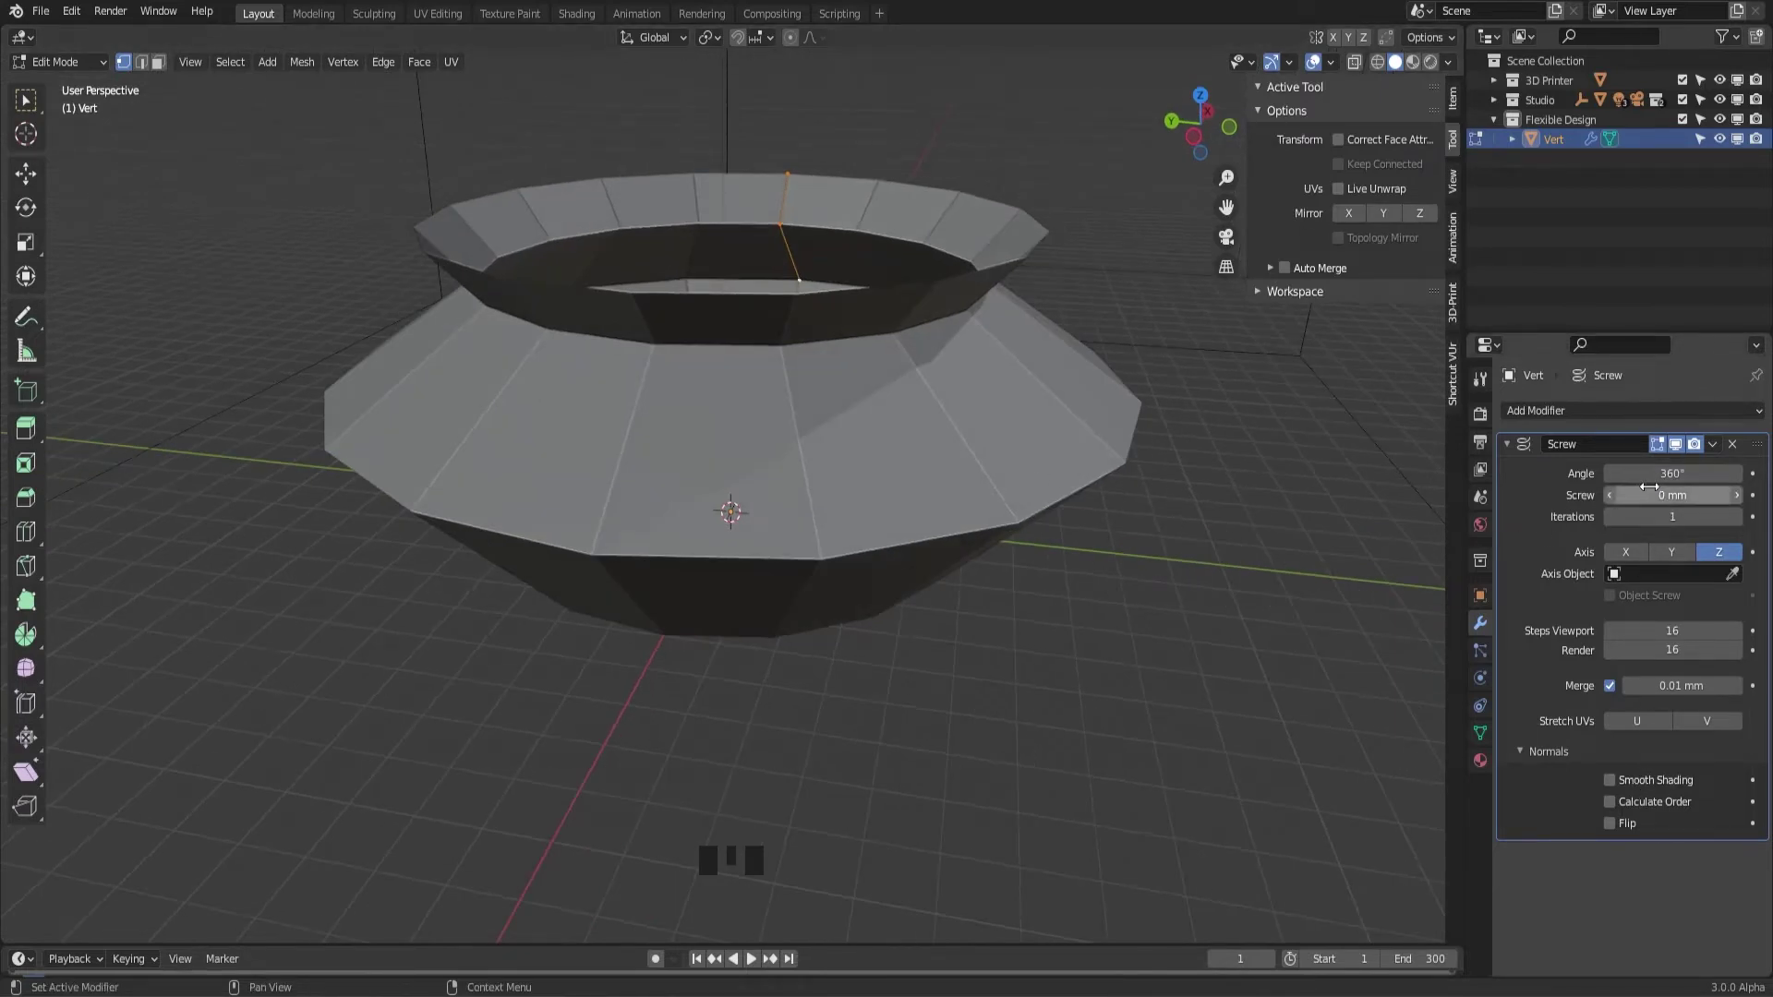
Reduce the Screw modifier's angle to 90° for a quarter revolution of the profile
{"action": "middle_click_drag", "start_coordinate": [990, 252], "coordinate": [1016, 277]}
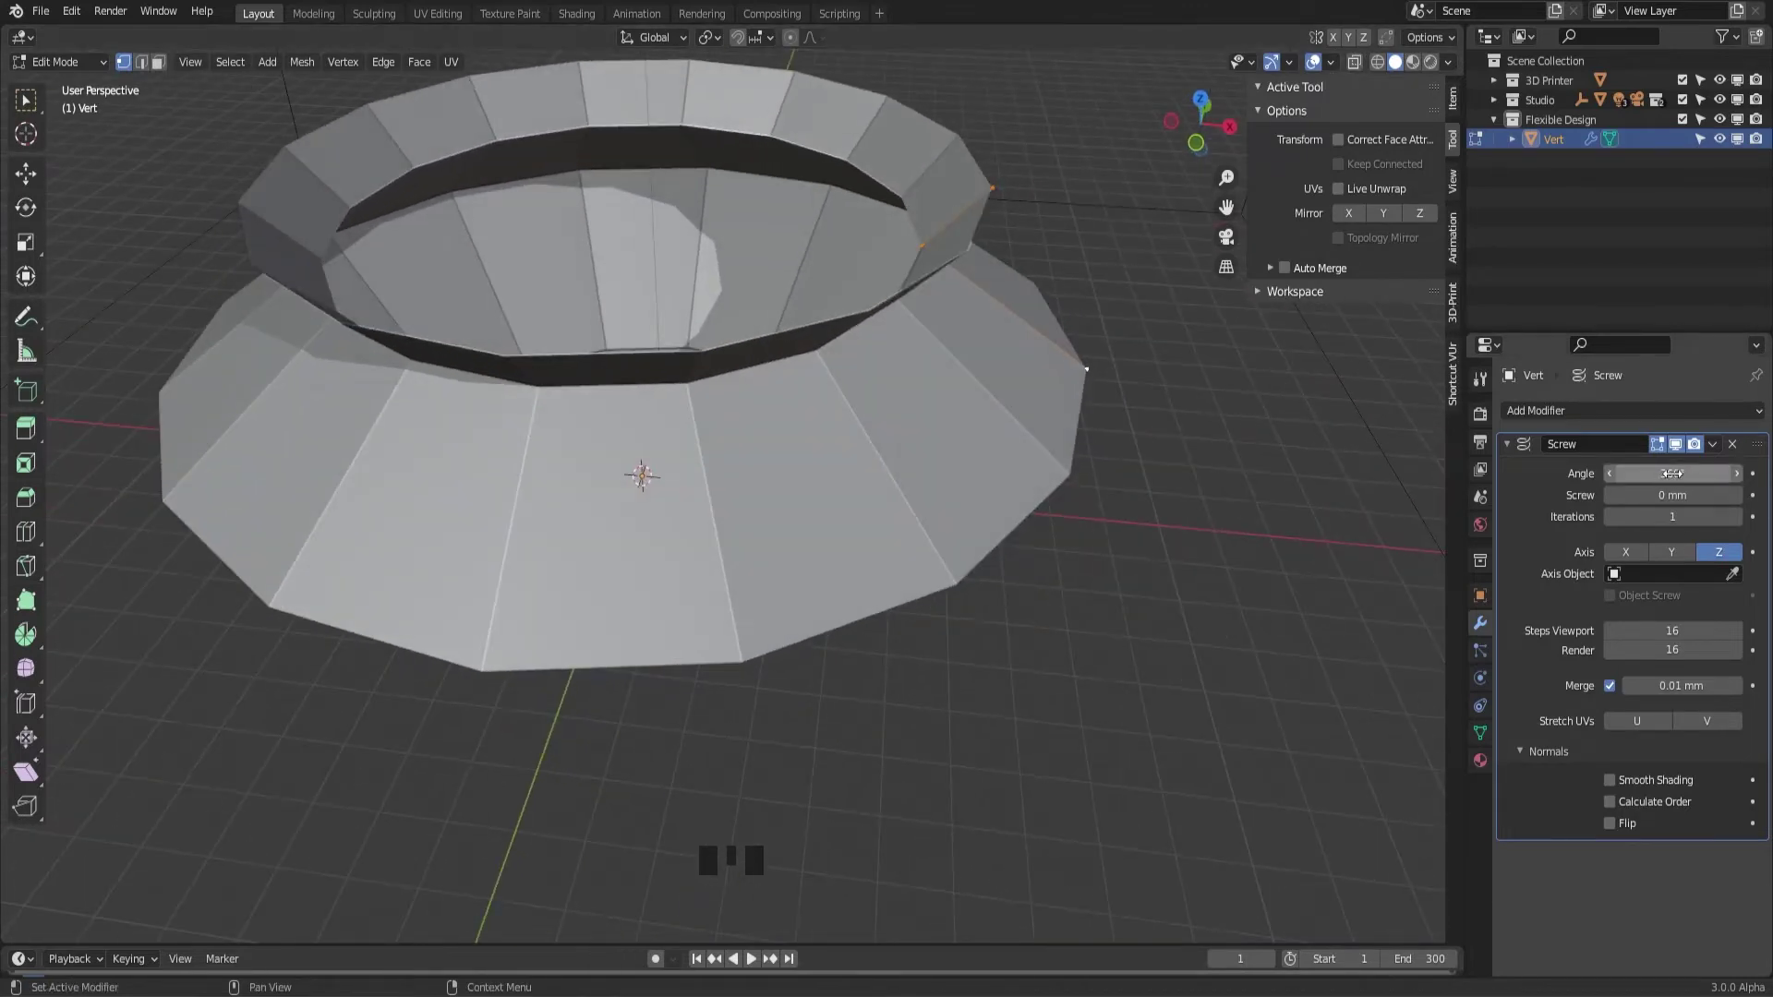
{"action": "left_click_drag", "start_coordinate": [1672, 473], "coordinate": [1153, 351]}
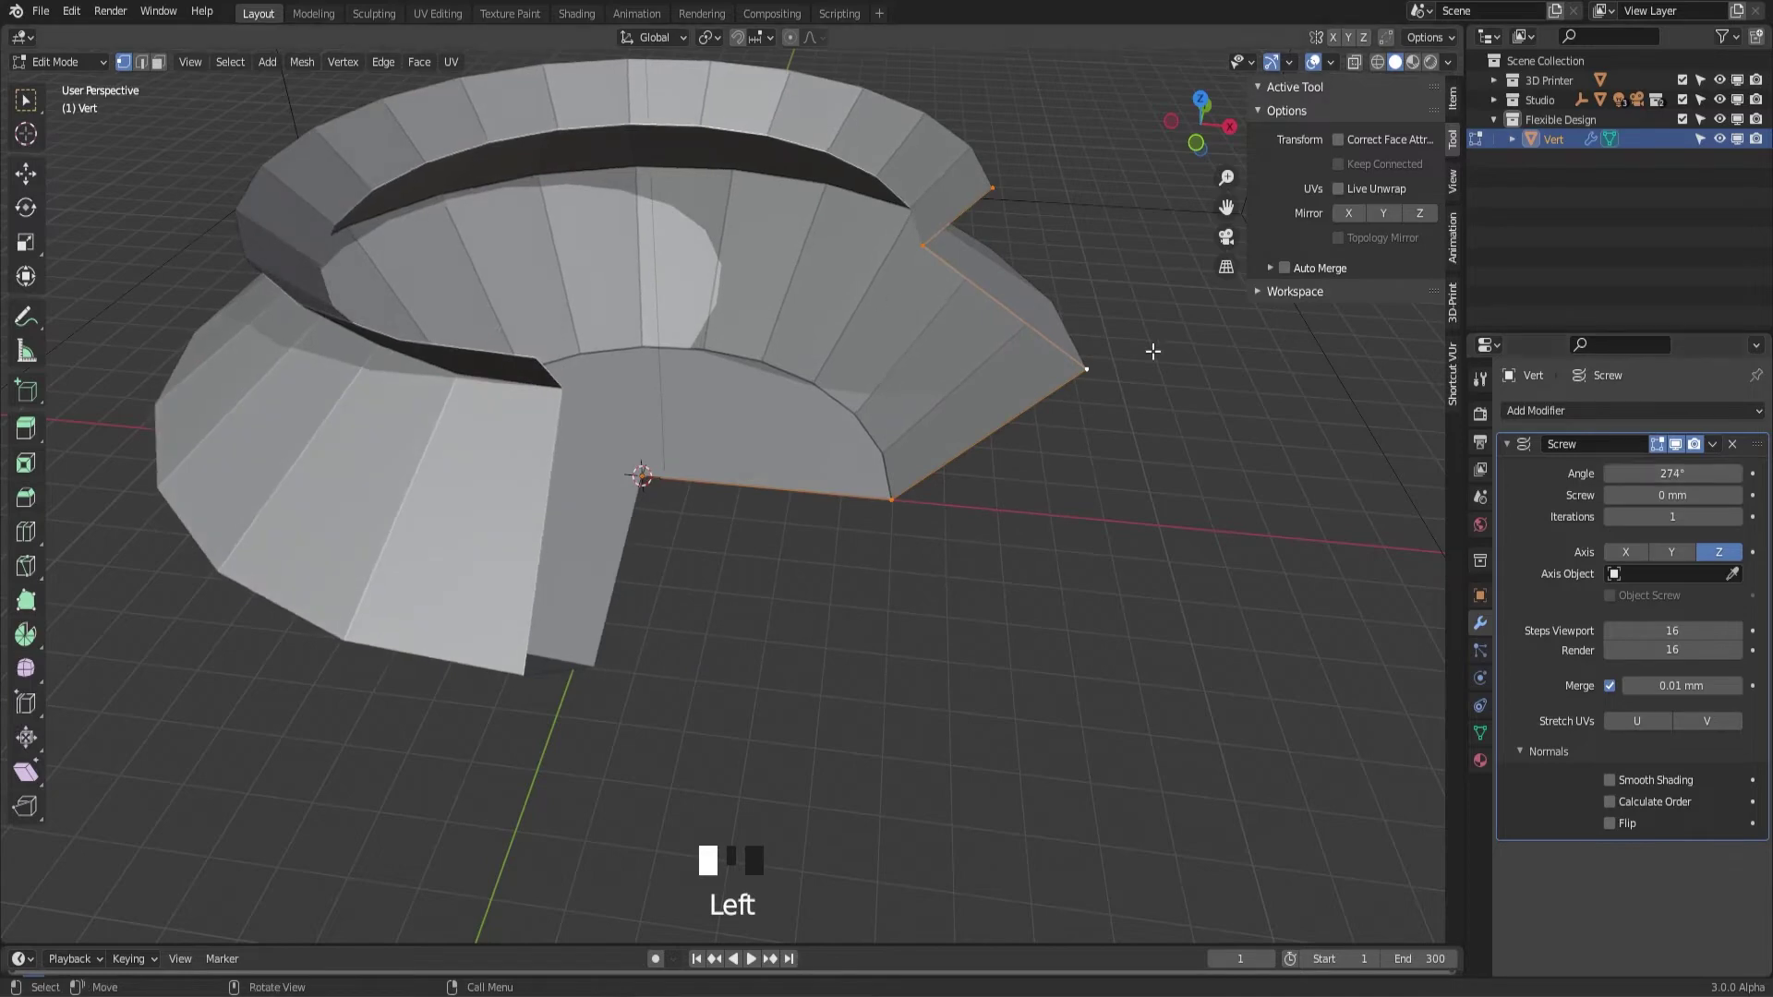
{"action": "left_click_drag", "start_coordinate": [1662, 473], "coordinate": [1657, 473]}
{"action": "left_click", "coordinate": [1665, 473]}
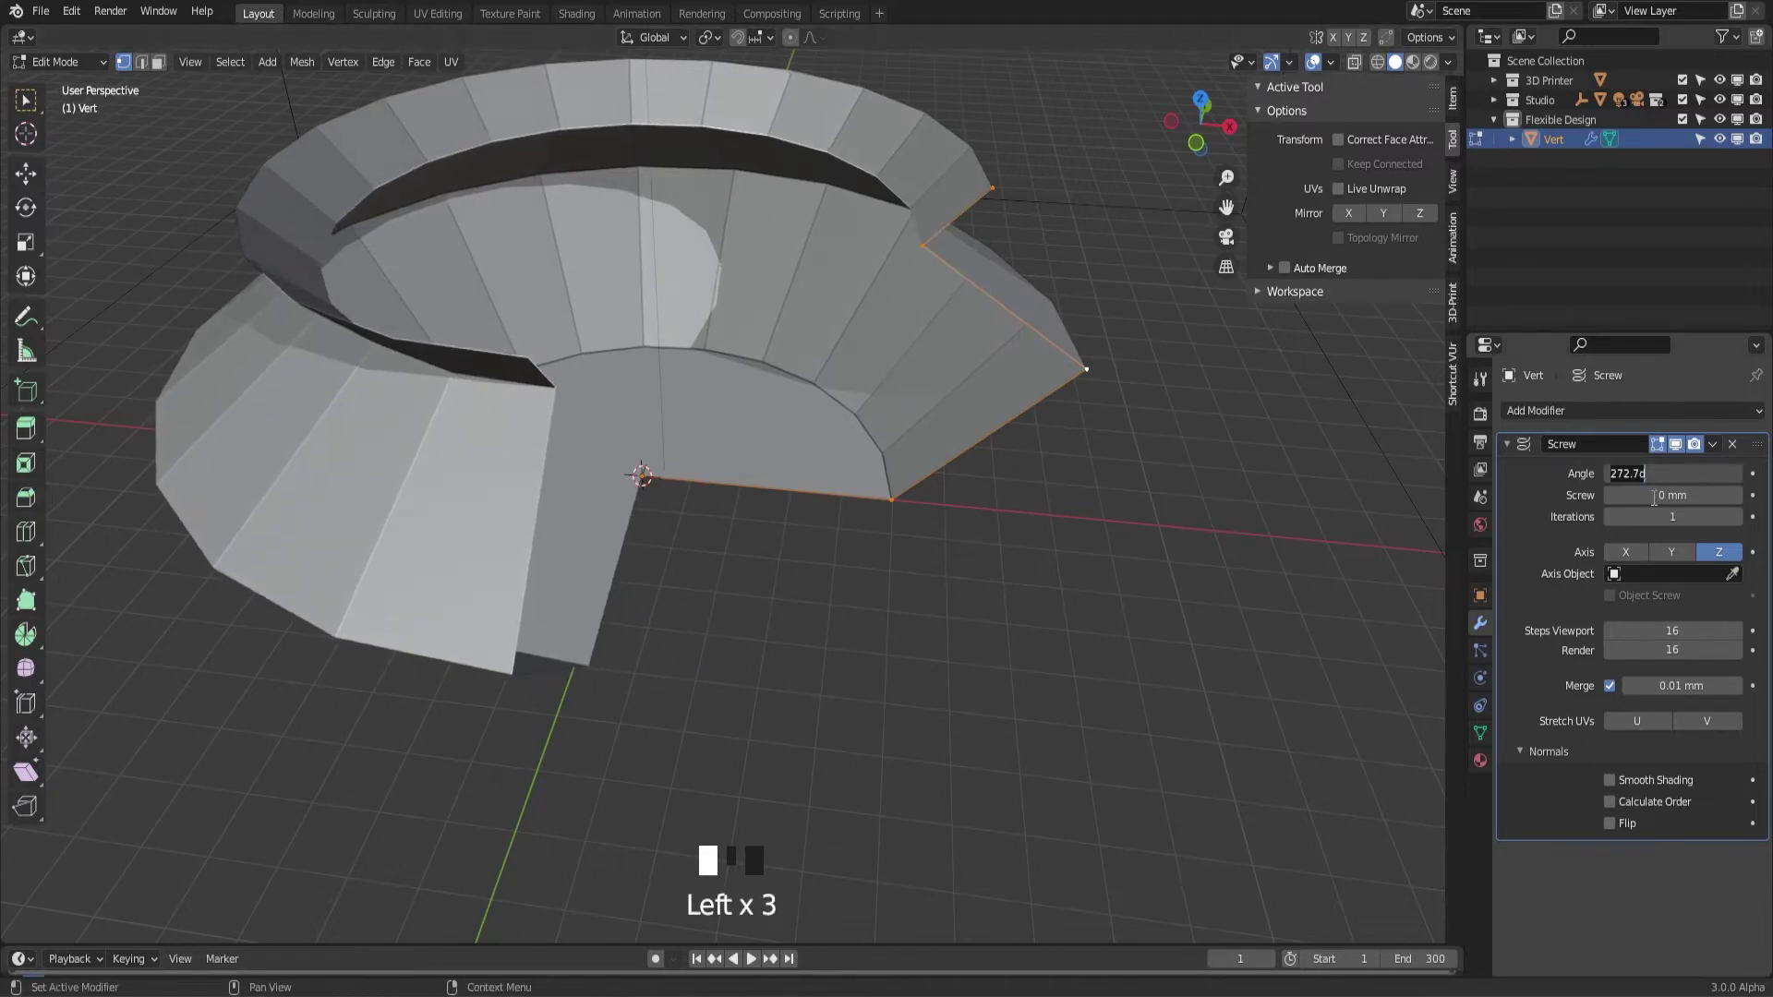
{"action": "key", "text": "ctrl+a"}
{"action": "type", "text": "90"}
{"action": "key", "text": "Return"}
{"action": "middle_click_drag", "start_coordinate": [939, 412], "coordinate": [877, 434]}
Set the Screw modifier's angle to 180° for a half revolution and view the open side
{"action": "left_click", "coordinate": [1671, 473]}
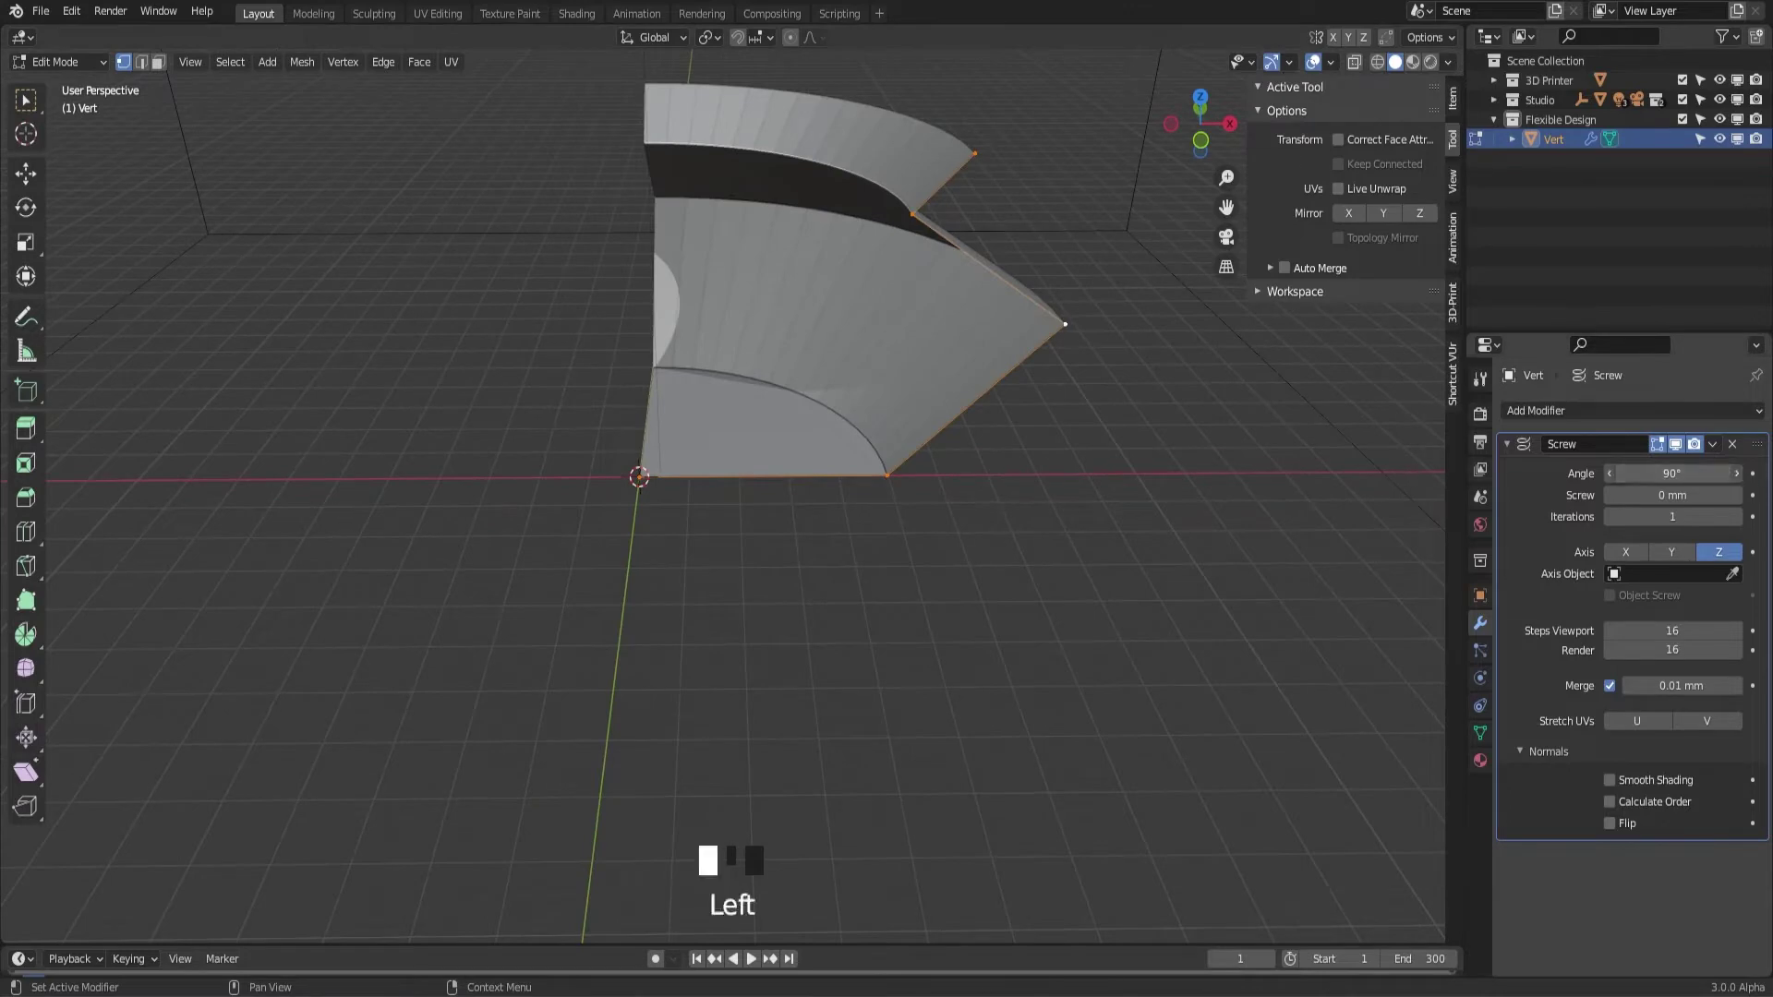
{"action": "left_click_drag", "start_coordinate": [1672, 472], "coordinate": [1717, 473]}
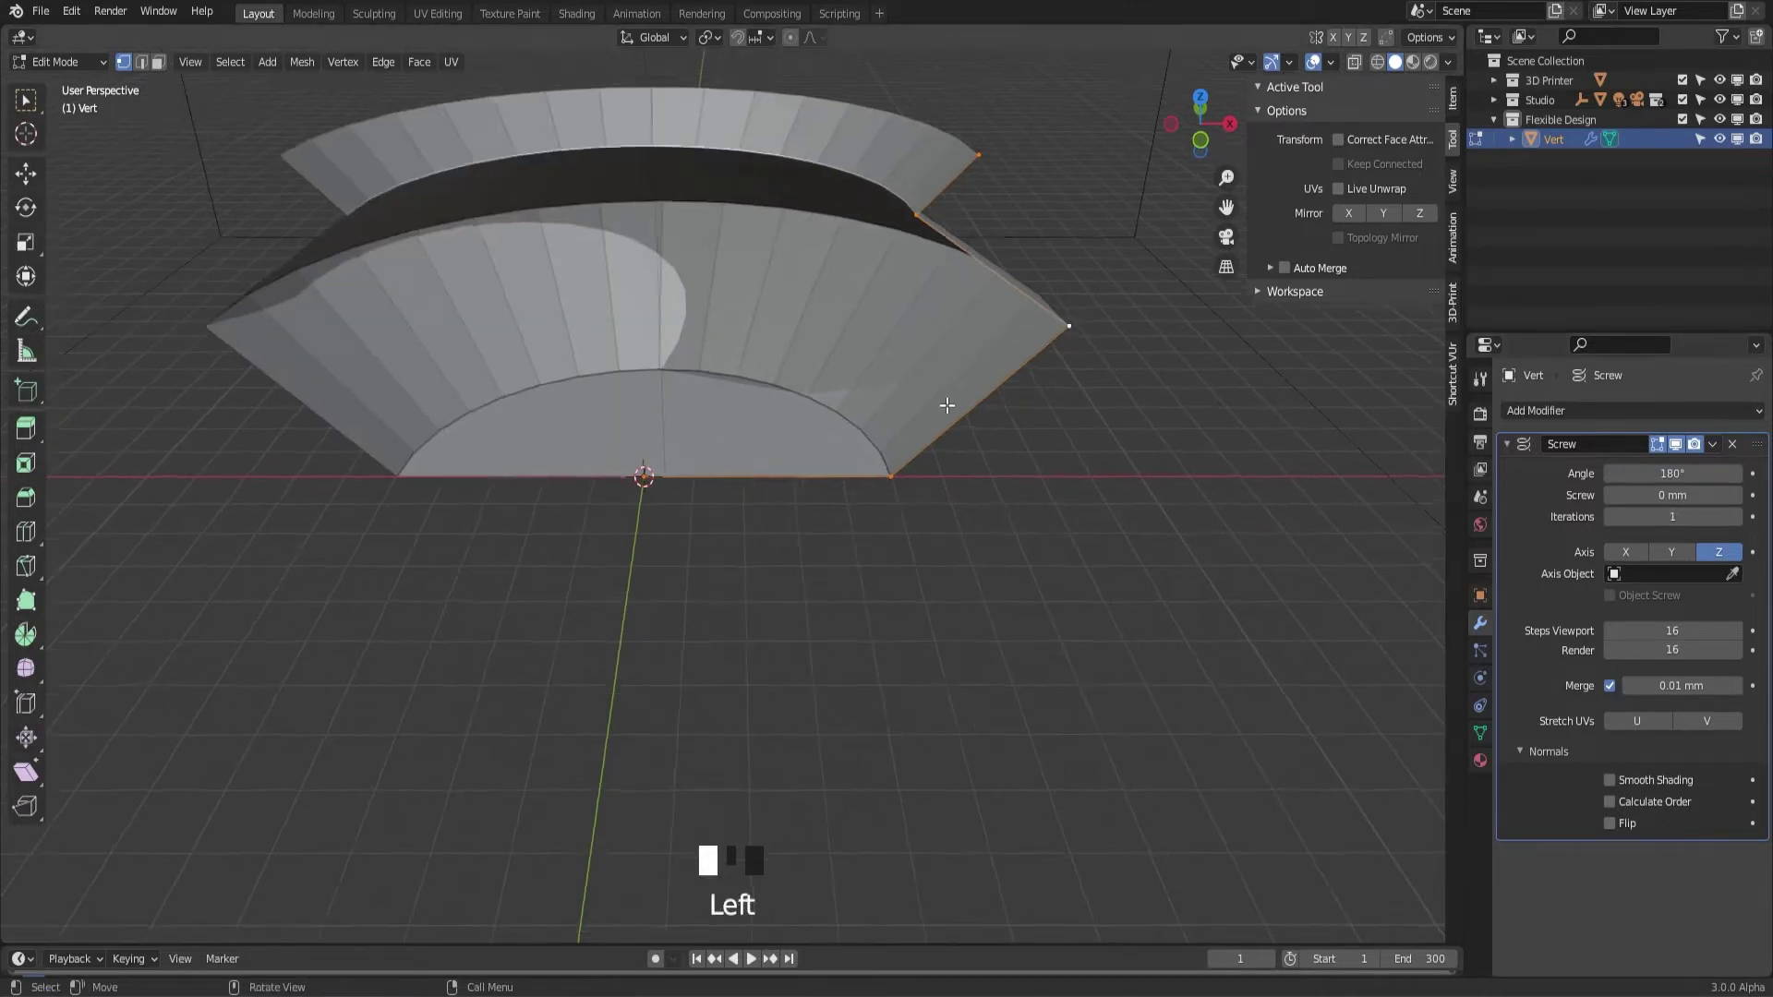
{"action": "middle_click_drag", "start_coordinate": [947, 405], "coordinate": [1120, 440]}
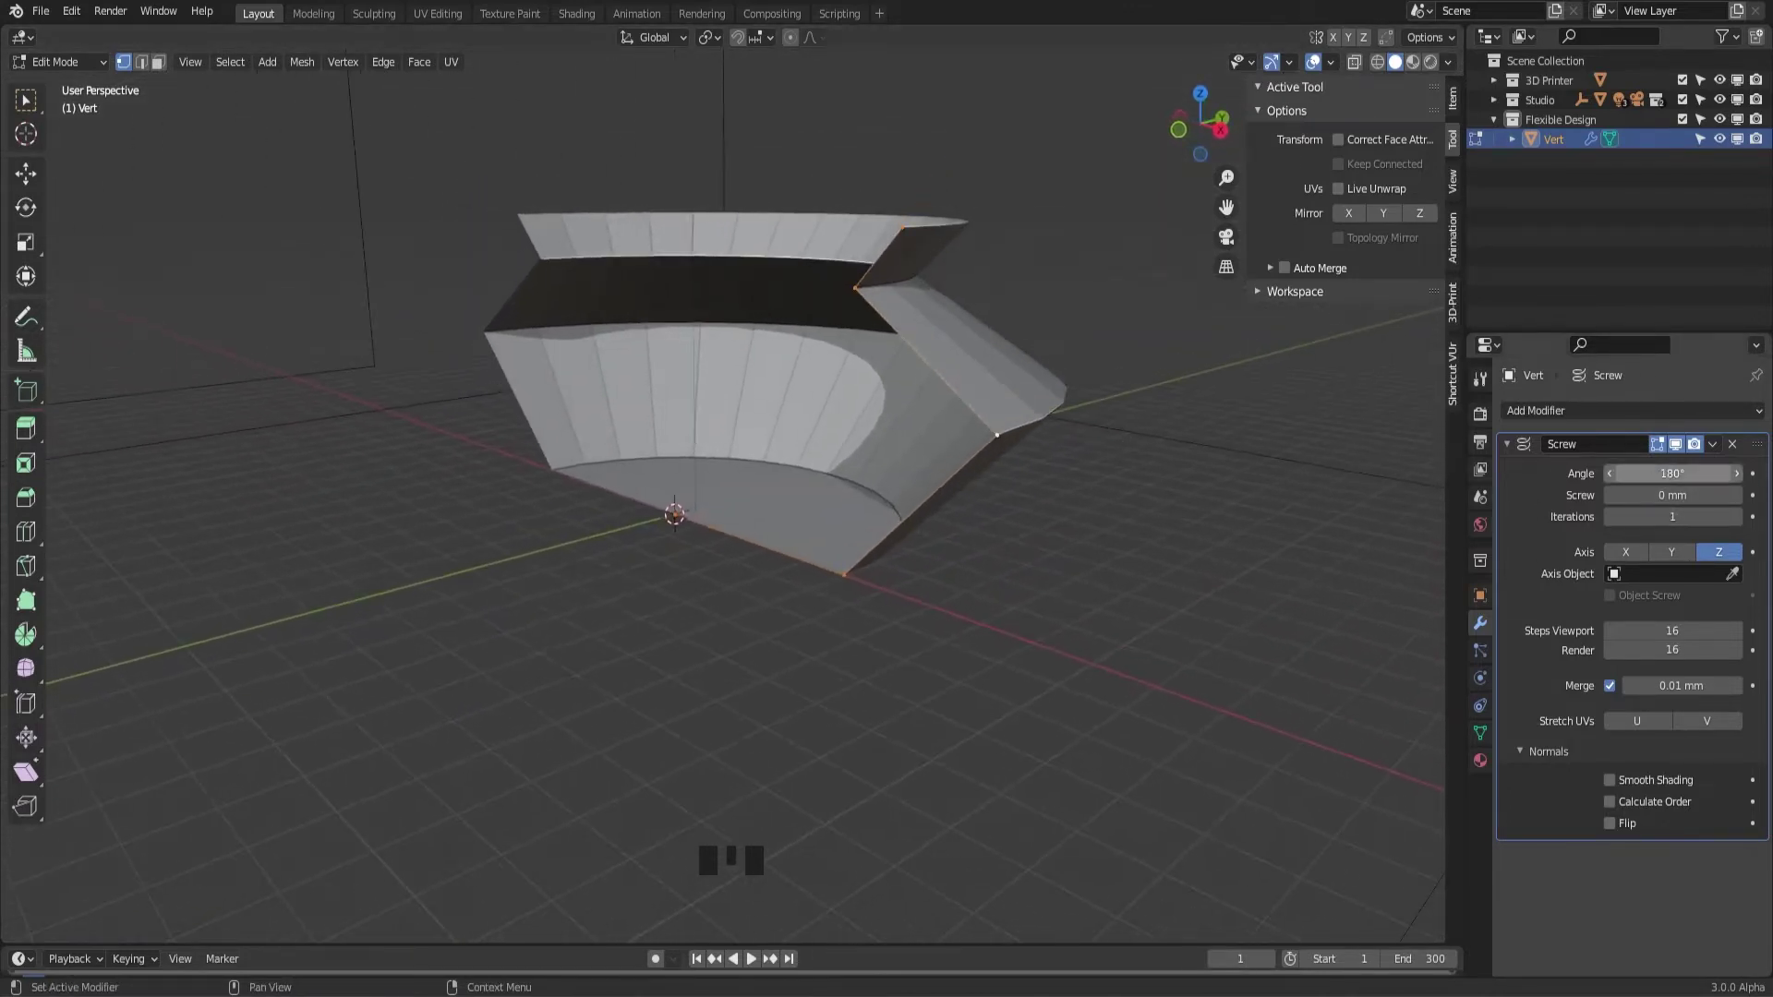
Set the Screw modifier's angle back to 360° for a full revolution of the pot
{"action": "left_click", "coordinate": [1647, 471]}
{"action": "key", "text": "BackSpace"}
{"action": "key", "text": "BackSpace"}
{"action": "key", "text": "BackSpace"}
{"action": "key", "text": "BackSpace"}
{"action": "type", "text": "360"}
{"action": "key", "text": "Return"}
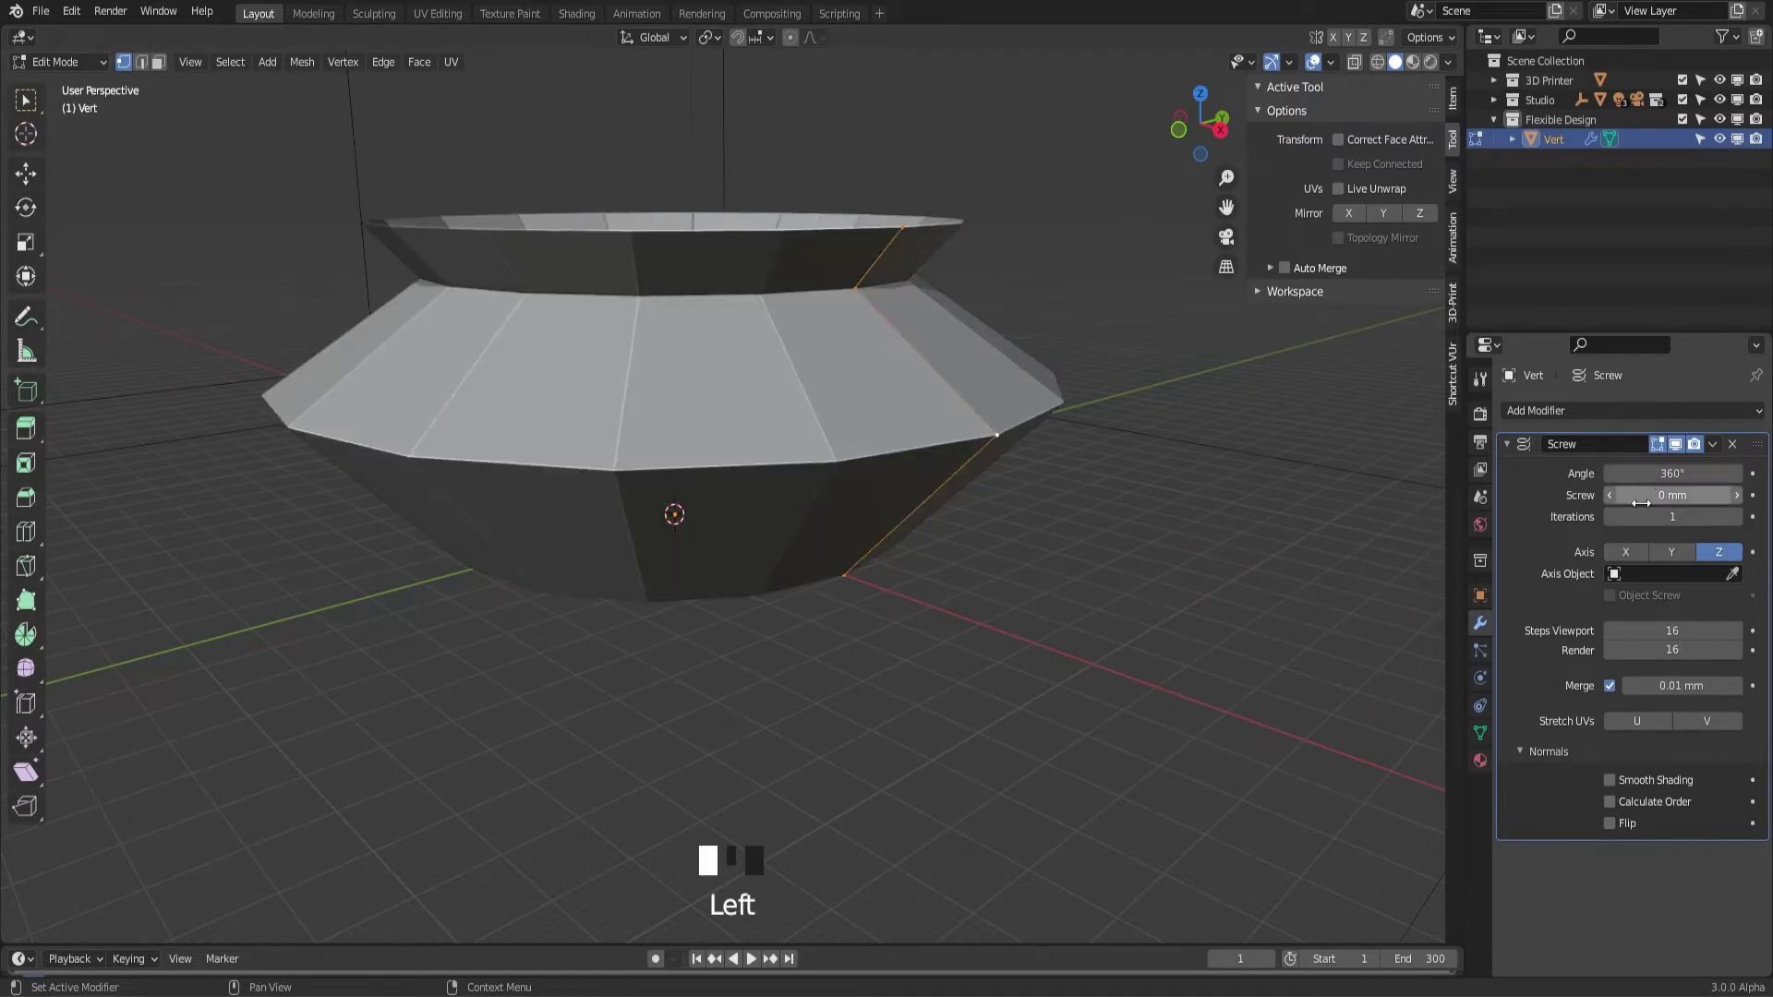
Try Y as the Screw modifier's revolution axis and view the shape from different angles
{"action": "scroll", "coordinate": [1097, 415], "scroll_direction": "up", "scroll_amount": 3}
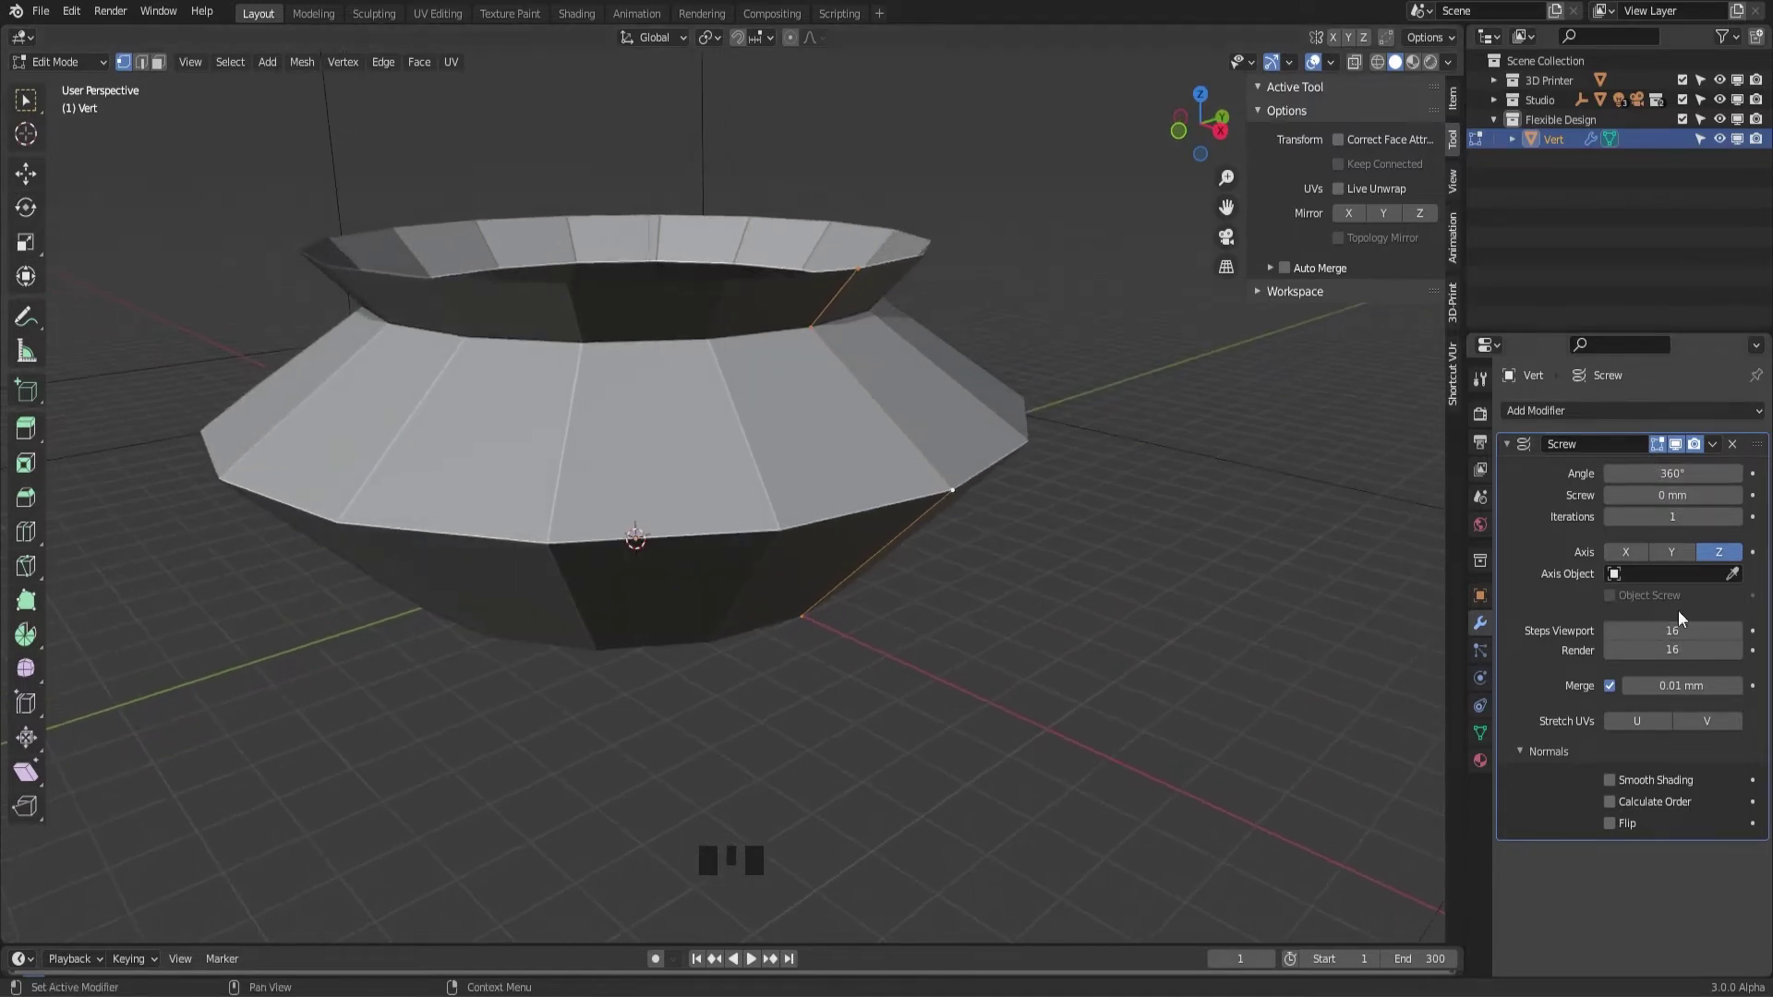
{"action": "middle_click_drag", "start_coordinate": [1119, 398], "coordinate": [1224, 647]}
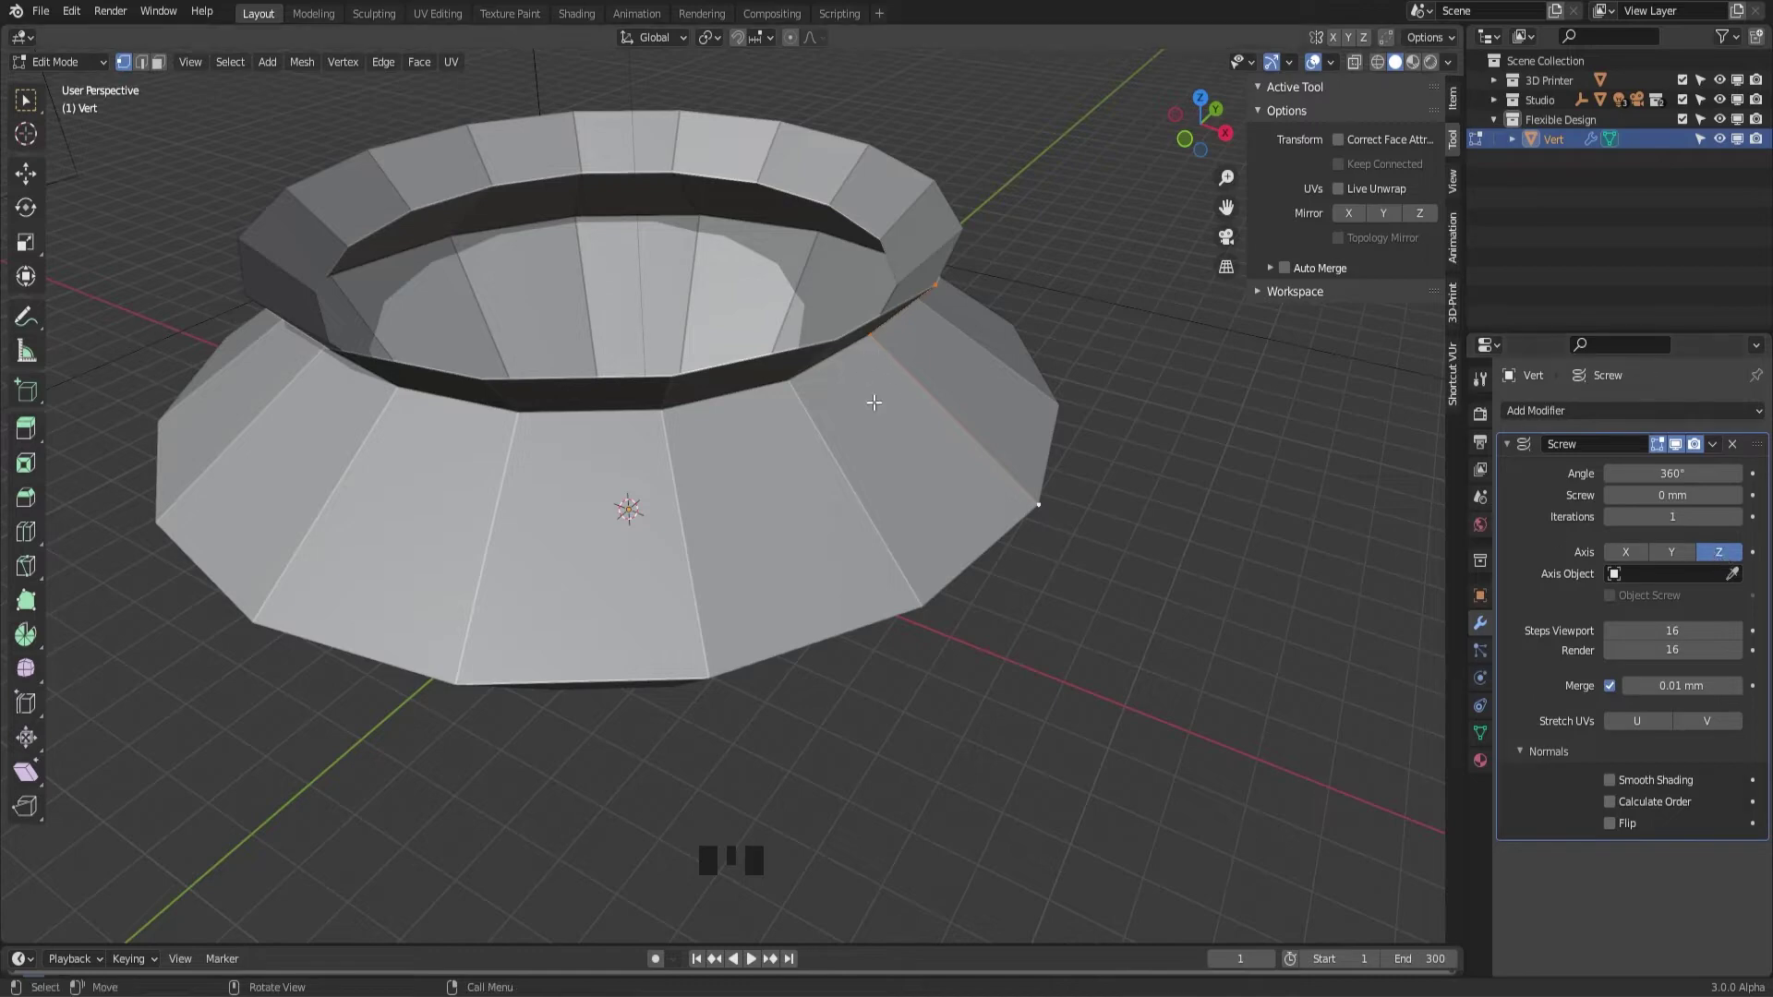
{"action": "middle_click_drag", "start_coordinate": [623, 195], "coordinate": [534, 419]}
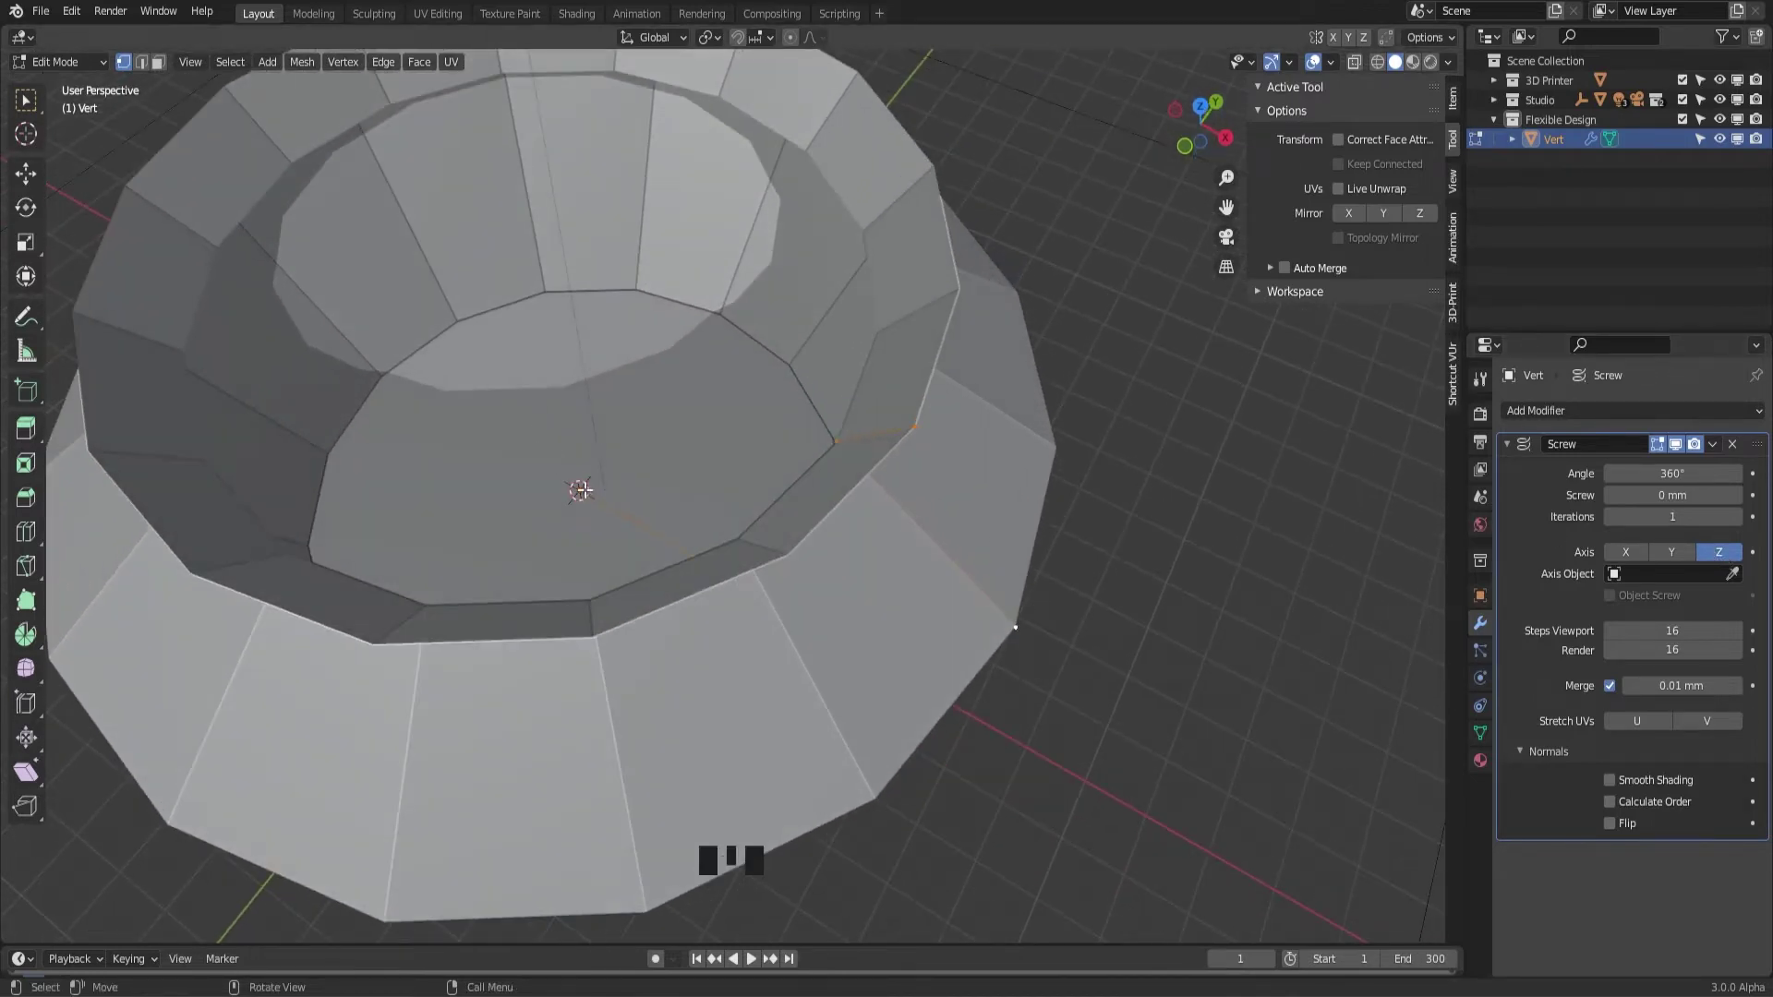
{"action": "left_click", "coordinate": [1671, 552]}
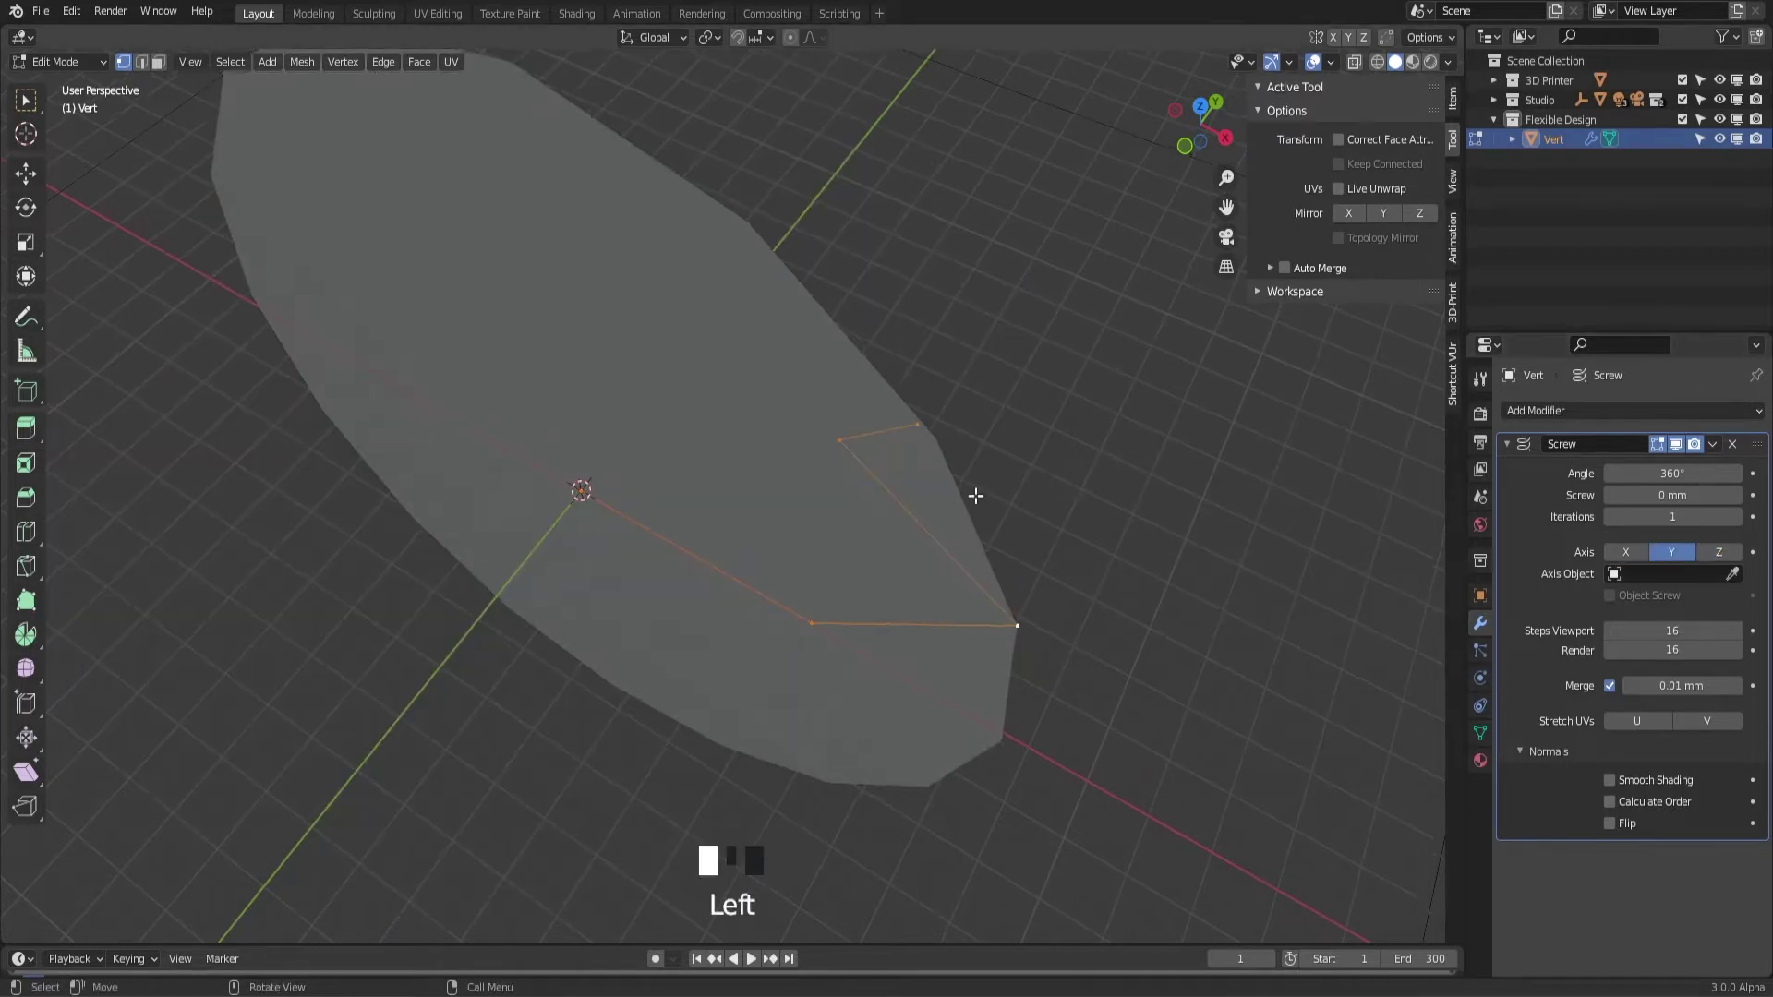
{"action": "middle_click_drag", "start_coordinate": [703, 475], "coordinate": [744, 391]}
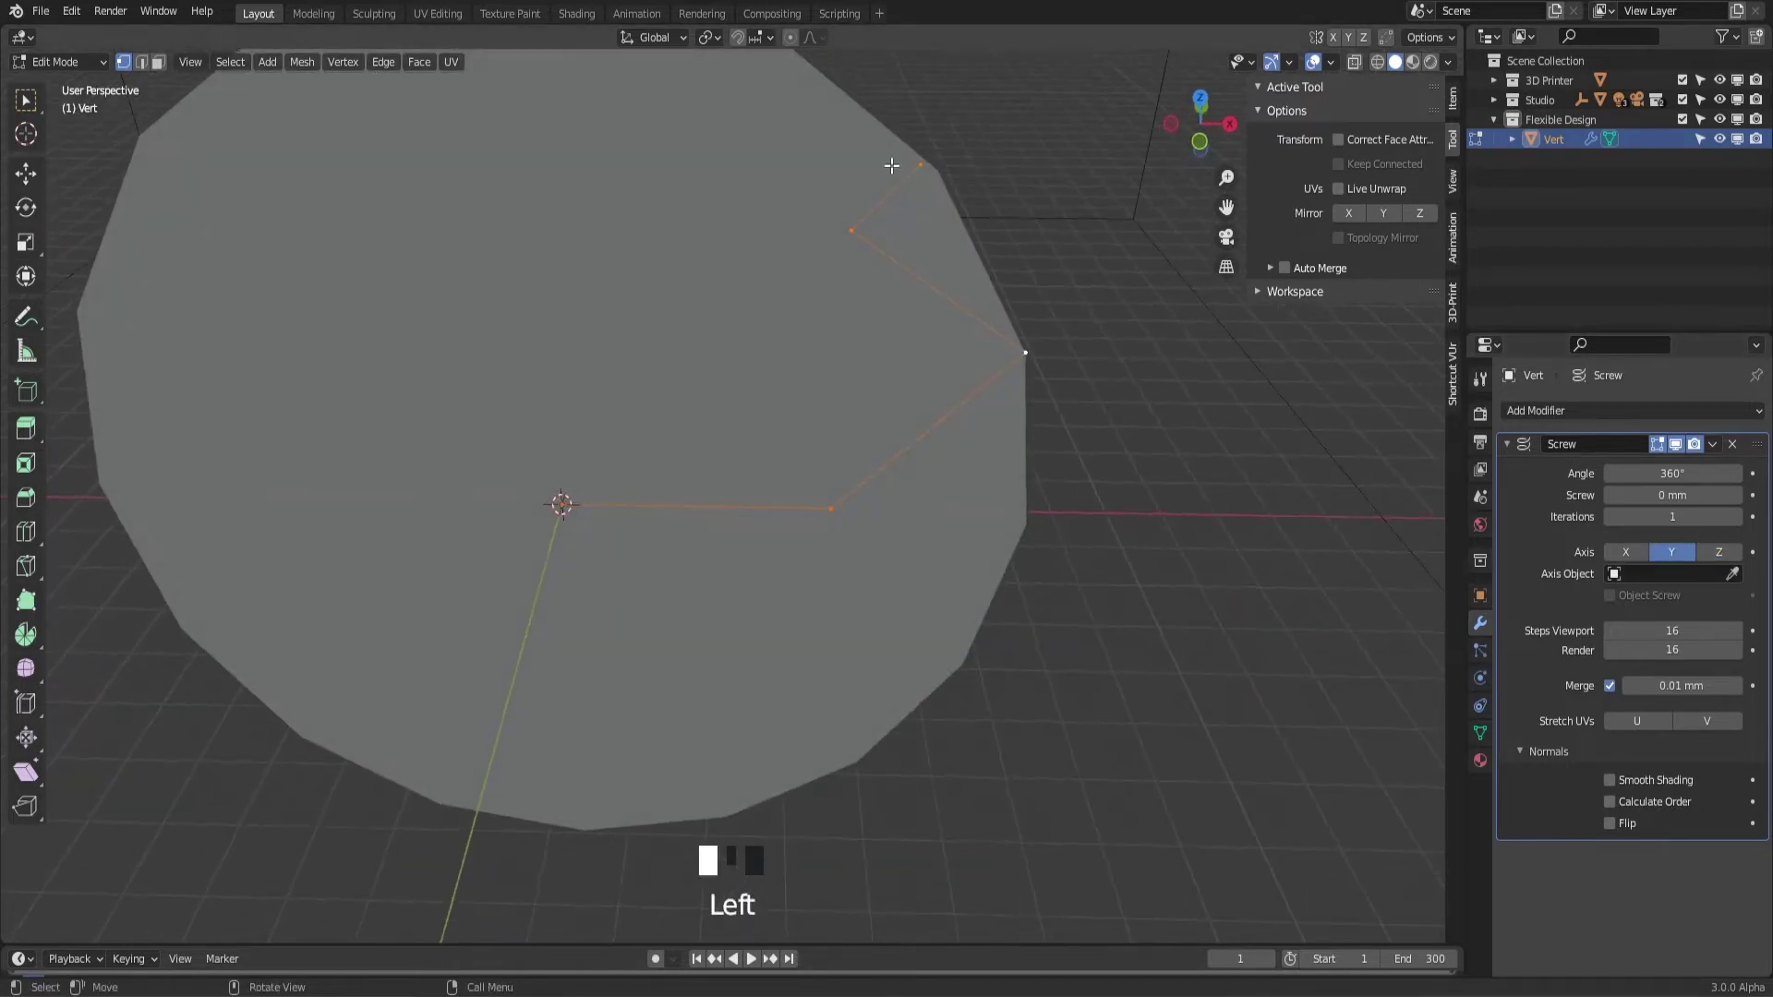
{"action": "middle_click_drag", "start_coordinate": [823, 475], "coordinate": [1367, 434]}
Try X as the Screw modifier's revolution axis and return the axis to Z
{"action": "left_click", "coordinate": [1627, 552]}
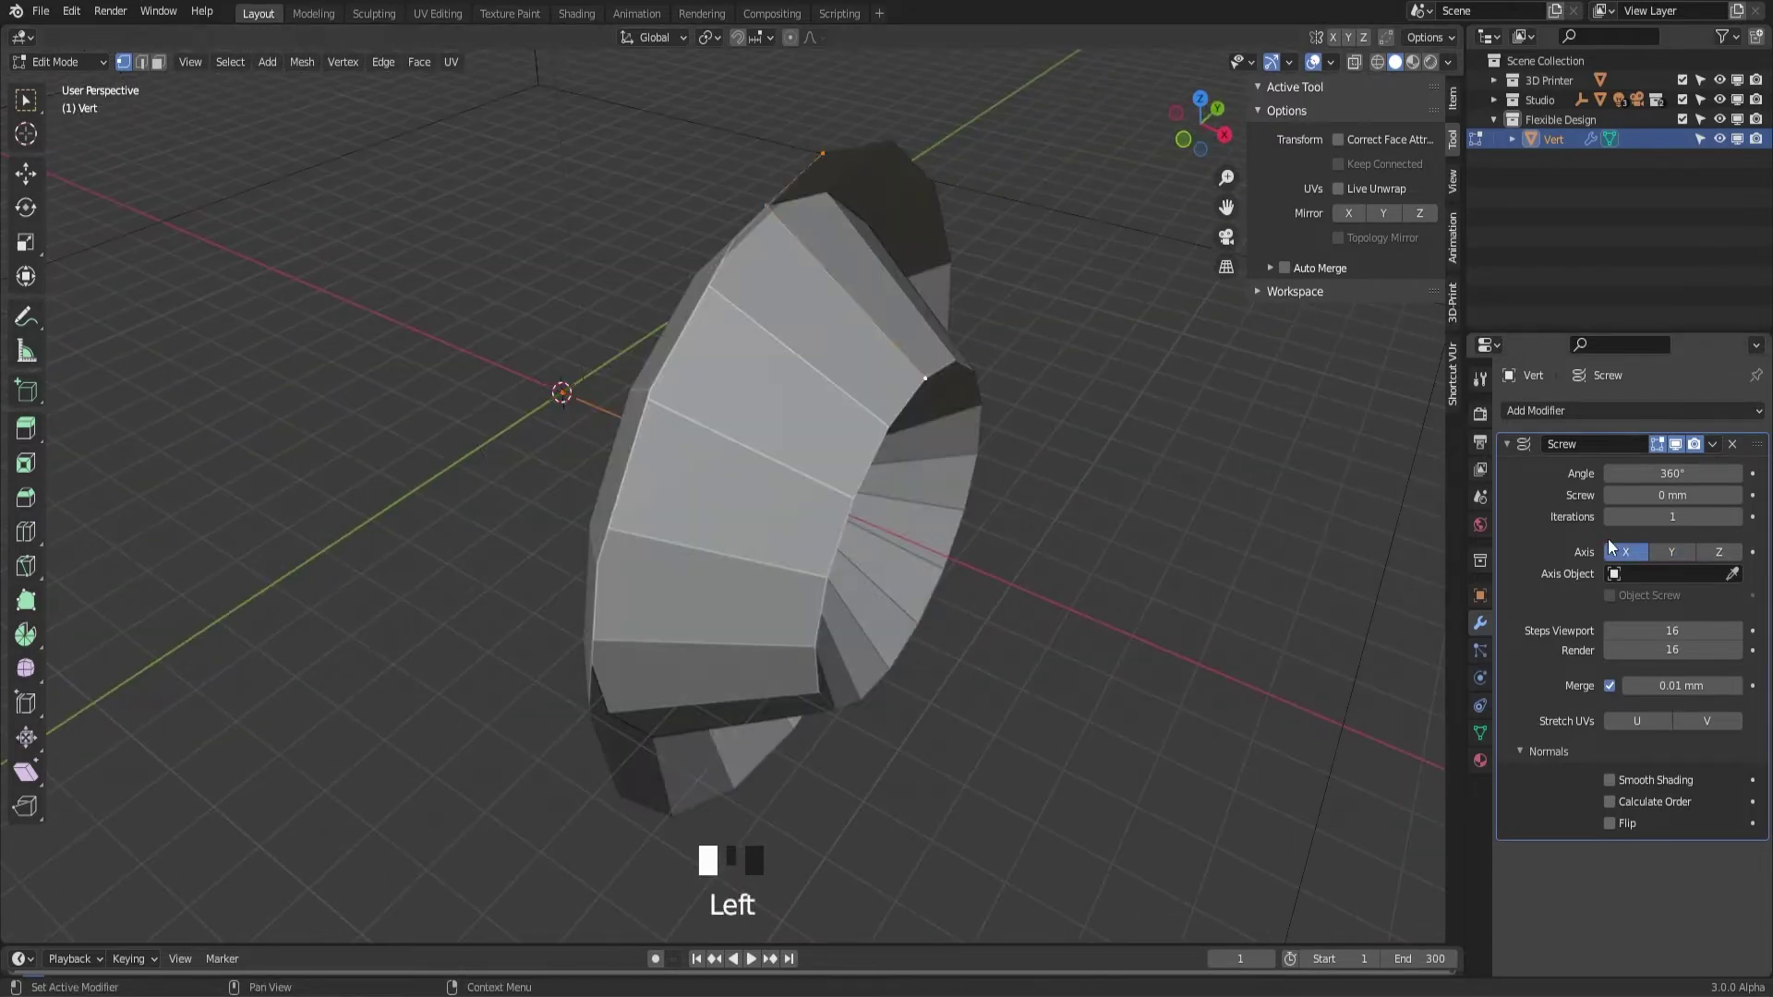
{"action": "middle_click_drag", "start_coordinate": [1034, 517], "coordinate": [1505, 508]}
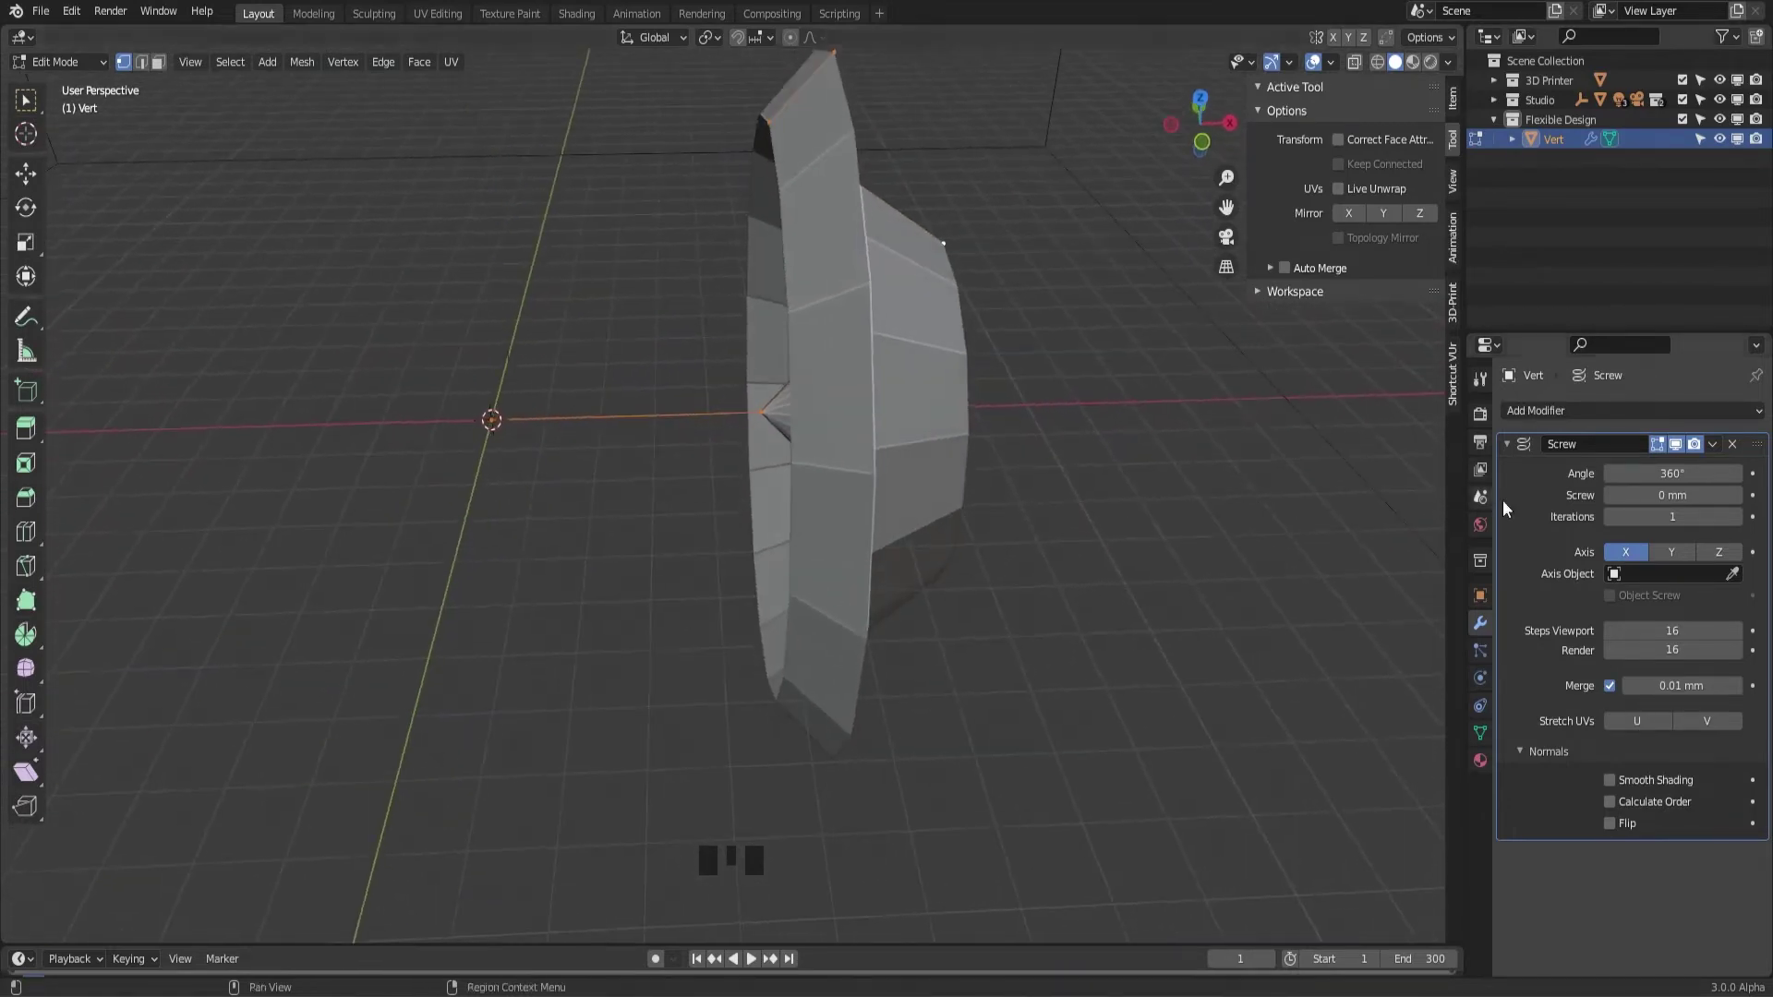
{"action": "left_click", "coordinate": [1717, 552]}
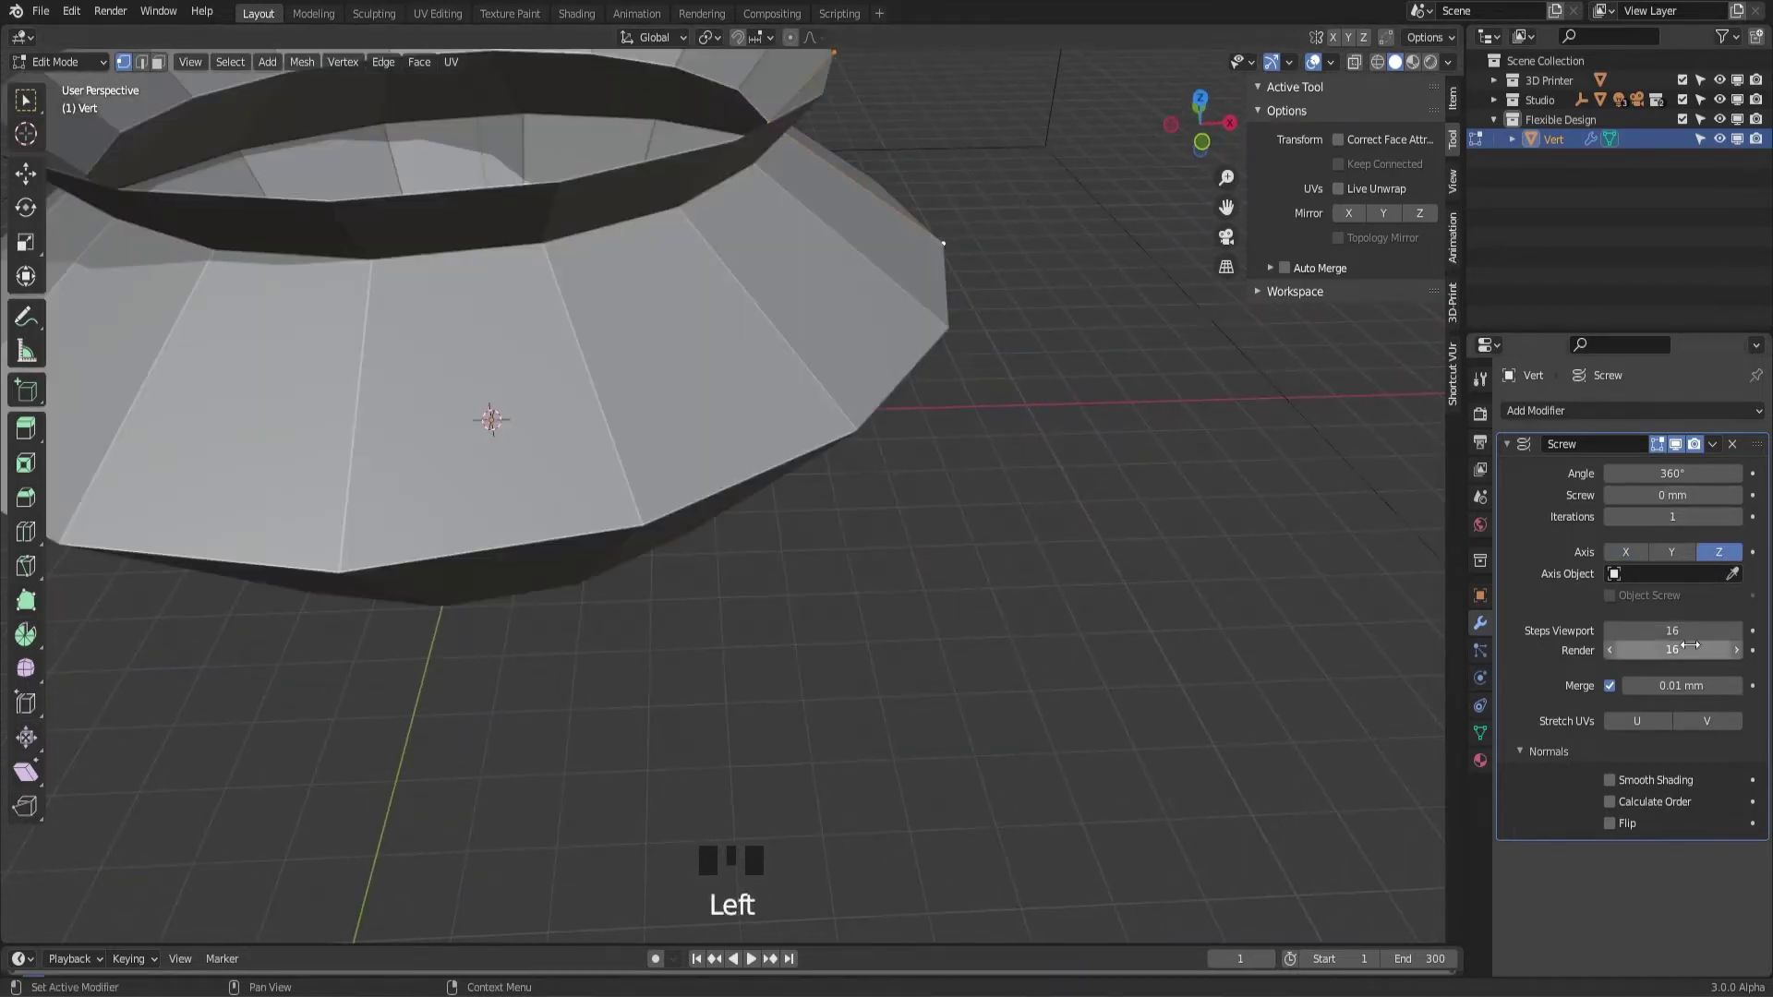
Raise the Screw modifier's Steps Viewport value to 28 for a rounder pot
{"action": "middle_click_drag", "start_coordinate": [1266, 514], "coordinate": [1095, 559]}
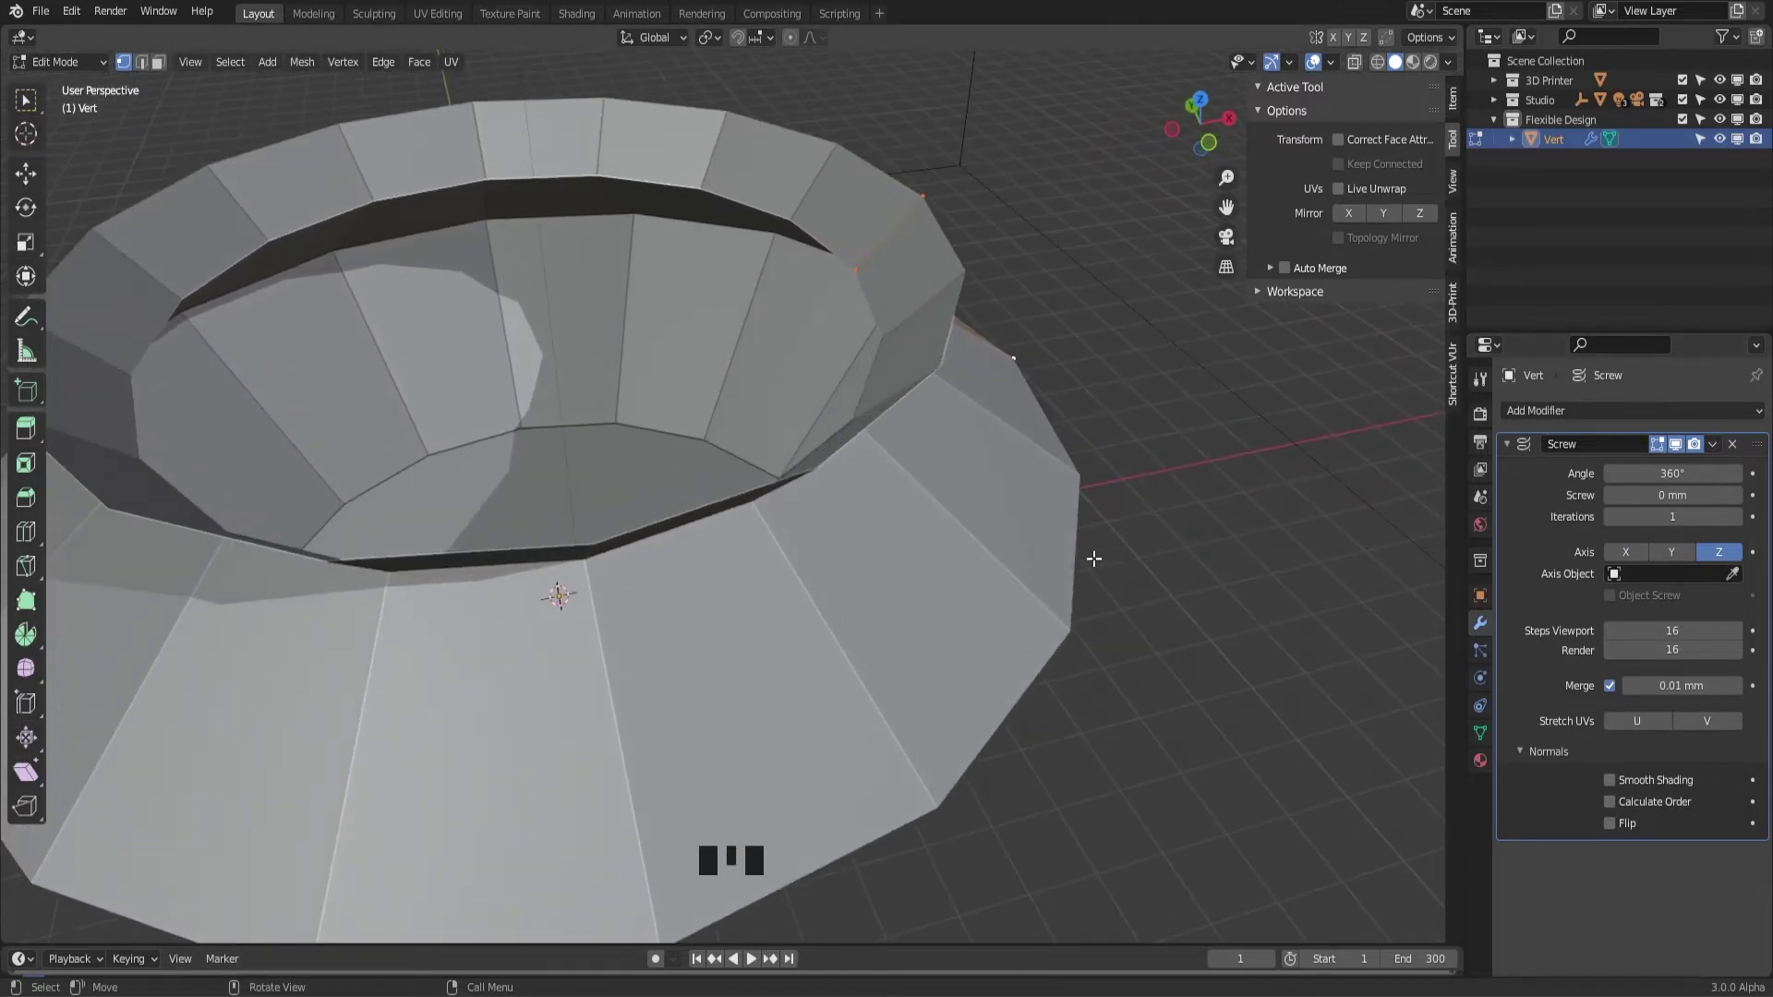
{"action": "scroll", "coordinate": [1163, 568], "scroll_direction": "down", "scroll_amount": 1}
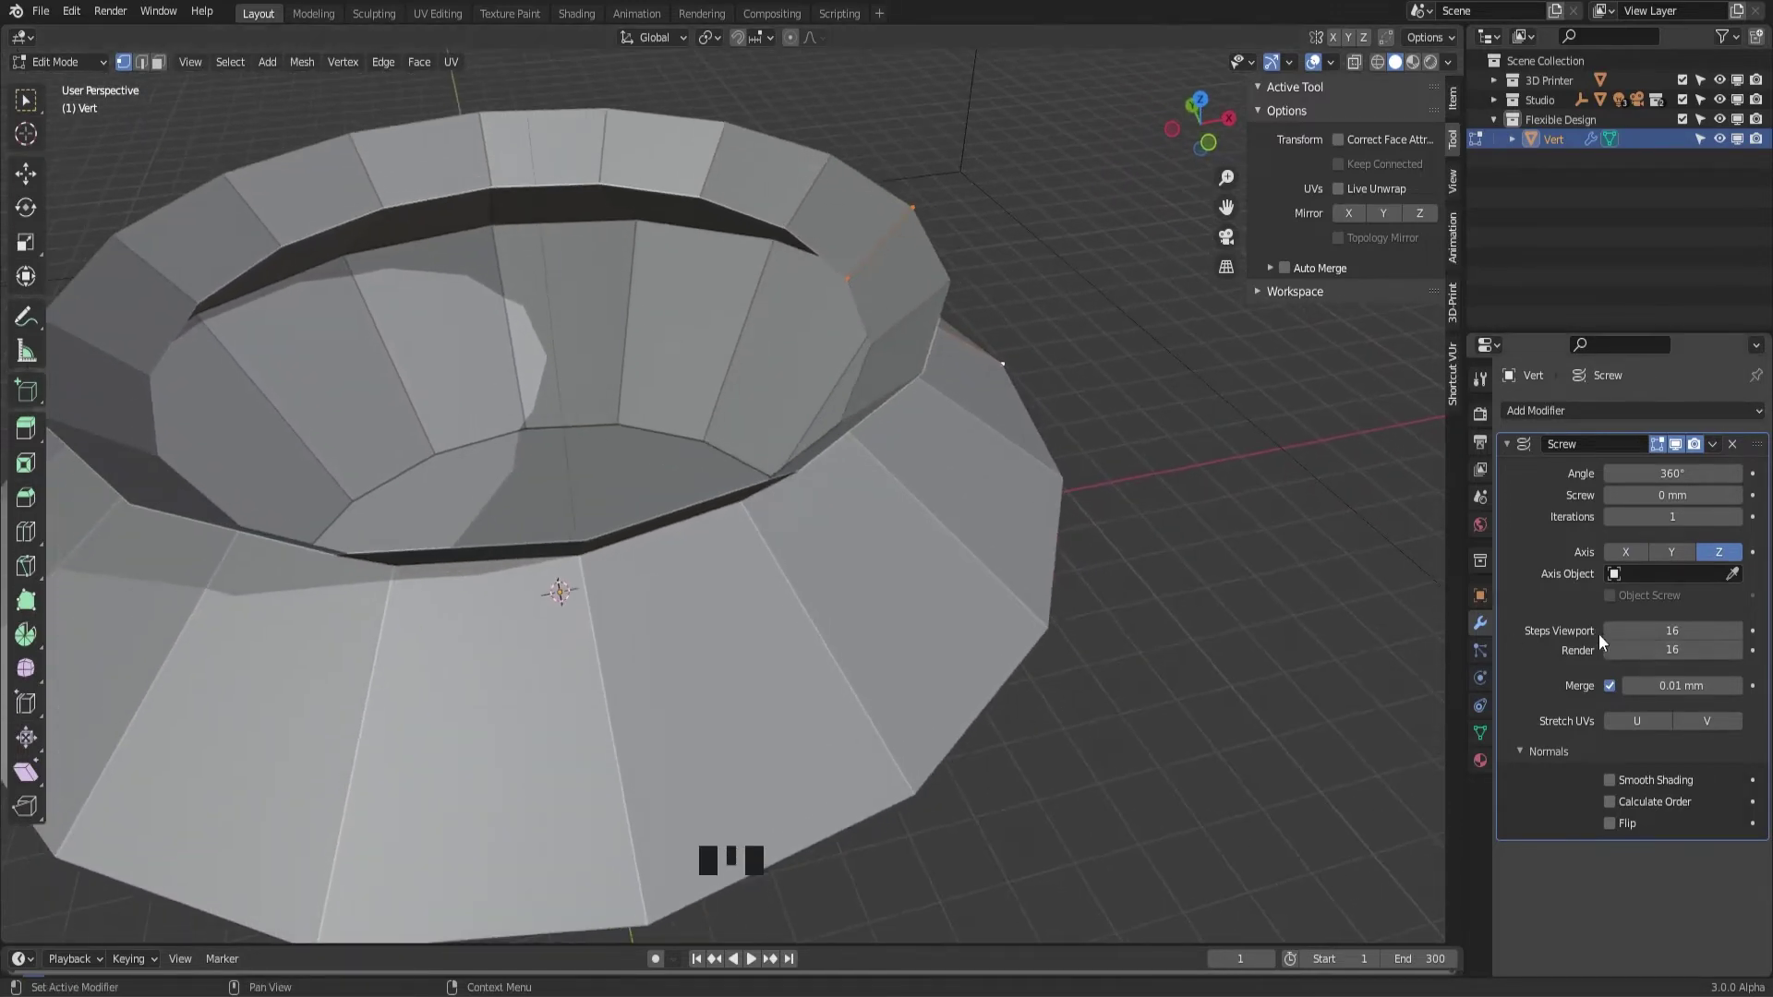
{"action": "middle_click_drag", "start_coordinate": [1097, 475], "coordinate": [1059, 449]}
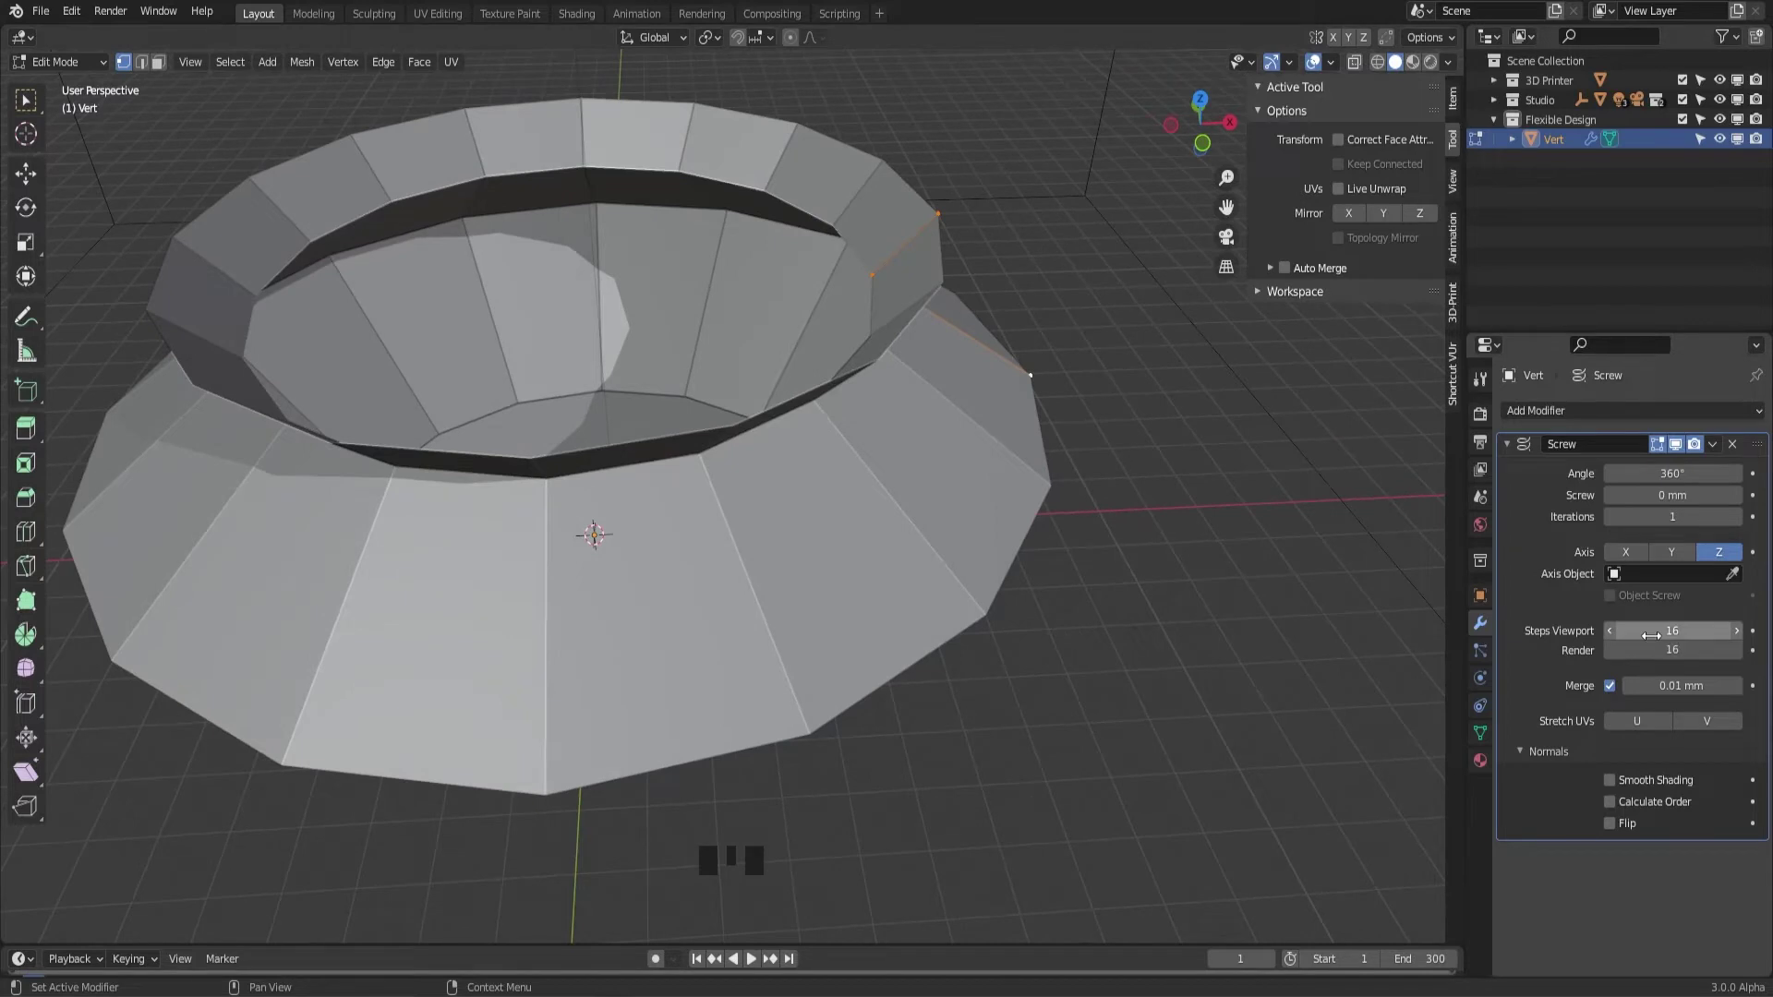
{"action": "scroll", "coordinate": [1014, 386], "scroll_direction": "down", "scroll_amount": 2}
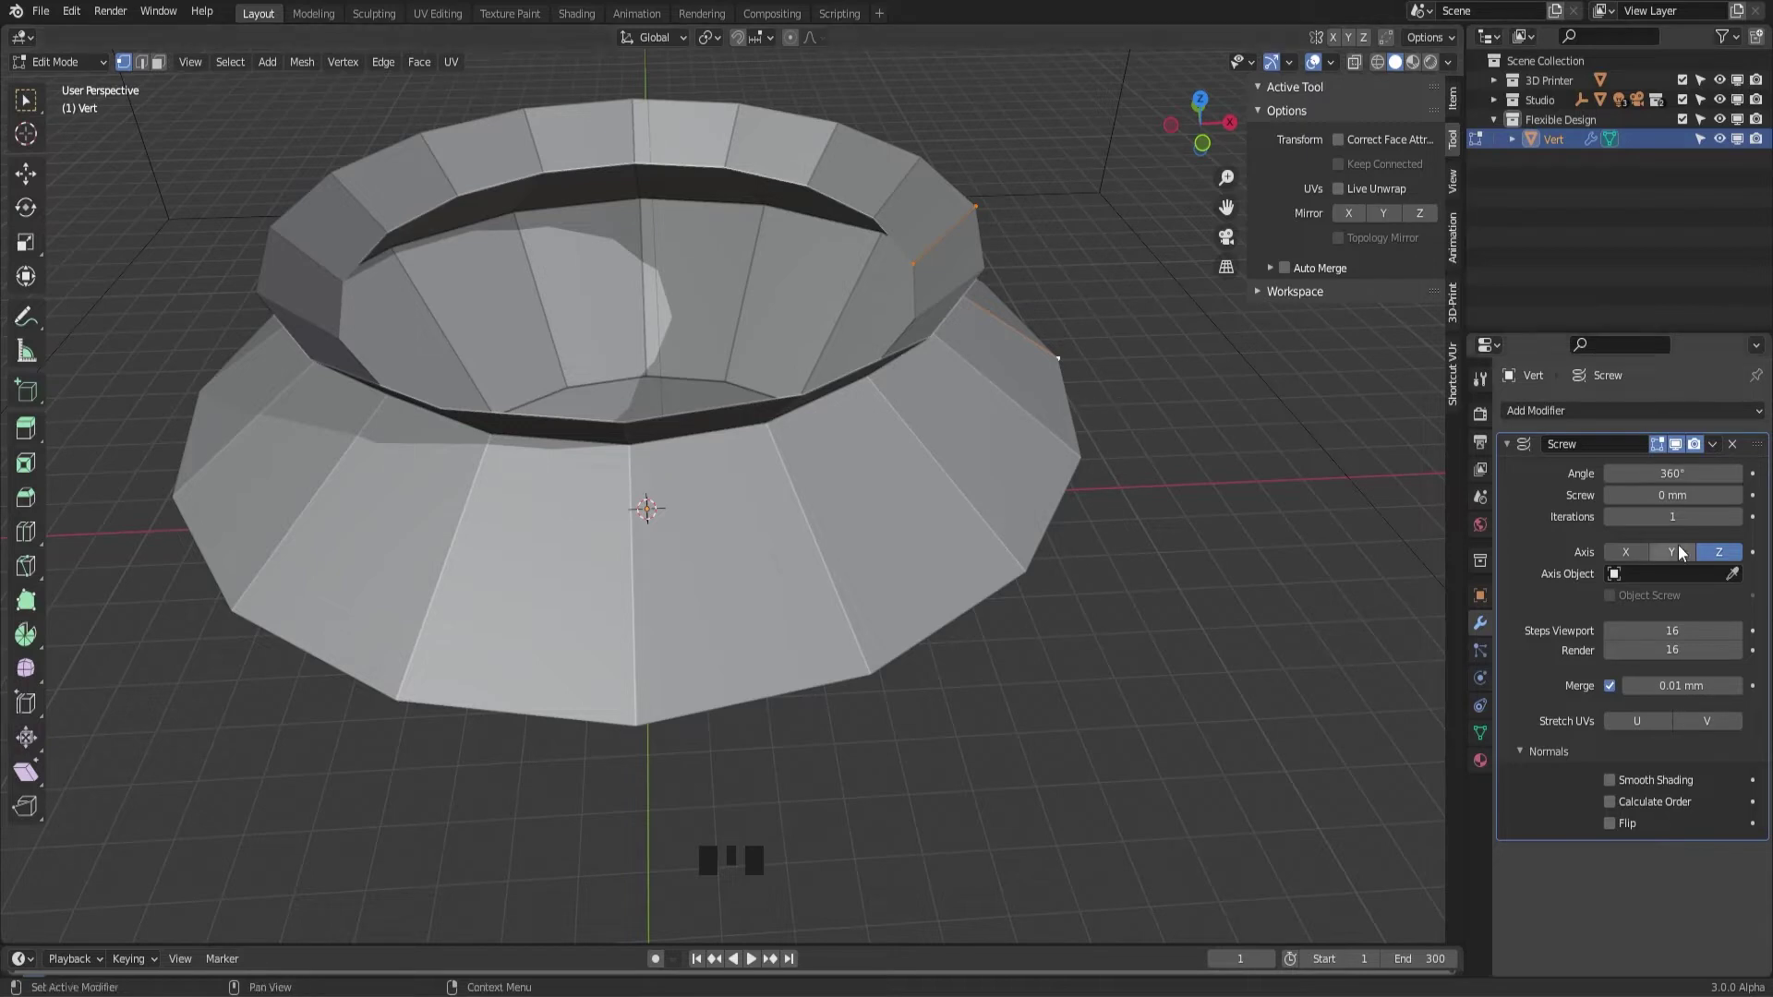
{"action": "left_click", "coordinate": [1736, 631]}
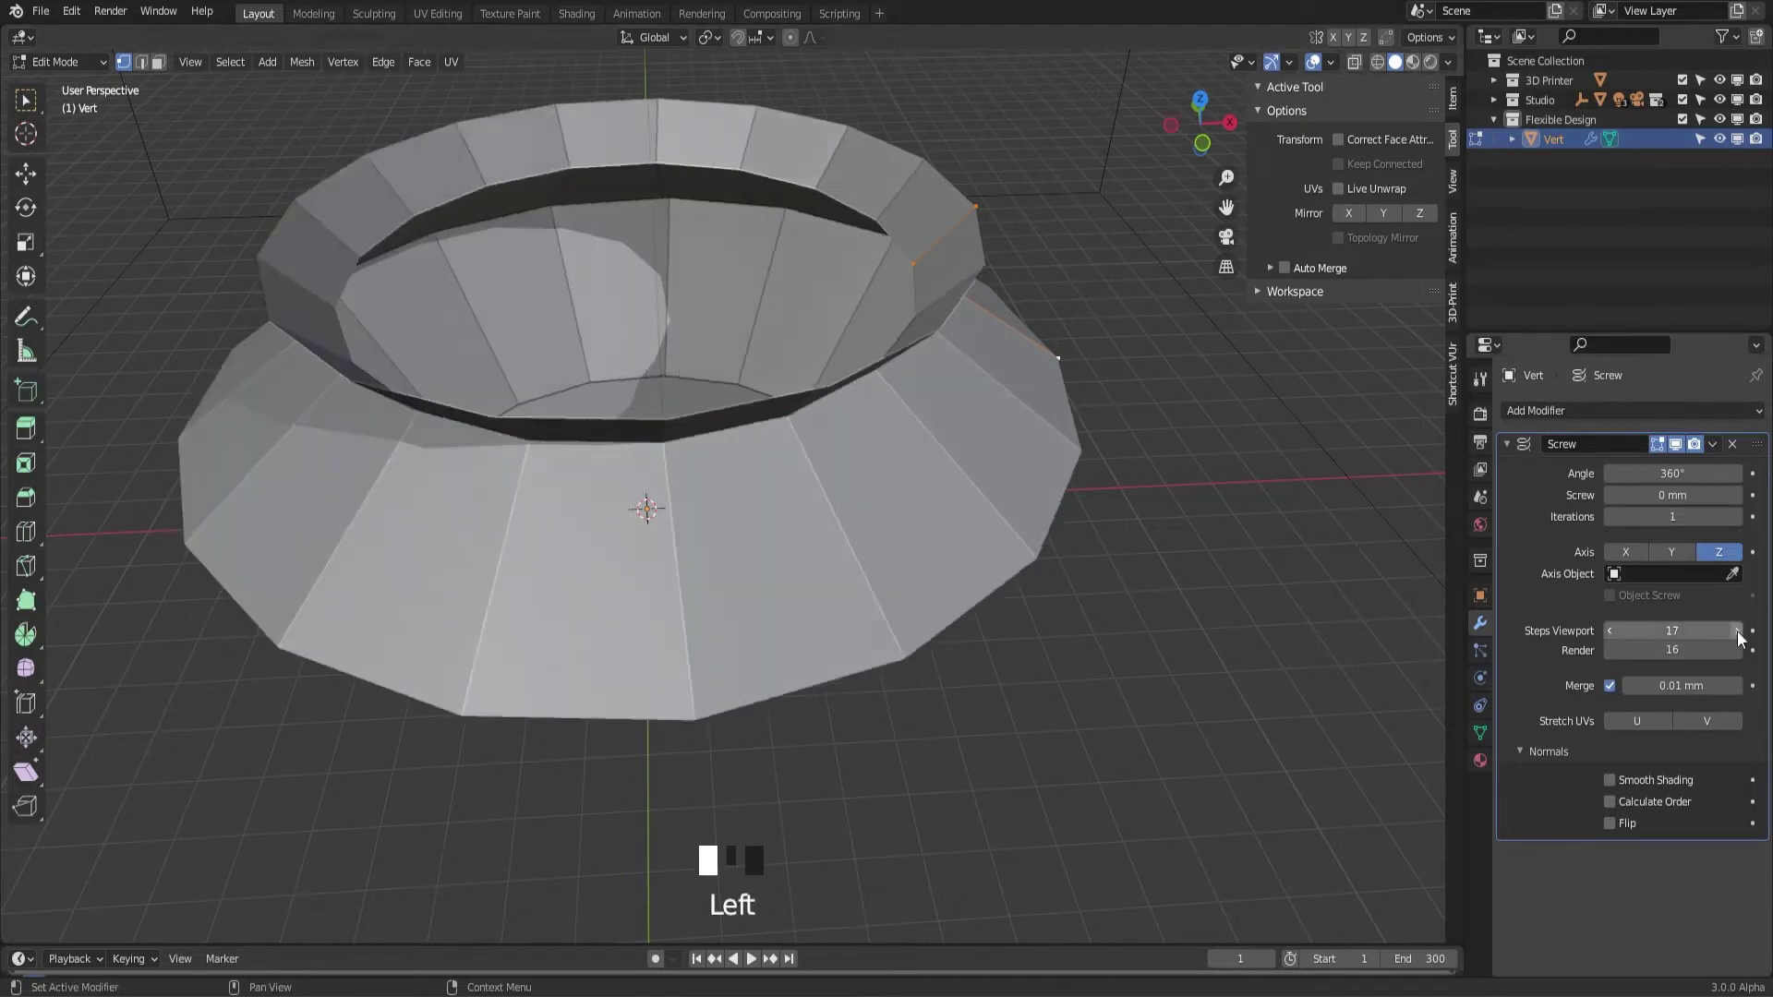
{"action": "left_click", "coordinate": [1736, 631]}
{"action": "double_click", "coordinate": [1736, 631]}
{"action": "double_click", "coordinate": [1736, 631]}
{"action": "triple_click", "coordinate": [1736, 631]}
{"action": "triple_click", "coordinate": [1736, 630]}
{"action": "double_click", "coordinate": [1737, 631]}
{"action": "triple_click", "coordinate": [1736, 630]}
{"action": "triple_click", "coordinate": [1736, 631]}
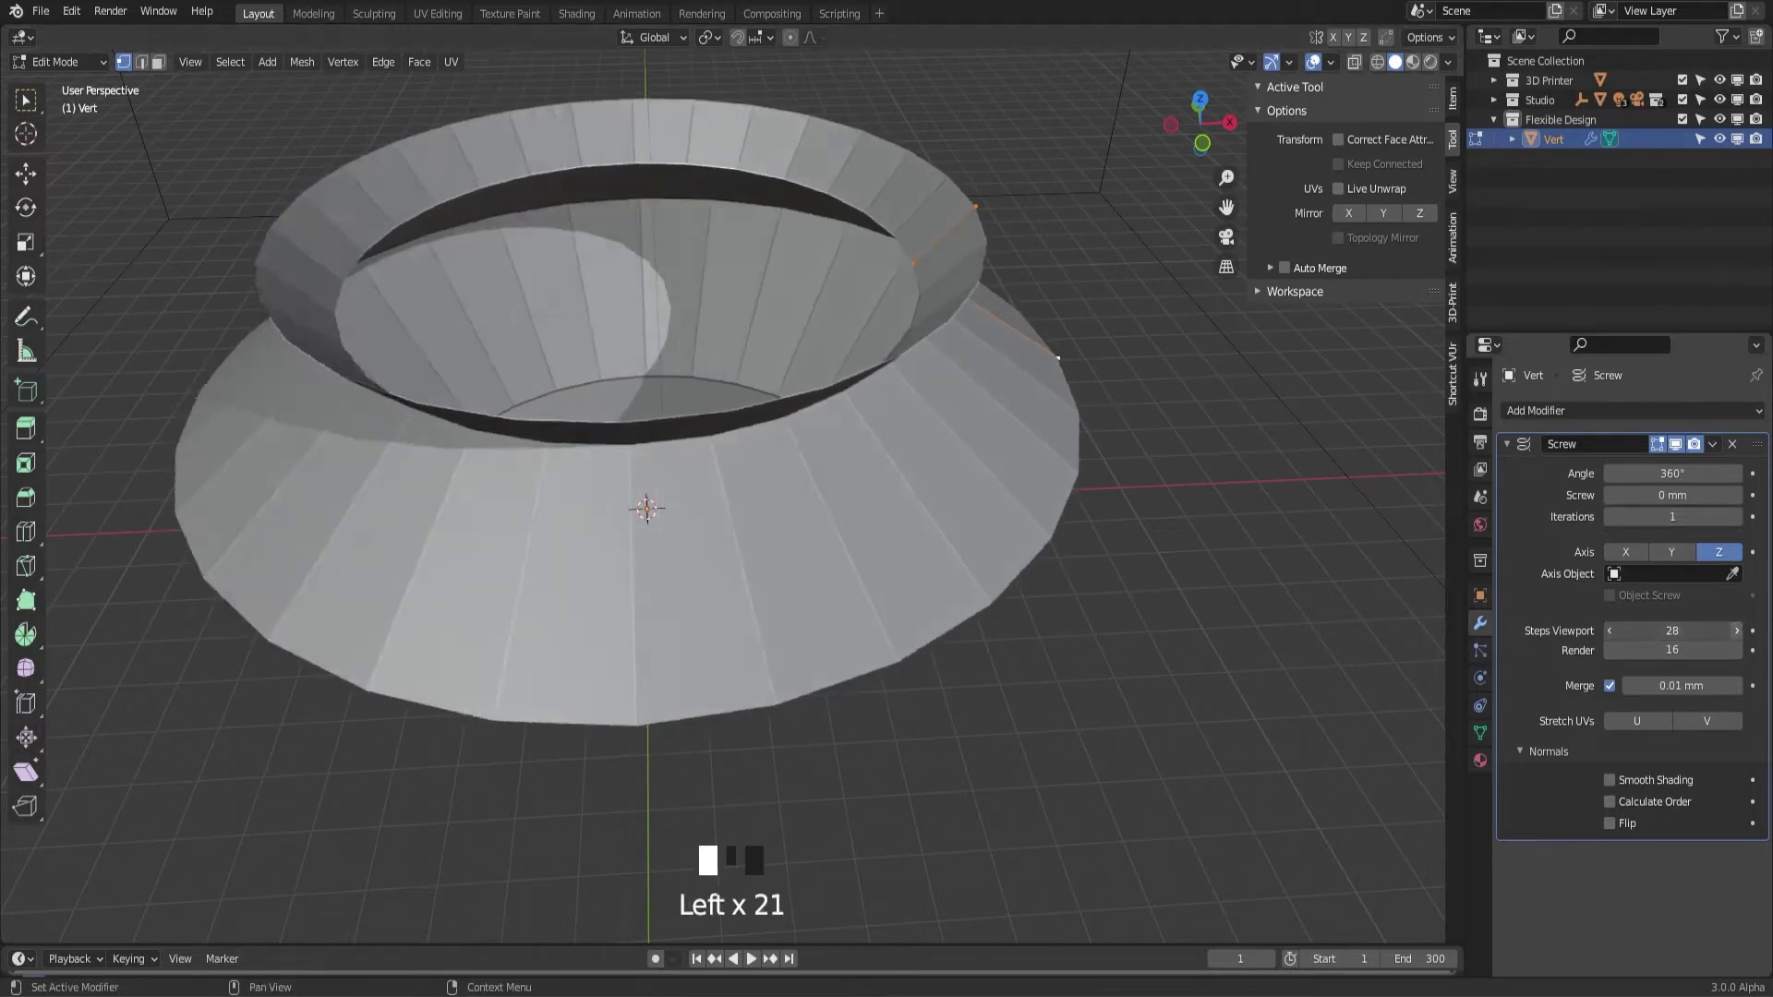
Raise the Screw modifier's Steps Viewport value to 40 and on to 64 for a rounder pot
{"action": "triple_click", "coordinate": [1736, 631]}
{"action": "double_click", "coordinate": [1736, 630]}
{"action": "triple_click", "coordinate": [1736, 630]}
{"action": "double_click", "coordinate": [1737, 630]}
{"action": "triple_click", "coordinate": [1737, 633]}
{"action": "double_click", "coordinate": [1738, 632]}
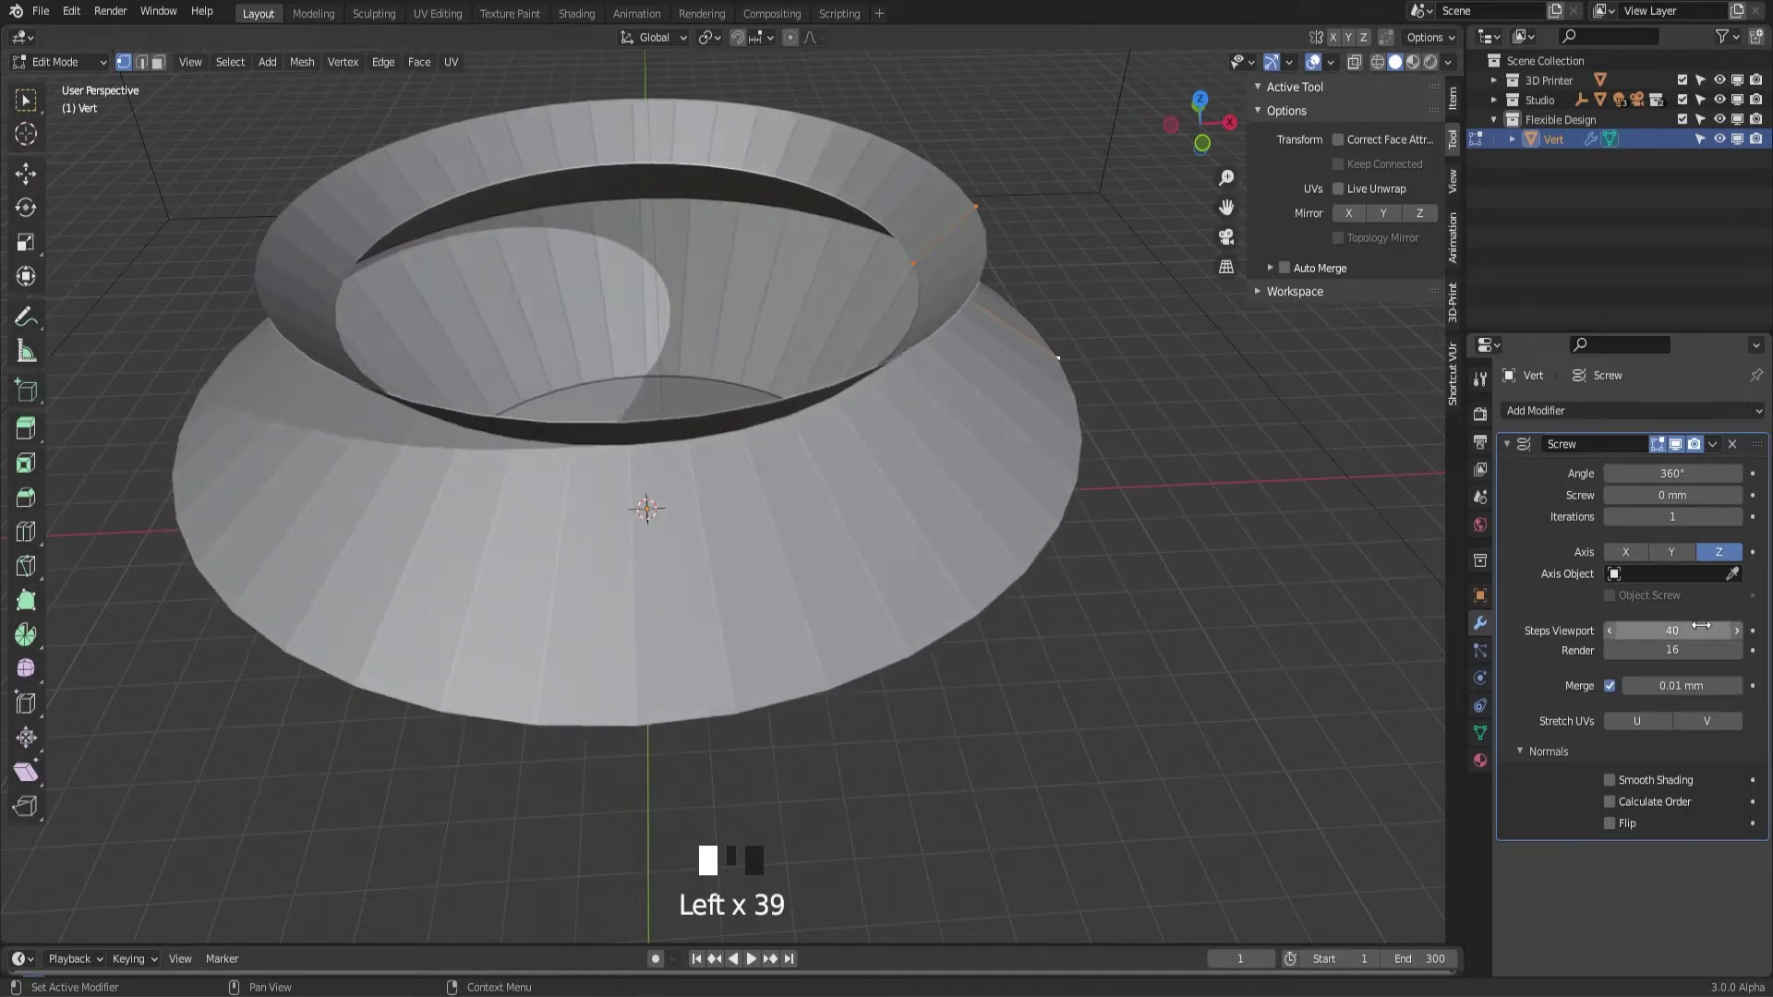
{"action": "left_click", "coordinate": [1715, 633]}
{"action": "type", "text": "64"}
{"action": "key", "text": "Return"}
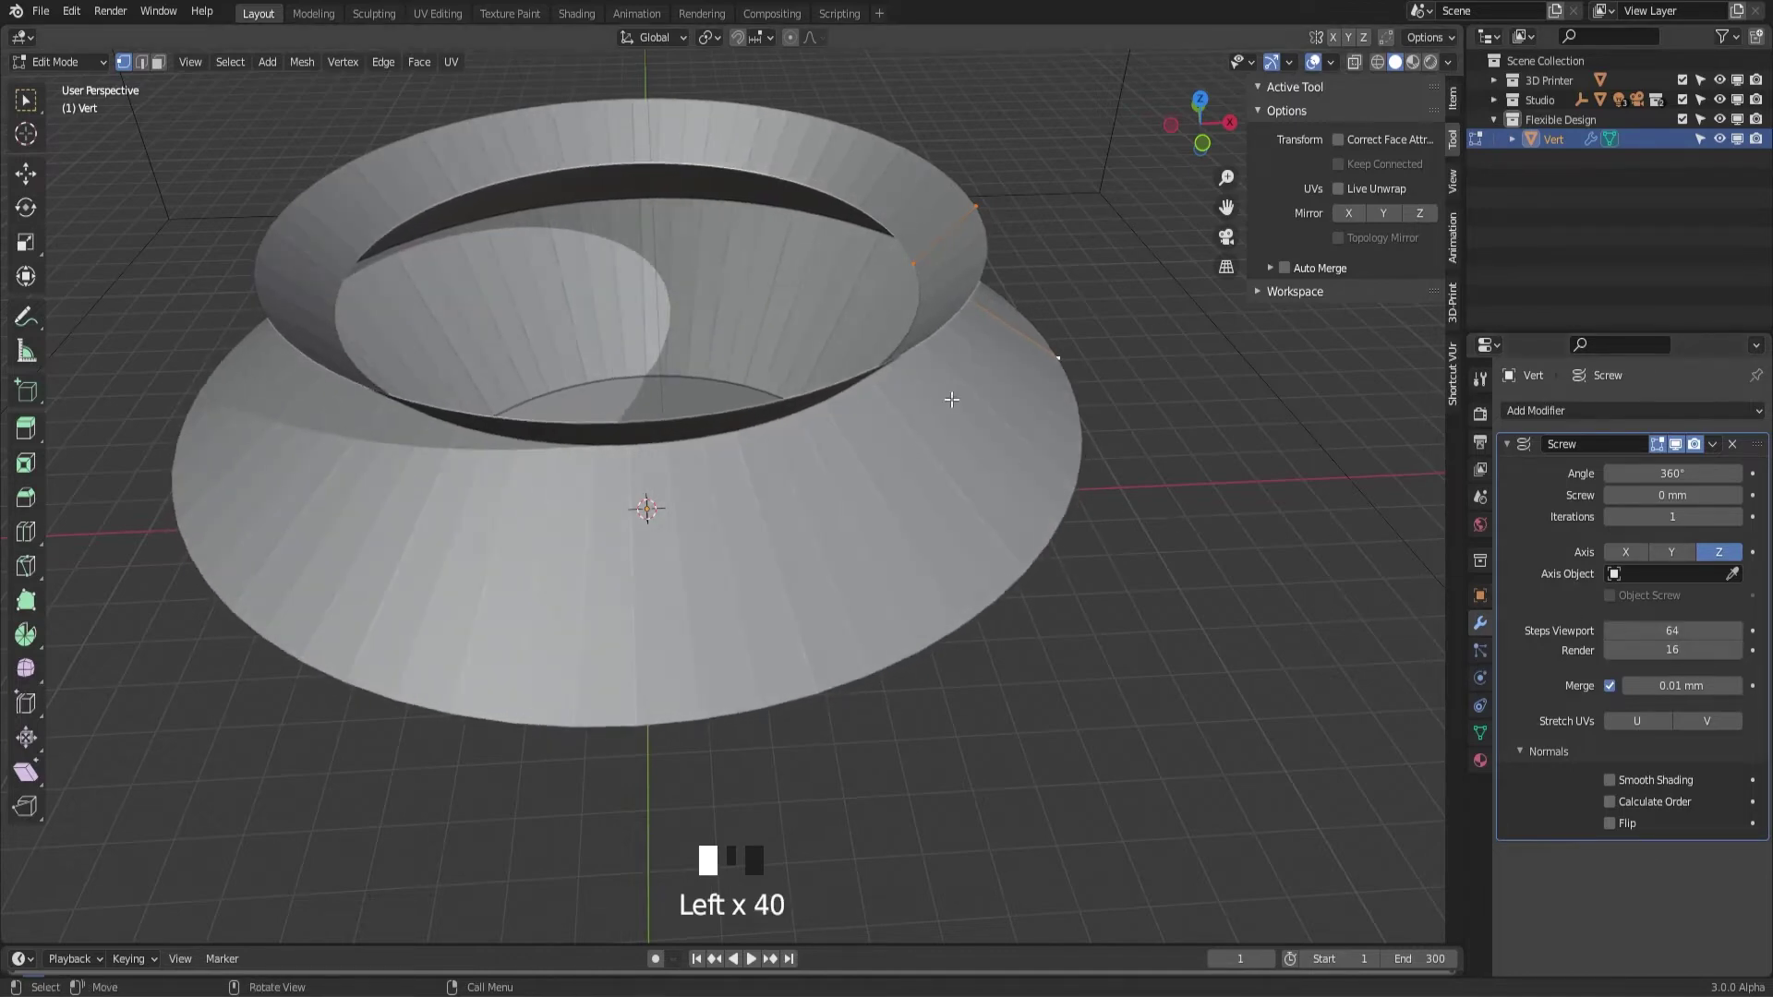
{"action": "middle_click_drag", "start_coordinate": [953, 399], "coordinate": [1108, 434]}
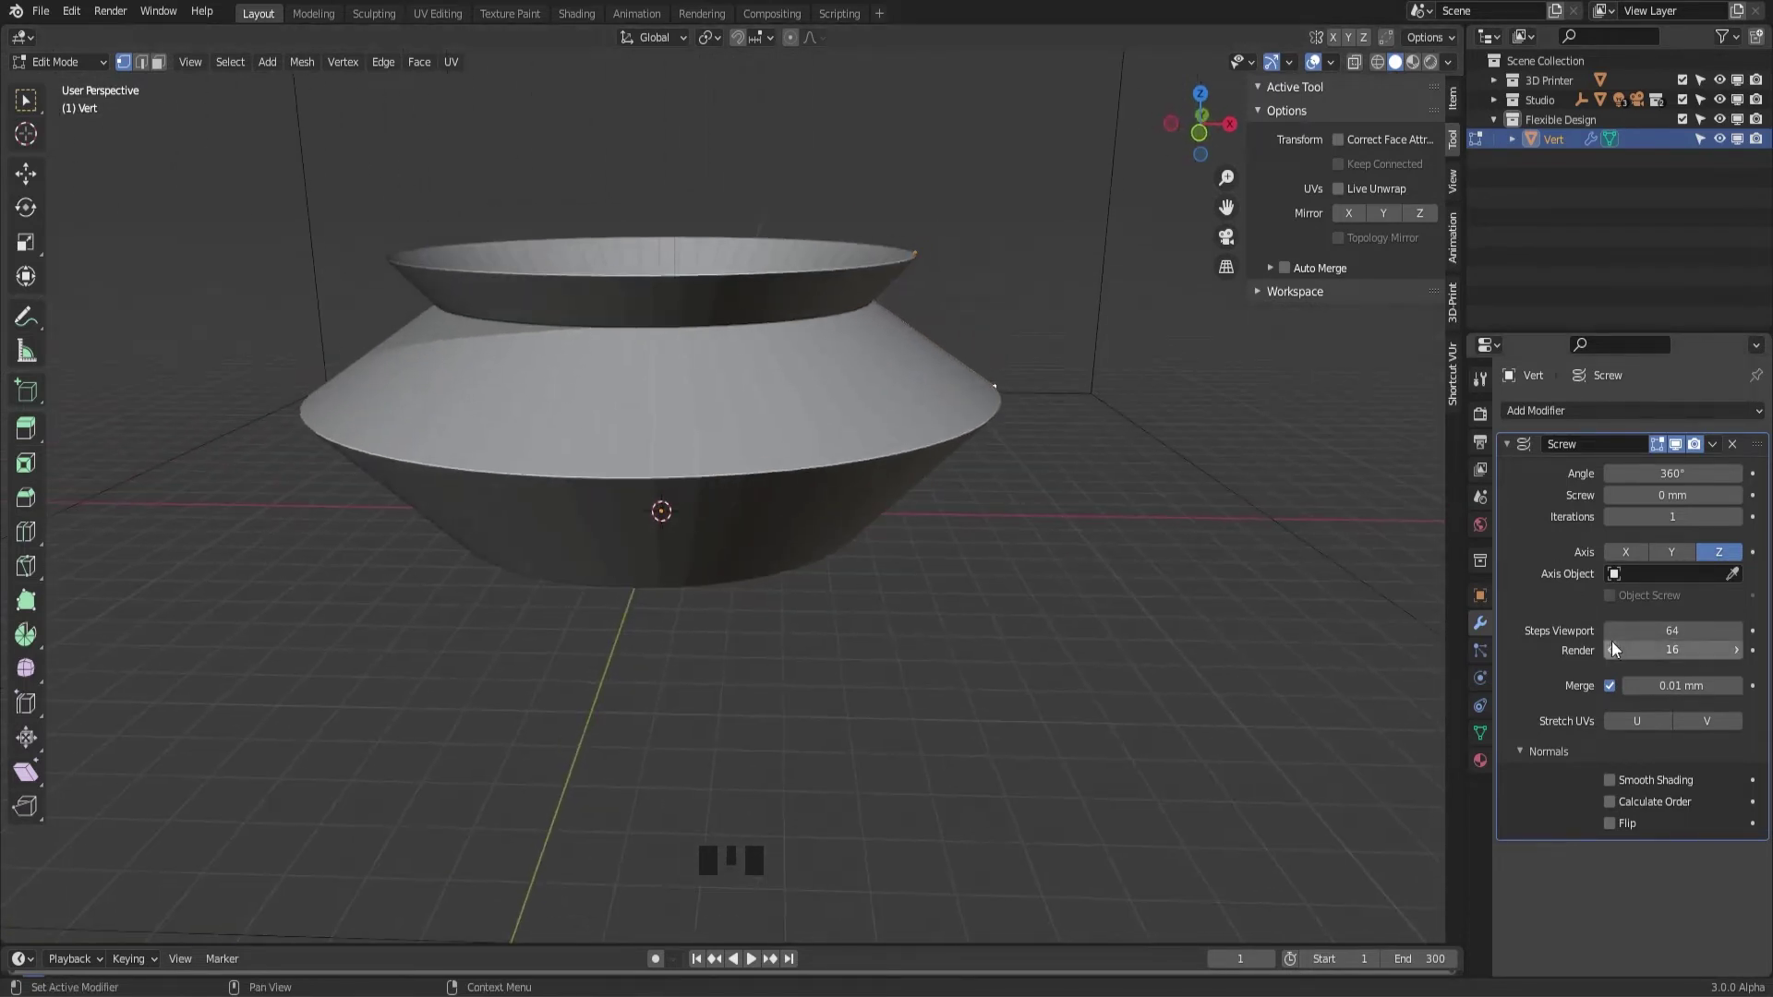
Set the Screw modifier's Steps Viewport to 128 and inspect the pot's roundness from several angles
{"action": "left_click", "coordinate": [1633, 634]}
{"action": "type", "text": "128"}
{"action": "key", "text": "Return"}
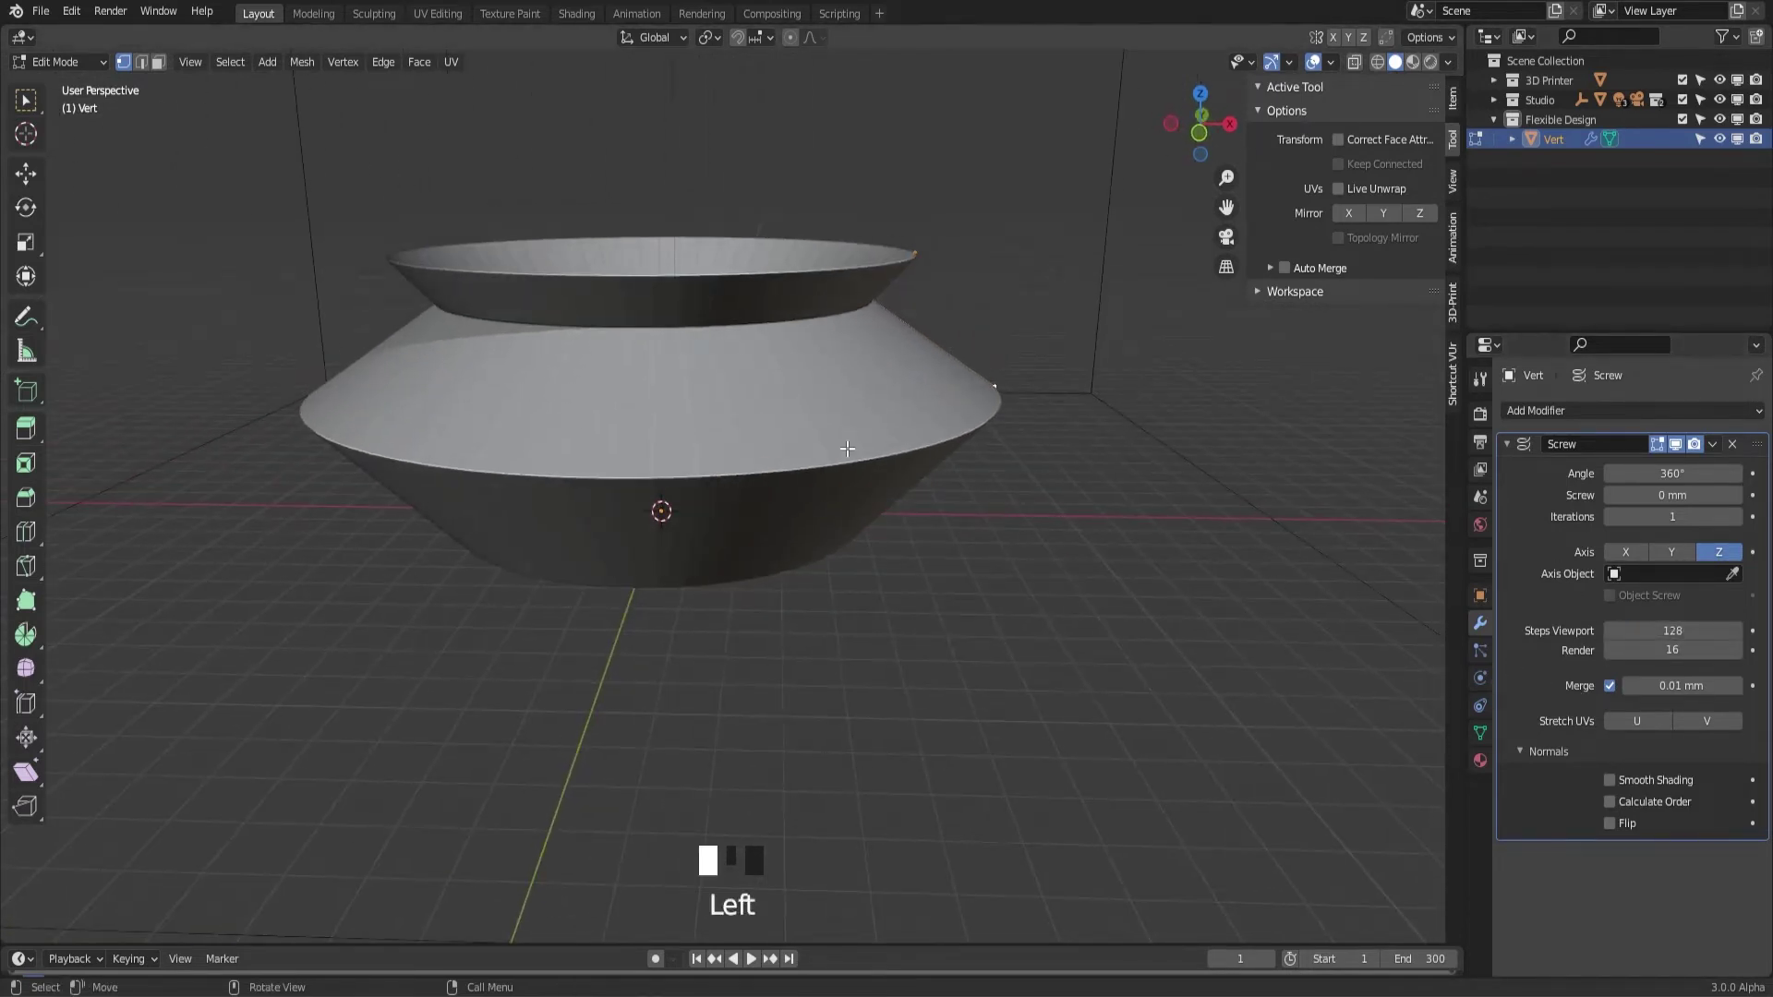
{"action": "middle_click_drag", "start_coordinate": [848, 449], "coordinate": [1034, 517]}
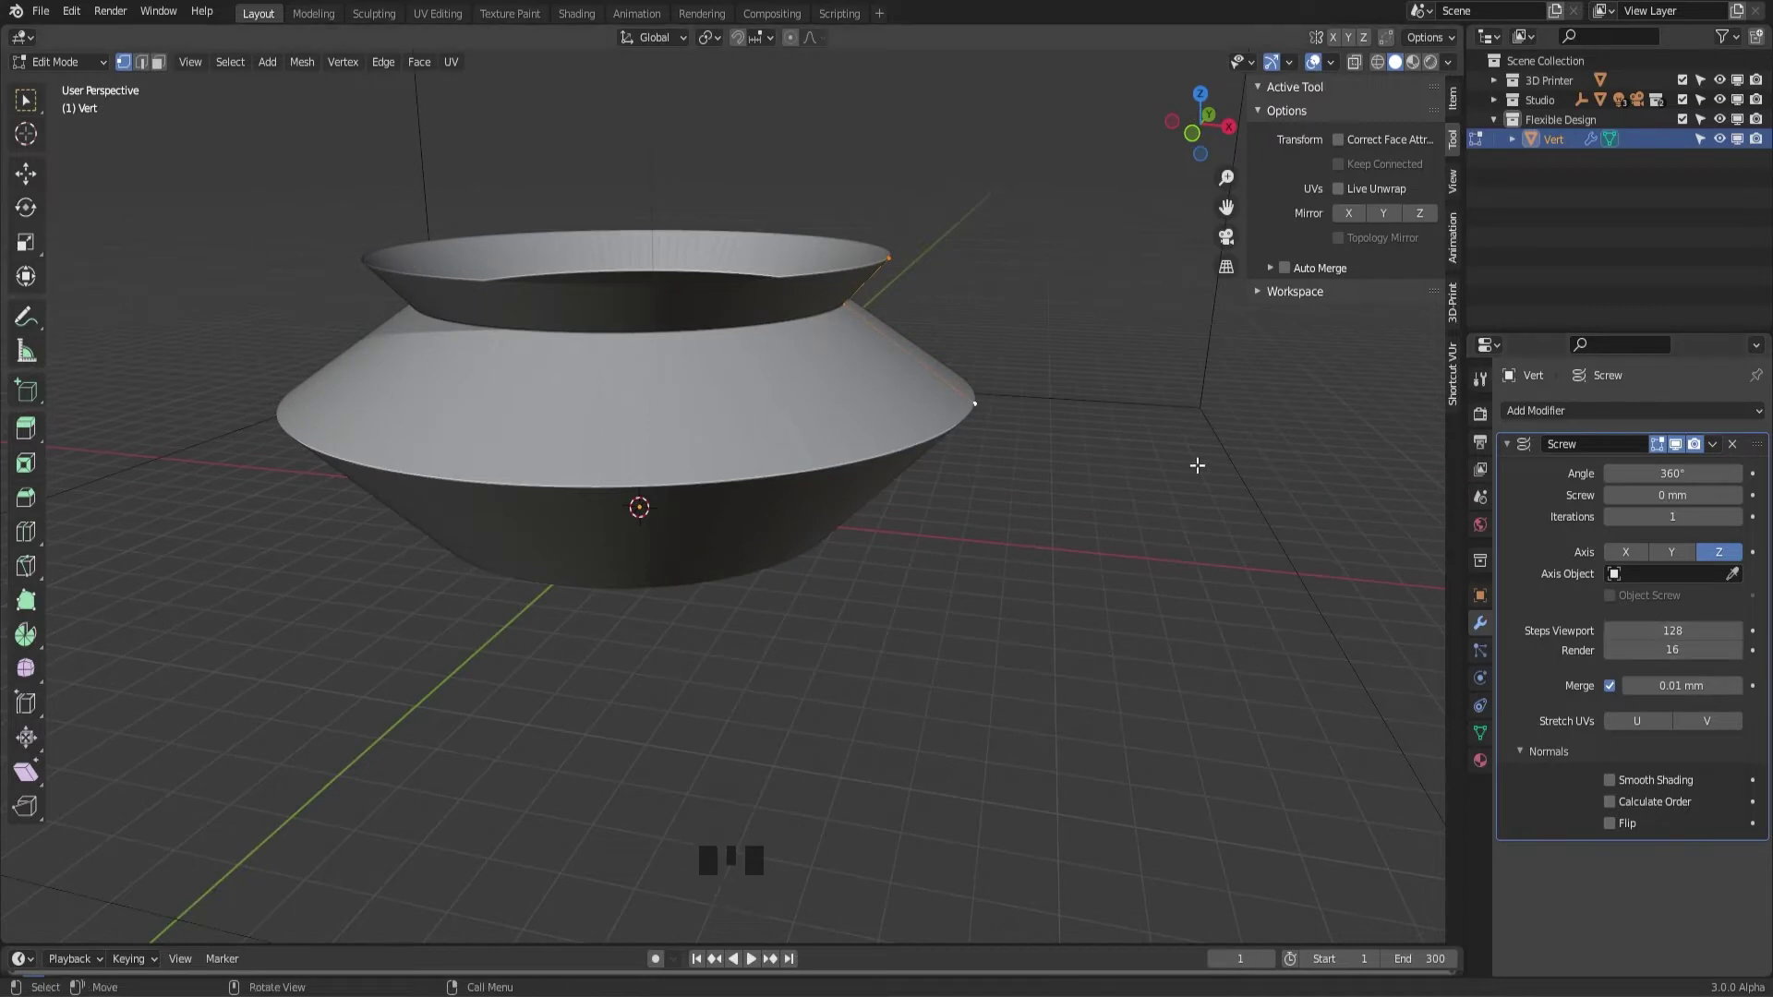
{"action": "middle_click_drag", "start_coordinate": [1195, 462], "coordinate": [1159, 474]}
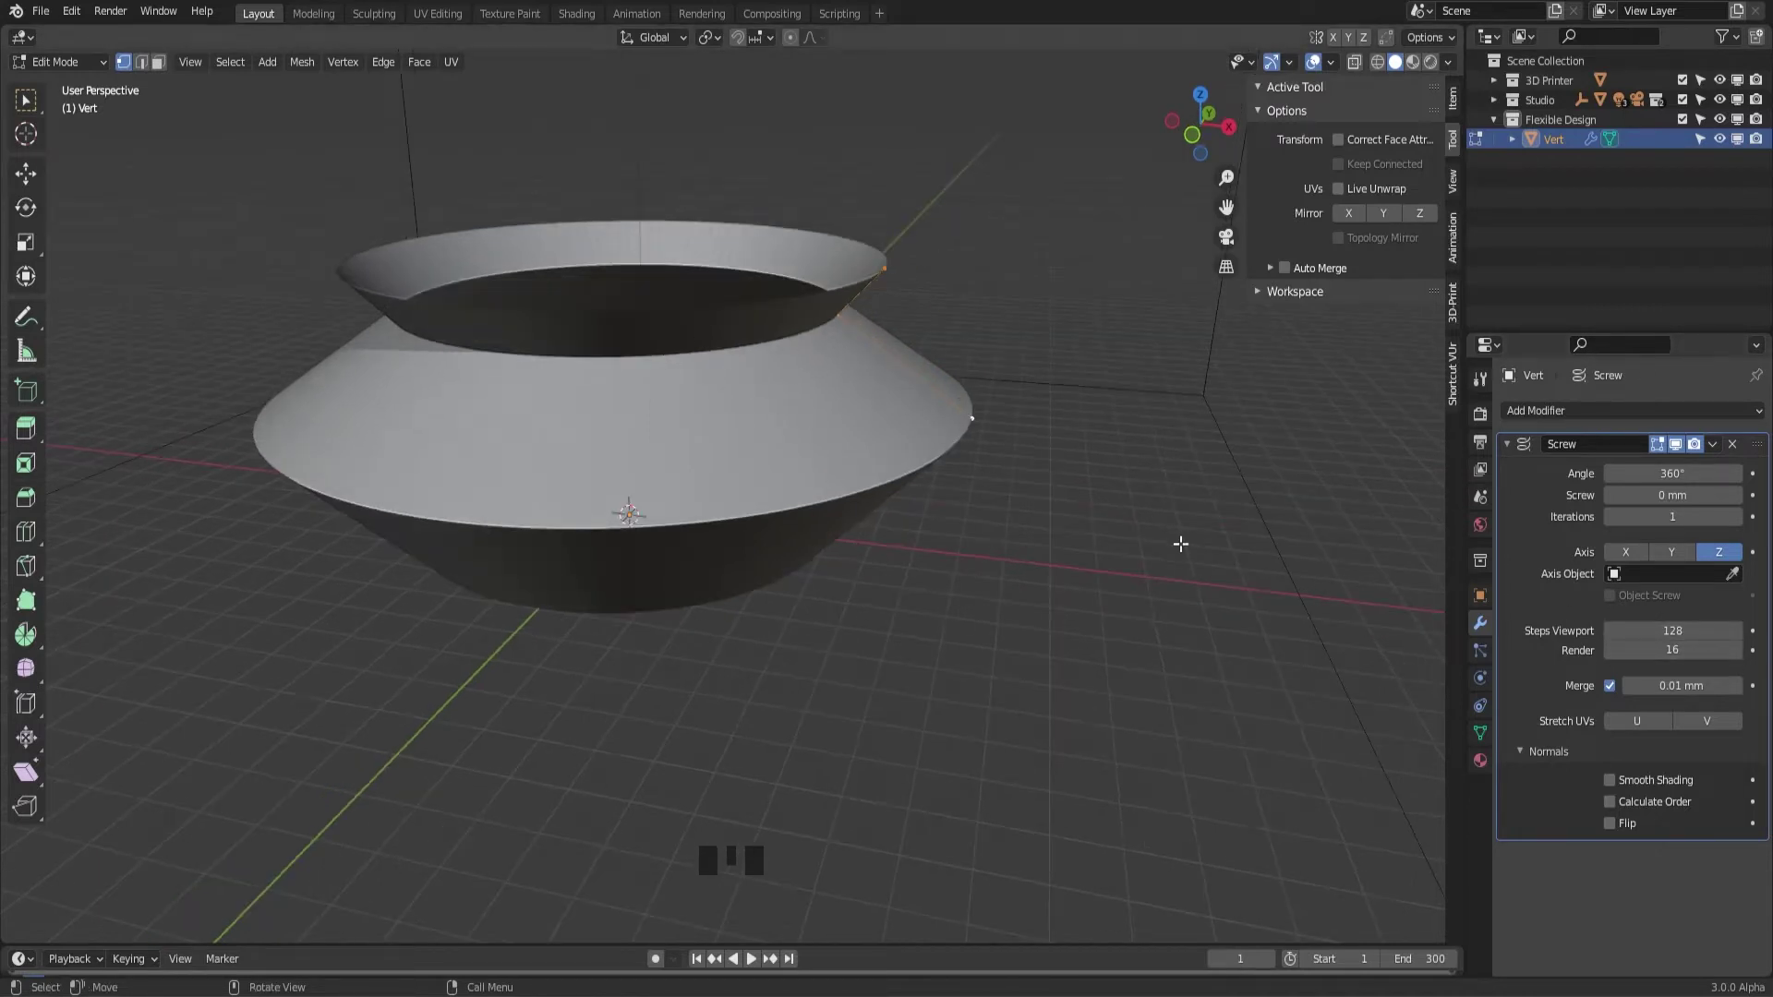
{"action": "middle_click_drag", "start_coordinate": [1181, 544], "coordinate": [1274, 554]}
Set the Screw modifier's Steps Viewport to 16 for a faceted low-poly pot
{"action": "left_click", "coordinate": [1673, 632]}
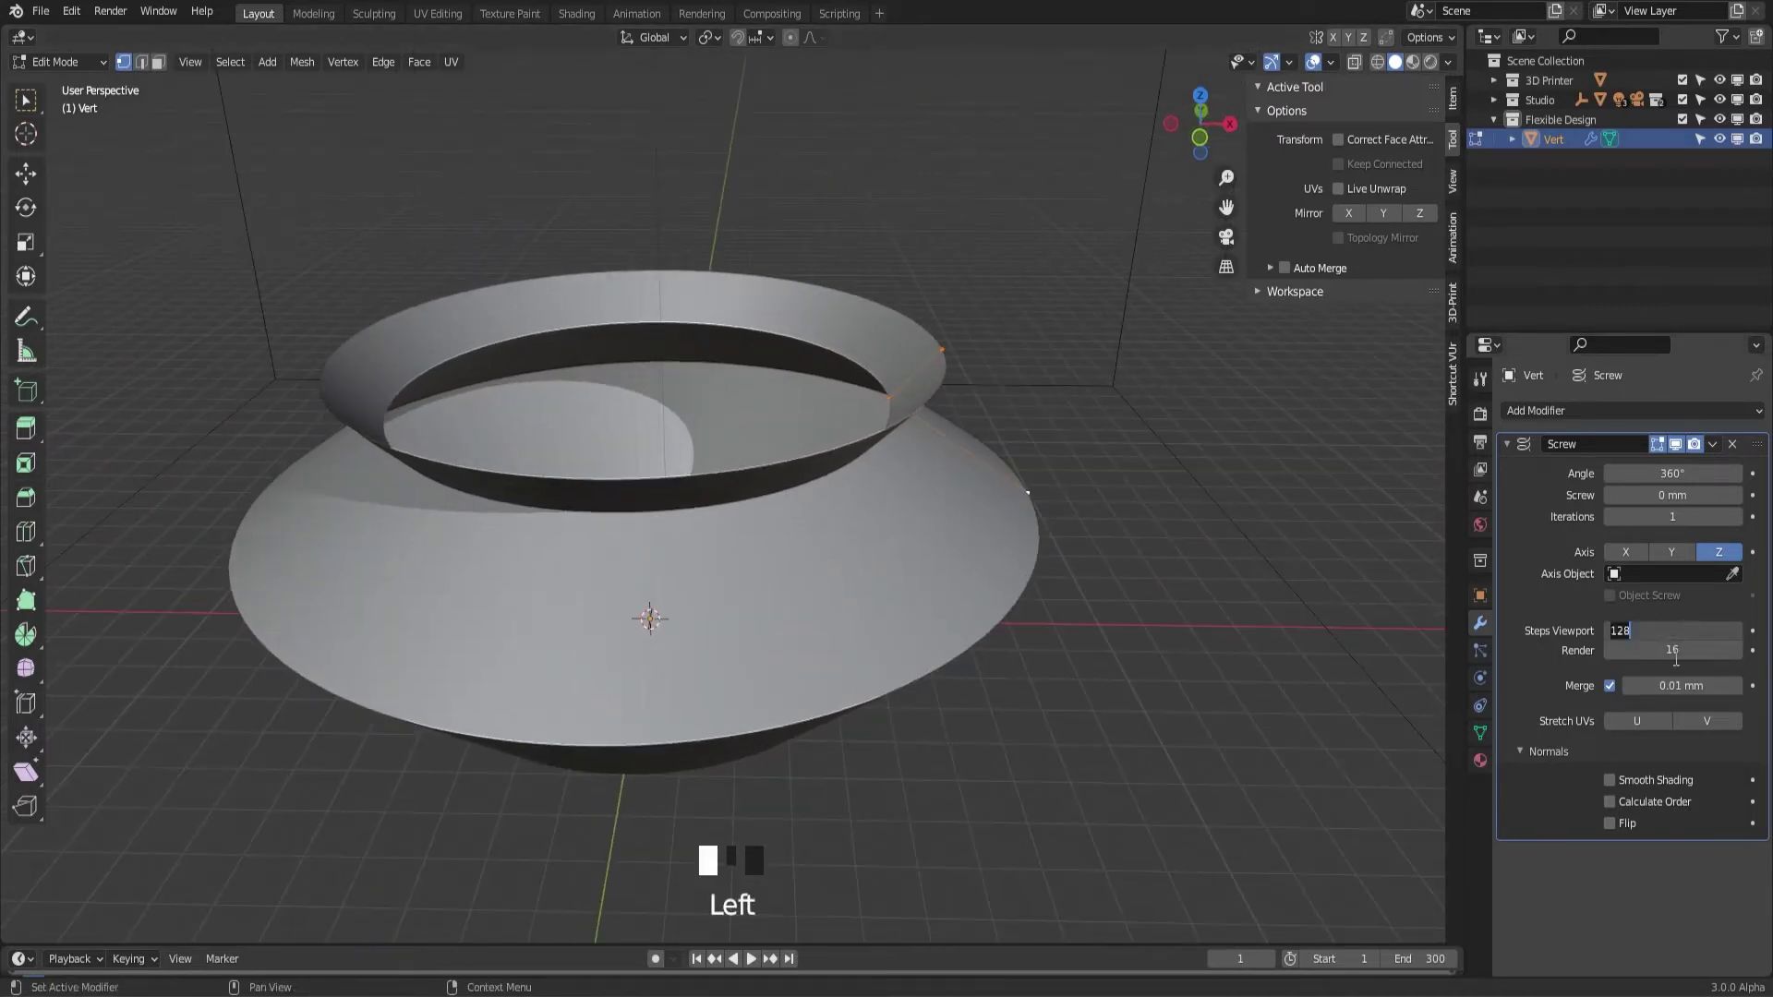
{"action": "type", "text": "16"}
{"action": "key", "text": "Return"}
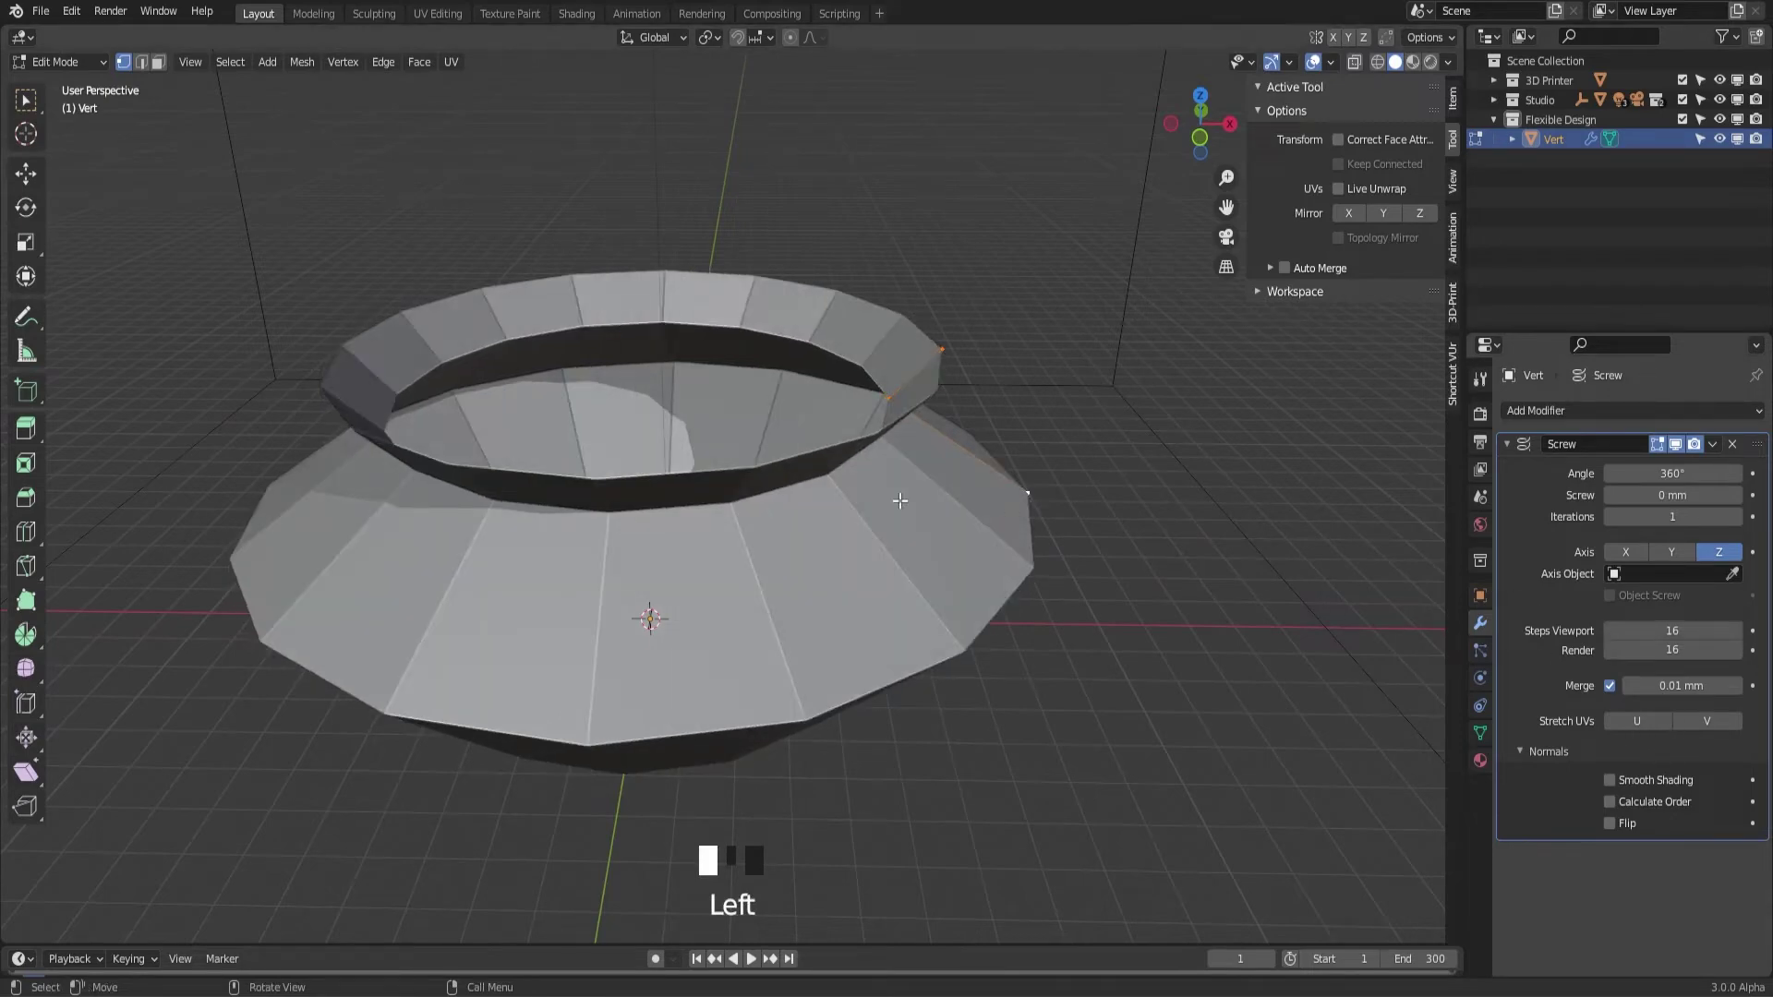
{"action": "middle_click_drag", "start_coordinate": [901, 501], "coordinate": [906, 552]}
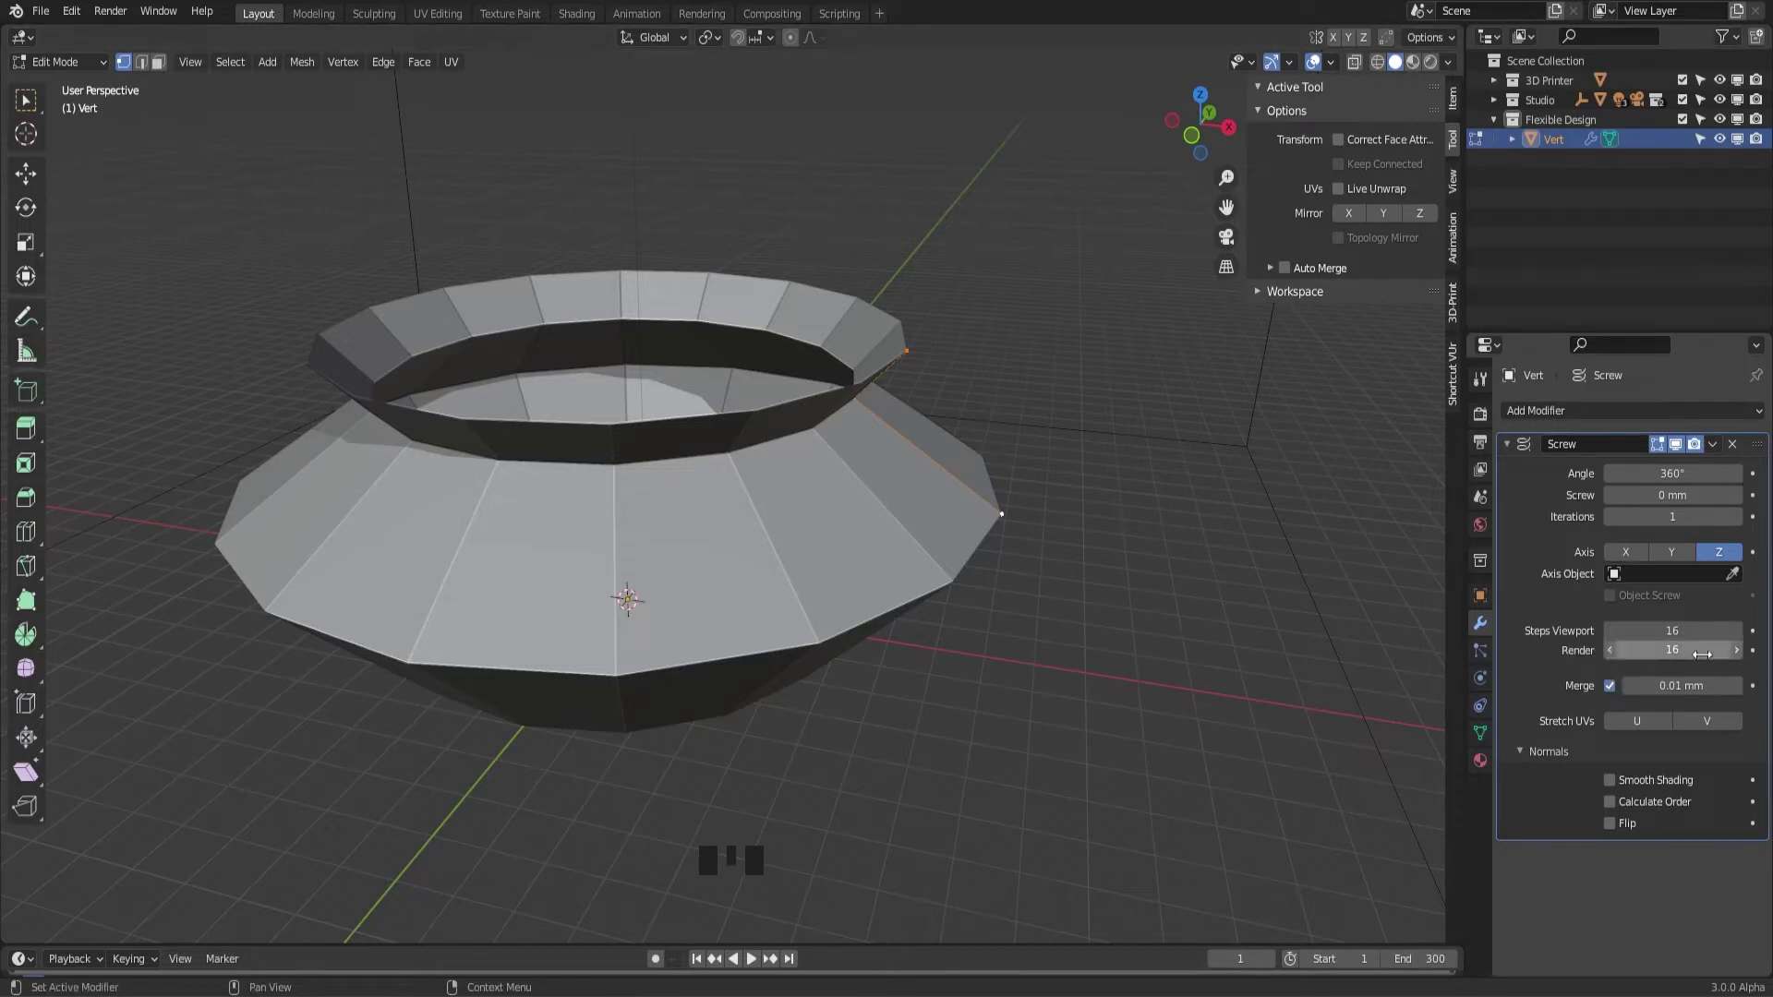
{"action": "middle_click_drag", "start_coordinate": [1053, 468], "coordinate": [1038, 465]}
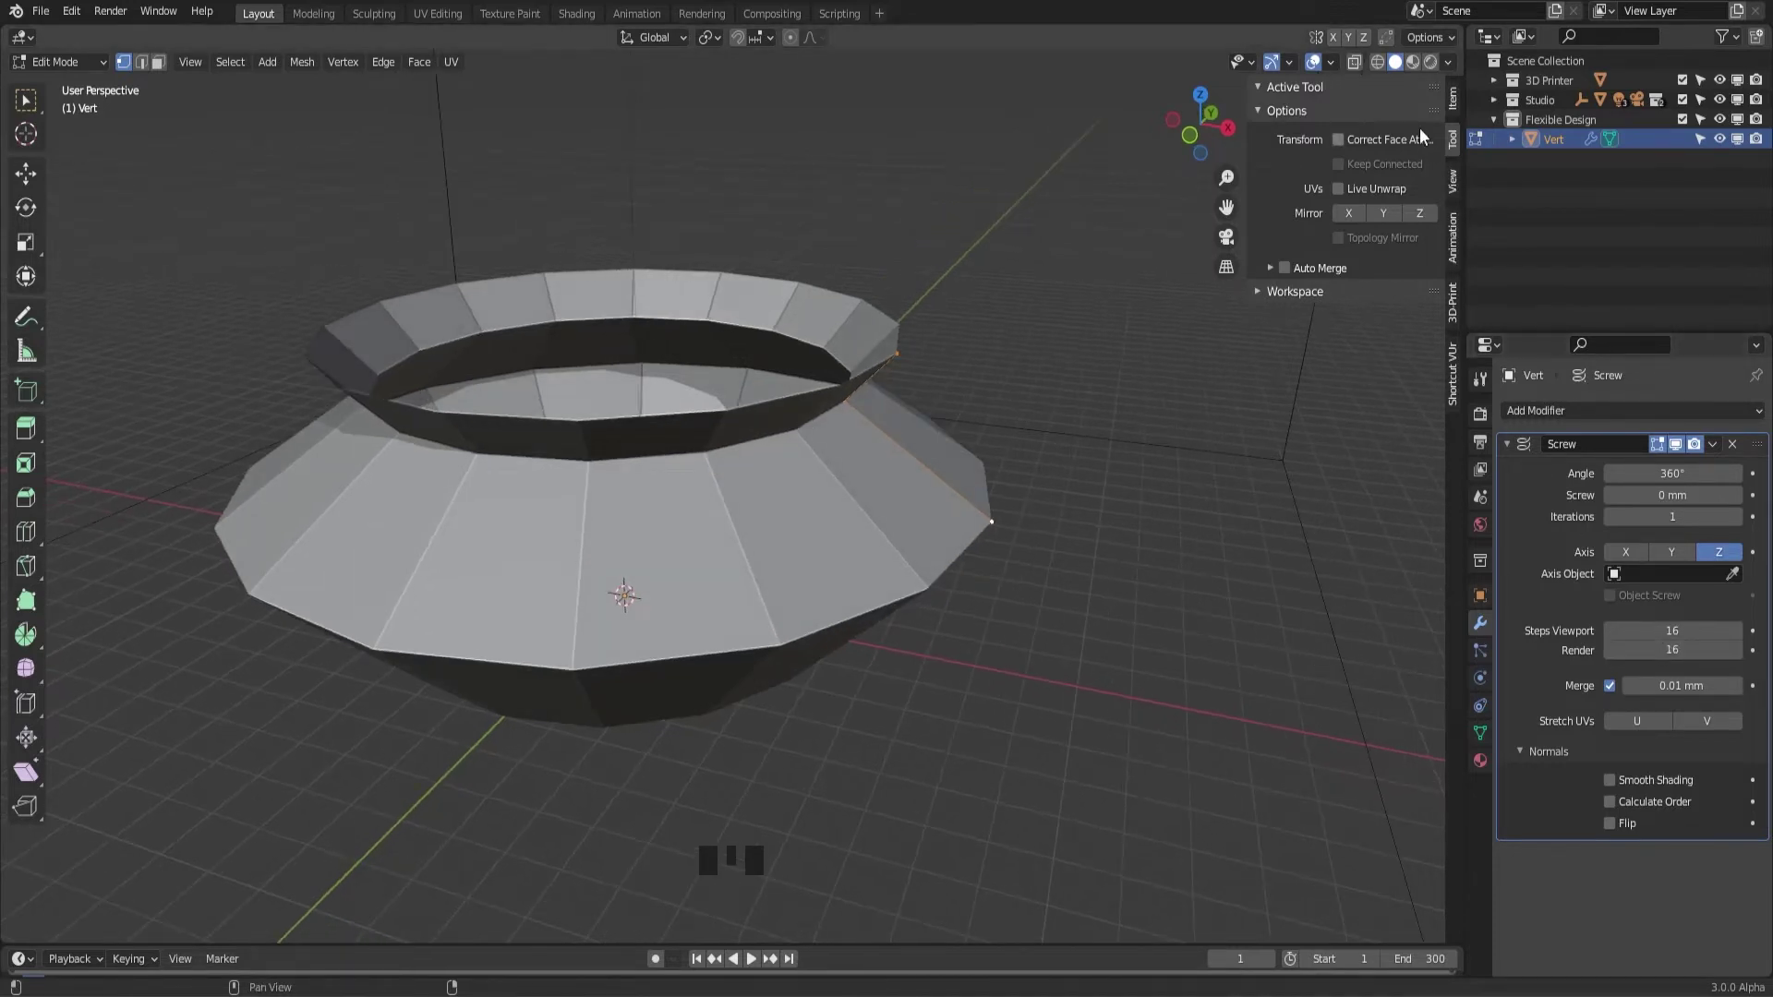
Preview the pot in rendered shading, examine its rim and neck up close, and return to solid shading
{"action": "left_click", "coordinate": [1431, 62]}
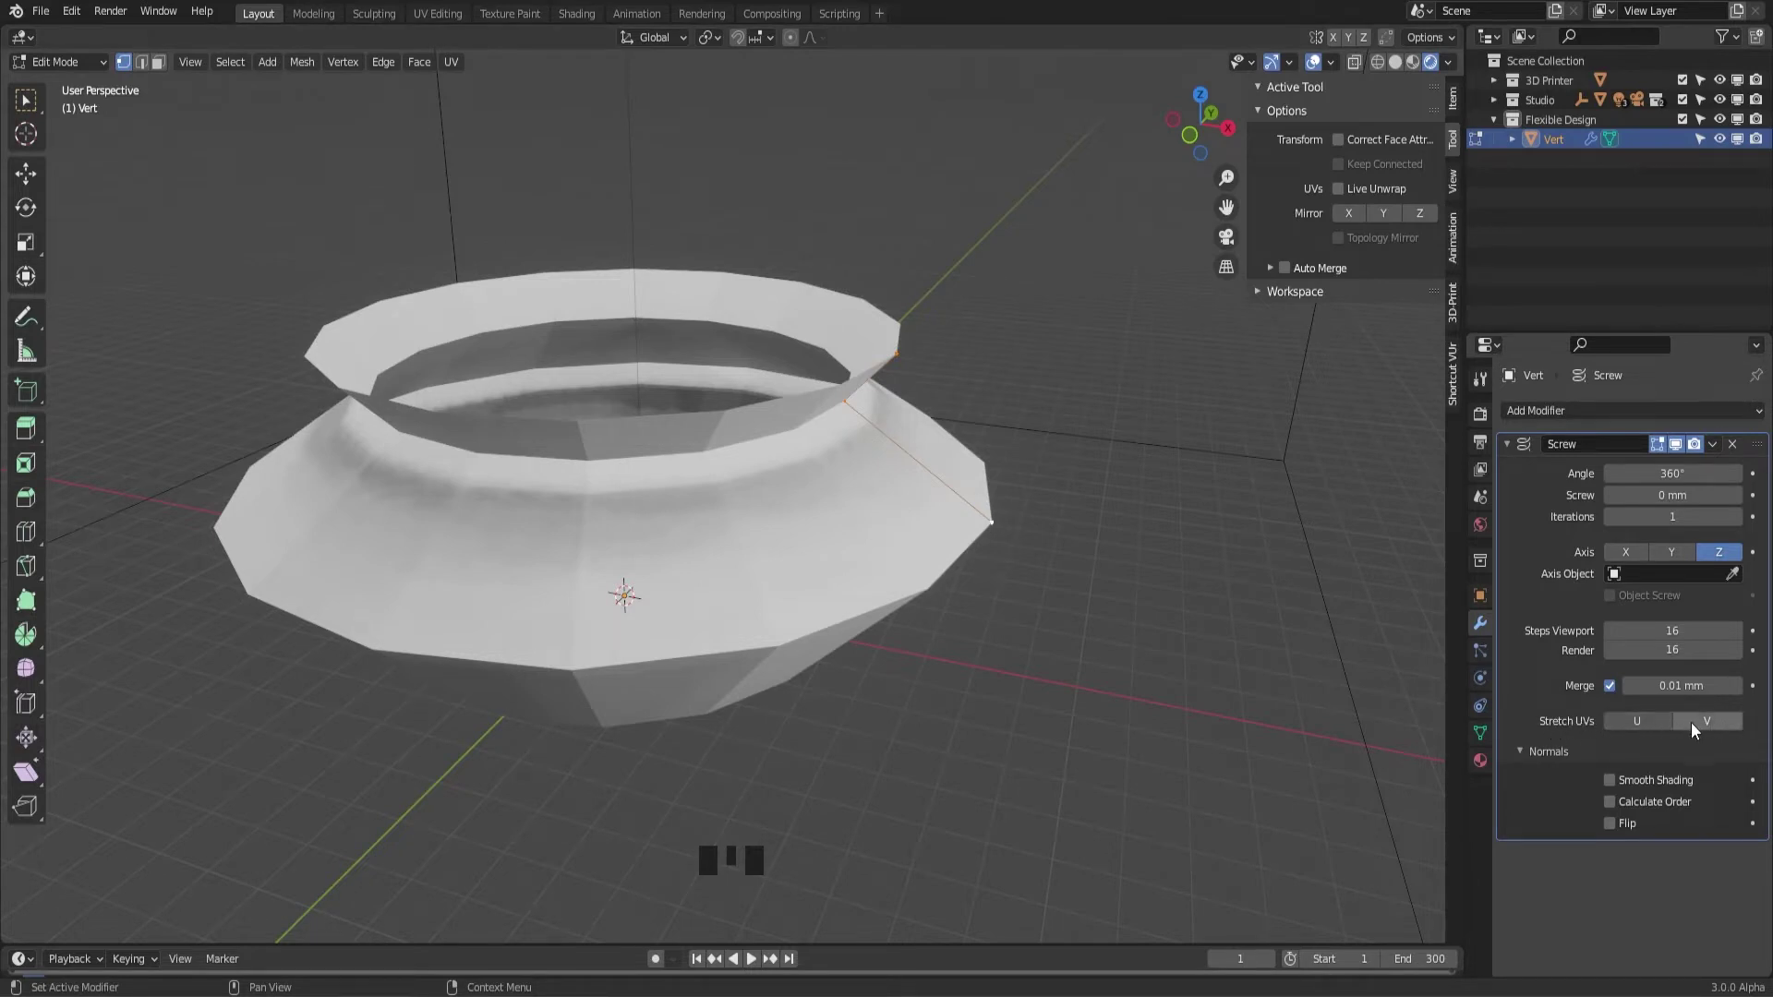
{"action": "middle_click_drag", "start_coordinate": [905, 489], "coordinate": [1015, 420]}
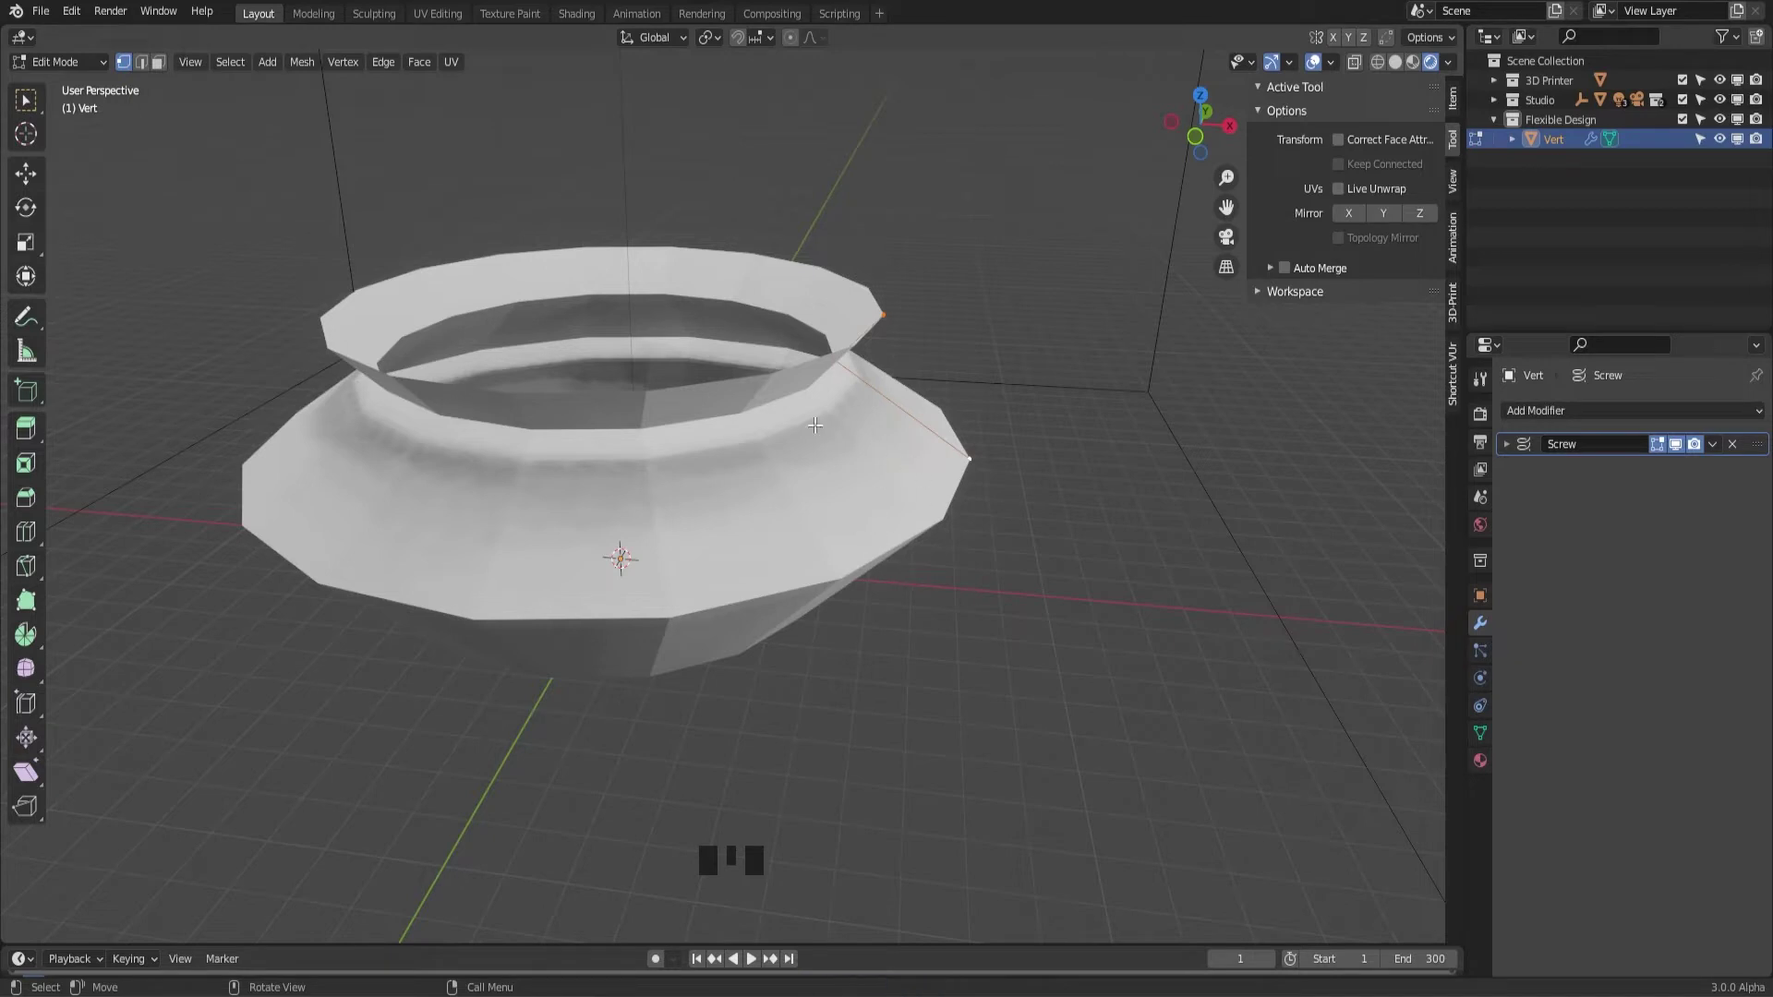
{"action": "middle_click_drag", "start_coordinate": [815, 425], "coordinate": [1098, 372]}
{"action": "scroll", "coordinate": [850, 453], "scroll_direction": "up", "scroll_amount": 5}
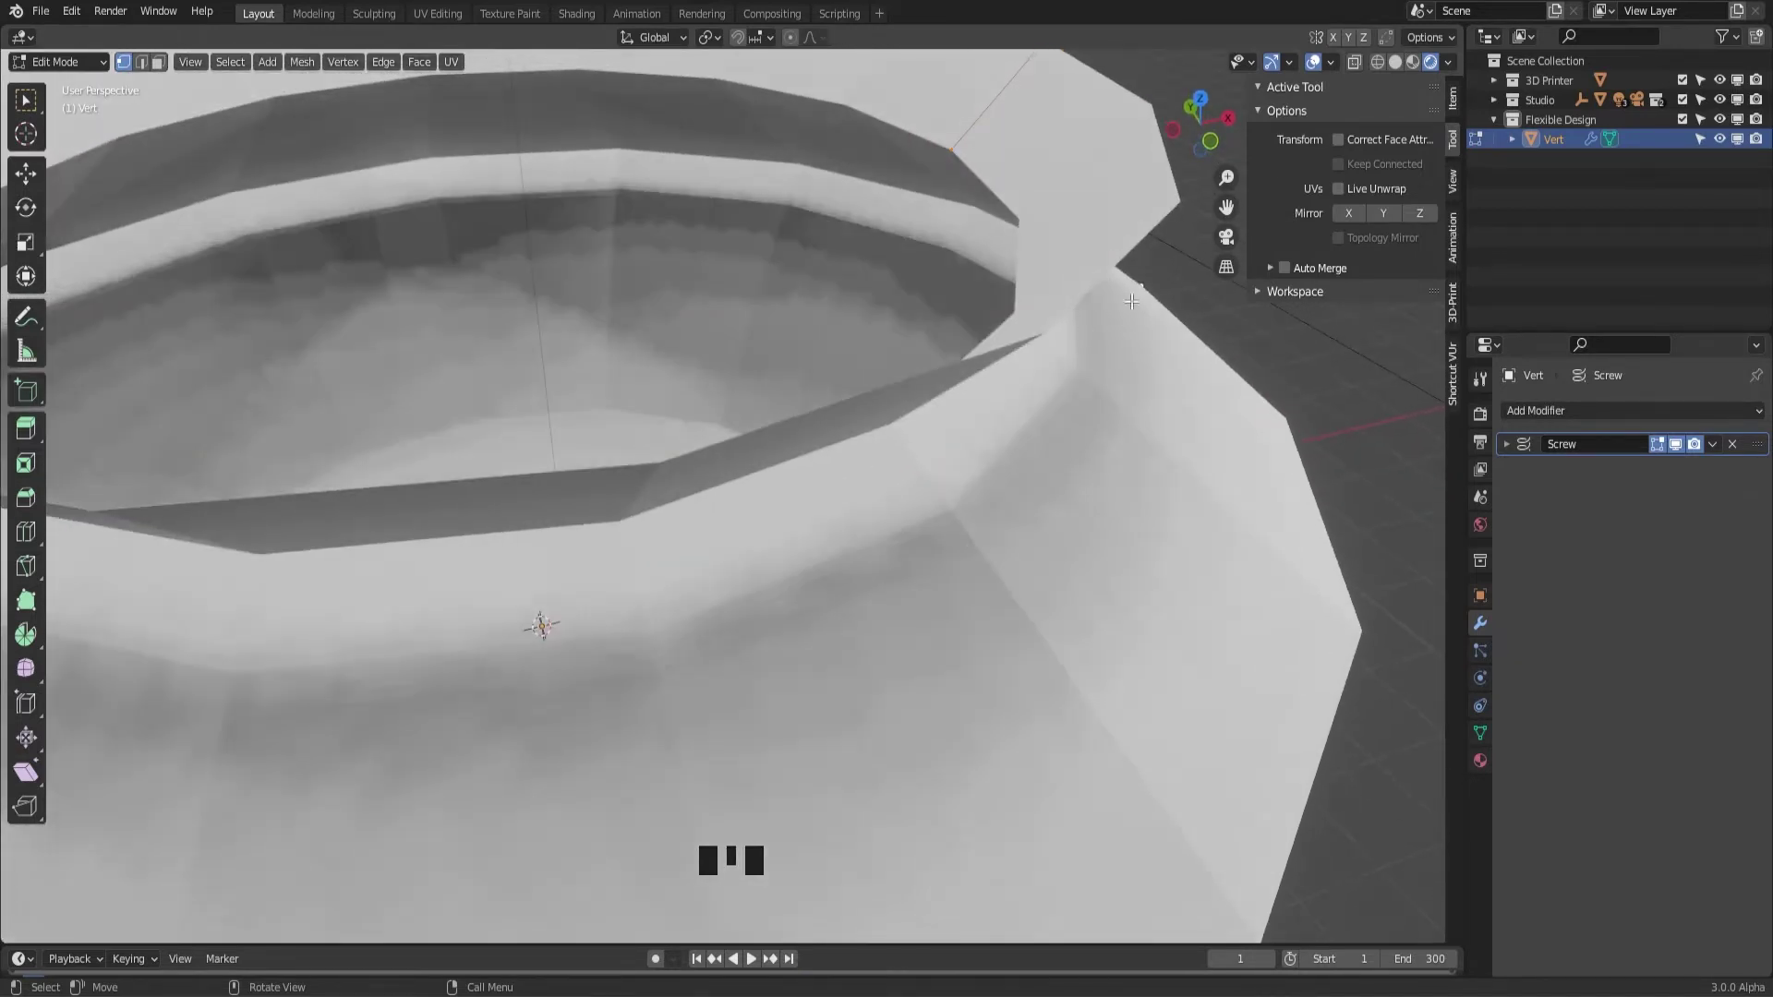
{"action": "left_click", "coordinate": [1397, 63]}
{"action": "mouse_move", "coordinate": [910, 356]}
{"action": "middle_mouse_down"}
{"action": "mouse_move", "coordinate": [923, 324]}
{"action": "mouse_move", "coordinate": [967, 354]}
{"action": "mouse_move", "coordinate": [847, 388]}
{"action": "mouse_move", "coordinate": [1291, 462]}
{"action": "middle_mouse_up"}
{"action": "scroll", "coordinate": [967, 354], "scroll_direction": "down", "scroll_amount": 5}
{"action": "scroll", "coordinate": [897, 404], "scroll_direction": "down", "scroll_amount": 3}
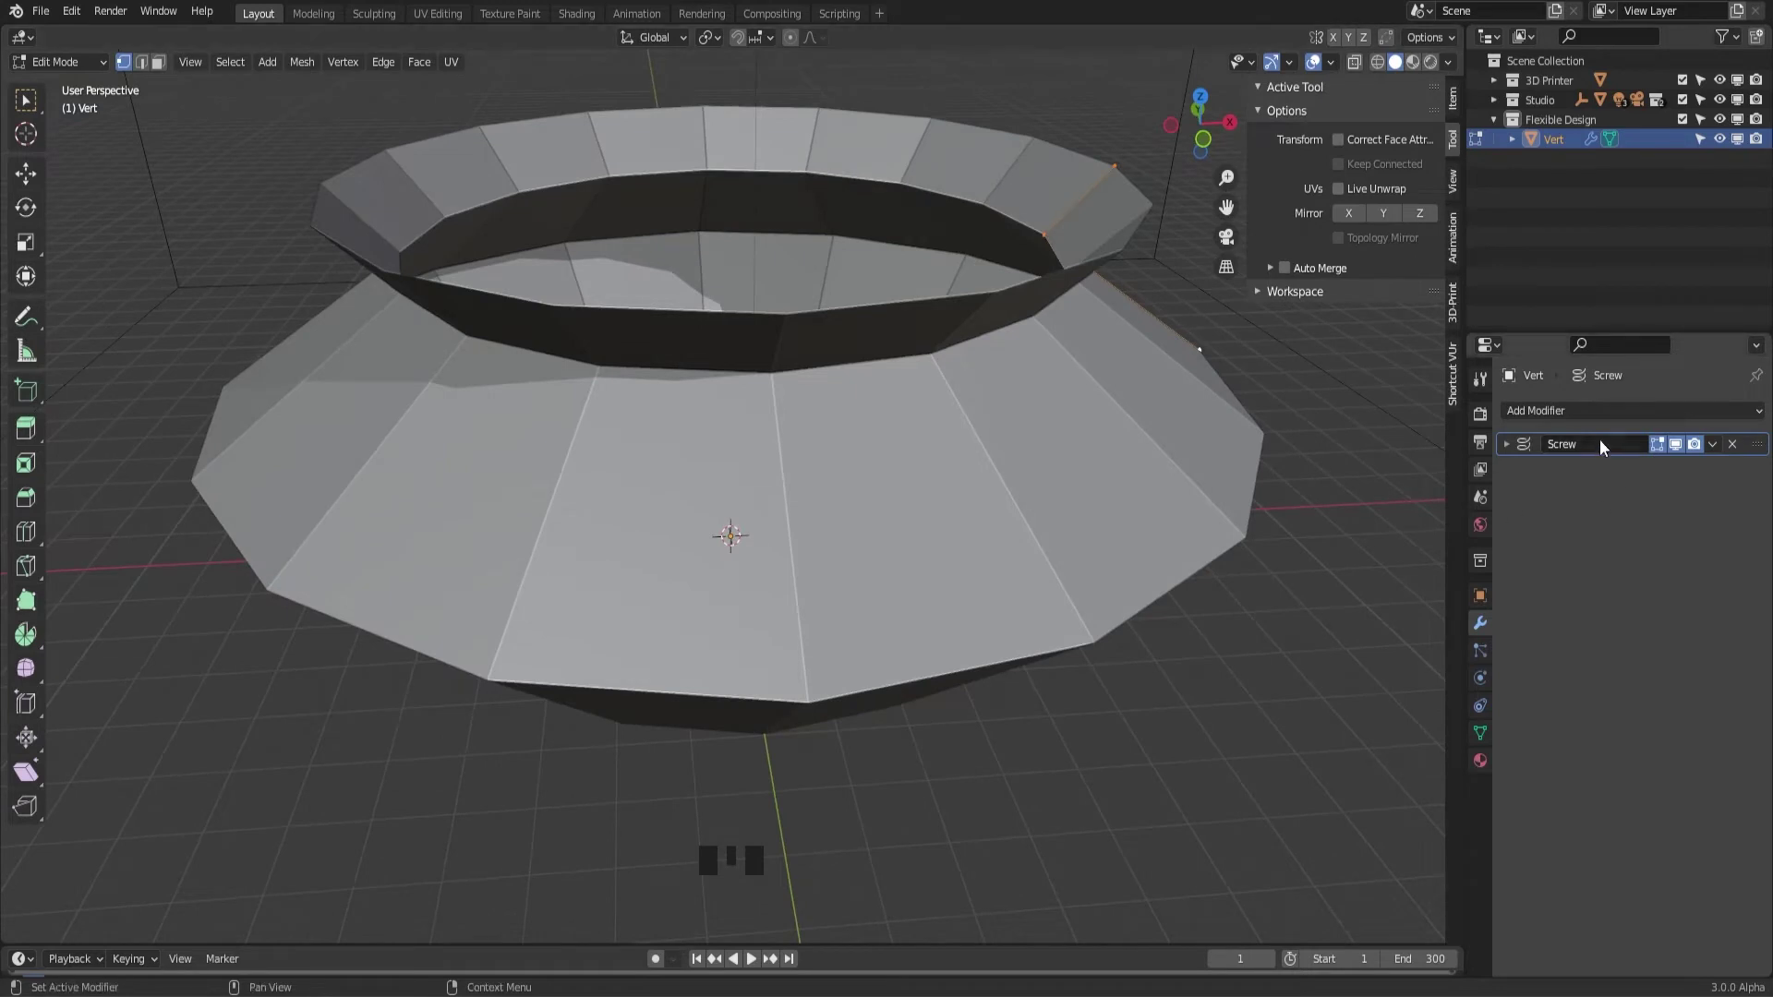
Add a Solidify modifier with 1 mm thickness and move the selected rim vertices about -0.49 mm in X and 0.39 mm in Z
{"action": "left_click", "coordinate": [1577, 412]}
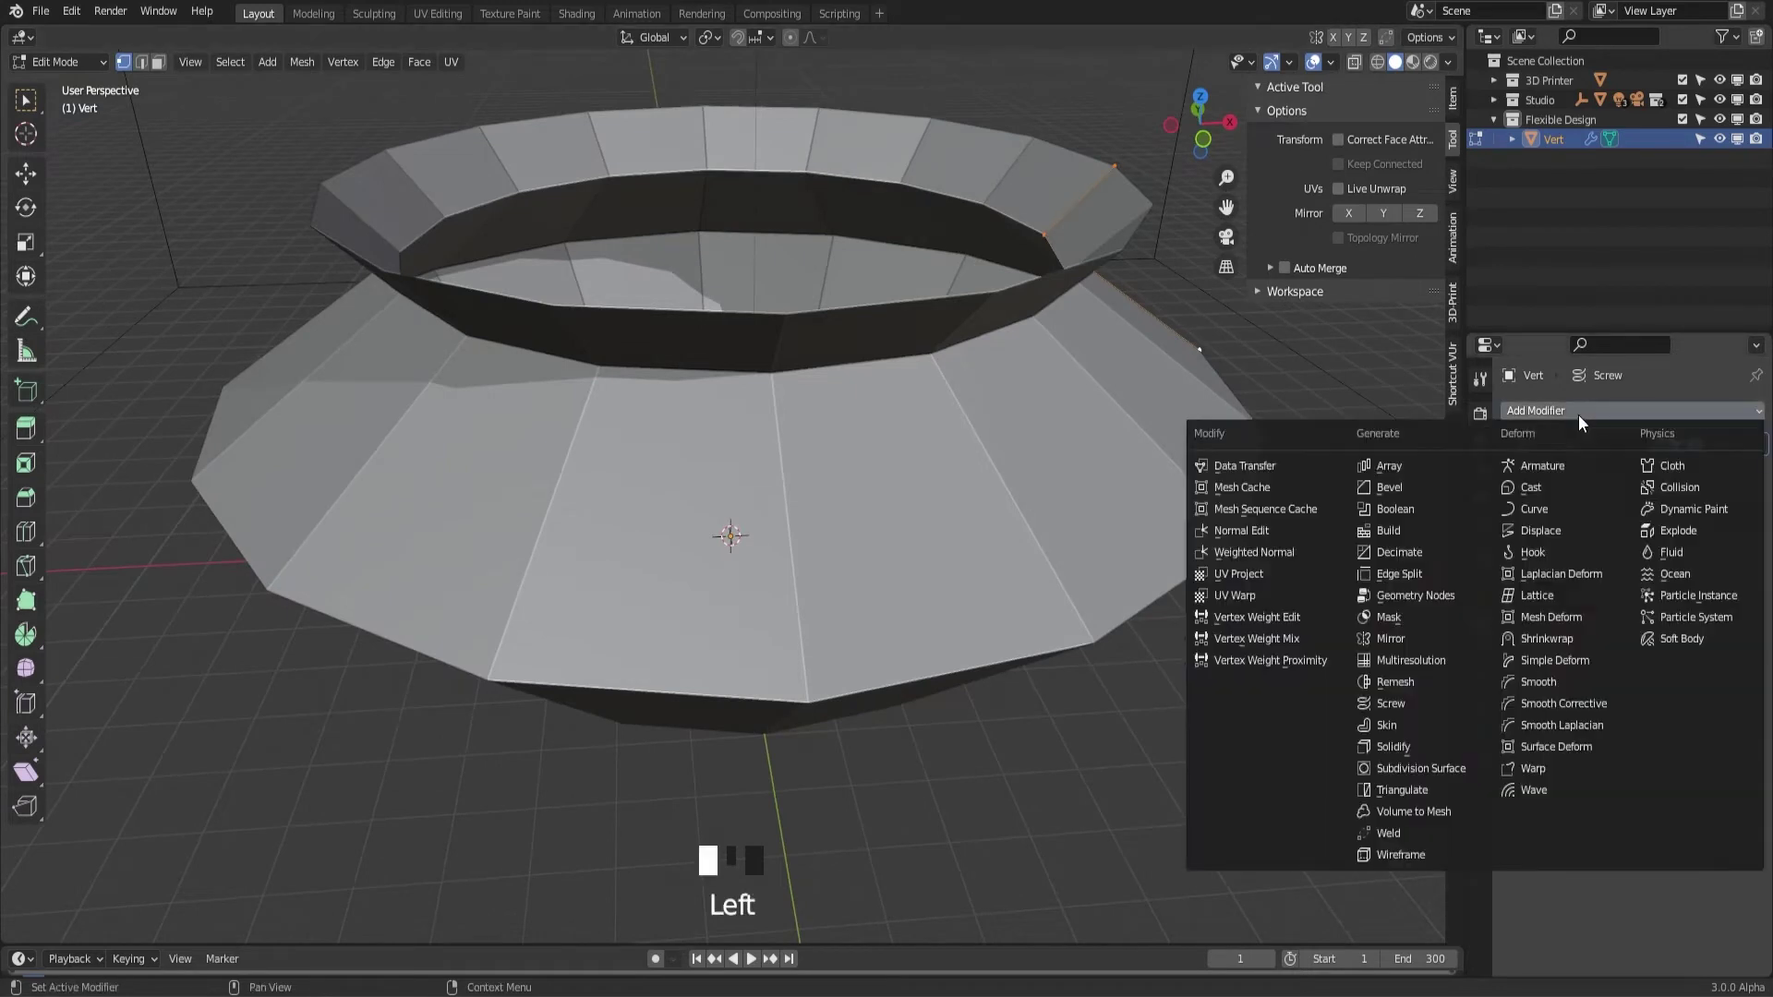
{"action": "left_click", "coordinate": [1387, 750]}
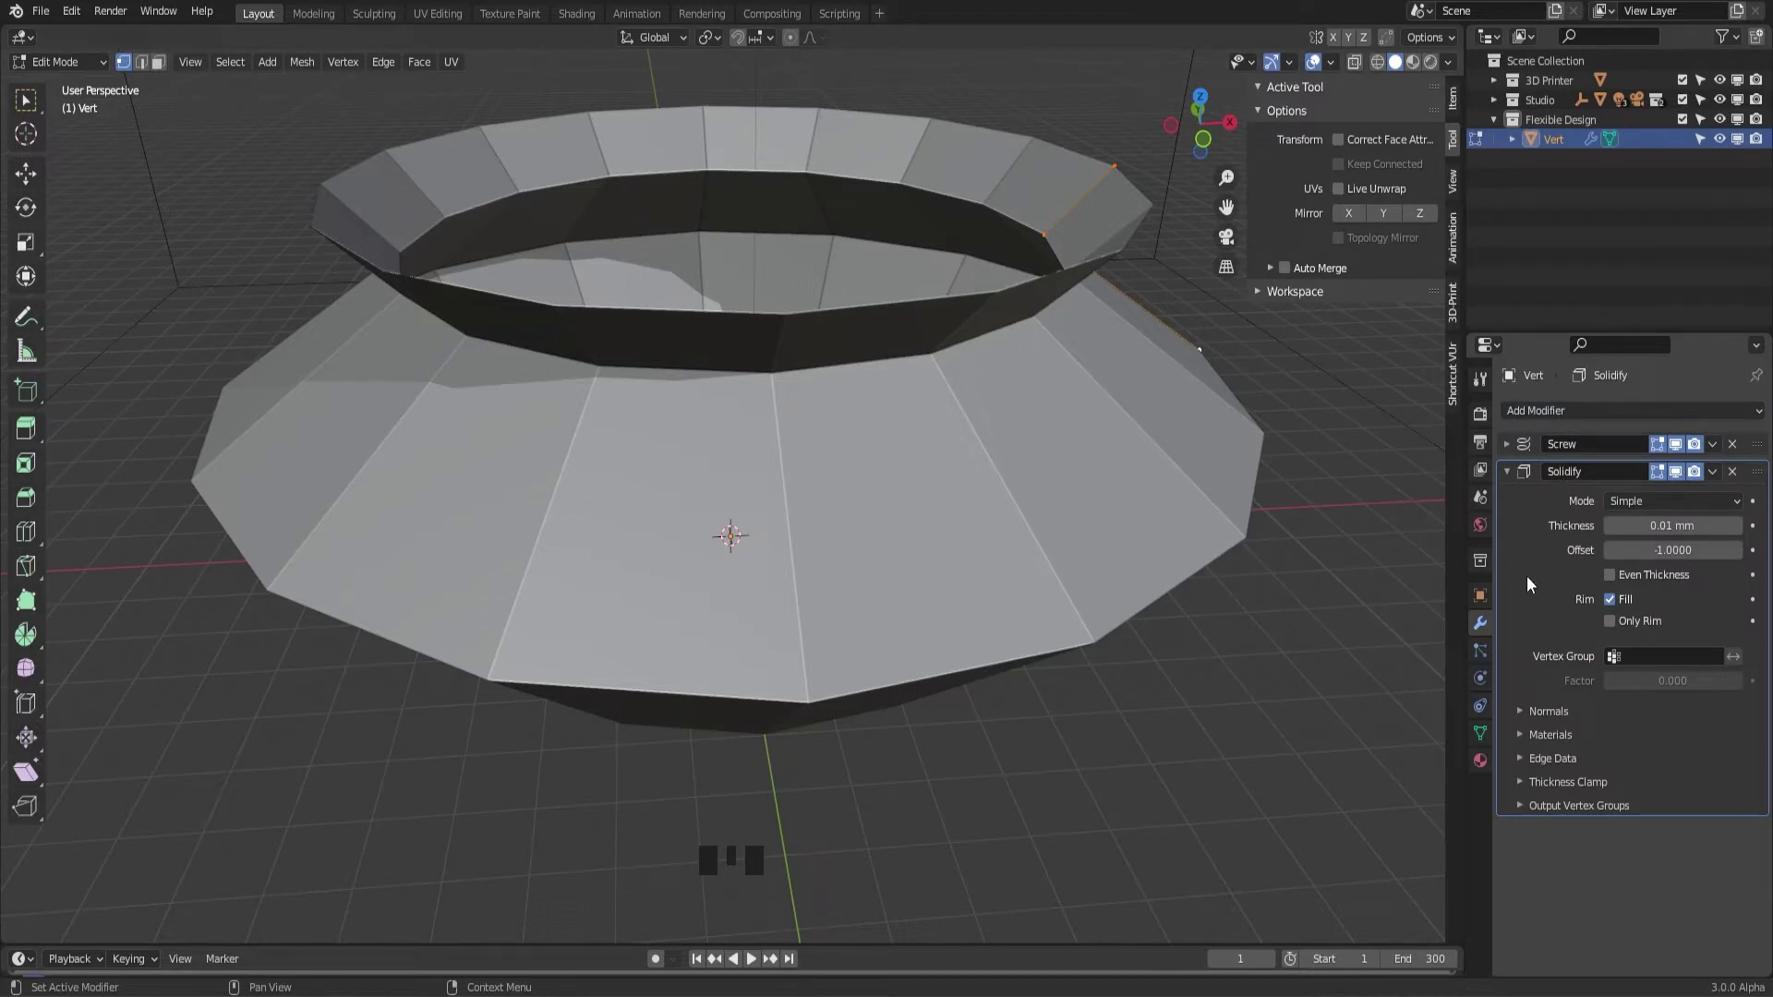
{"action": "middle_click_drag", "start_coordinate": [1275, 487], "coordinate": [1339, 489]}
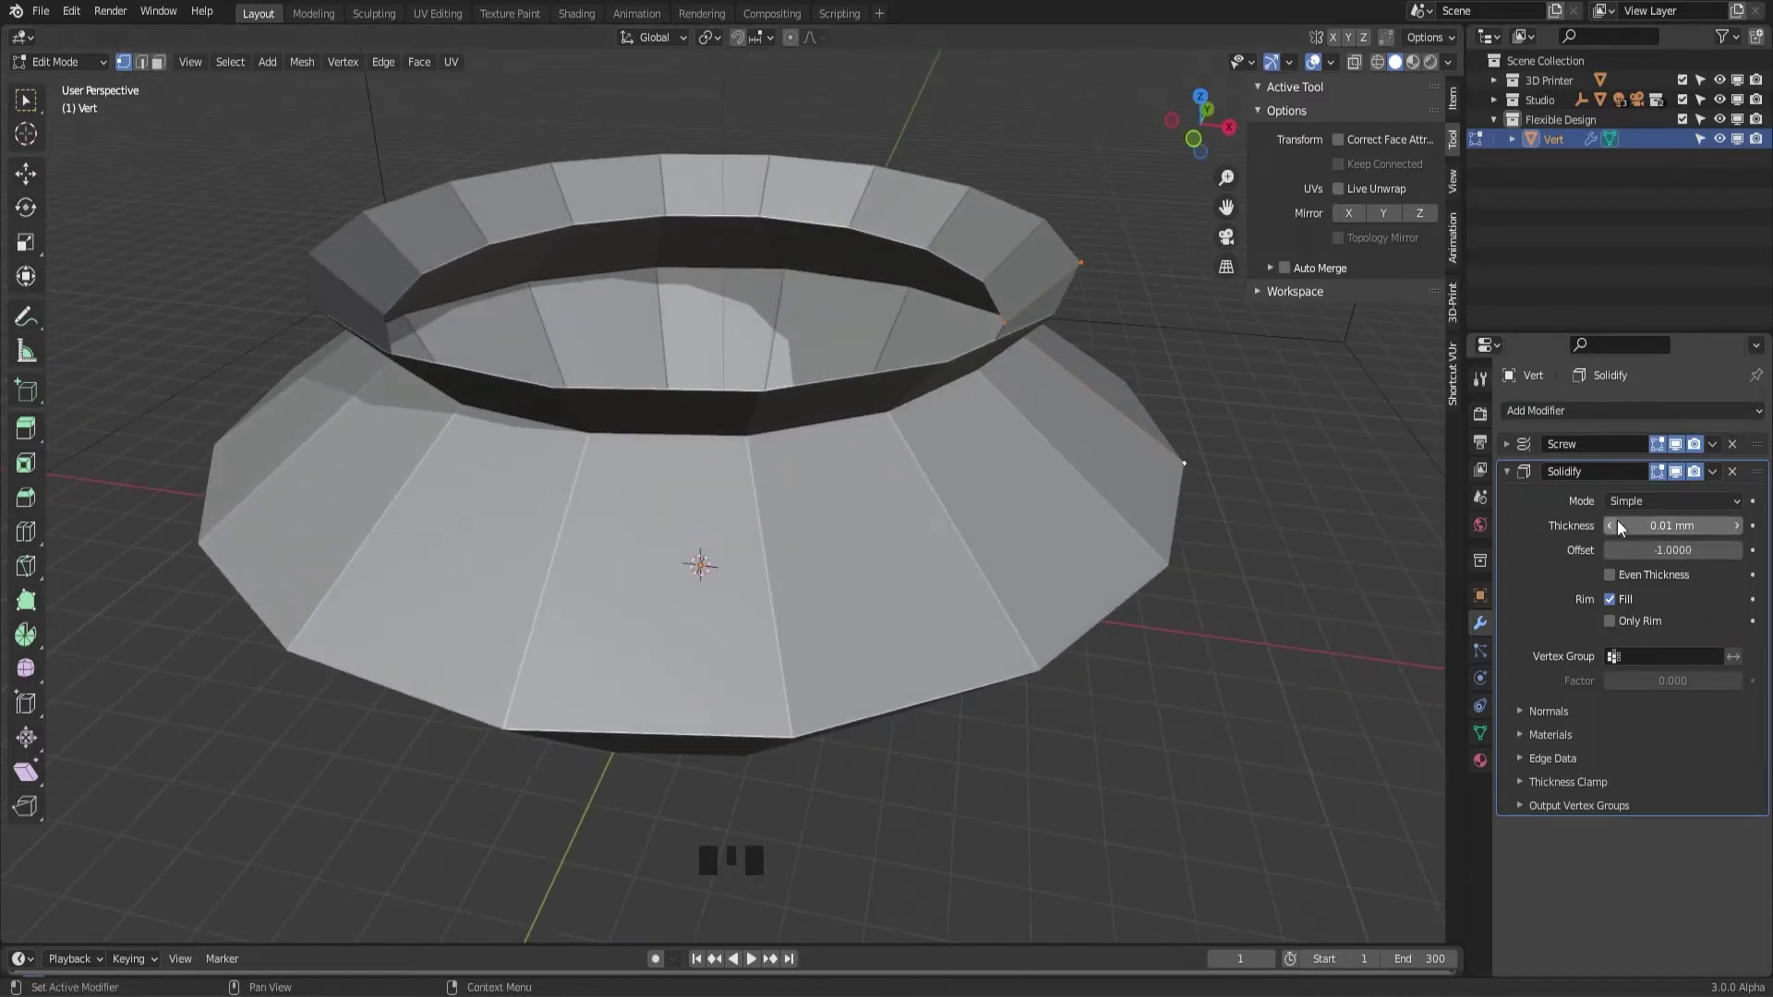
{"action": "left_click", "coordinate": [1651, 527]}
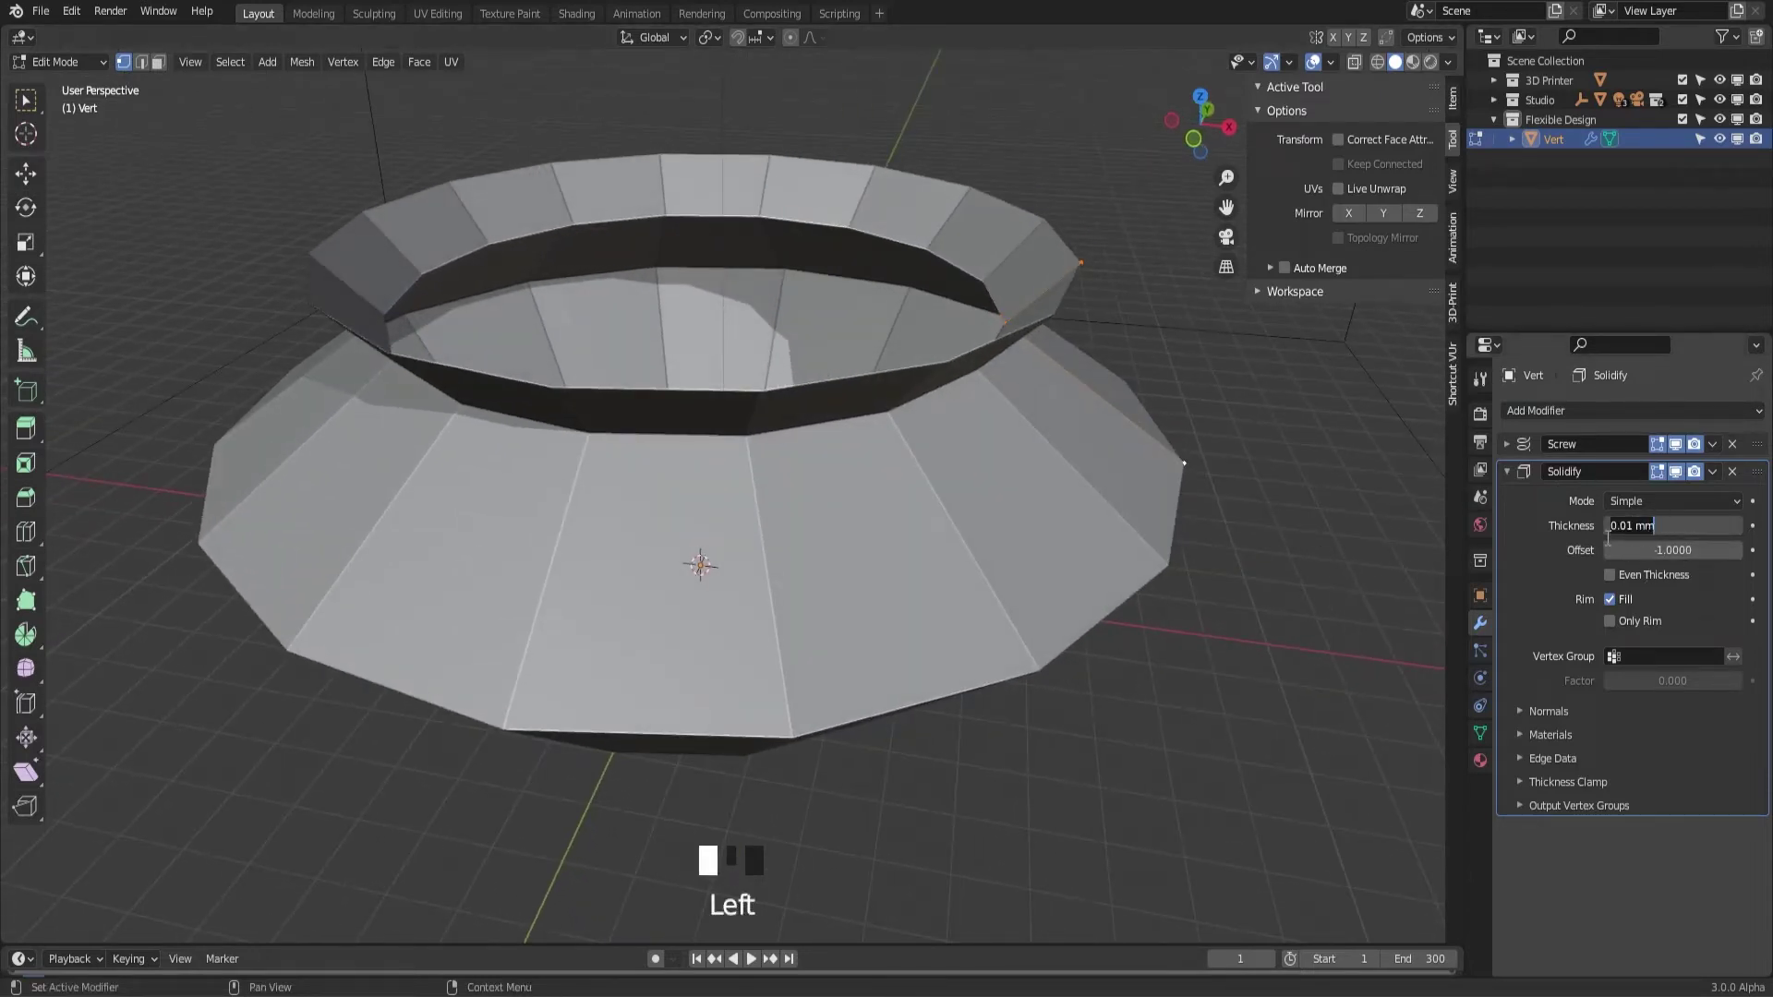
{"action": "type", "text": "1"}
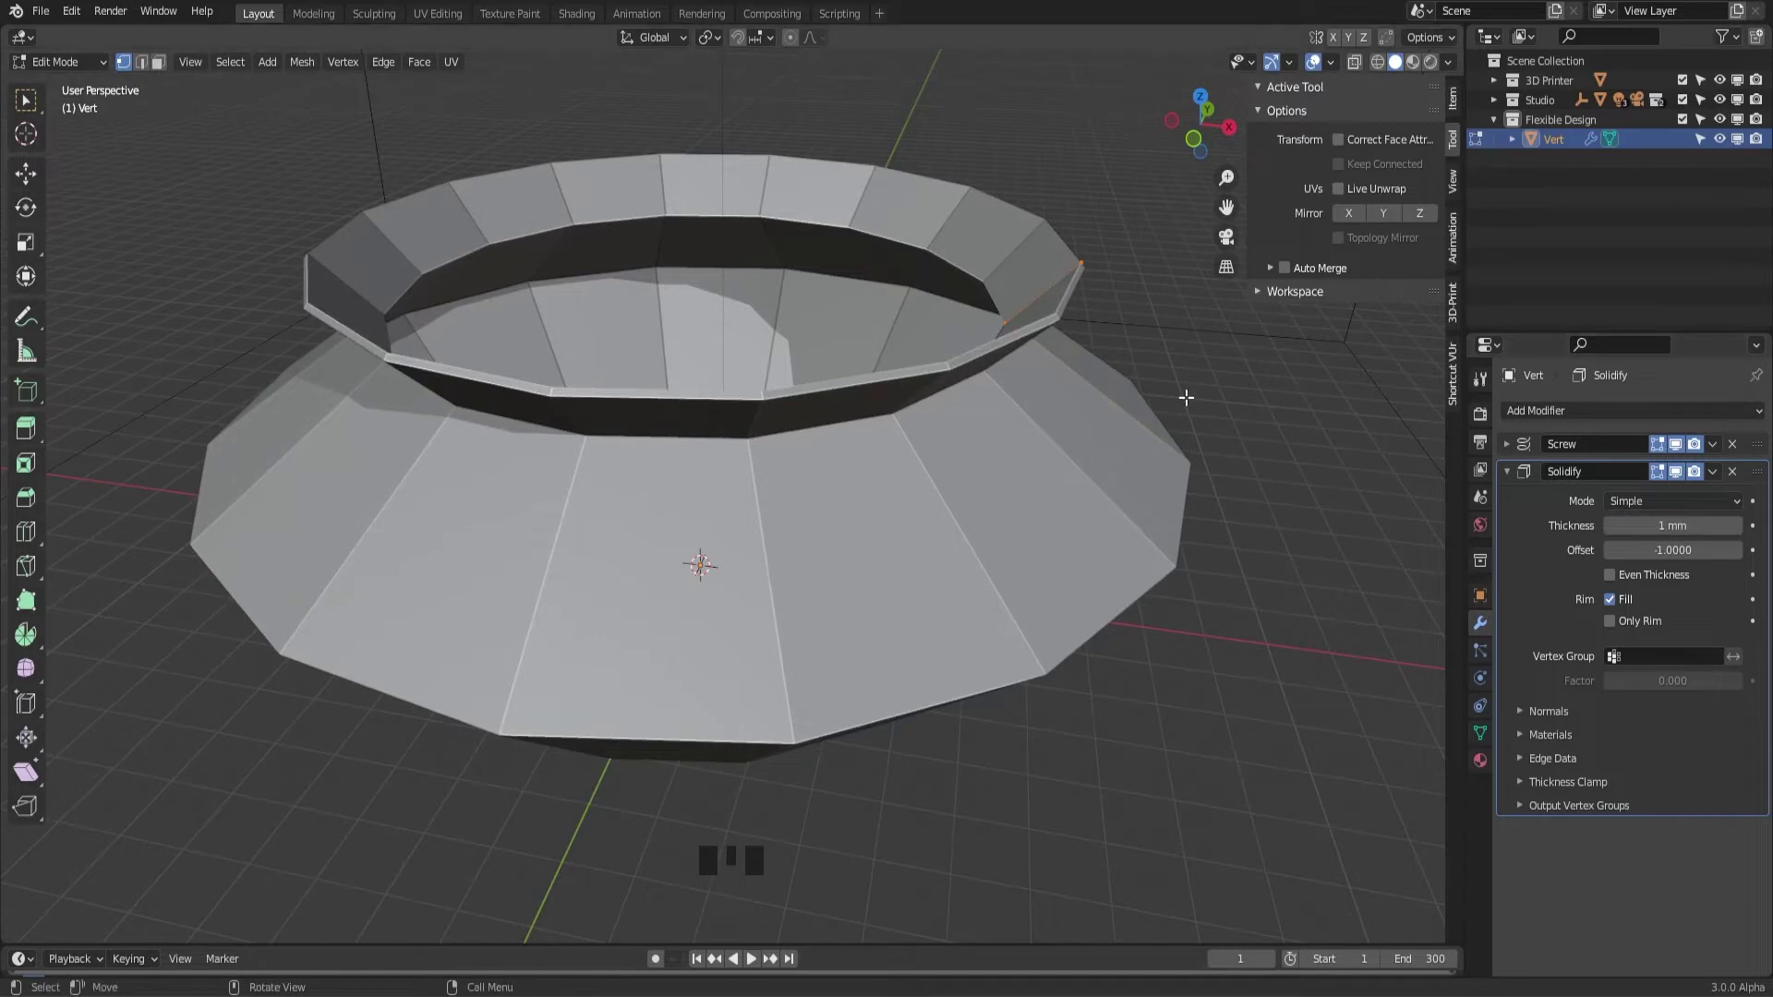
{"action": "left_click_drag", "start_coordinate": [1057, 311], "coordinate": [1053, 308]}
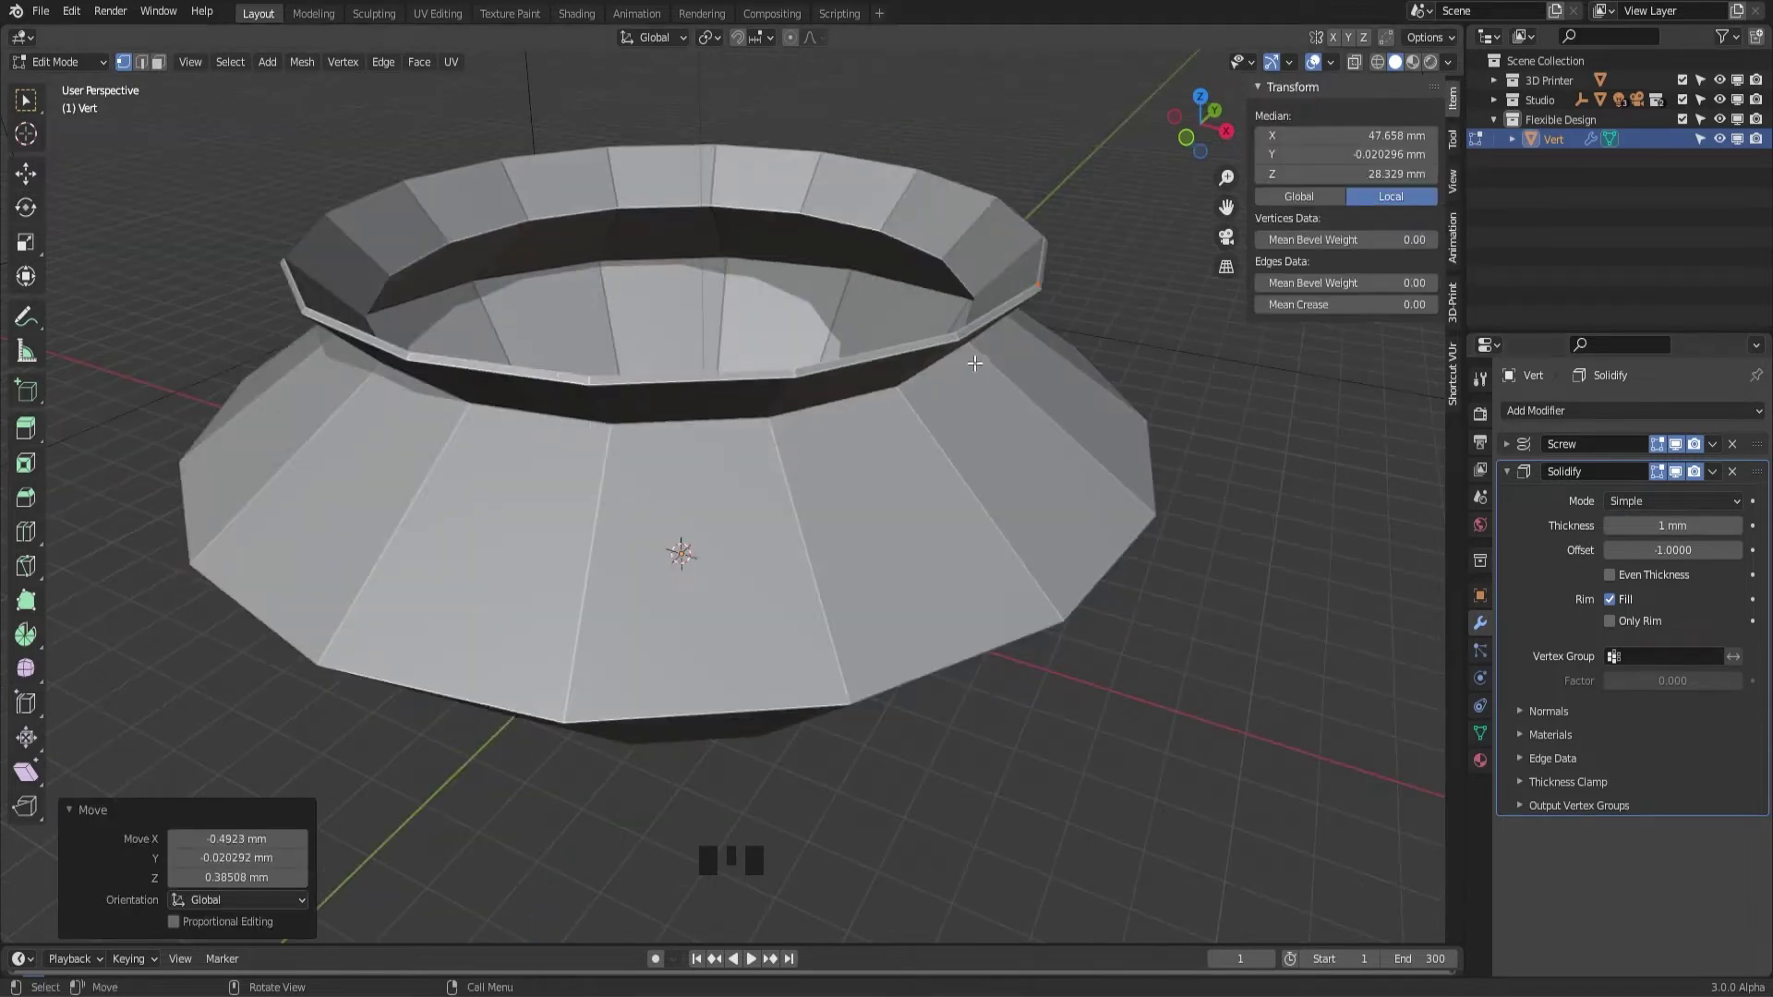
Leave Edit Mode and run all the 3D-Print checks on the pot
{"action": "key", "text": "Tab"}
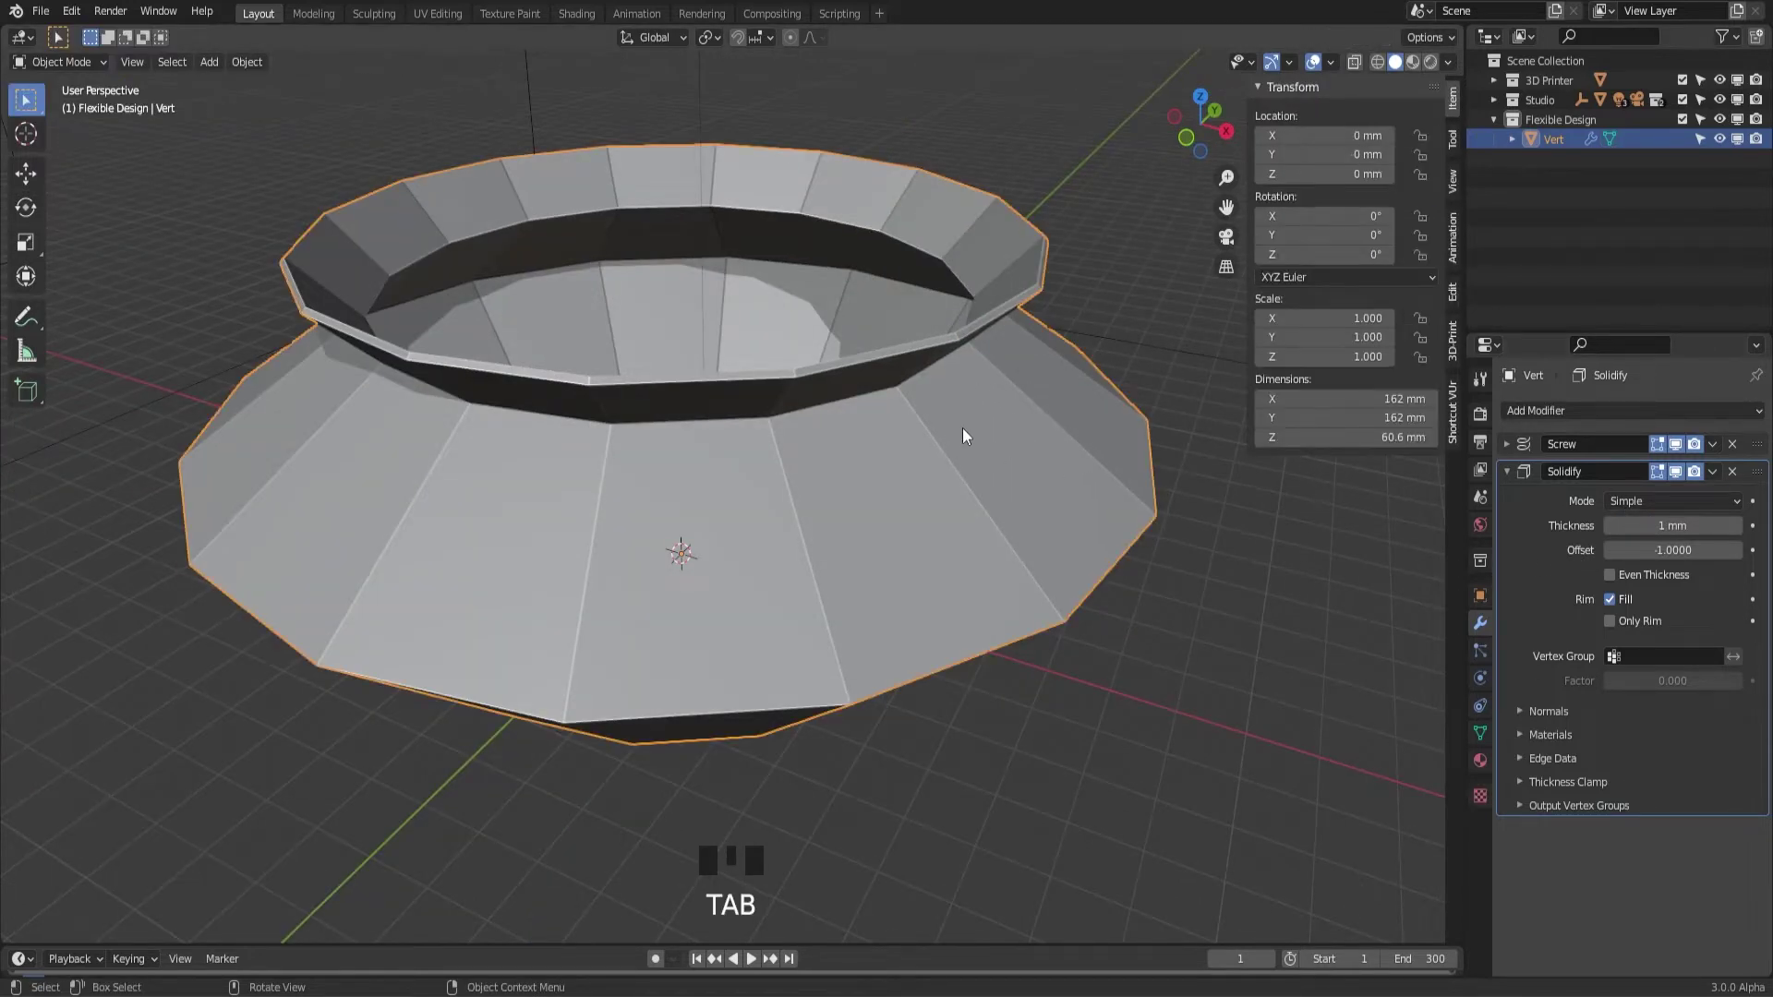
{"action": "left_click", "coordinate": [1454, 341]}
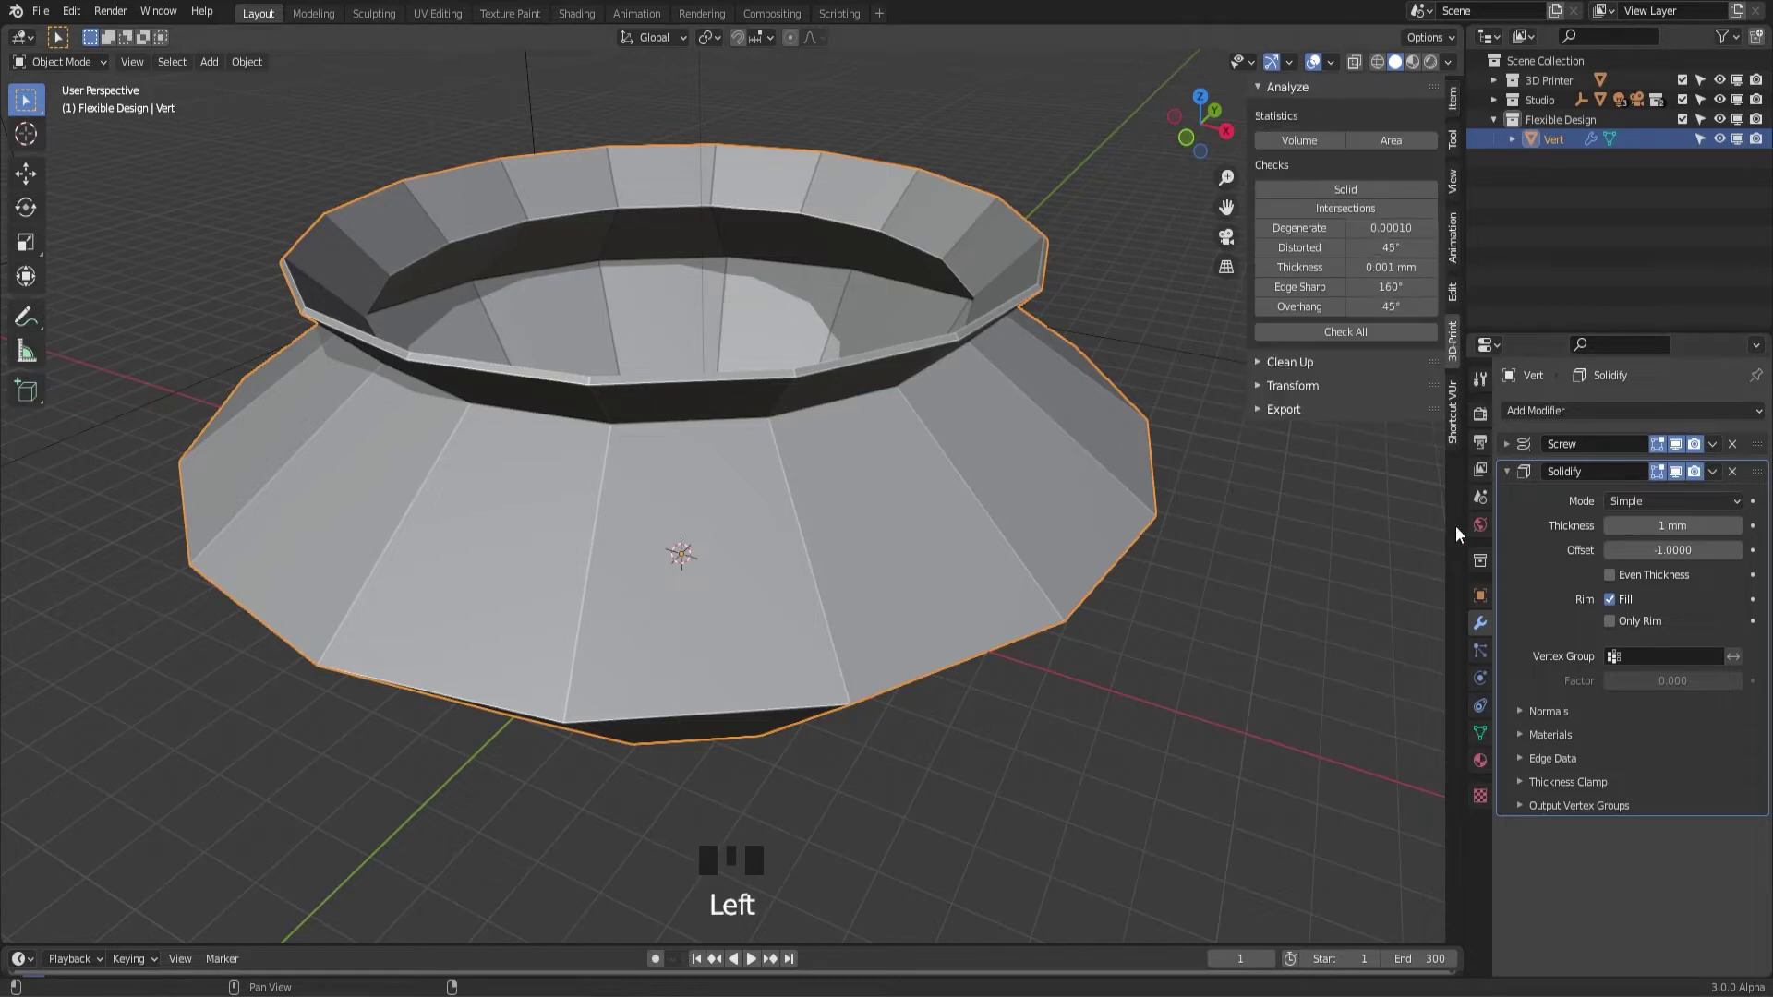
{"action": "left_click", "coordinate": [1316, 338]}
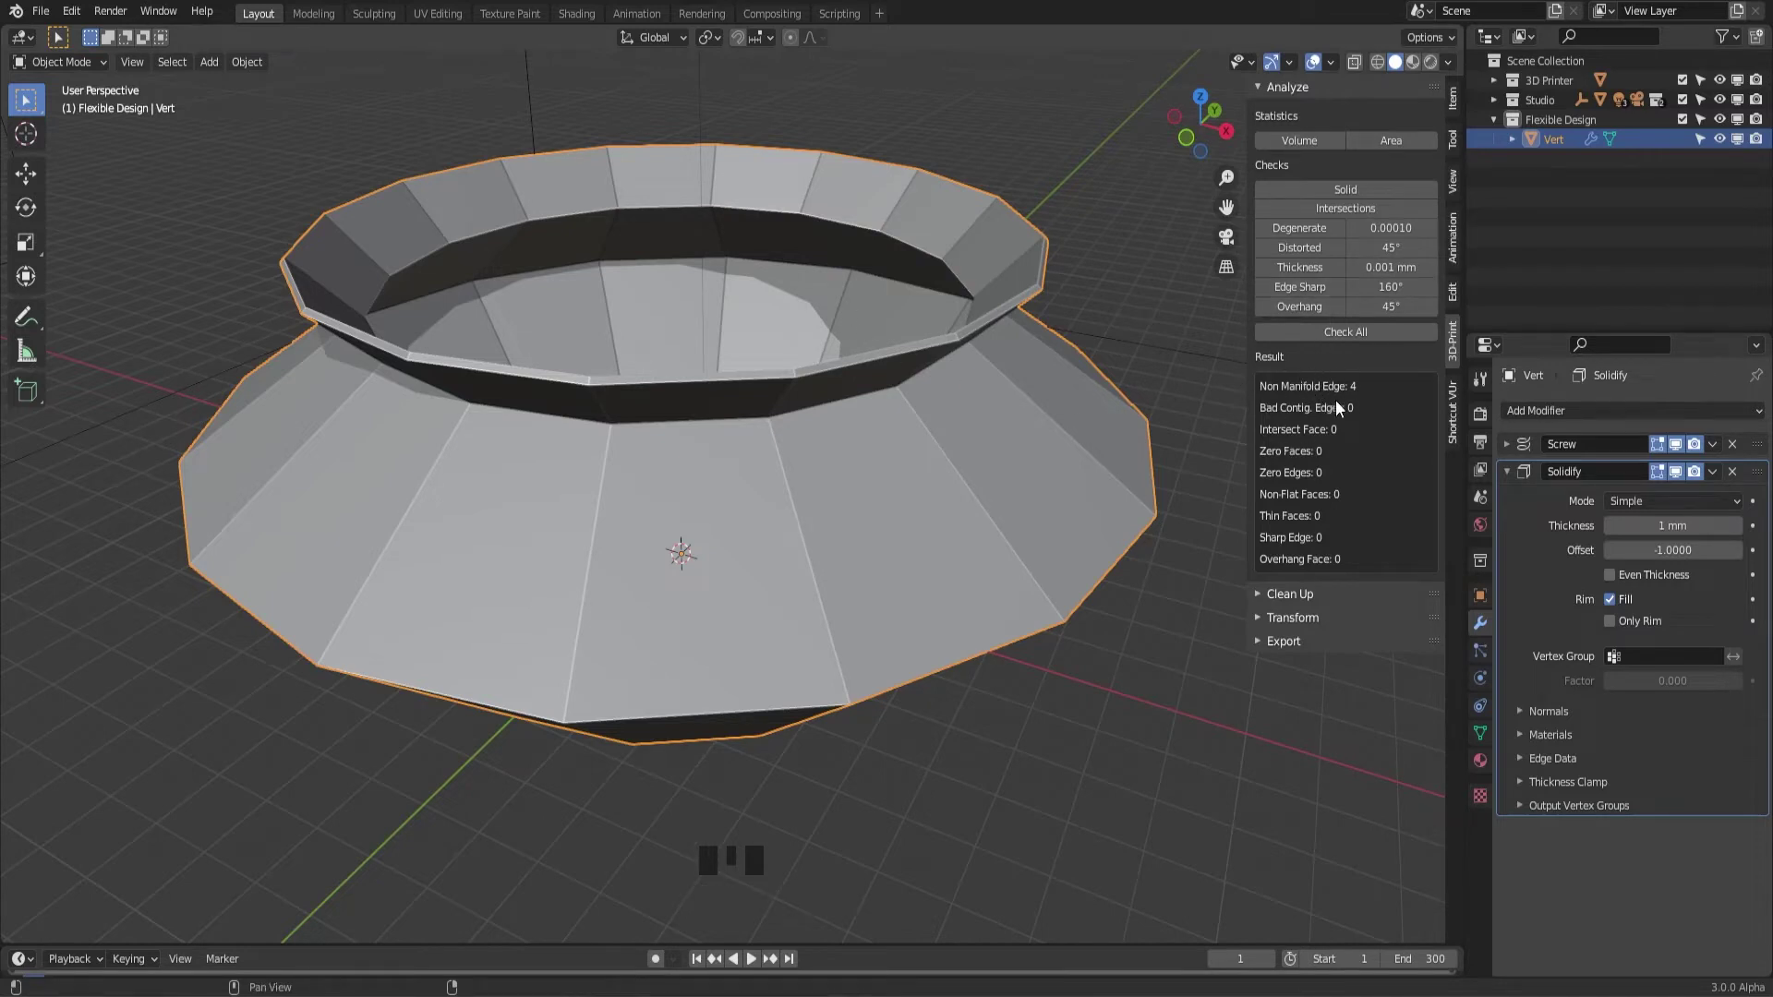
Return to Edit Mode, select the reported non-manifold edges and examine where they lie on the pot's profile
{"action": "key", "text": "Tab"}
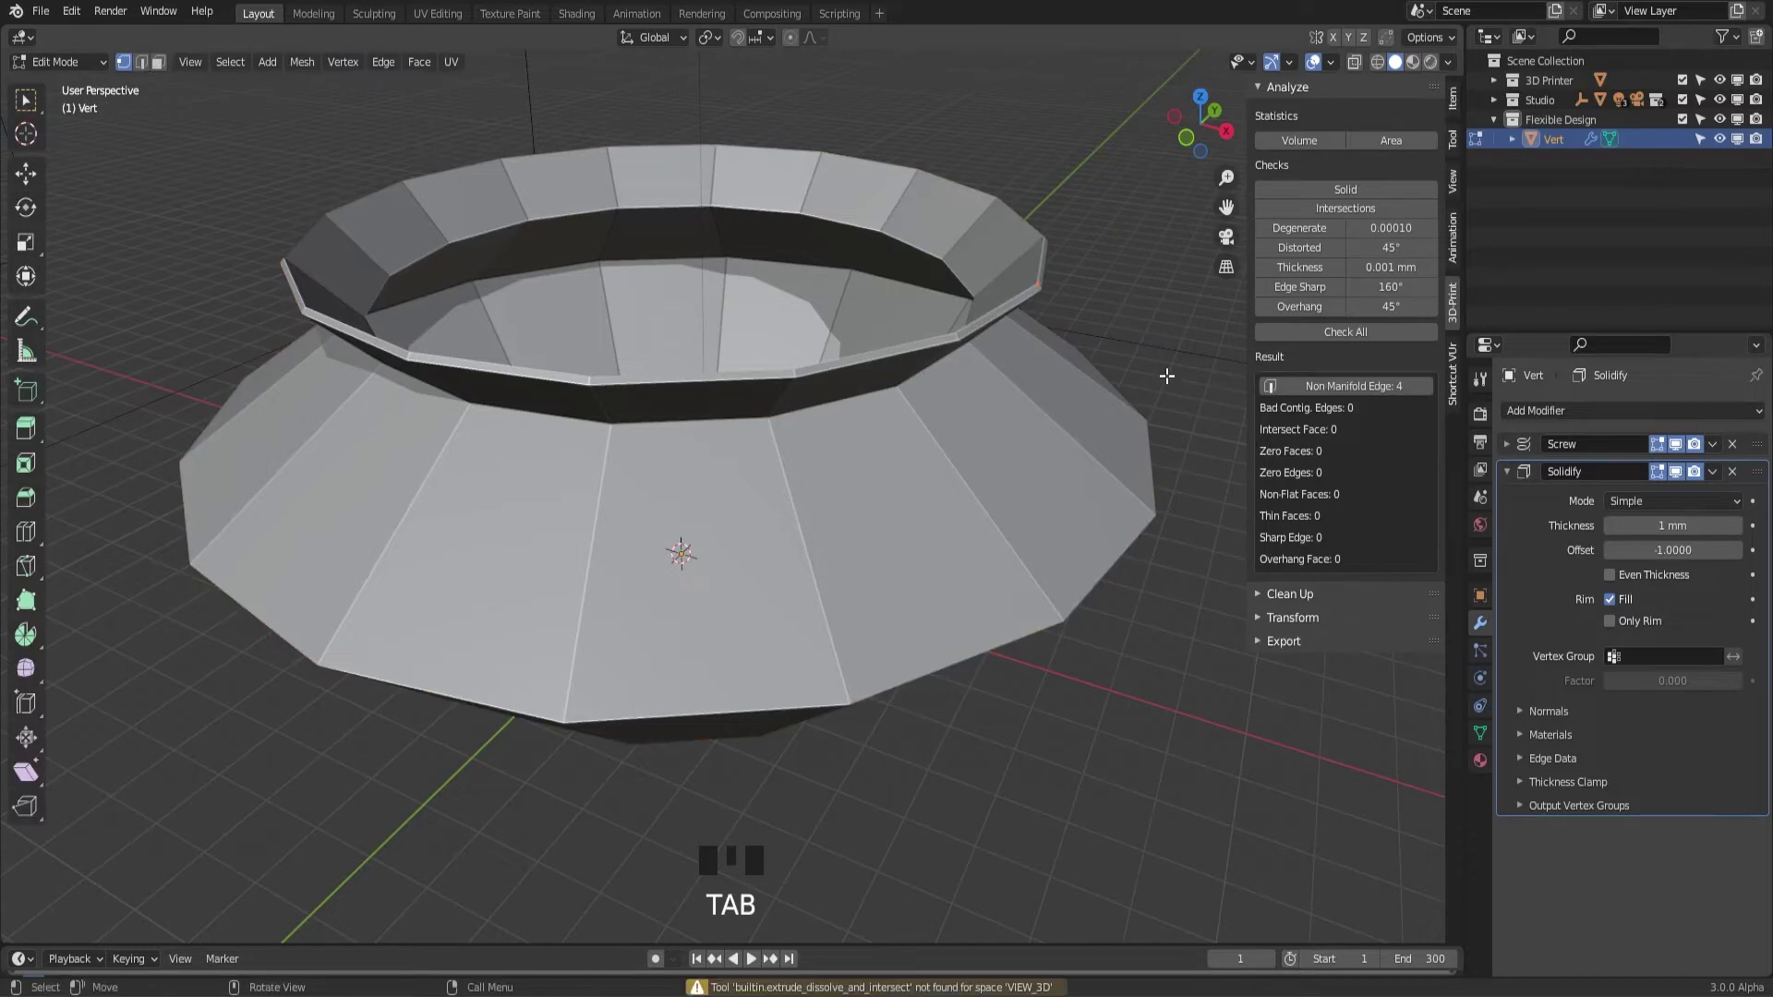
{"action": "left_click", "coordinate": [1359, 386]}
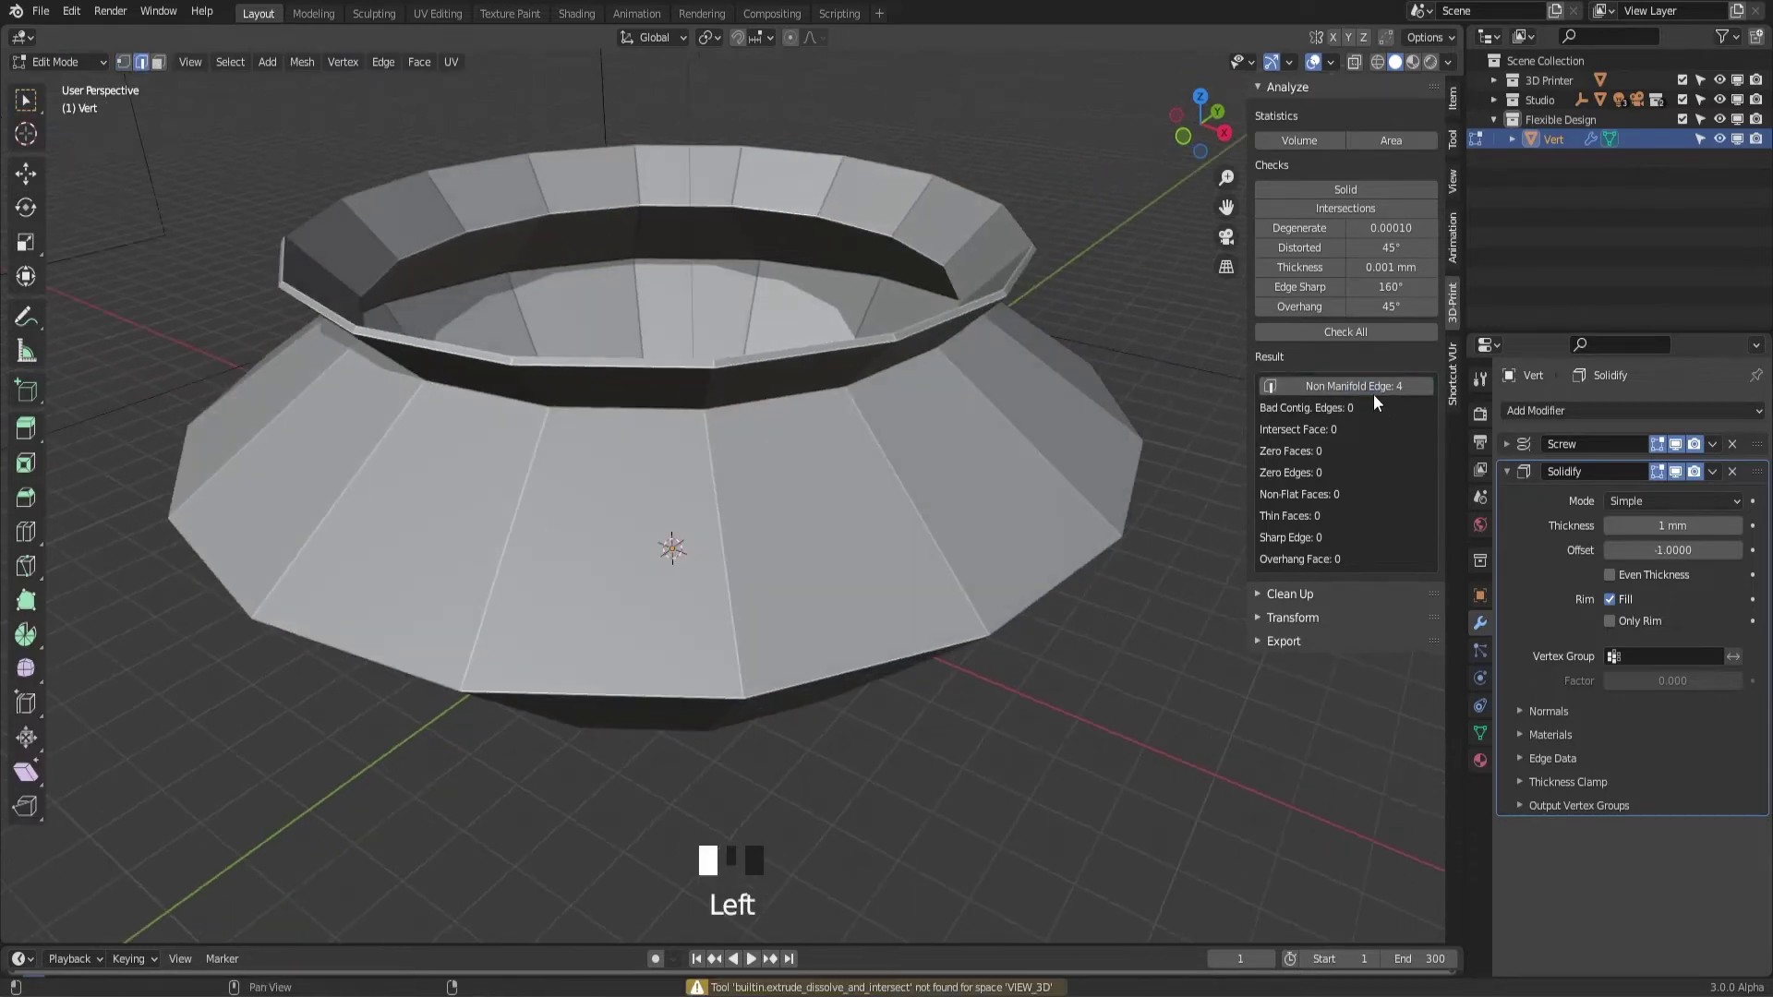
{"action": "double_click", "coordinate": [1359, 385]}
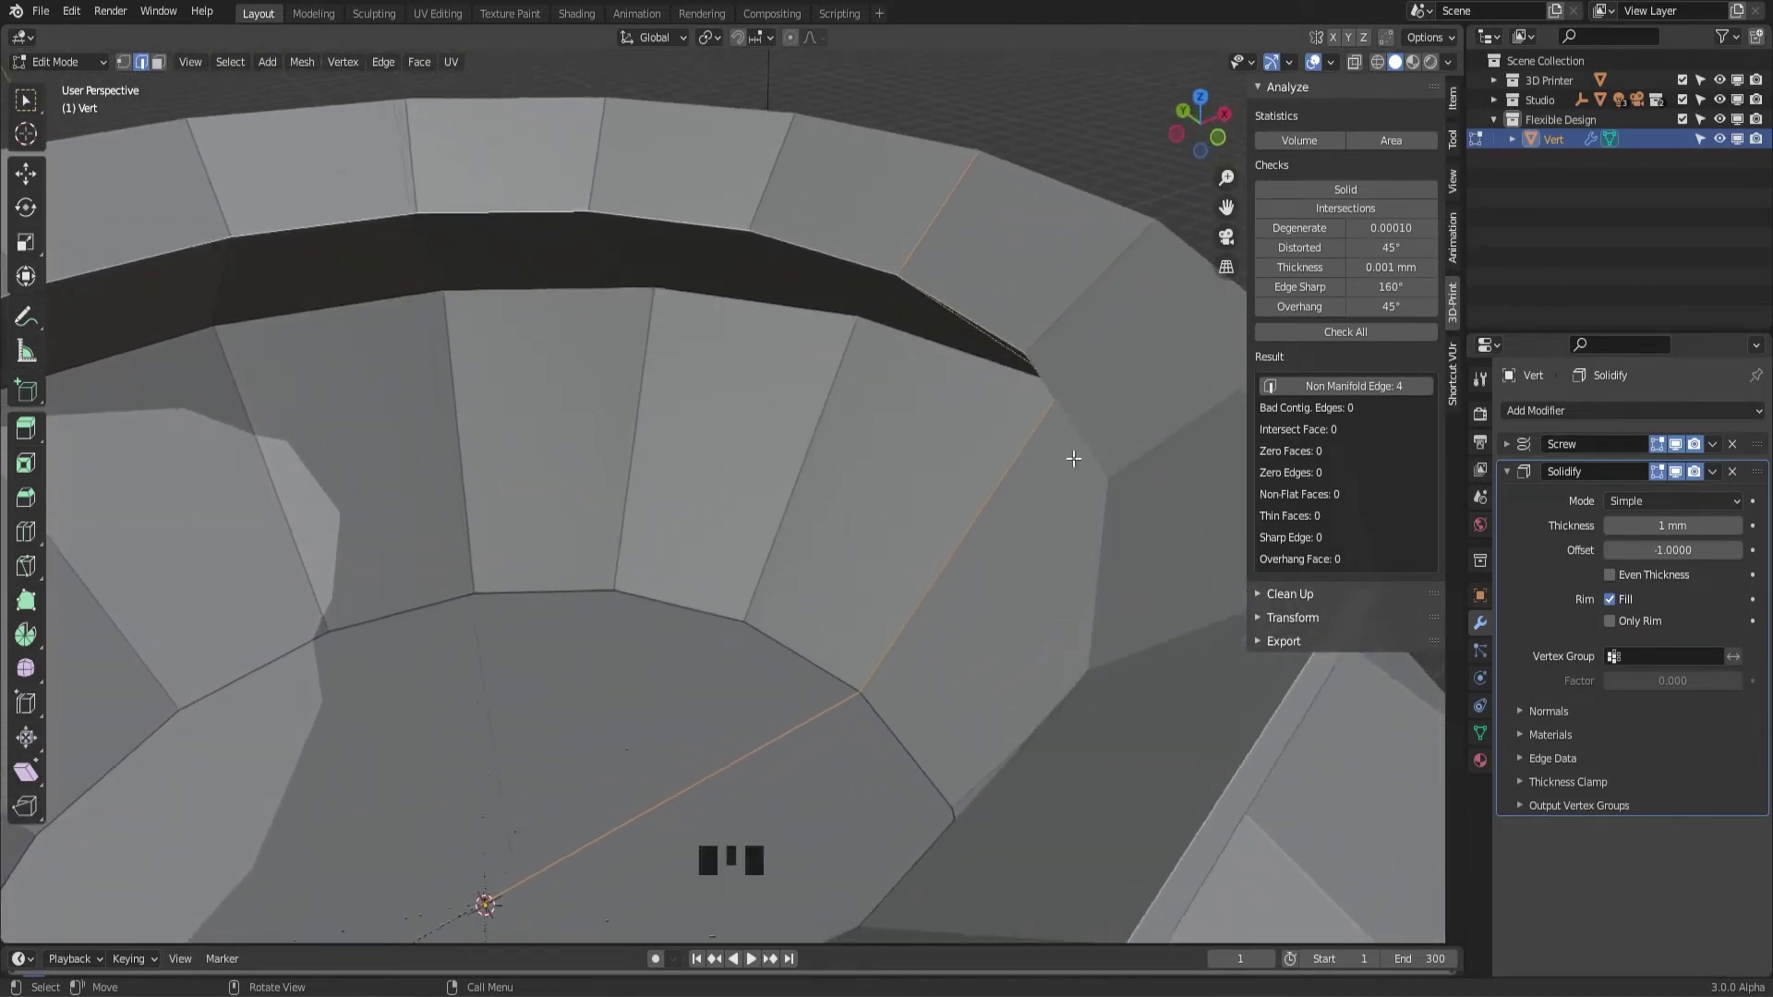
{"action": "middle_click_drag", "start_coordinate": [1073, 459], "coordinate": [1040, 374]}
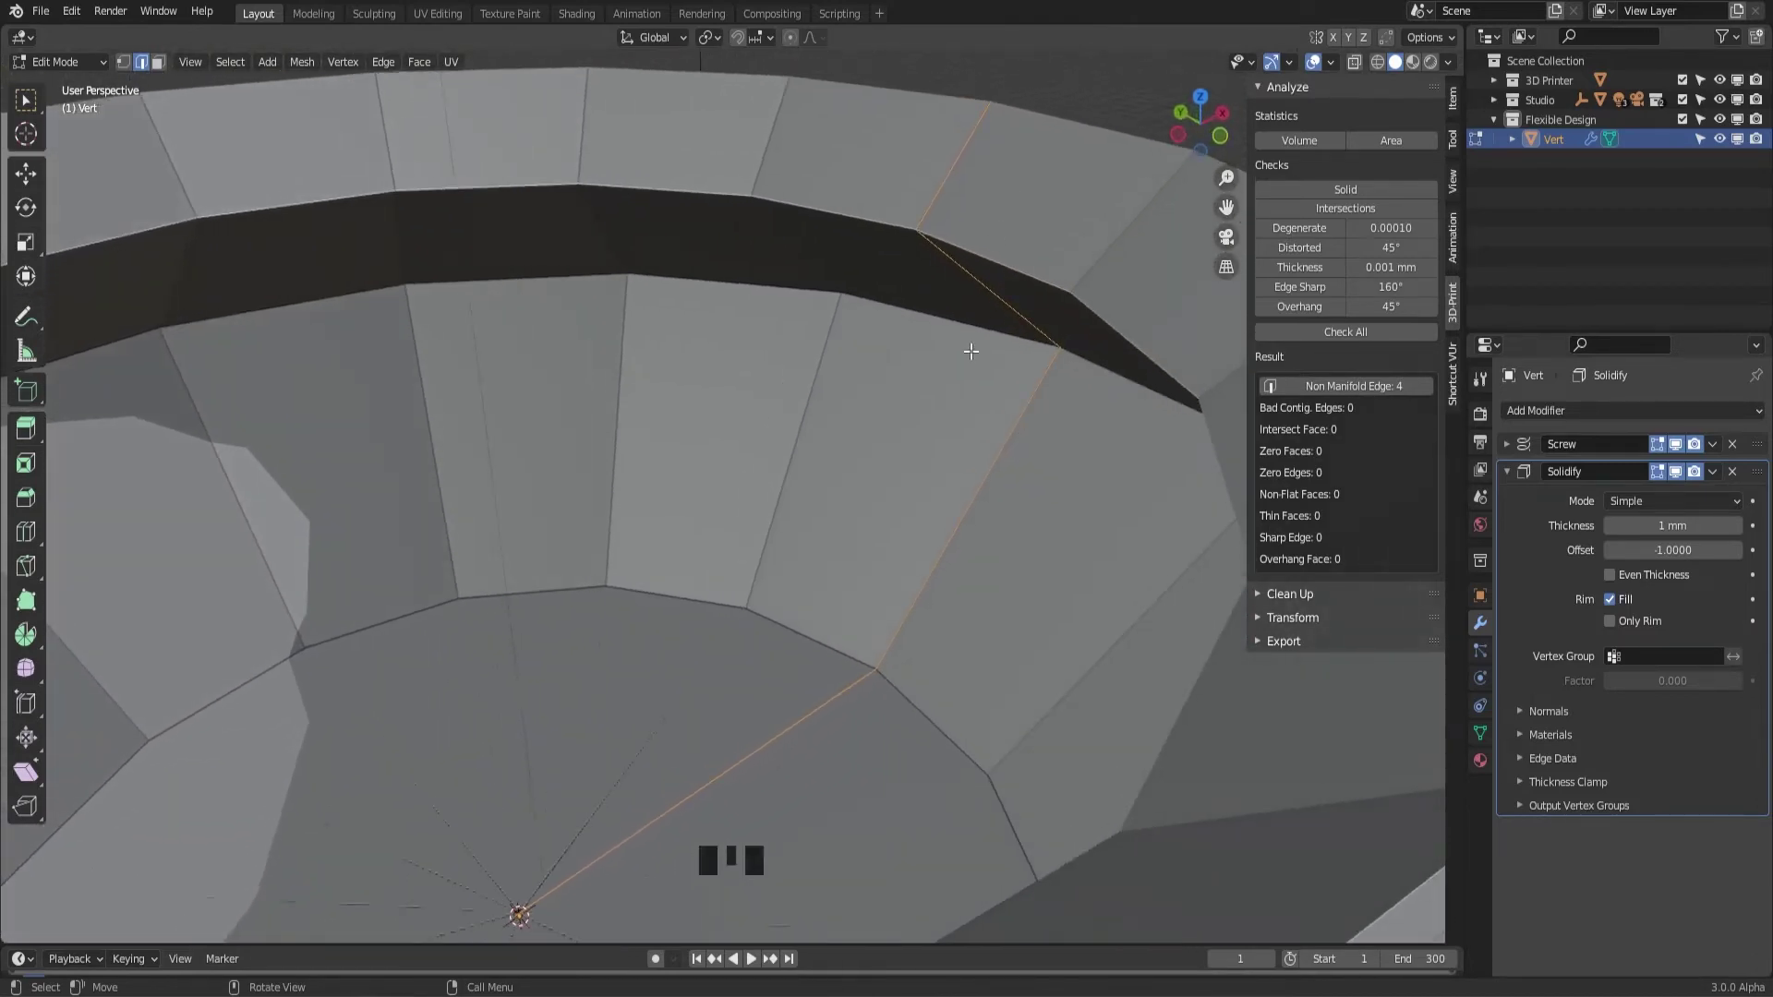
{"action": "middle_click_drag", "start_coordinate": [1221, 525], "coordinate": [1155, 469]}
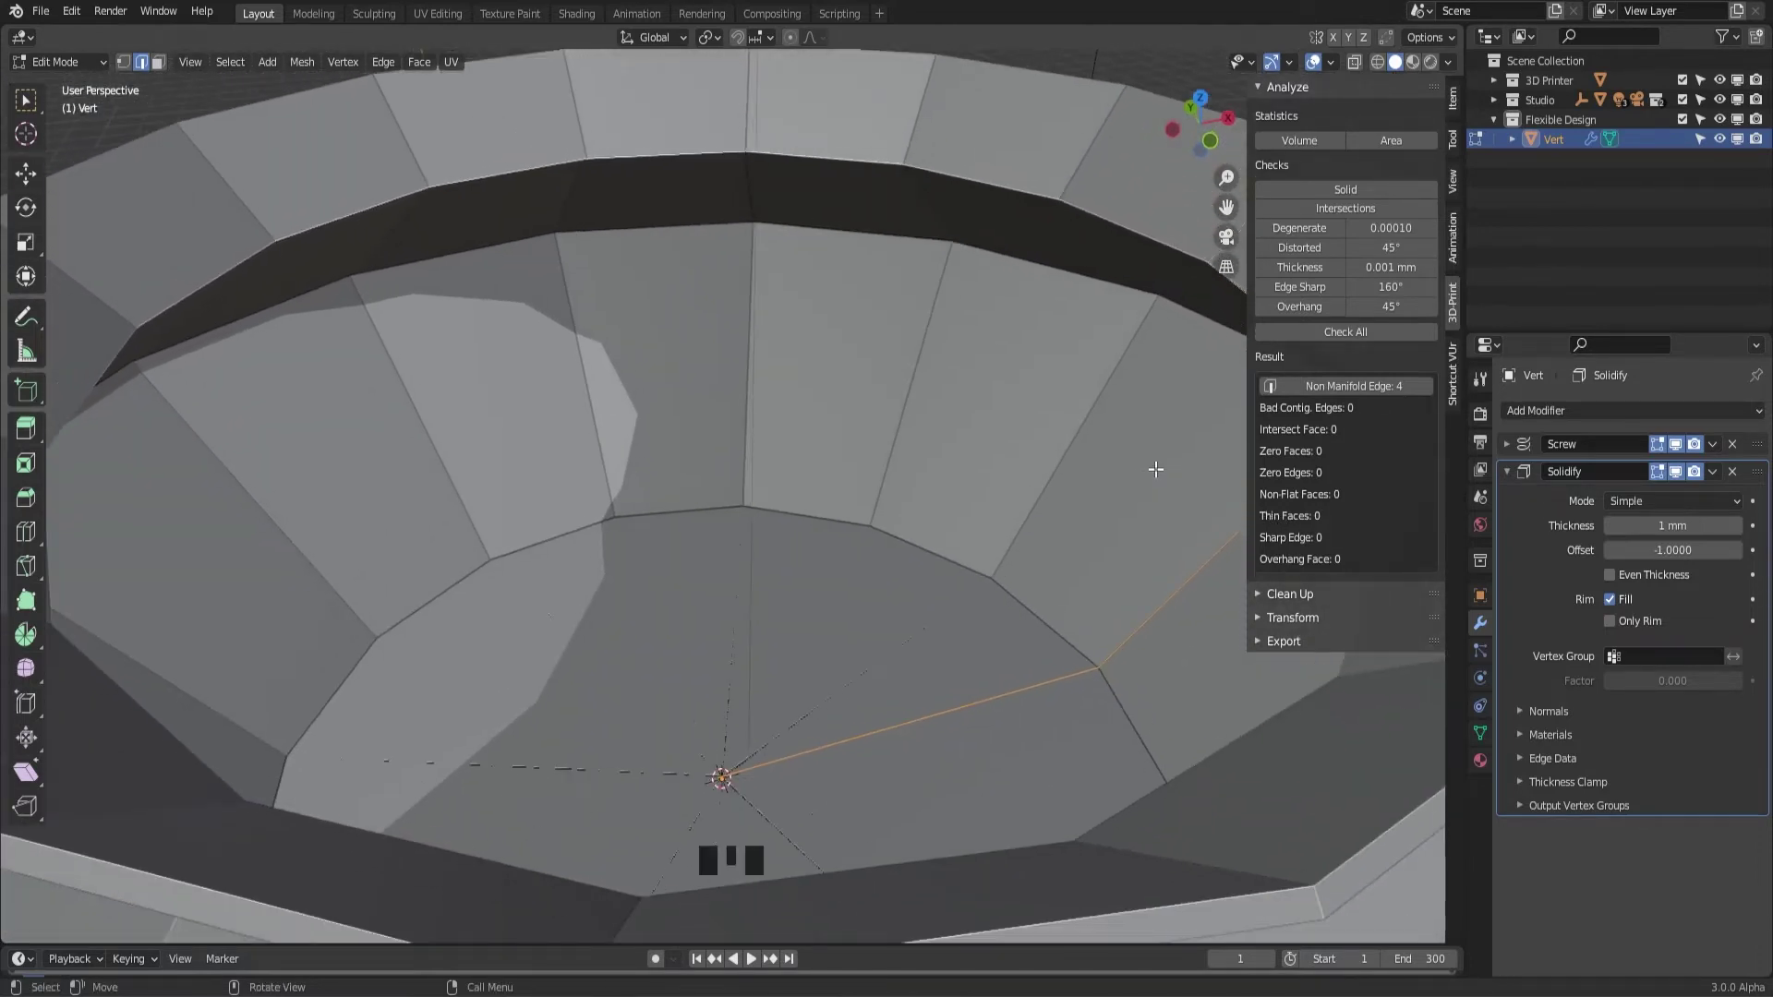
{"action": "scroll", "coordinate": [1163, 388], "scroll_direction": "down", "scroll_amount": 5}
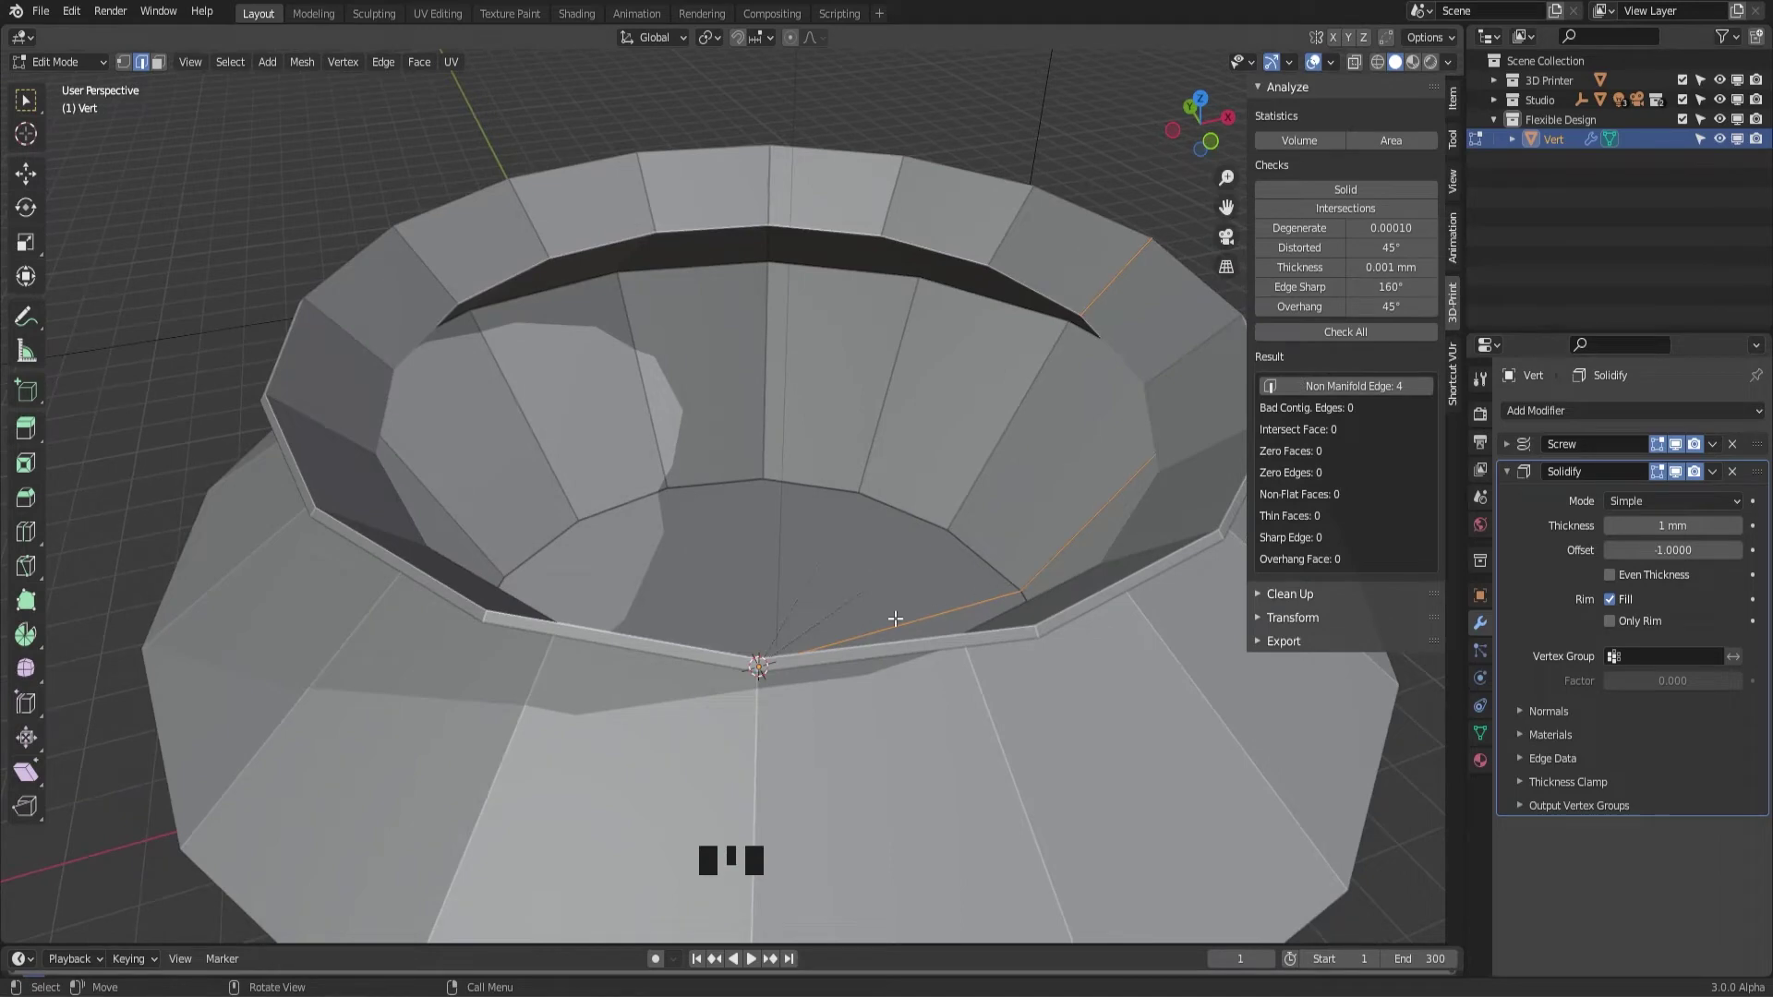
Review the Screw modifier's settings, collapse the Screw and Solidify settings, and look at the Screw modifier's extra options
{"action": "left_click", "coordinate": [1505, 446]}
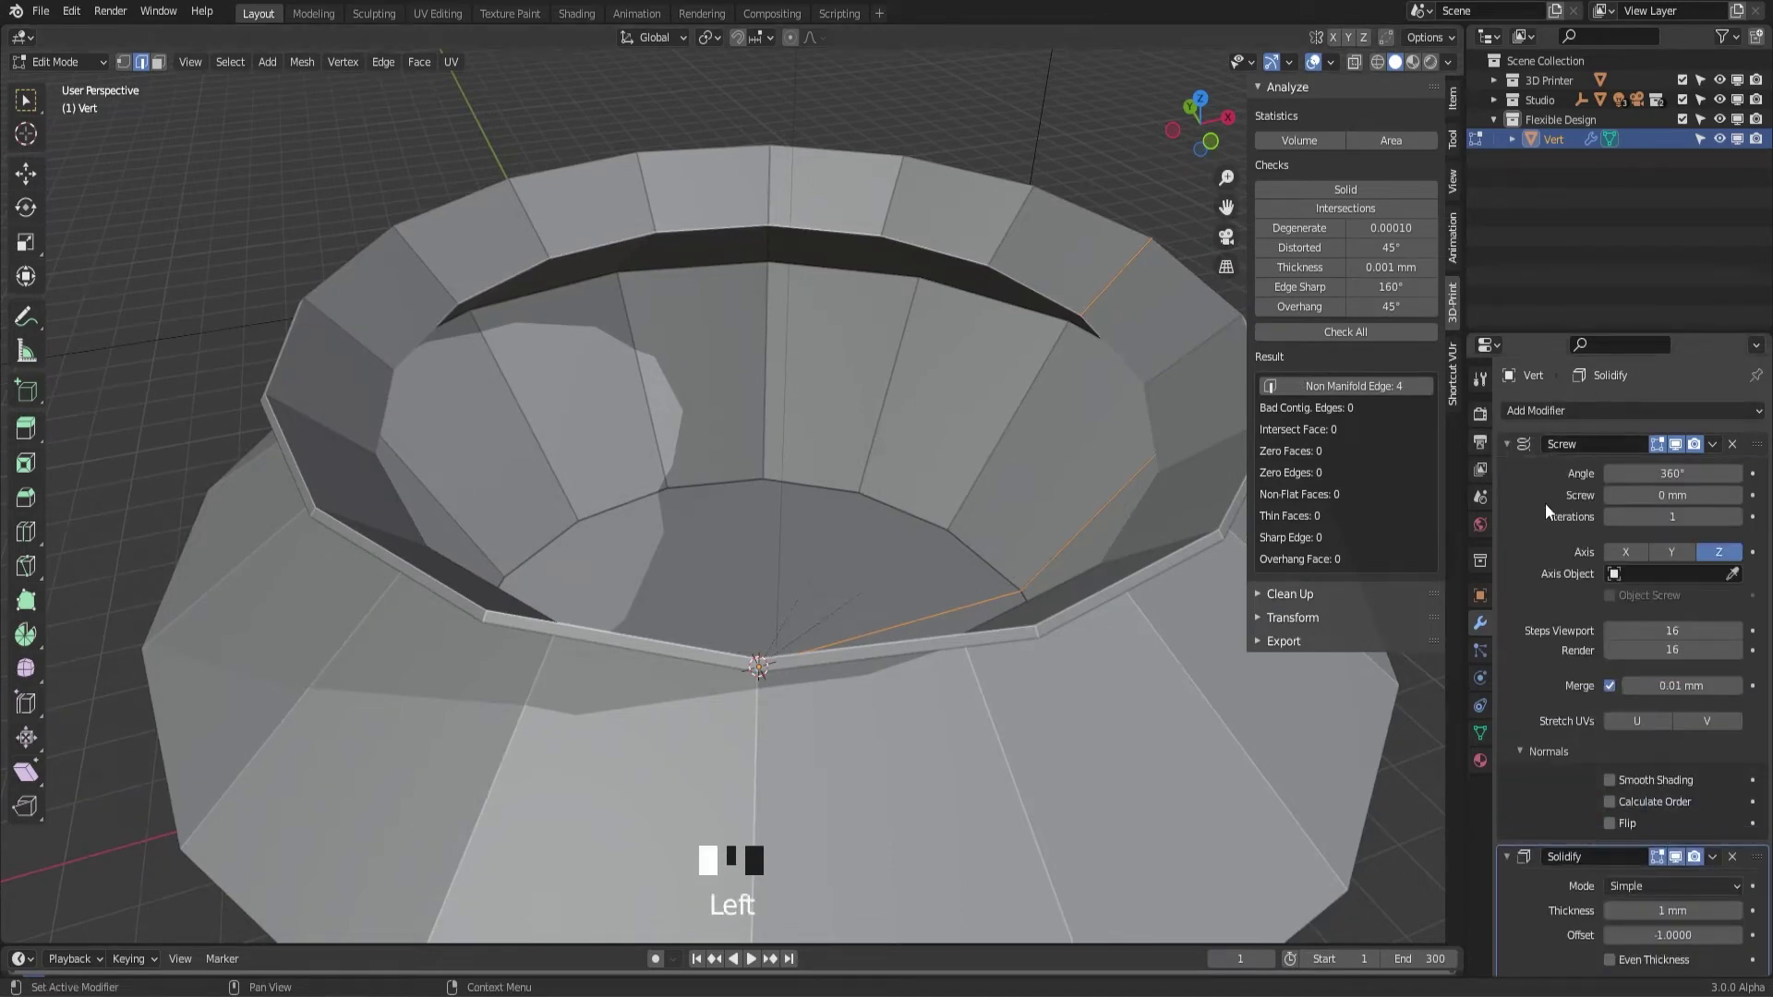
{"action": "left_click", "coordinate": [1505, 446]}
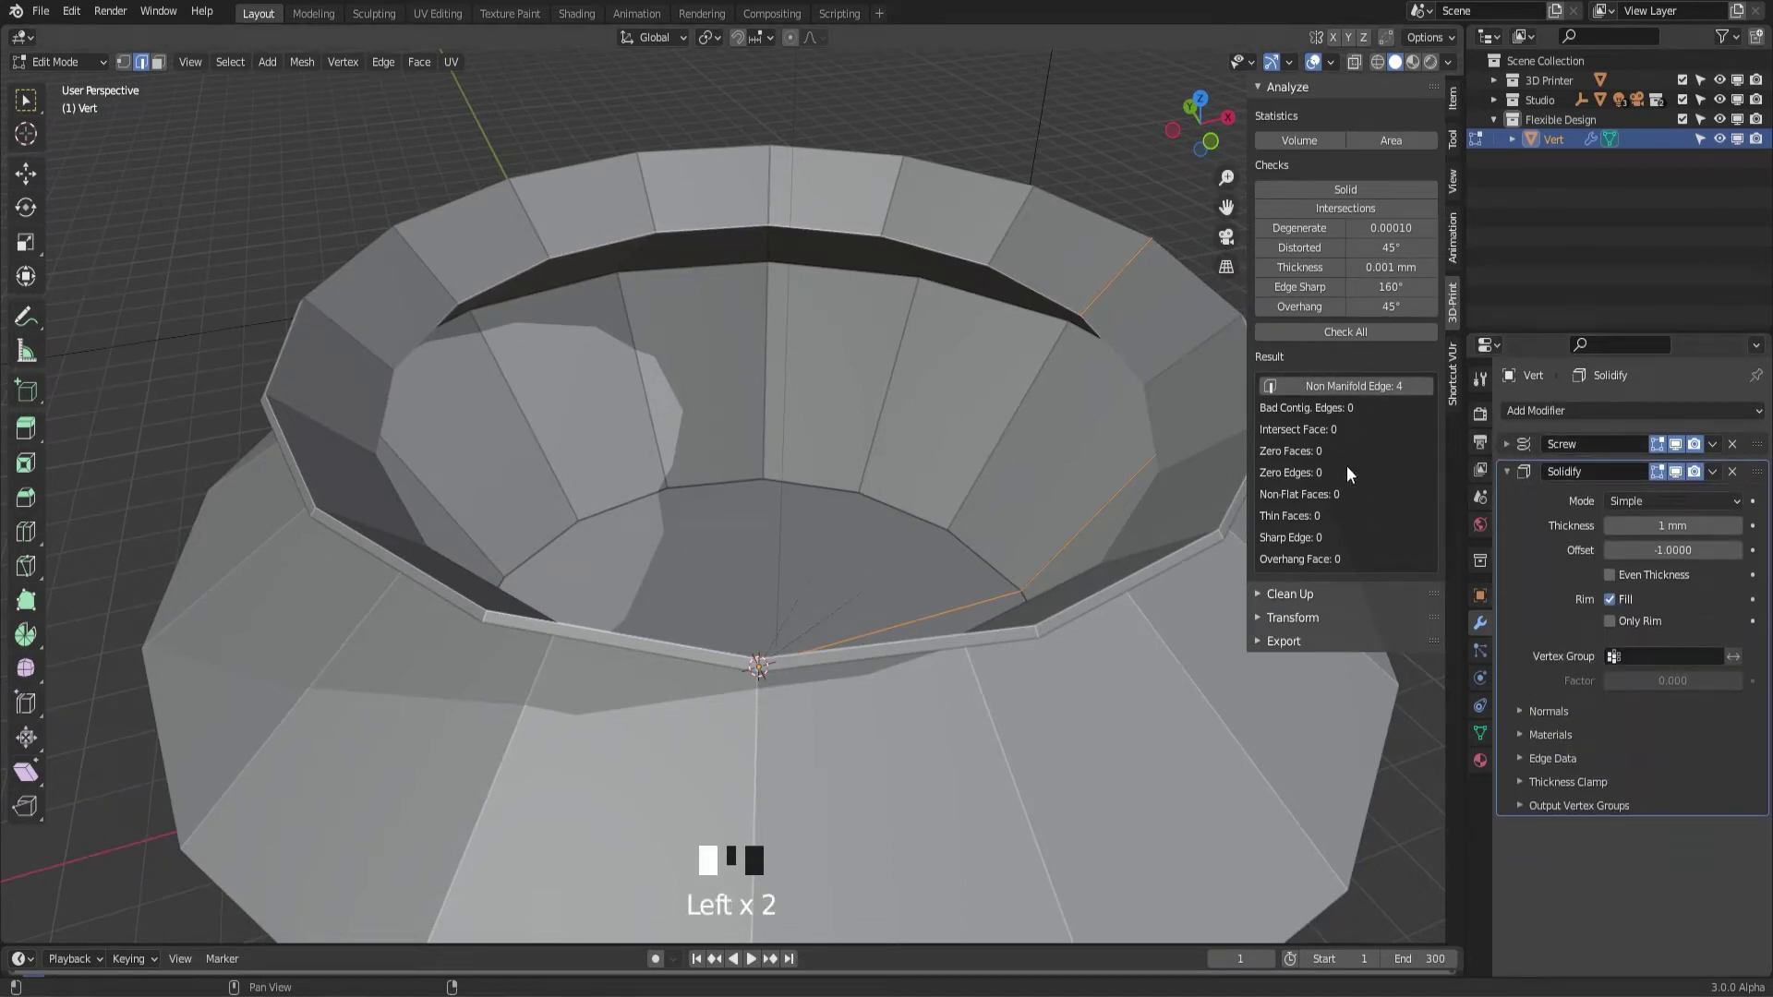
{"action": "left_click", "coordinate": [1519, 445]}
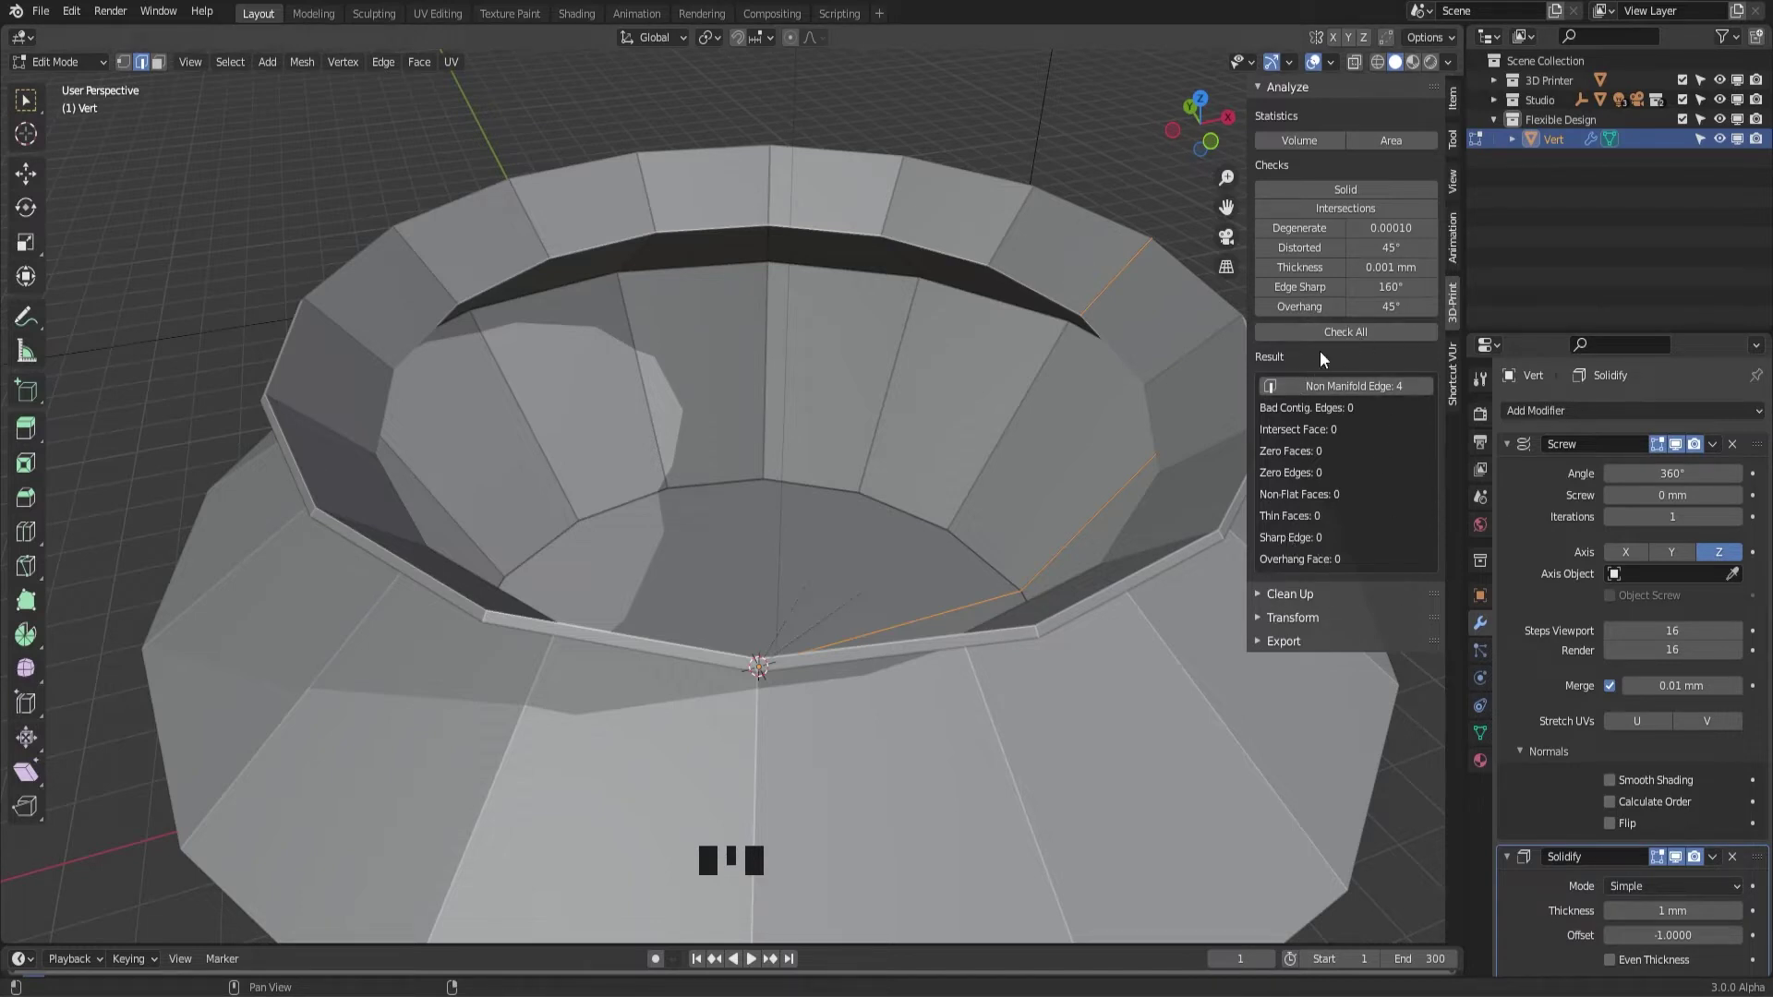
{"action": "middle_click_drag", "start_coordinate": [1045, 565], "coordinate": [1165, 526]}
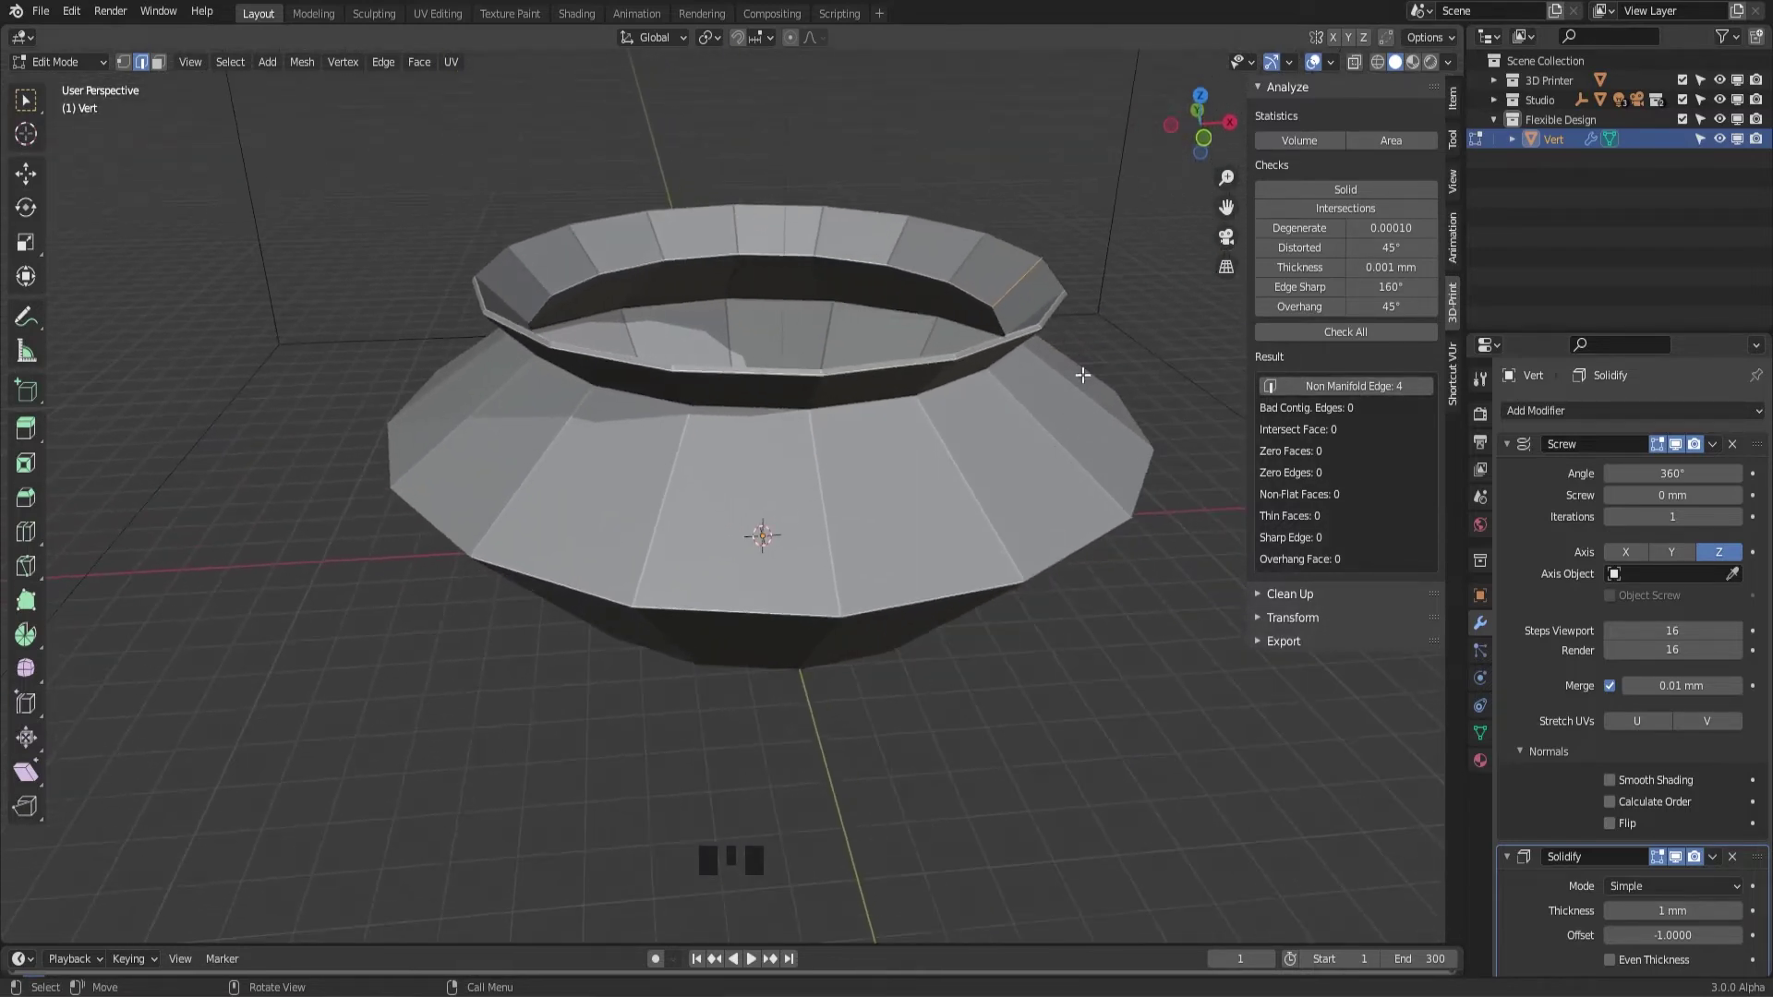
{"action": "left_click", "coordinate": [1507, 444]}
{"action": "left_click", "coordinate": [1507, 472]}
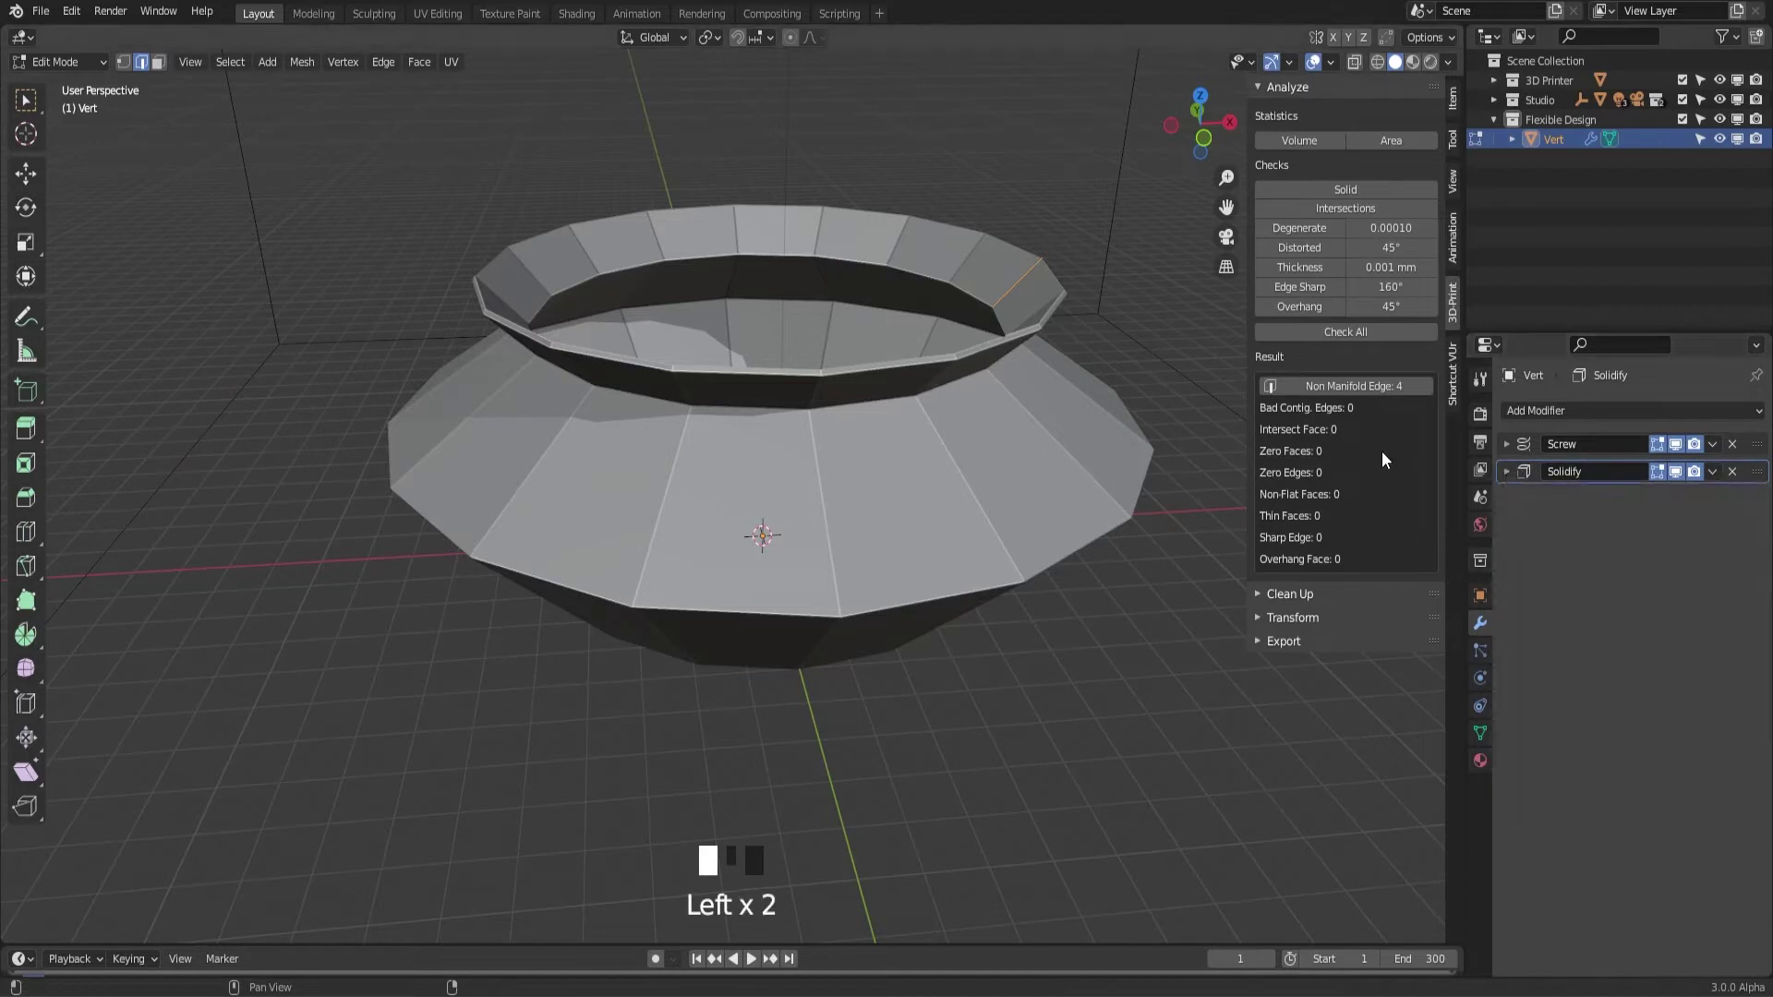
{"action": "left_click", "coordinate": [1713, 444]}
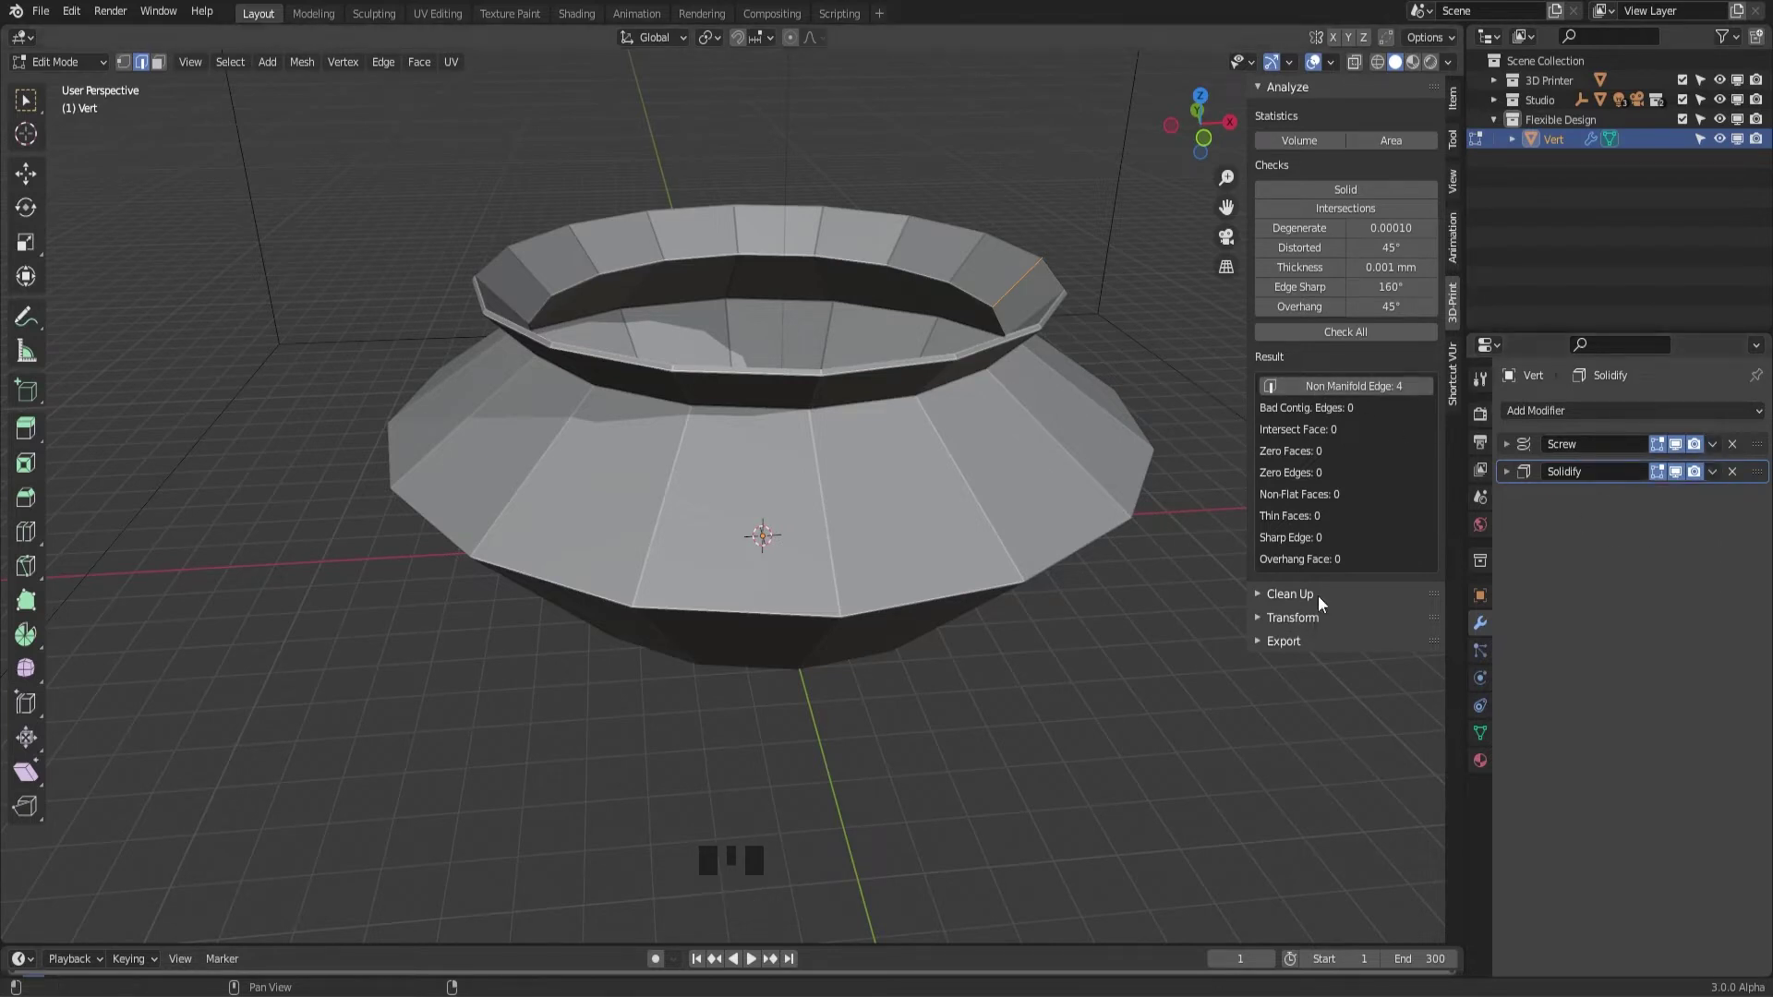
Export the pot as an STL into the STLs\MODIFIERS\Screw folder with the 3D-Print tools
{"action": "left_click", "coordinate": [1262, 641]}
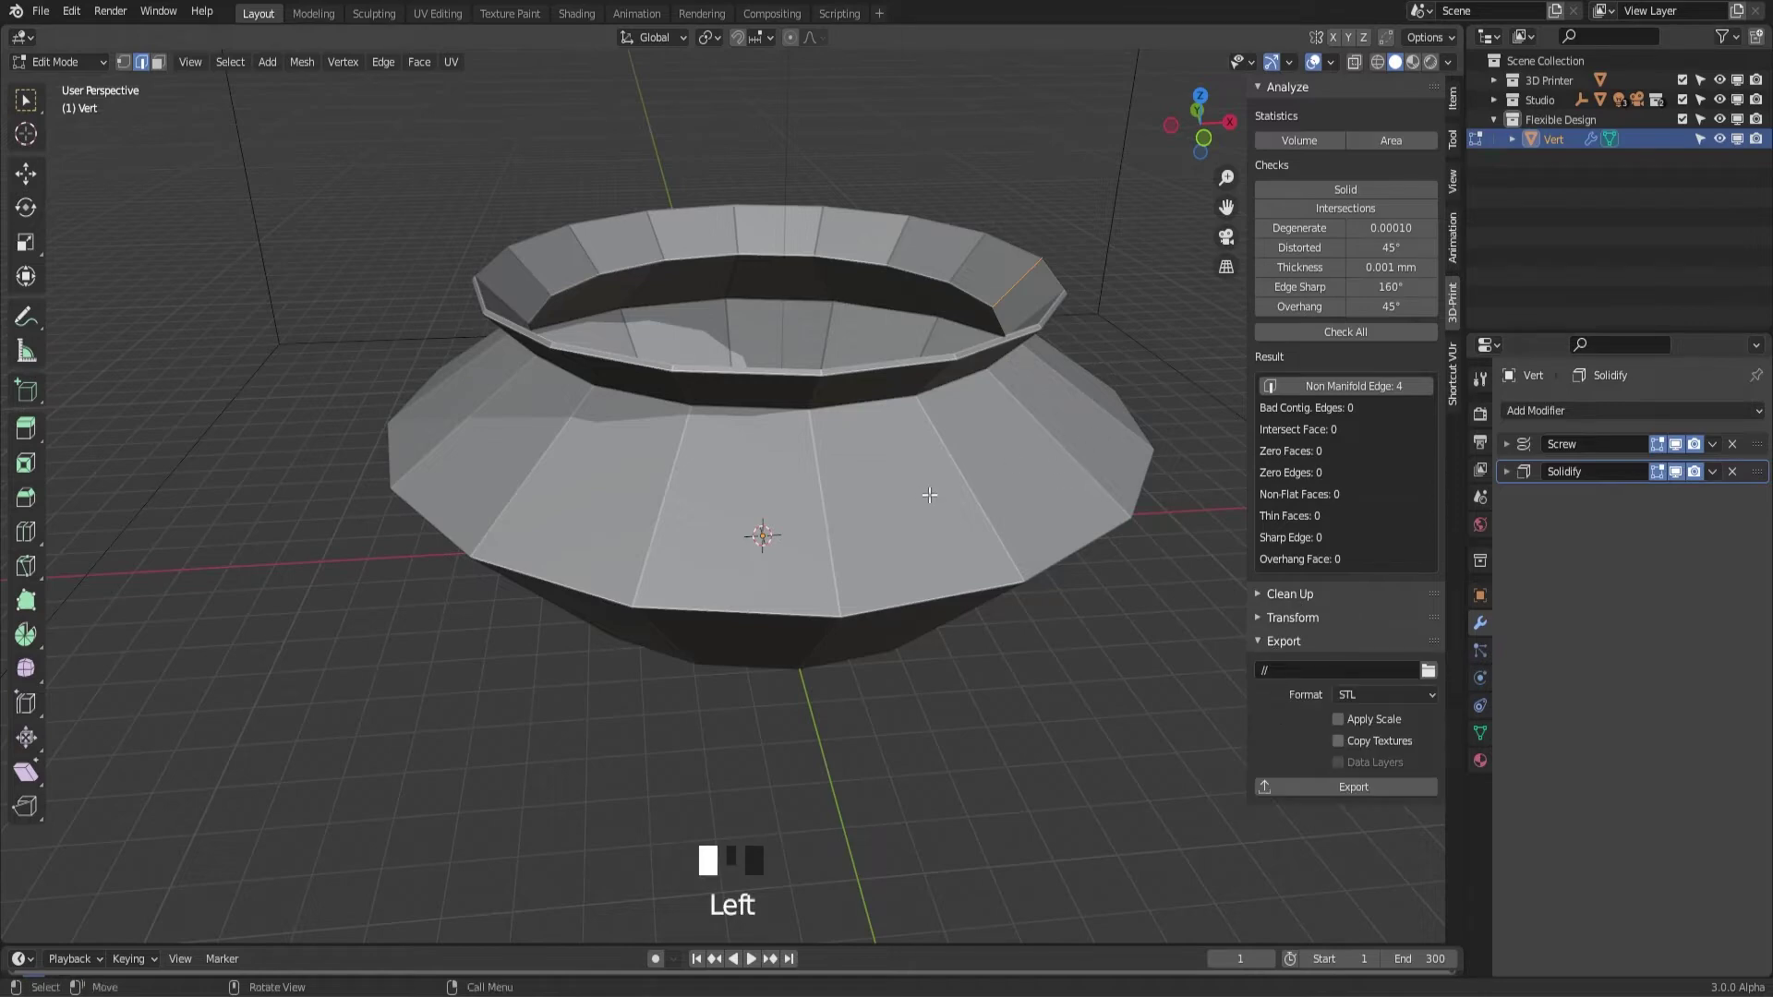
{"action": "left_click", "coordinate": [1420, 669]}
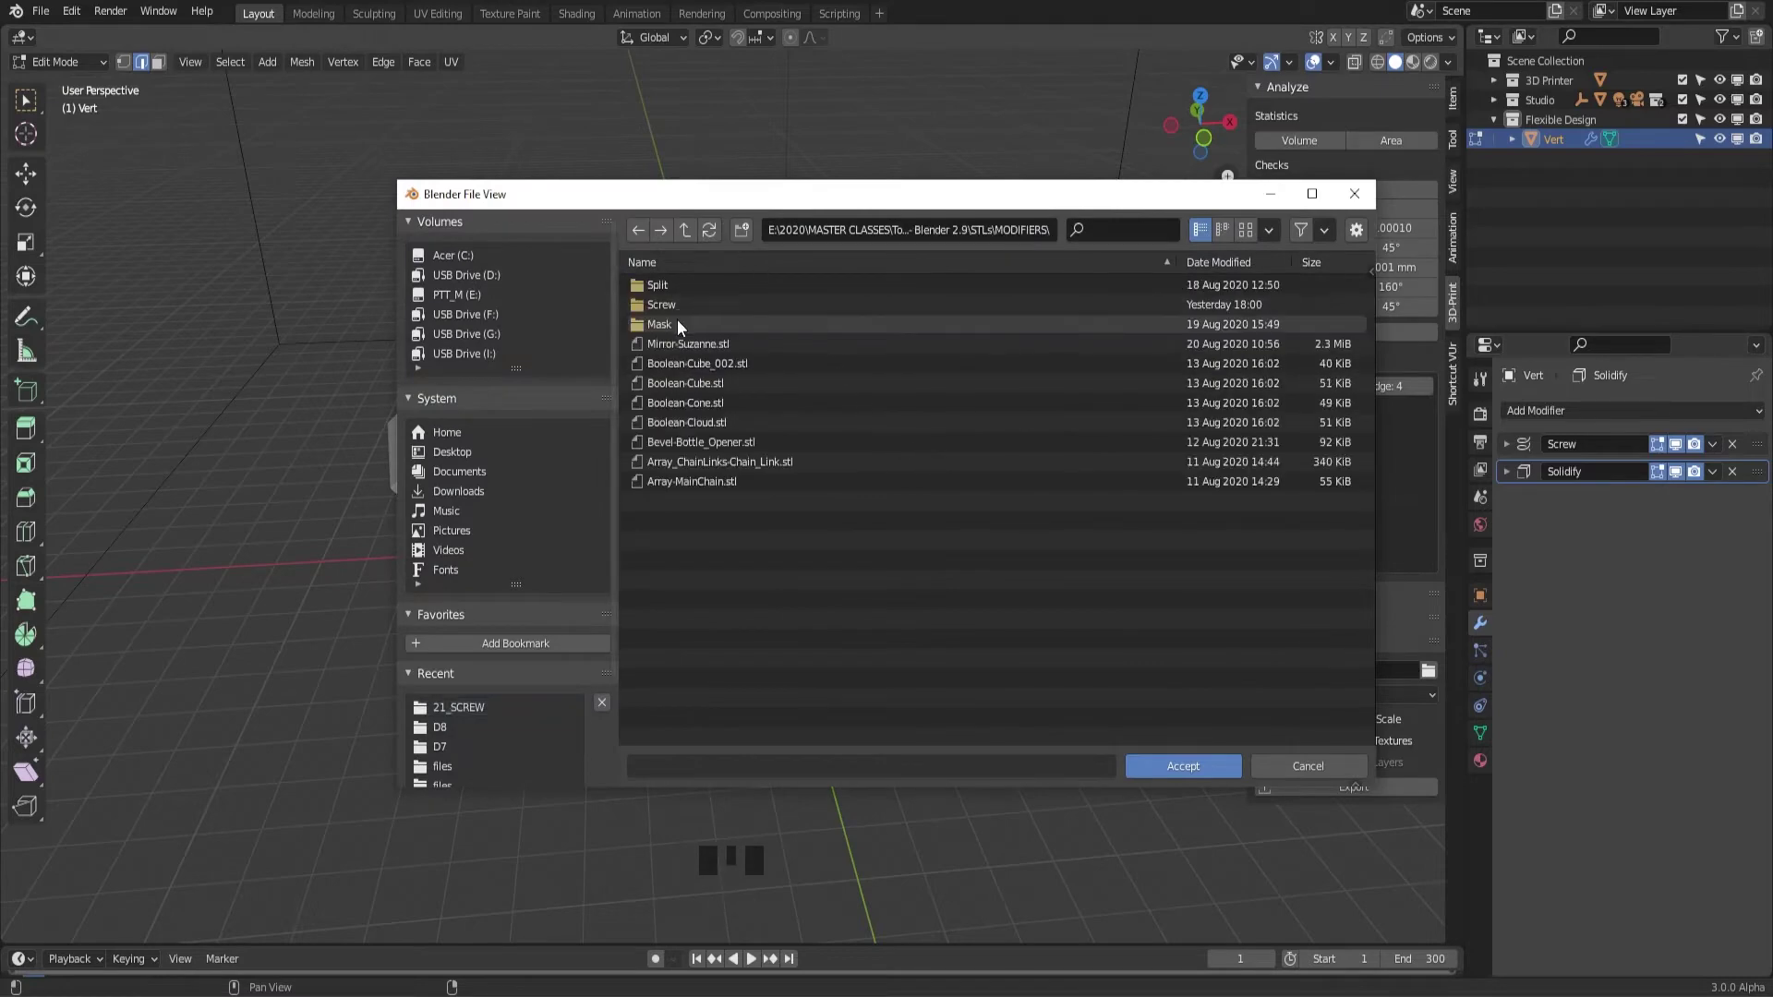
{"action": "left_click", "coordinate": [673, 305]}
{"action": "double_click", "coordinate": [672, 305]}
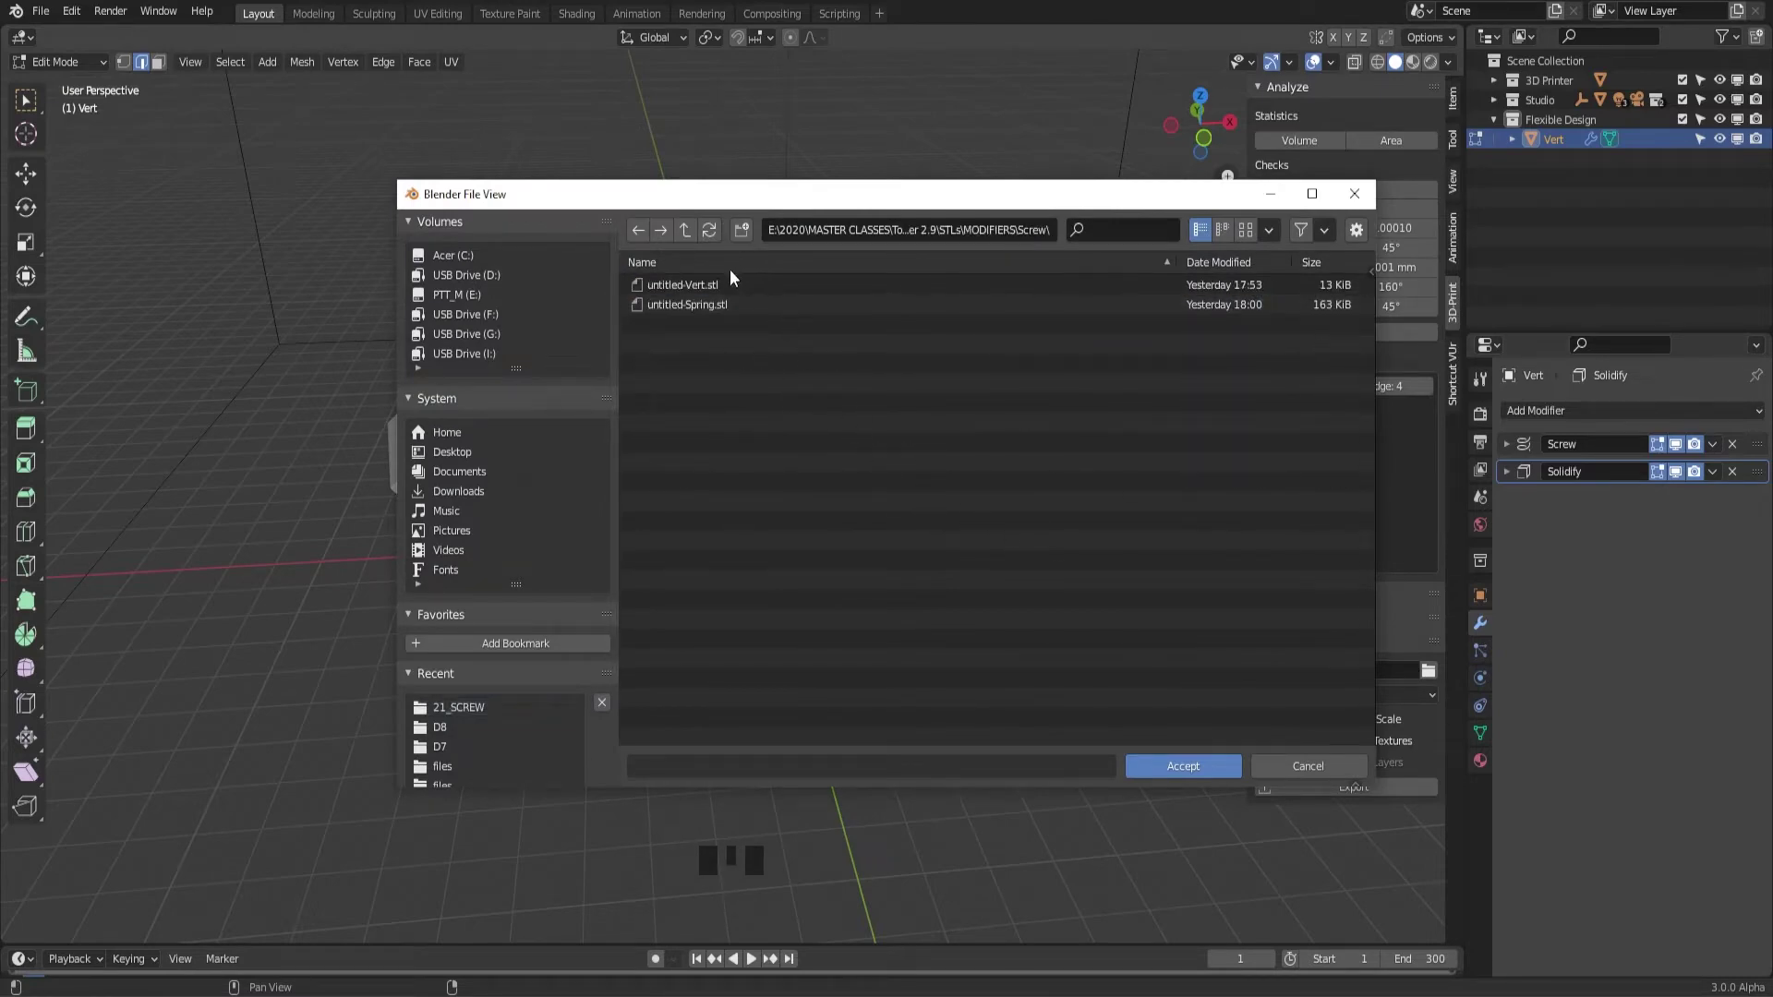
{"action": "left_click", "coordinate": [1182, 767]}
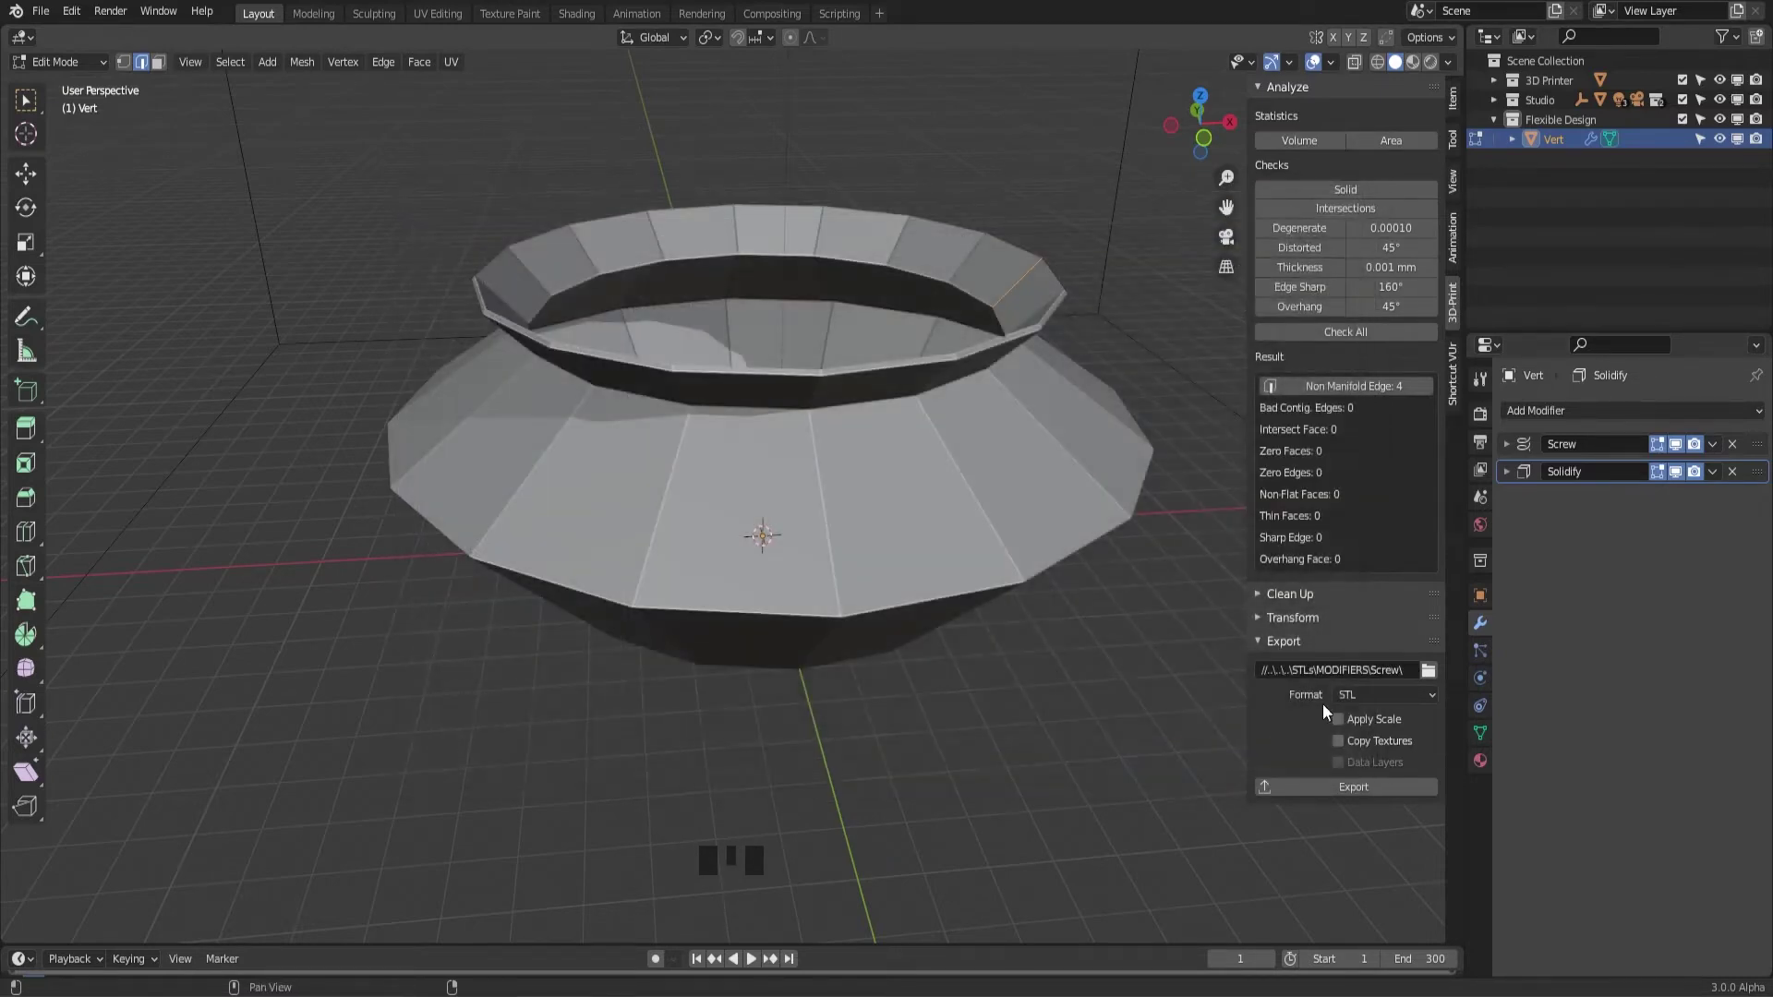
{"action": "left_click", "coordinate": [1352, 787]}
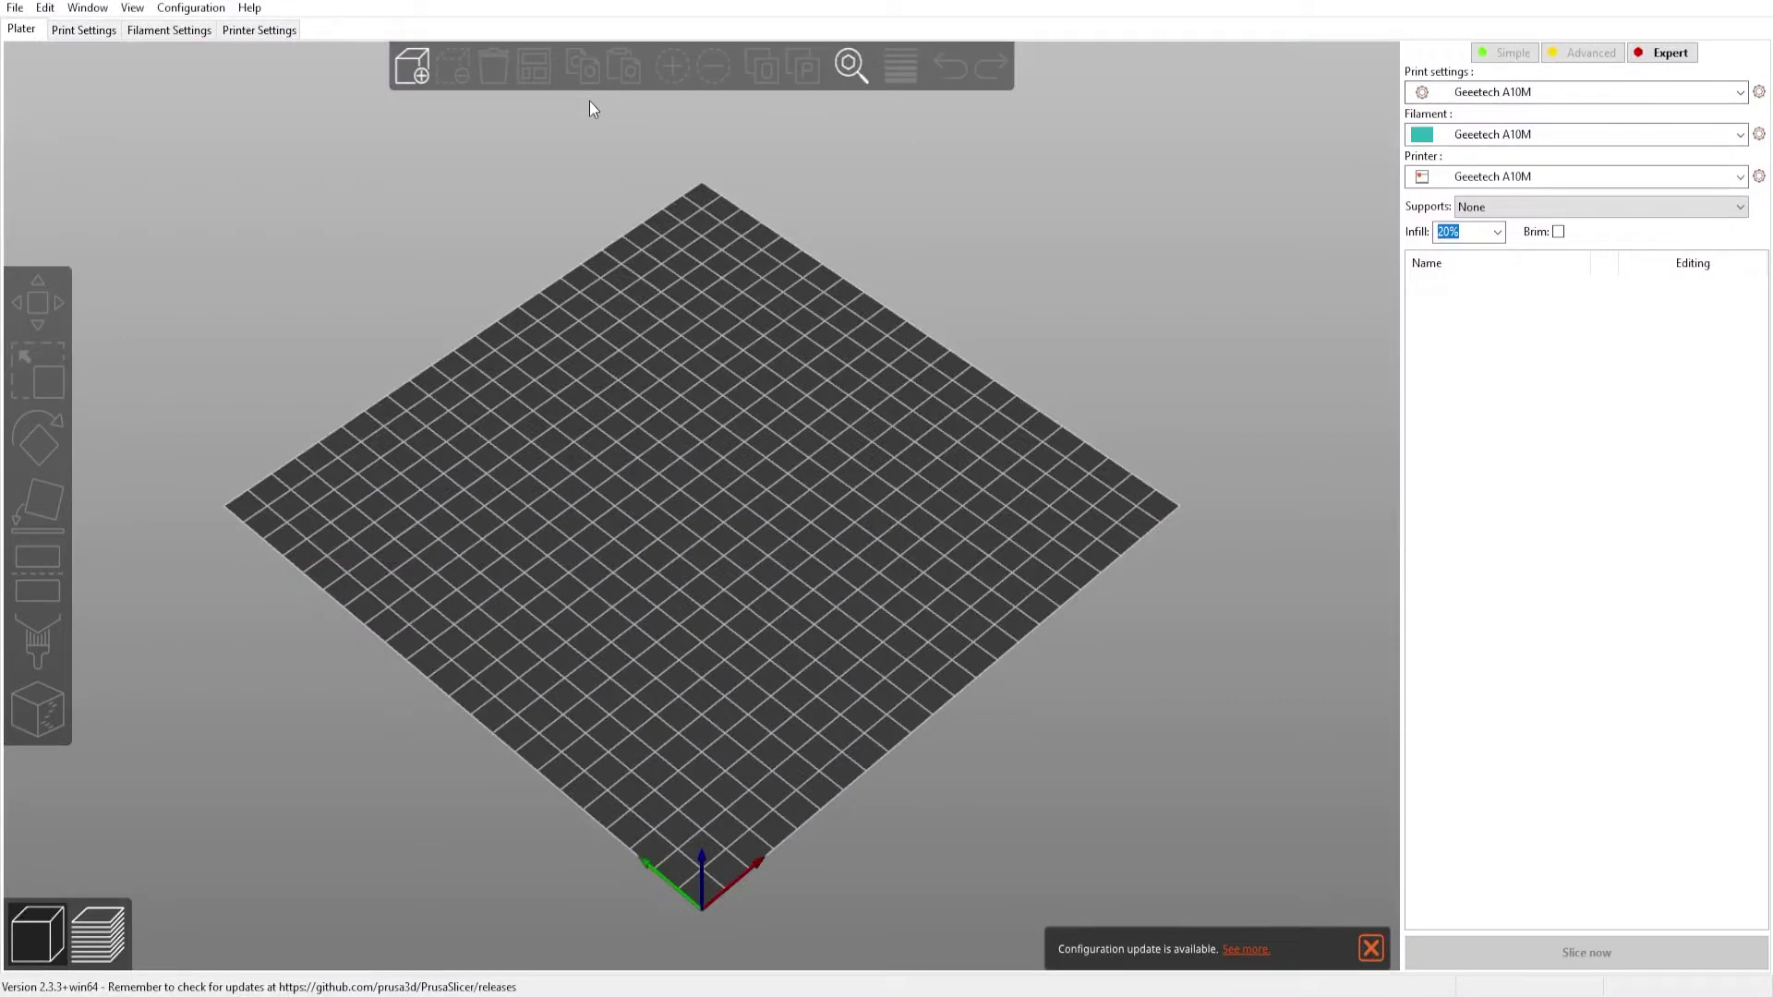
Switch to PrusaSlicer, import Screw_D3-Vert.stl onto the print bed and slice it
{"action": "left_click", "coordinate": [416, 79]}
{"action": "left_click", "coordinate": [552, 457]}
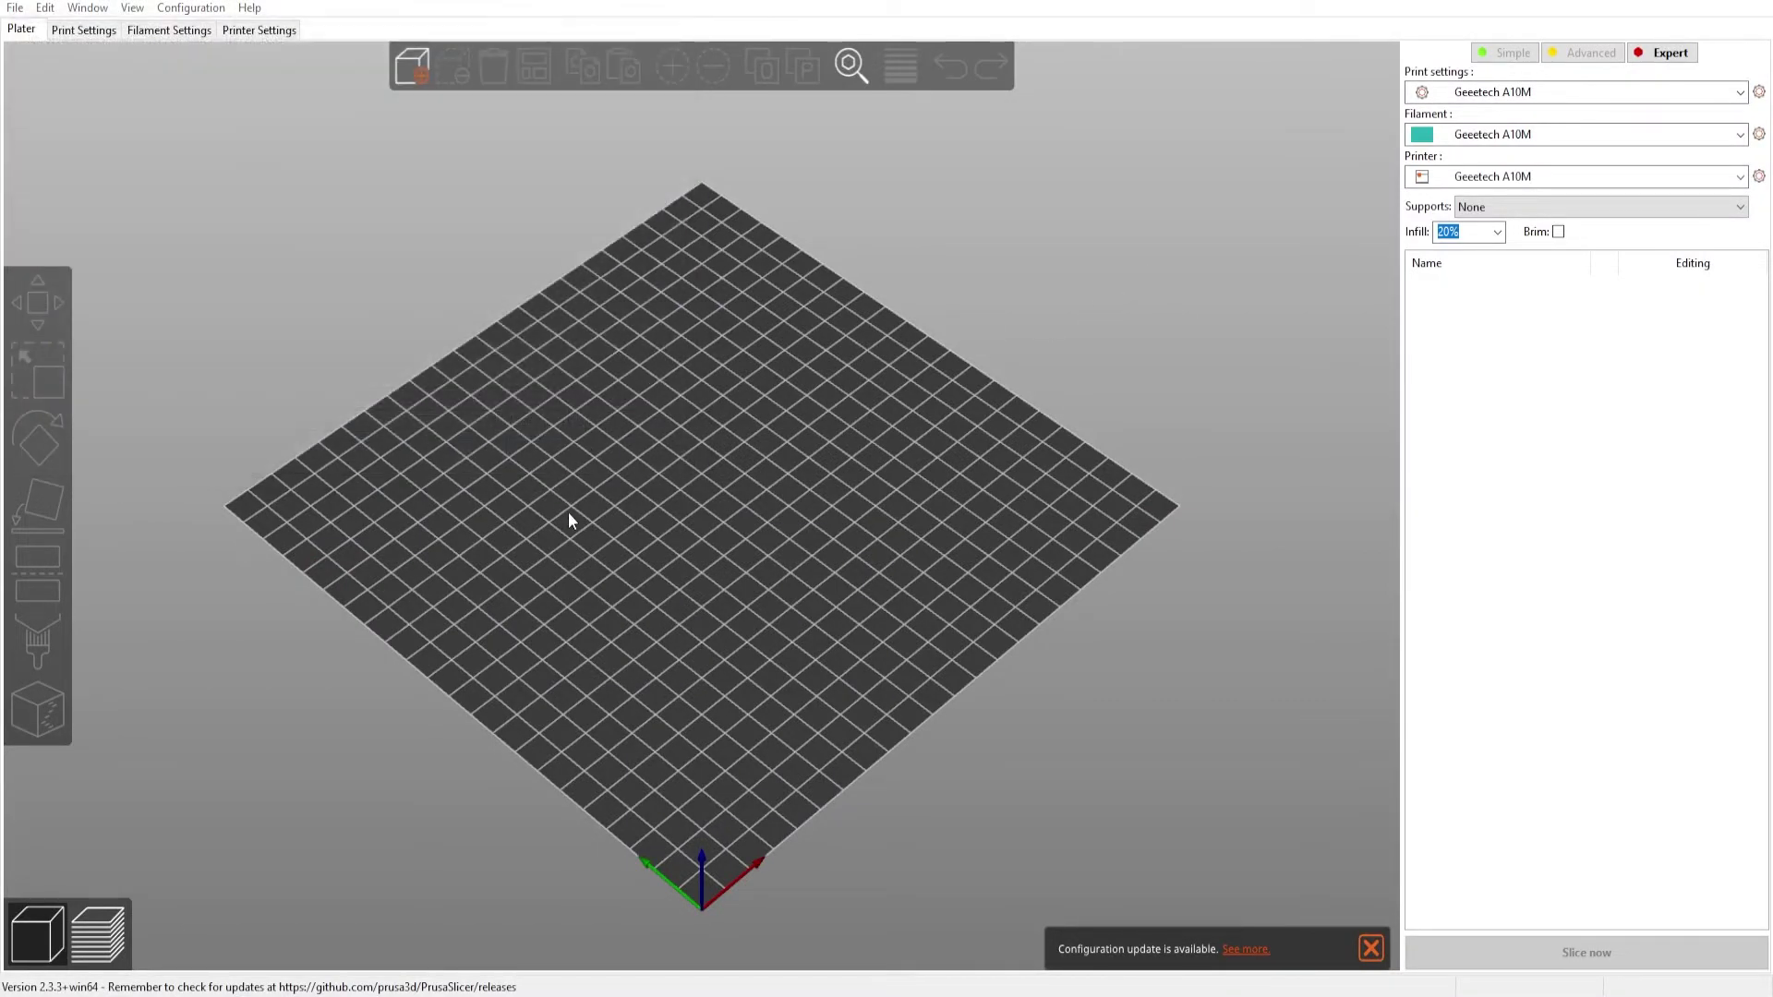
{"action": "left_click_drag", "start_coordinate": [955, 689], "coordinate": [944, 585]}
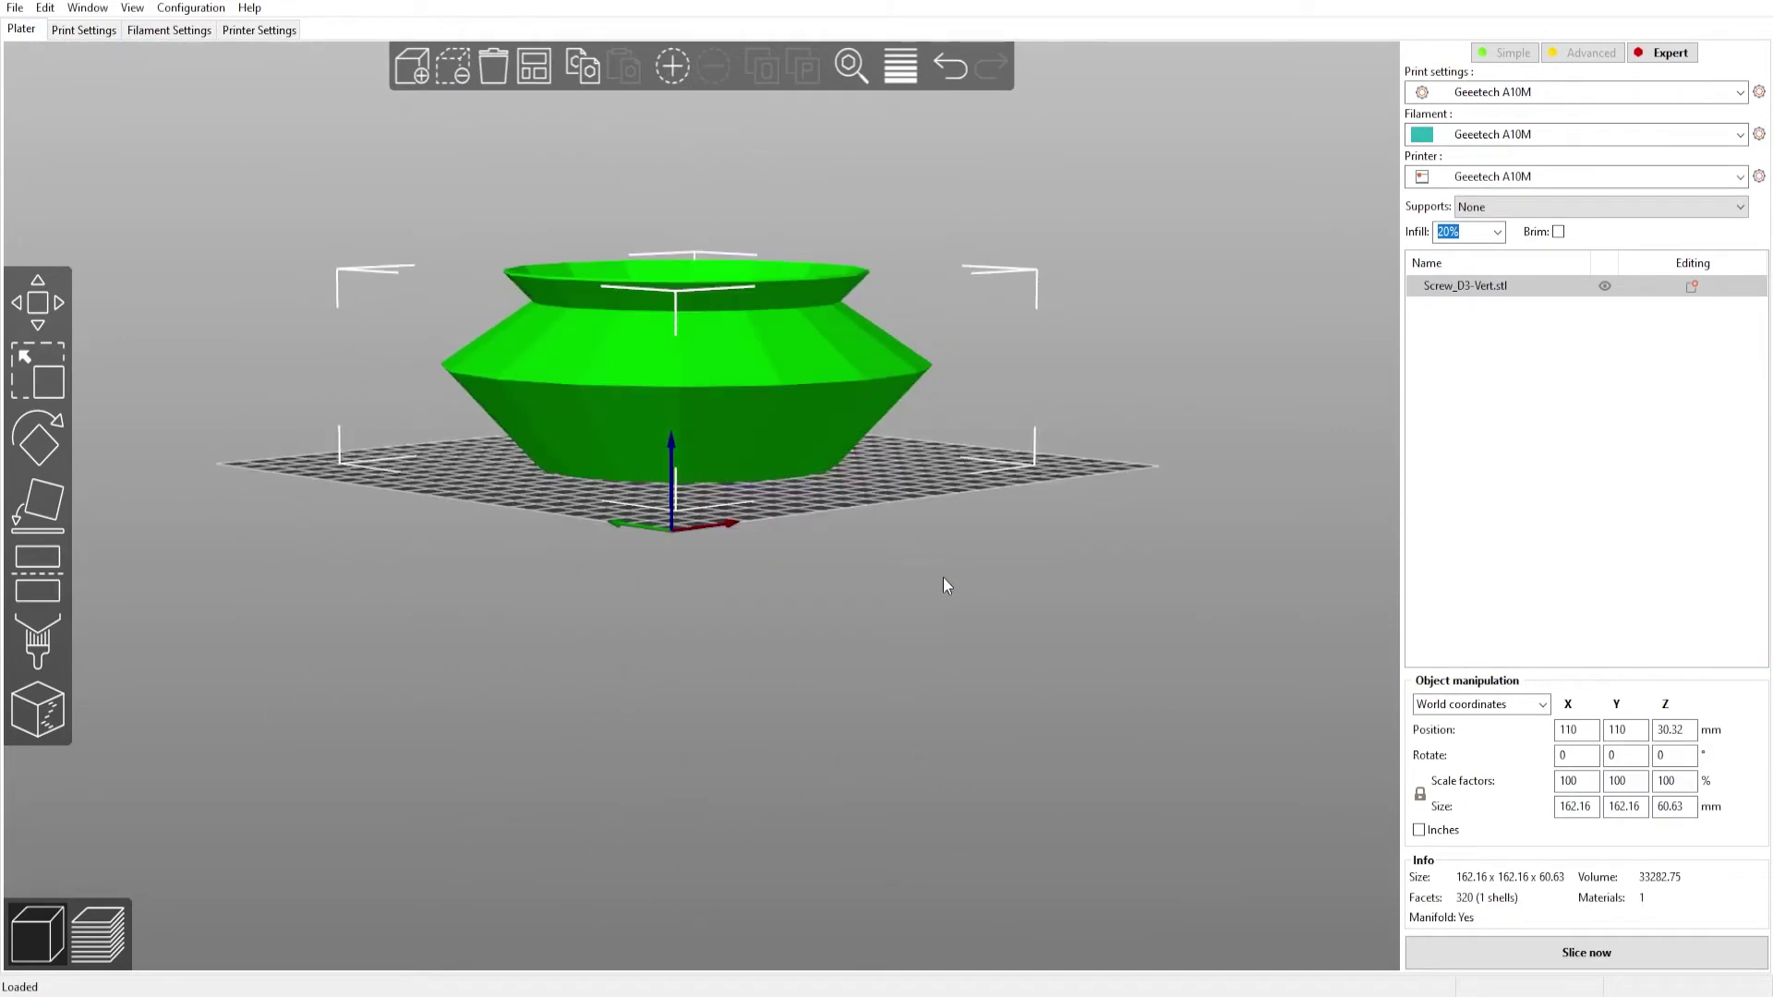
{"action": "left_click", "coordinate": [1490, 952]}
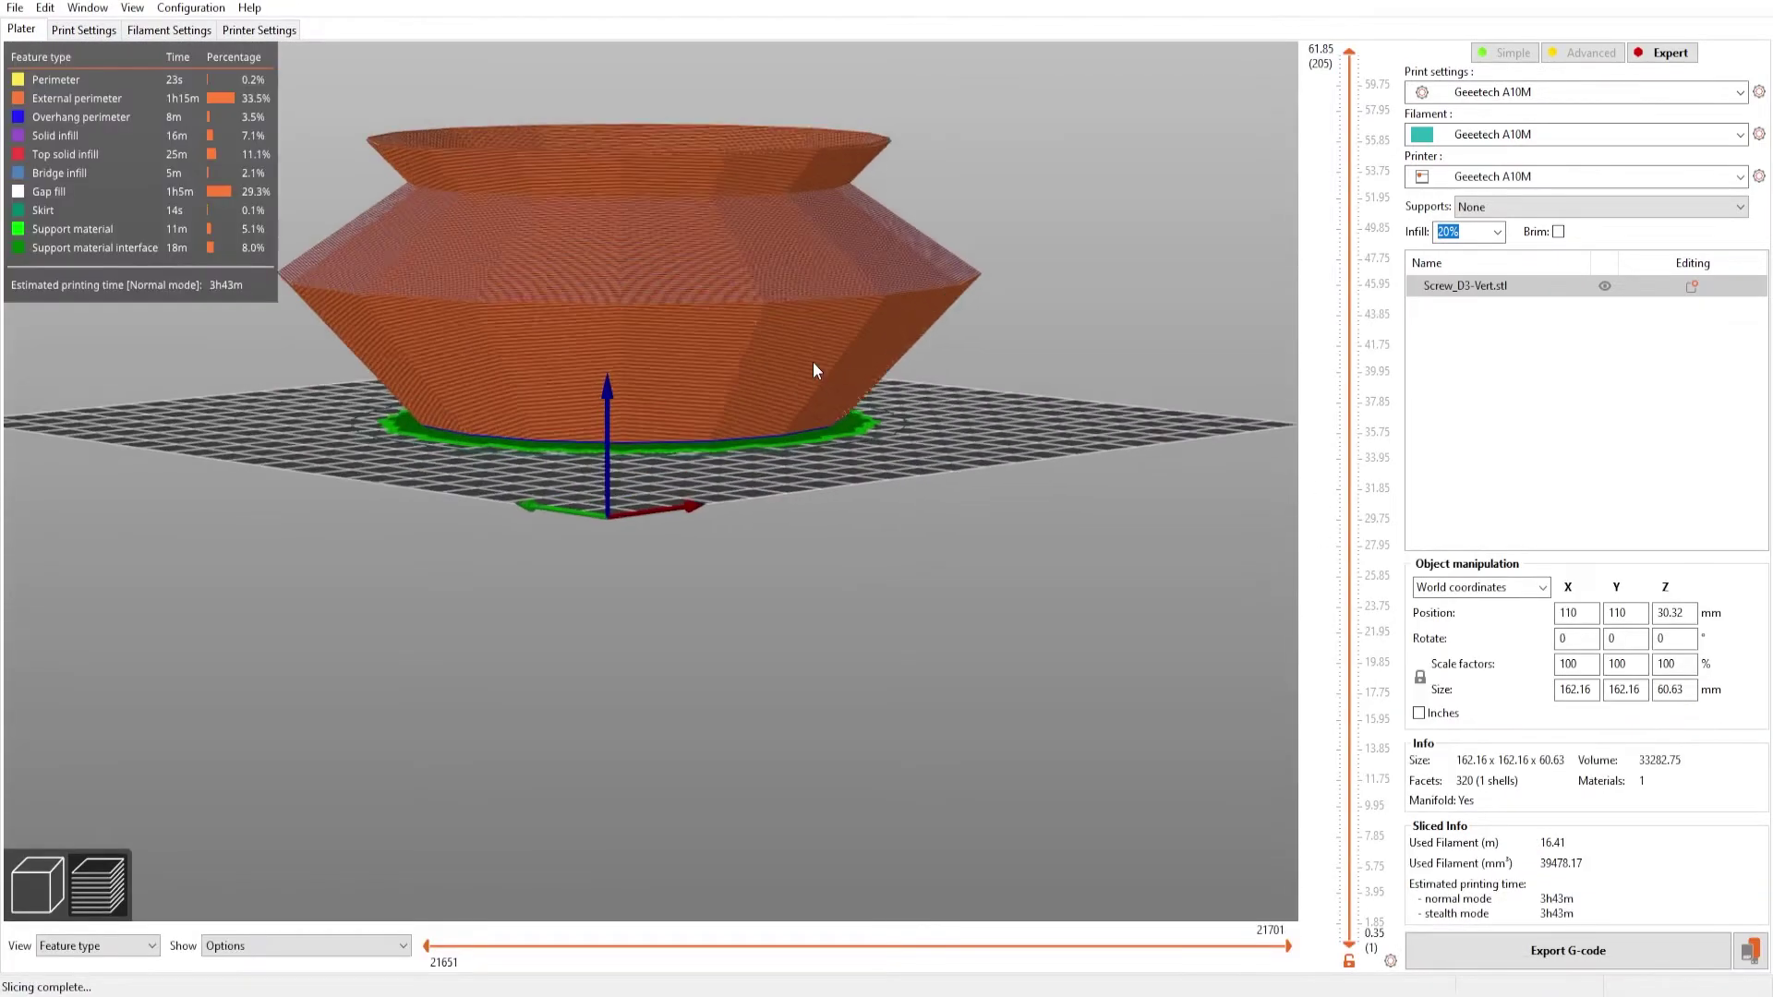
Inspect the sliced pot from above and lower the layer preview to 23.75 mm to examine the centre of its base
{"action": "left_click_drag", "start_coordinate": [990, 284], "coordinate": [960, 402]}
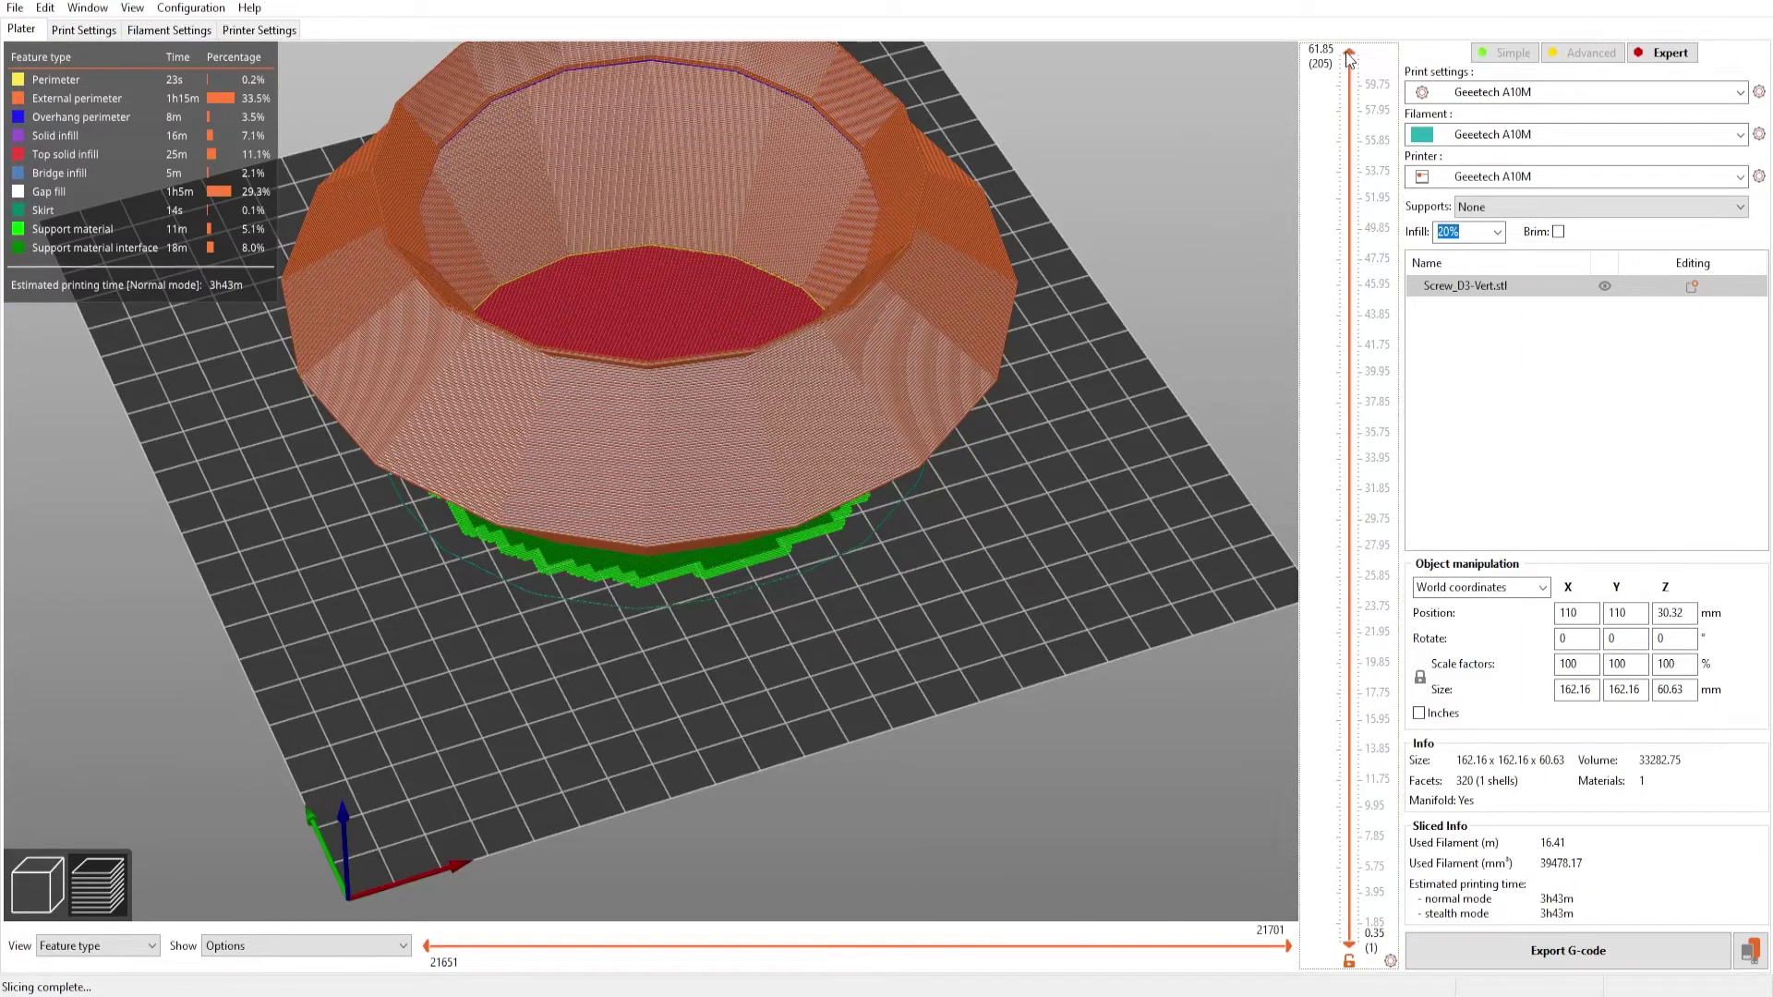
{"action": "left_click_drag", "start_coordinate": [1350, 58], "coordinate": [1128, 606]}
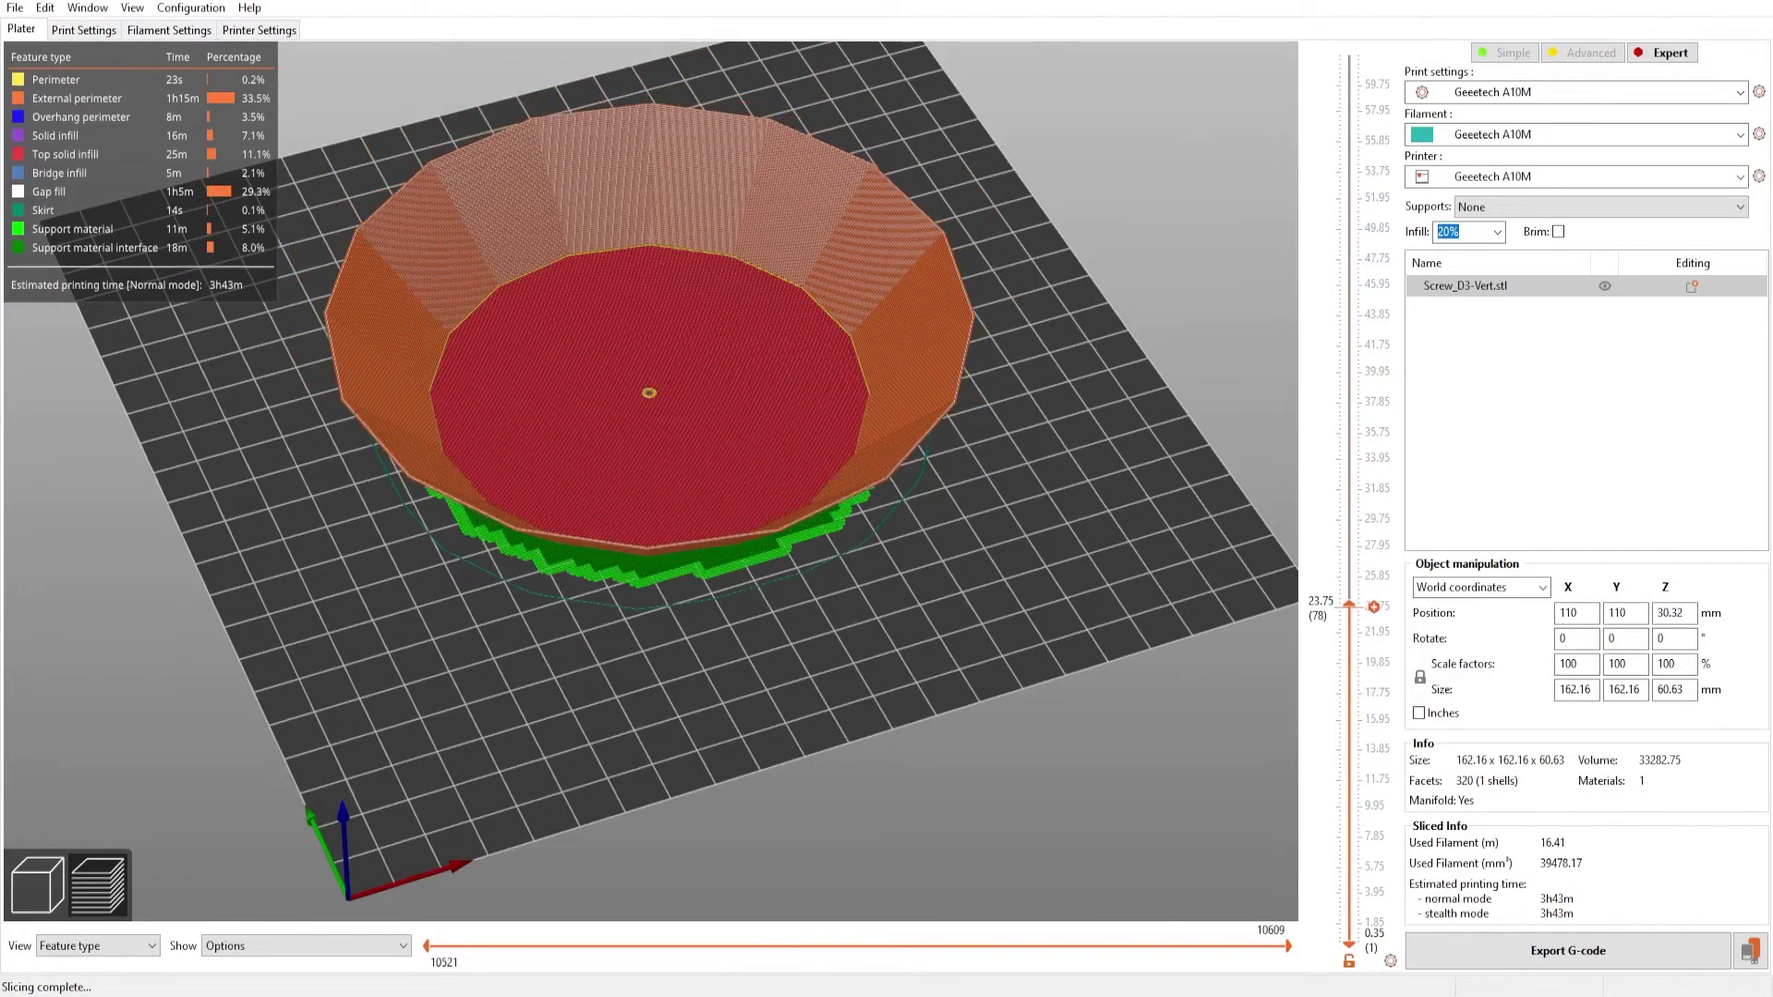
{"action": "scroll", "coordinate": [650, 400], "scroll_direction": "up", "scroll_amount": 5}
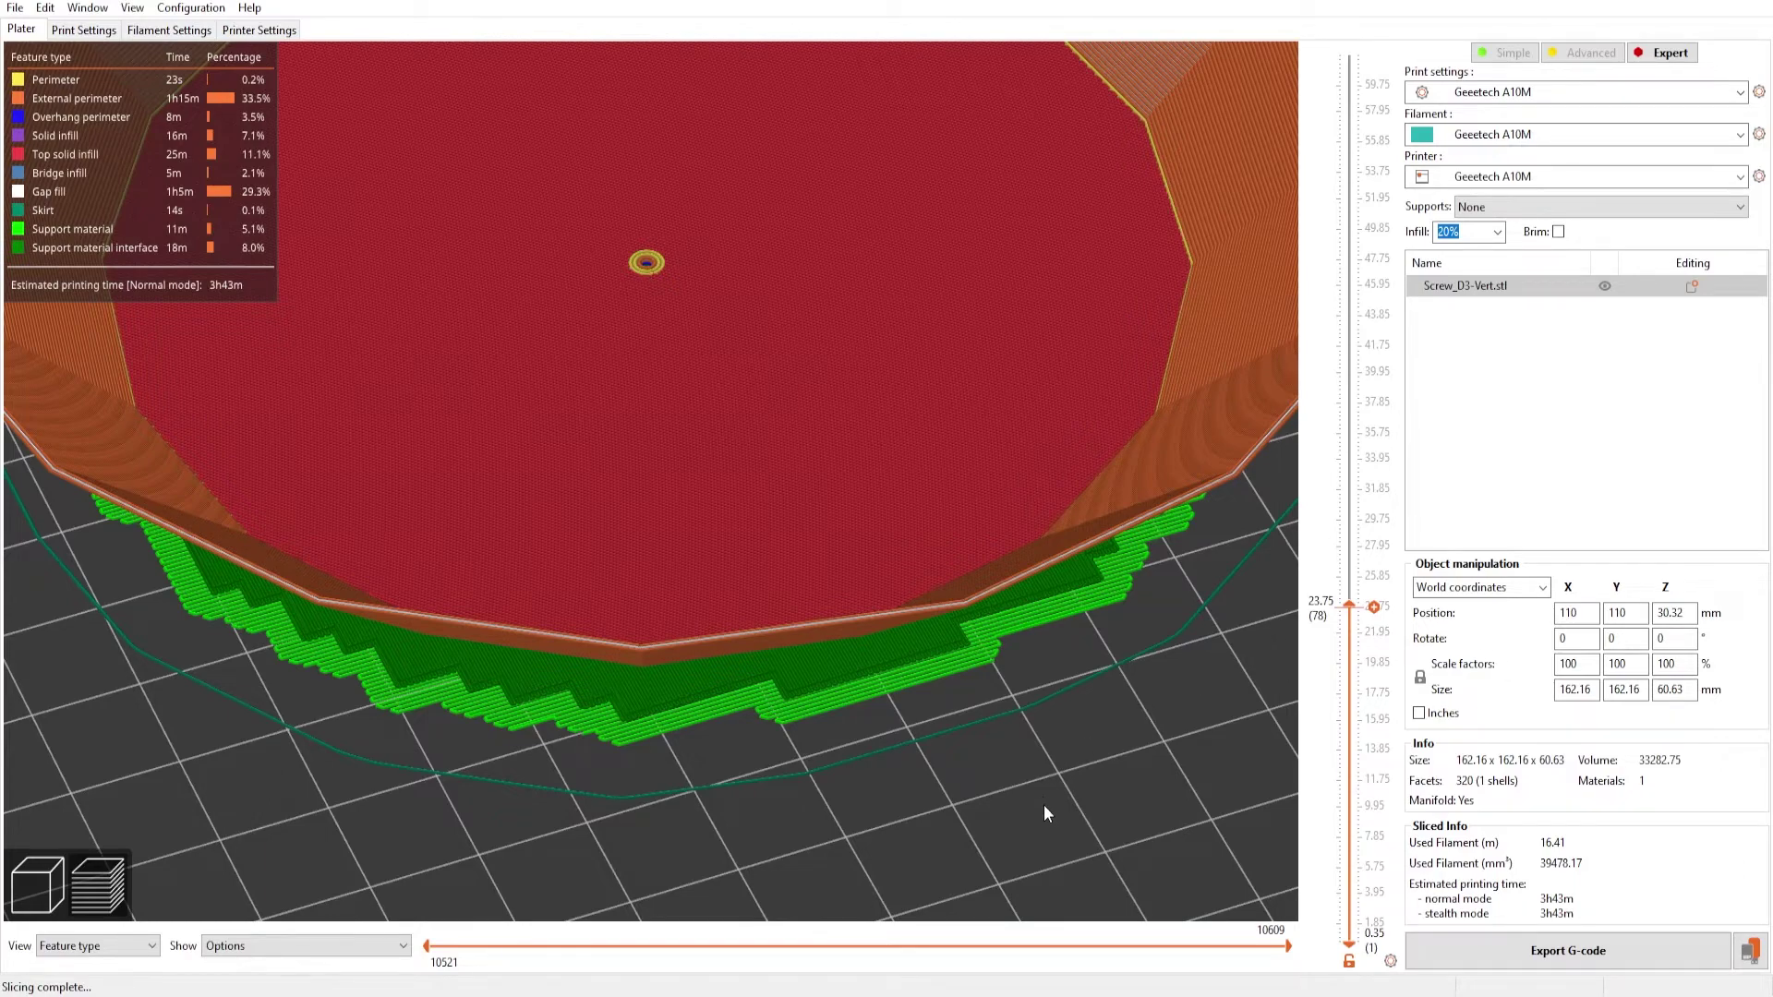
Switch back to Blender and move the base's centre vertex 12.987 mm along X to open a hole in the pot's bottom
{"action": "key", "text": "alt+Tab"}
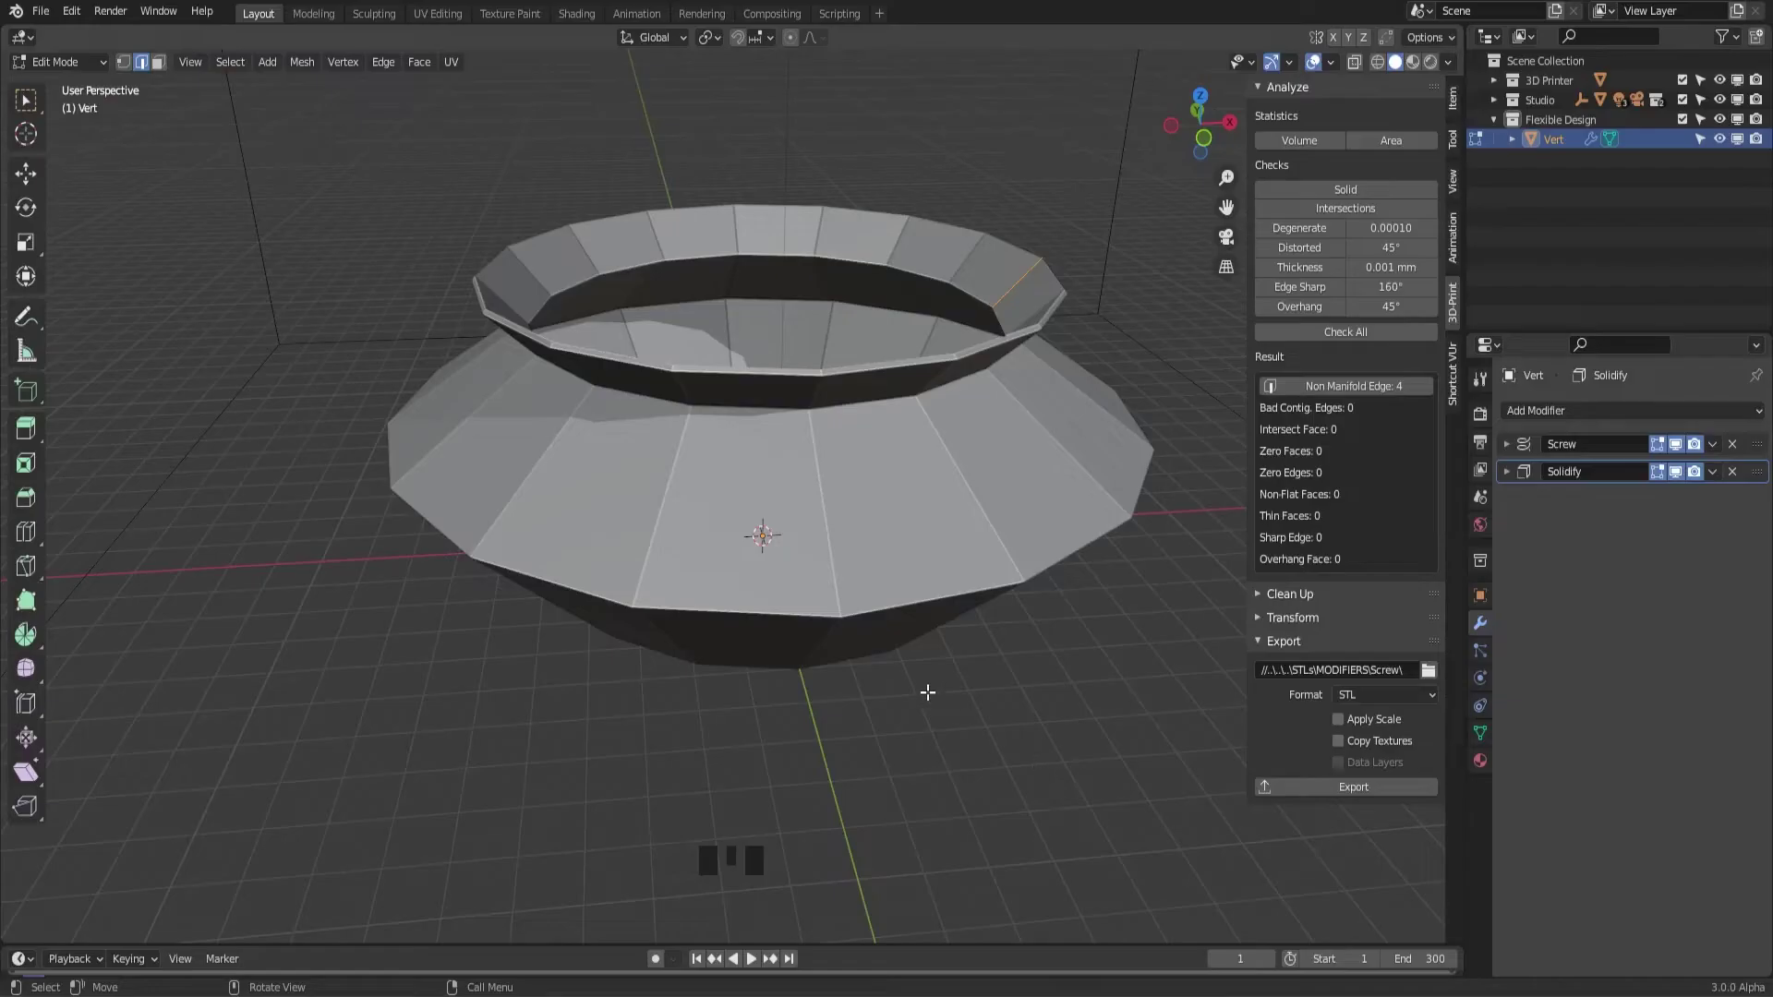
{"action": "left_click", "coordinate": [806, 382]}
{"action": "middle_click_drag", "start_coordinate": [806, 379], "coordinate": [732, 700]}
{"action": "left_click", "coordinate": [688, 645]}
{"action": "scroll", "coordinate": [692, 645], "scroll_direction": "up", "scroll_amount": 5}
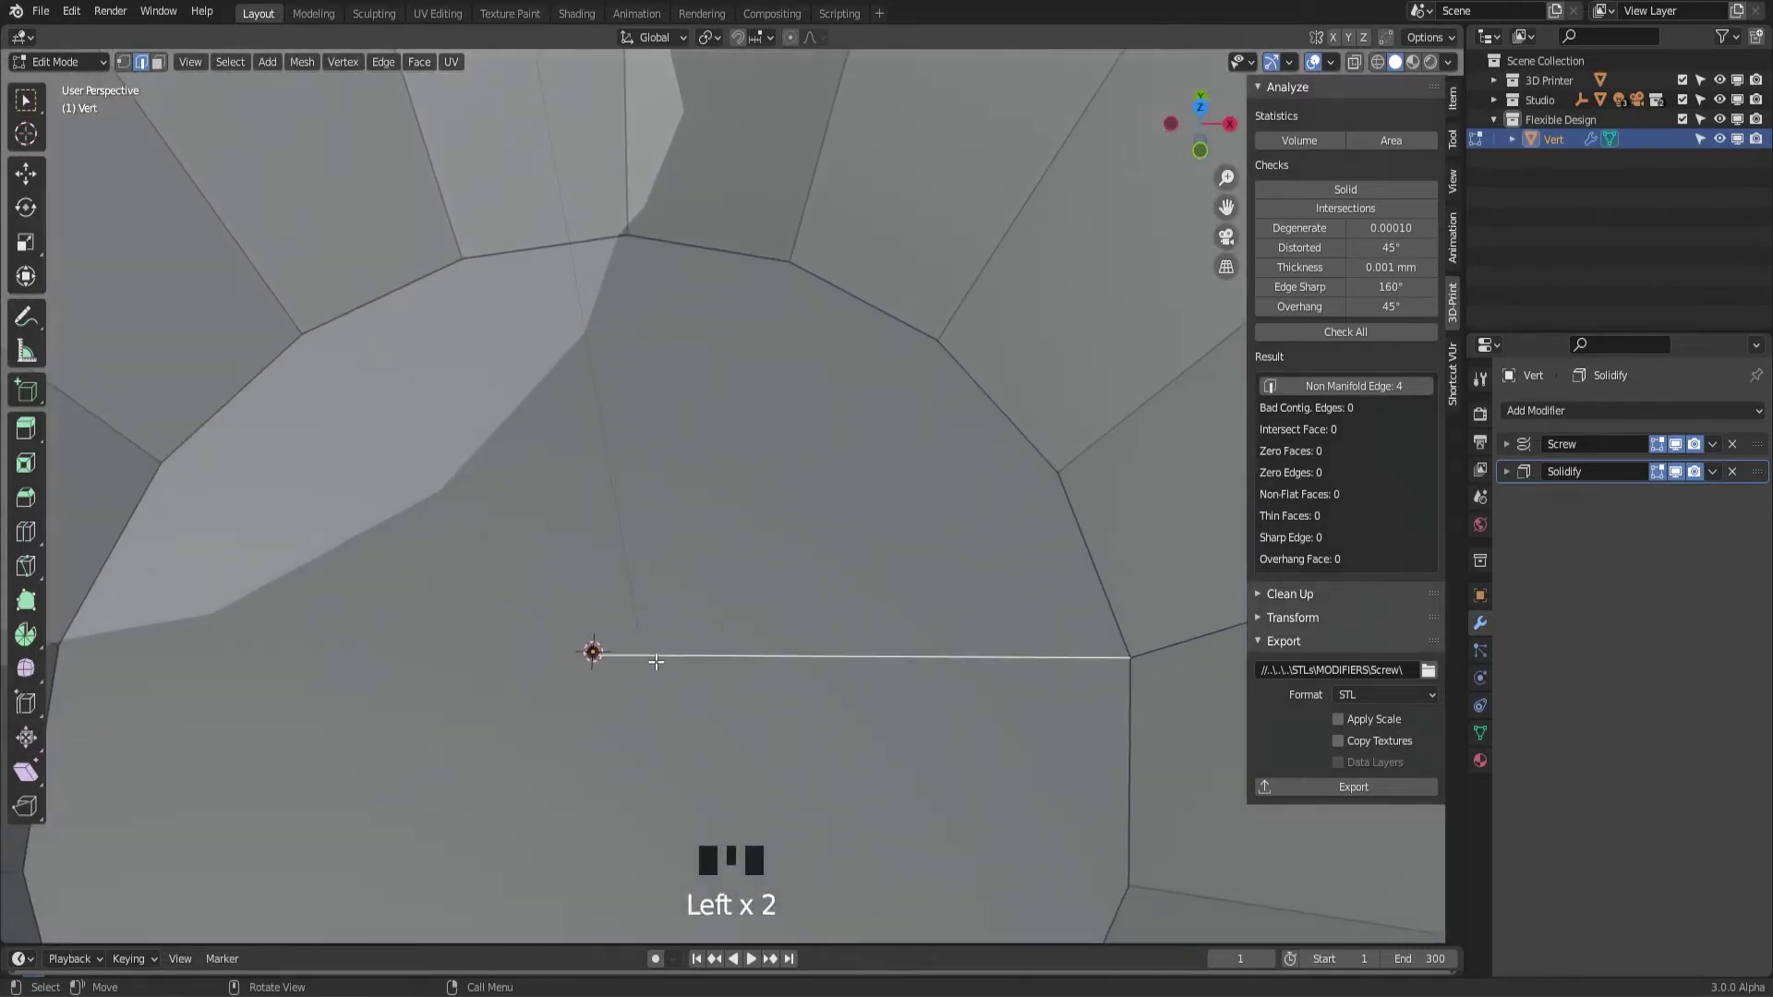
{"action": "left_click", "coordinate": [129, 62]}
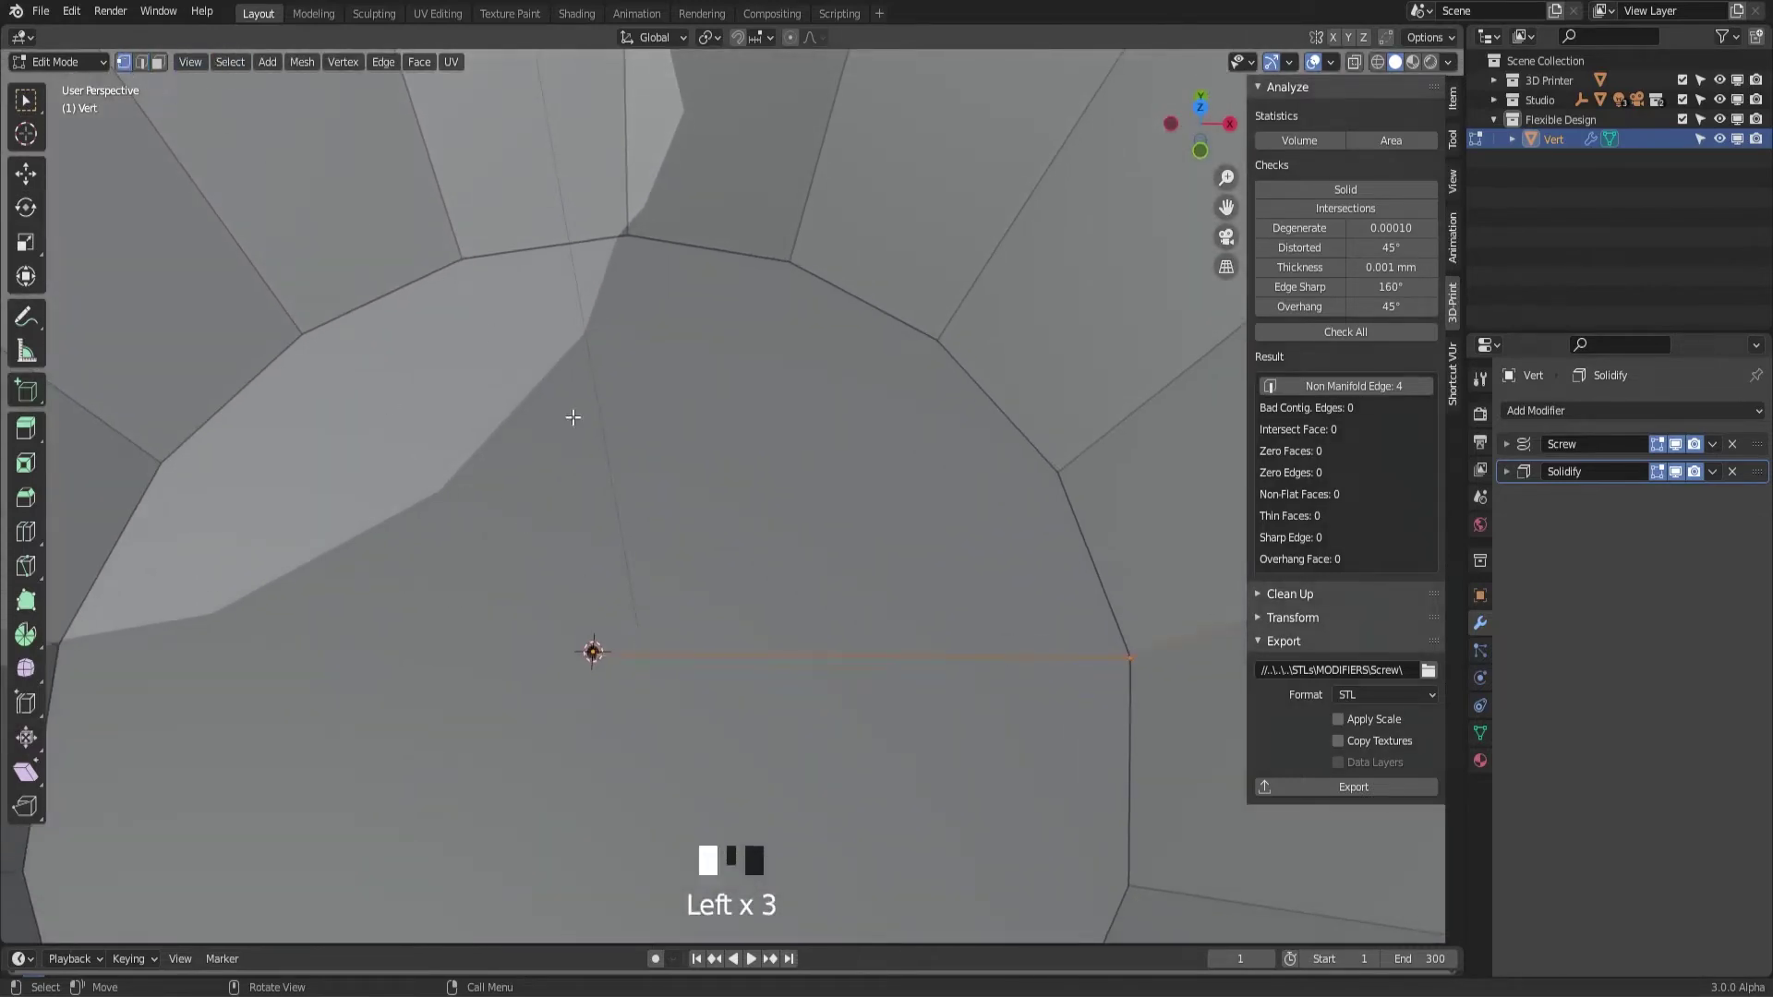
{"action": "key", "text": "g"}
{"action": "key", "text": "x"}
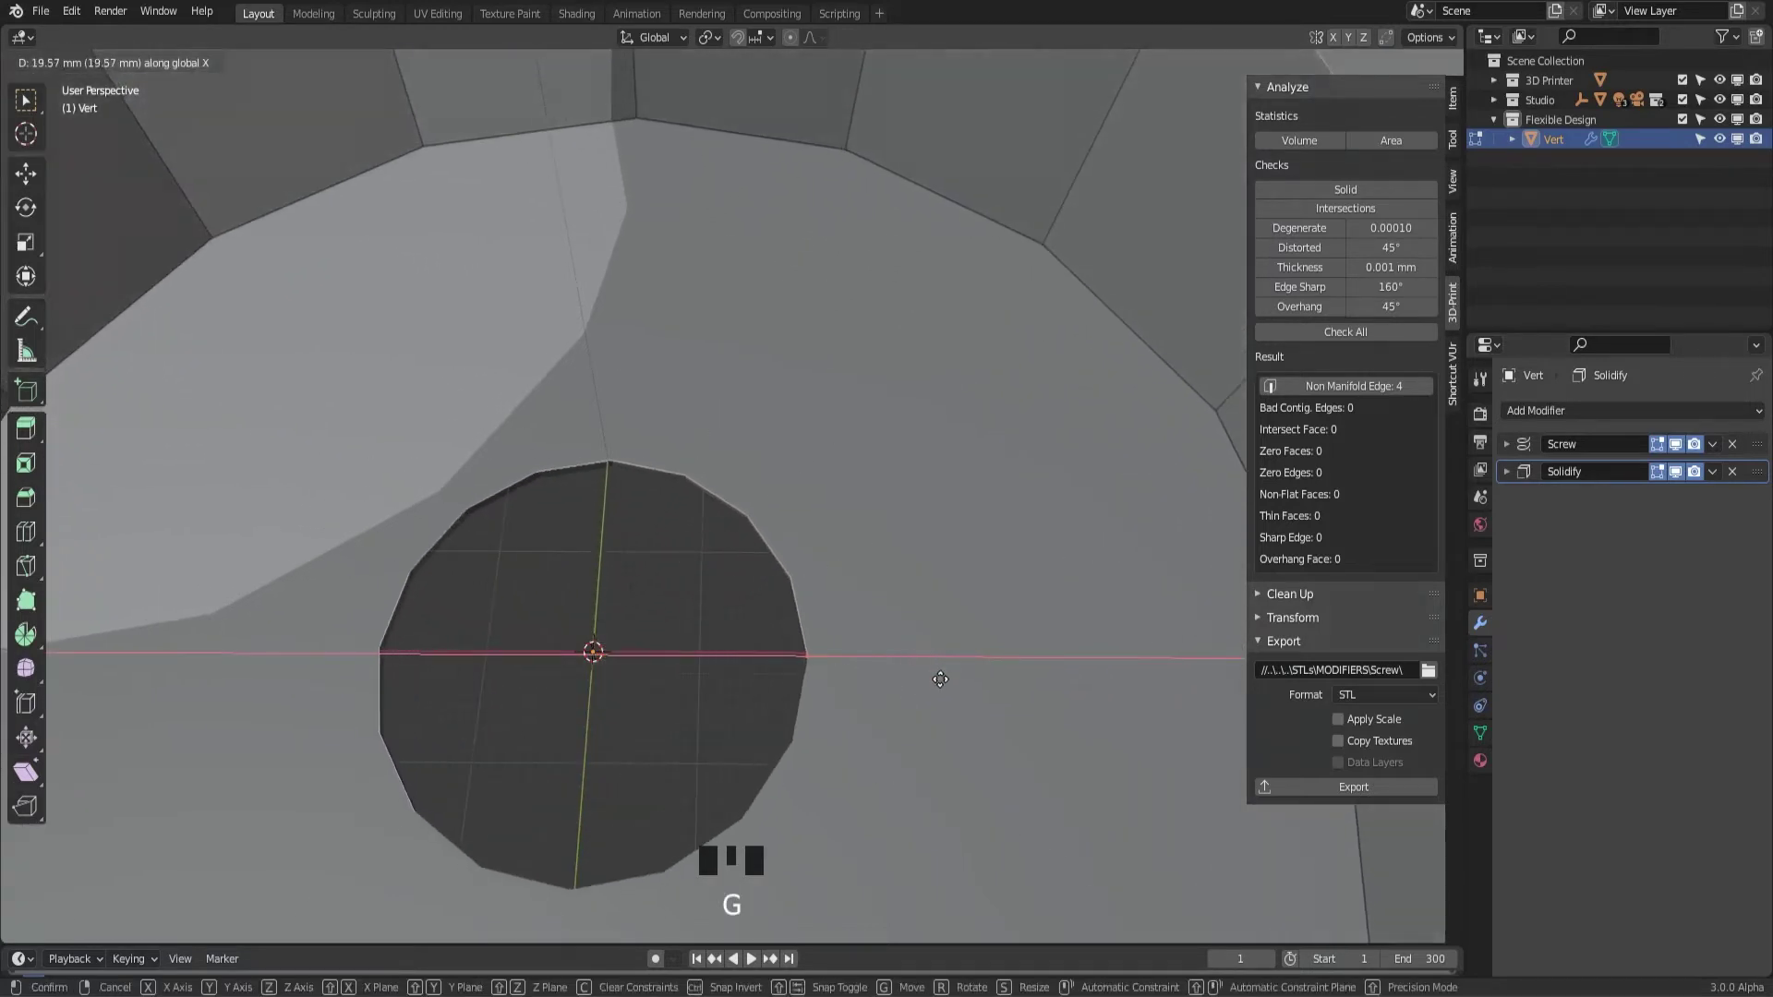
{"action": "left_click", "coordinate": [871, 705]}
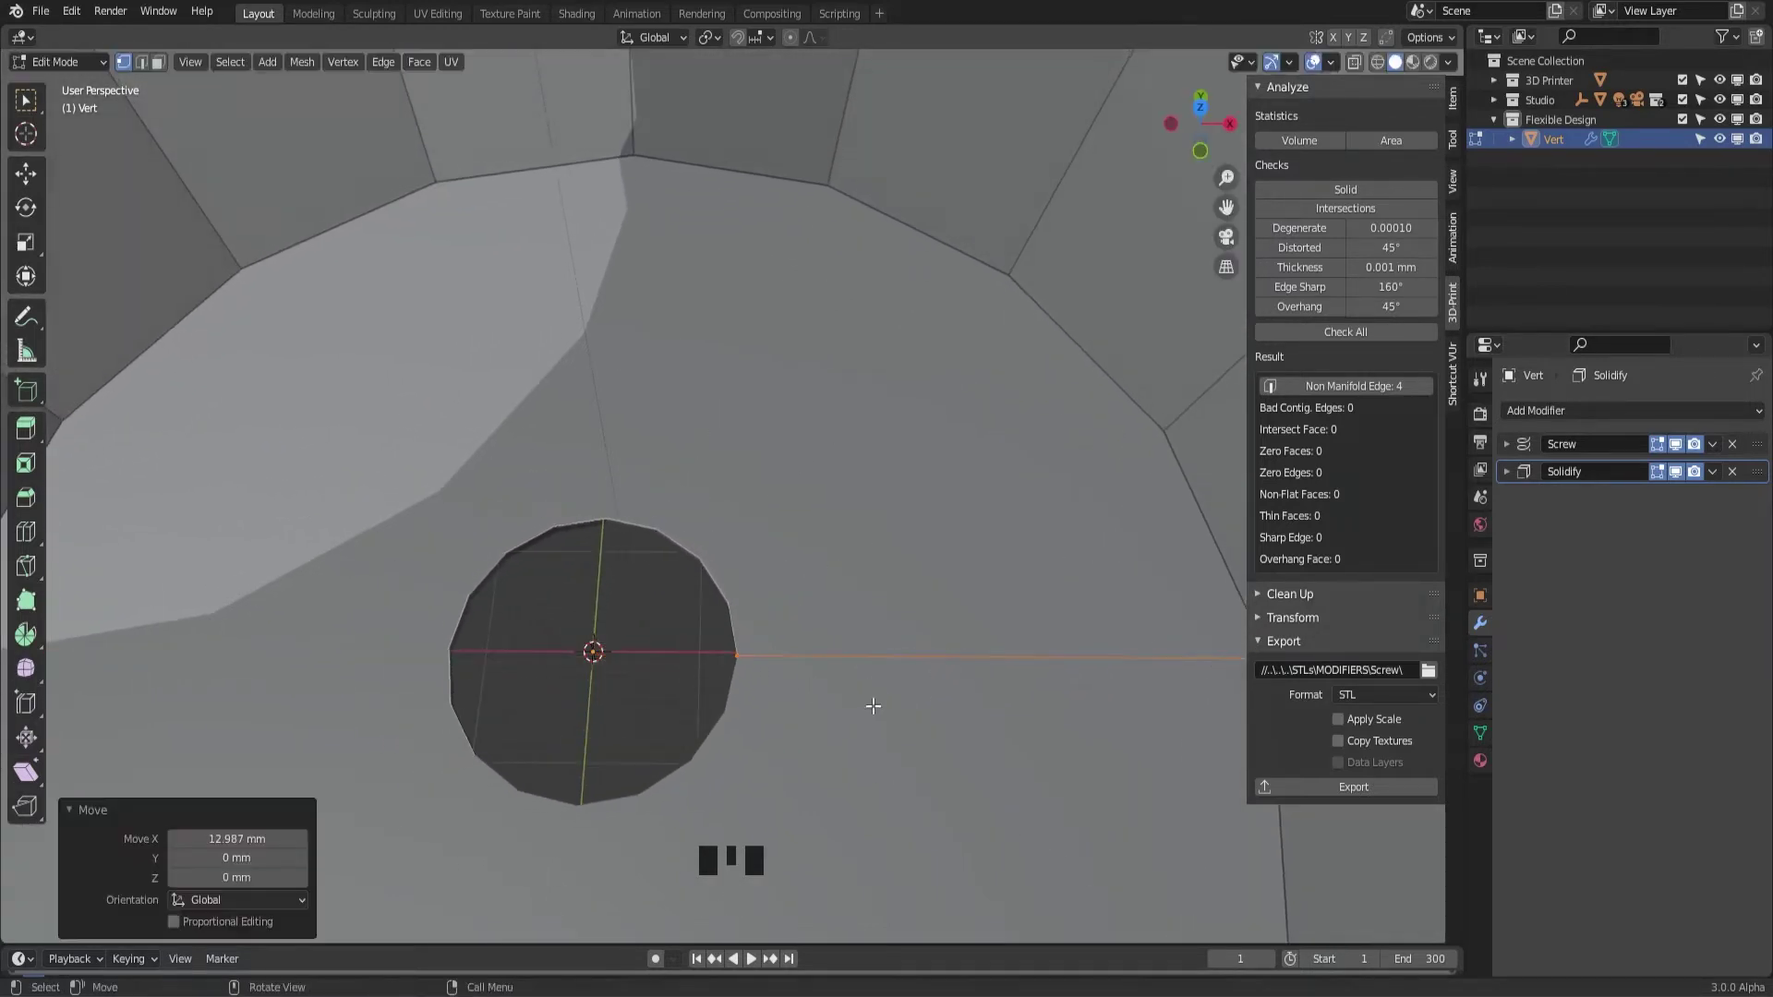
{"action": "middle_click_drag", "start_coordinate": [871, 587], "coordinate": [1100, 686]}
{"action": "scroll", "coordinate": [903, 625], "scroll_direction": "down", "scroll_amount": 3}
Leave Edit Mode, assign the existing Red material to the pot and display the viewport in rendered shading
{"action": "left_click", "coordinate": [1453, 97]}
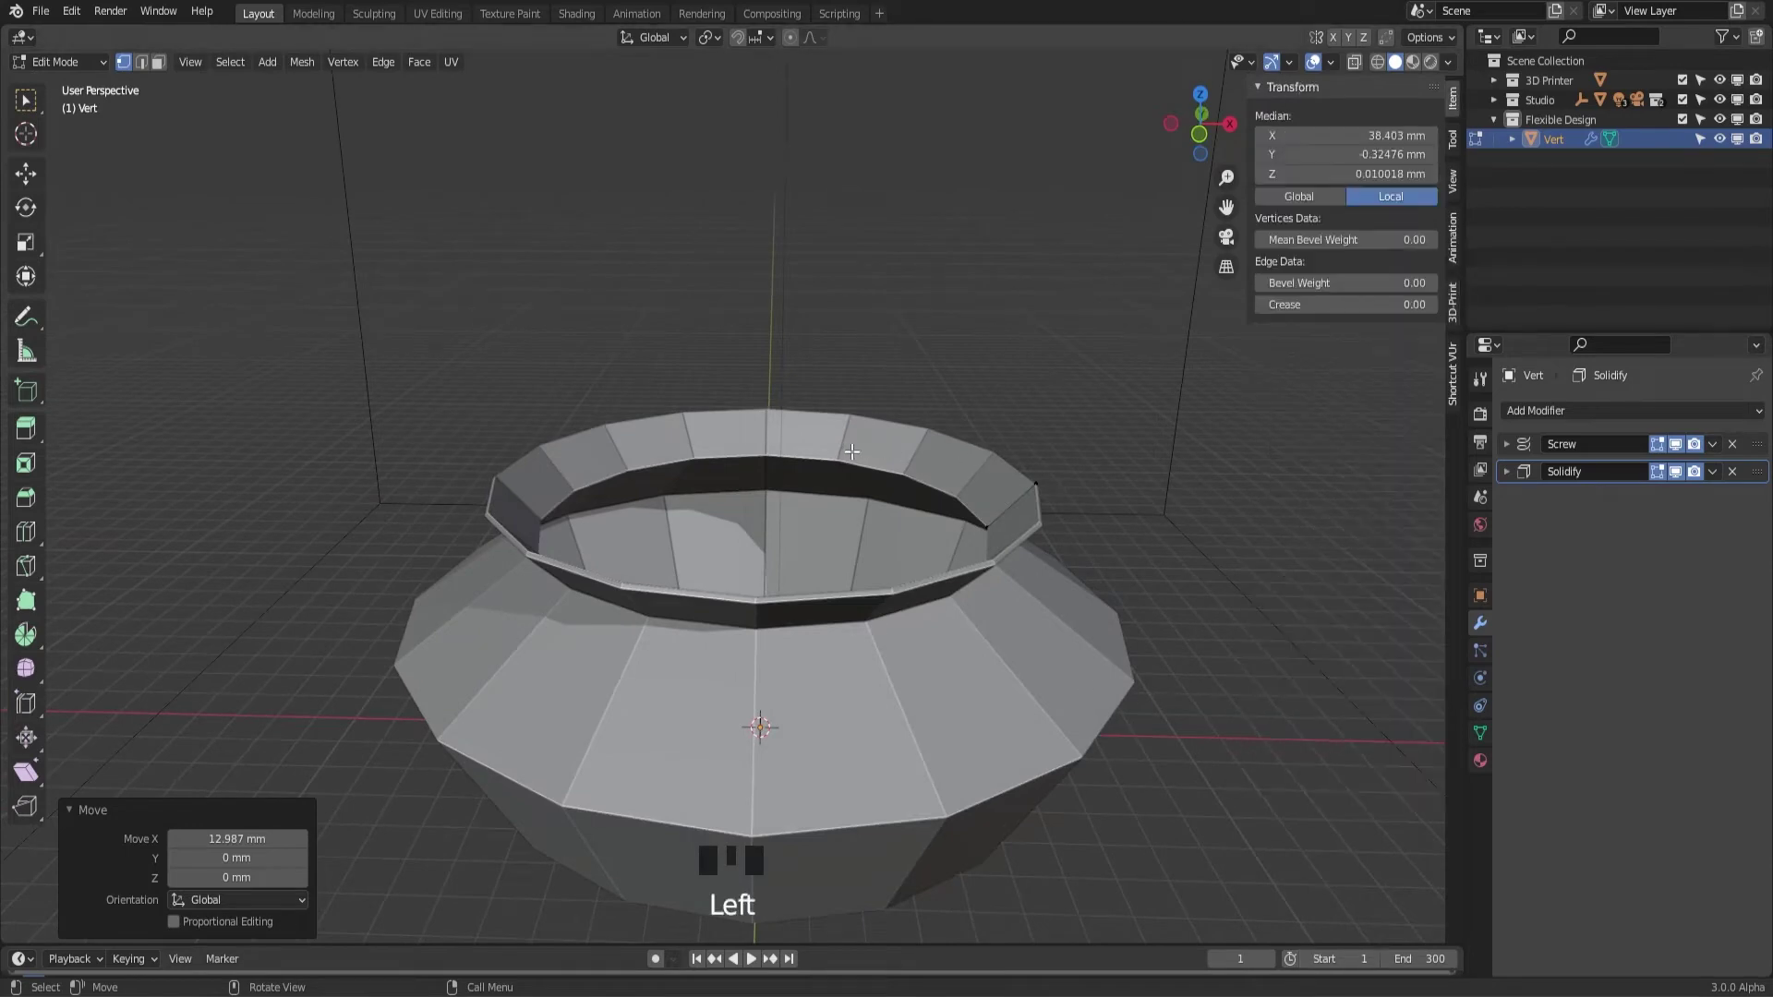
{"action": "key", "text": "Tab"}
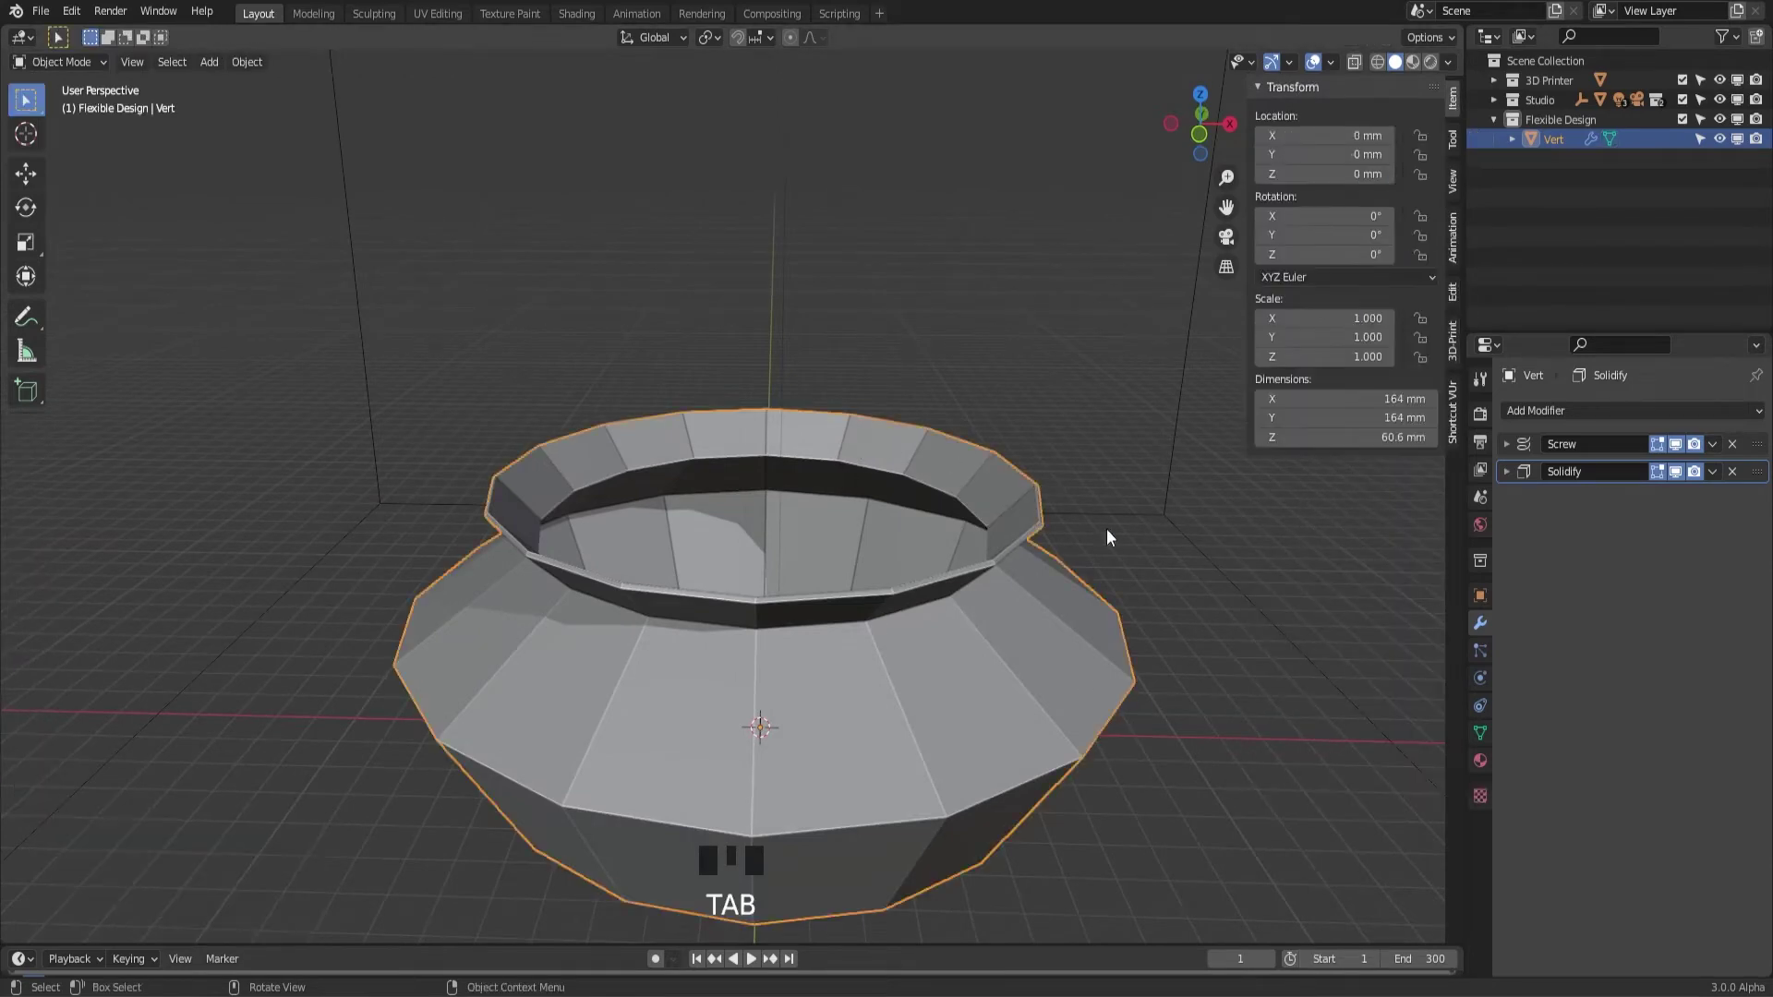
{"action": "left_click", "coordinate": [1479, 761]}
{"action": "left_click", "coordinate": [1513, 494]}
{"action": "left_click", "coordinate": [1537, 539]}
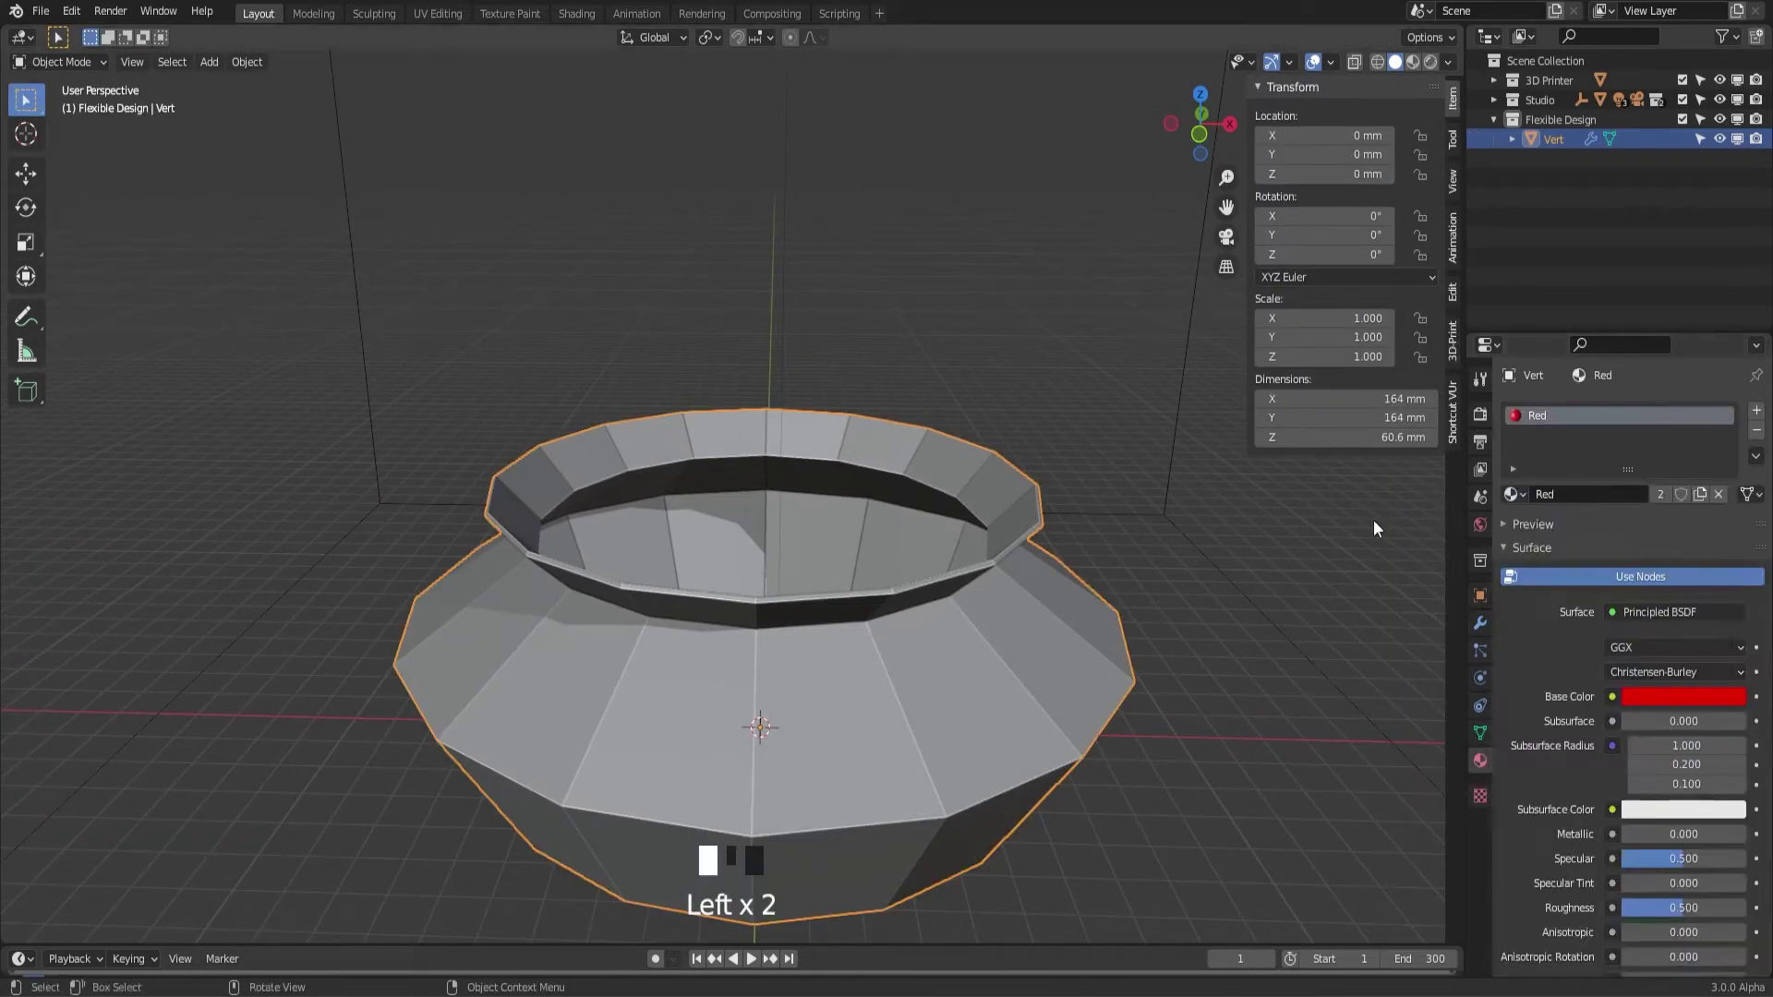
{"action": "left_click", "coordinate": [1431, 61]}
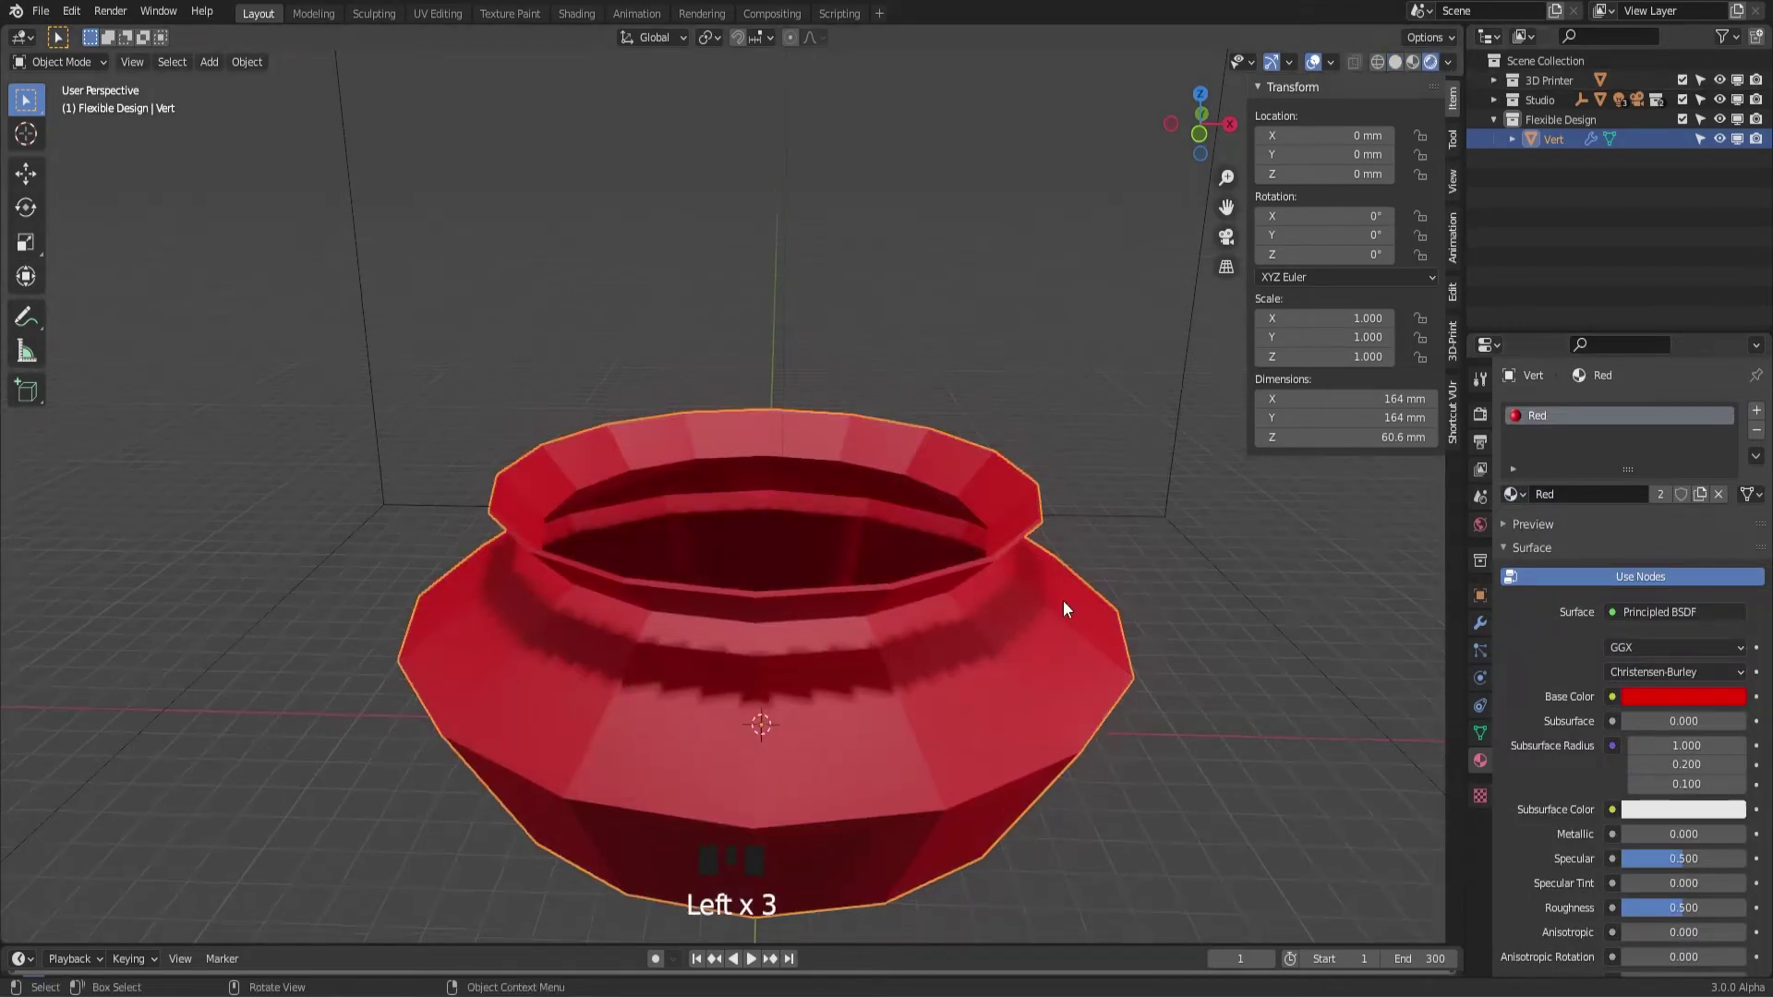
Move the pot along the negative X axis, away from the world origin
{"action": "middle_click_drag", "start_coordinate": [1062, 600], "coordinate": [1022, 621]}
{"action": "key", "text": "g"}
{"action": "key", "text": "x"}
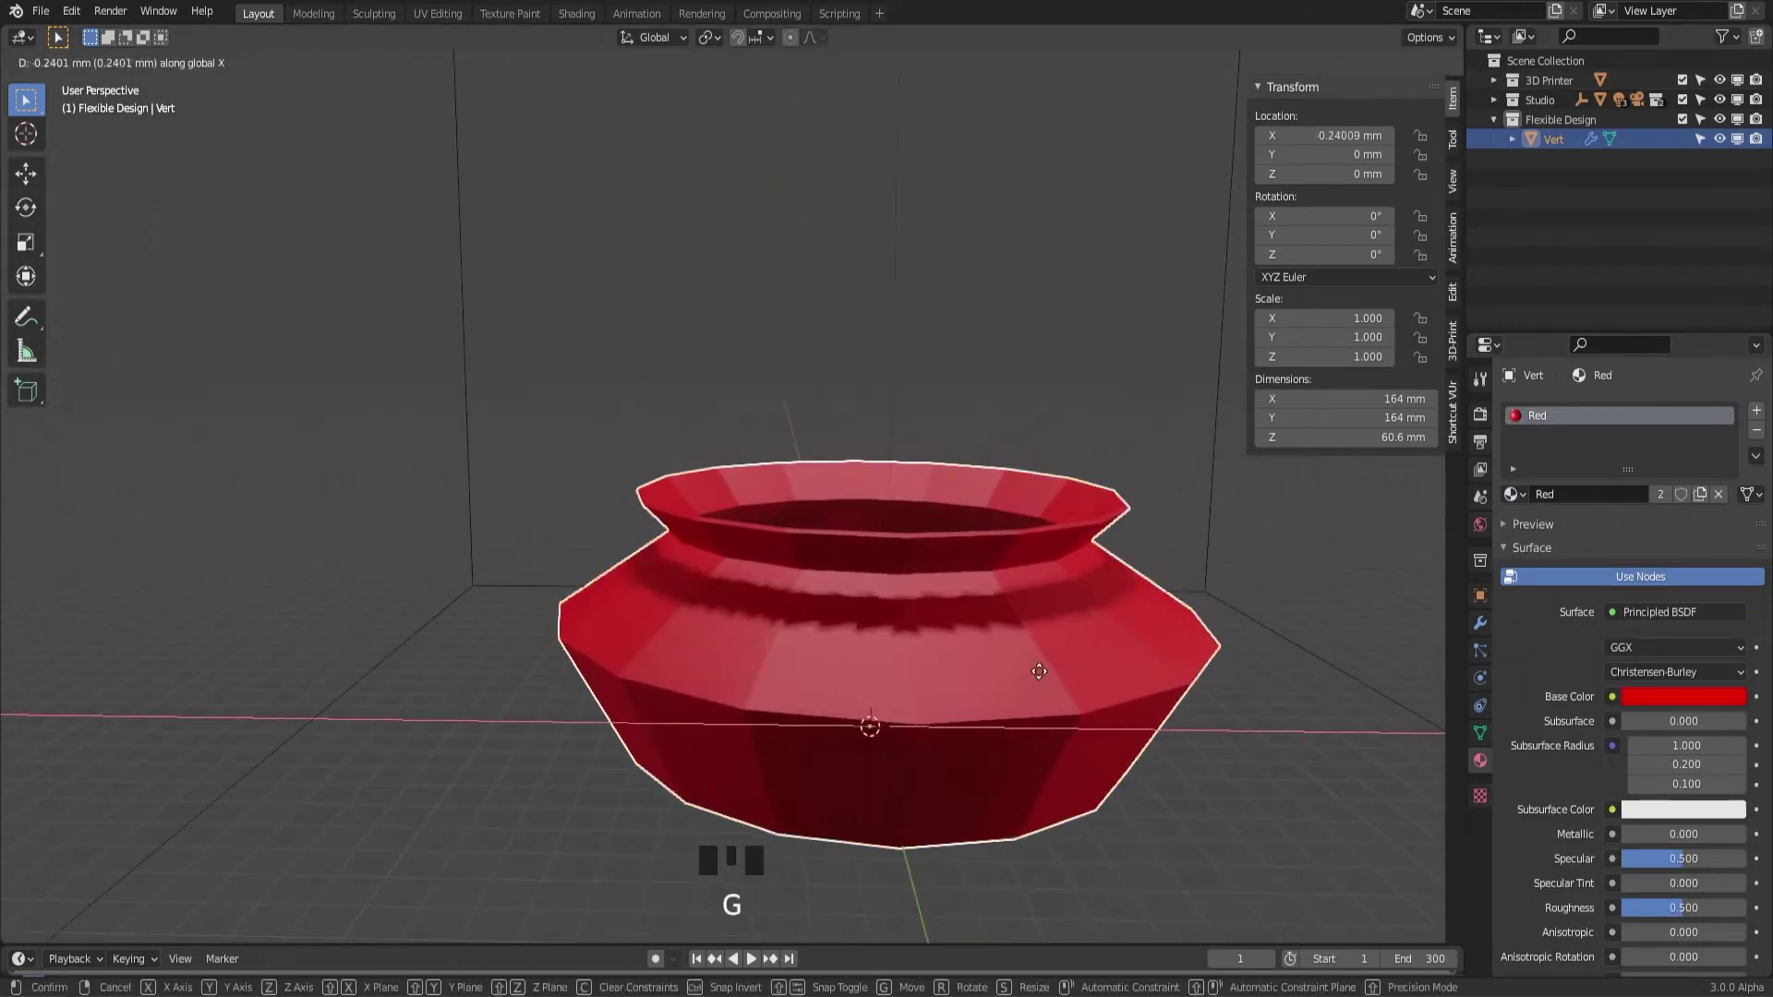
{"action": "left_click", "coordinate": [268, 630]}
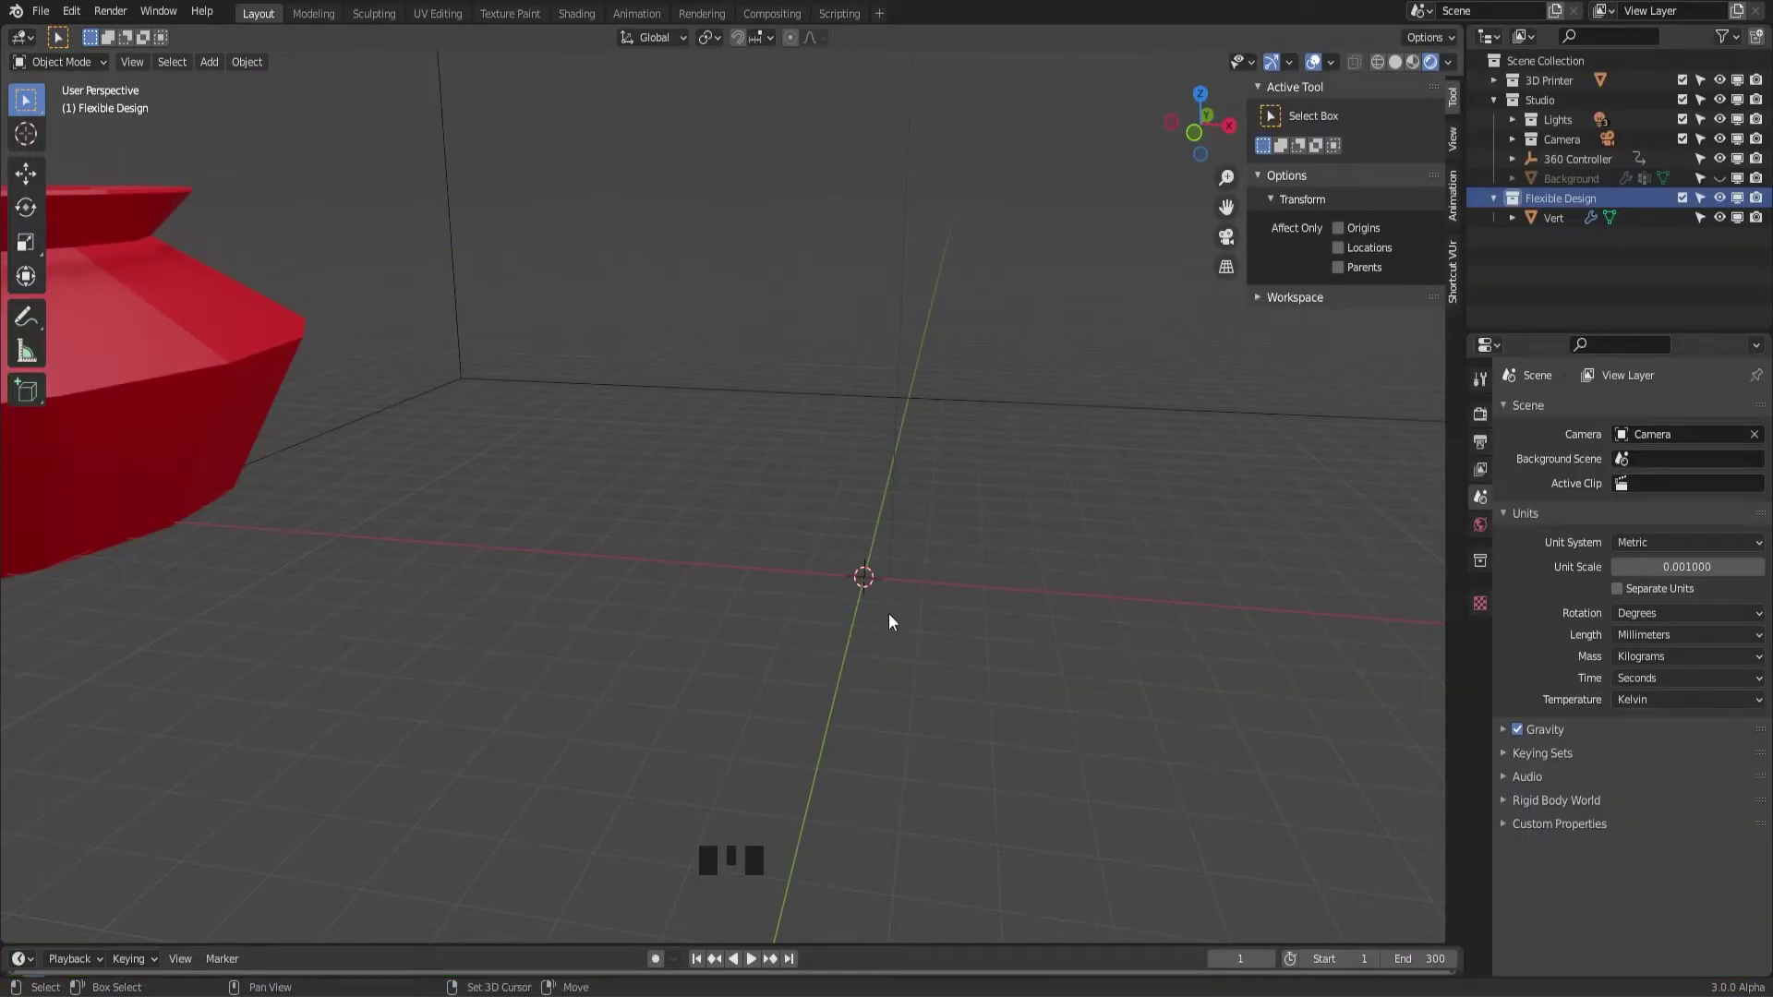
Add a mesh circle with 32 vertices and a 10 mm radius at the origin and rotate it 90° about Y
{"action": "key", "text": "shift+a"}
{"action": "mouse_move", "coordinate": [879, 597]}
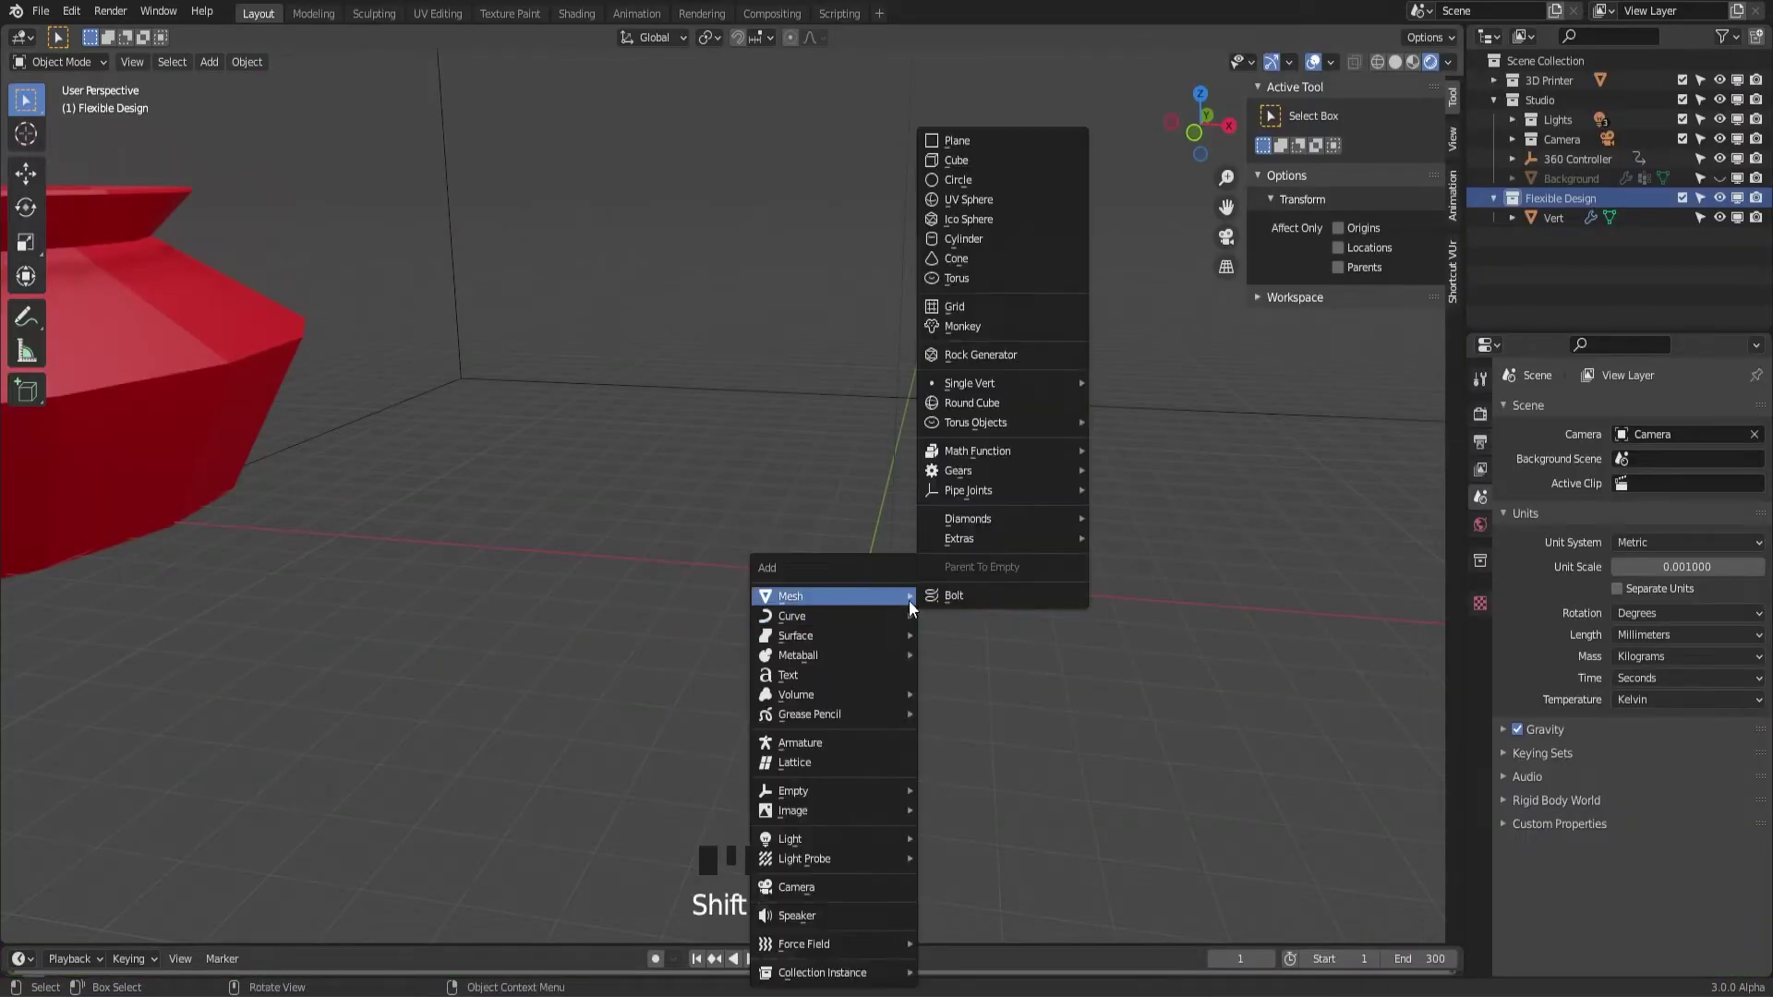
{"action": "left_click", "coordinate": [967, 186]}
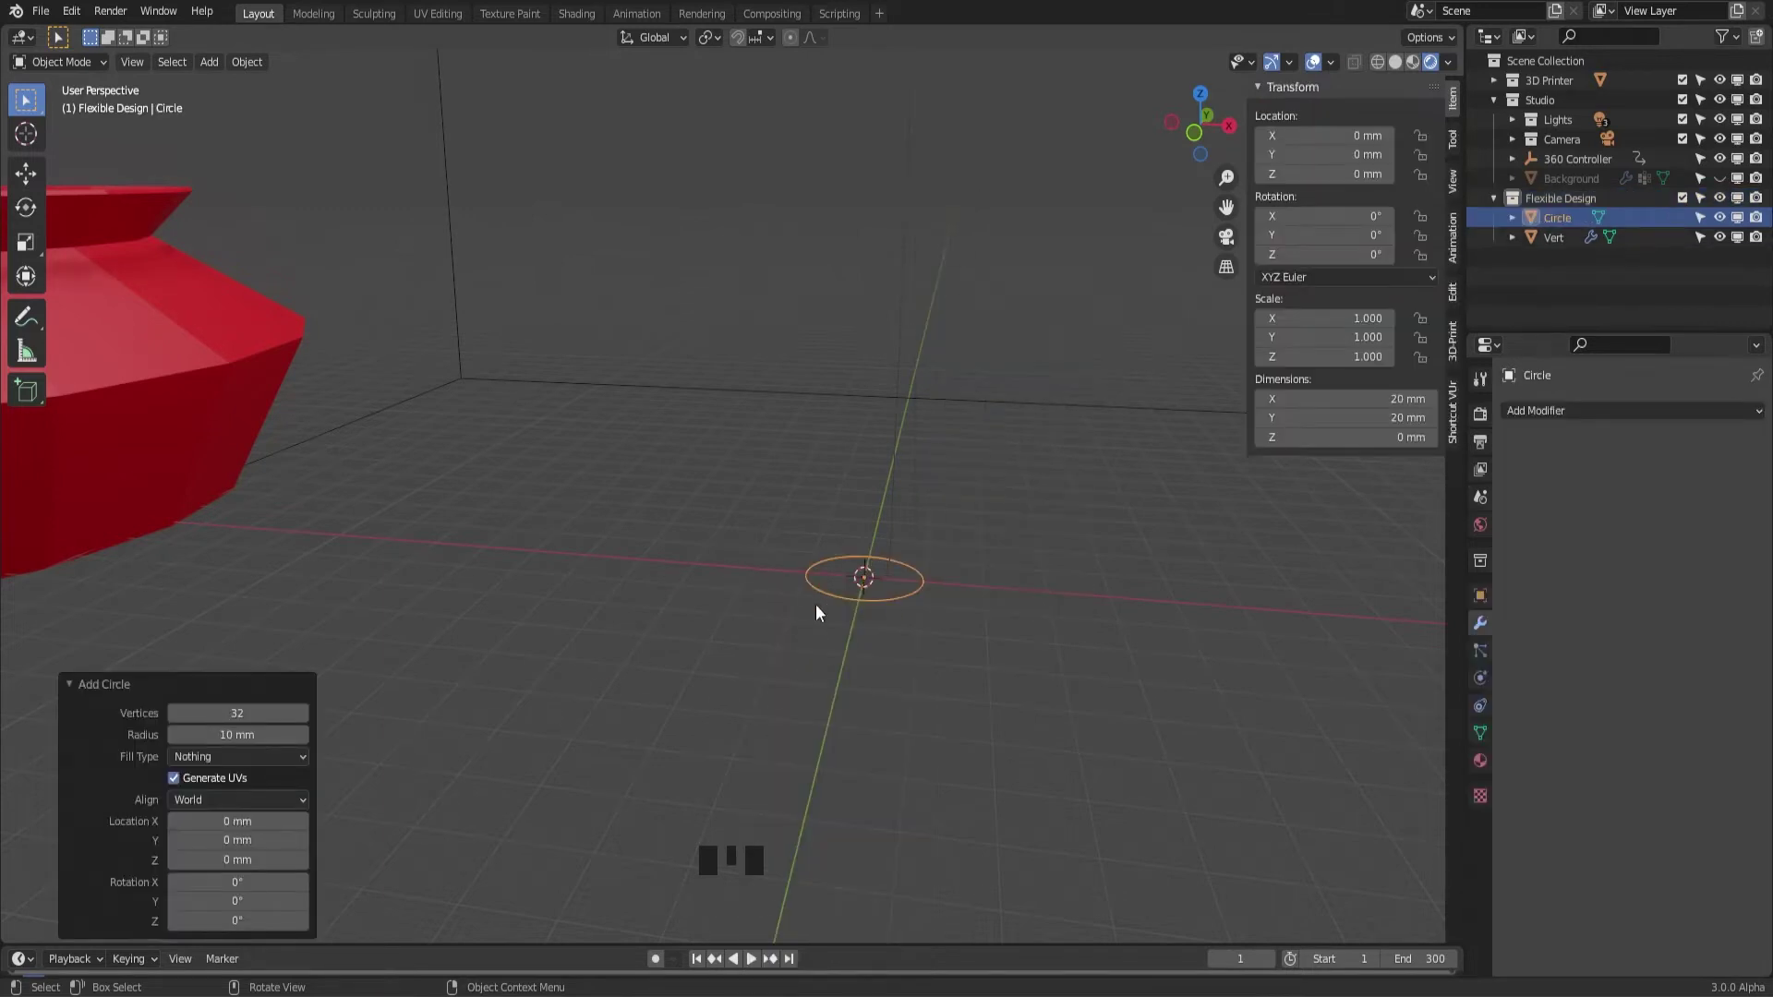
{"action": "key", "text": "r"}
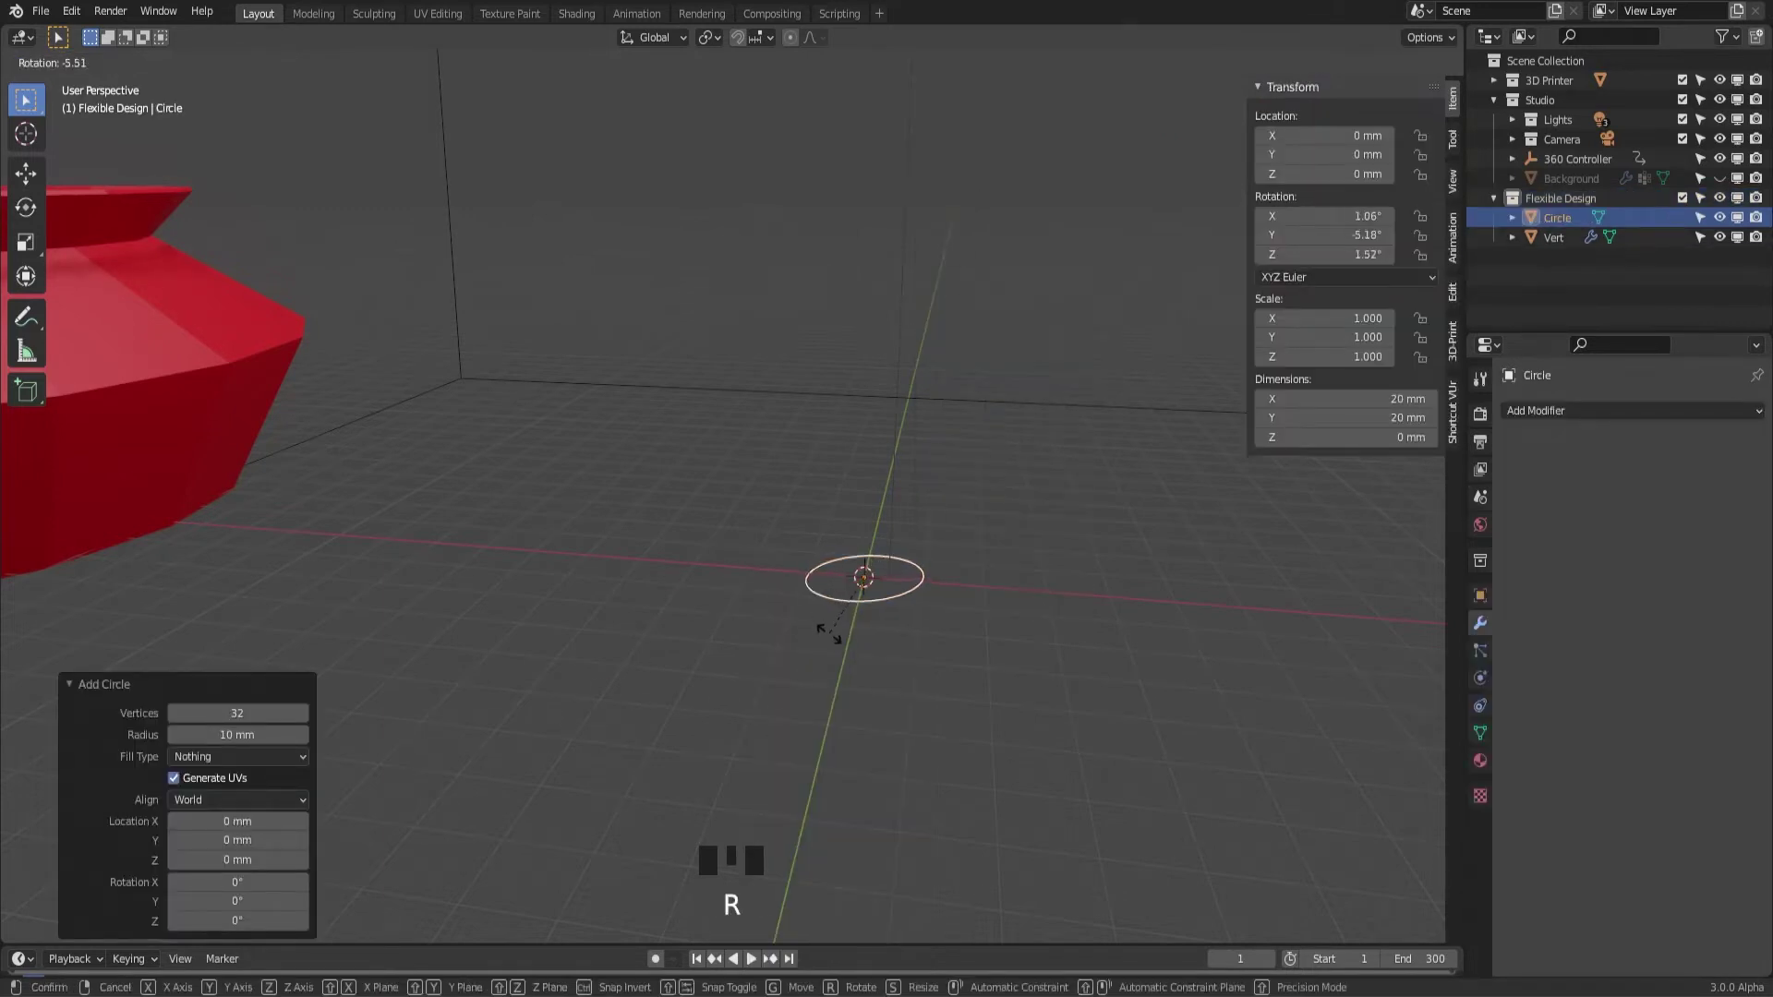
{"action": "type", "text": "y"}
{"action": "type", "text": "90"}
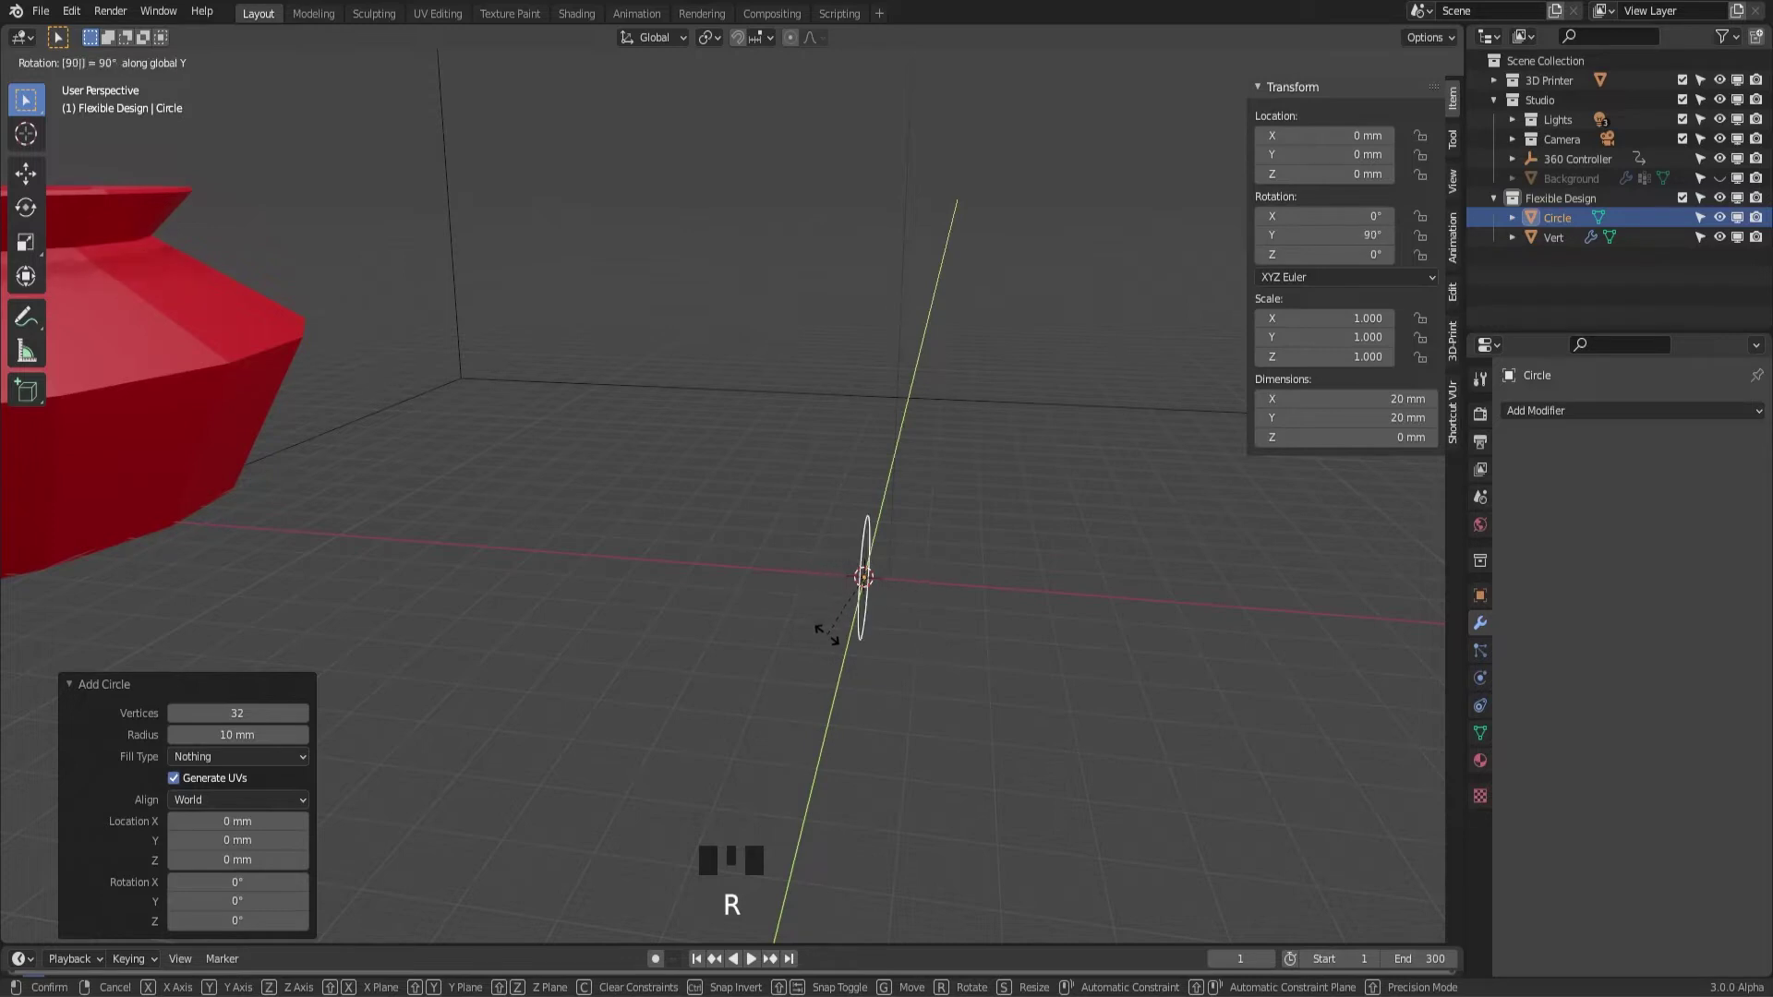
{"action": "key", "text": "Return"}
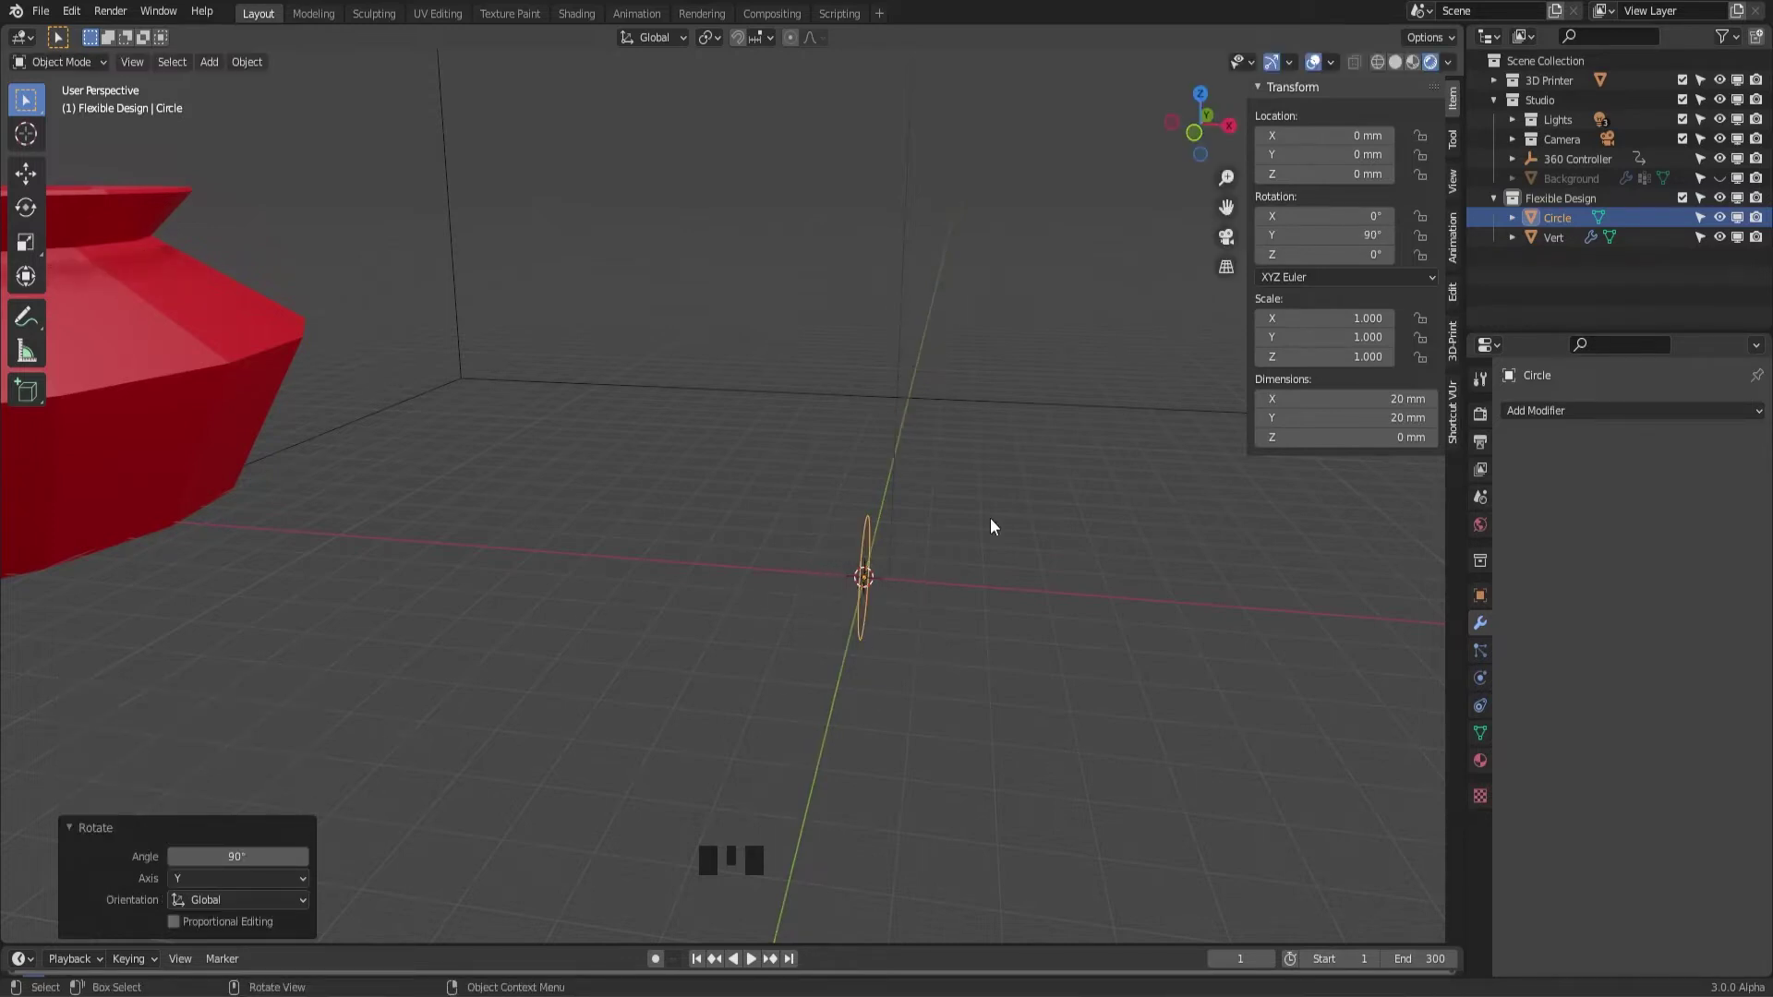
Add a Screw modifier to the upright circle and look at the circle from several angles
{"action": "mouse_move", "coordinate": [901, 569]}
{"action": "middle_mouse_down"}
{"action": "mouse_move", "coordinate": [933, 602]}
{"action": "mouse_move", "coordinate": [931, 561]}
{"action": "middle_mouse_up"}
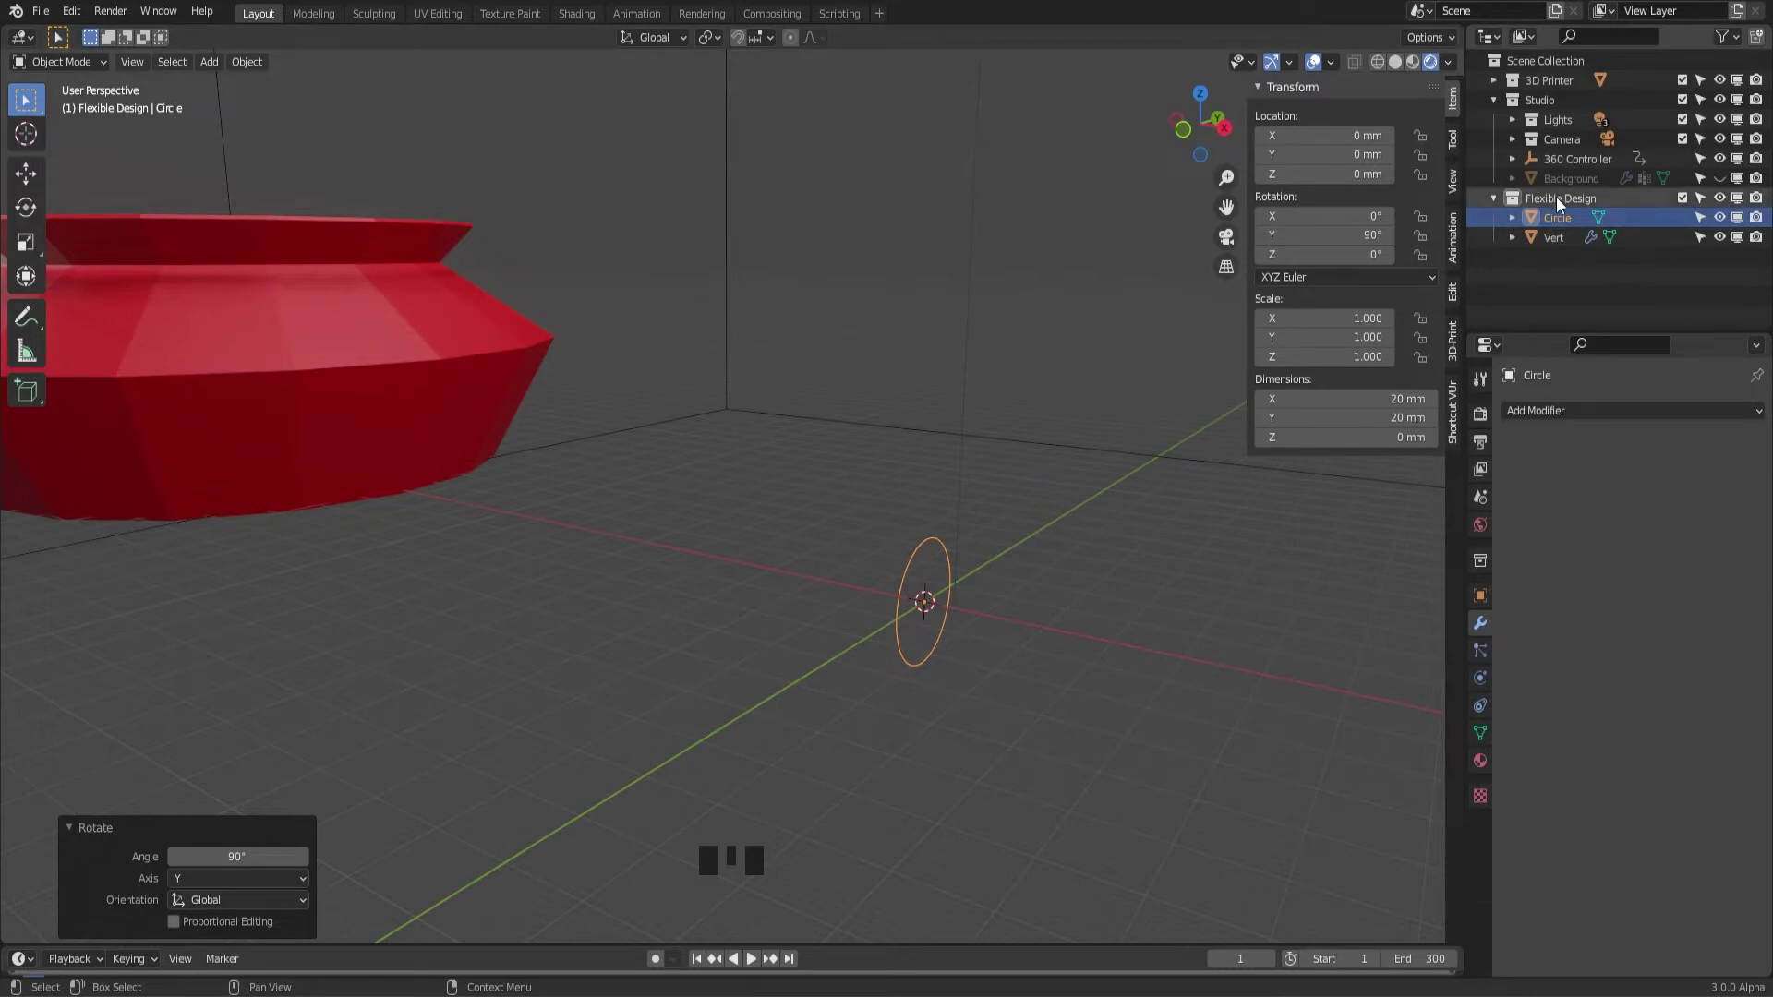
{"action": "left_click", "coordinate": [1557, 408]}
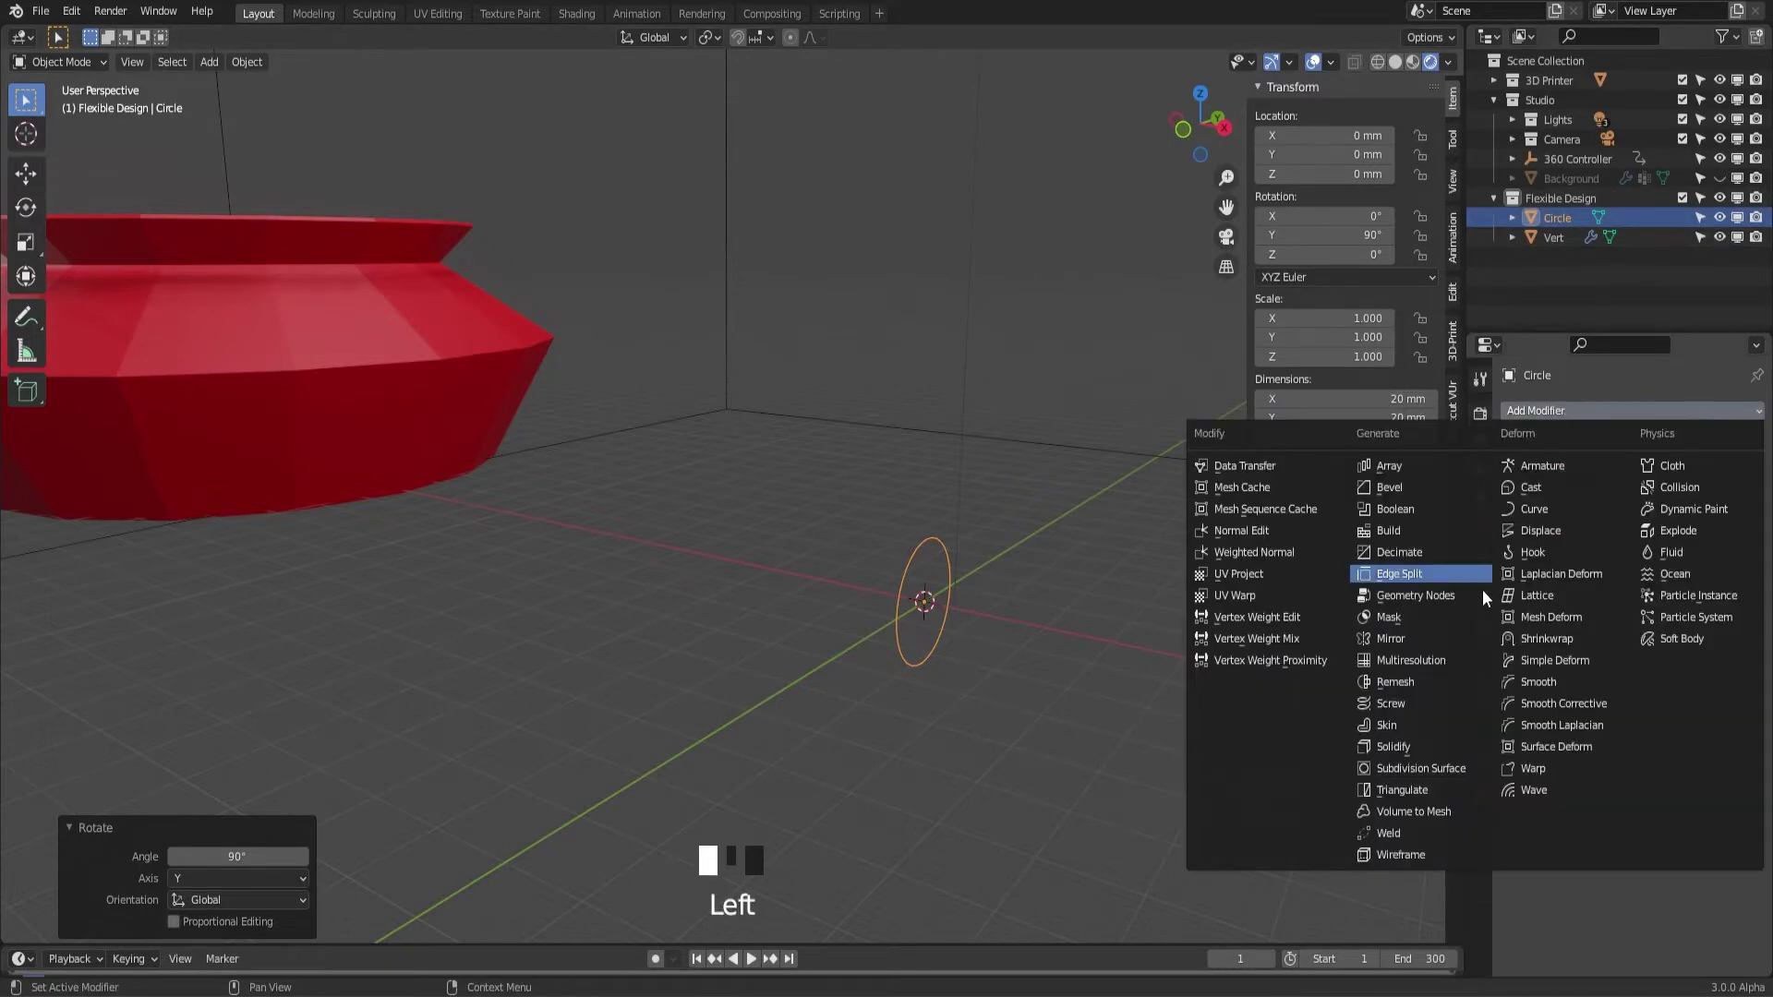
{"action": "left_click", "coordinate": [1427, 704]}
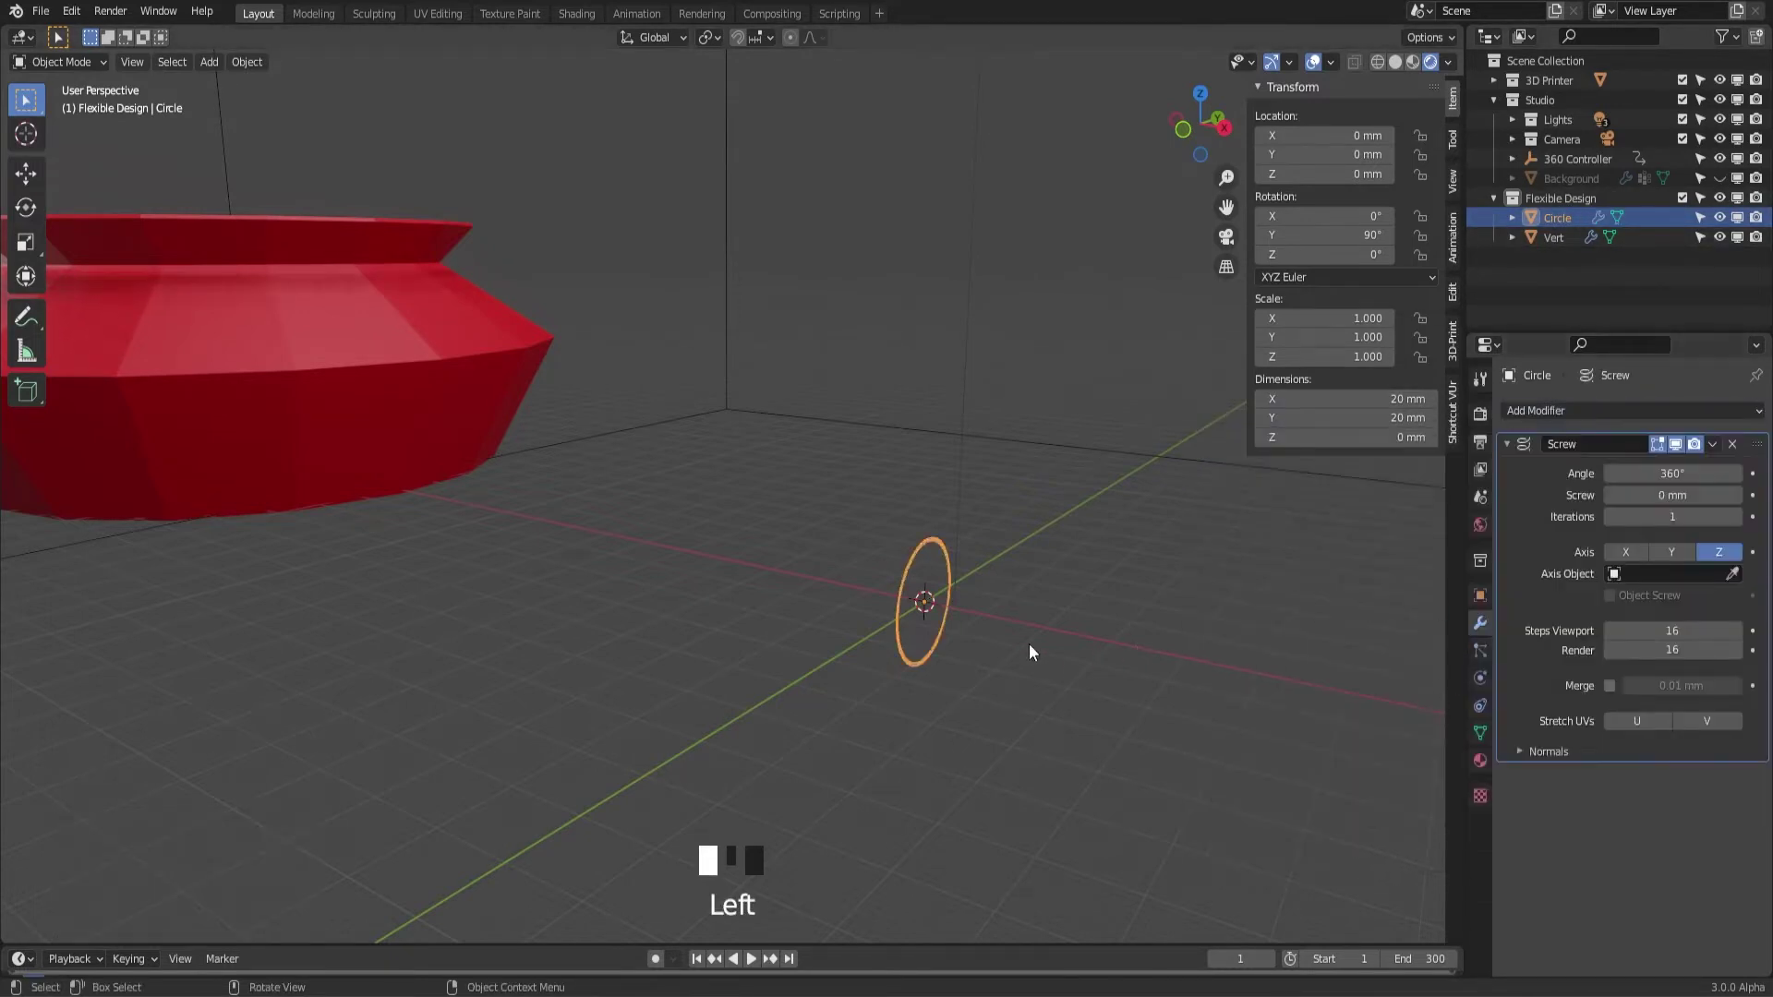
{"action": "middle_click_drag", "start_coordinate": [1029, 645], "coordinate": [1018, 432]}
{"action": "middle_click_drag", "start_coordinate": [902, 503], "coordinate": [628, 357]}
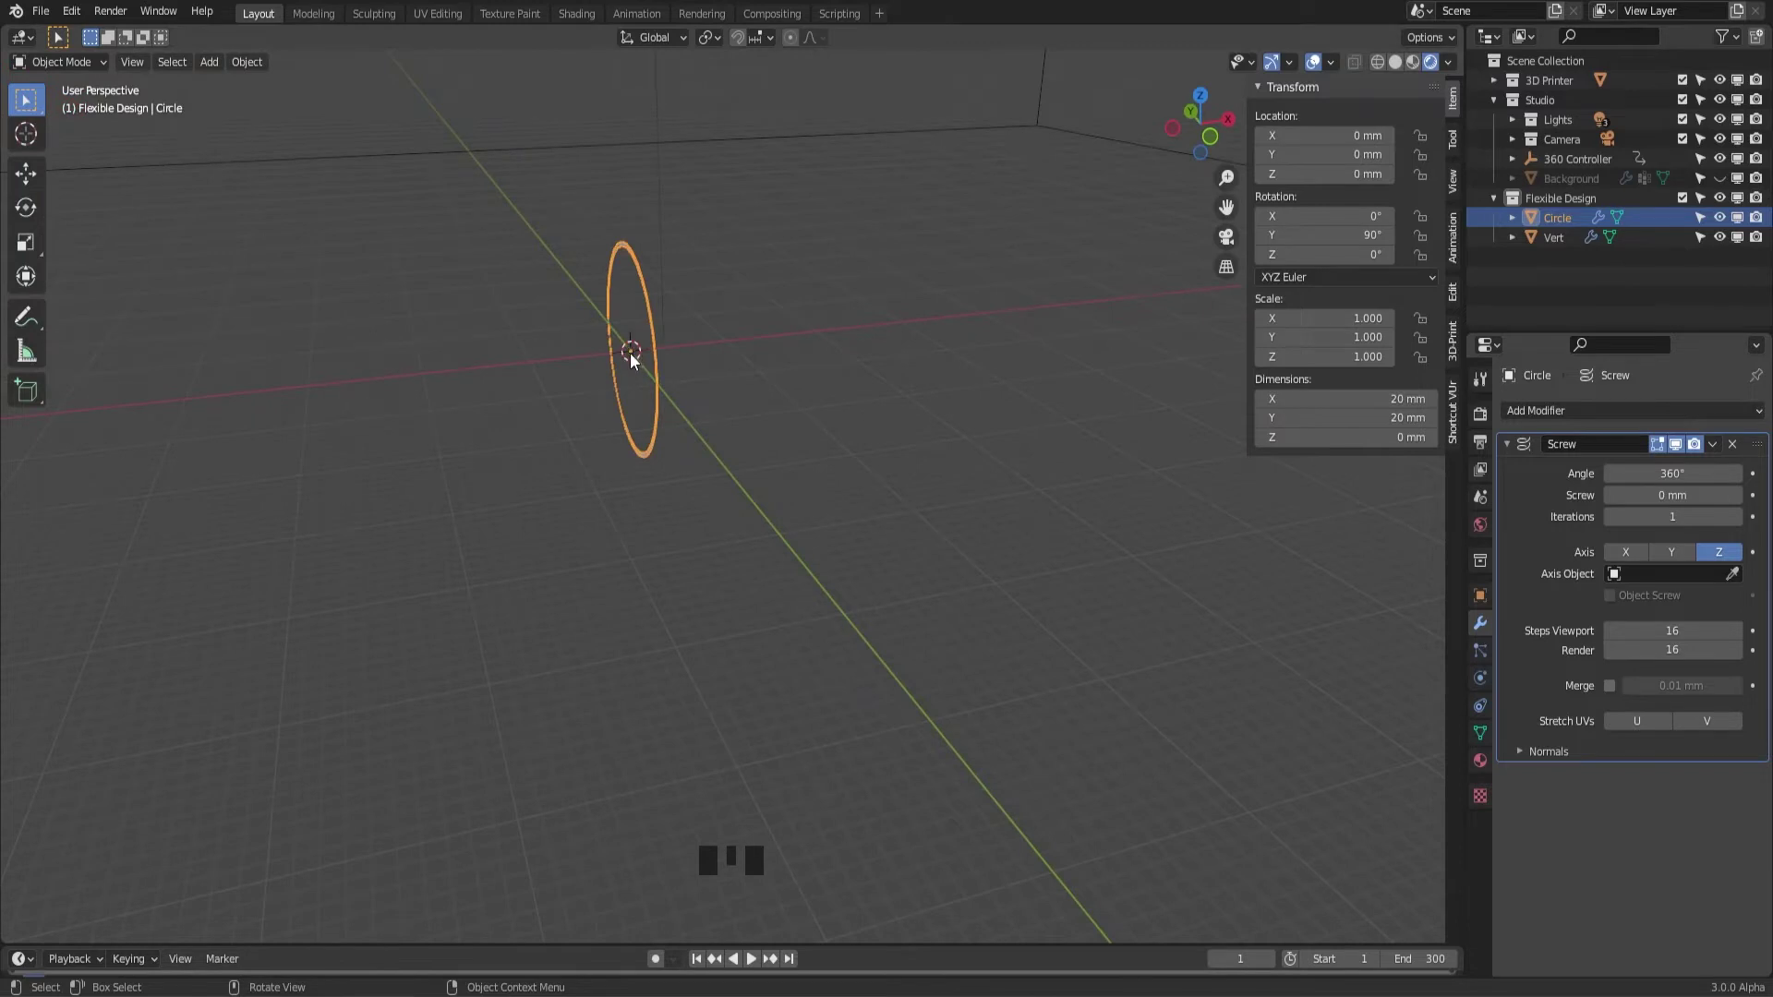
{"action": "middle_click_drag", "start_coordinate": [717, 435], "coordinate": [1025, 434]}
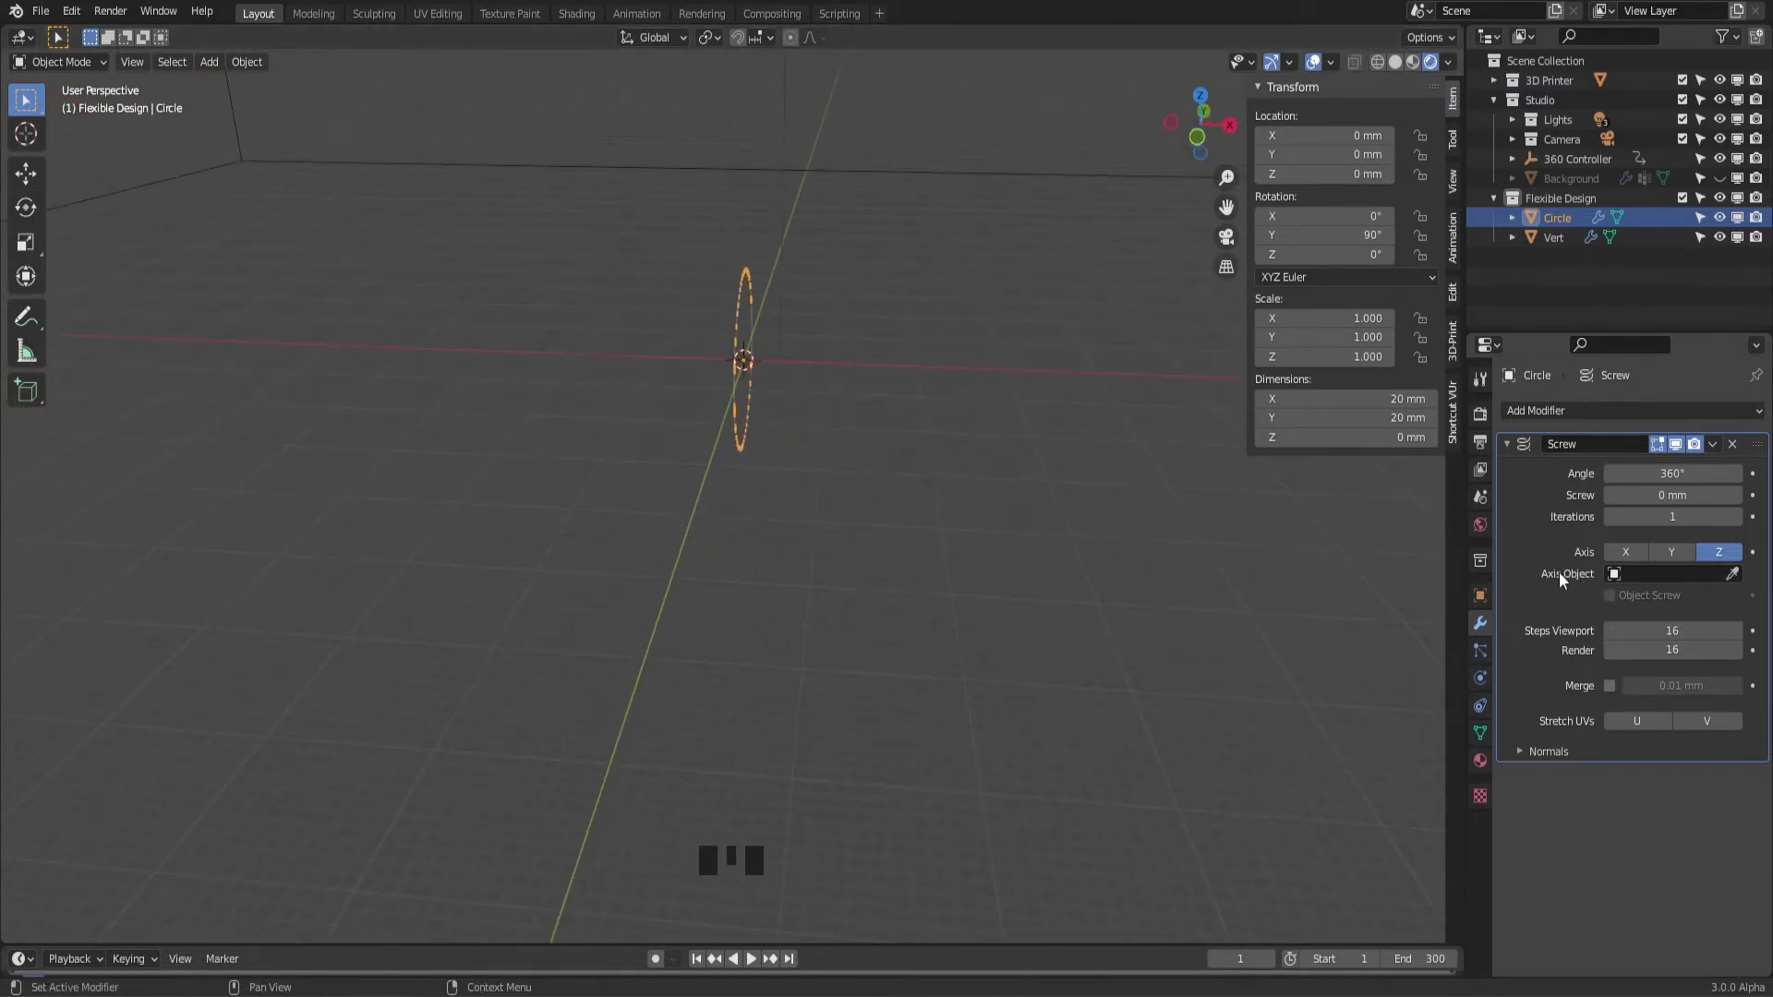
{"action": "middle_click_drag", "start_coordinate": [876, 380], "coordinate": [855, 382]}
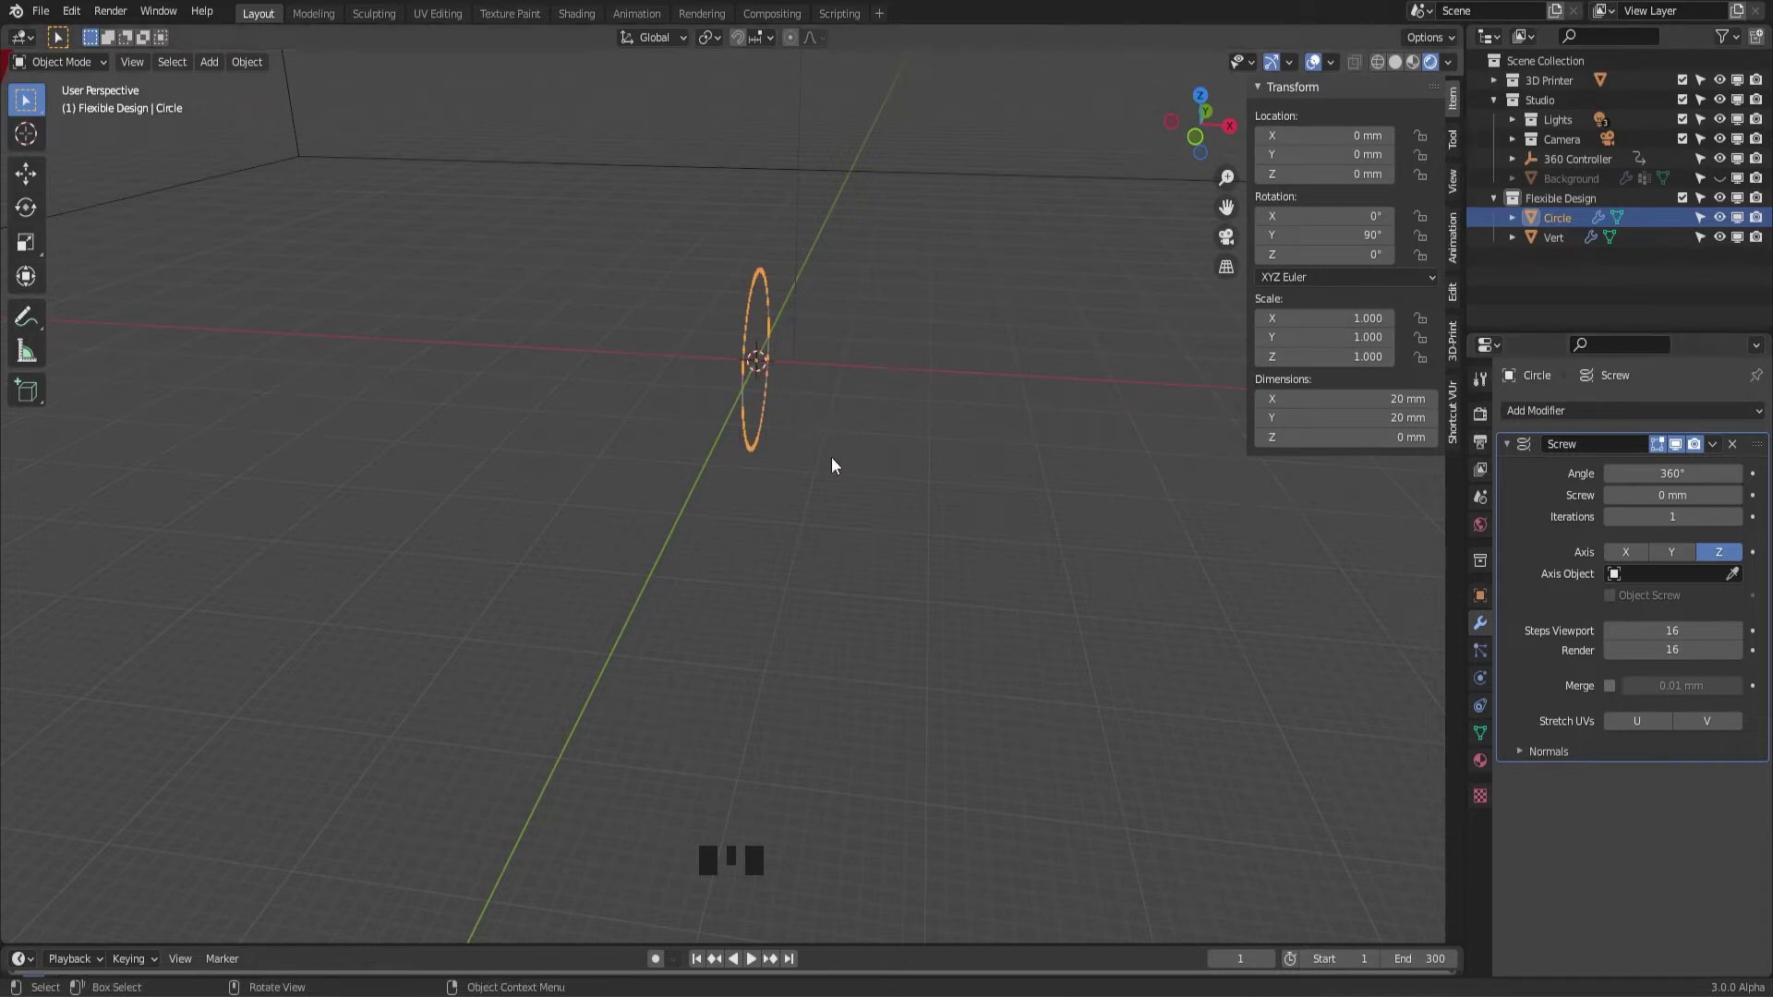
Add a Plain Axes empty at the world origin
{"action": "key", "text": "shift+a"}
{"action": "mouse_move", "coordinate": [829, 644]}
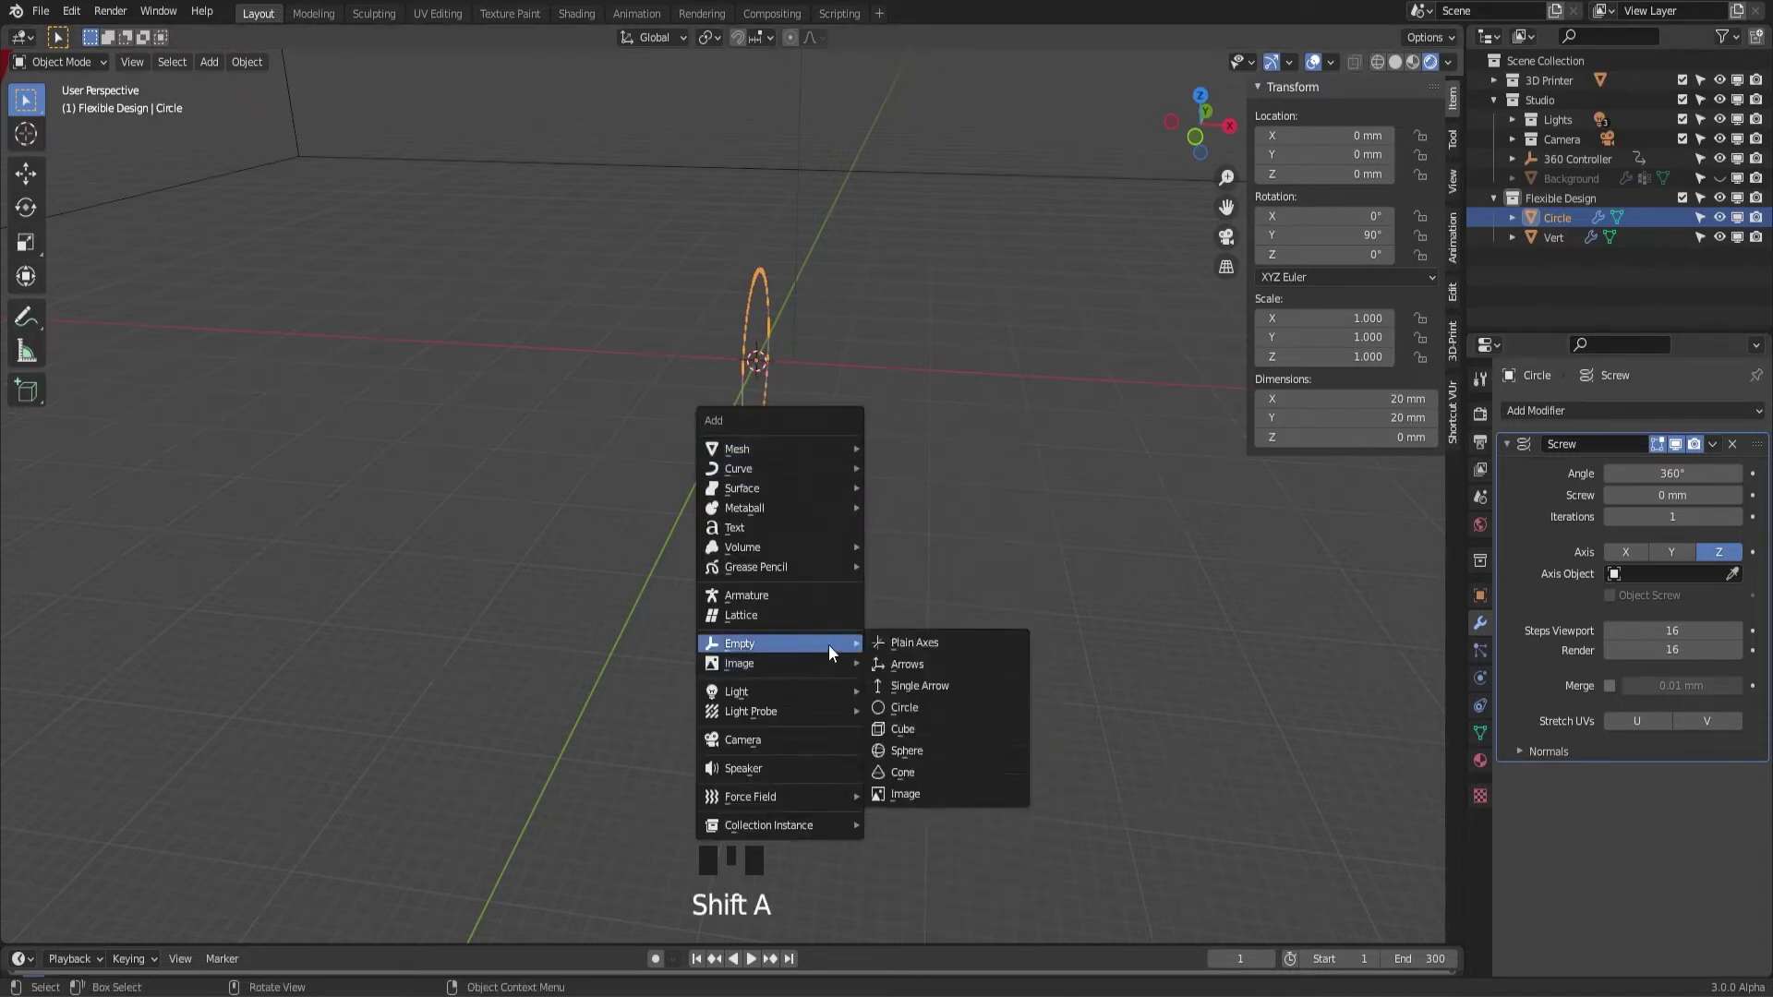
{"action": "left_click", "coordinate": [894, 642]}
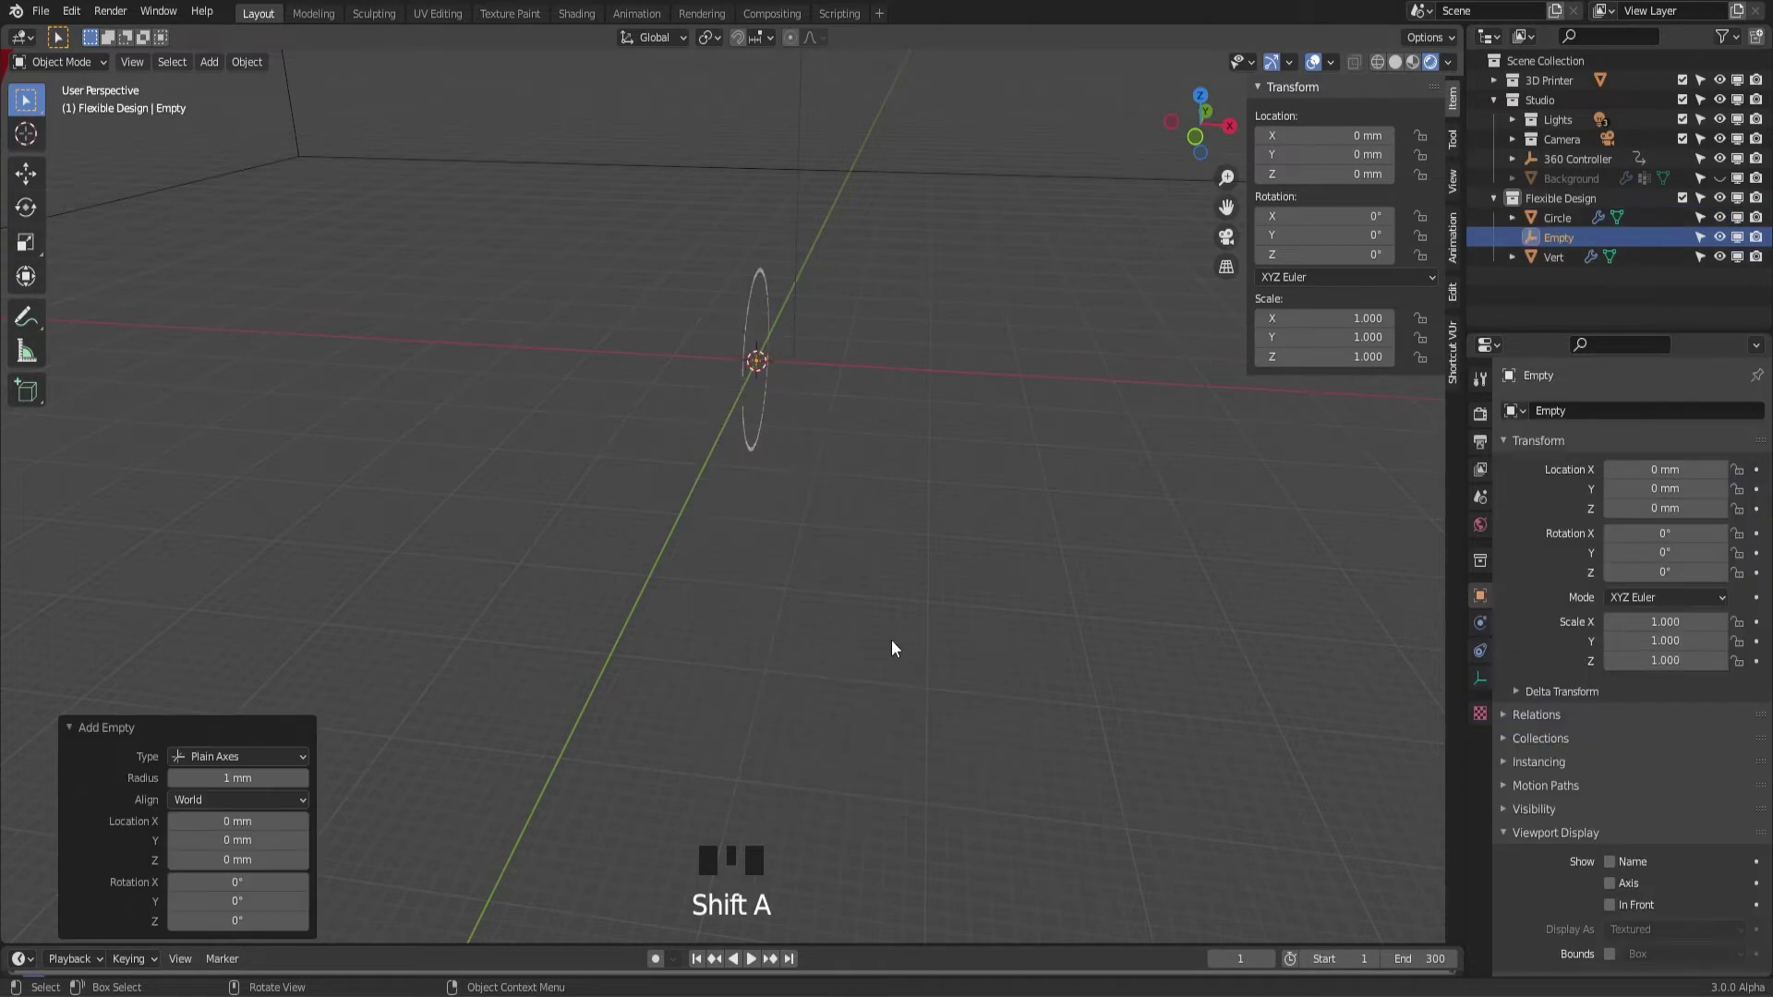
Rename the new empty as Screw Empty
{"action": "left_click", "coordinate": [1561, 236]}
{"action": "double_click", "coordinate": [1559, 237]}
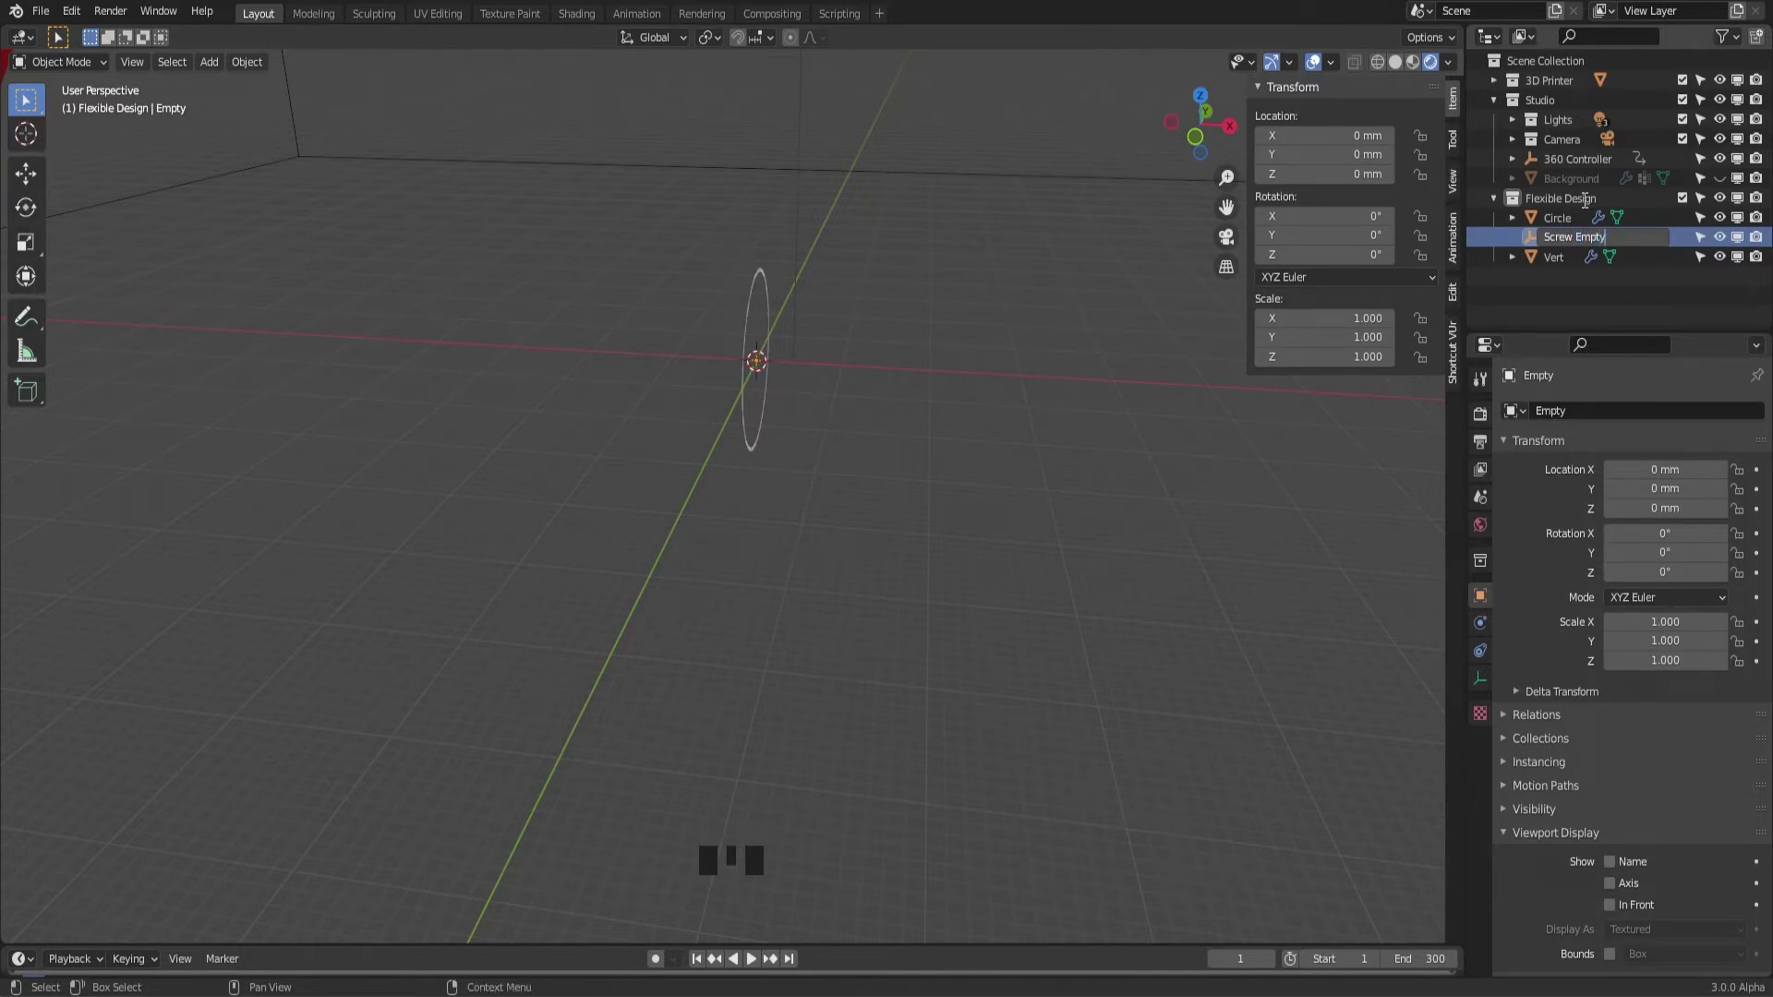
{"action": "key", "text": "Return"}
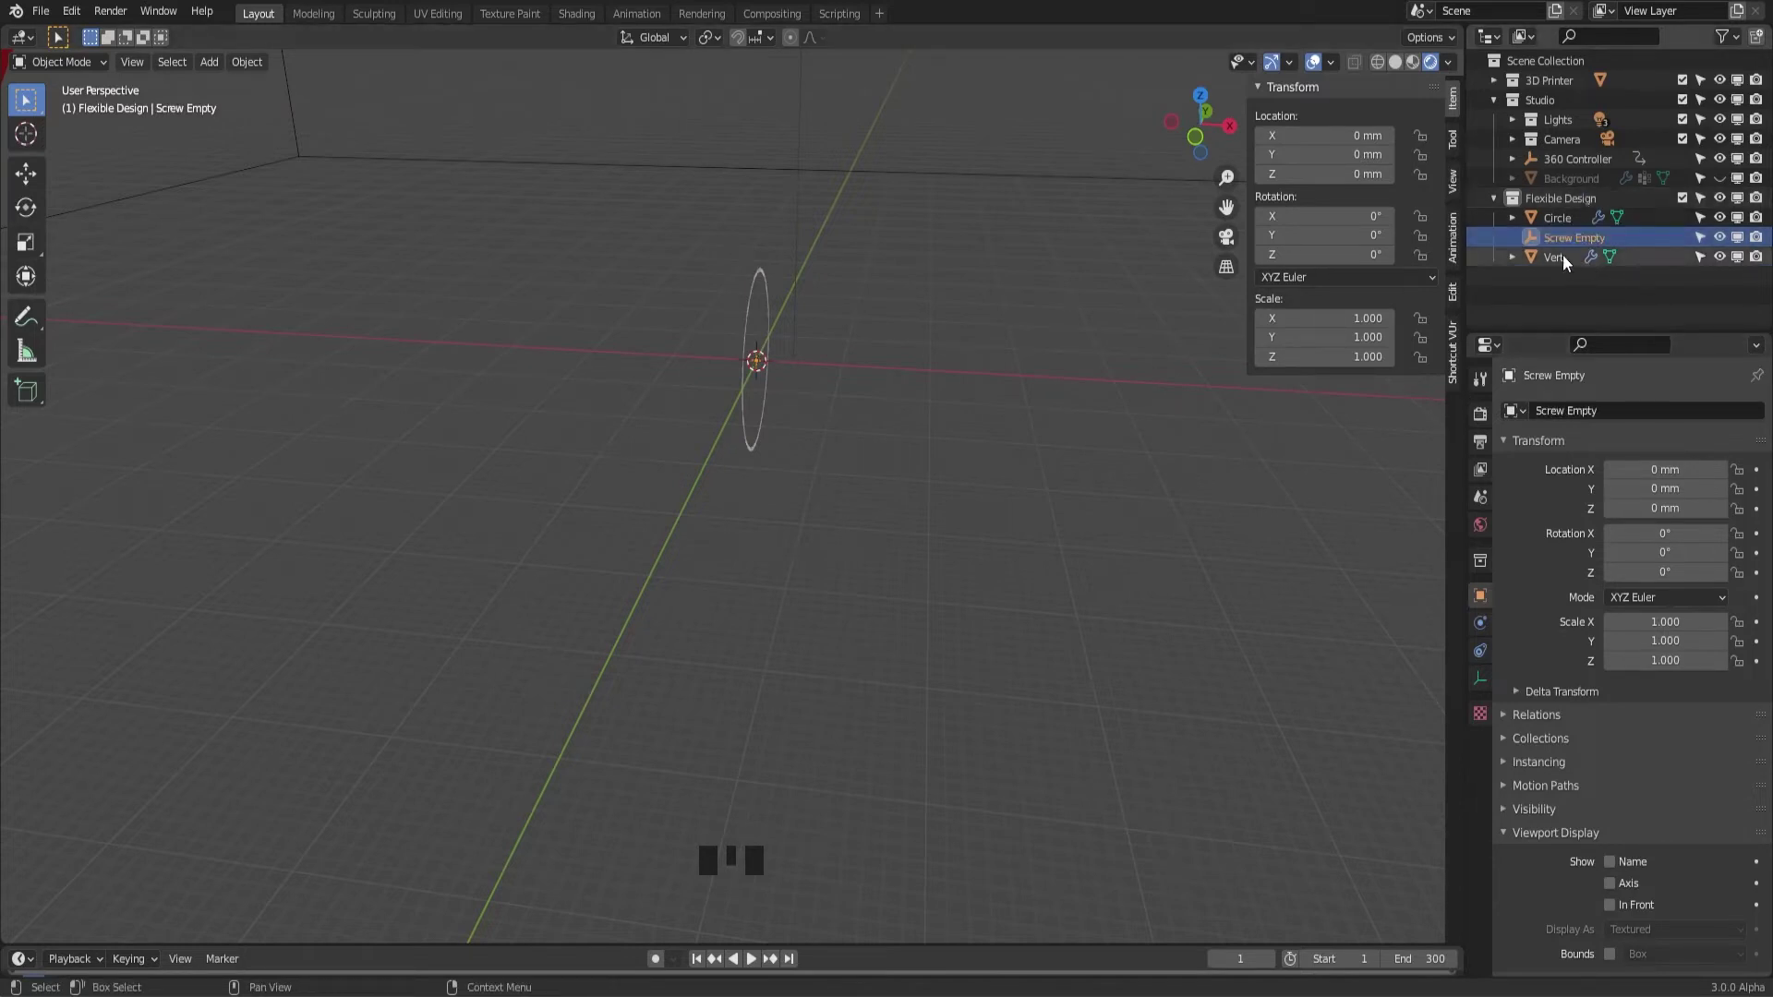
Assign Screw Empty as the axis object of the circle's Screw modifier
{"action": "left_click", "coordinate": [1544, 223]}
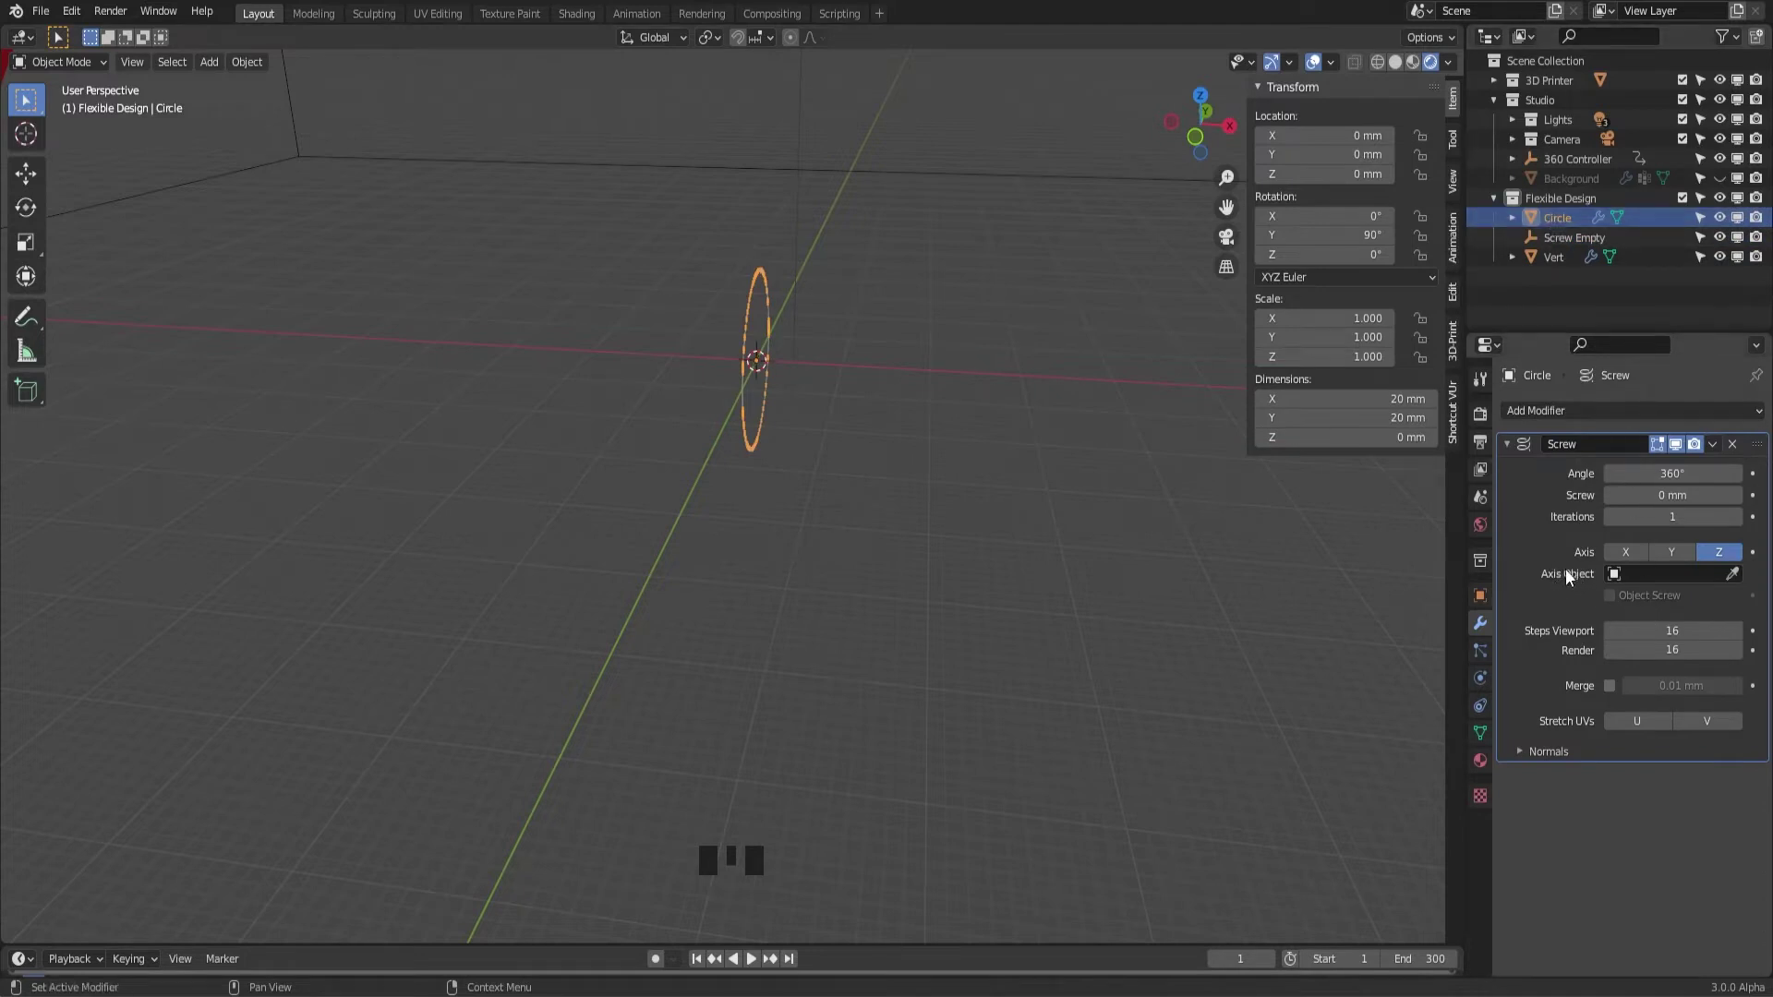
{"action": "left_click", "coordinate": [1631, 571]}
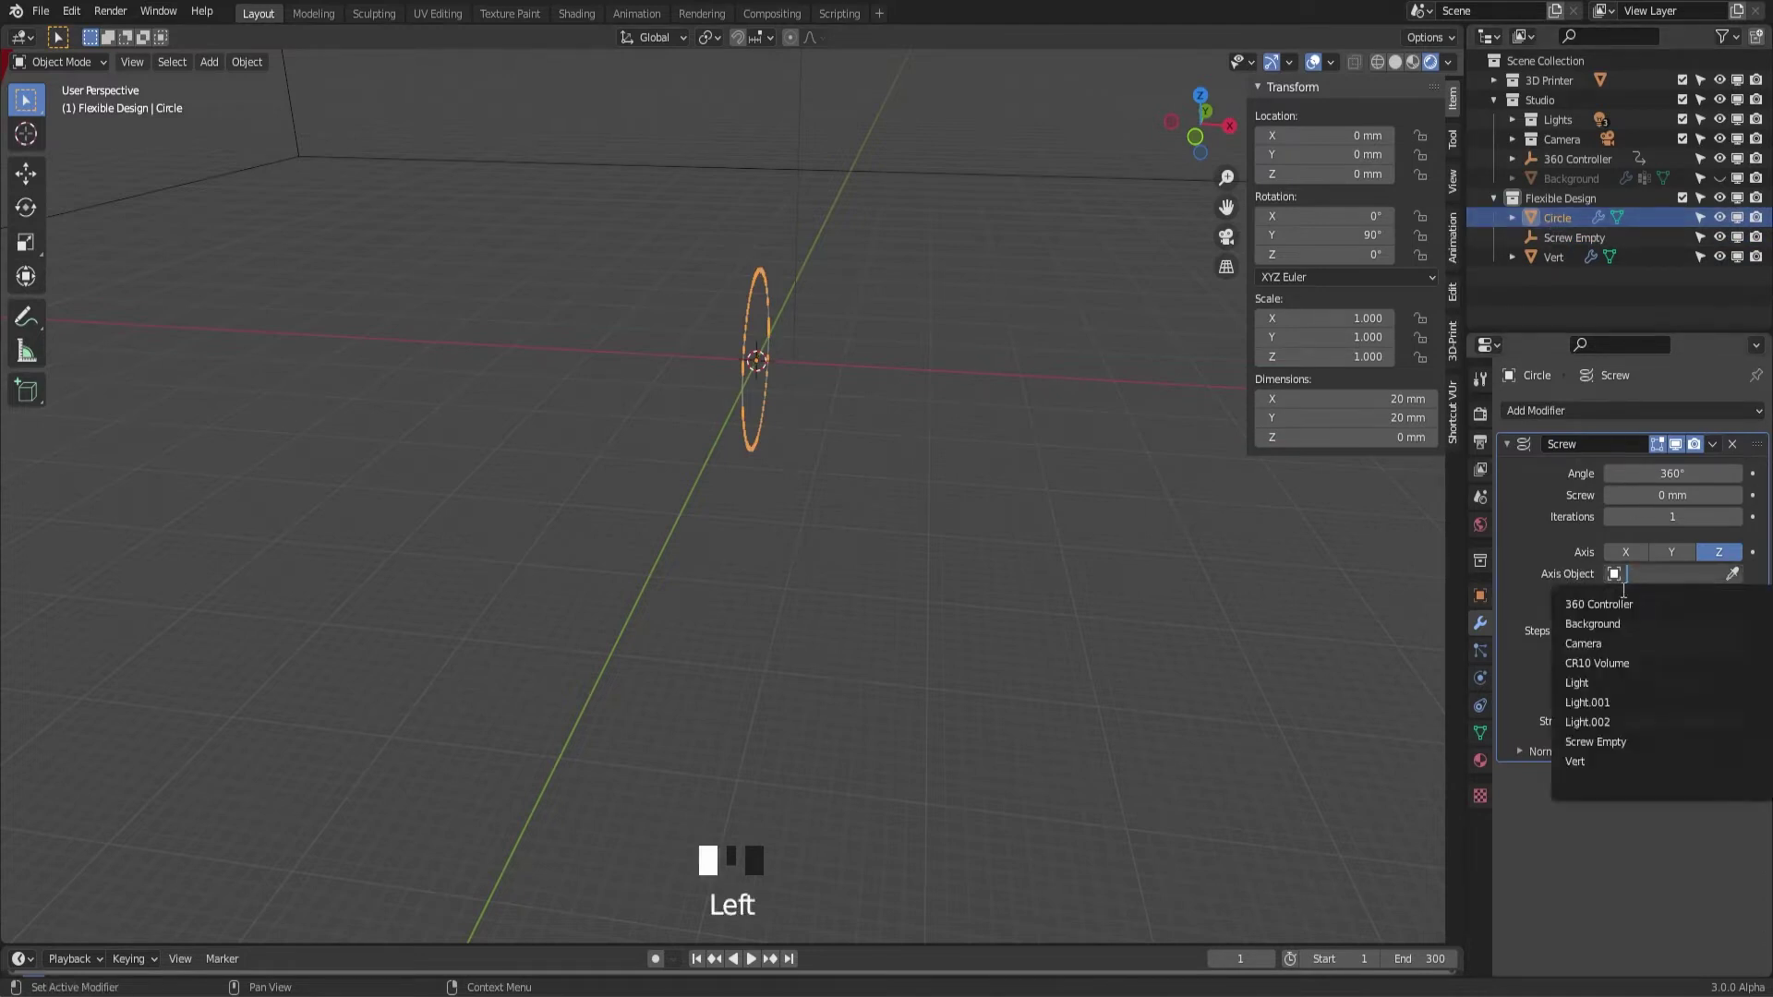
{"action": "left_click", "coordinate": [1621, 741]}
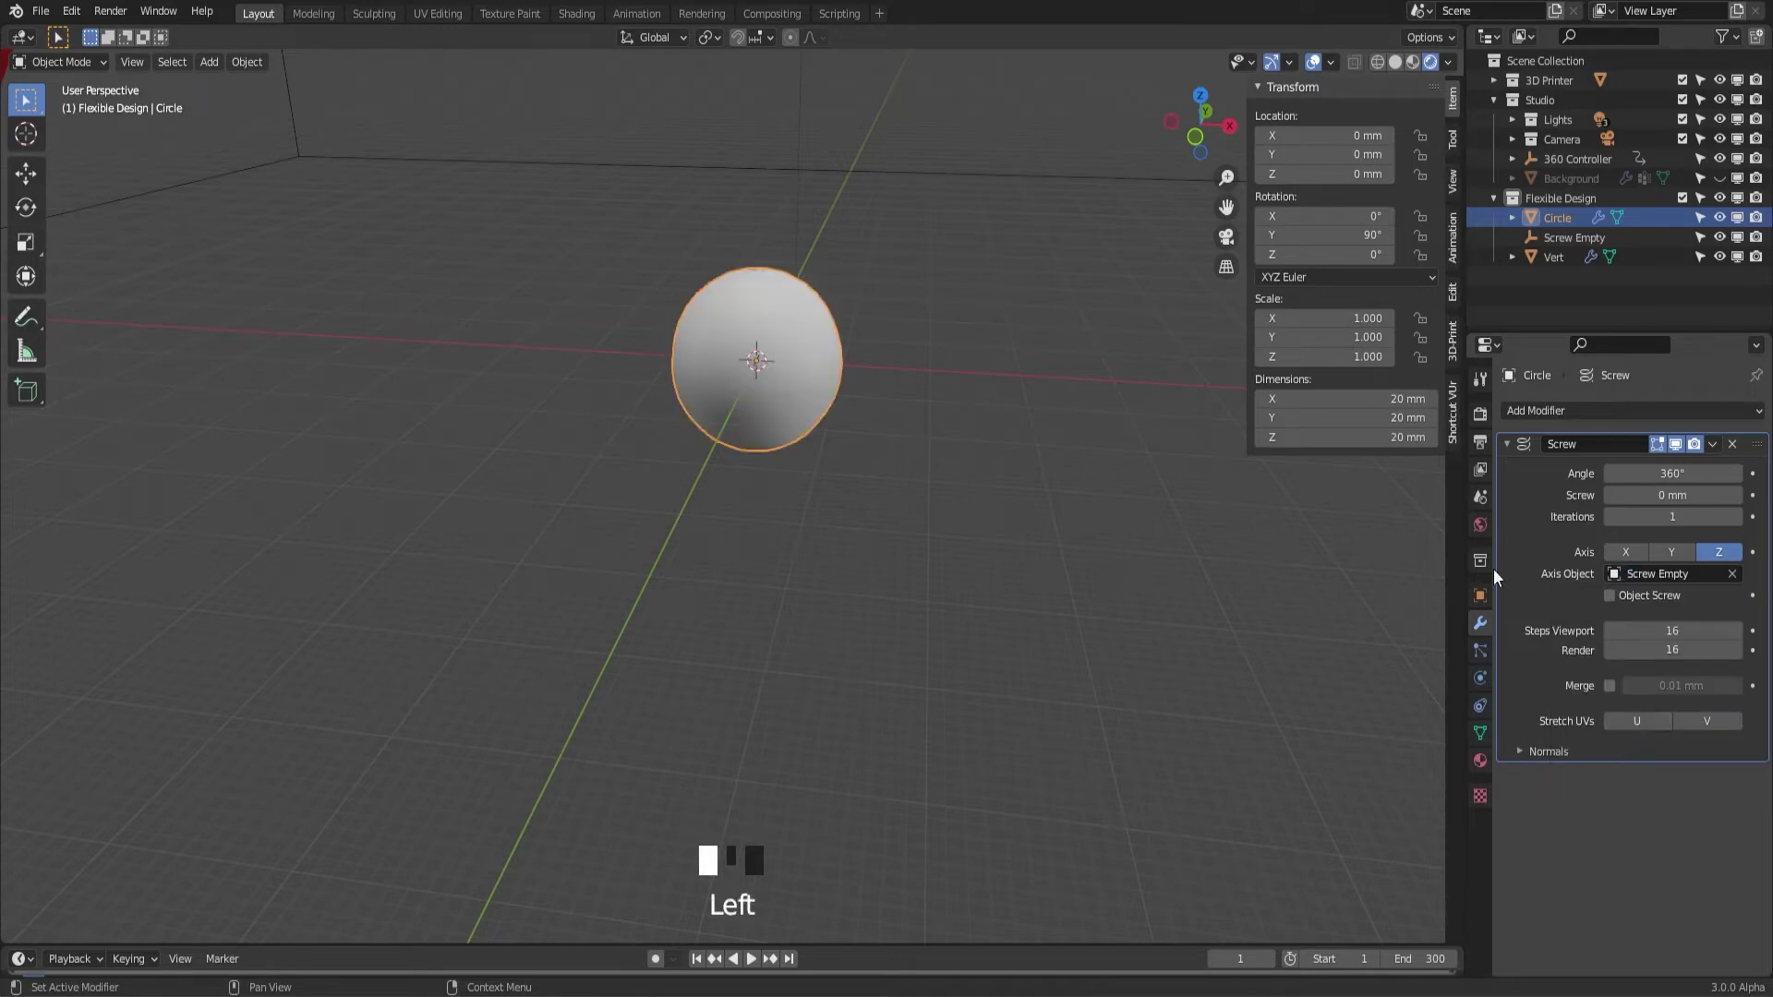
{"action": "middle_click_drag", "start_coordinate": [1019, 494], "coordinate": [1590, 260]}
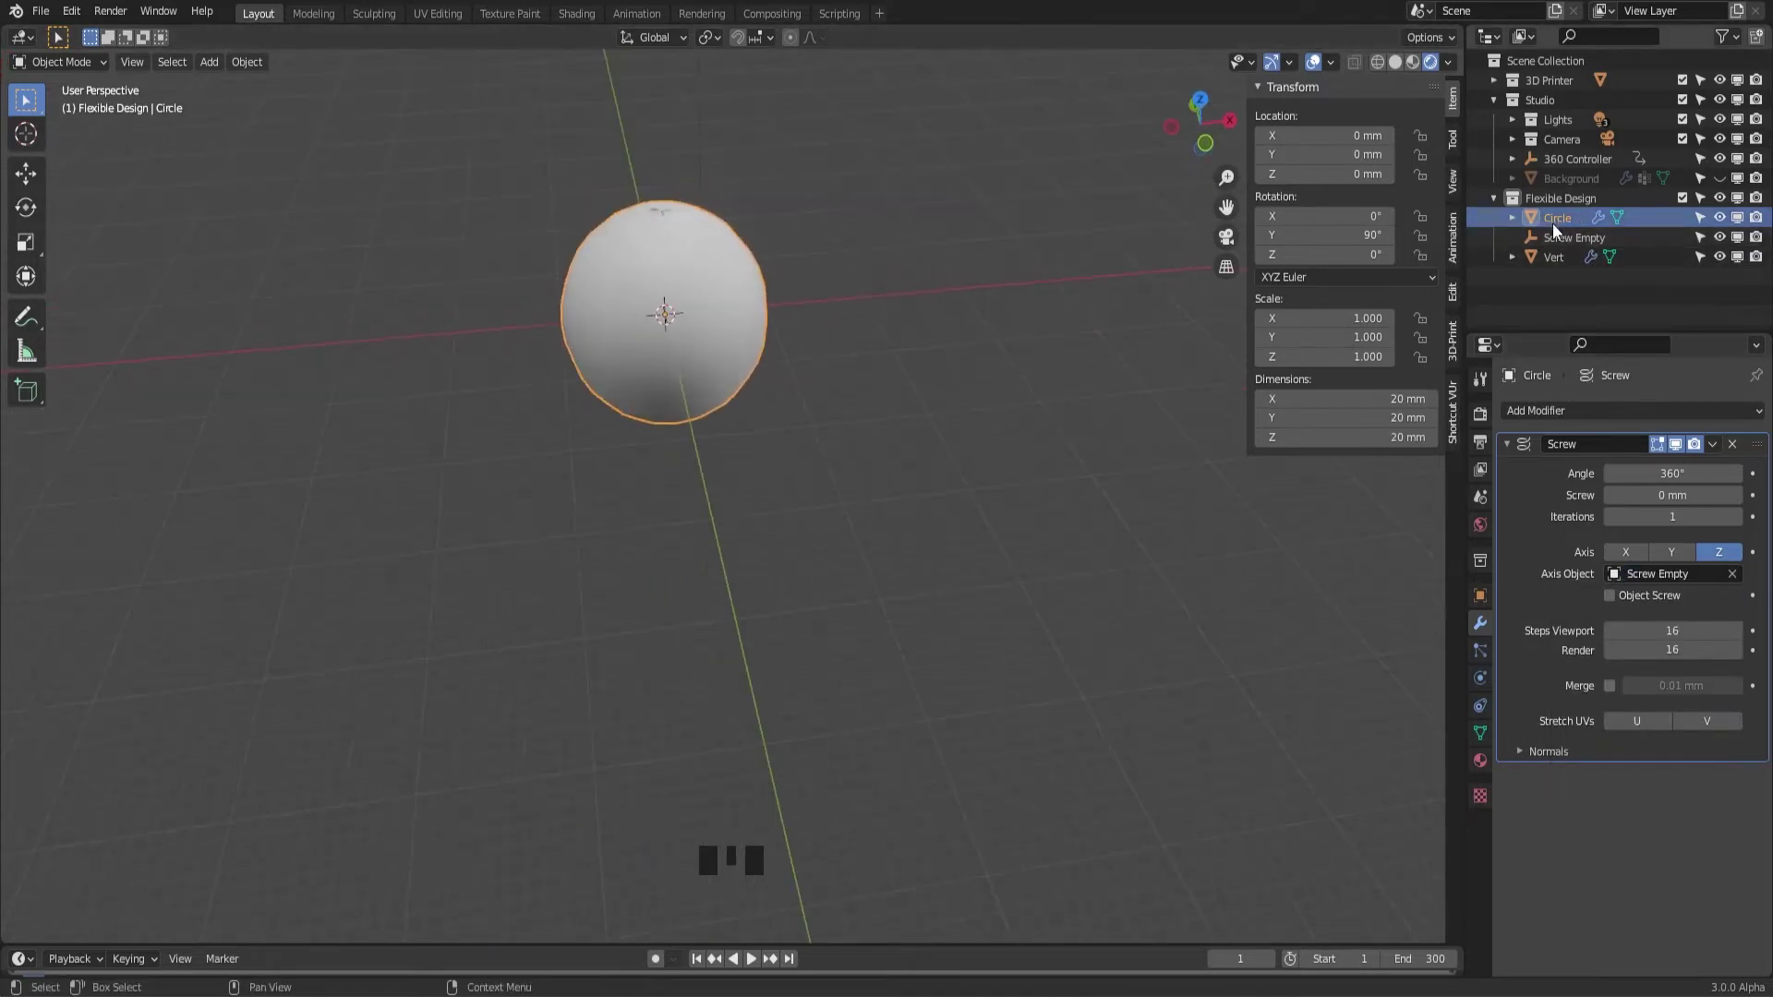
Move Screw Empty about 43.9 mm along the positive Y axis, away from the circle
{"action": "left_click", "coordinate": [1549, 242]}
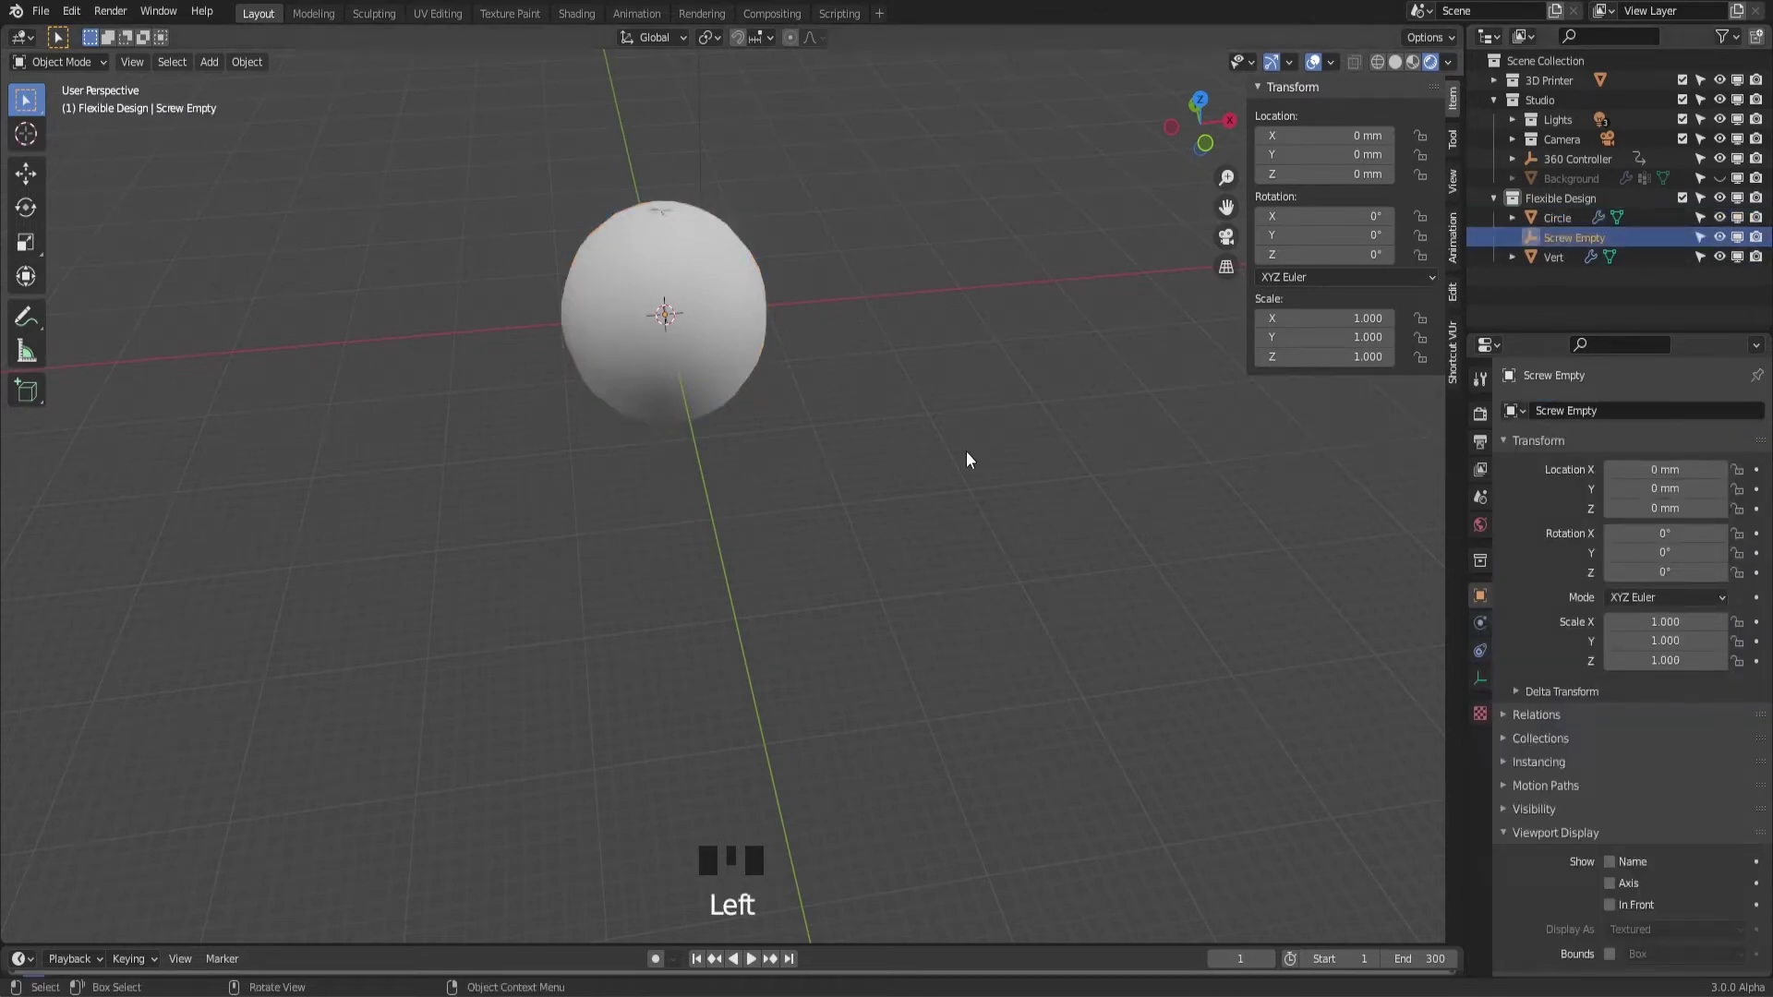
{"action": "key", "text": "g"}
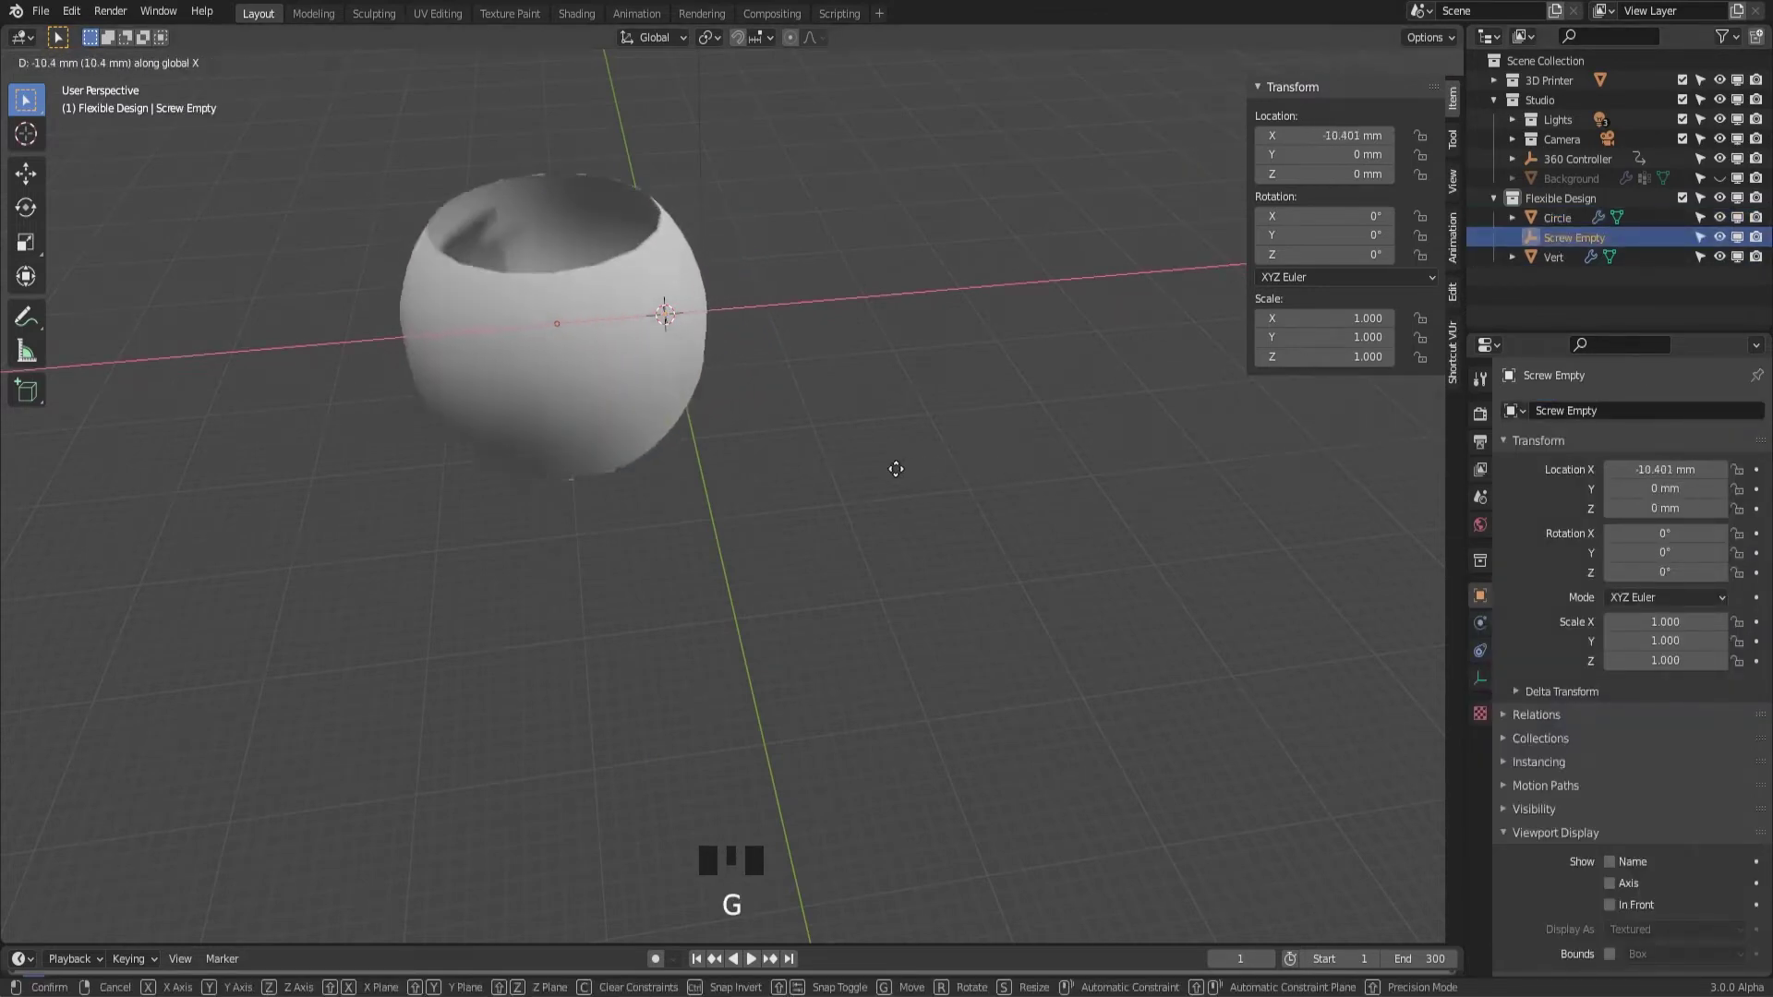
{"action": "key", "text": "y"}
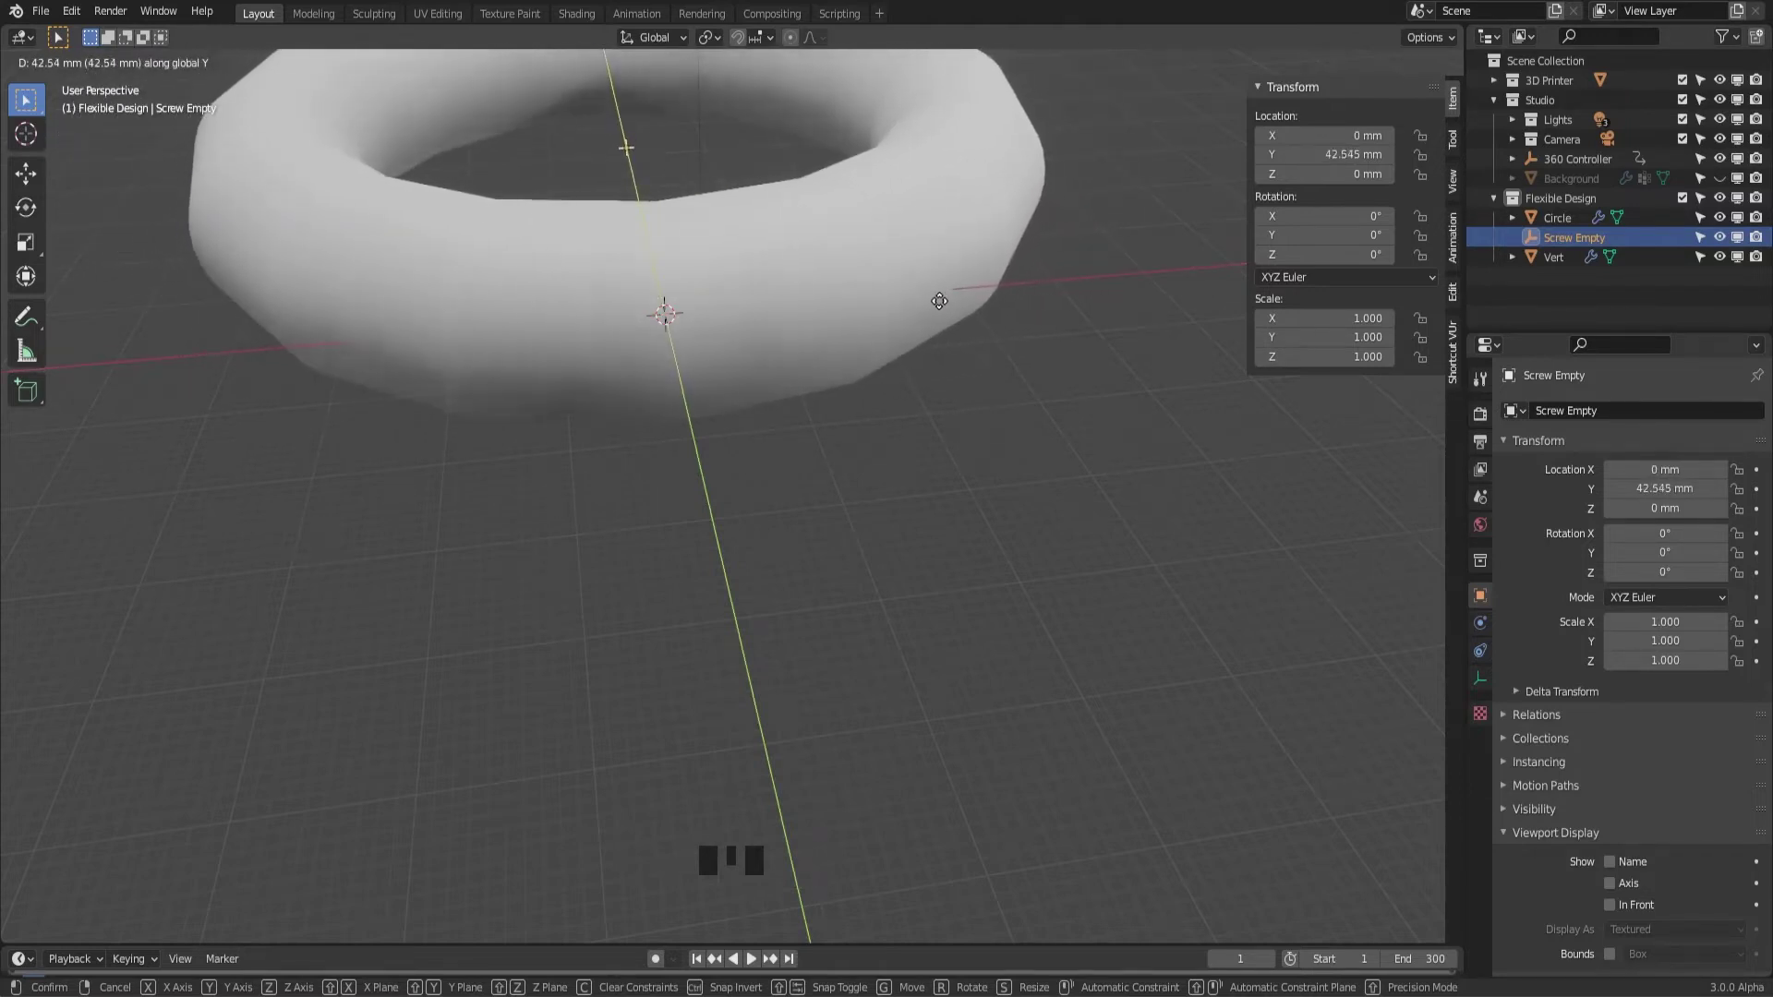
{"action": "left_click", "coordinate": [968, 303]}
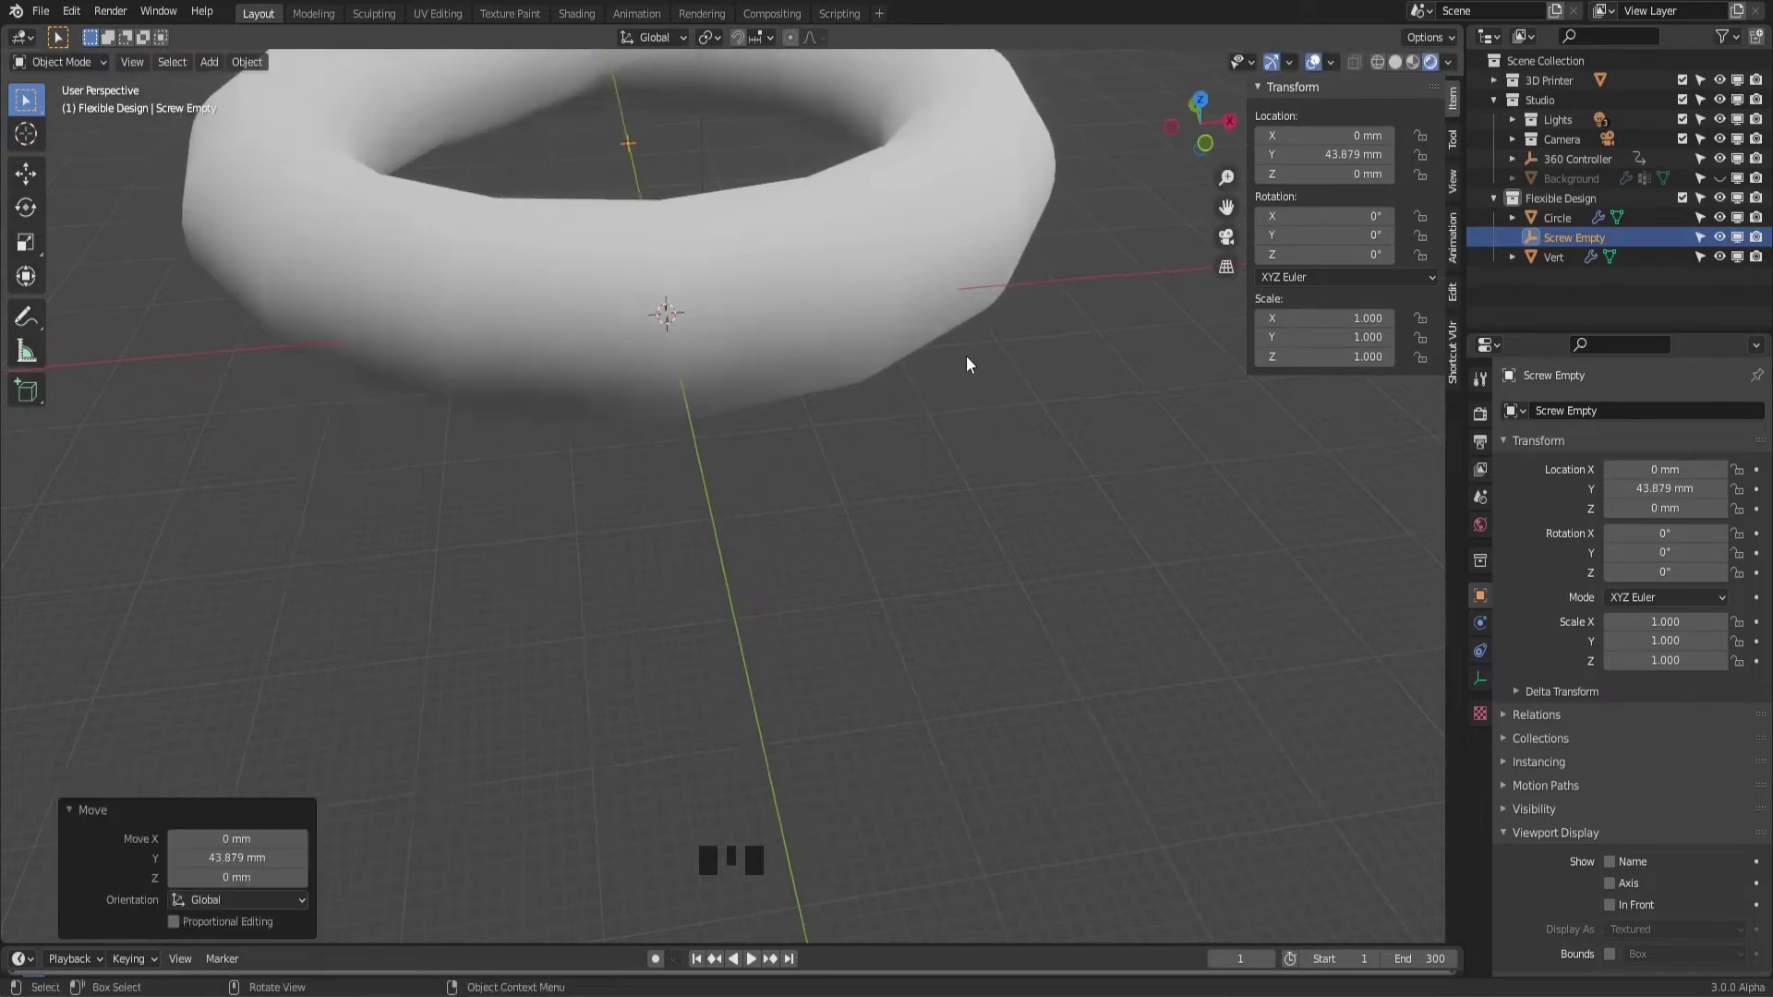
{"action": "middle_click_drag", "start_coordinate": [966, 356], "coordinate": [1144, 654]}
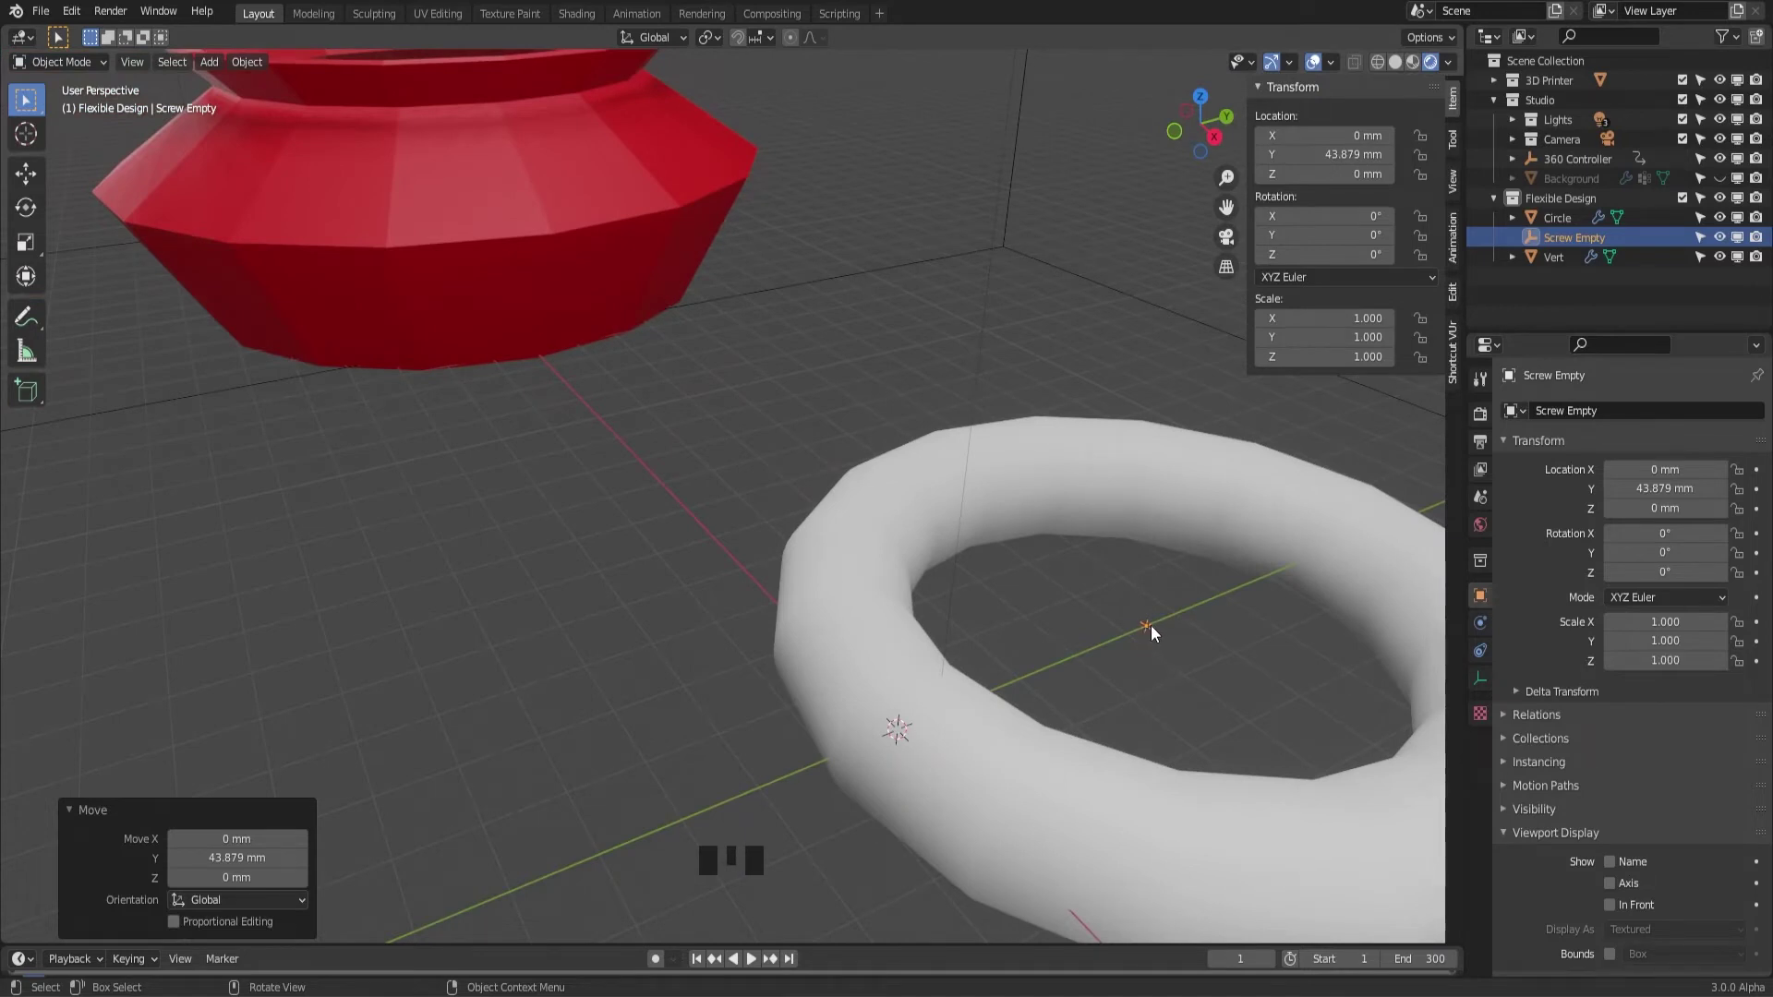
{"action": "middle_click_drag", "start_coordinate": [1145, 618], "coordinate": [1361, 618]}
Try a smaller sweep angle in the circle's Screw modifier, then restore it to 360°
{"action": "left_click", "coordinate": [1437, 735]}
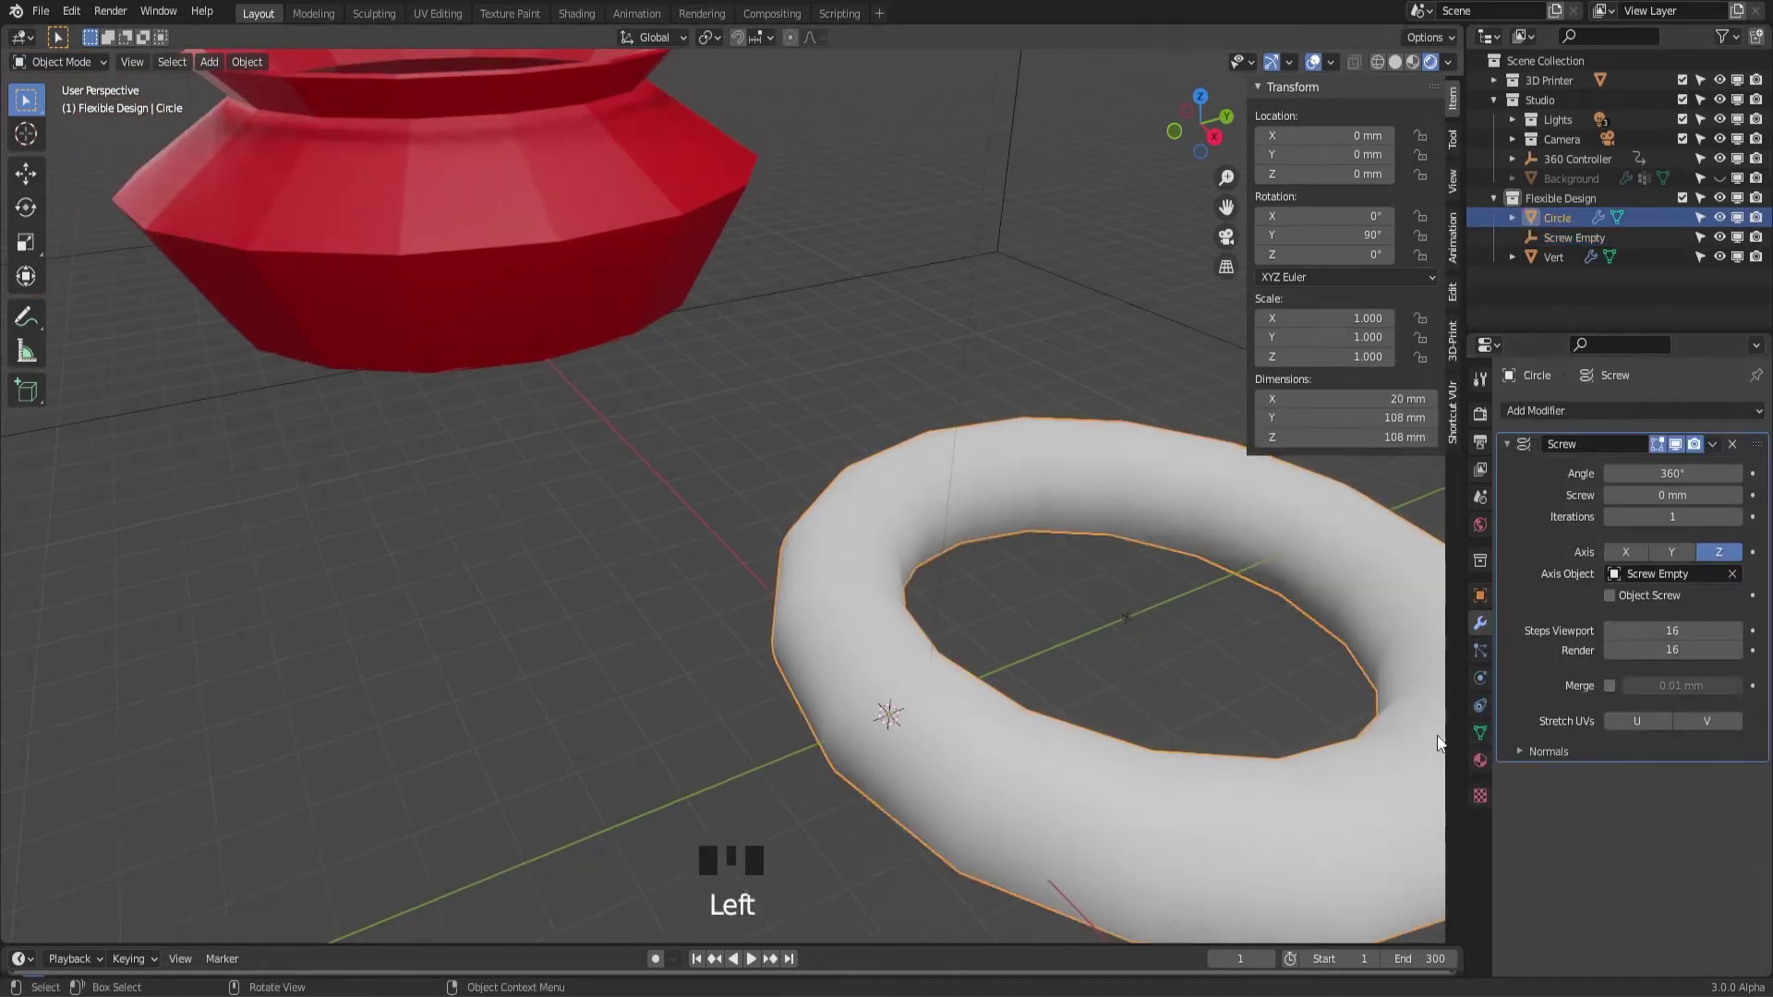
{"action": "middle_click_drag", "start_coordinate": [1134, 613], "coordinate": [1274, 604]}
{"action": "mouse_move", "coordinate": [1672, 472]}
{"action": "left_mouse_down"}
{"action": "mouse_move", "coordinate": [1606, 472]}
{"action": "mouse_move", "coordinate": [1668, 473]}
{"action": "left_mouse_up"}
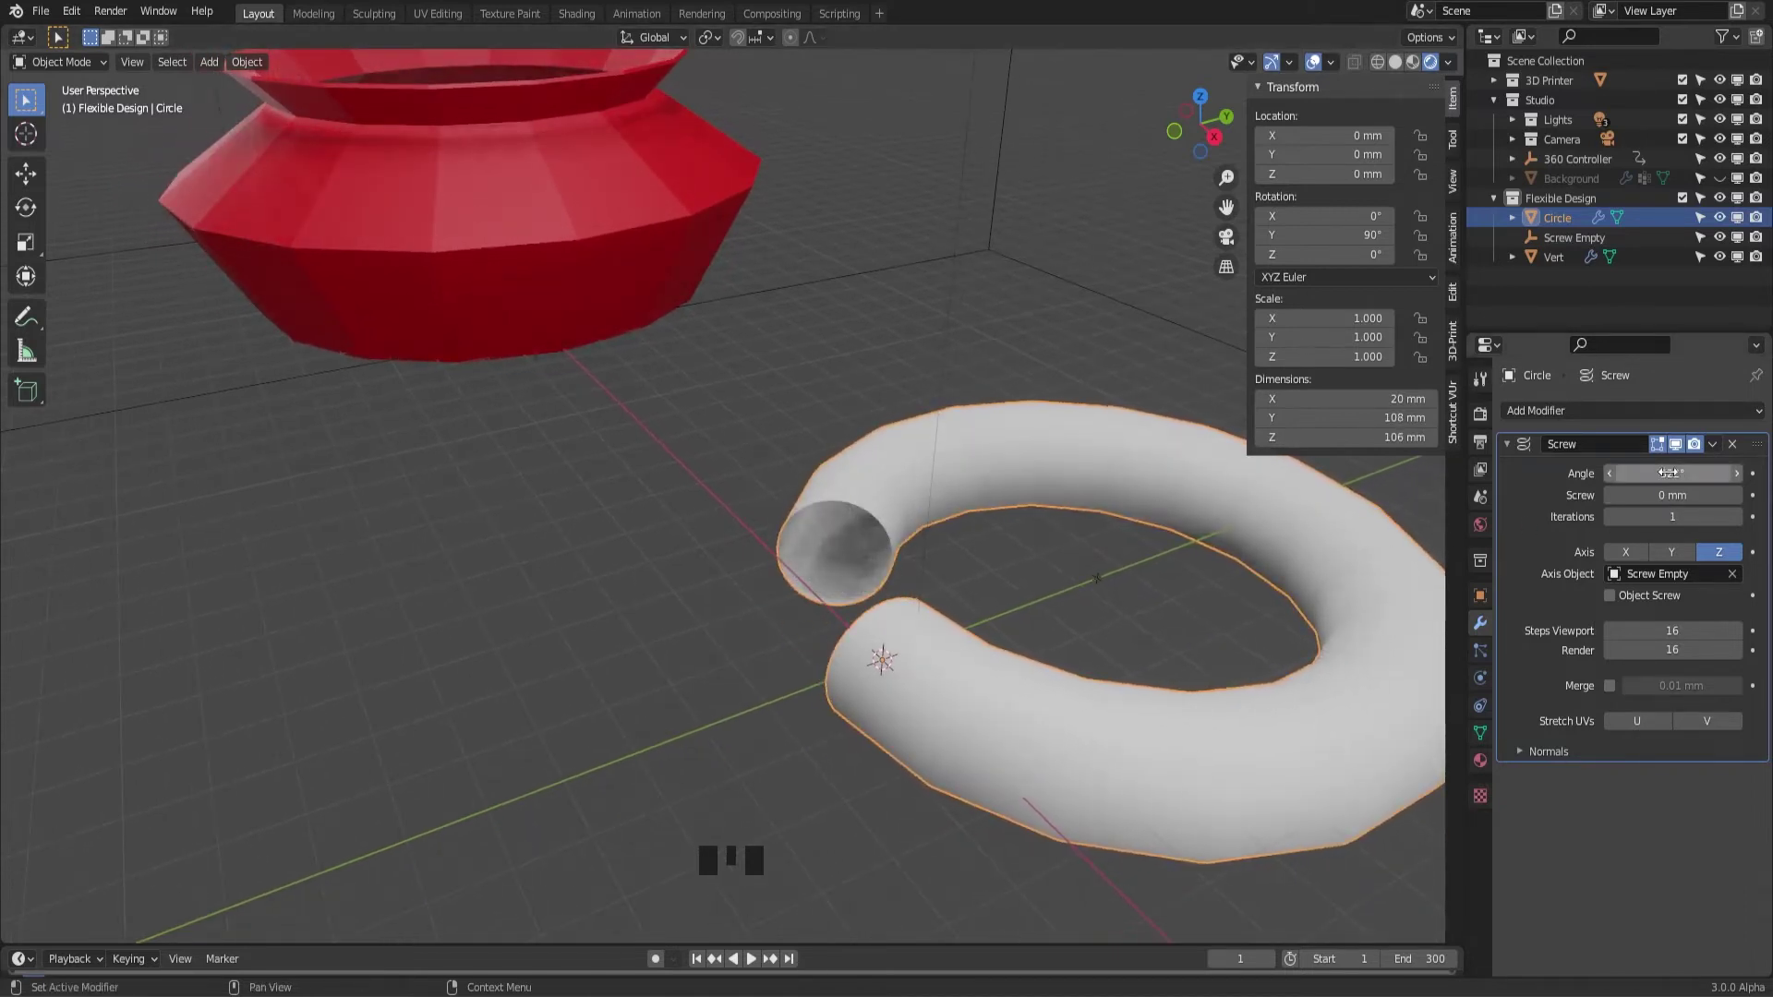
{"action": "left_click", "coordinate": [1668, 473]}
{"action": "type", "text": "360"}
{"action": "left_click", "coordinate": [1616, 532]}
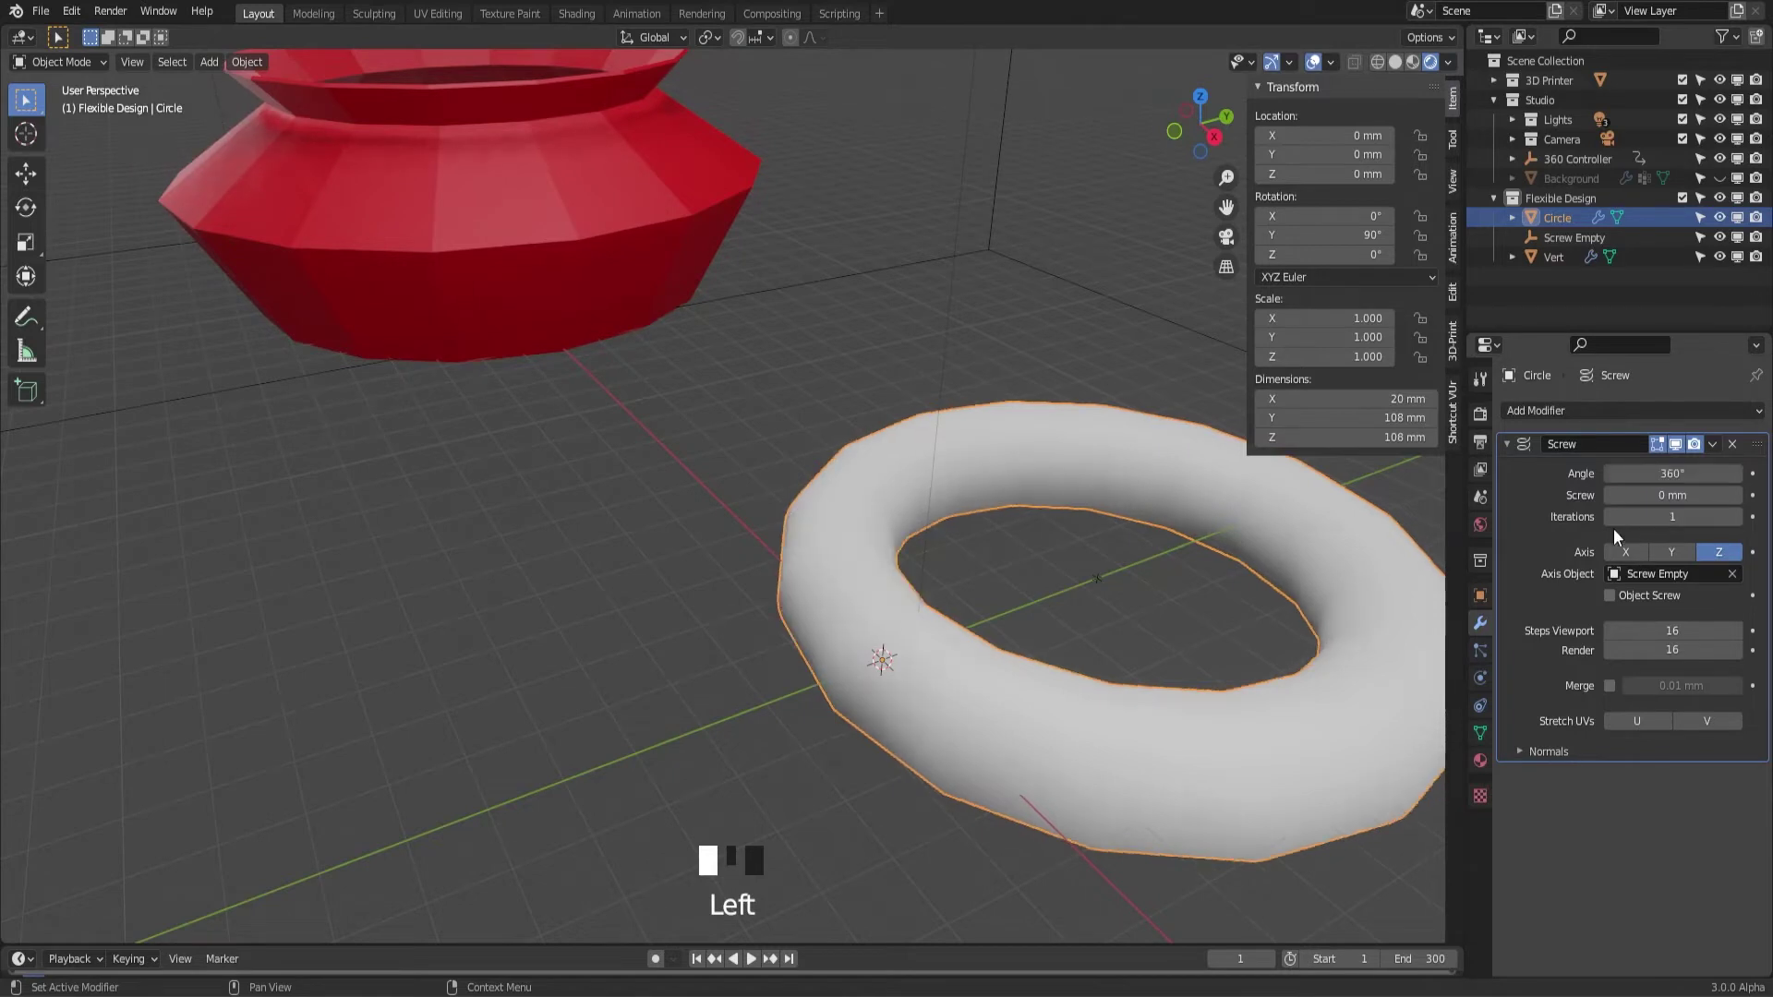
Set the Screw offset of the circle's modifier to 30 mm, turning the ring into a rising coil
{"action": "middle_click_drag", "start_coordinate": [1194, 527], "coordinate": [1206, 519]}
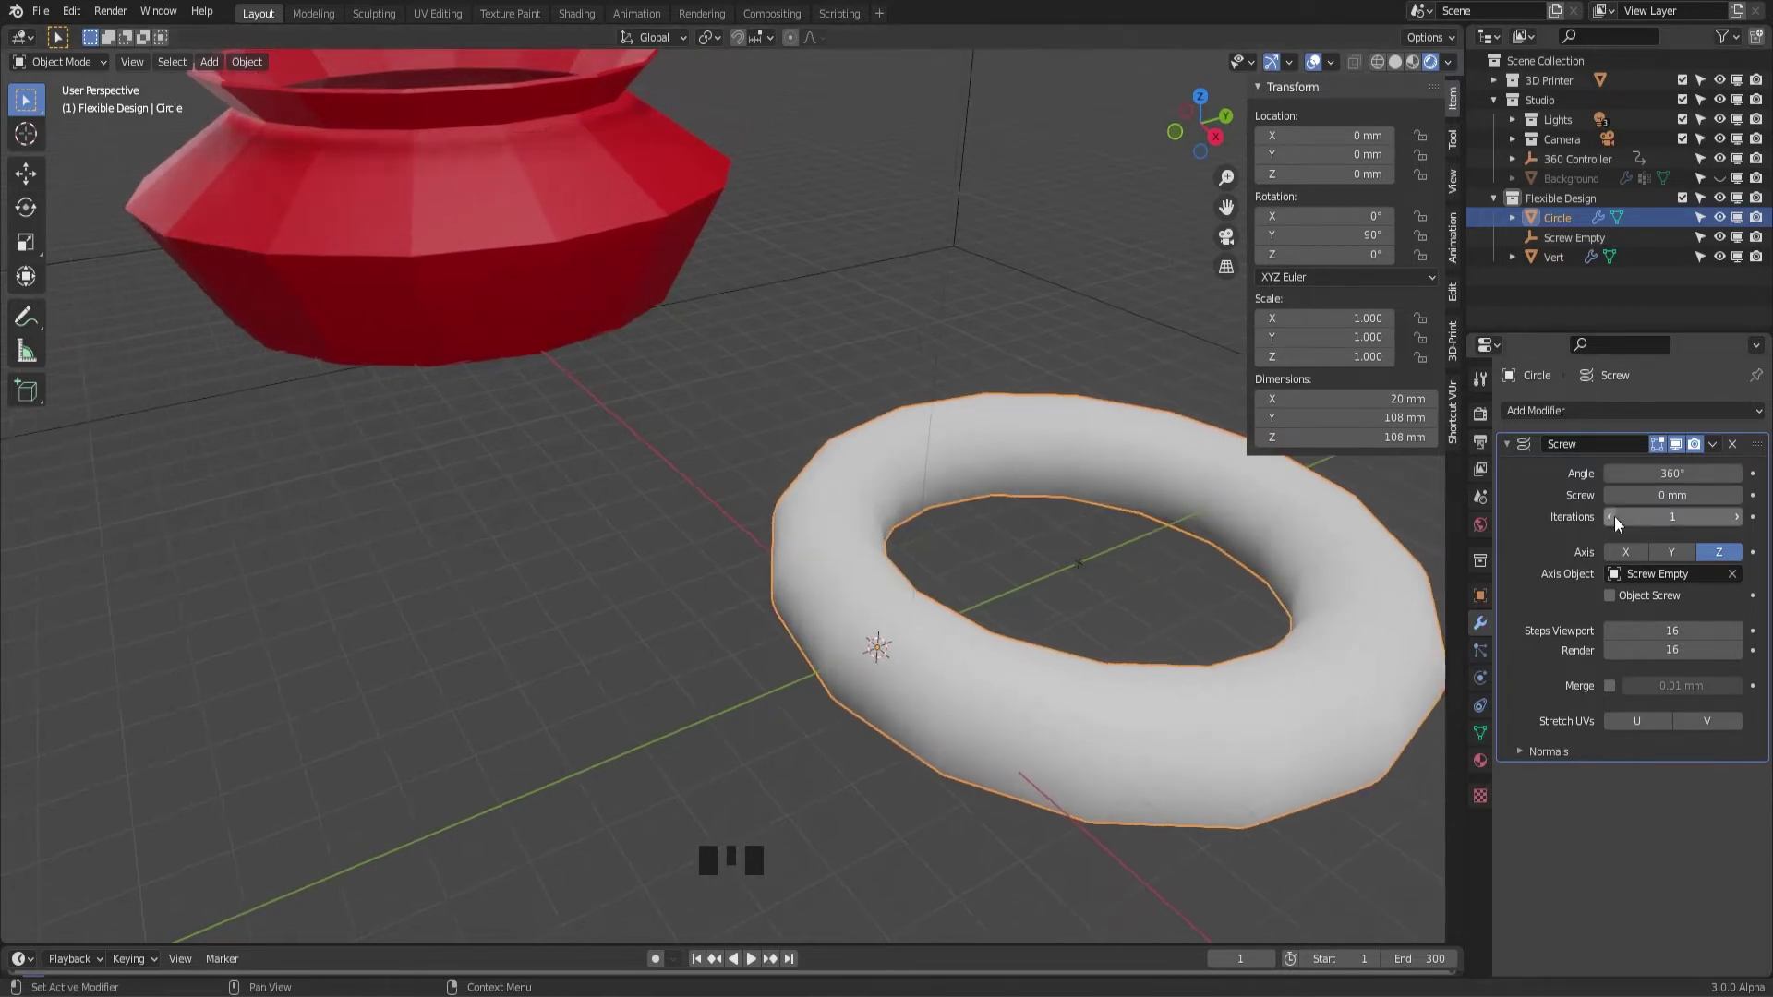
{"action": "middle_click_drag", "start_coordinate": [1177, 584], "coordinate": [1596, 490]}
{"action": "left_click_drag", "start_coordinate": [1639, 495], "coordinate": [1714, 497]}
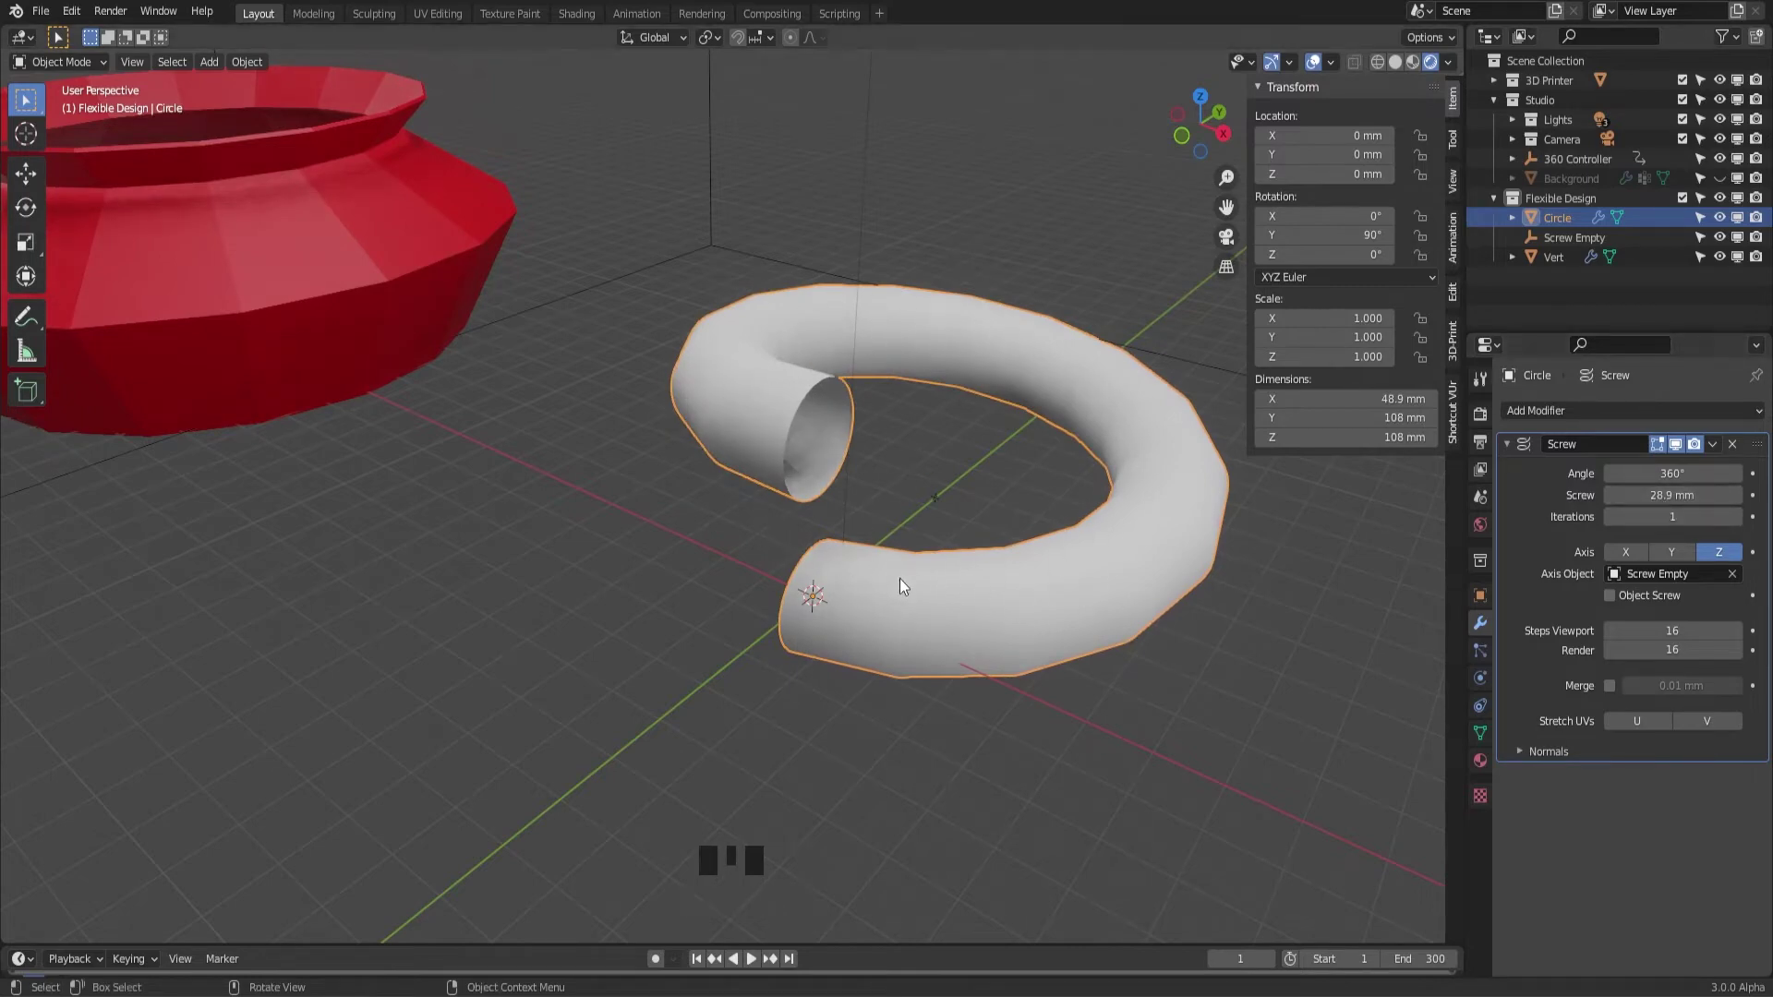
{"action": "left_click", "coordinate": [1662, 495]}
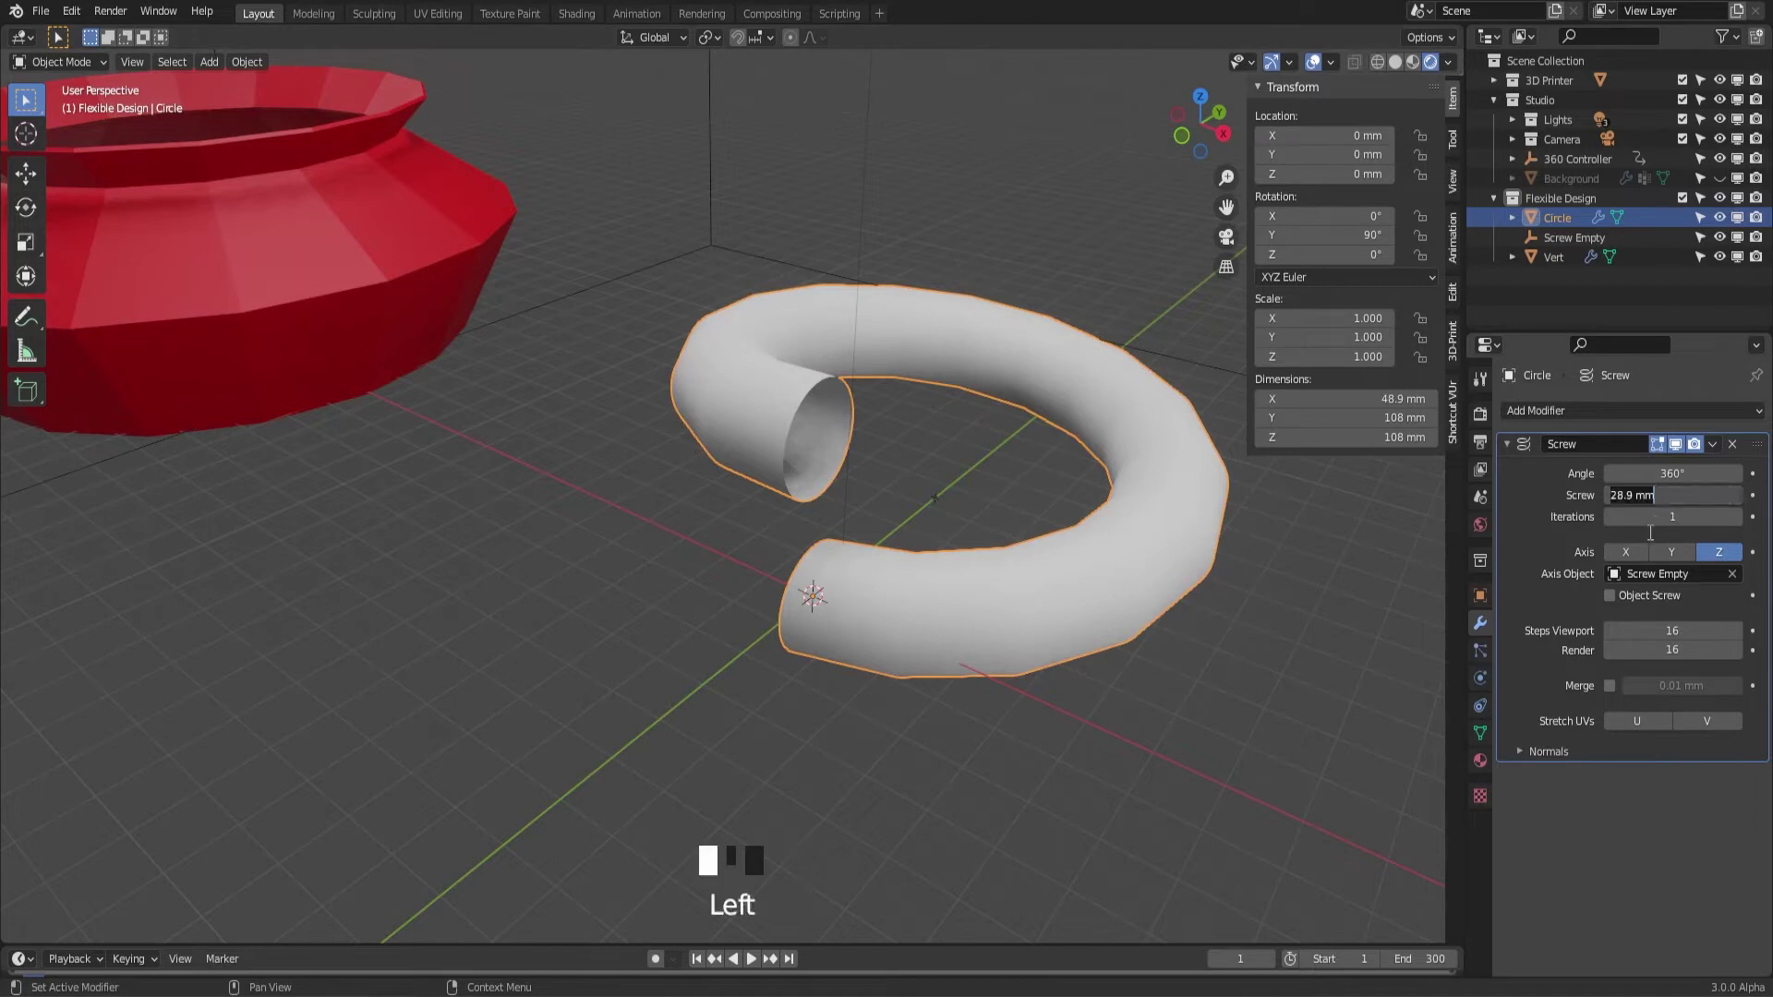
{"action": "type", "text": "30"}
{"action": "key", "text": "Return"}
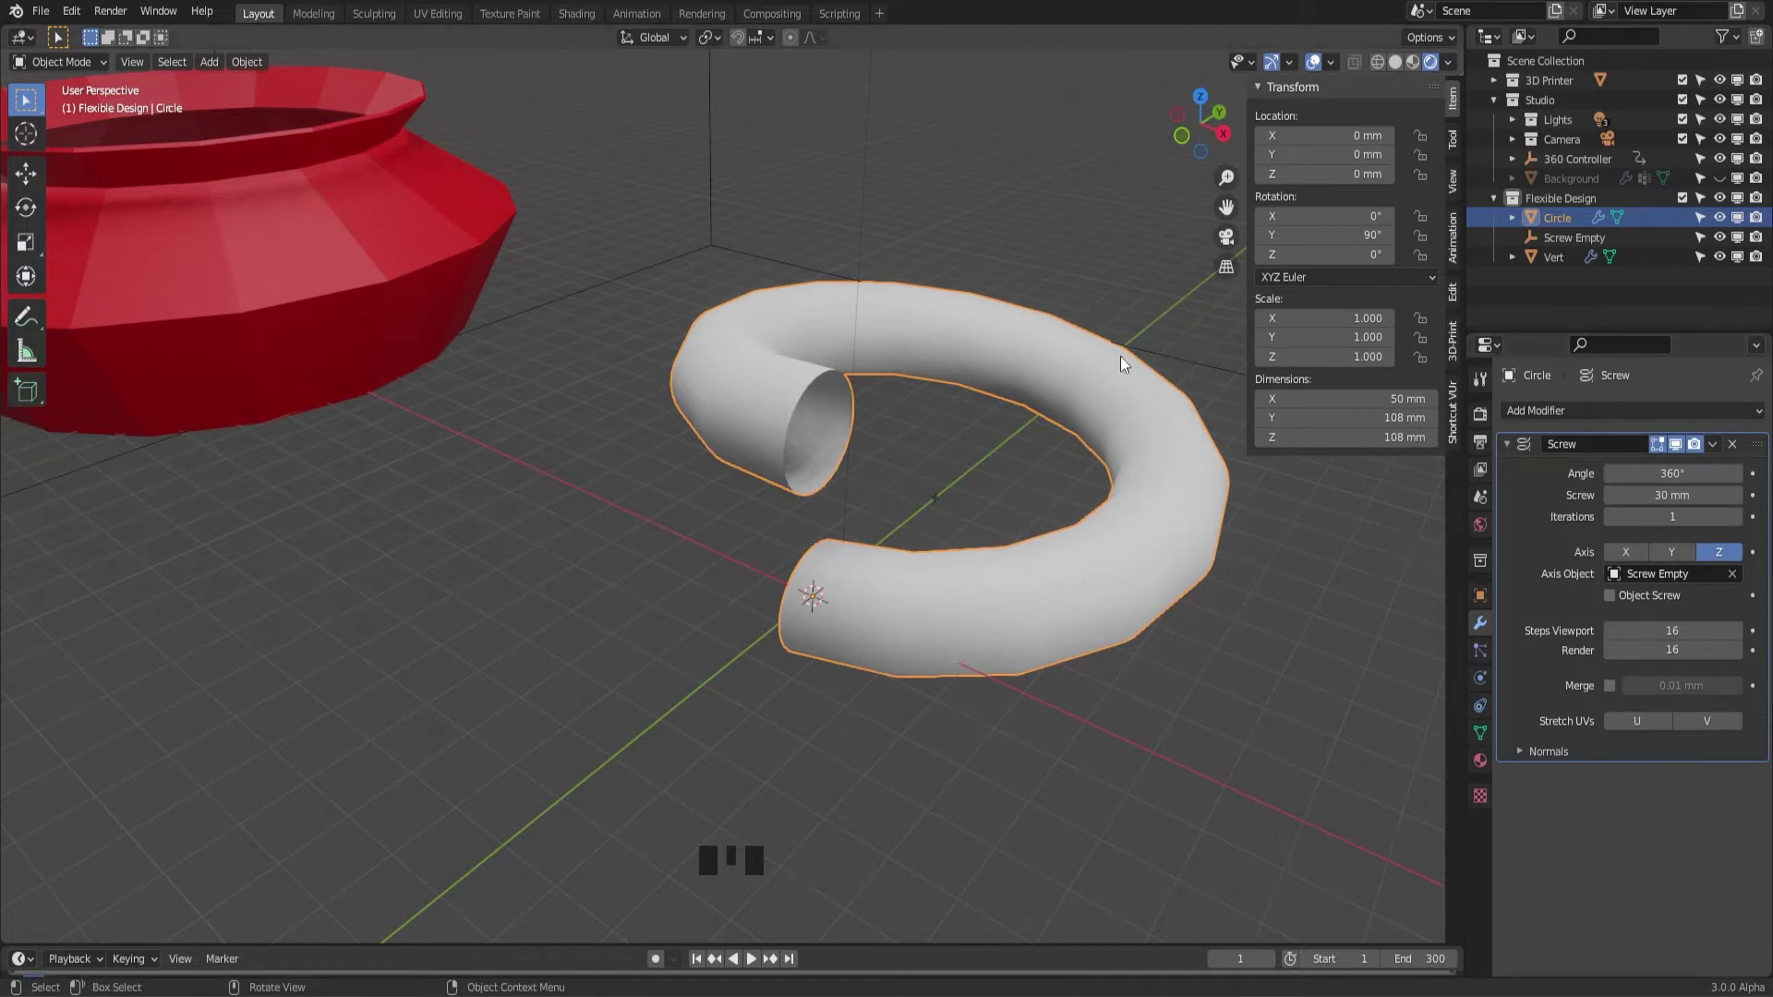
Increase the Screw modifier's iterations to 3 and enable Merge at 0.01 mm
{"action": "left_click", "coordinate": [1738, 517]}
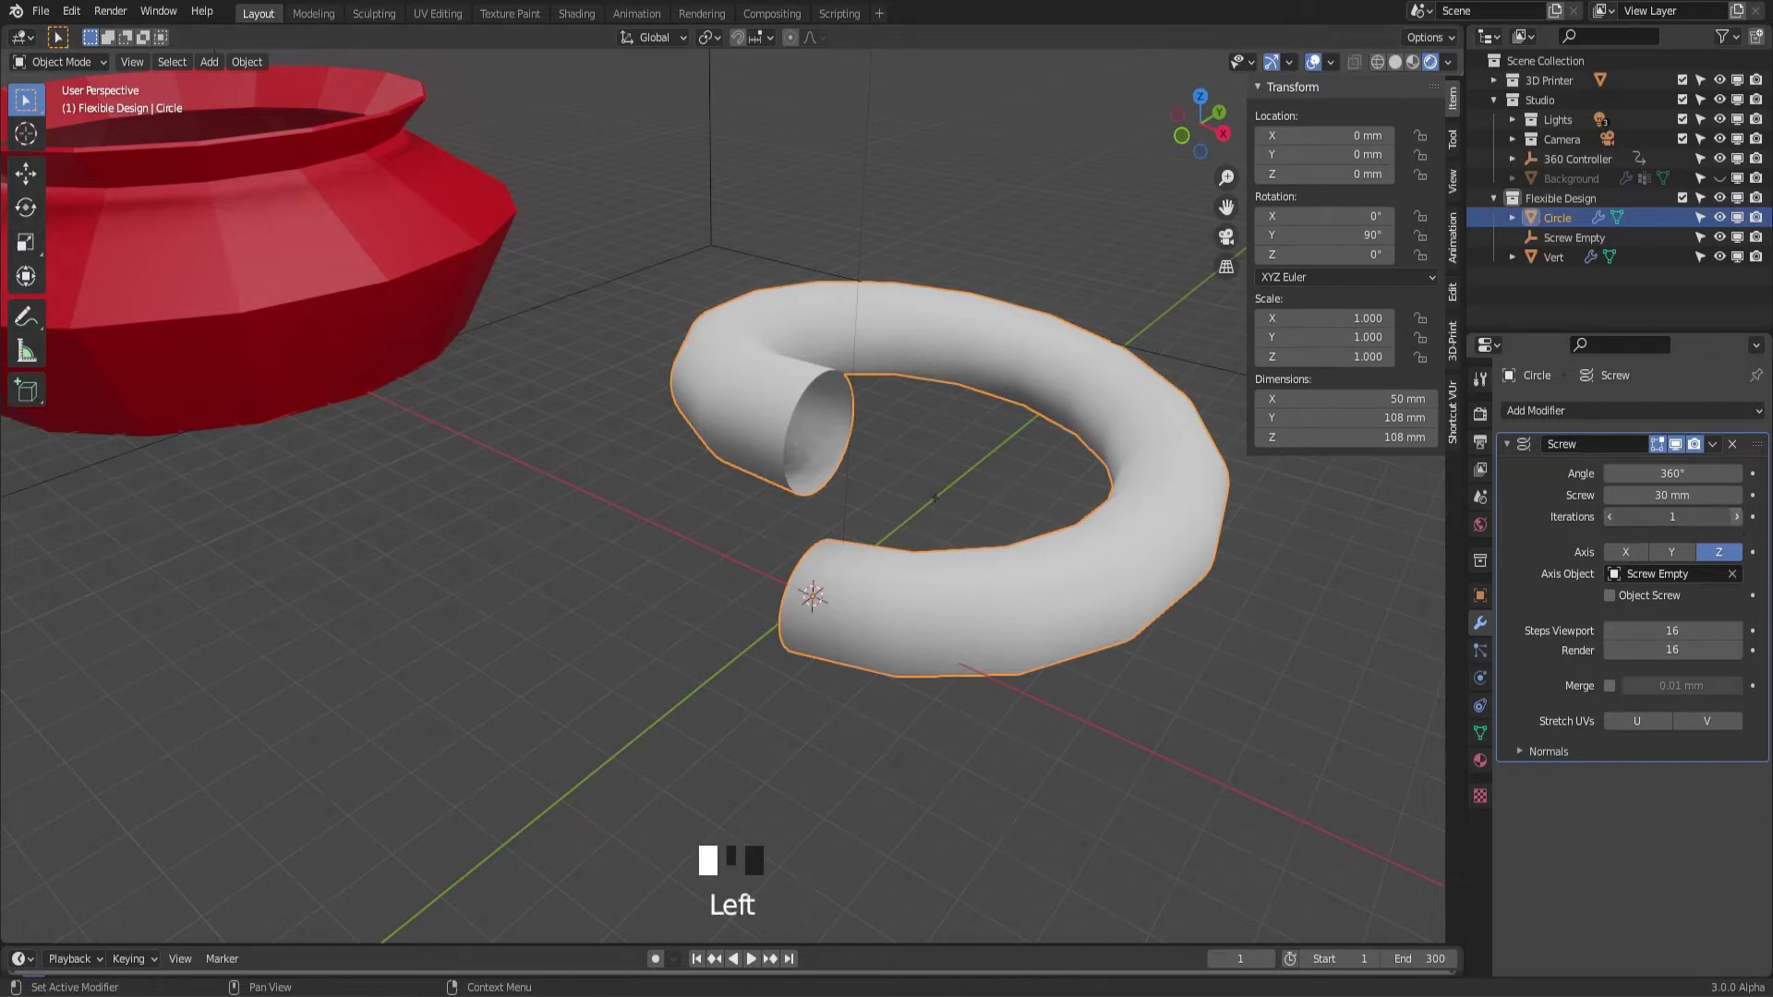
{"action": "middle_click_drag", "start_coordinate": [1121, 281], "coordinate": [1323, 394]}
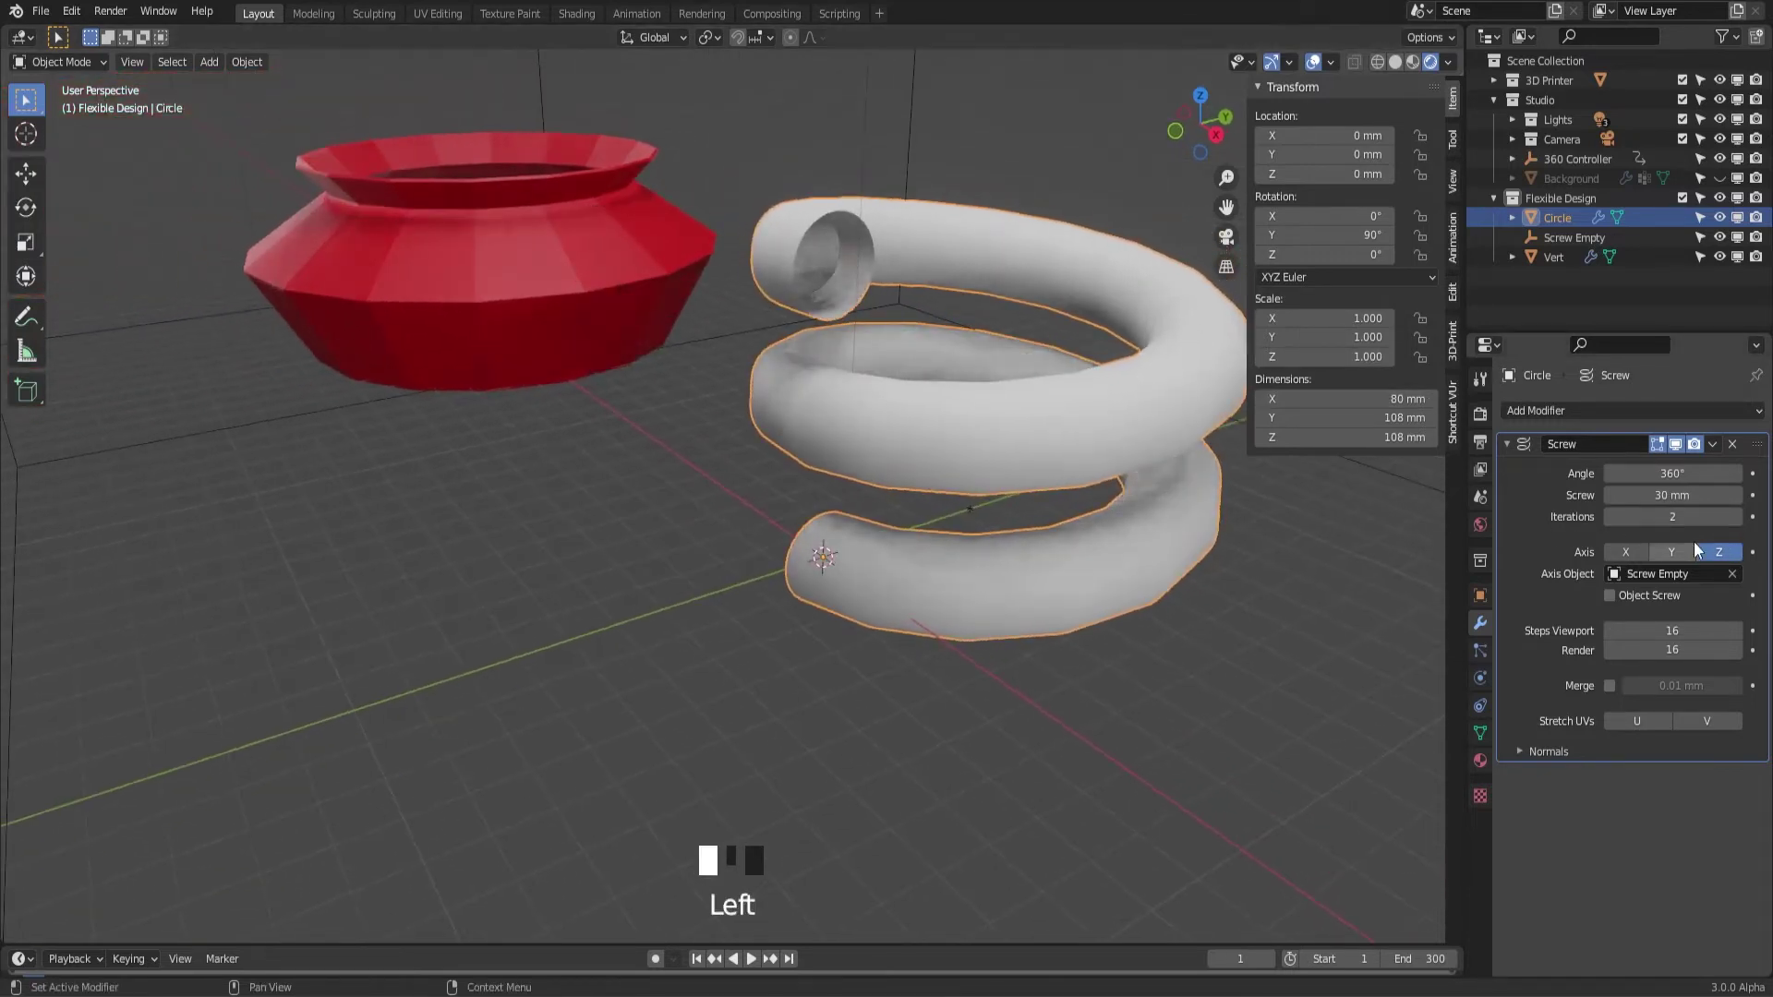
{"action": "left_click", "coordinate": [1726, 523]}
{"action": "middle_click_drag", "start_coordinate": [1183, 408], "coordinate": [1128, 538]}
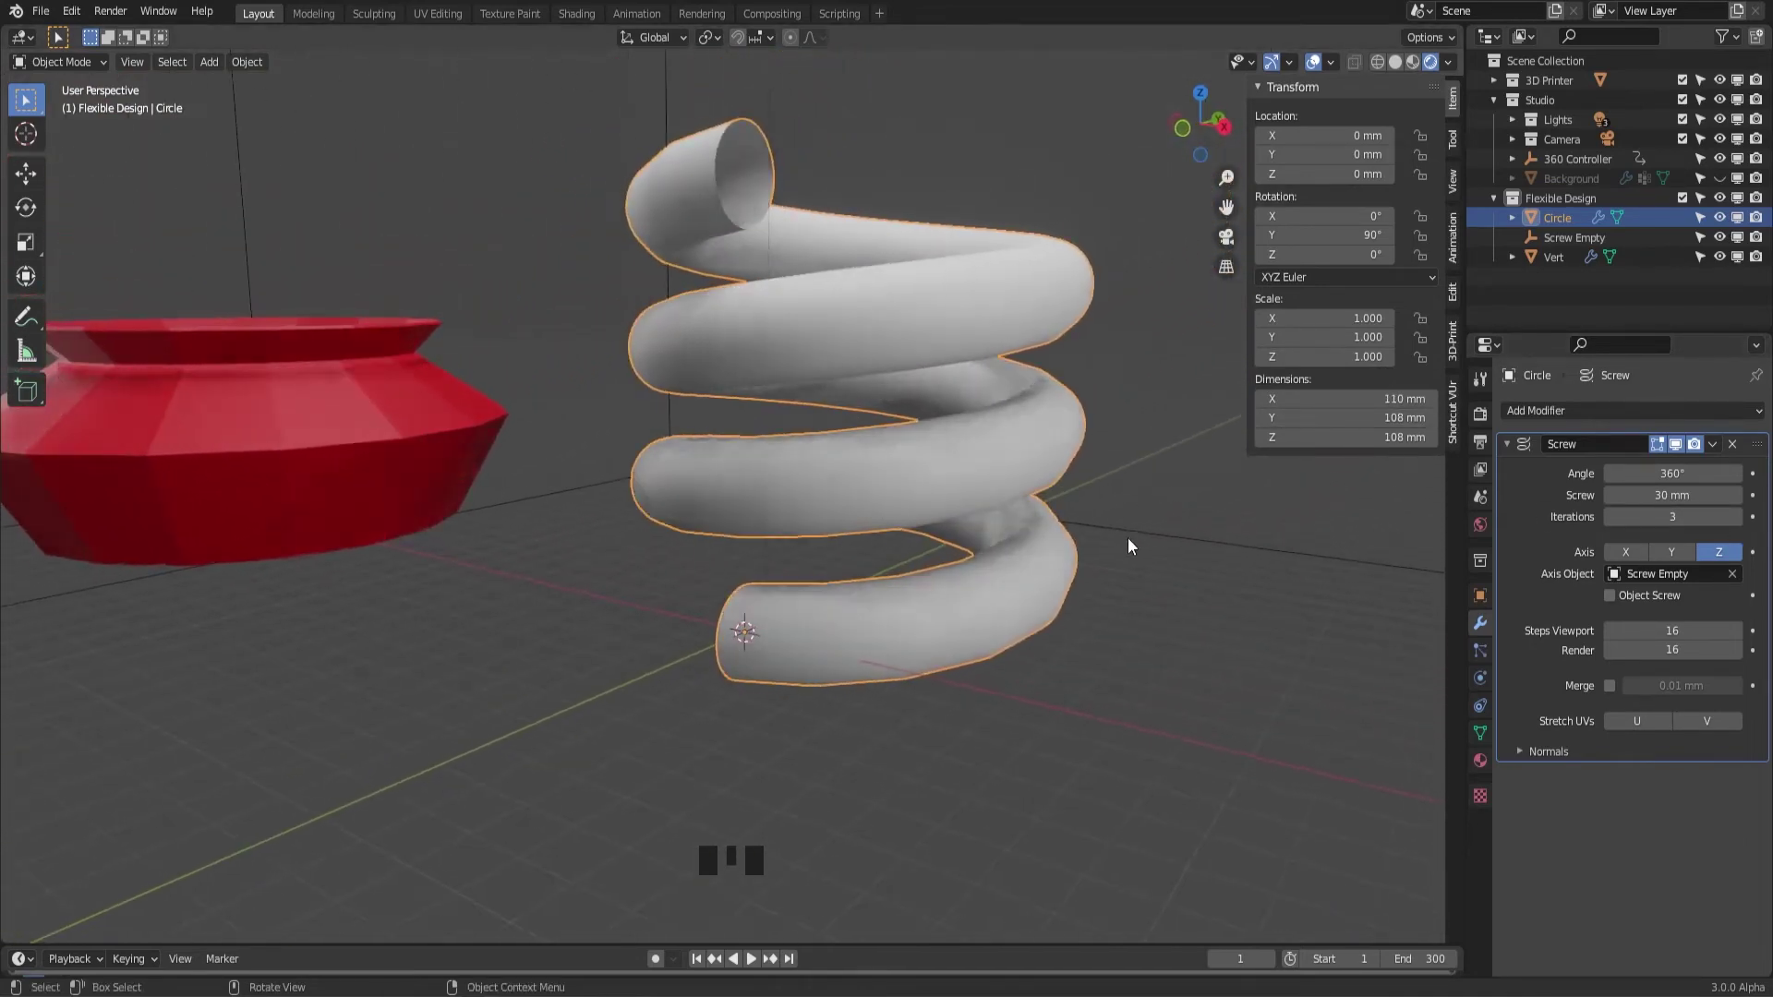
{"action": "left_click", "coordinate": [1610, 686]}
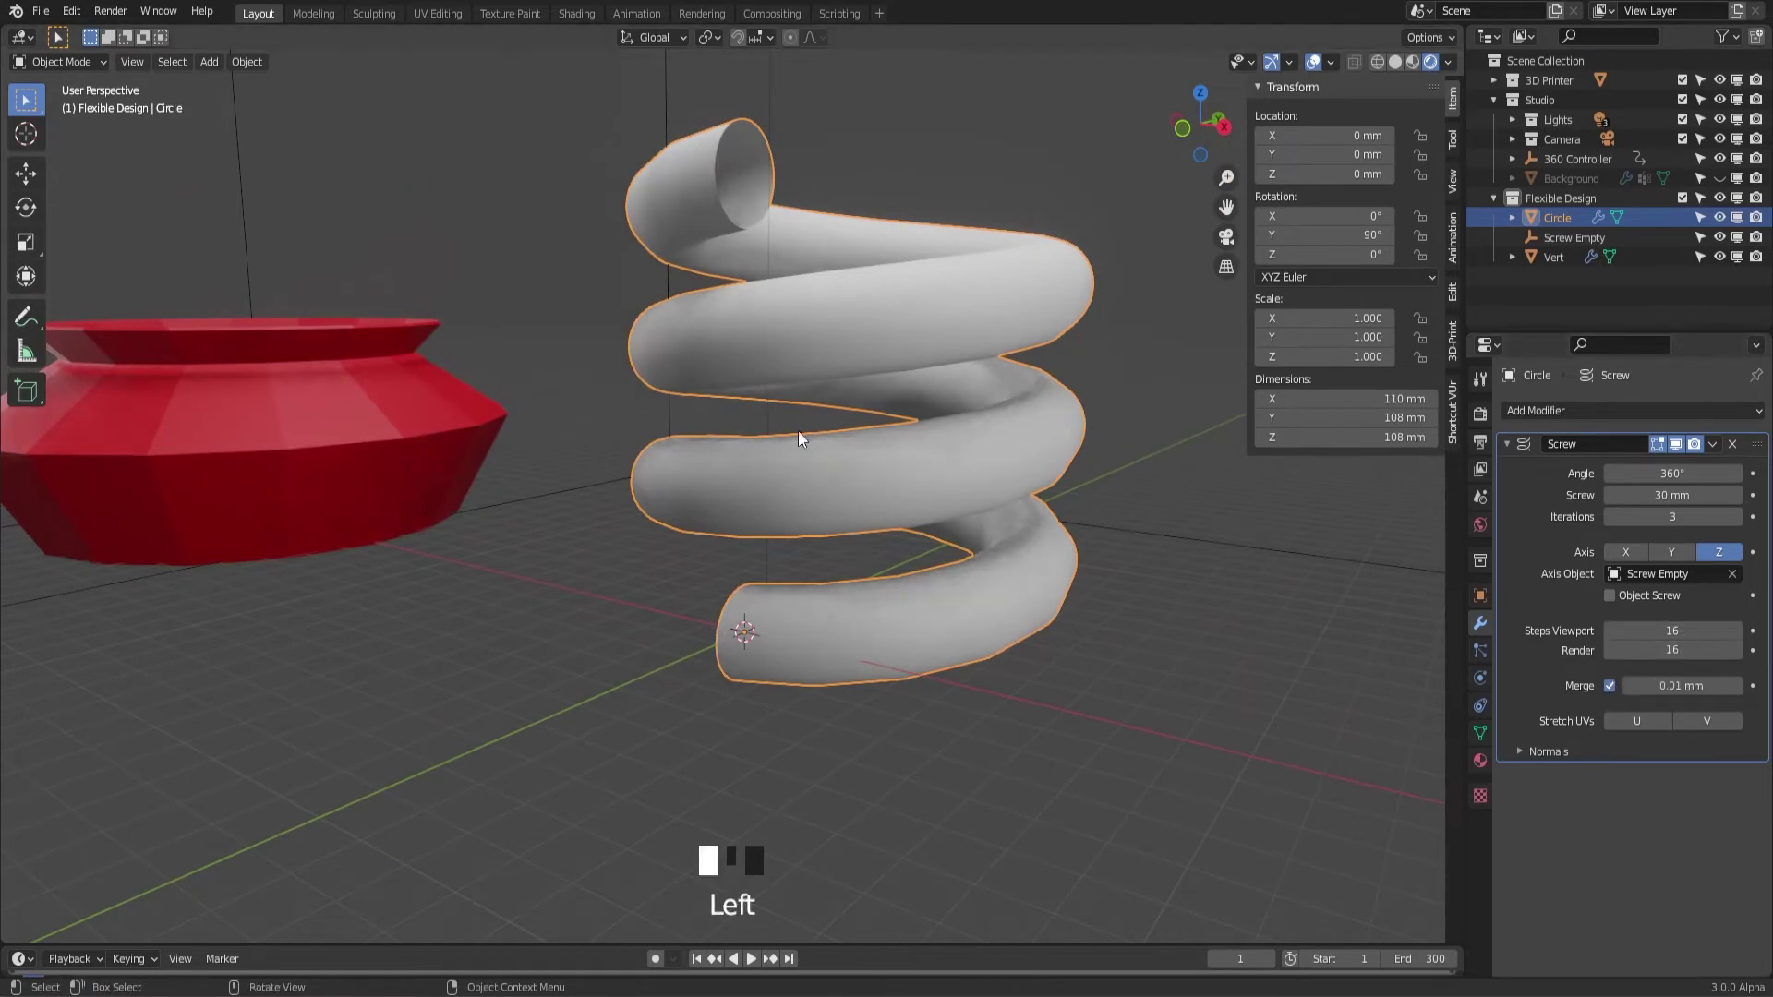
{"action": "middle_click_drag", "start_coordinate": [798, 430], "coordinate": [728, 452]}
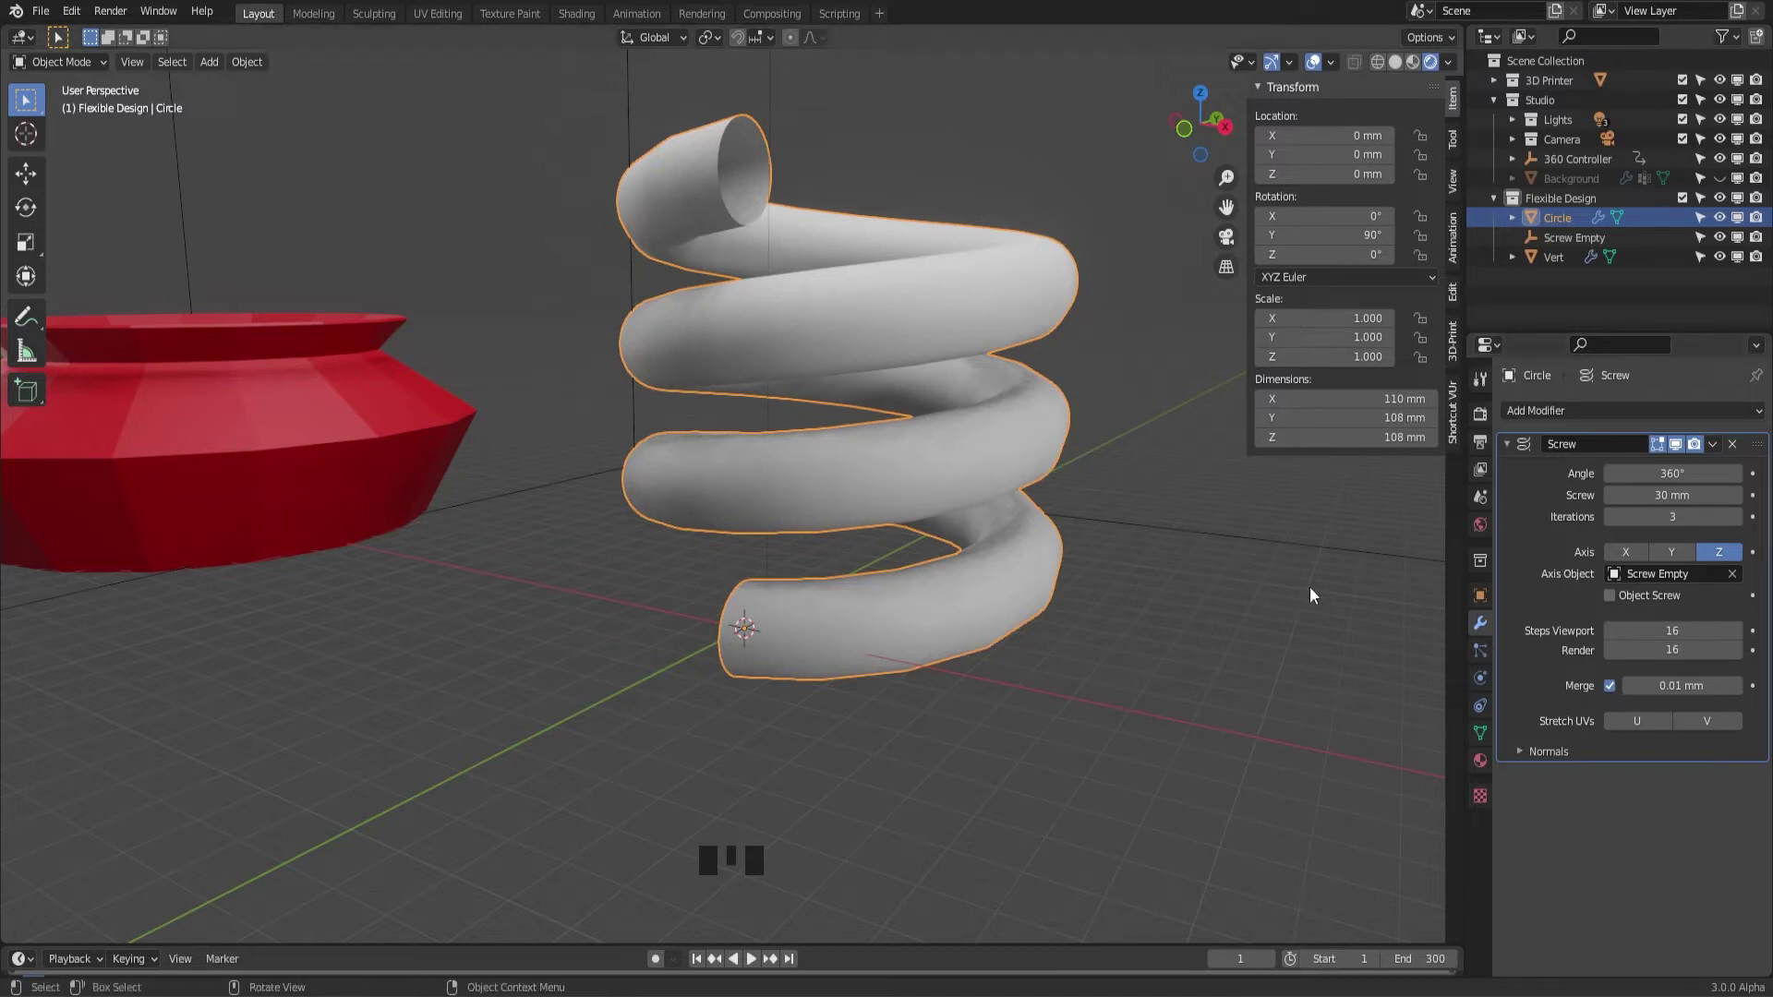
Turn off Smooth Shading in the normals settings of the coil's Screw modifier
{"action": "left_click", "coordinate": [1561, 752]}
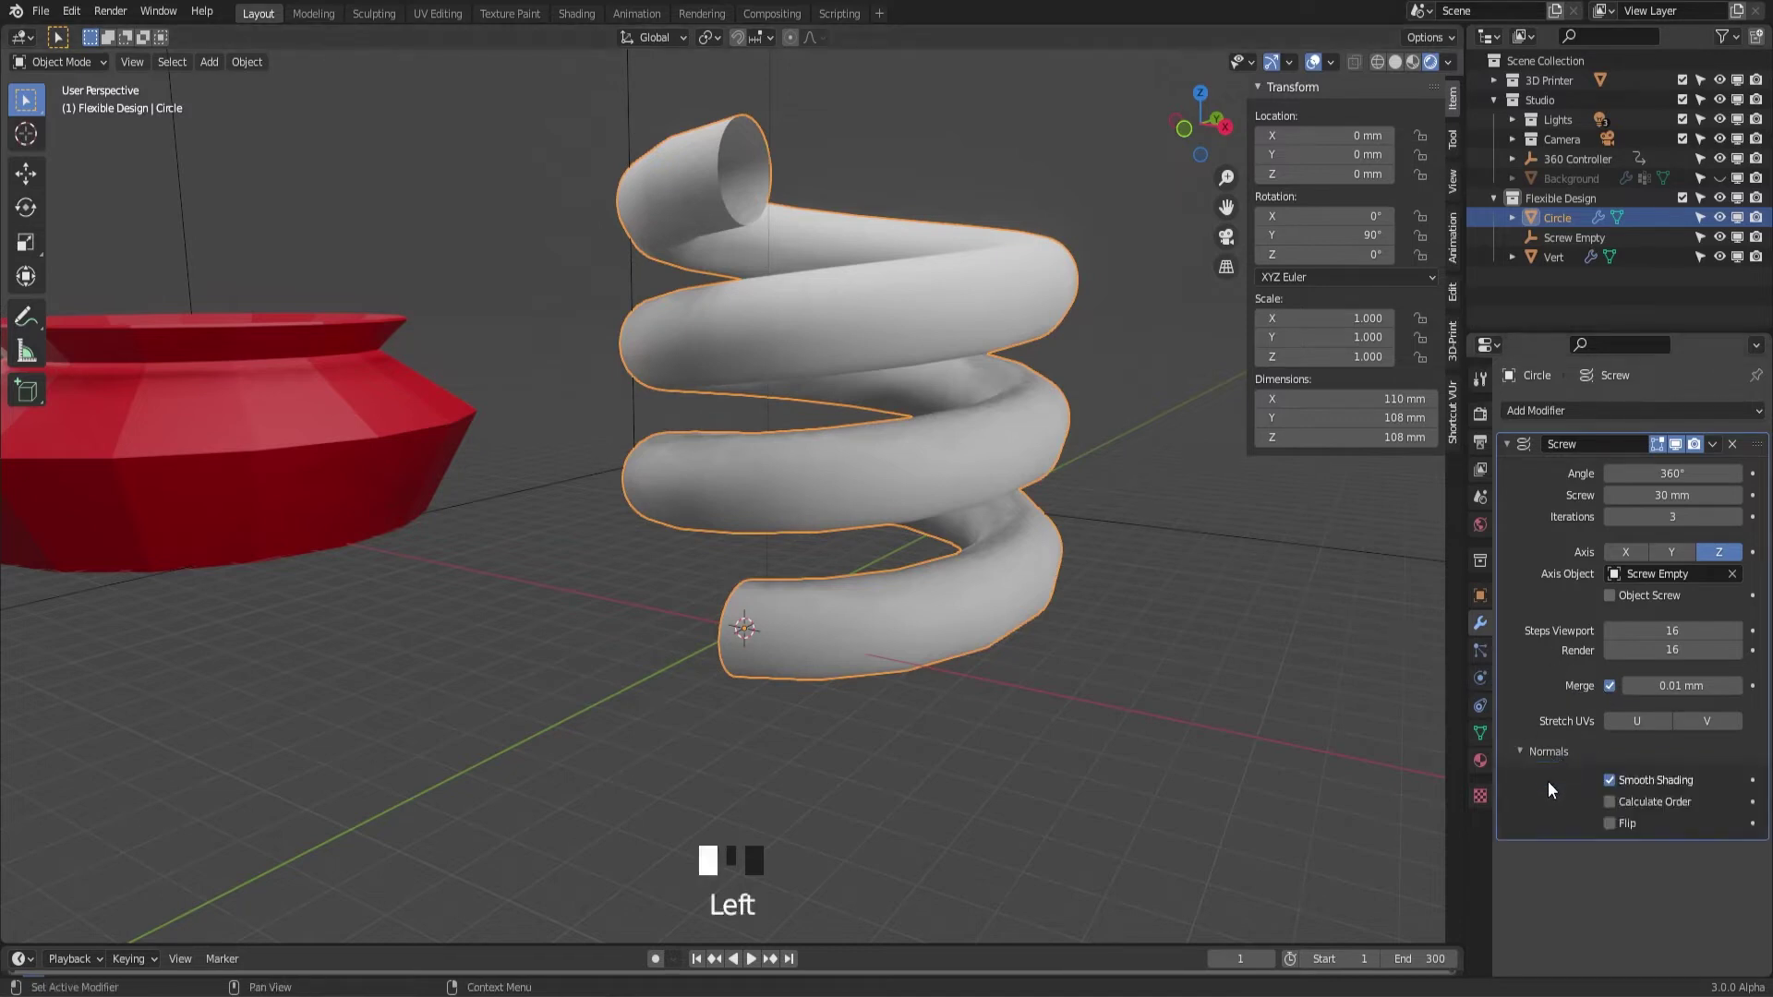
{"action": "left_click", "coordinate": [1626, 781]}
{"action": "left_click", "coordinate": [1621, 782]}
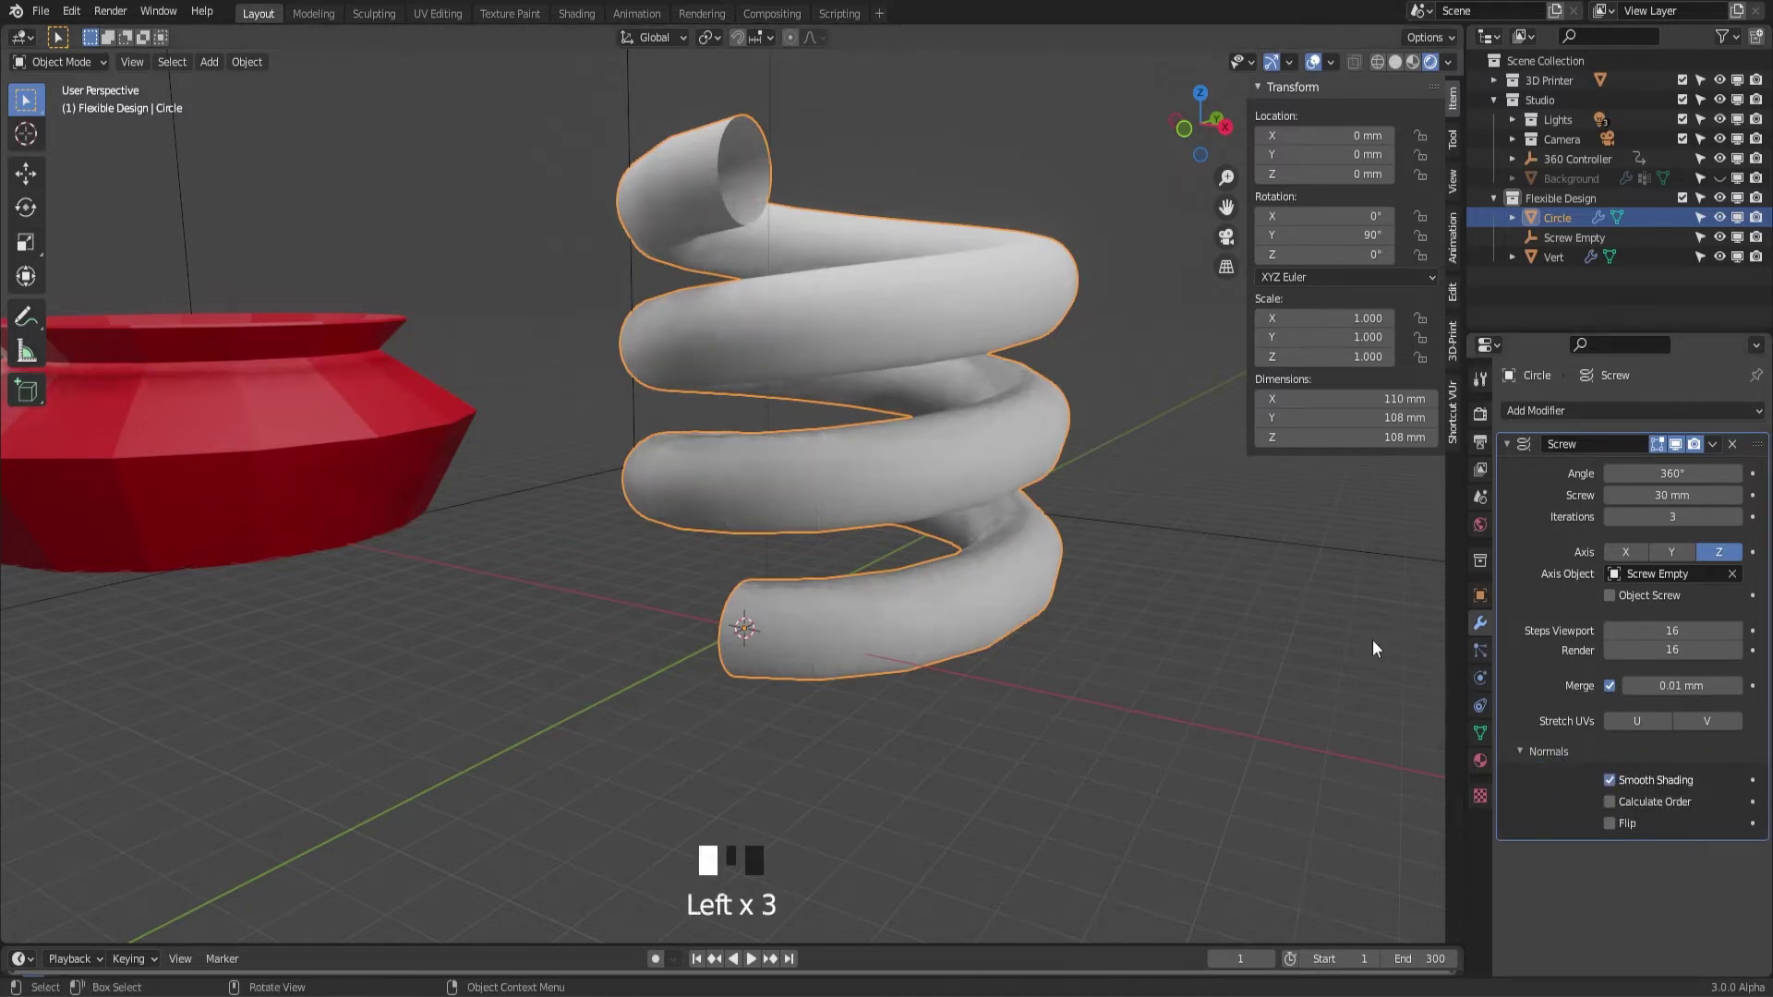
{"action": "mouse_move", "coordinate": [1372, 640]}
{"action": "middle_mouse_down"}
{"action": "mouse_move", "coordinate": [827, 475]}
{"action": "mouse_move", "coordinate": [850, 424]}
{"action": "mouse_move", "coordinate": [1537, 676]}
{"action": "middle_mouse_up"}
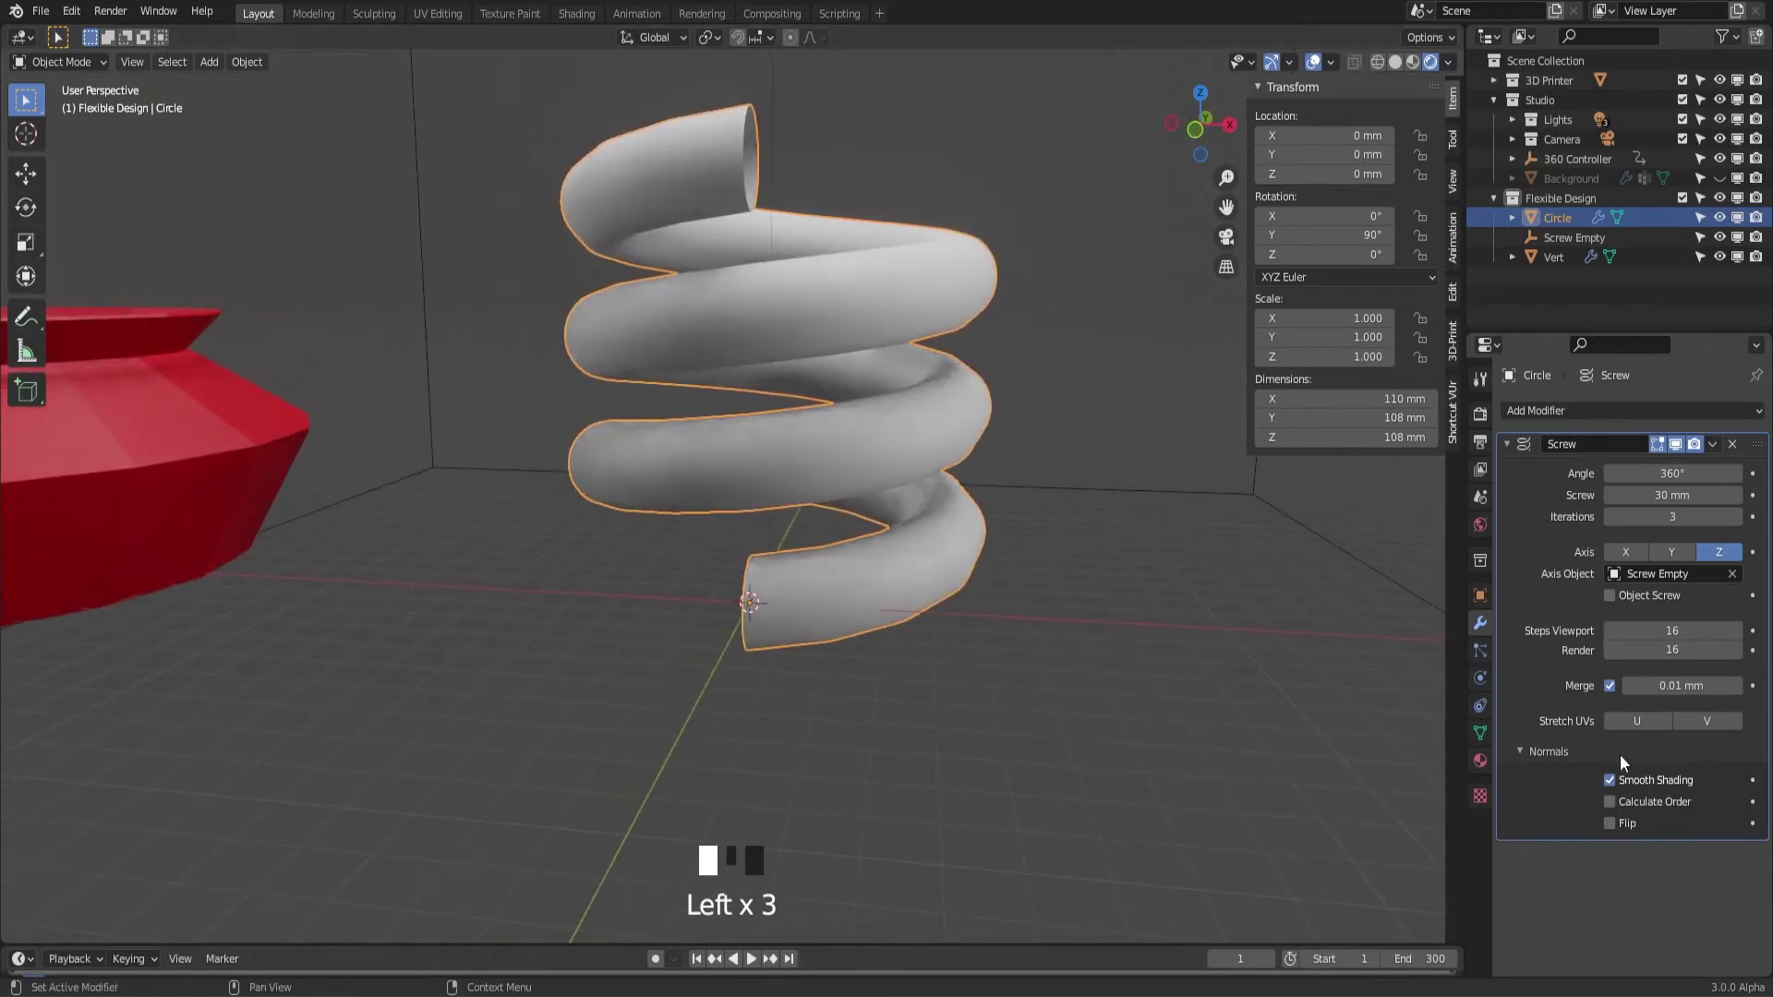
{"action": "left_click", "coordinate": [1609, 781]}
{"action": "scroll", "coordinate": [852, 429], "scroll_direction": "up", "scroll_amount": 6}
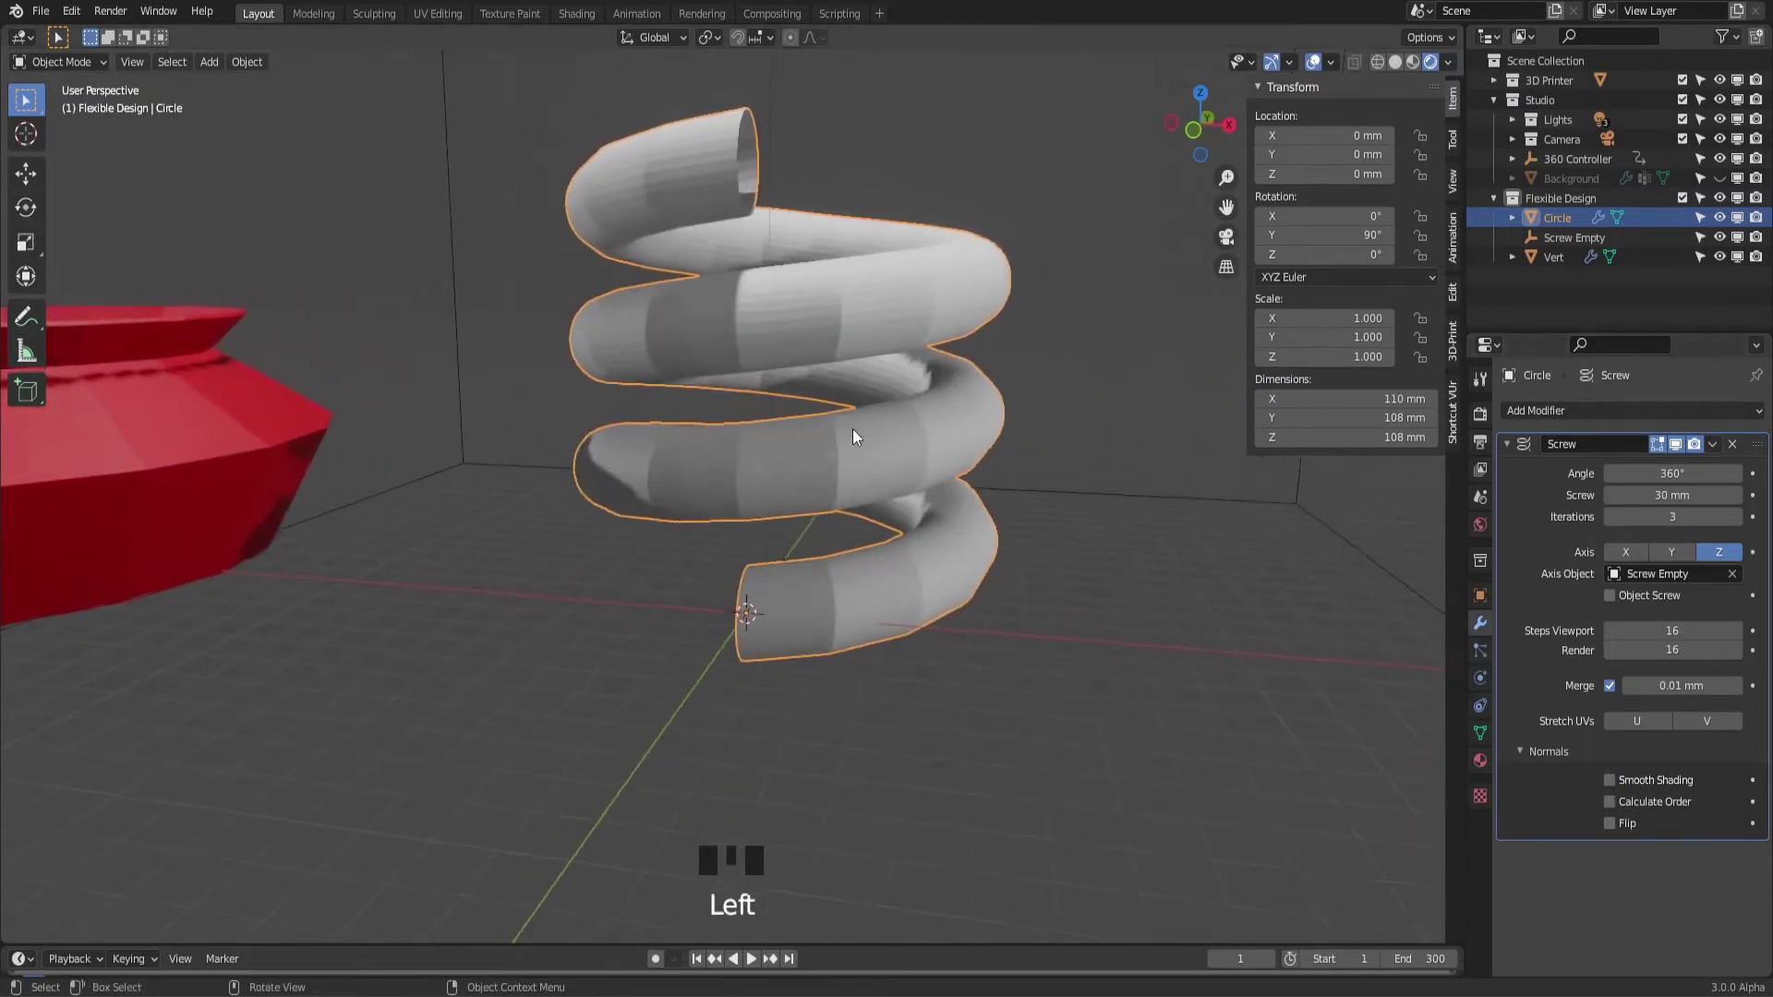
{"action": "mouse_move", "coordinate": [840, 544]}
{"action": "middle_mouse_down"}
{"action": "mouse_move", "coordinate": [646, 535]}
{"action": "mouse_move", "coordinate": [812, 490]}
{"action": "mouse_move", "coordinate": [1323, 537]}
{"action": "middle_mouse_up"}
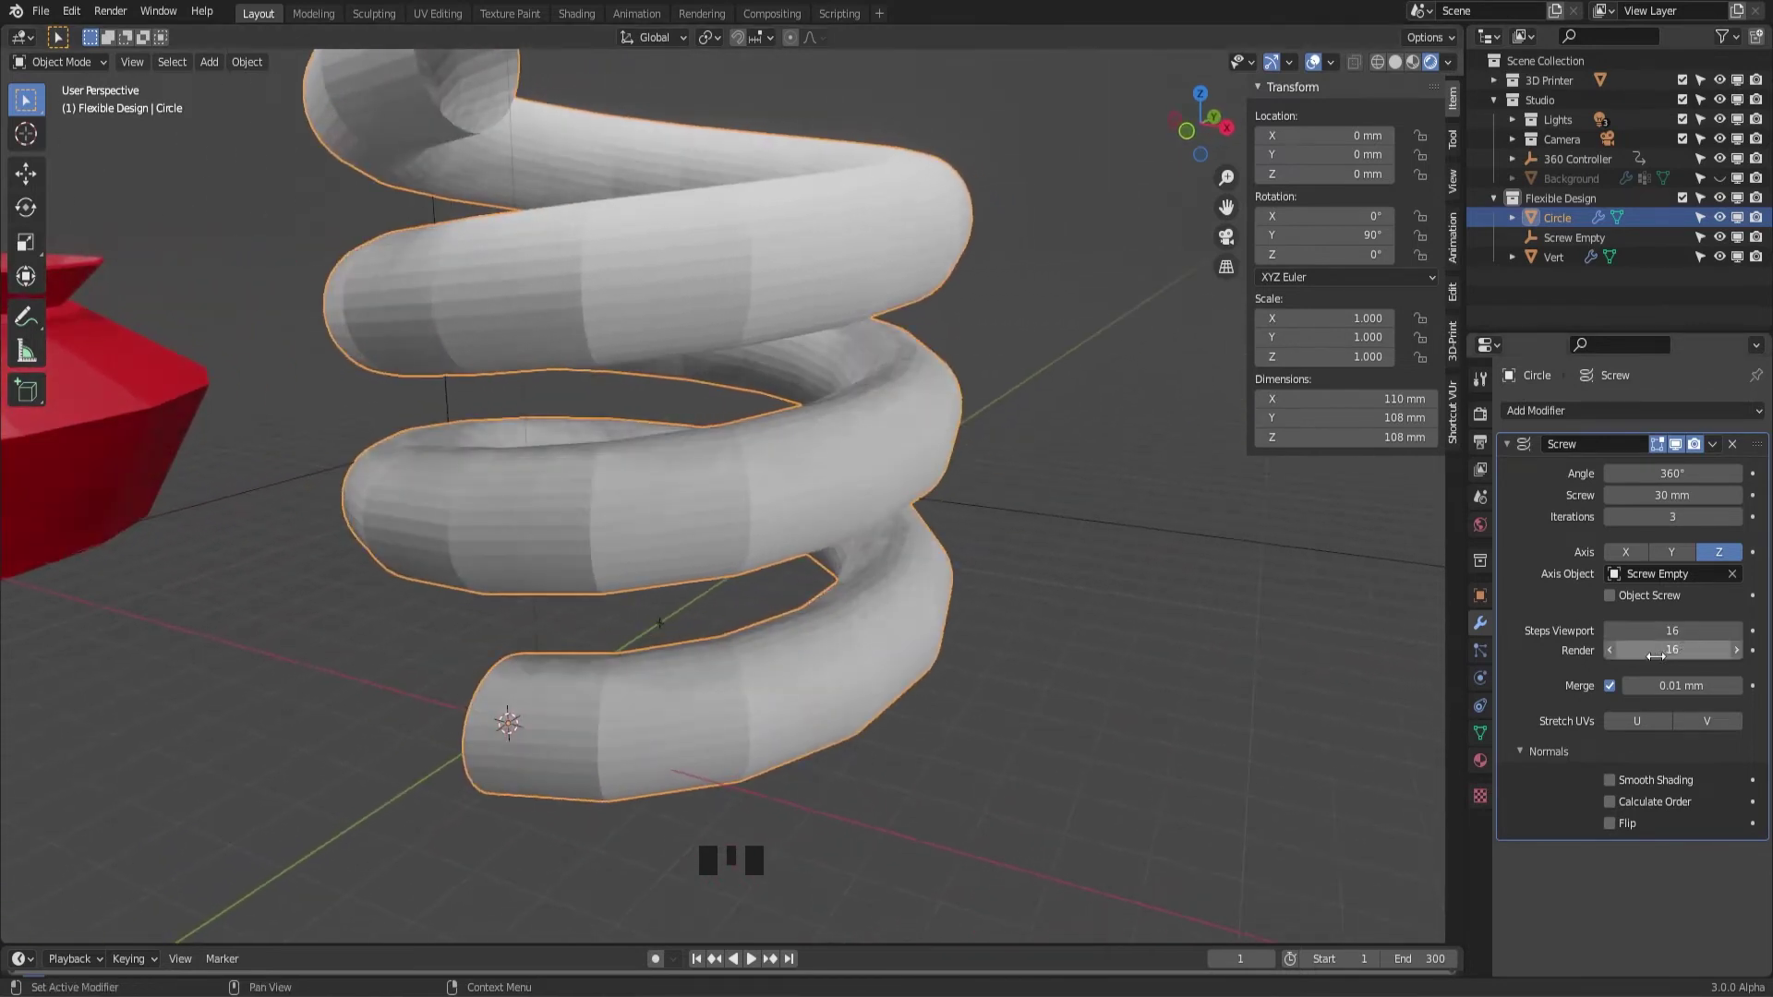
Try a higher number of viewport steps on the coil, then restore it to 16
{"action": "middle_click_drag", "start_coordinate": [1077, 502], "coordinate": [1561, 650]}
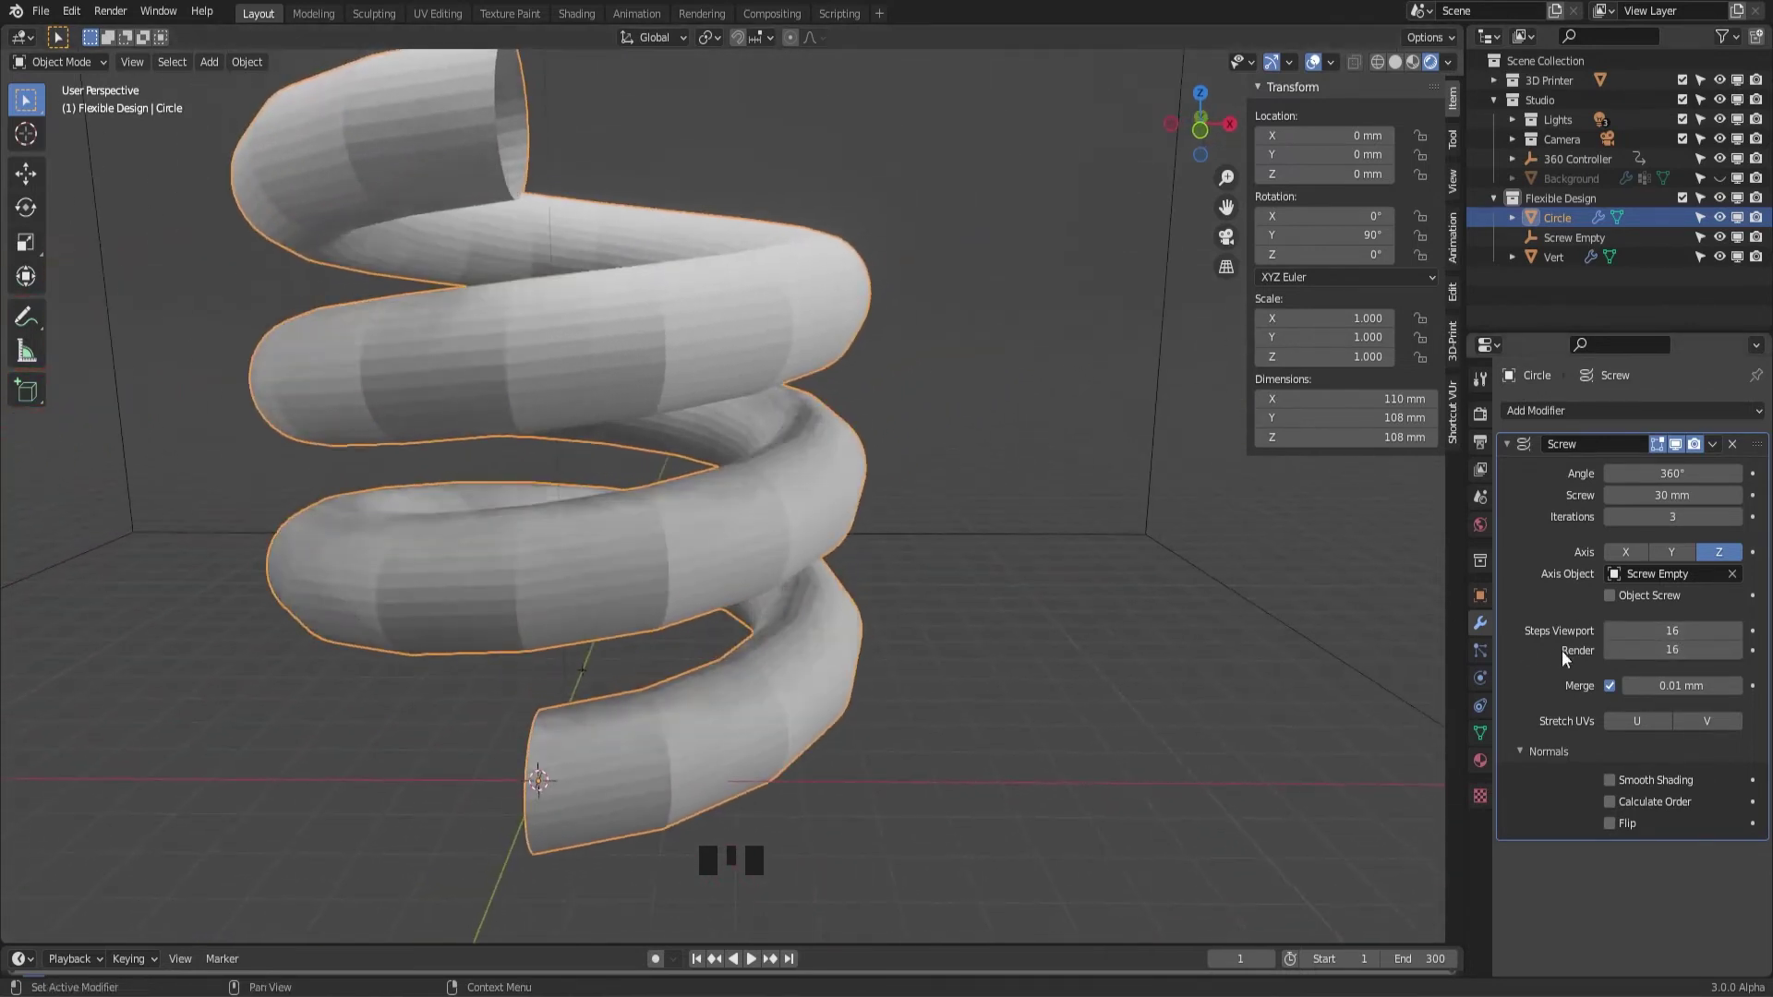
{"action": "left_click_drag", "start_coordinate": [1665, 630], "coordinate": [1697, 630]}
{"action": "left_click", "coordinate": [1692, 648]}
{"action": "left_click", "coordinate": [1673, 631]}
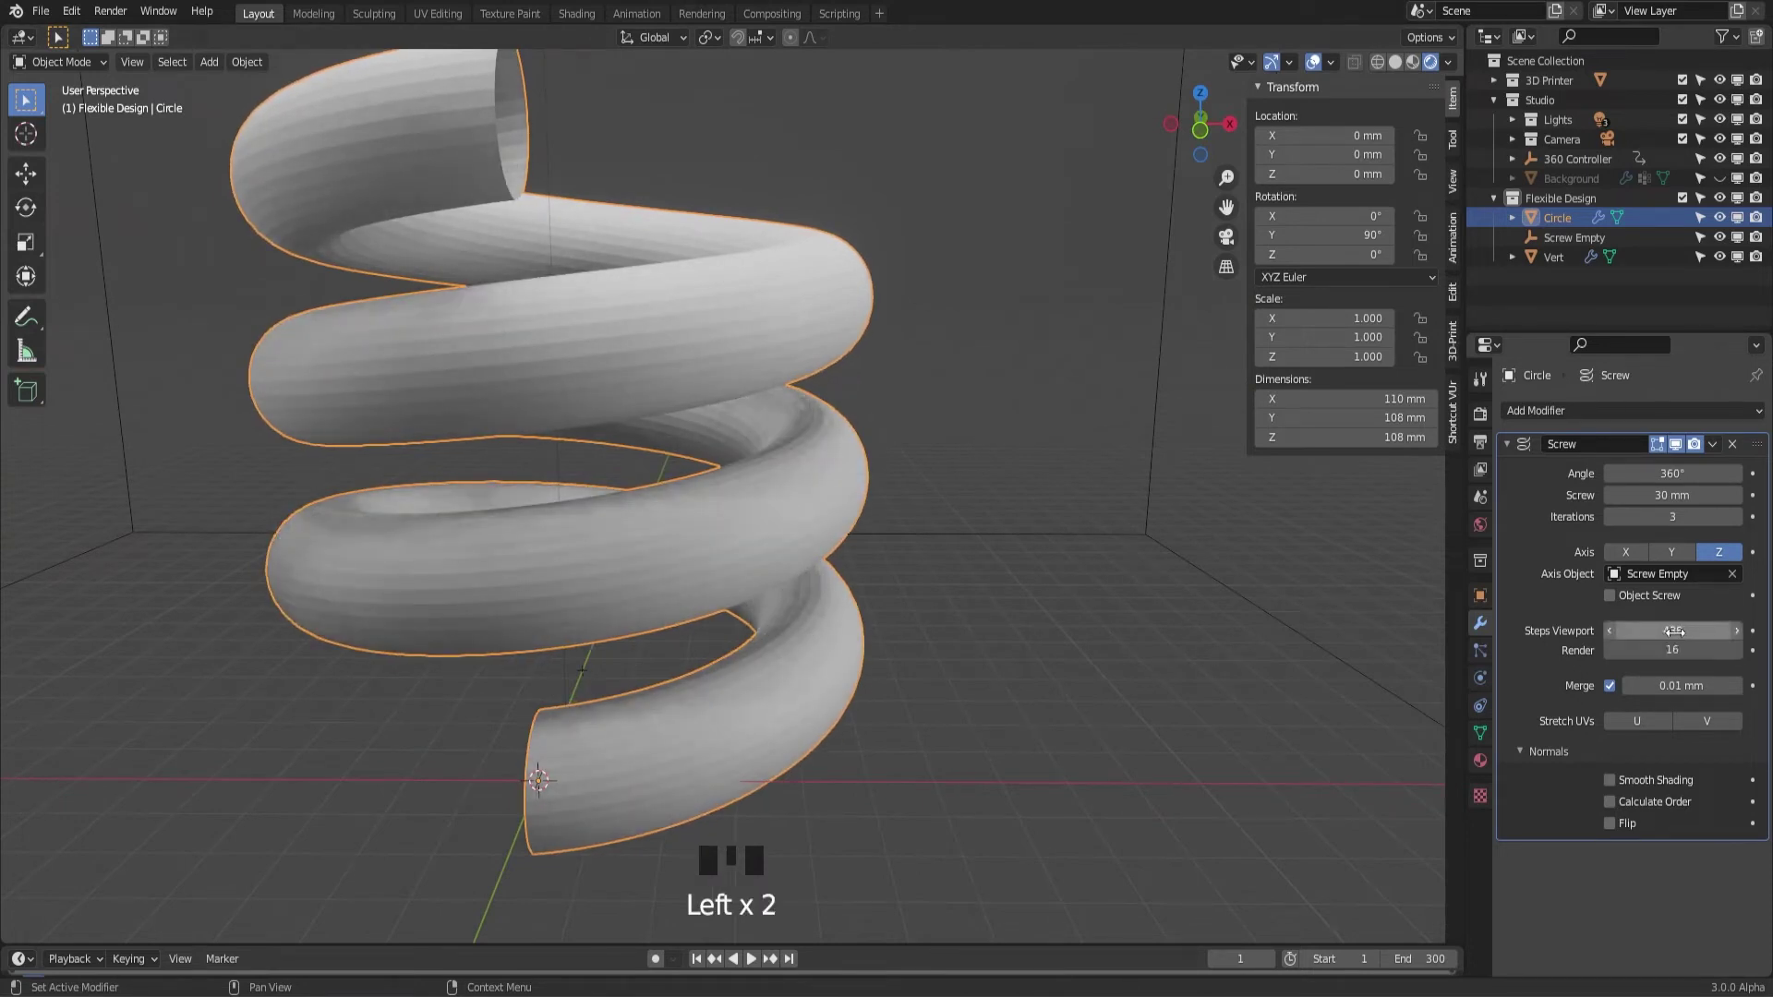
{"action": "left_click", "coordinate": [1673, 629]}
{"action": "type", "text": "16"}
{"action": "key", "text": "Return"}
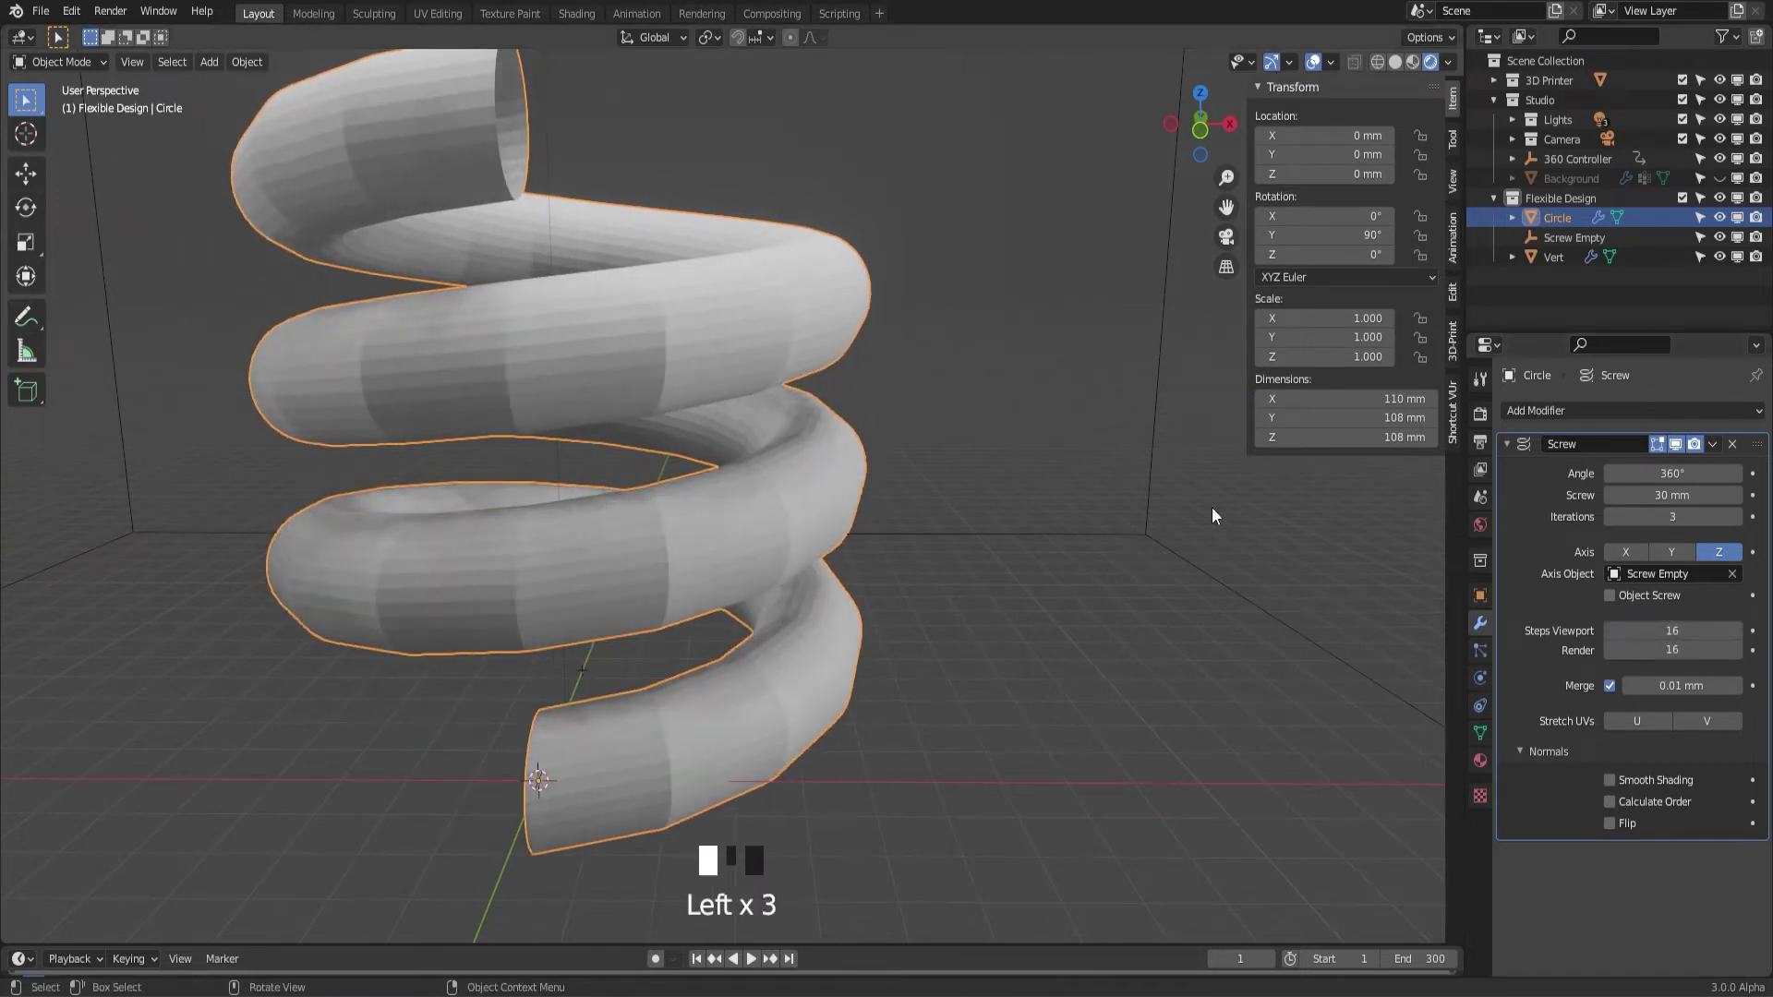
Save the file and examine the open end at the top of the coil up close
{"action": "middle_click_drag", "start_coordinate": [1212, 507], "coordinate": [616, 427]}
{"action": "key", "text": "ctrl+s"}
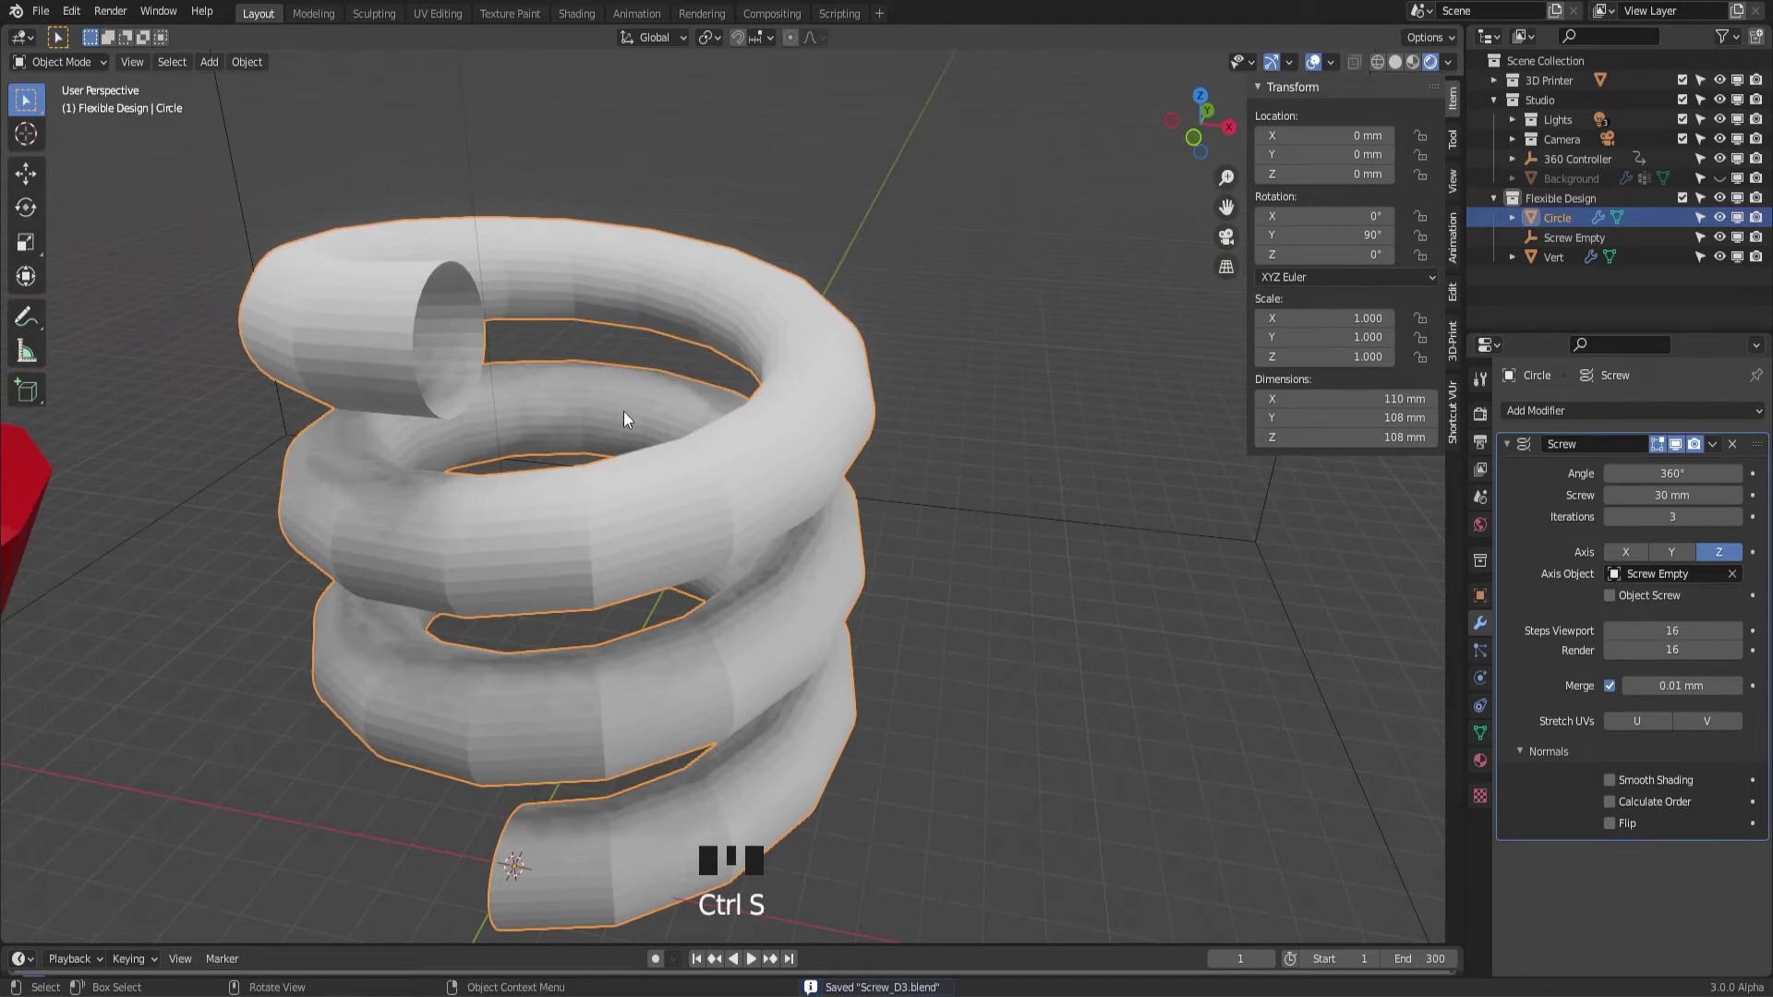
{"action": "middle_click_drag", "start_coordinate": [498, 266], "coordinate": [445, 202]}
{"action": "scroll", "coordinate": [467, 220], "scroll_direction": "up", "scroll_amount": 5}
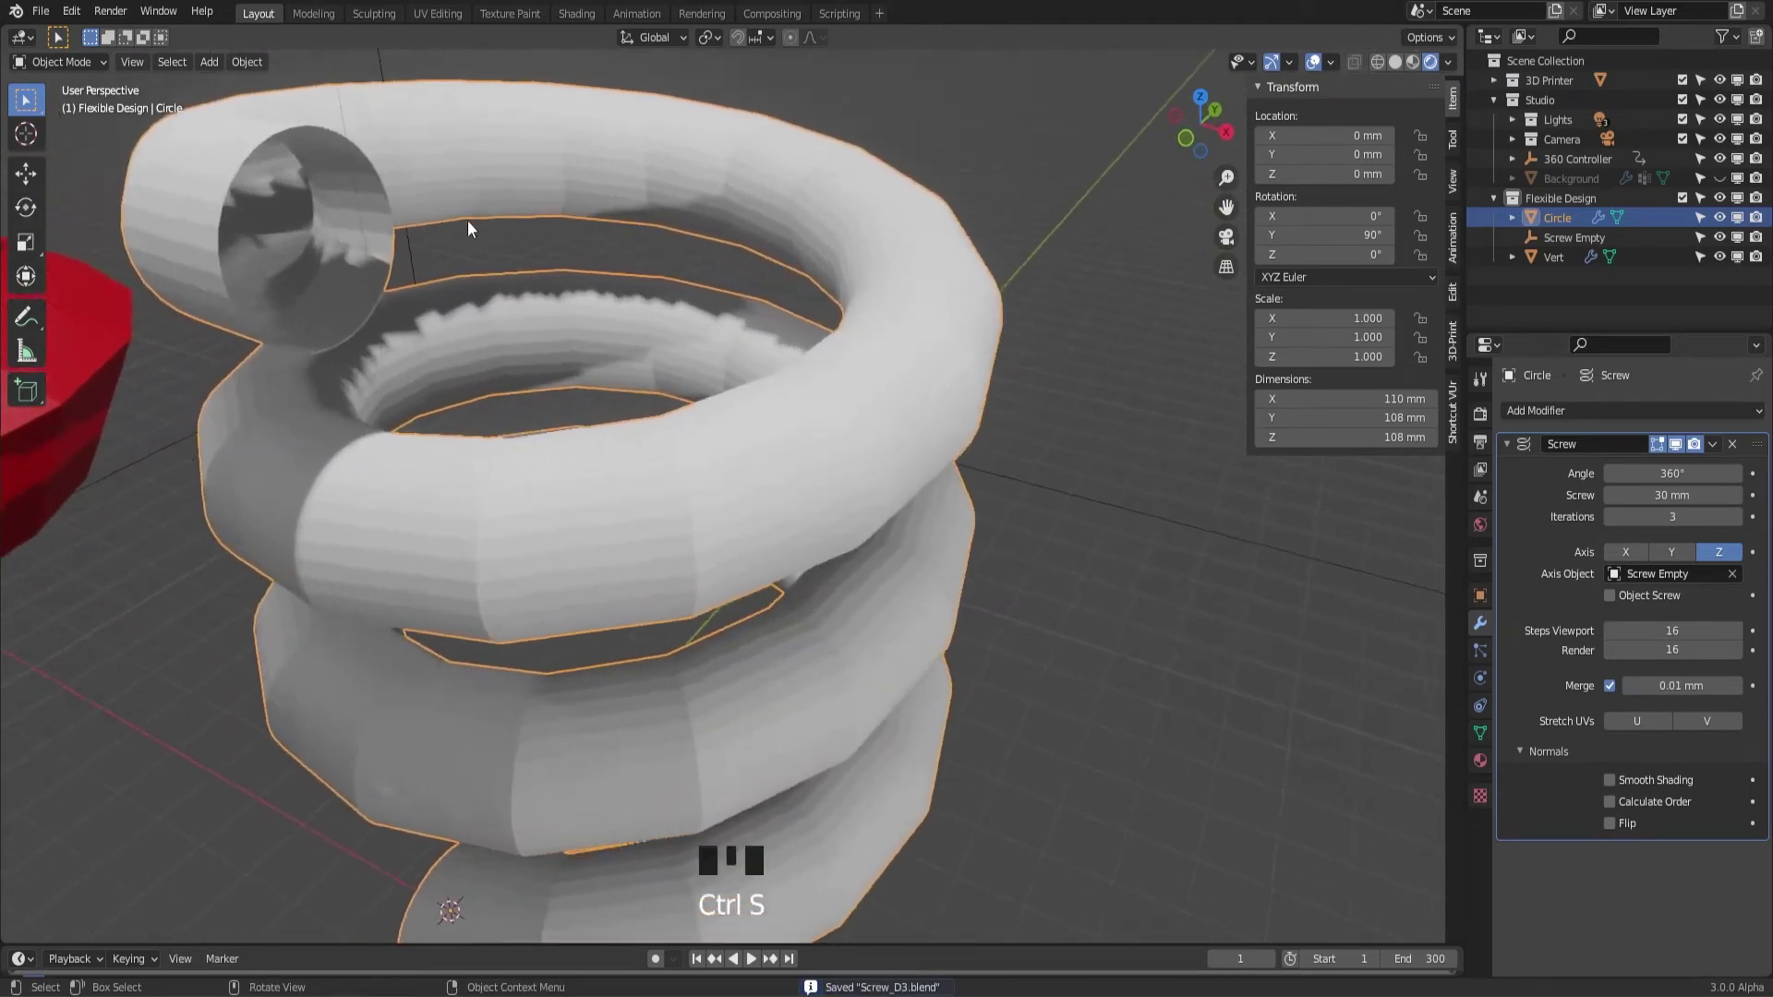
{"action": "scroll", "coordinate": [447, 265], "scroll_direction": "up", "scroll_amount": 6}
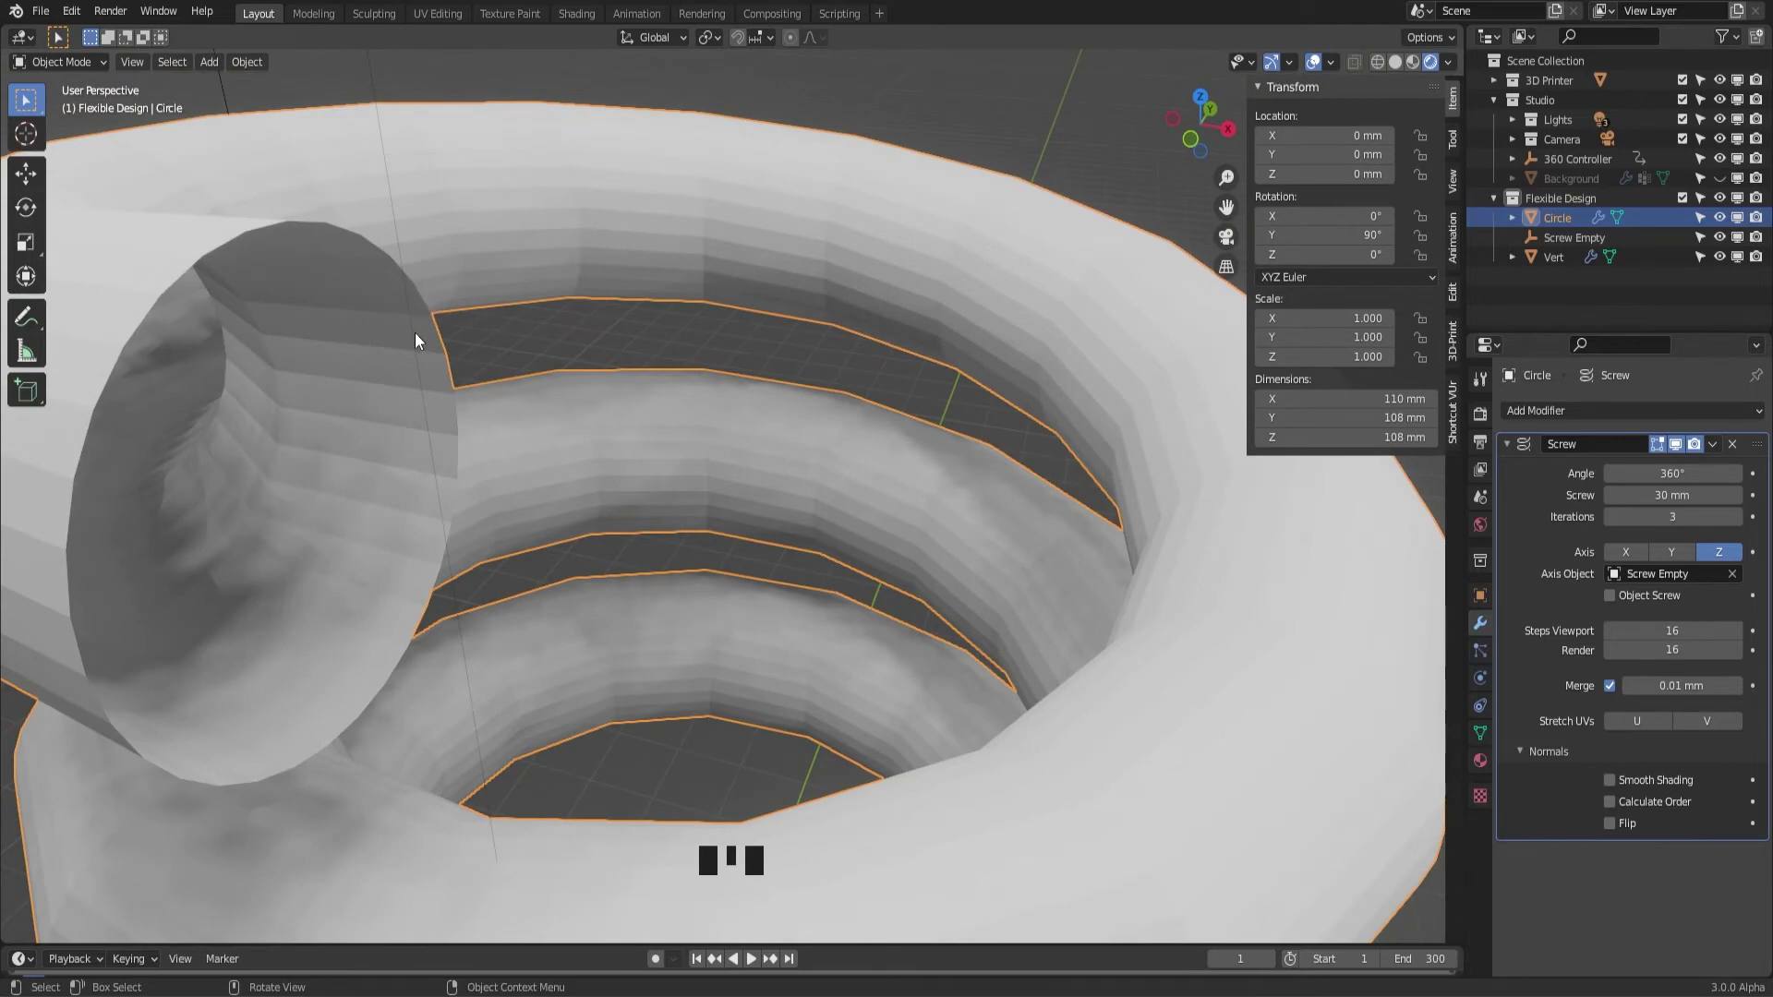
{"action": "mouse_move", "coordinate": [450, 375]}
{"action": "middle_mouse_down"}
{"action": "mouse_move", "coordinate": [362, 403]}
{"action": "mouse_move", "coordinate": [274, 321]}
{"action": "mouse_move", "coordinate": [432, 297]}
{"action": "middle_mouse_up"}
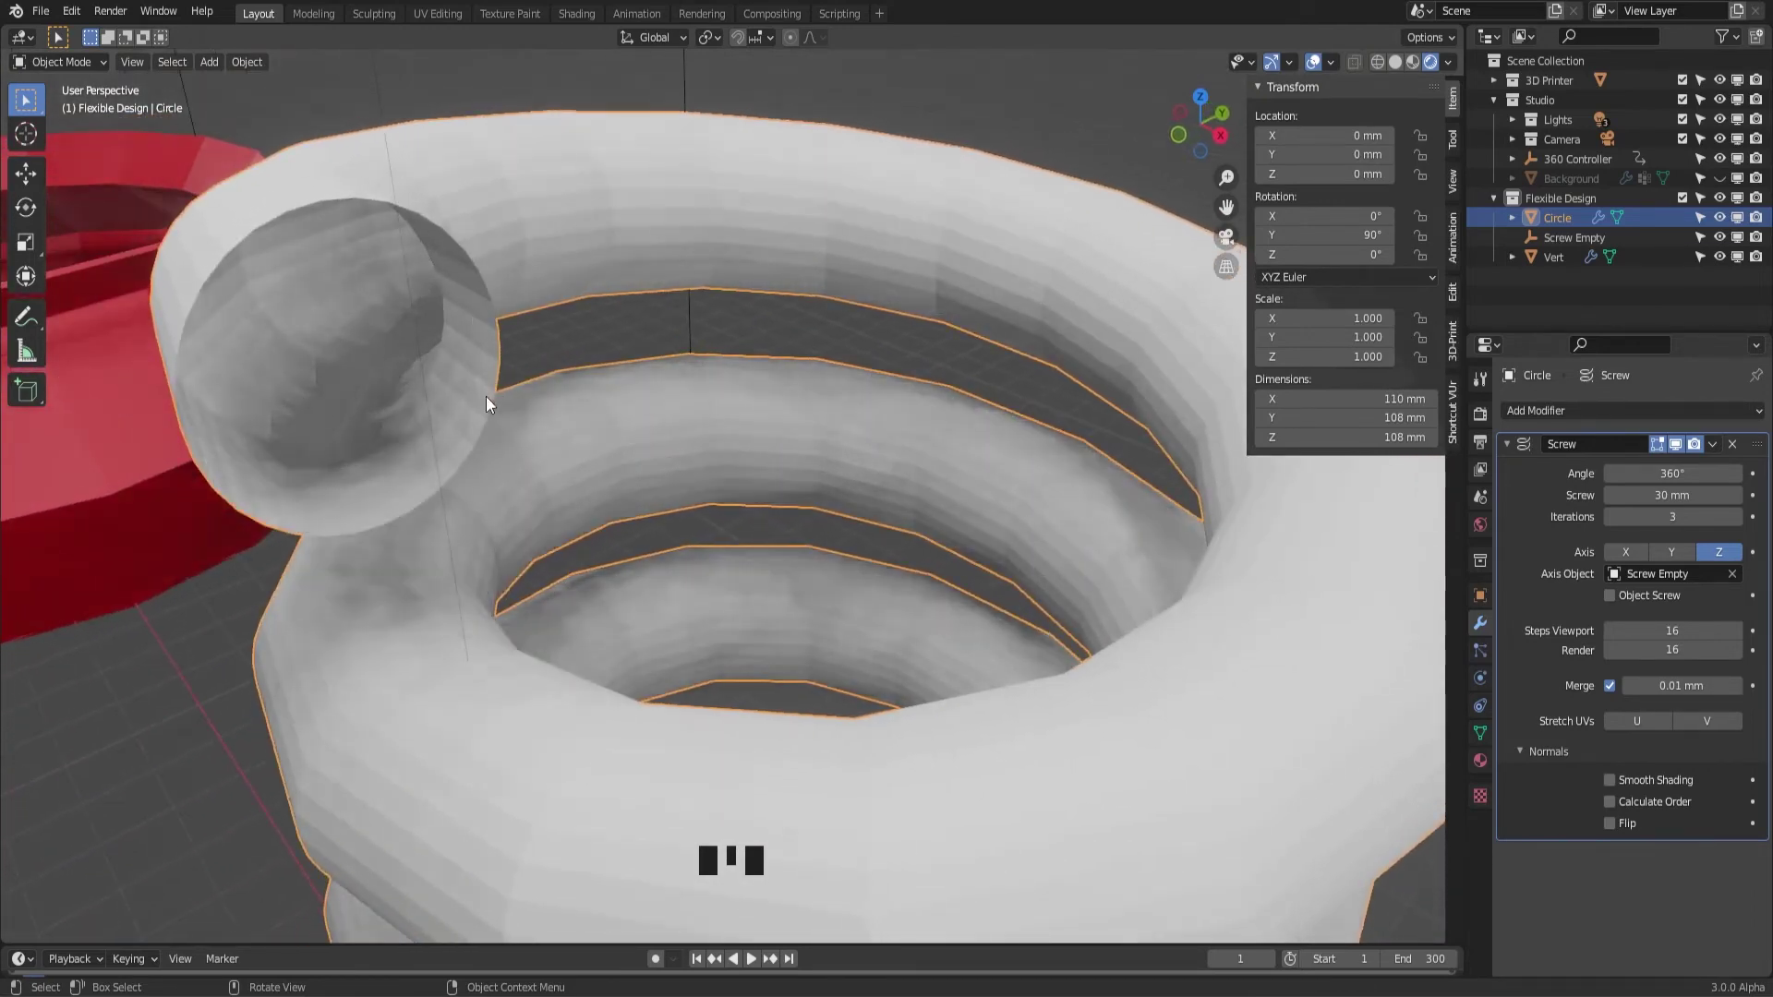
Try thickening the coil's walls with a Solidify modifier at 1 mm thickness, then remove that modifier
{"action": "middle_click_drag", "start_coordinate": [656, 408], "coordinate": [740, 392]}
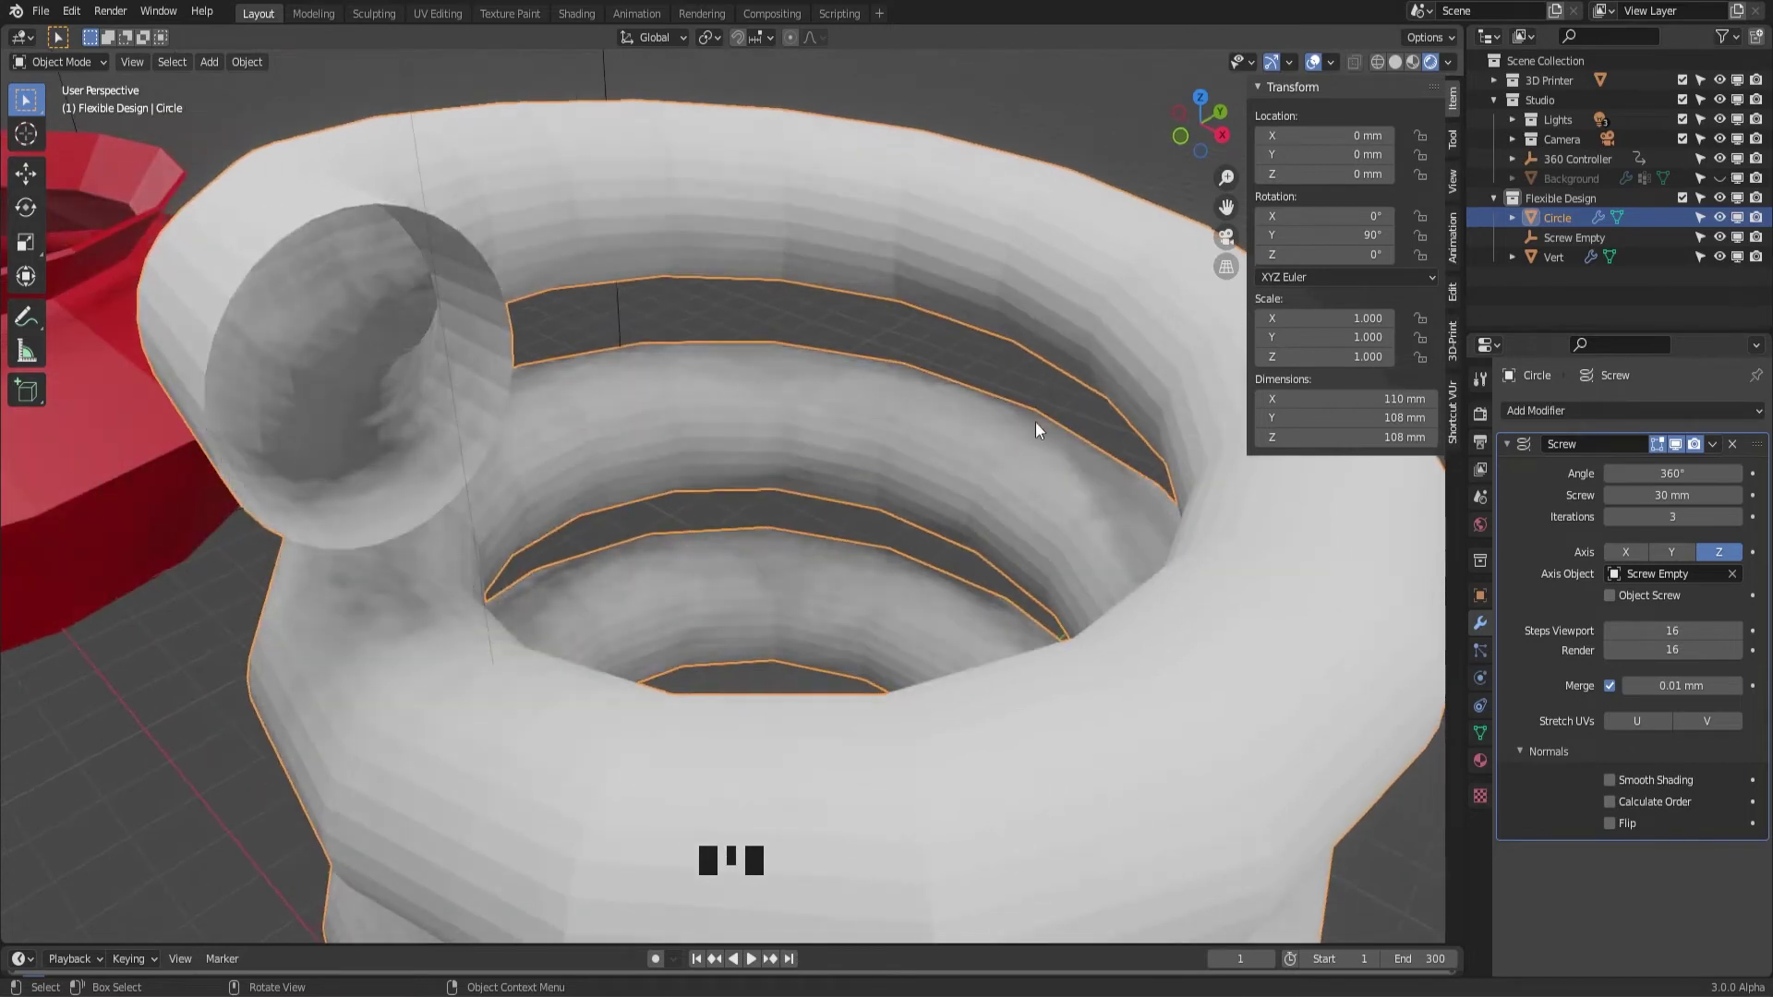
{"action": "middle_click_drag", "start_coordinate": [1038, 427], "coordinate": [955, 503]}
{"action": "scroll", "coordinate": [997, 514], "scroll_direction": "down", "scroll_amount": 3}
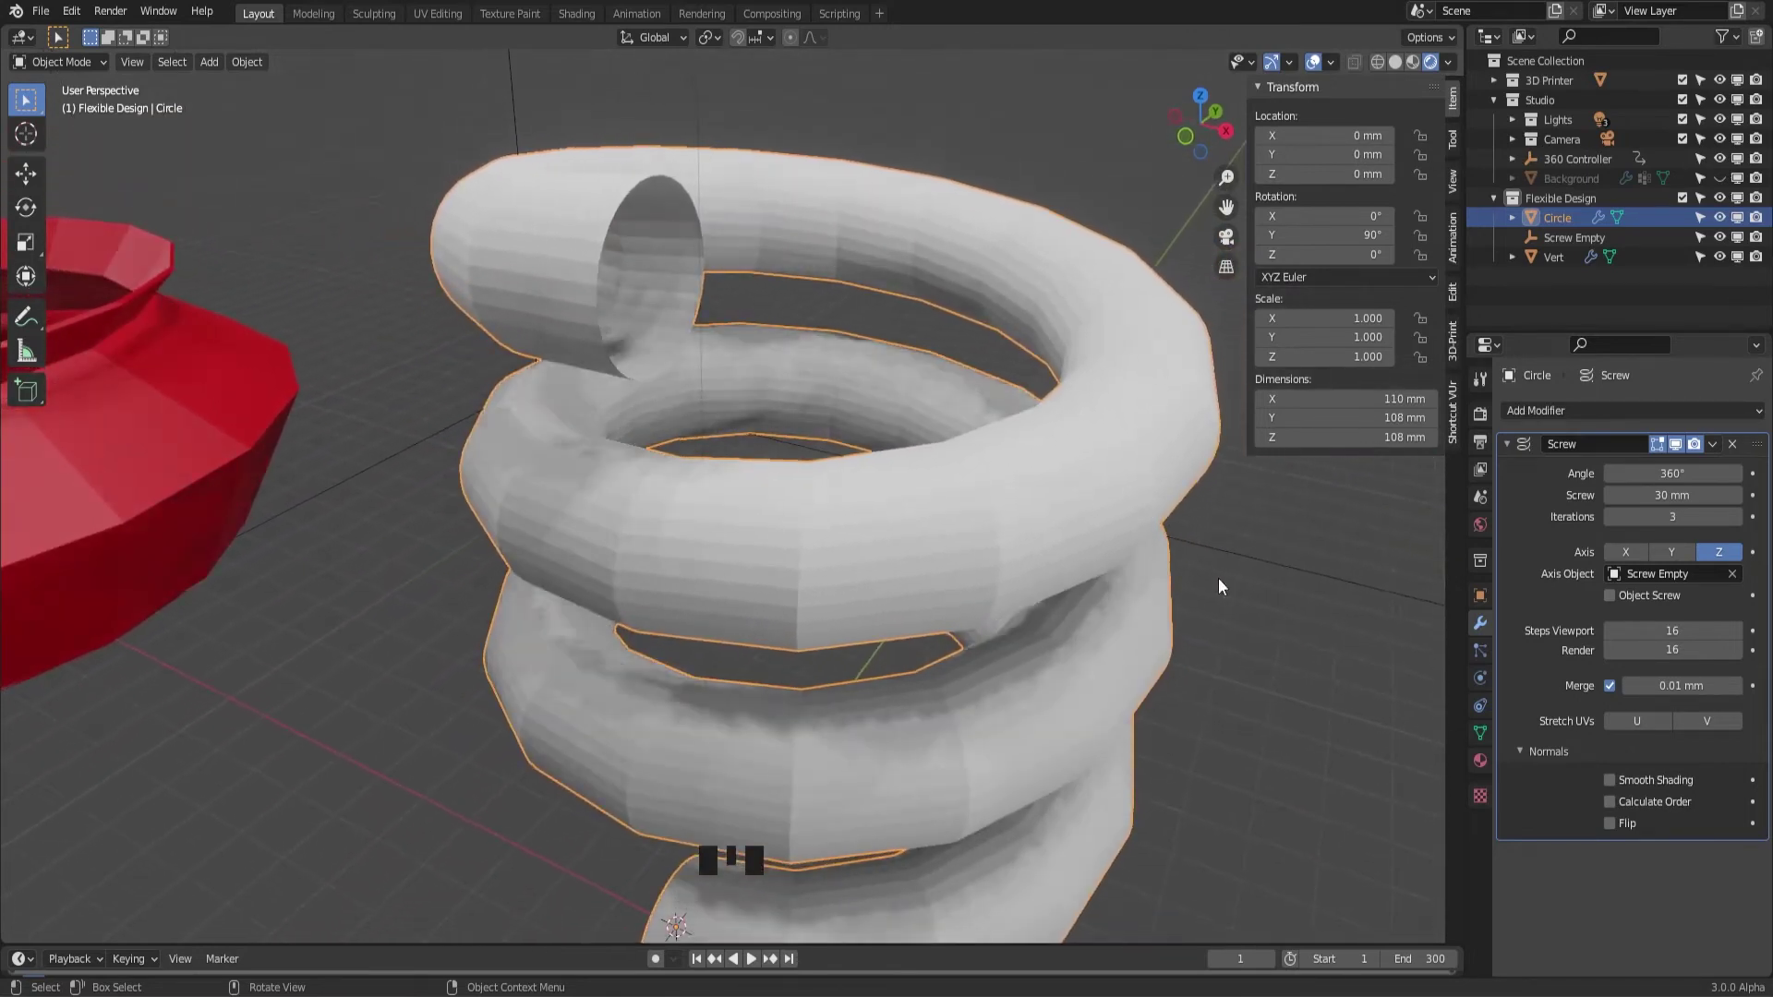
{"action": "left_click", "coordinate": [1507, 444]}
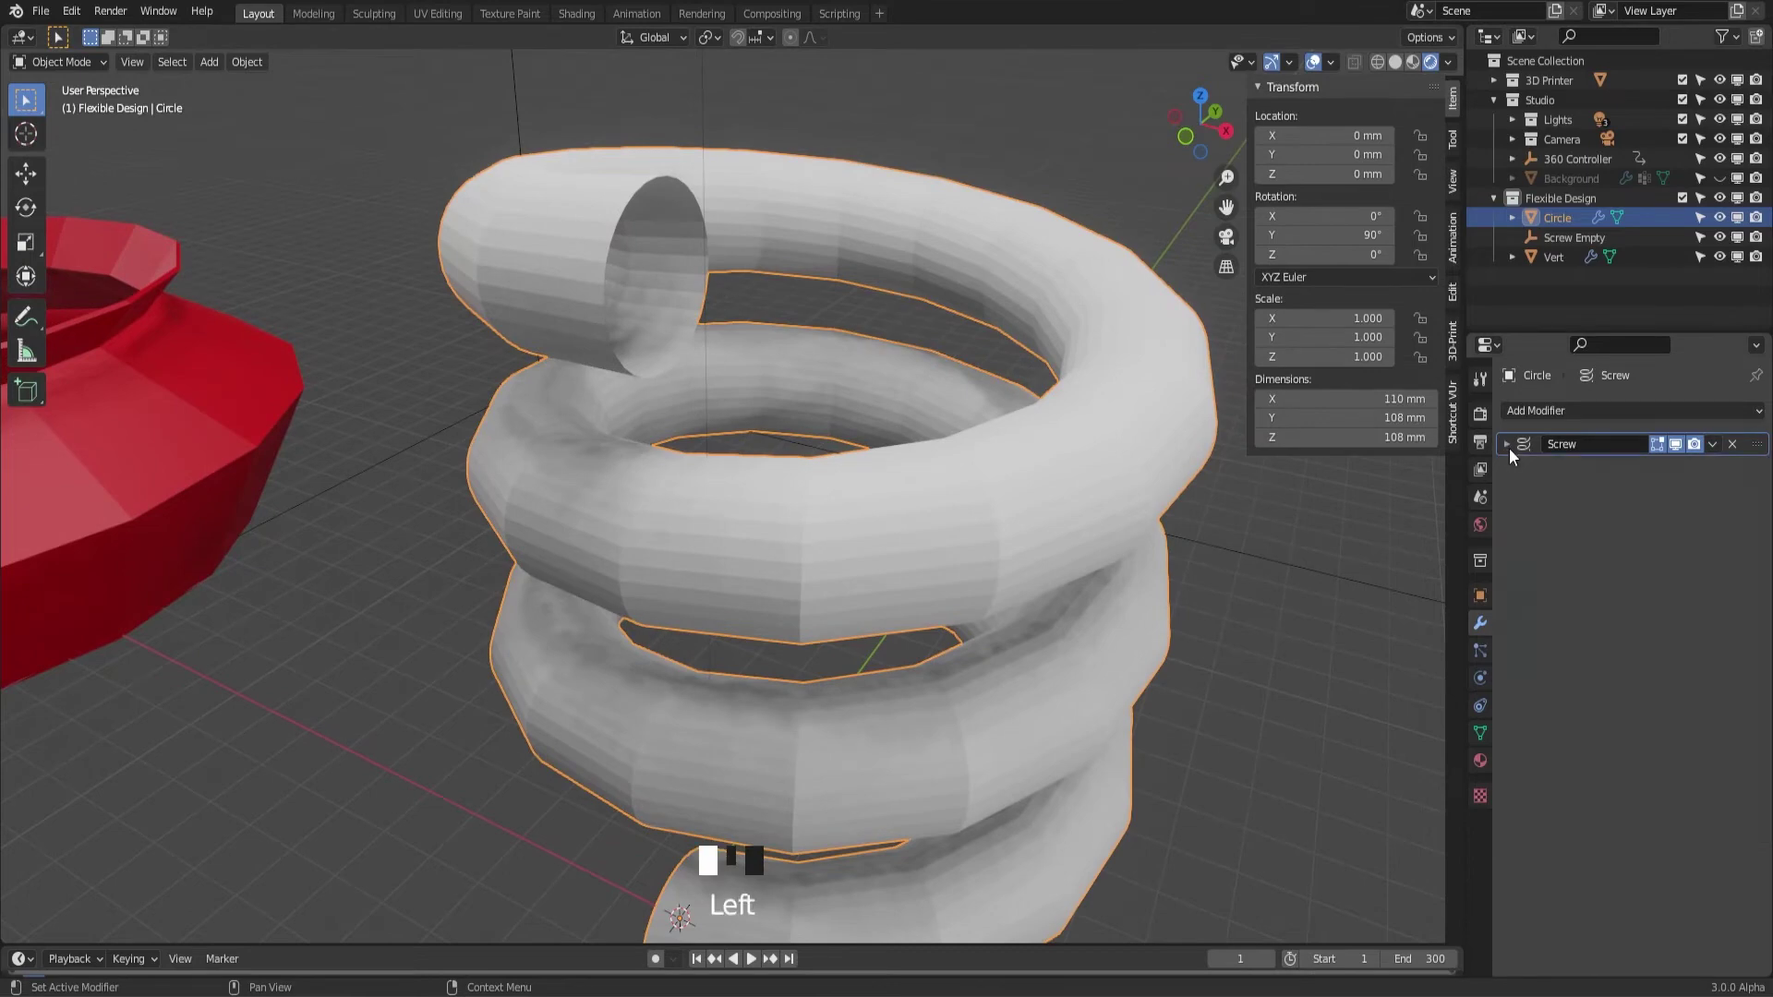
{"action": "left_click", "coordinate": [1538, 412]}
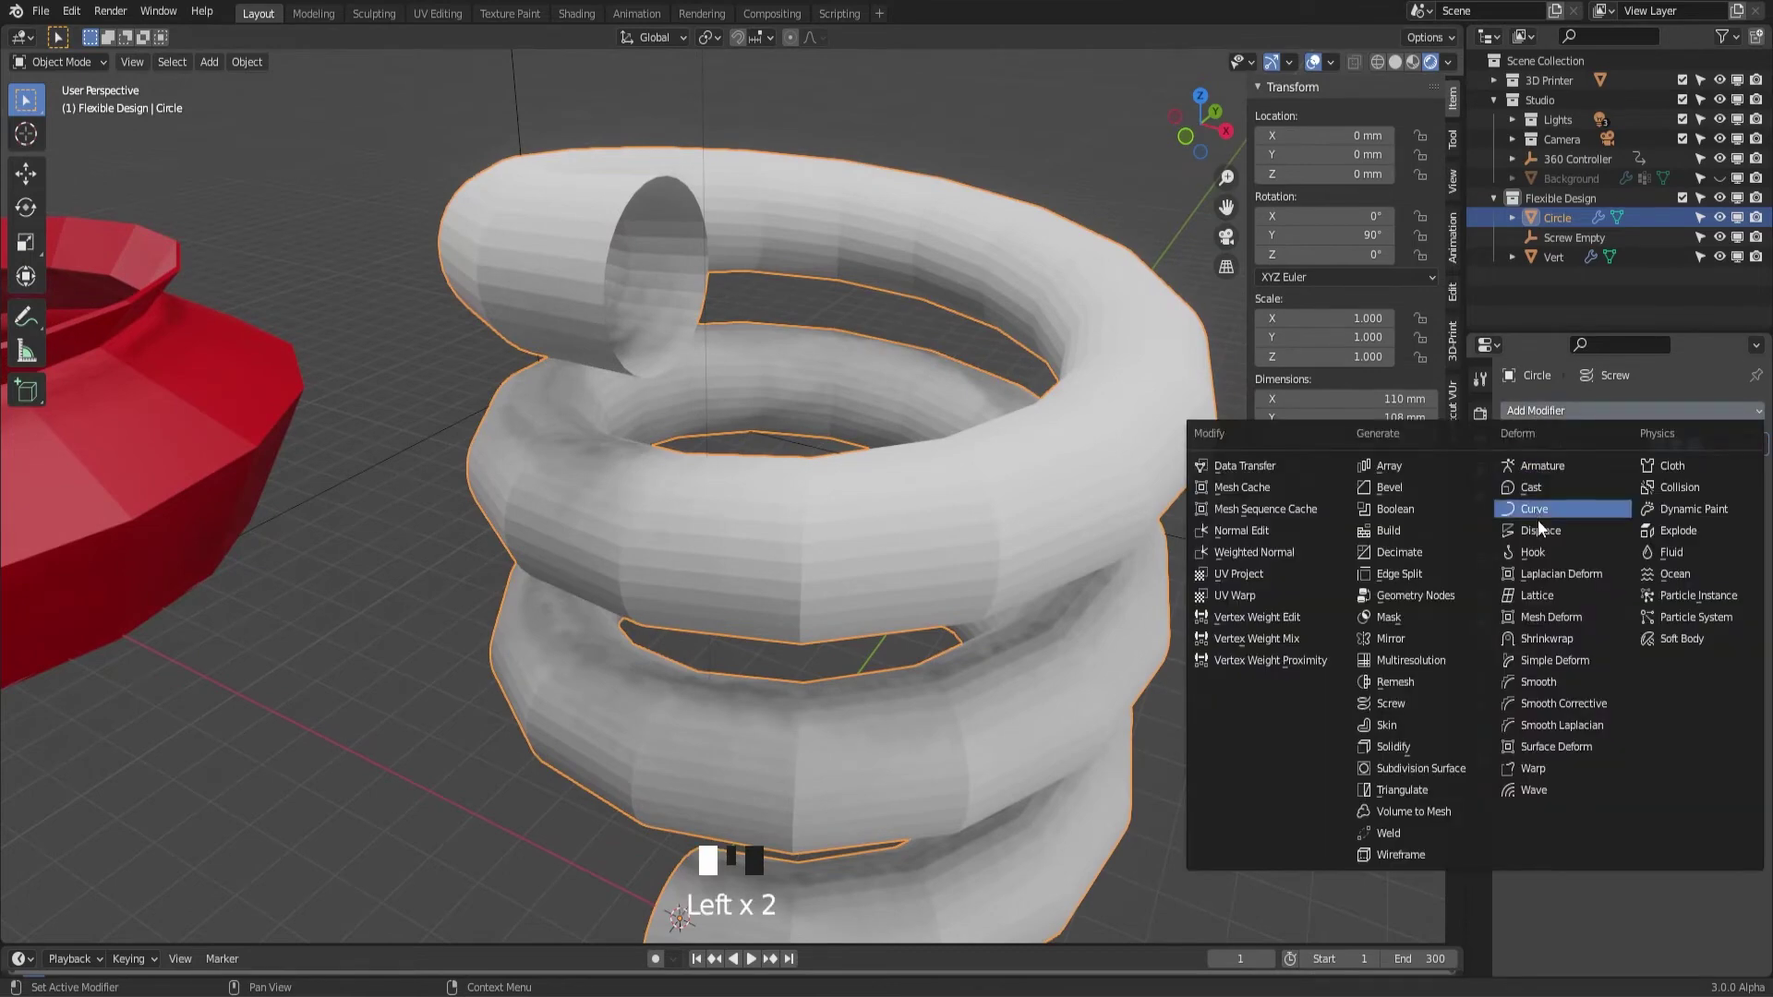
{"action": "left_click", "coordinate": [1392, 748]}
{"action": "left_click", "coordinate": [1636, 525]}
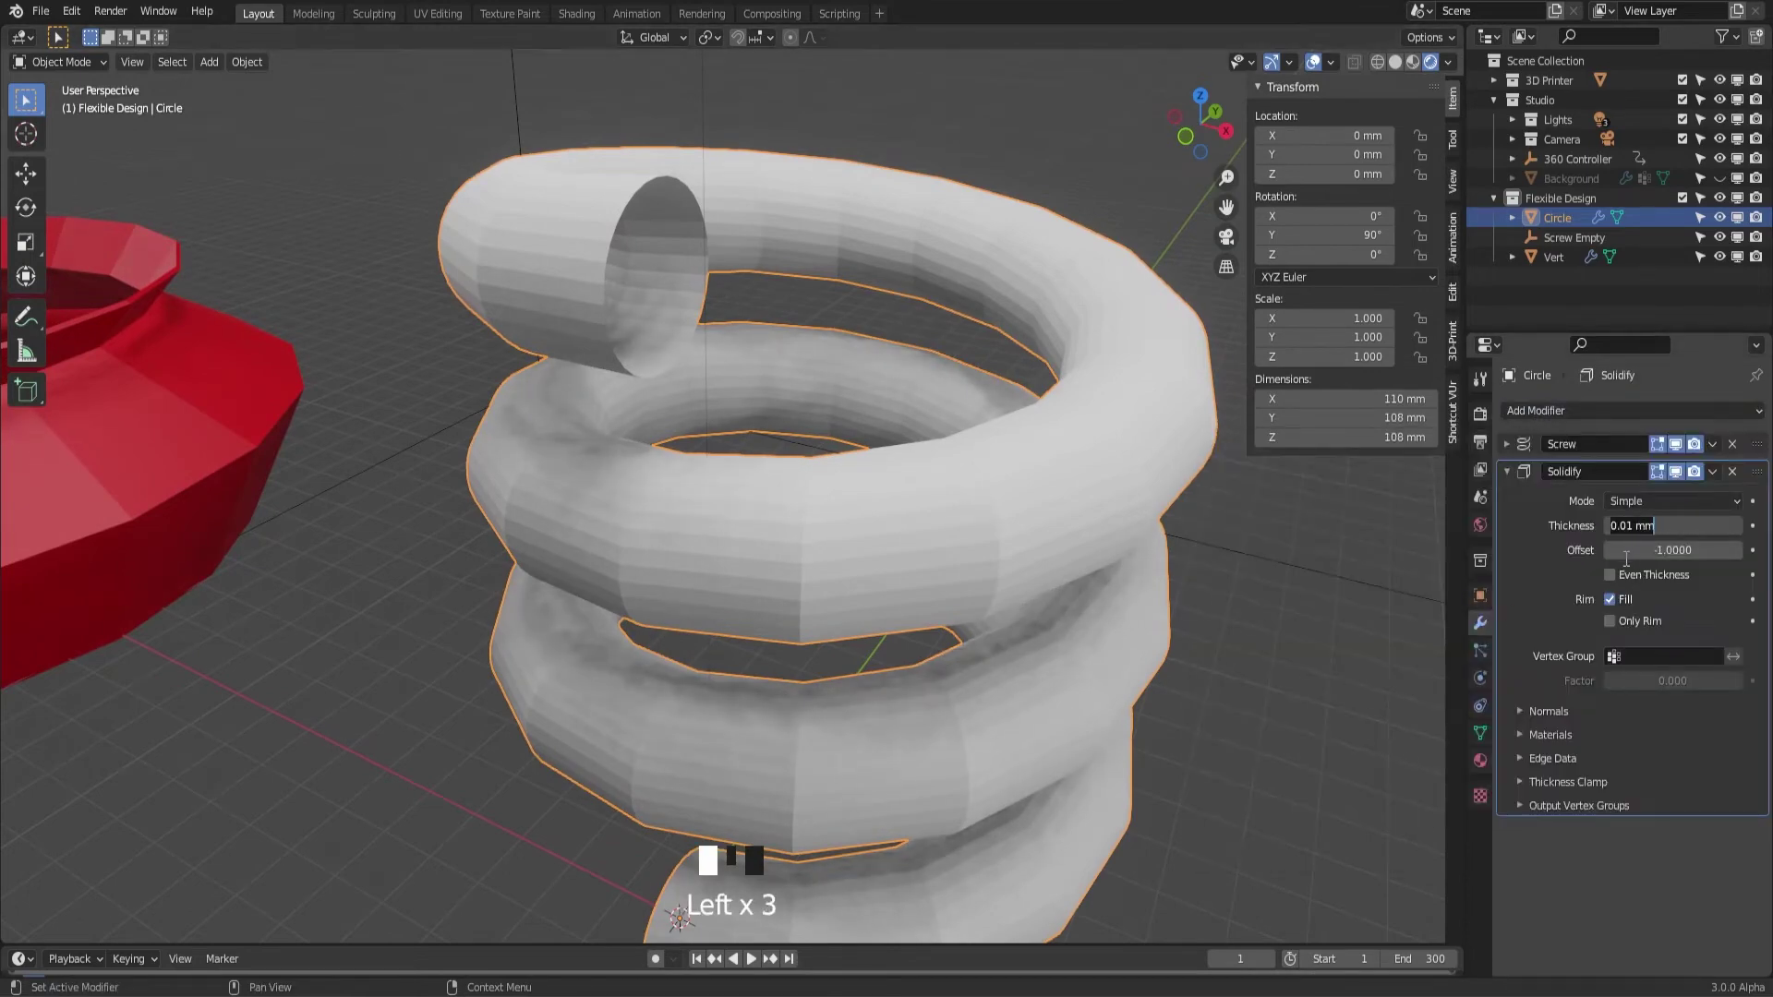
{"action": "type", "text": "1"}
{"action": "key", "text": "Return"}
{"action": "middle_click_drag", "start_coordinate": [777, 380], "coordinate": [858, 471]}
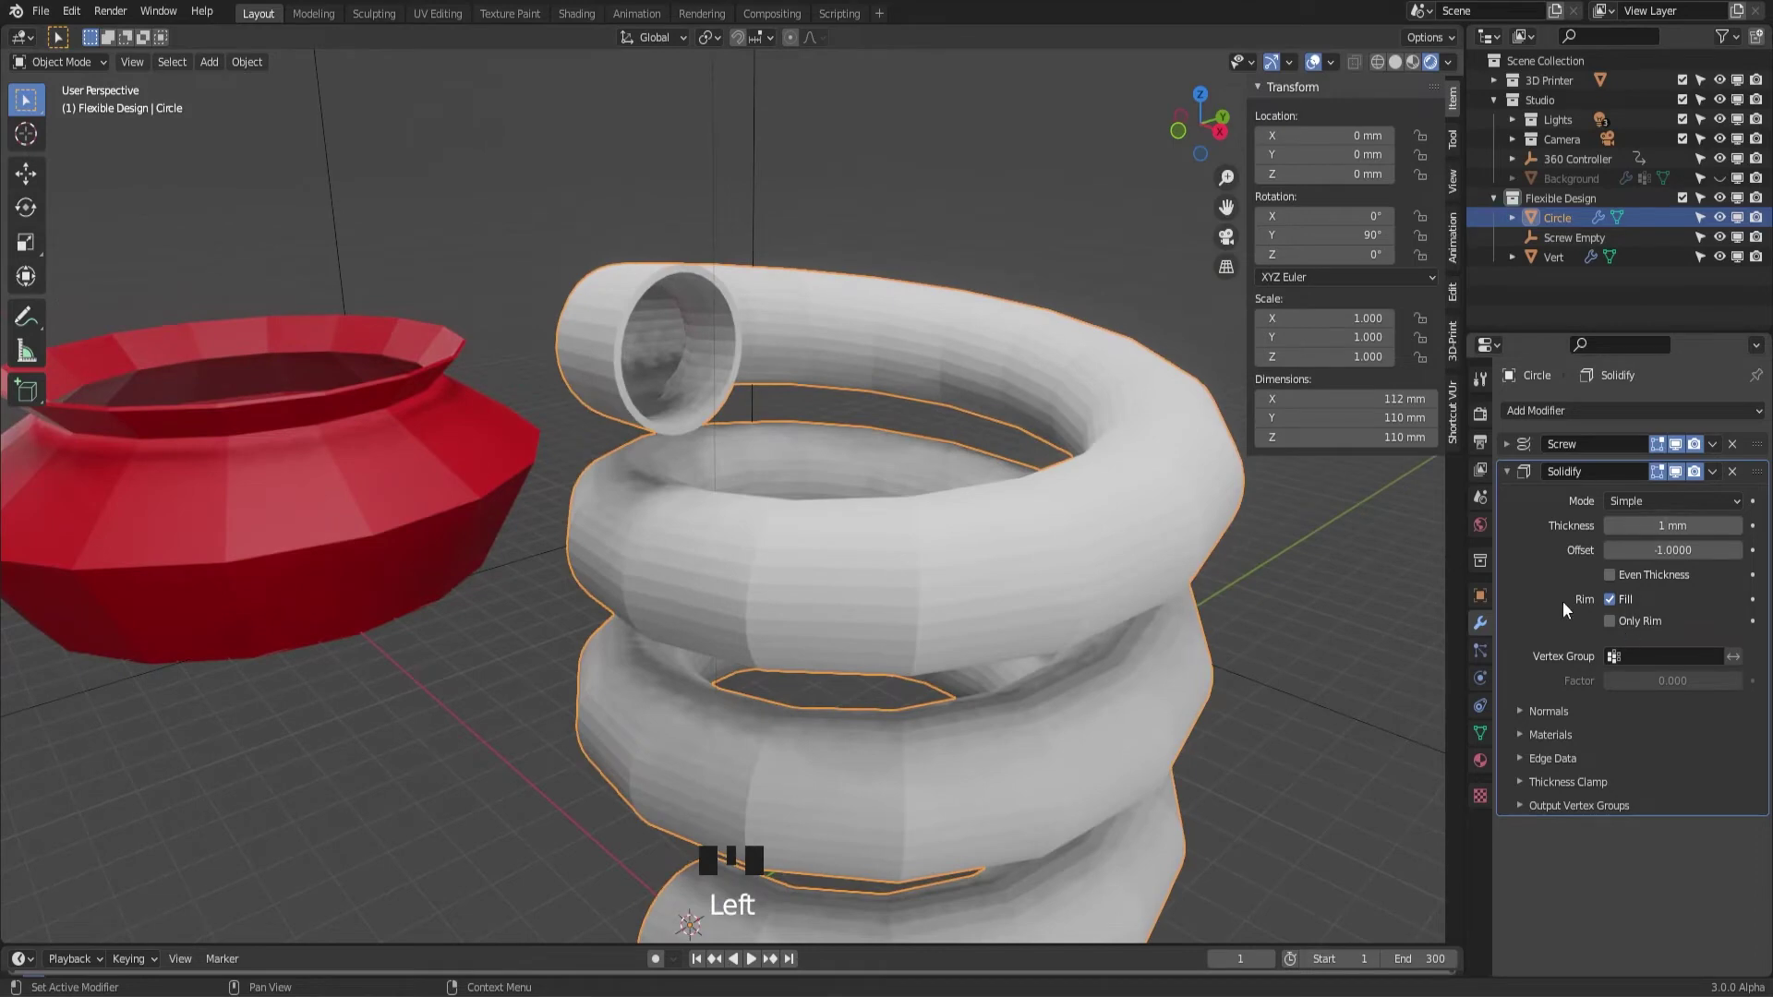
{"action": "middle_click_drag", "start_coordinate": [877, 332], "coordinate": [724, 347]}
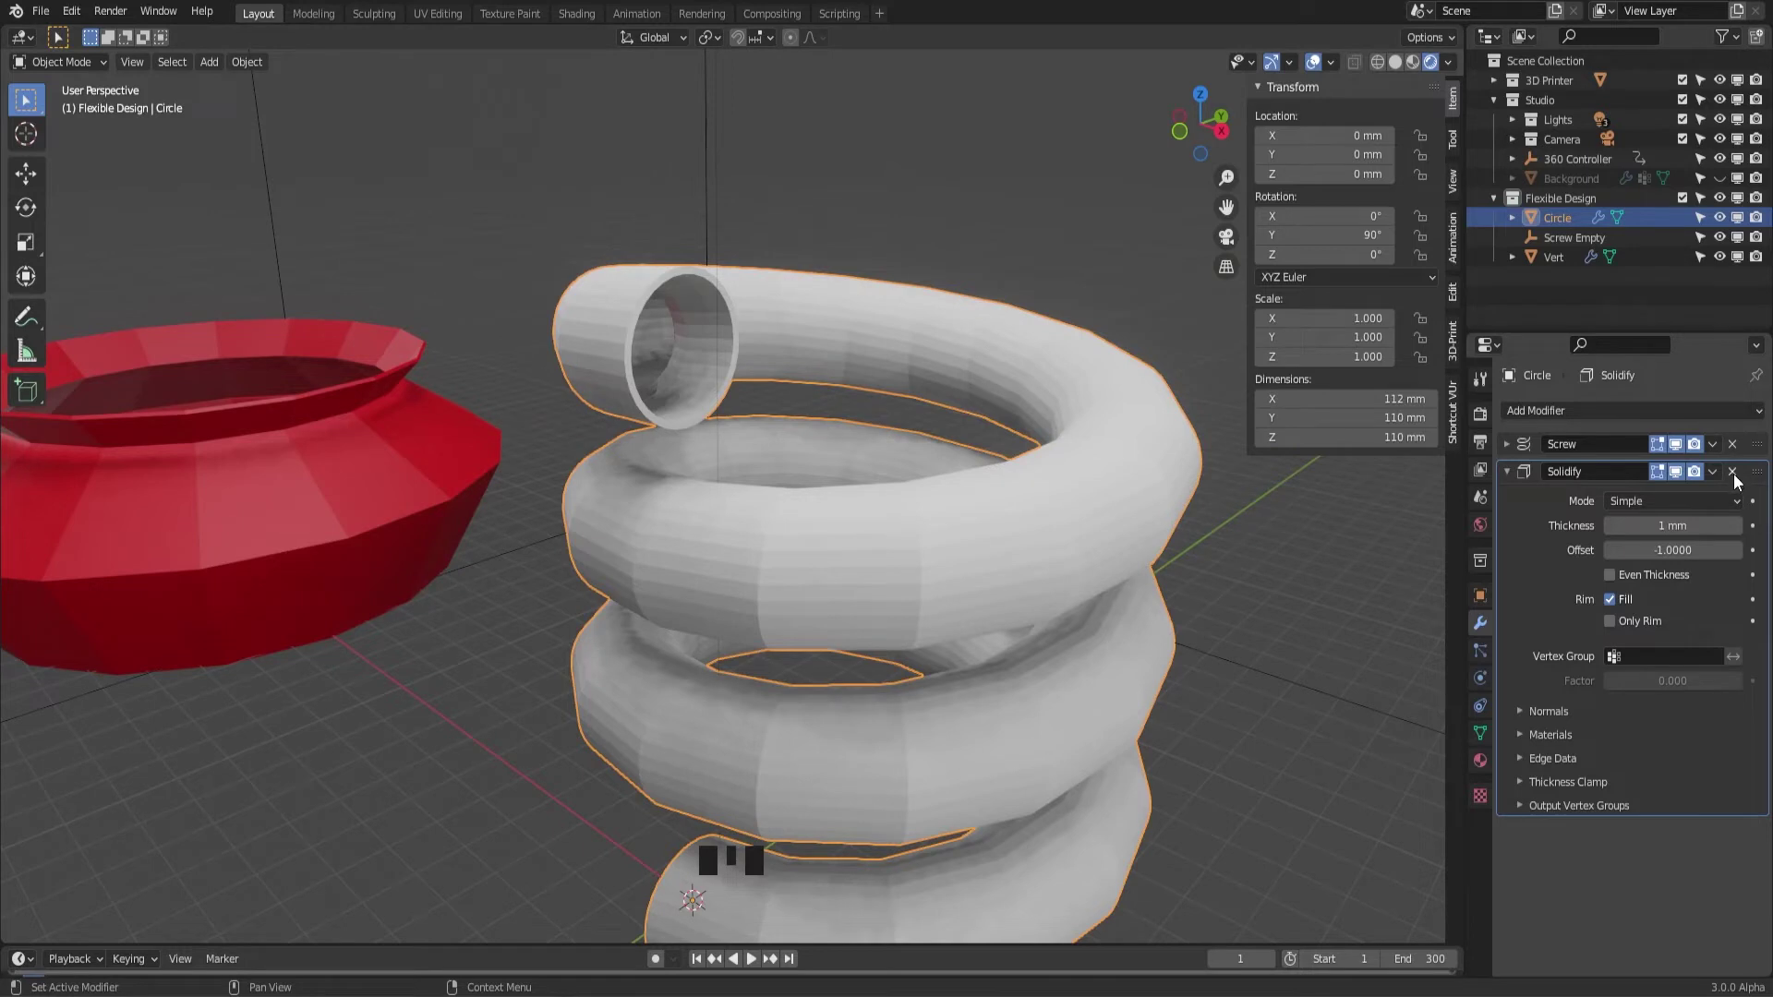
{"action": "left_click", "coordinate": [1733, 472]}
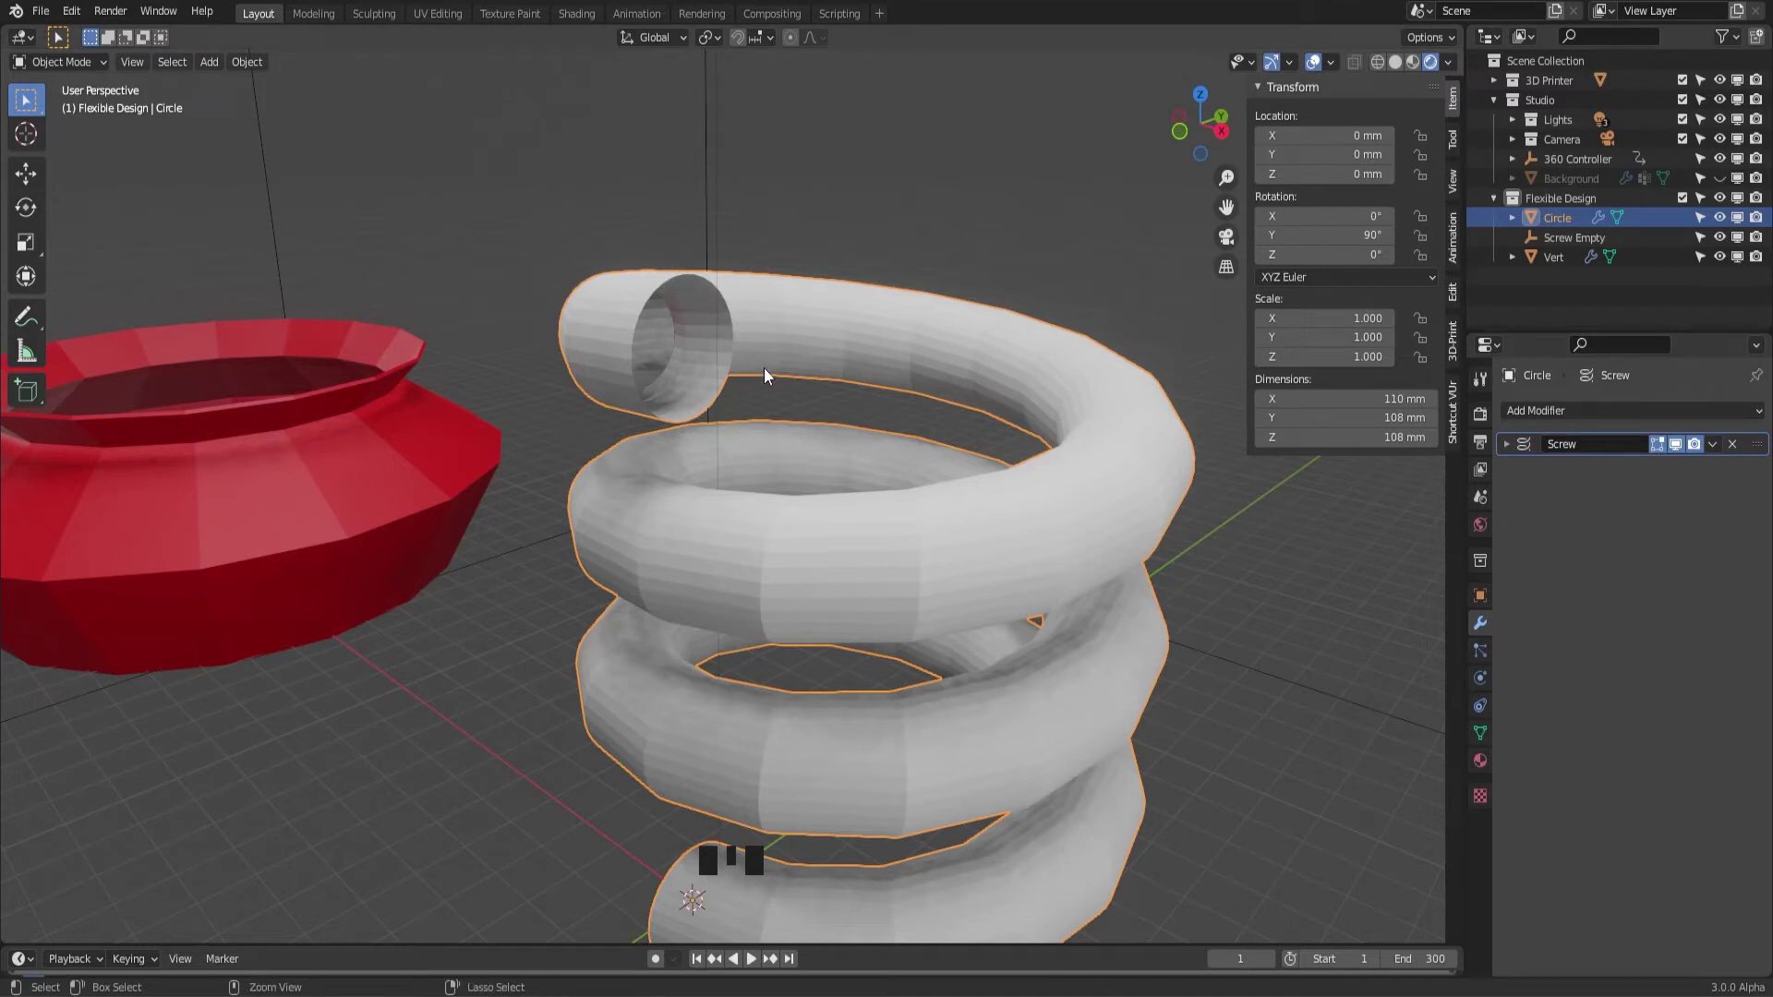
Save the file and apply the Screw modifier to the coil
{"action": "key", "text": "ctrl+s"}
{"action": "middle_click_drag", "start_coordinate": [1040, 388], "coordinate": [1072, 436]}
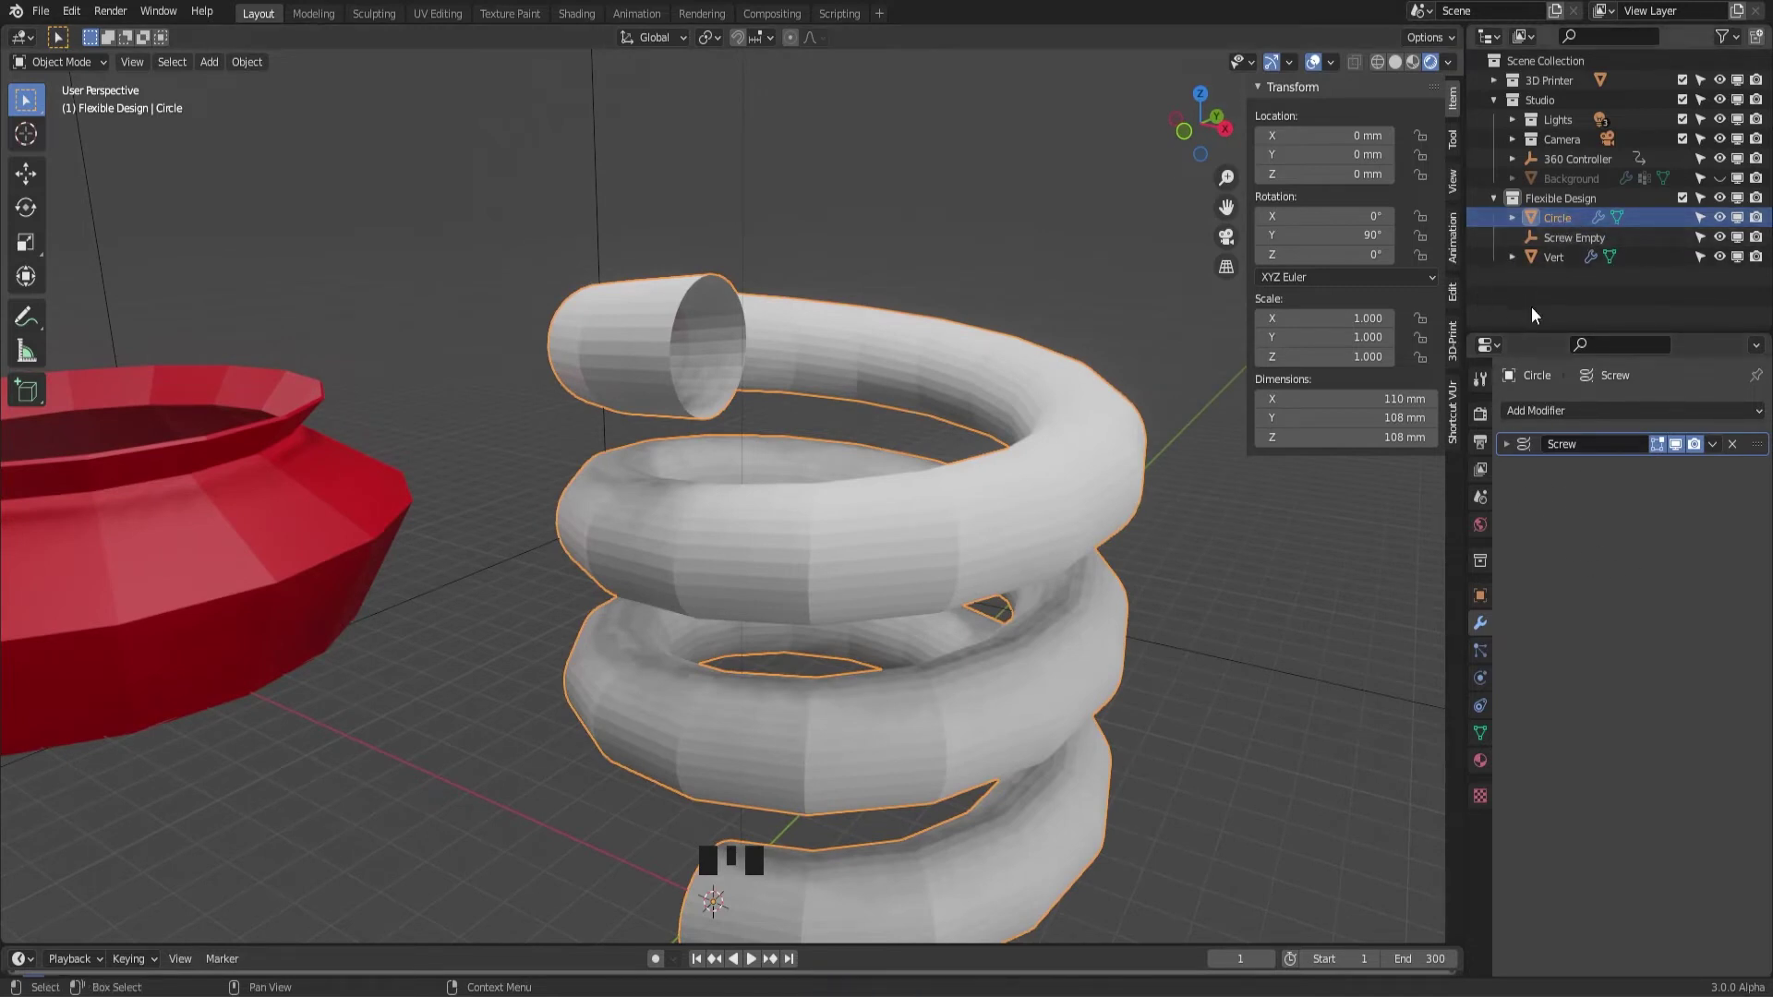
{"action": "left_click", "coordinate": [1711, 444]}
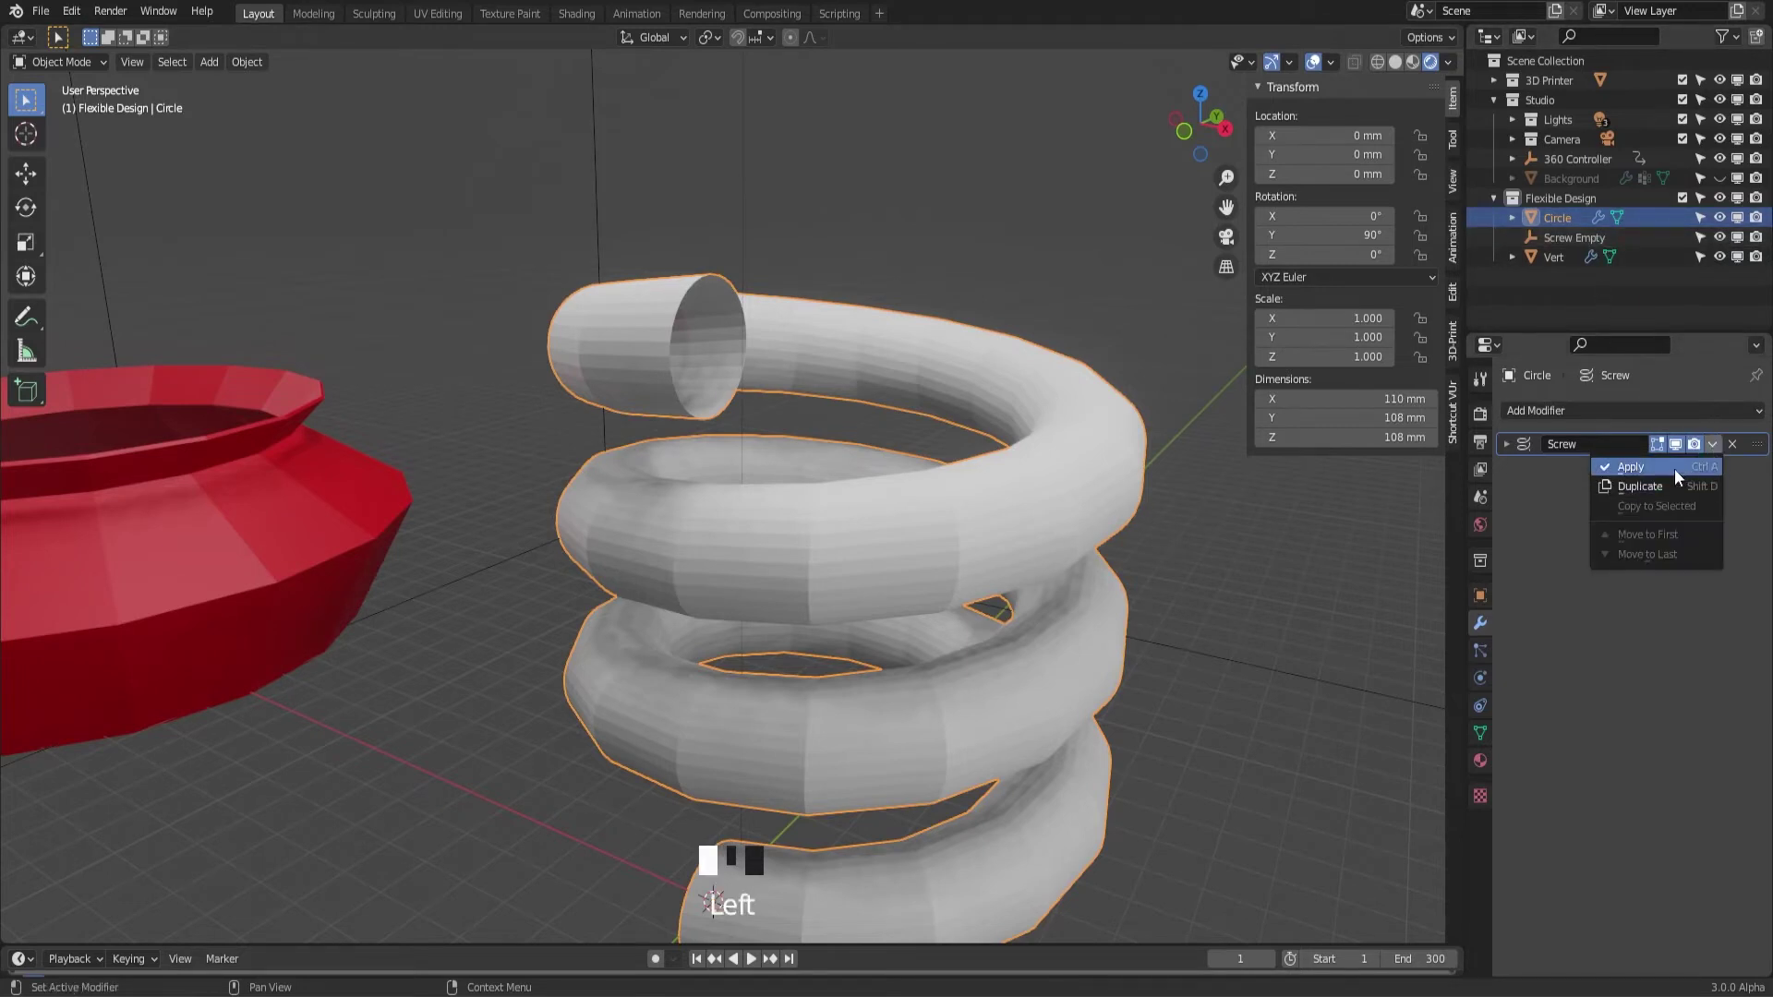
{"action": "left_click", "coordinate": [1673, 468]}
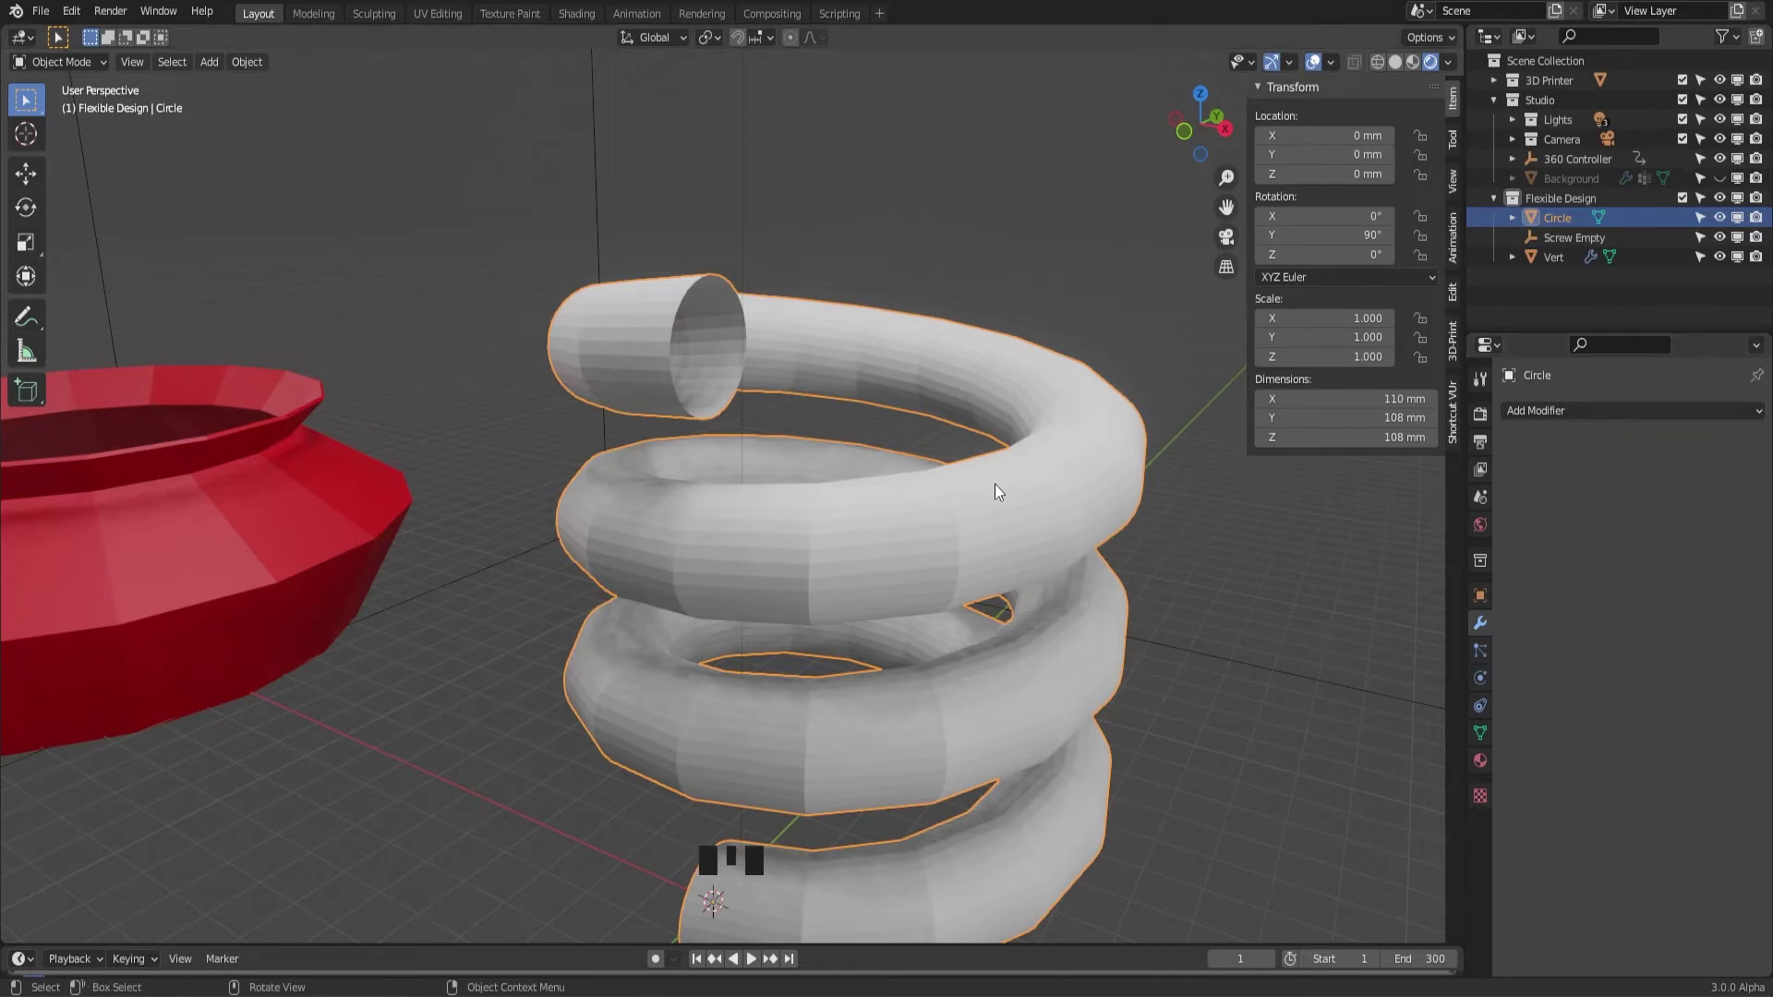
In Edit Mode, select the open edge loop at the coil's upper end and close it with Grid Fill
{"action": "key", "text": "Tab"}
{"action": "triple_click", "coordinate": [700, 288]}
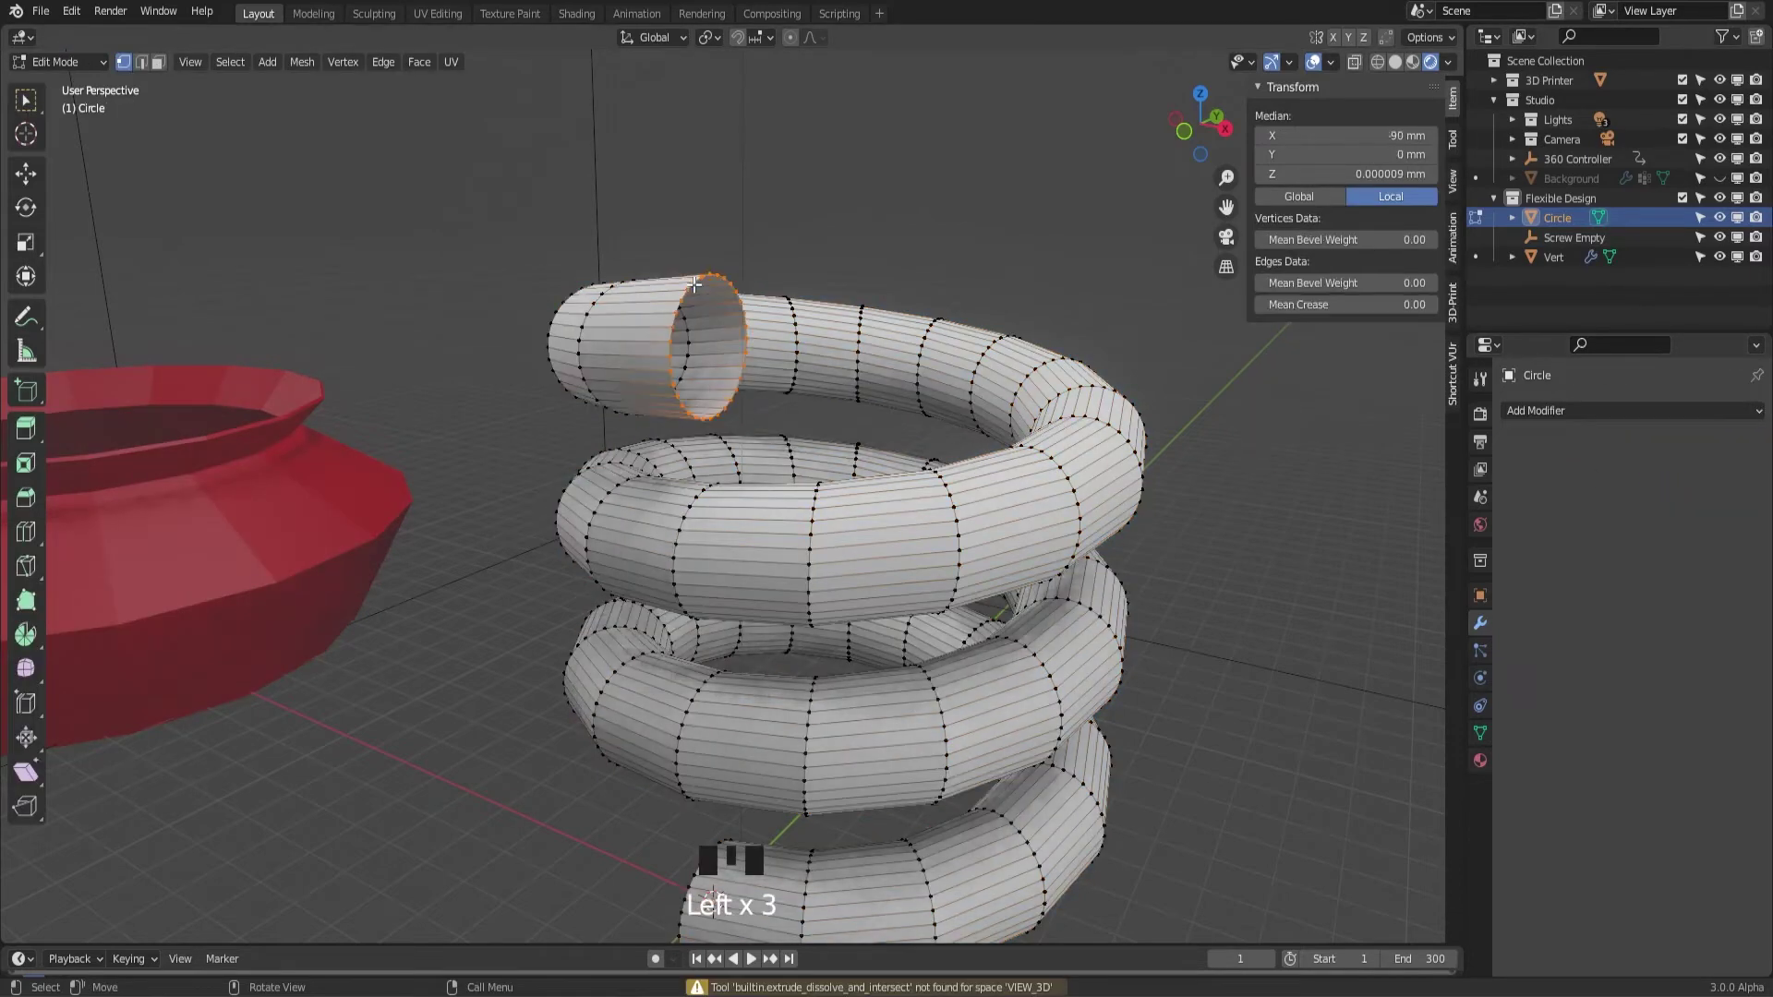
{"action": "middle_click_drag", "start_coordinate": [675, 331], "coordinate": [773, 374]}
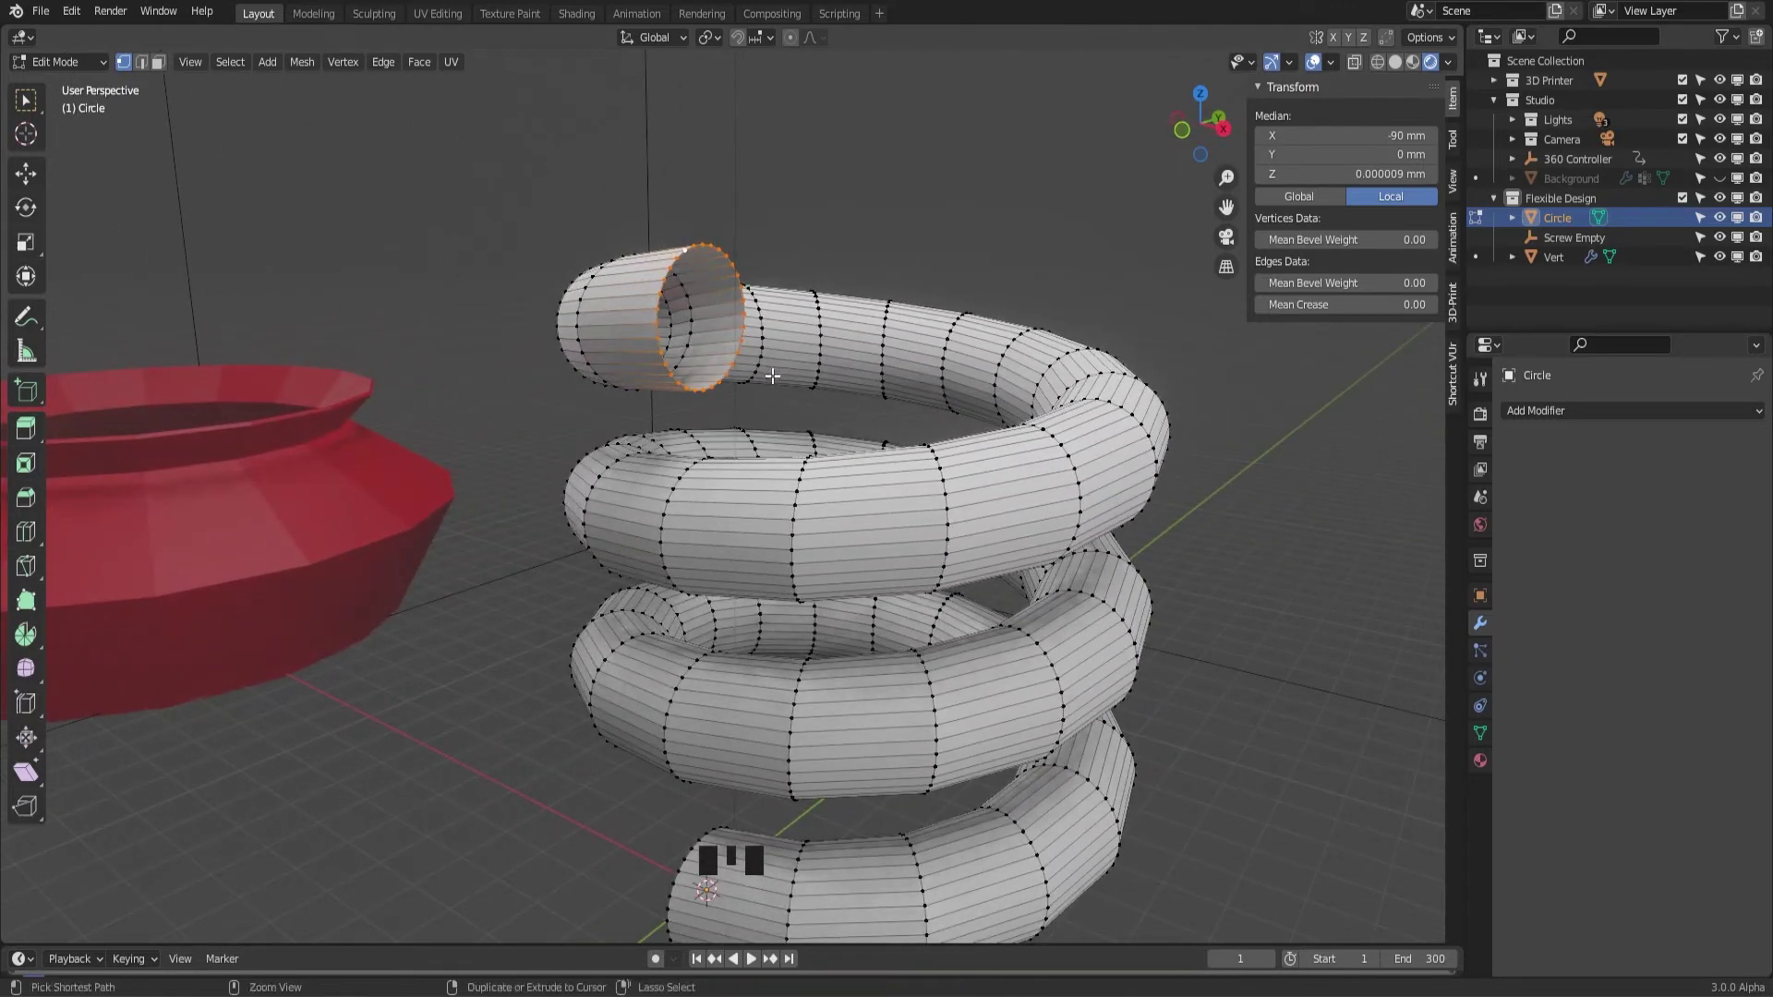
{"action": "key", "text": "ctrl+f"}
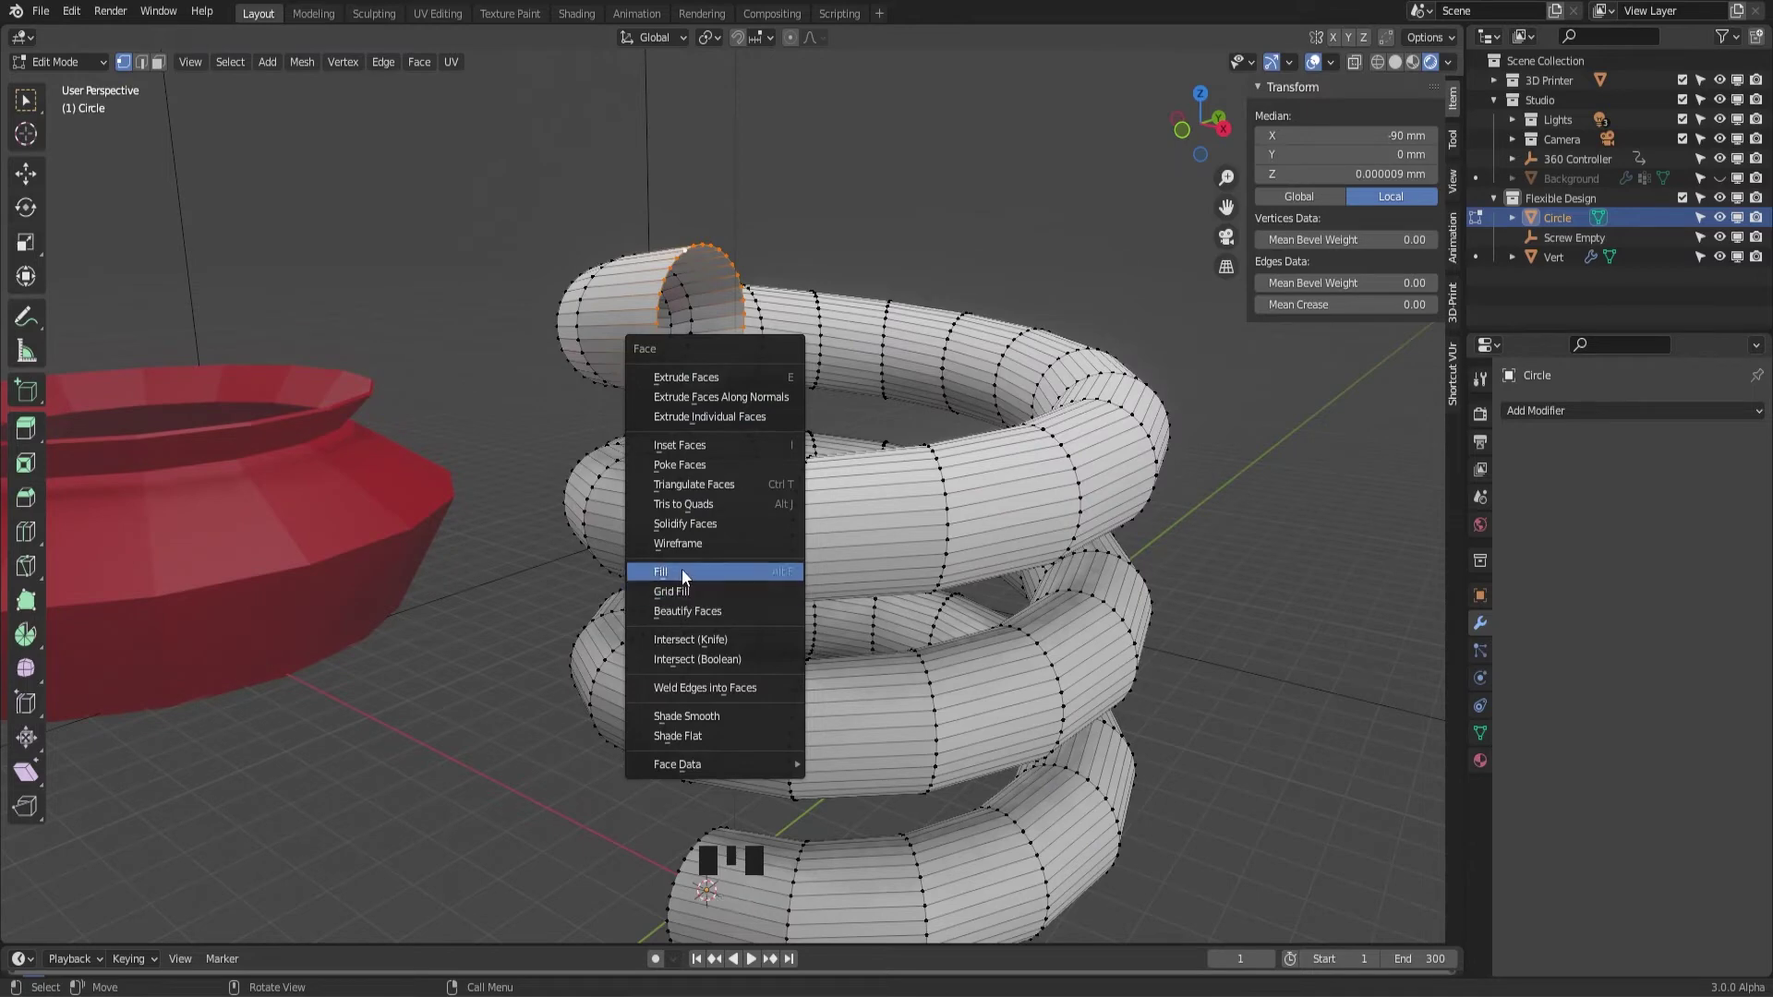
{"action": "left_click", "coordinate": [674, 592]}
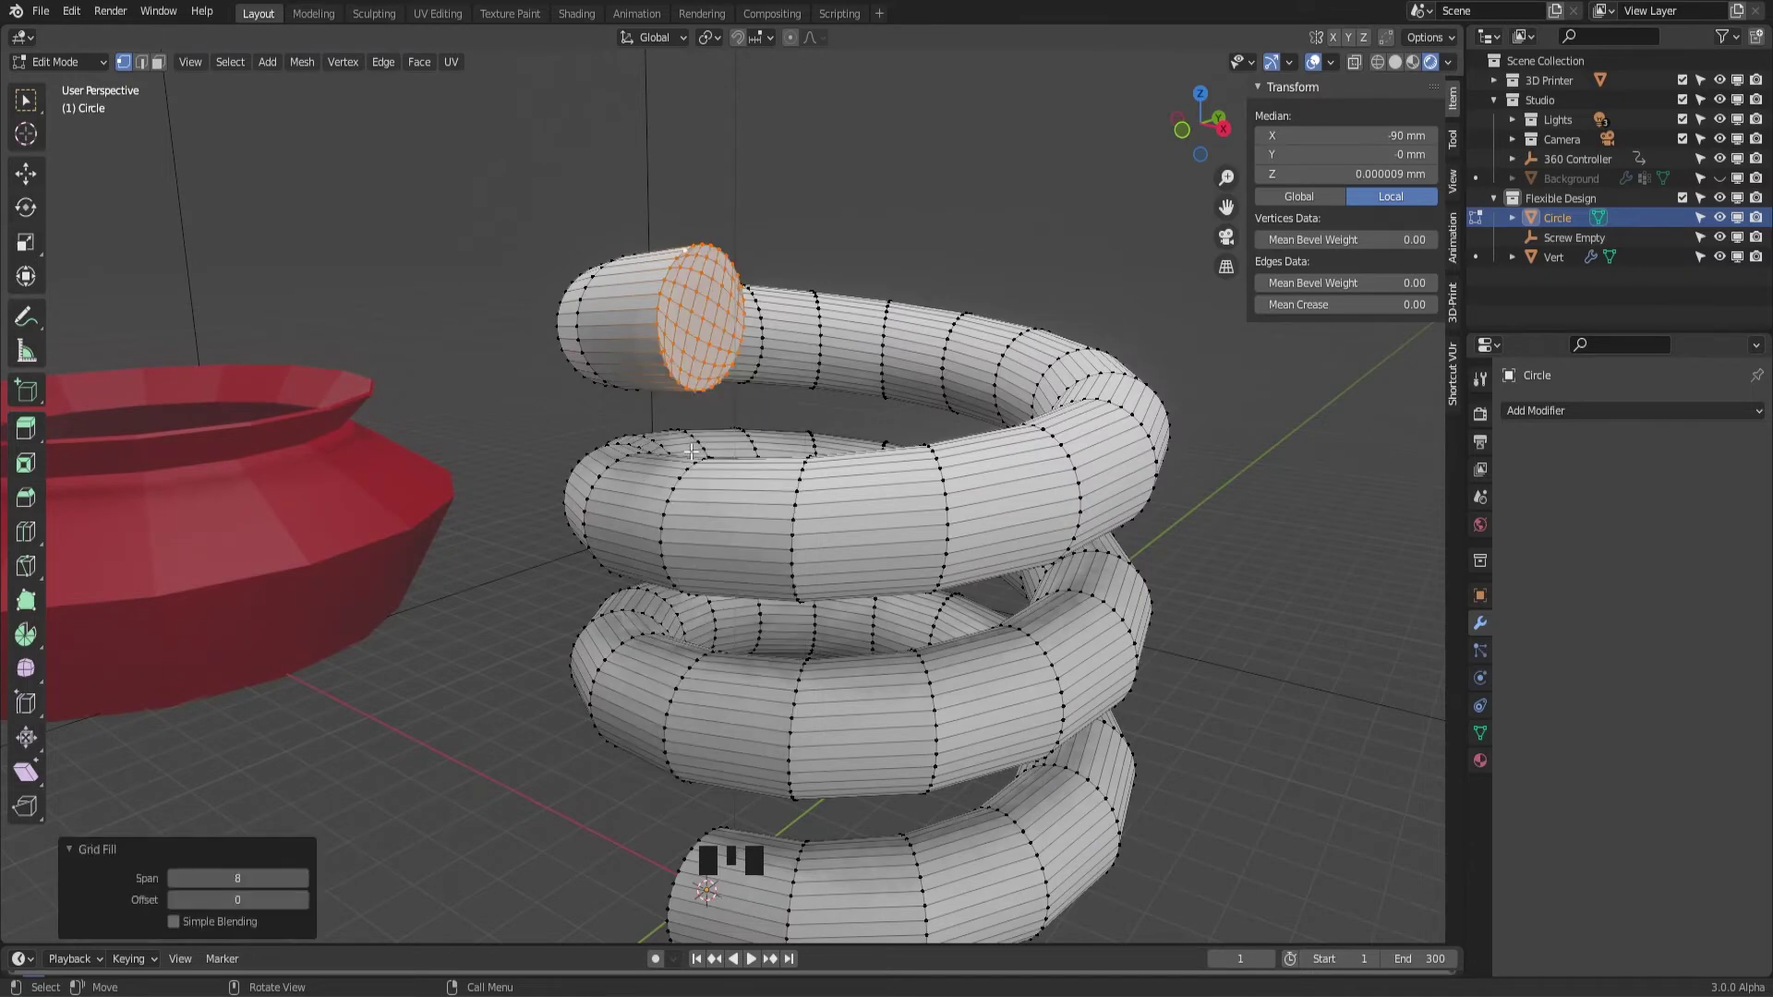
Close the coil's open lower end with Grid Fill, save the file and return to Object Mode
{"action": "middle_click_drag", "start_coordinate": [679, 302], "coordinate": [772, 628]}
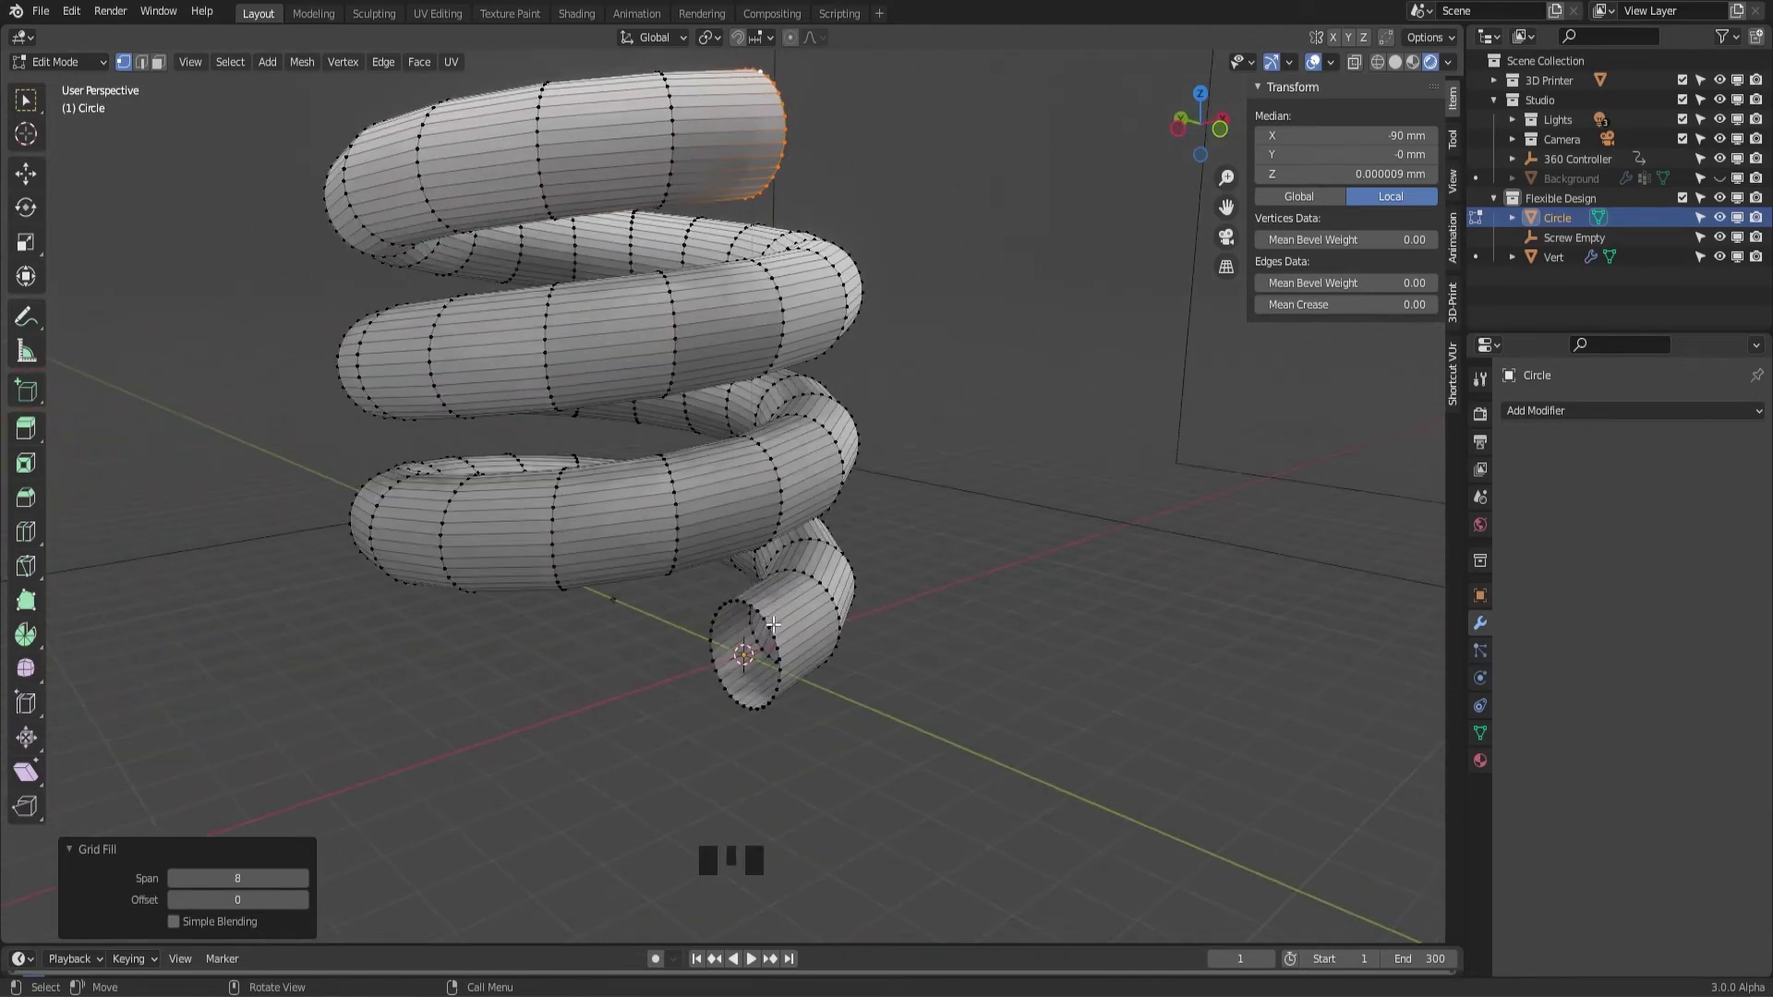
{"action": "left_click", "coordinate": [771, 628]}
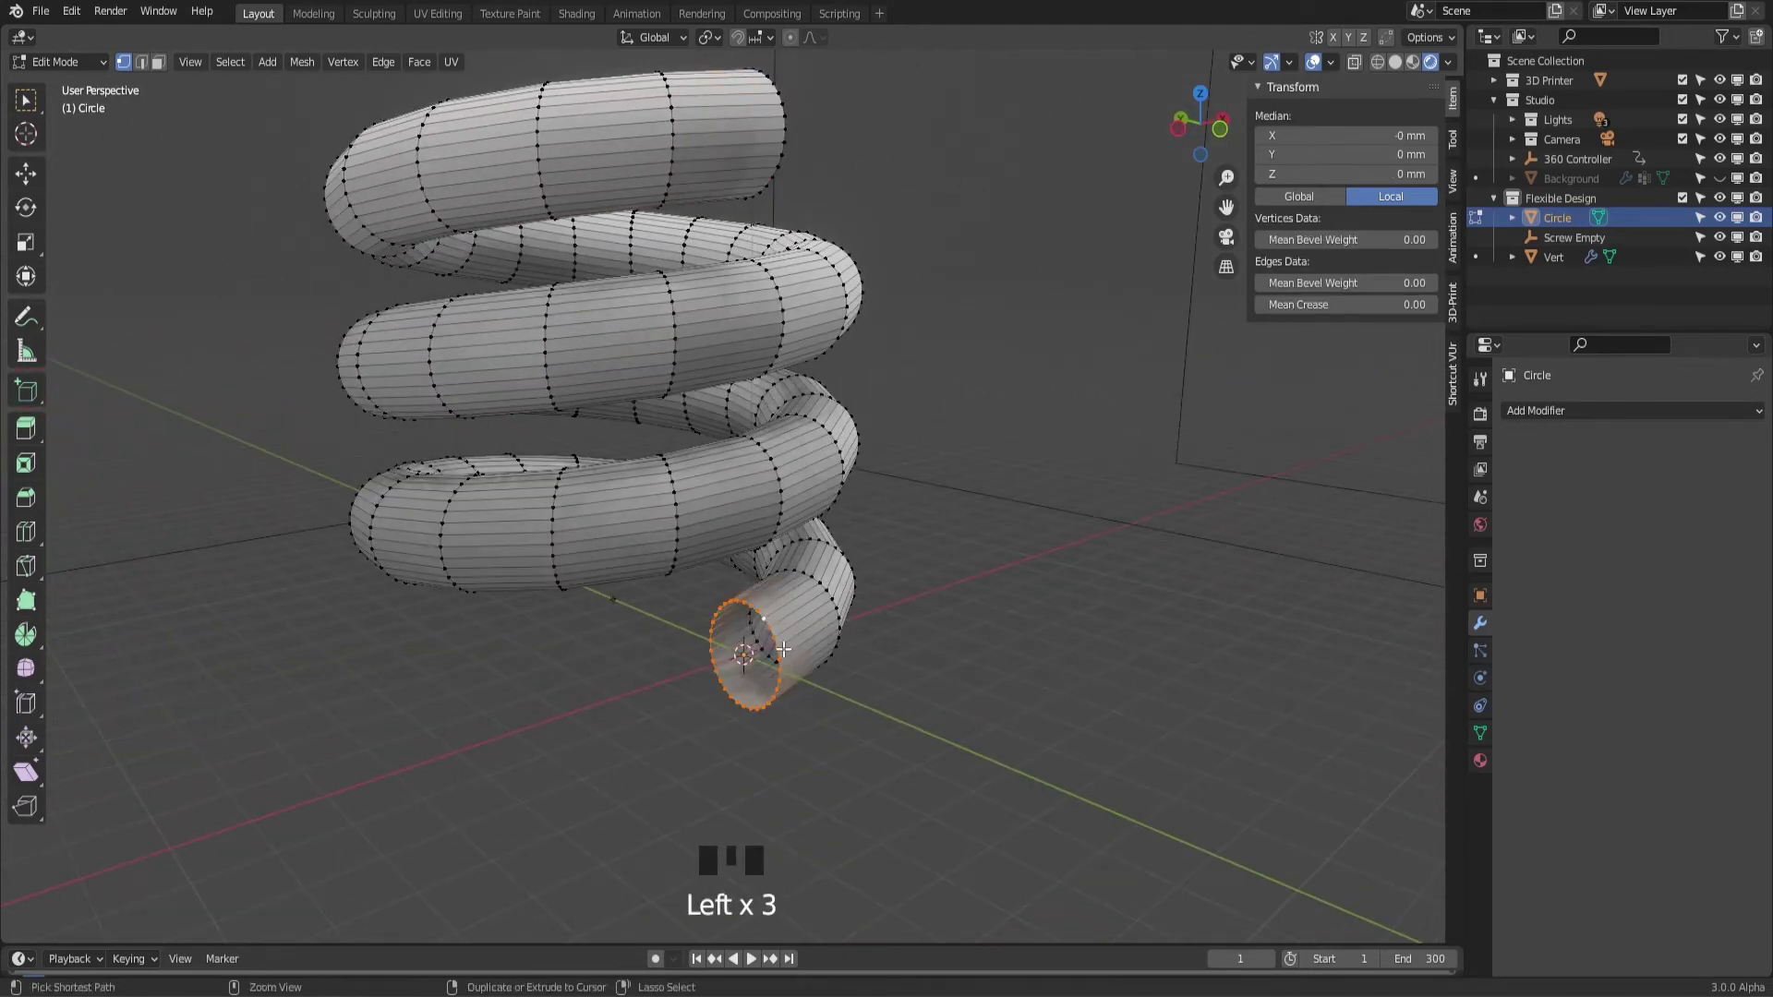
{"action": "key", "text": "ctrl+f"}
{"action": "left_click", "coordinate": [763, 646]}
{"action": "middle_click_drag", "start_coordinate": [780, 584], "coordinate": [826, 443]}
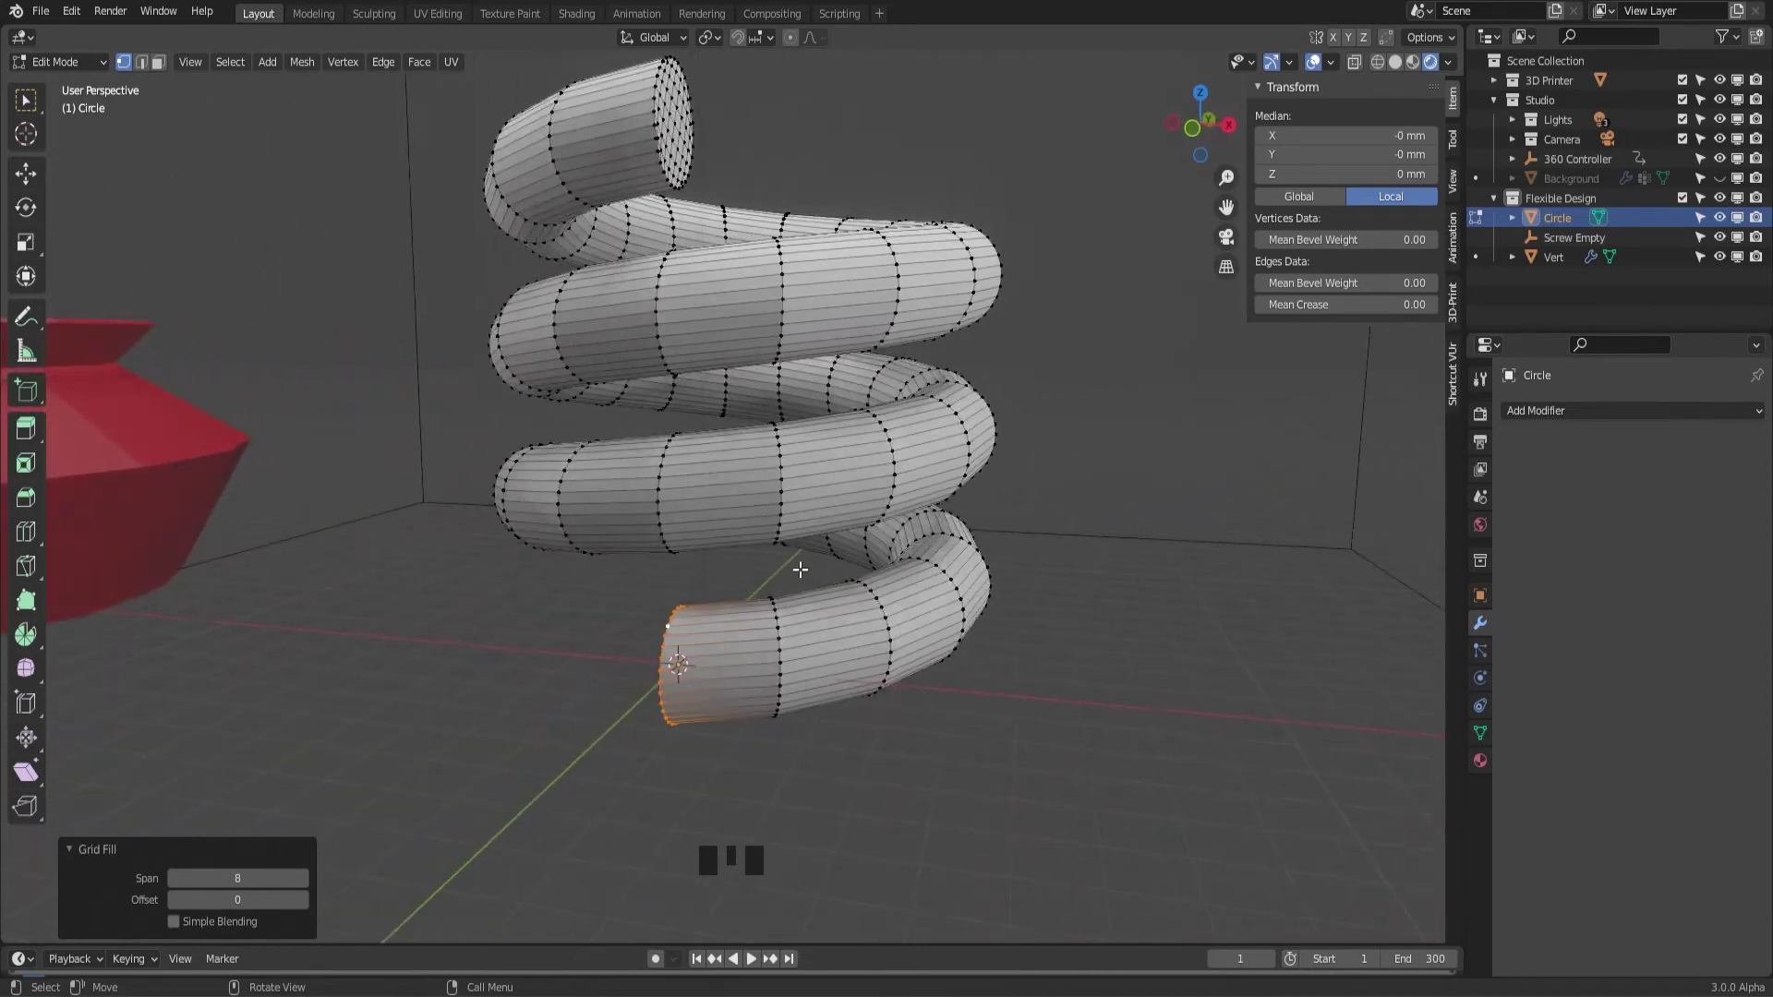
{"action": "key", "text": "ctrl+s"}
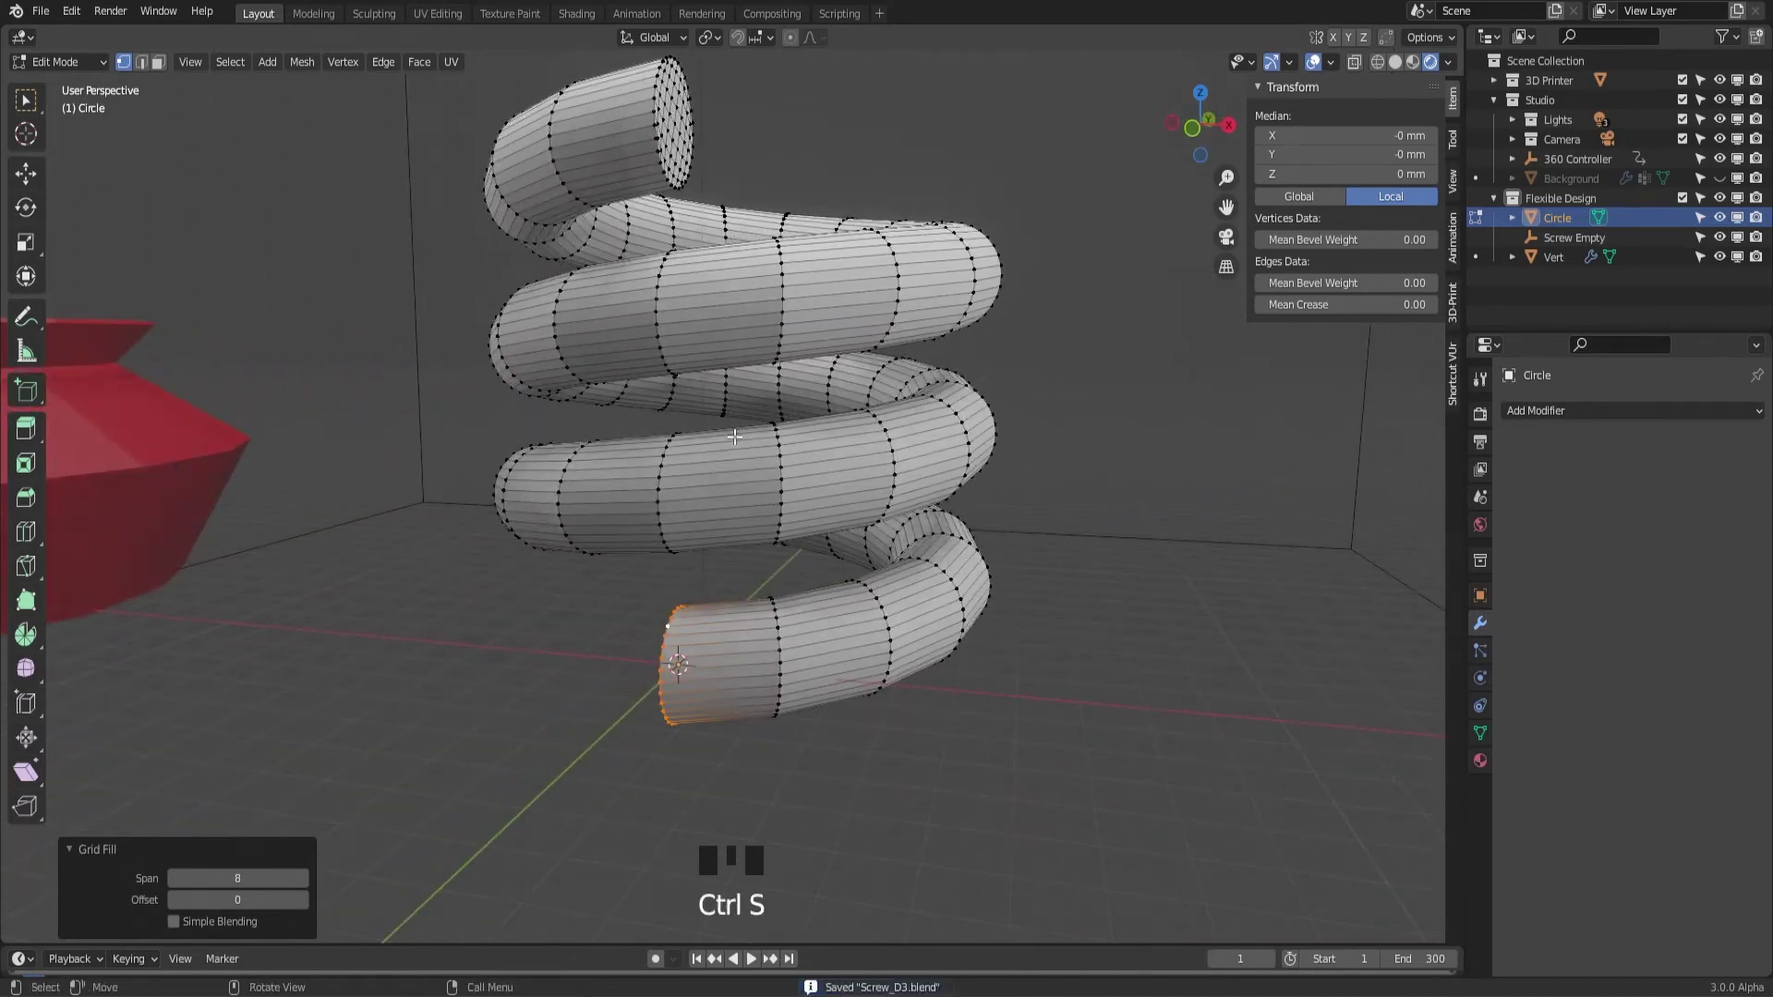
{"action": "key", "text": "Tab"}
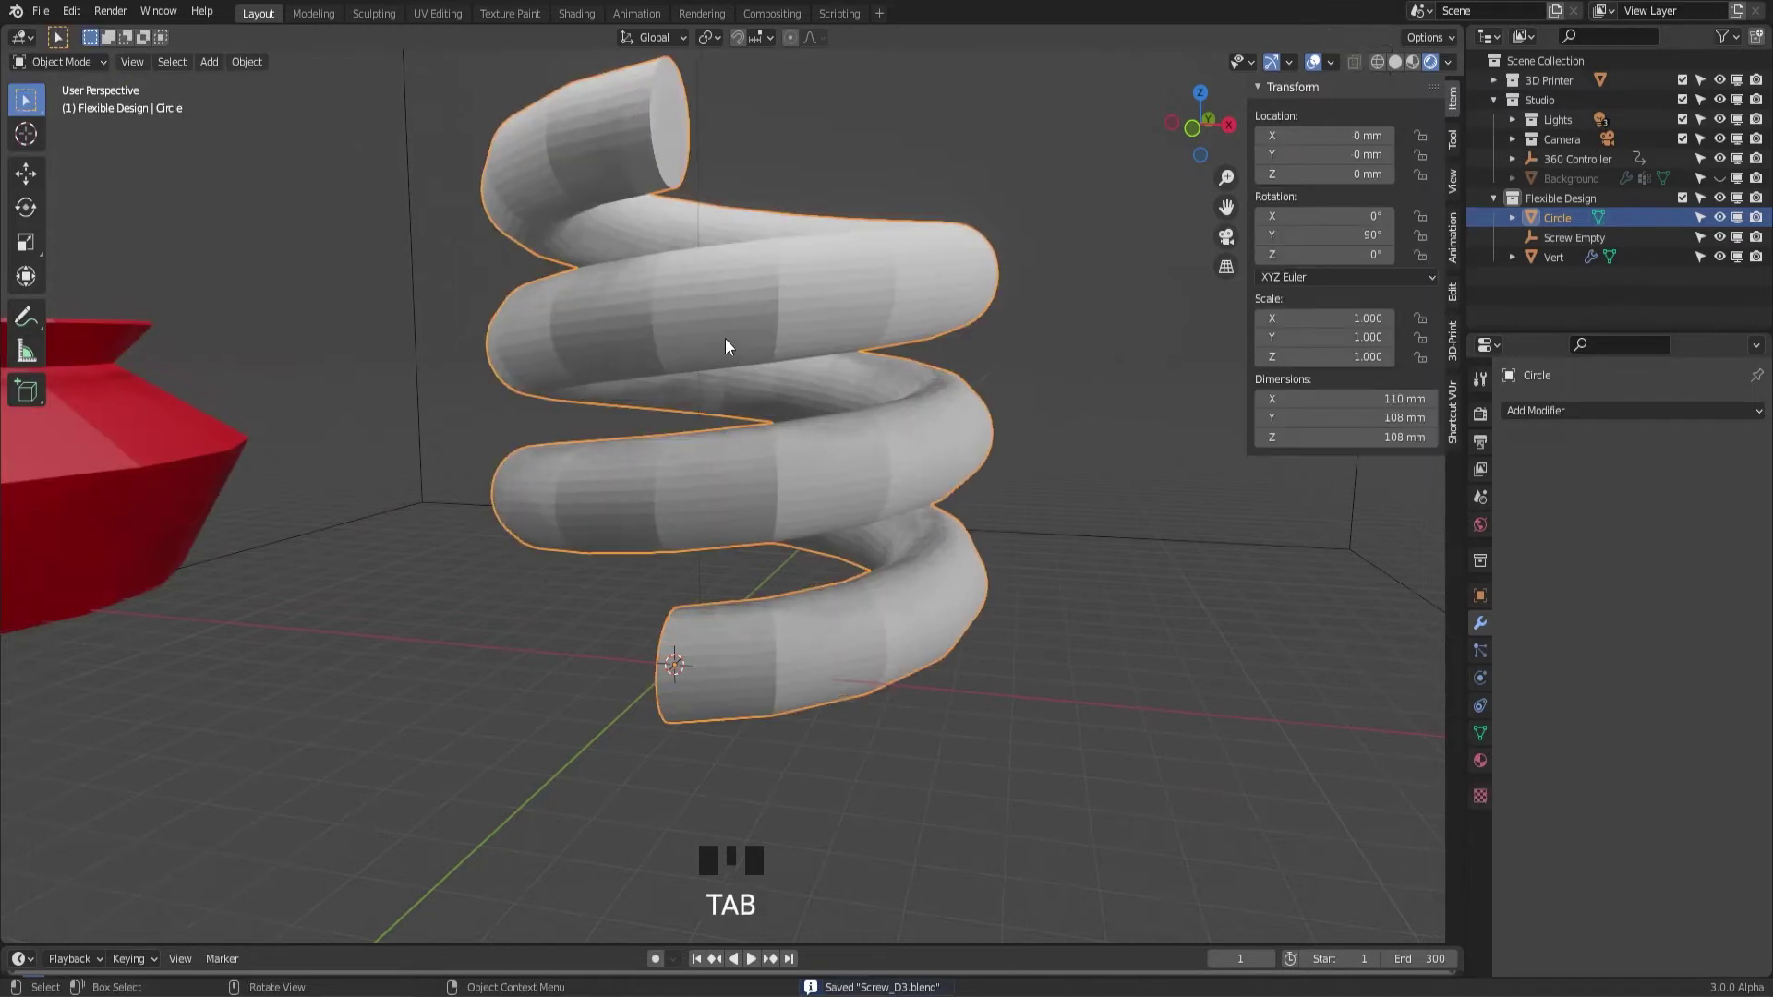
Run all of the 3D-Print checks on the coil
{"action": "left_click", "coordinate": [824, 346]}
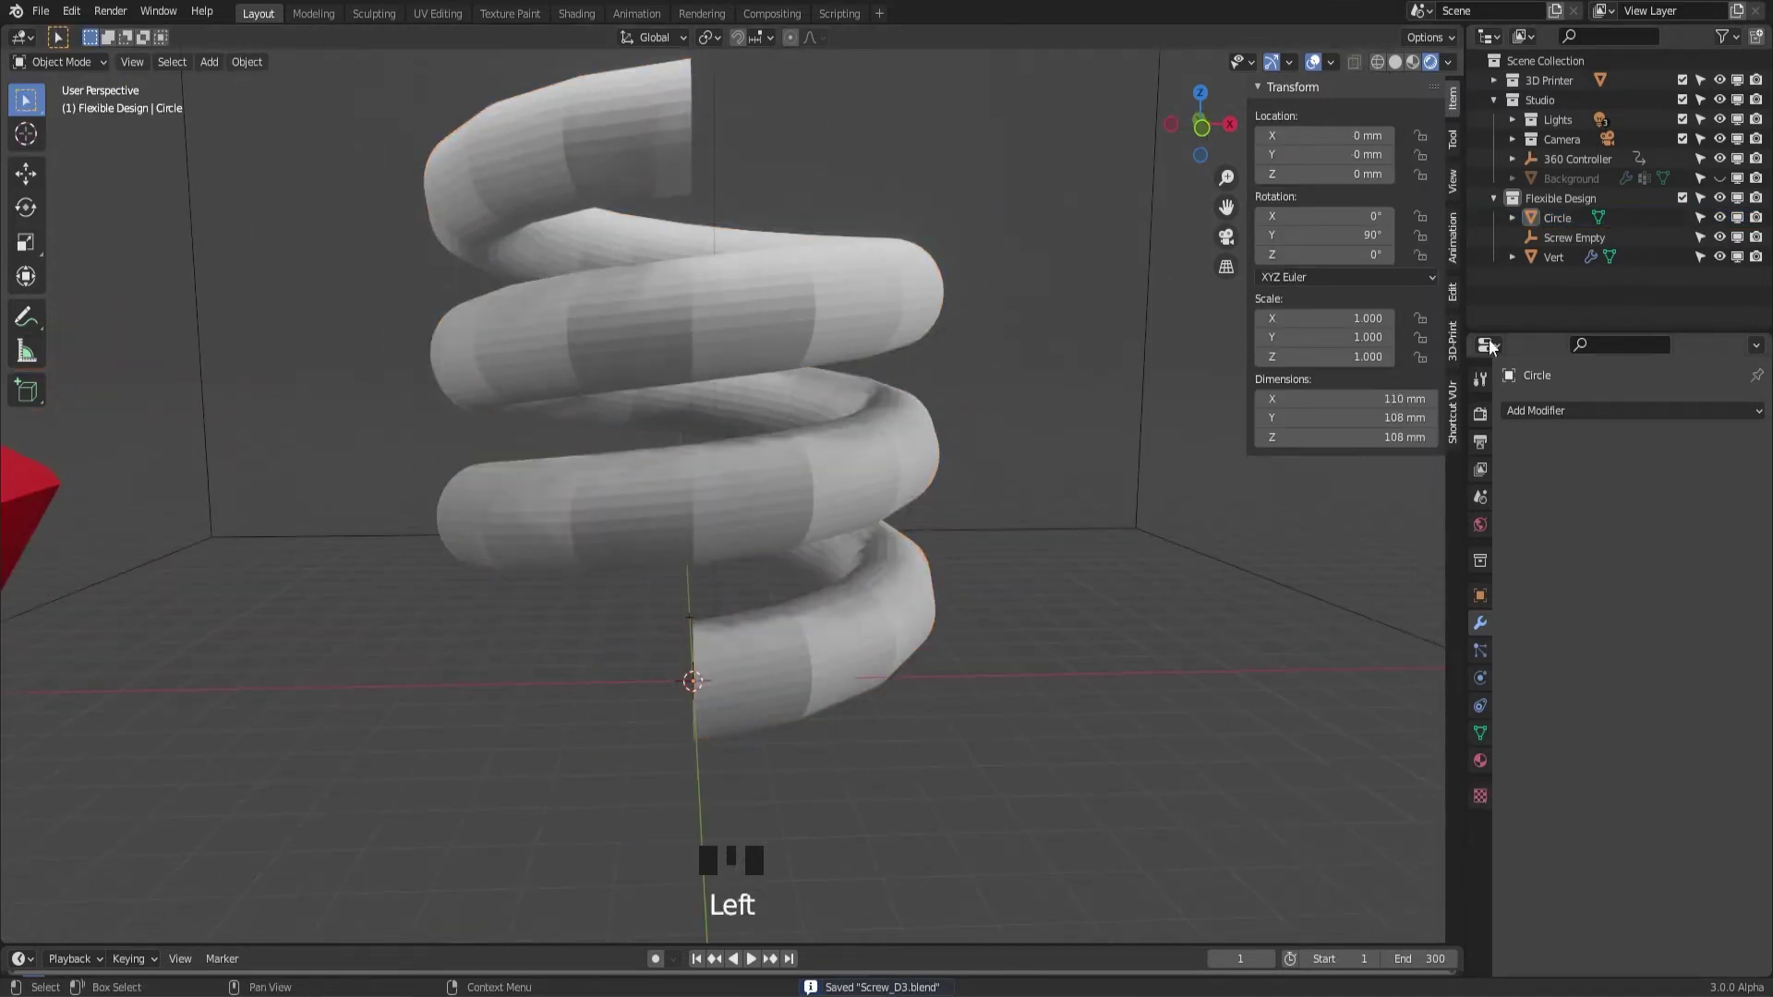
{"action": "left_click", "coordinate": [1453, 341]}
{"action": "left_click", "coordinate": [1331, 332]}
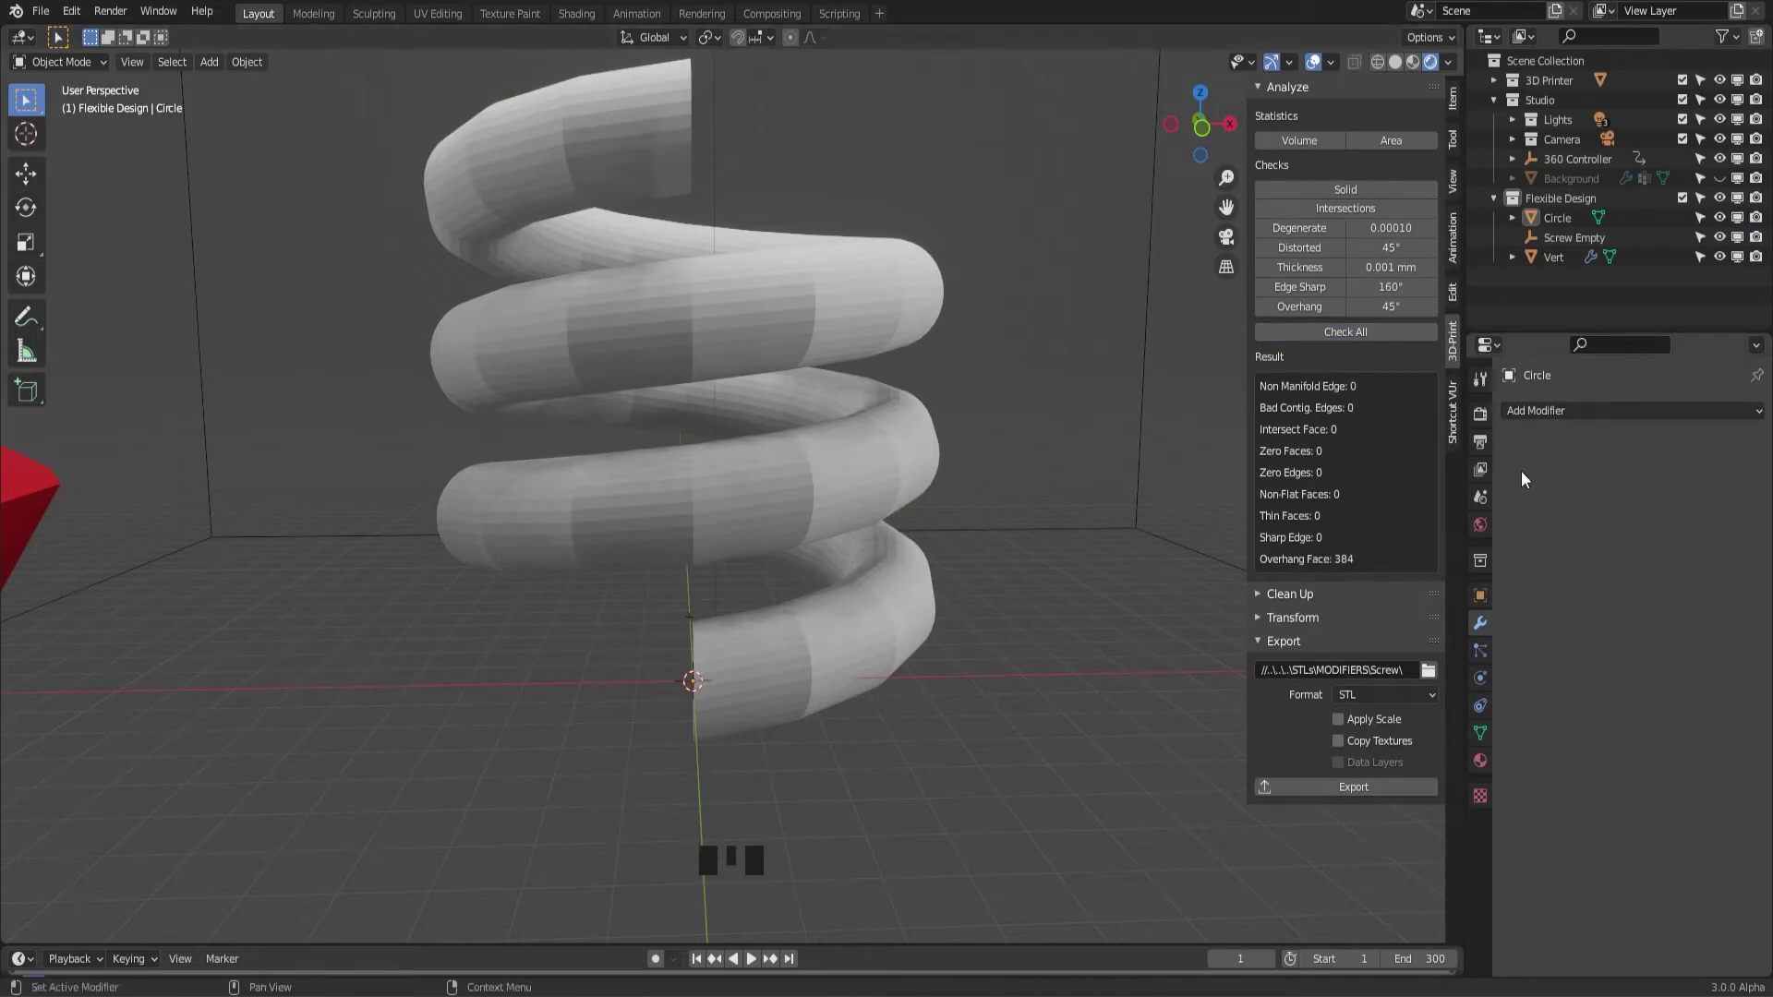
Rename the Circle object to Spring and export it in STL format to the Screw folder
{"action": "left_click", "coordinate": [1561, 214]}
{"action": "left_click", "coordinate": [1578, 212]}
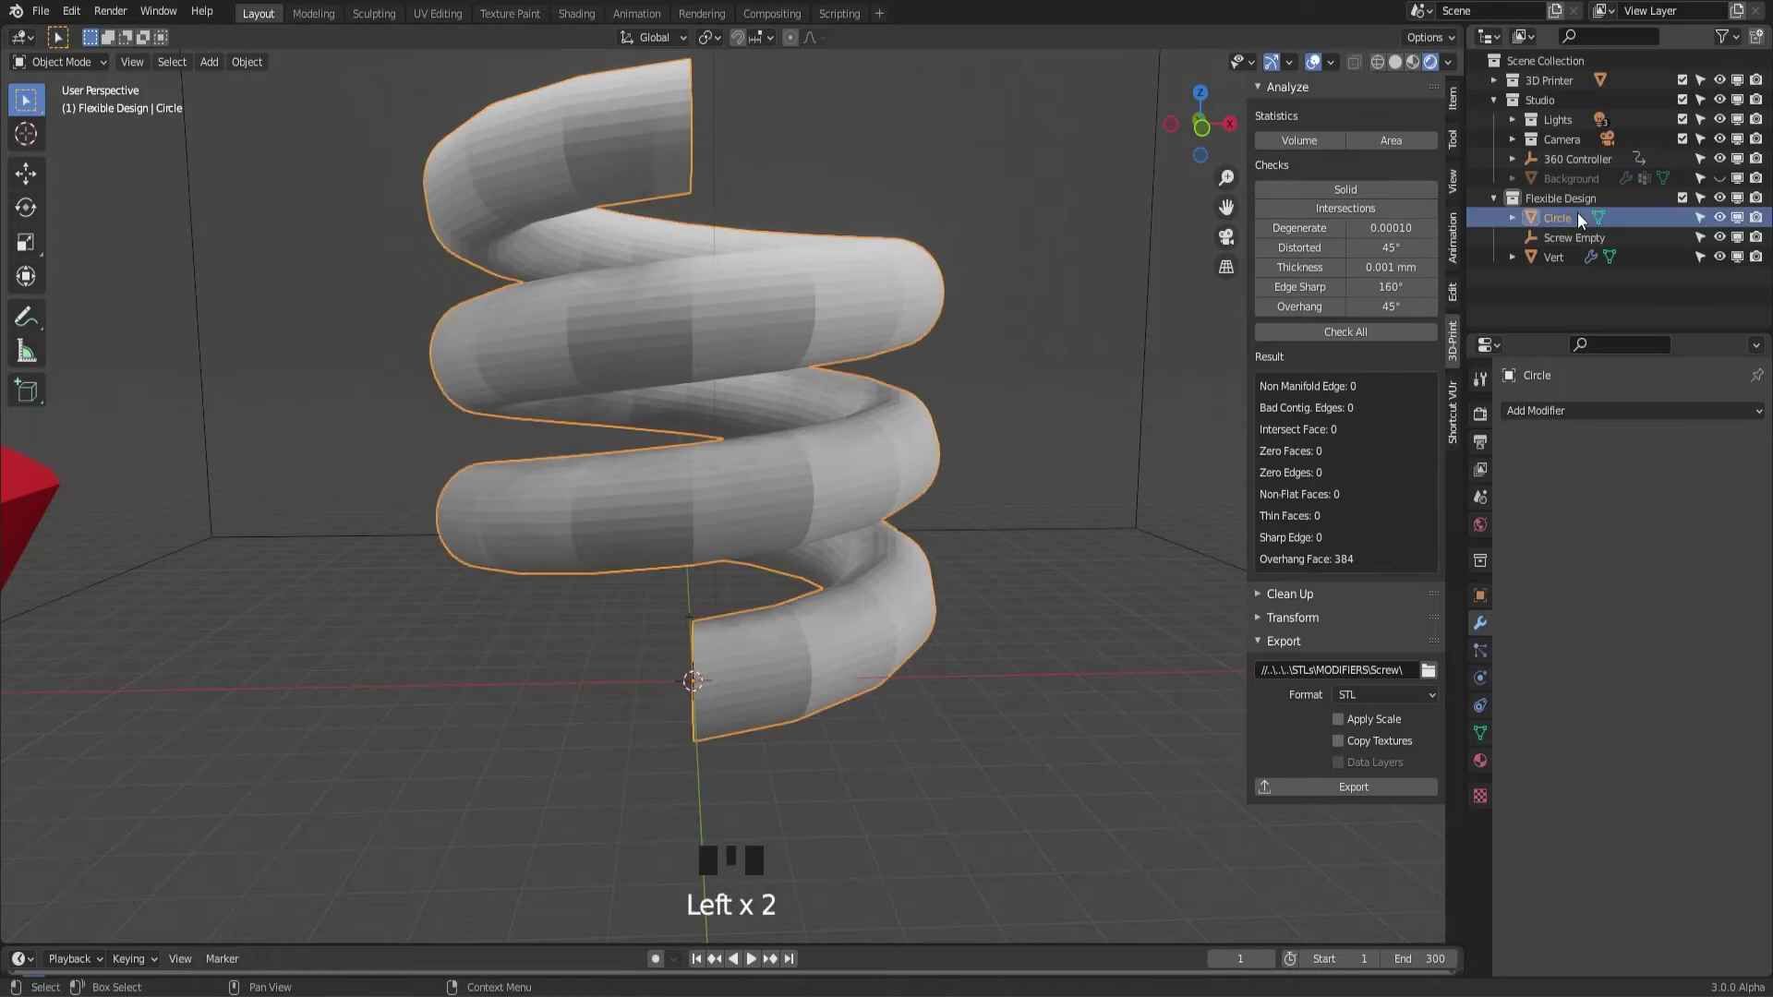
{"action": "double_click", "coordinate": [1559, 217]}
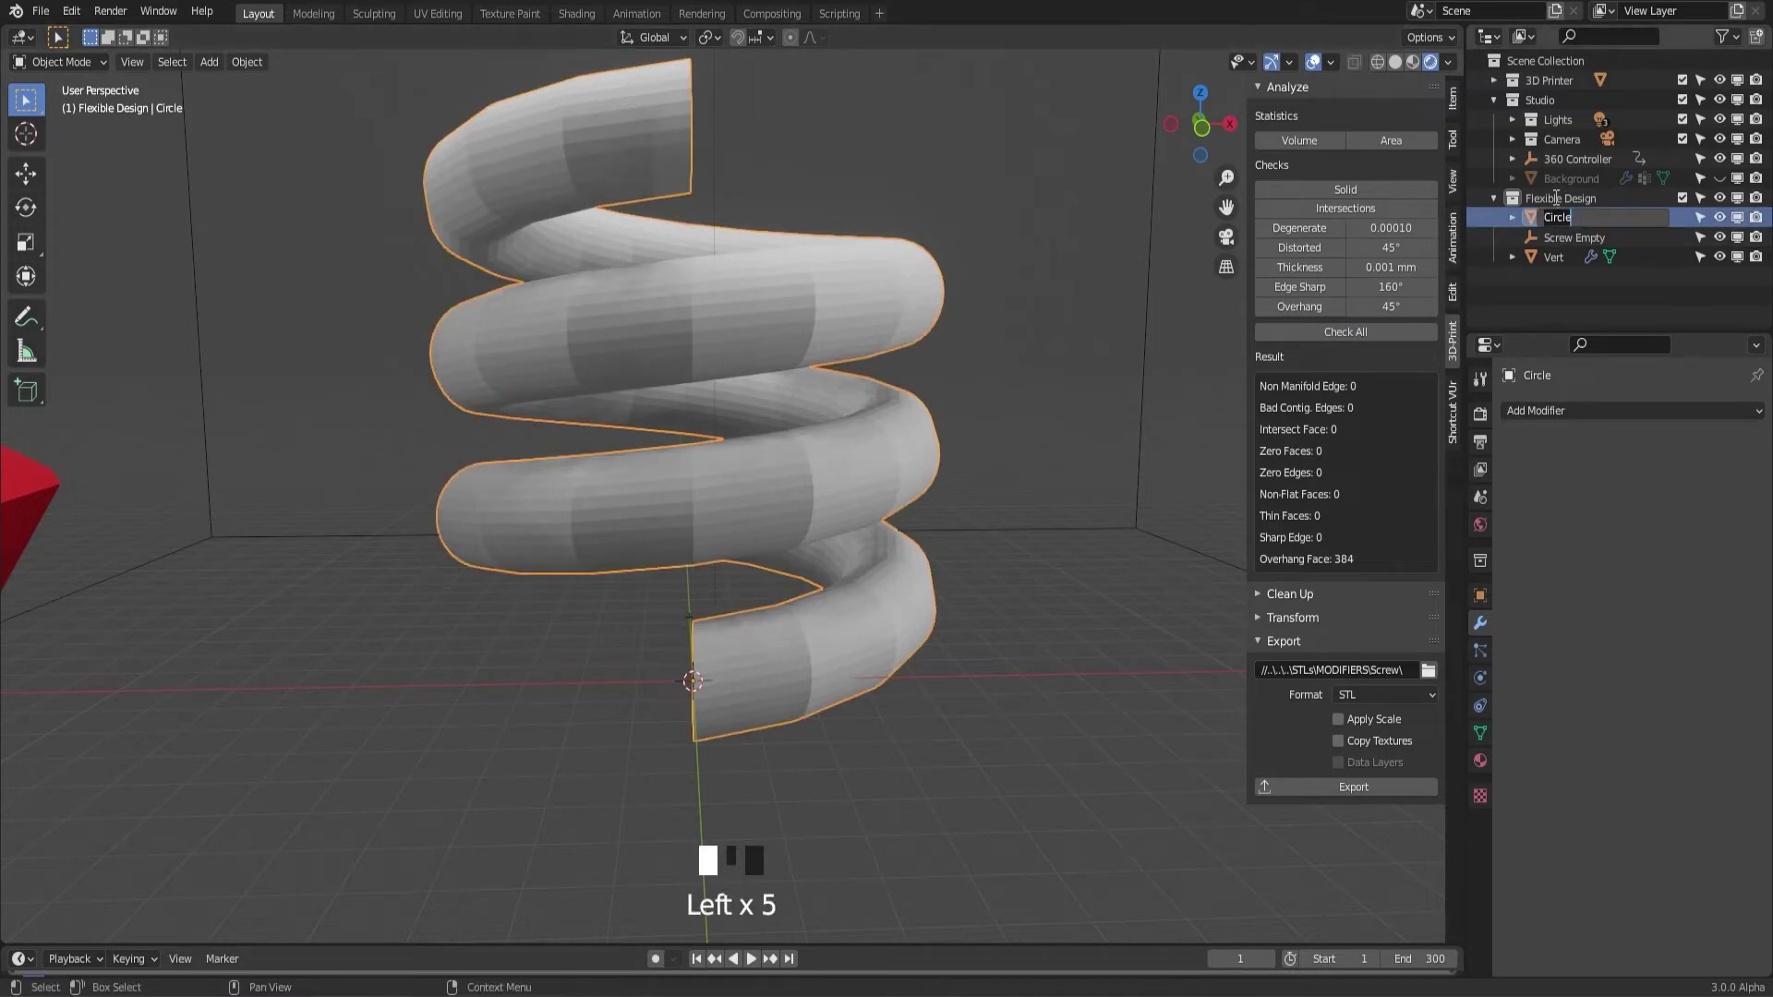
{"action": "type", "text": "Spring"}
{"action": "key", "text": "Return"}
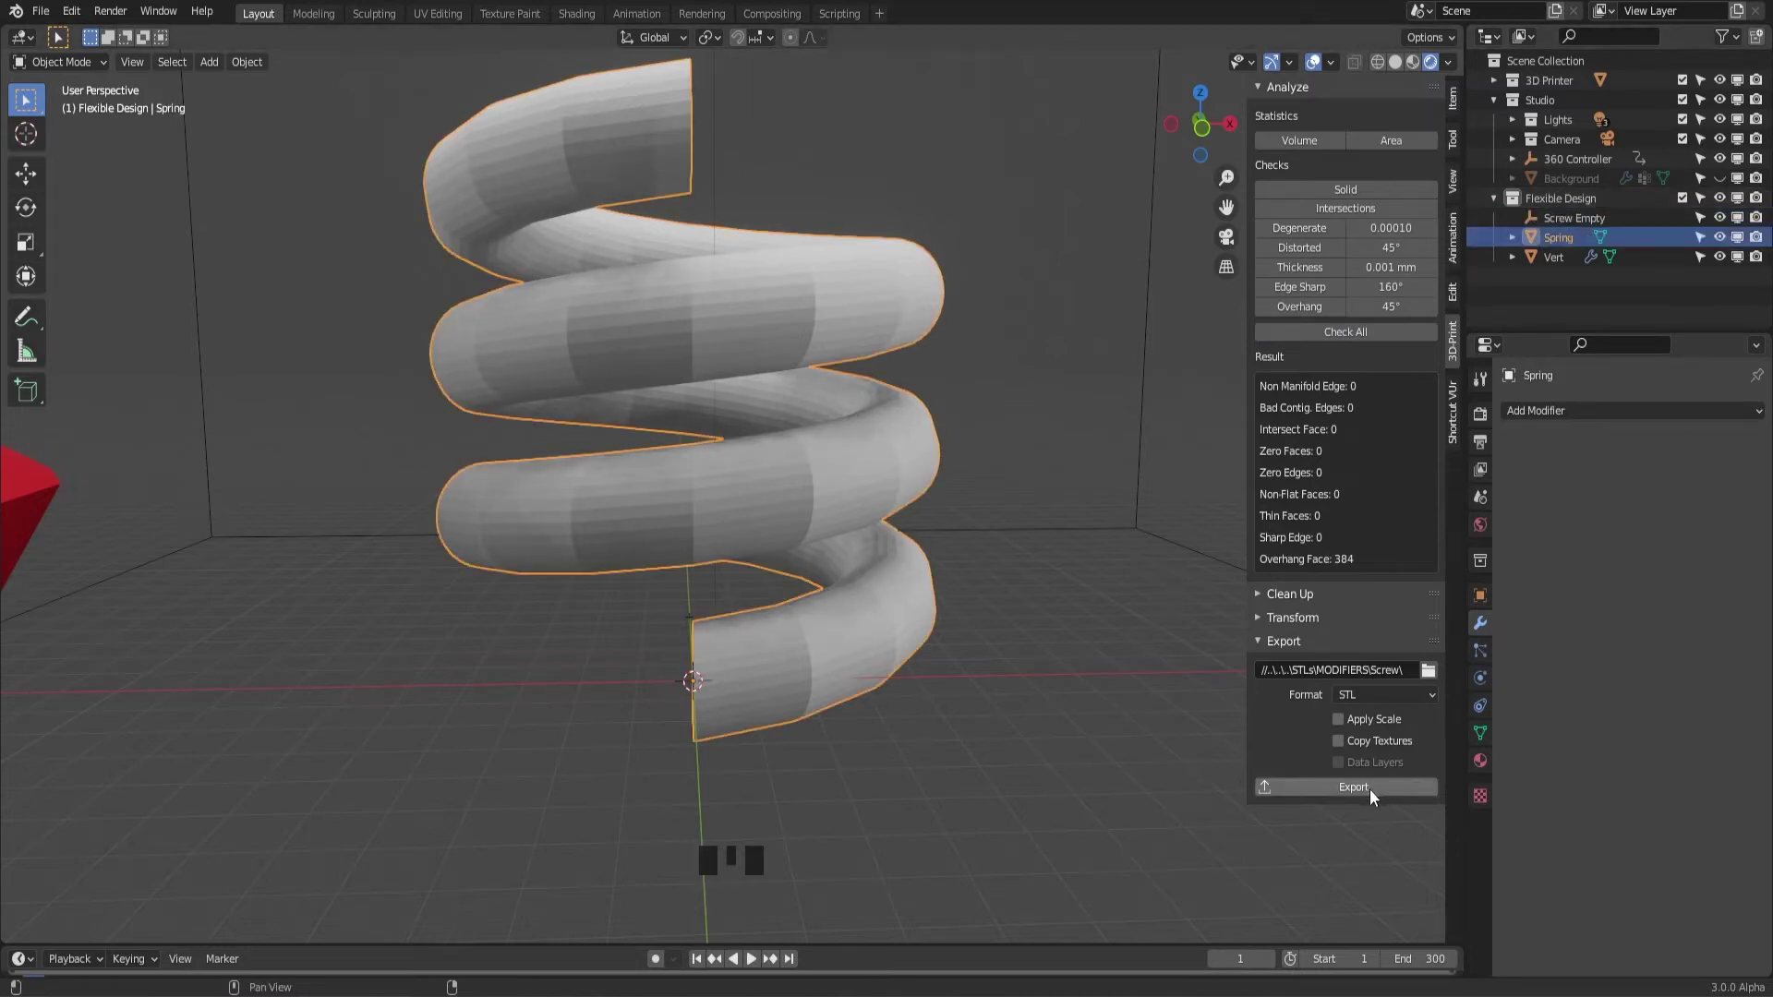
{"action": "left_click", "coordinate": [1371, 788]}
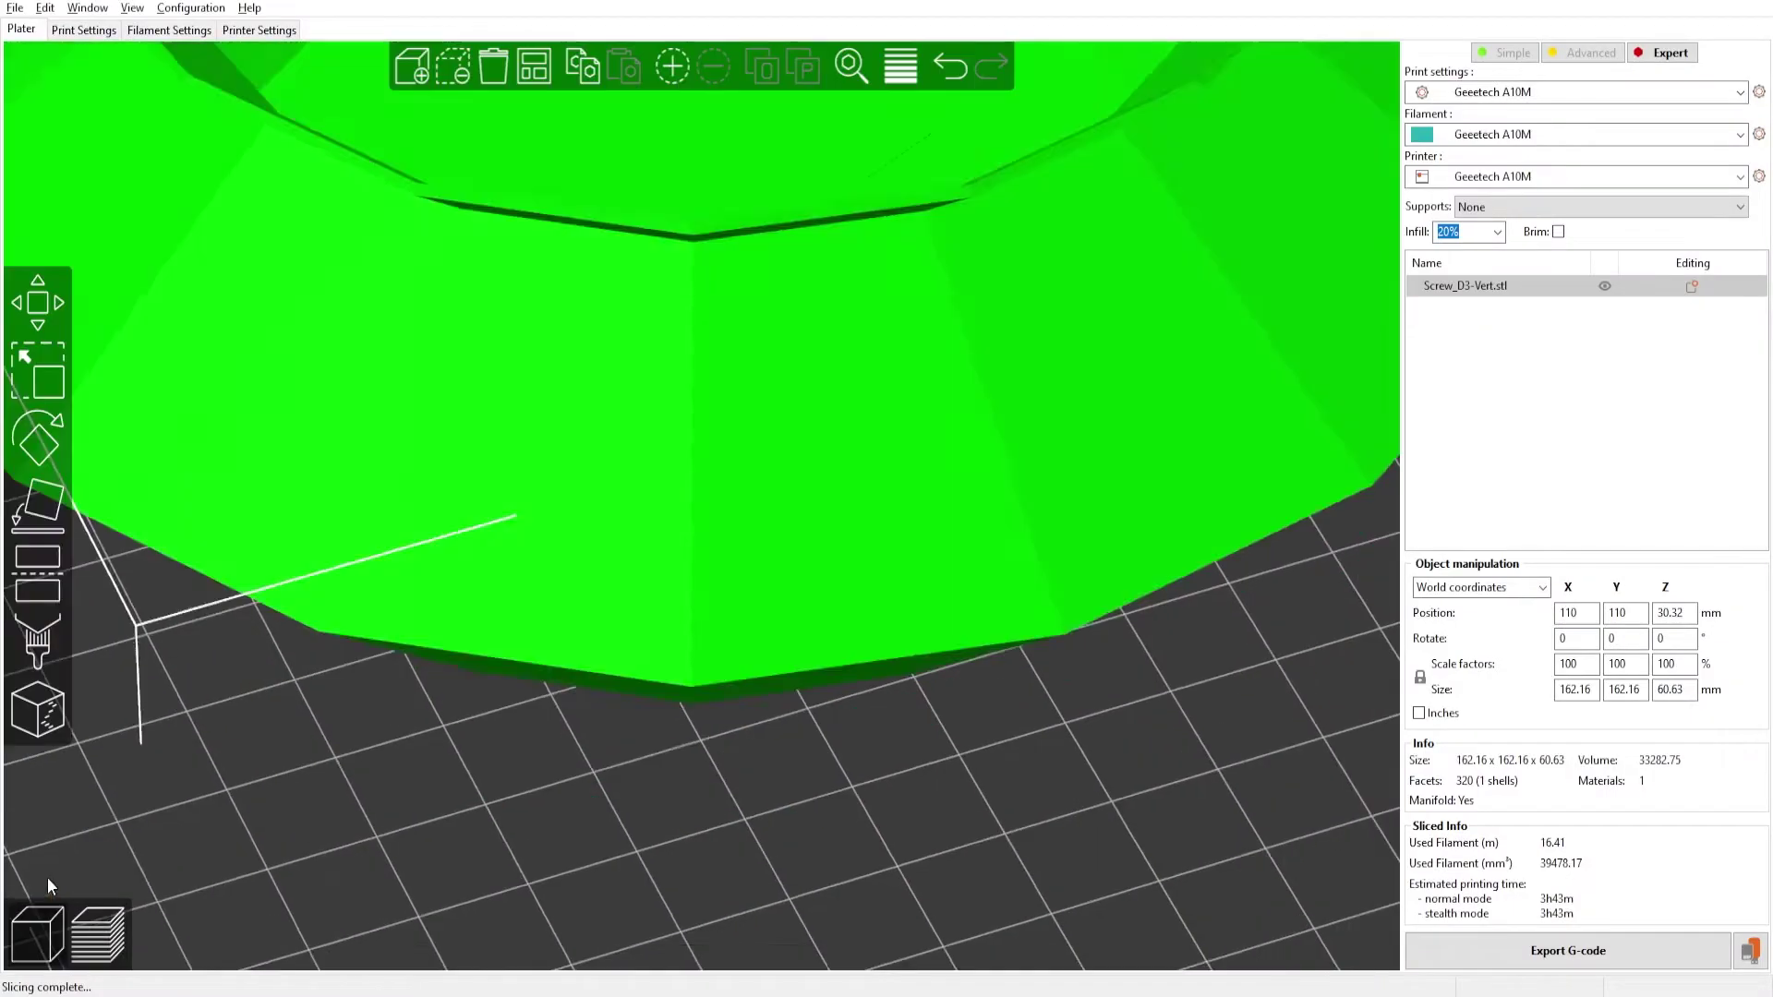
Switch to PrusaSlicer and delete the Screw_D3-Vert.stl pot from the plate
{"action": "scroll", "coordinate": [637, 468], "scroll_direction": "up", "scroll_amount": 5}
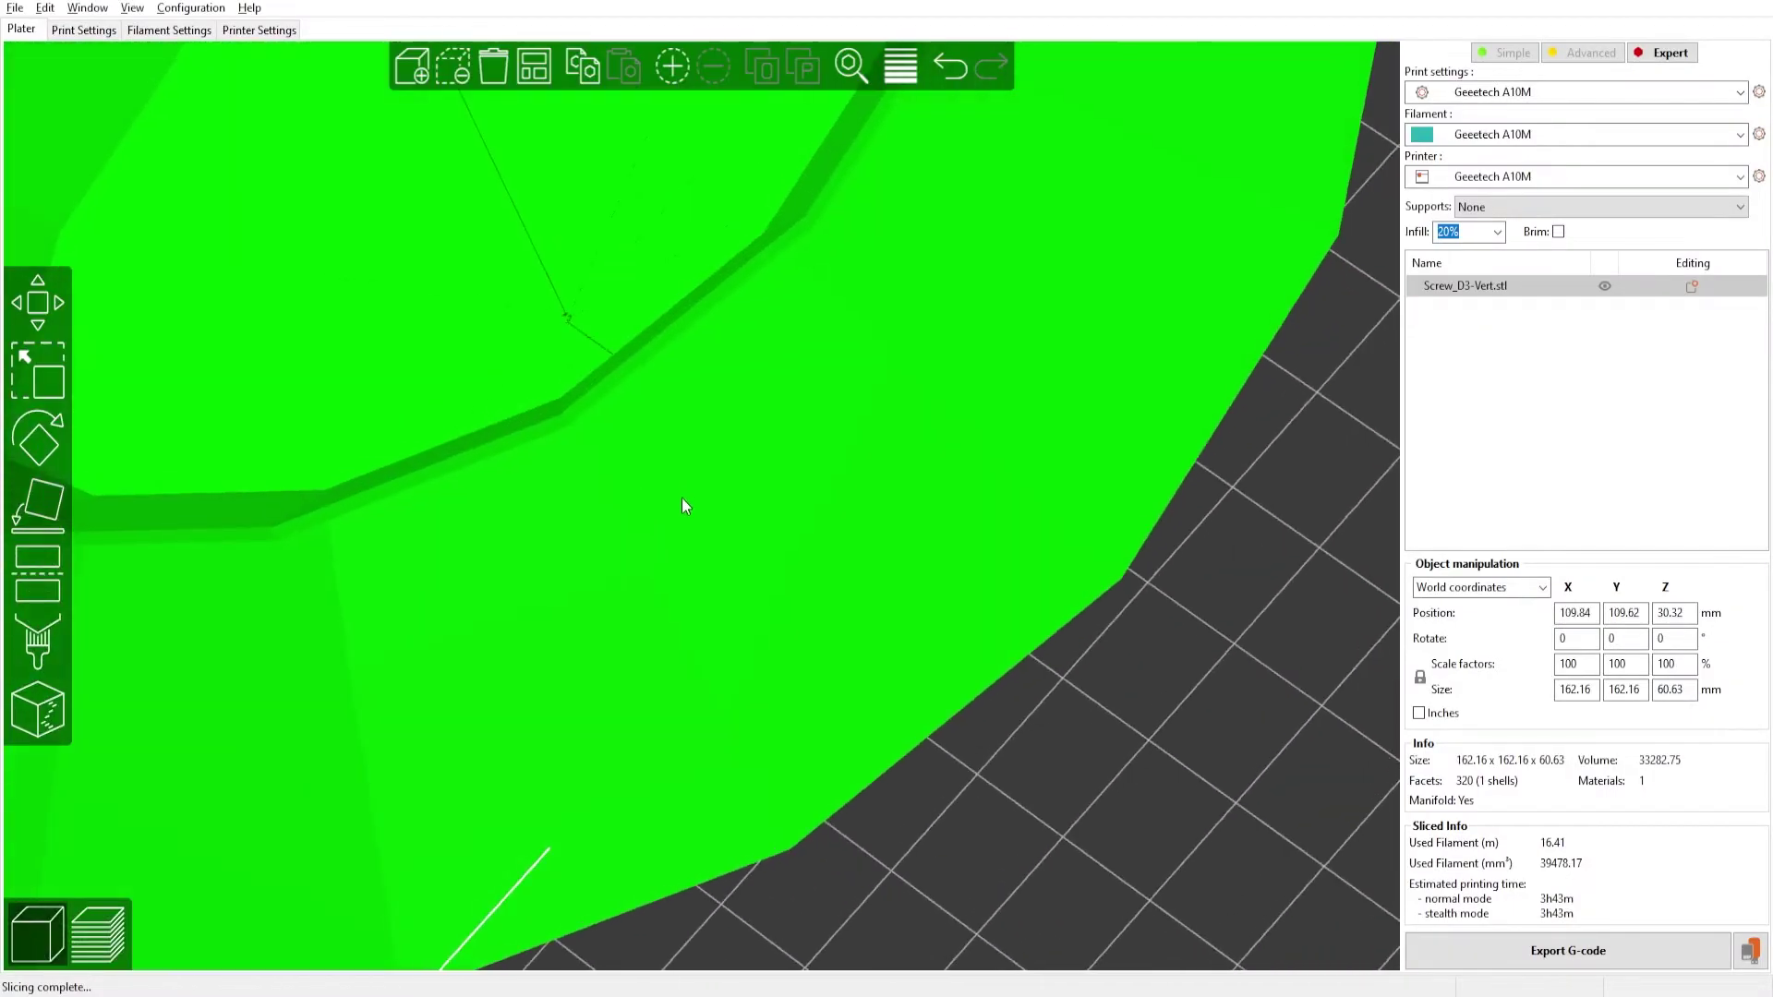
{"action": "key", "text": "Delete"}
{"action": "scroll", "coordinate": [702, 545], "scroll_direction": "down", "scroll_amount": 6}
Import Screw_D3-Spring.stl onto the plate and check the model's shape and mesh error details
{"action": "left_click", "coordinate": [405, 77]}
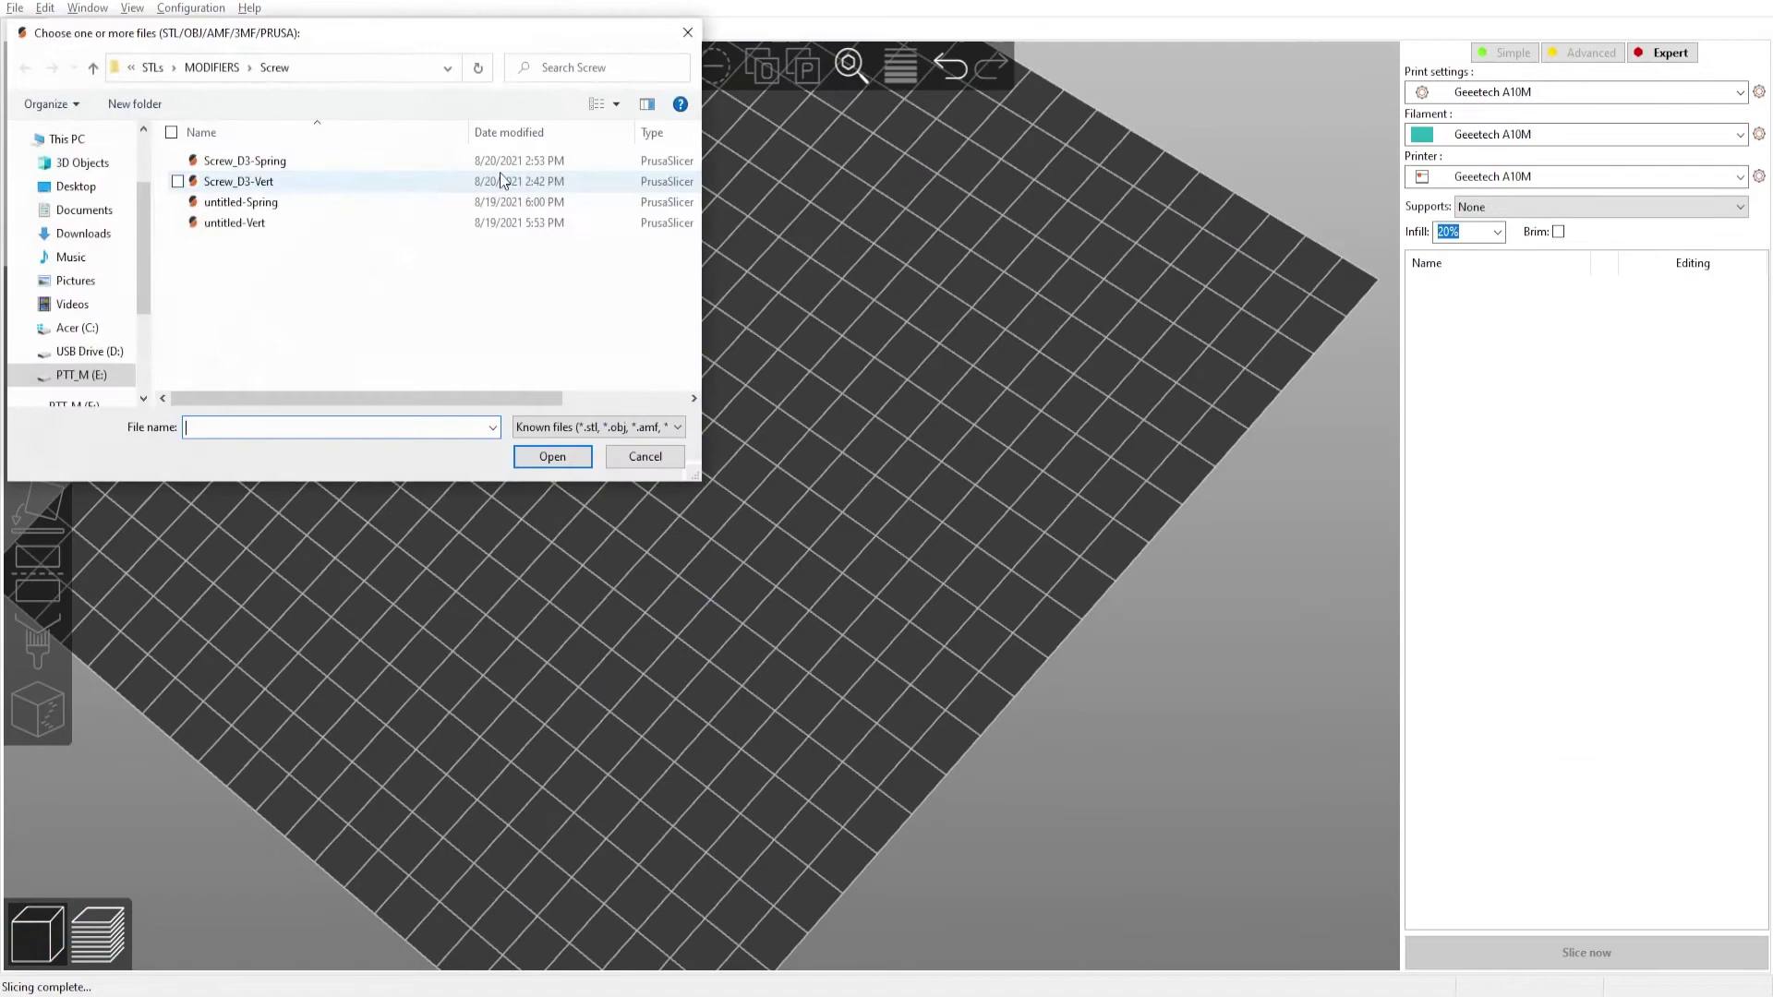
{"action": "left_click", "coordinate": [253, 163]}
{"action": "left_click", "coordinate": [545, 462]}
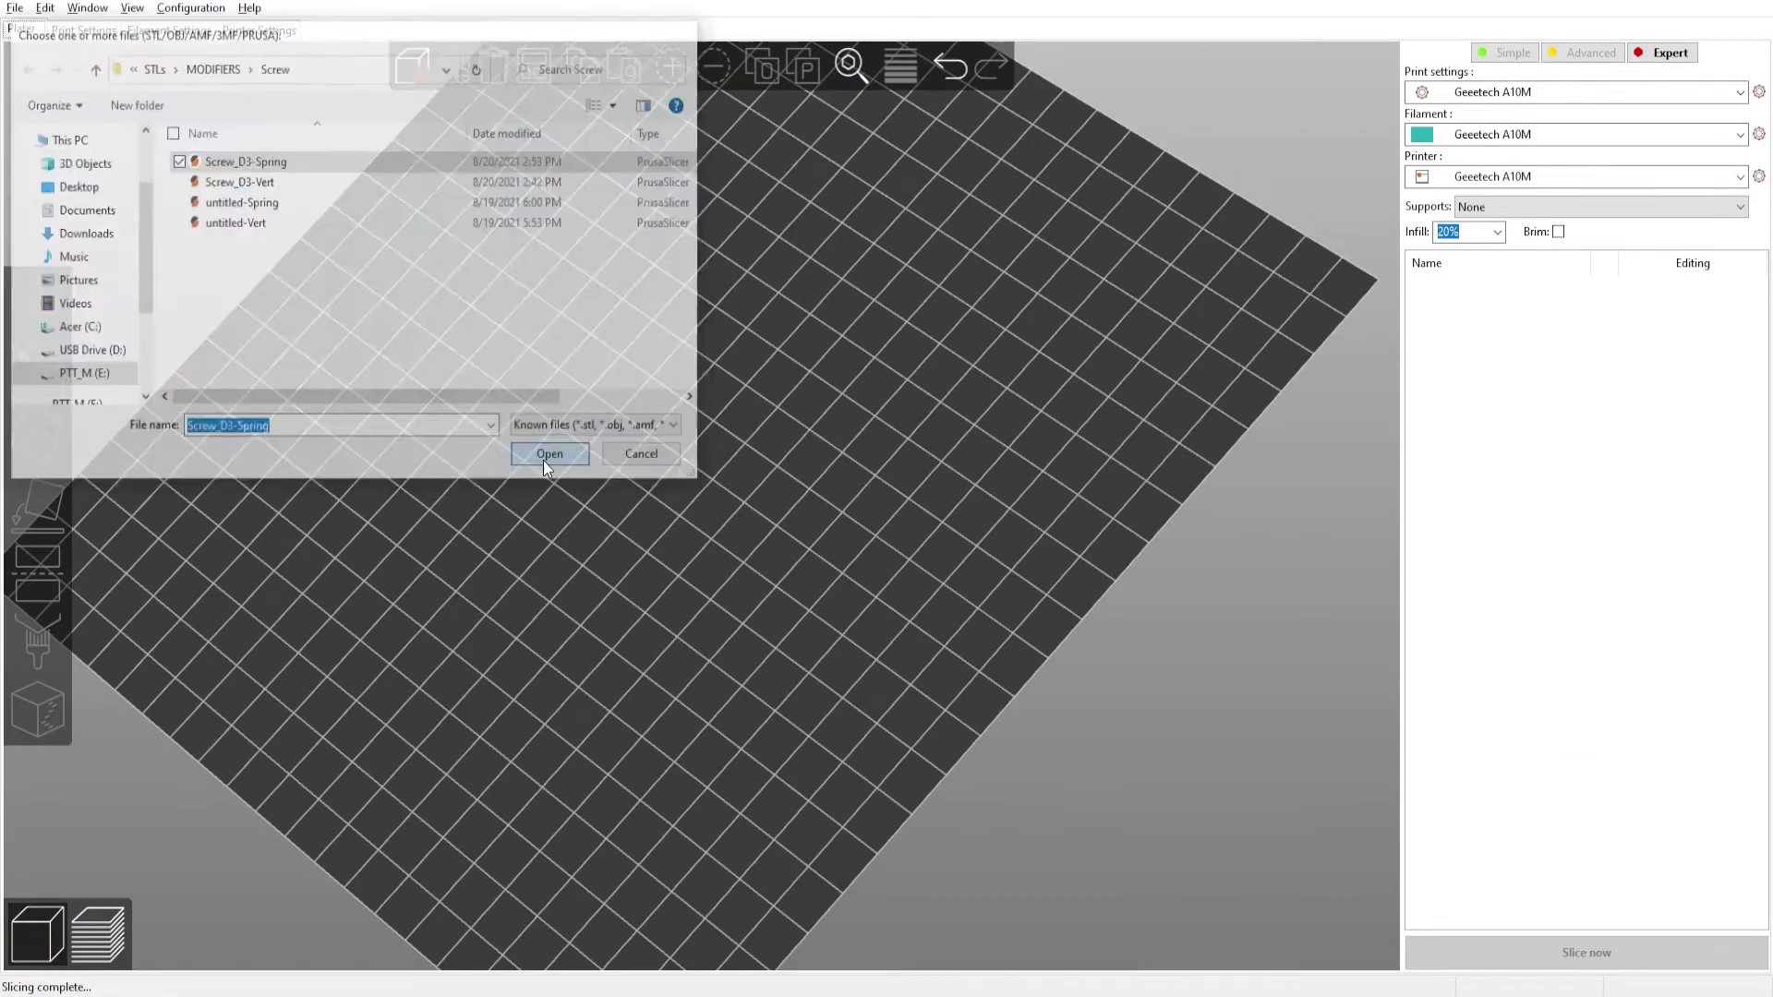
{"action": "key", "text": "z"}
{"action": "left_click_drag", "start_coordinate": [948, 651], "coordinate": [1053, 729]}
{"action": "scroll", "coordinate": [1051, 739], "scroll_direction": "down", "scroll_amount": 1}
{"action": "right_click_drag", "start_coordinate": [1027, 983], "coordinate": [1027, 991]}
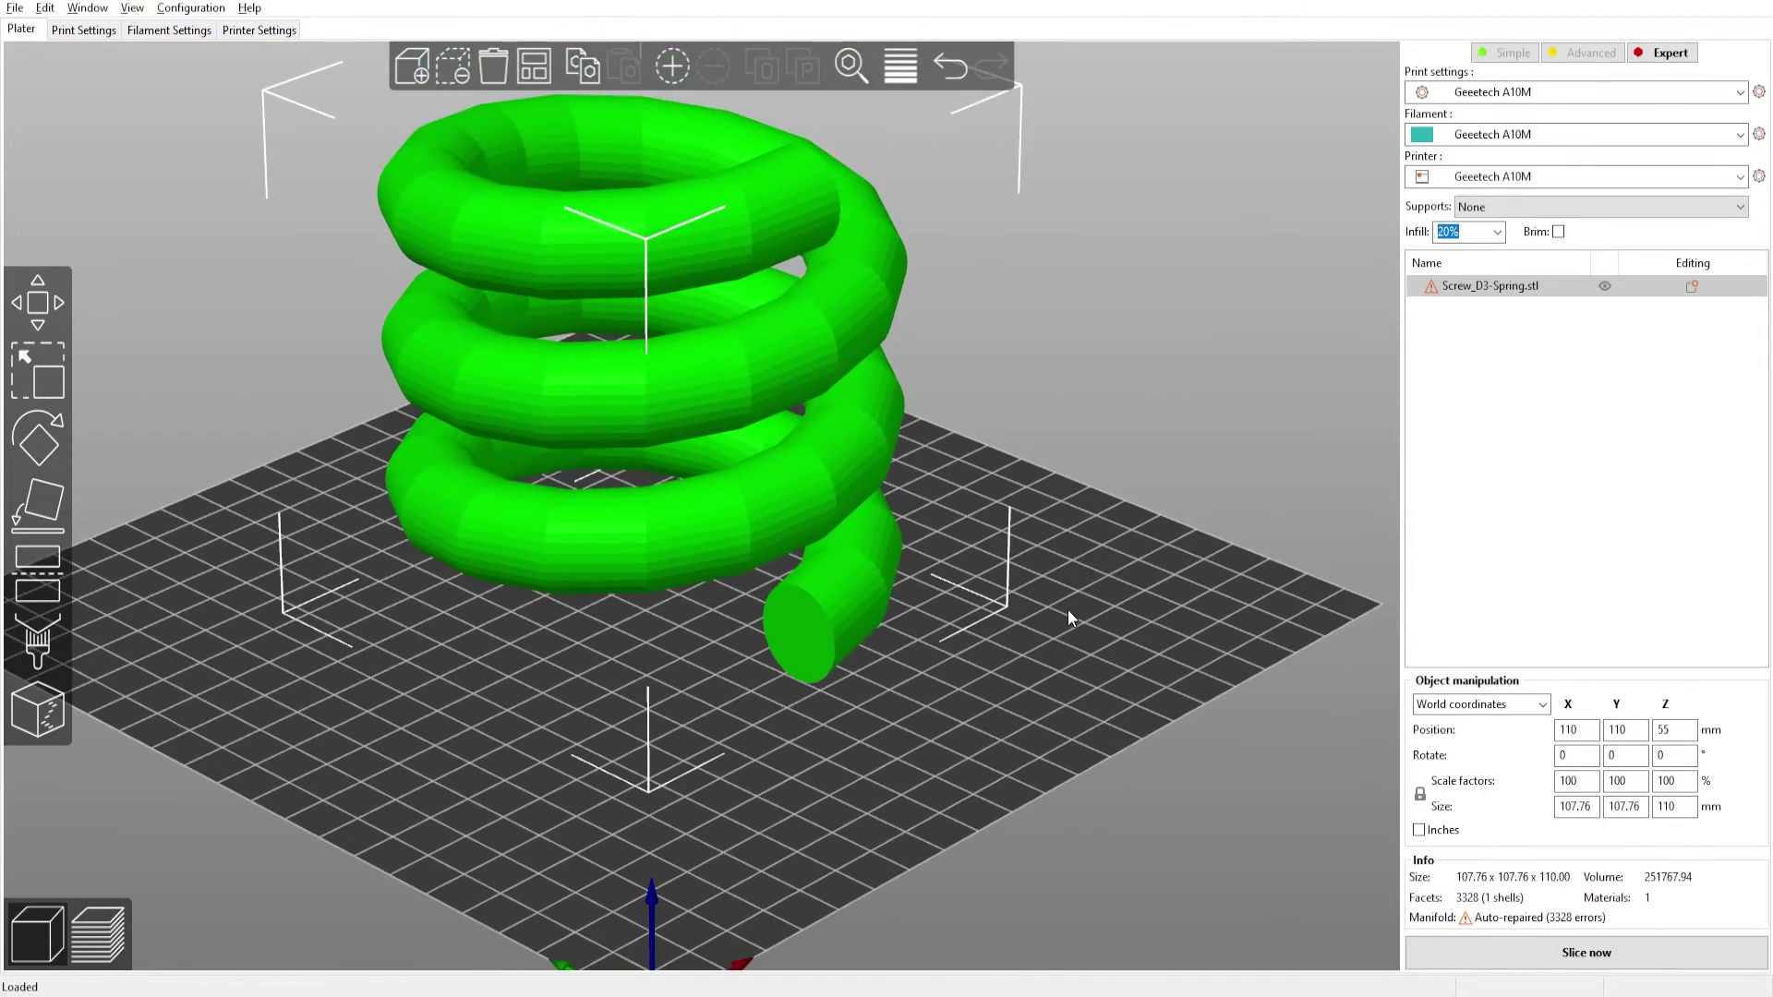
{"action": "mouse_move", "coordinate": [1430, 286]}
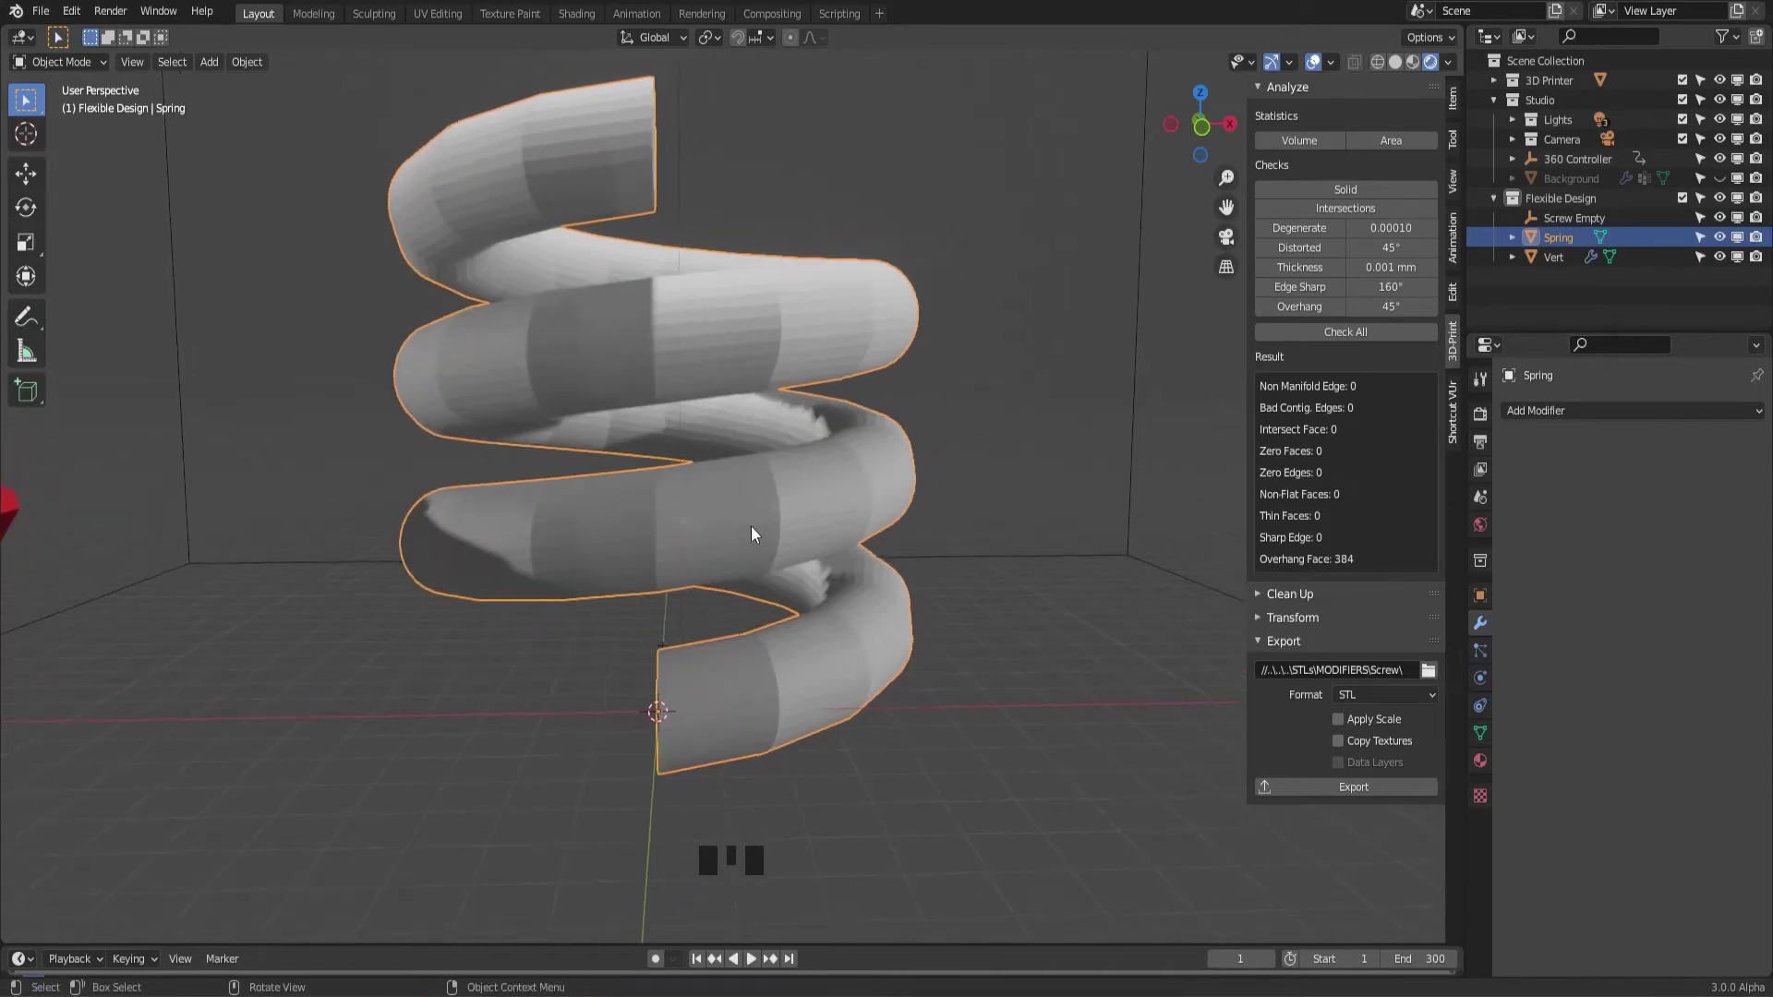
Enter edit mode on the Spring, switch to face selection and select all of its faces
{"action": "left_click", "coordinate": [1331, 62]}
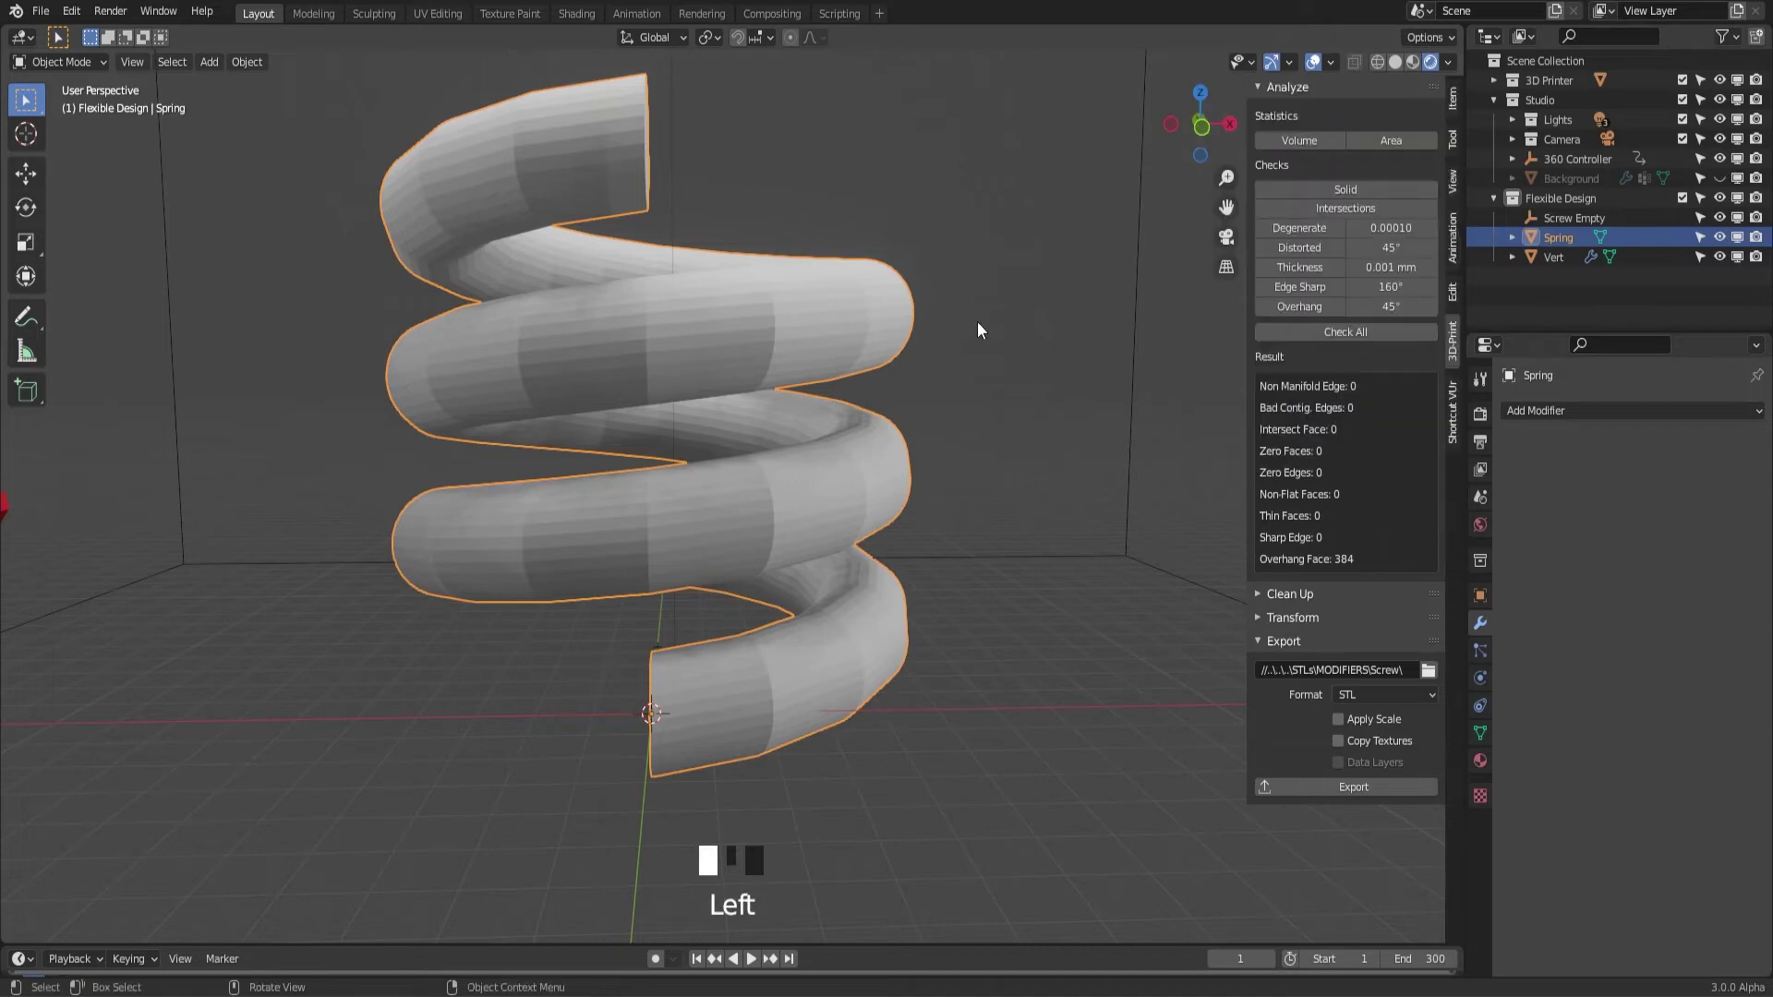
{"action": "key", "text": "Tab"}
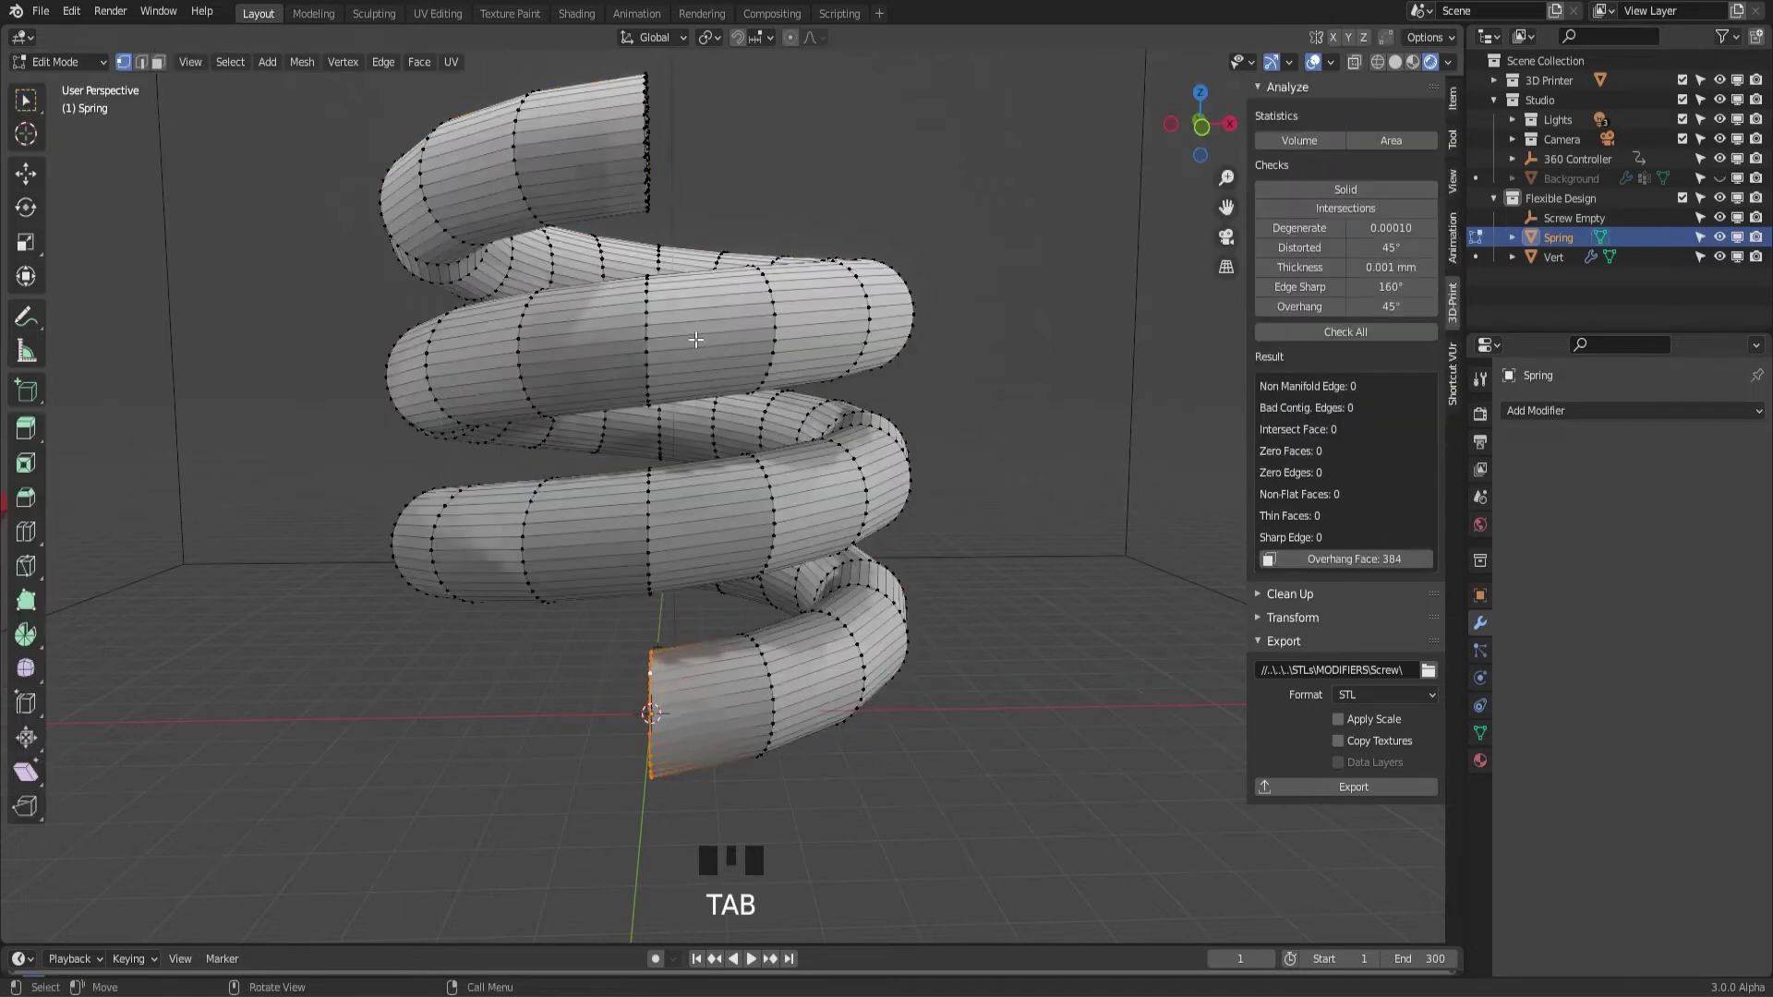
{"action": "middle_click_drag", "start_coordinate": [811, 528], "coordinate": [762, 575]}
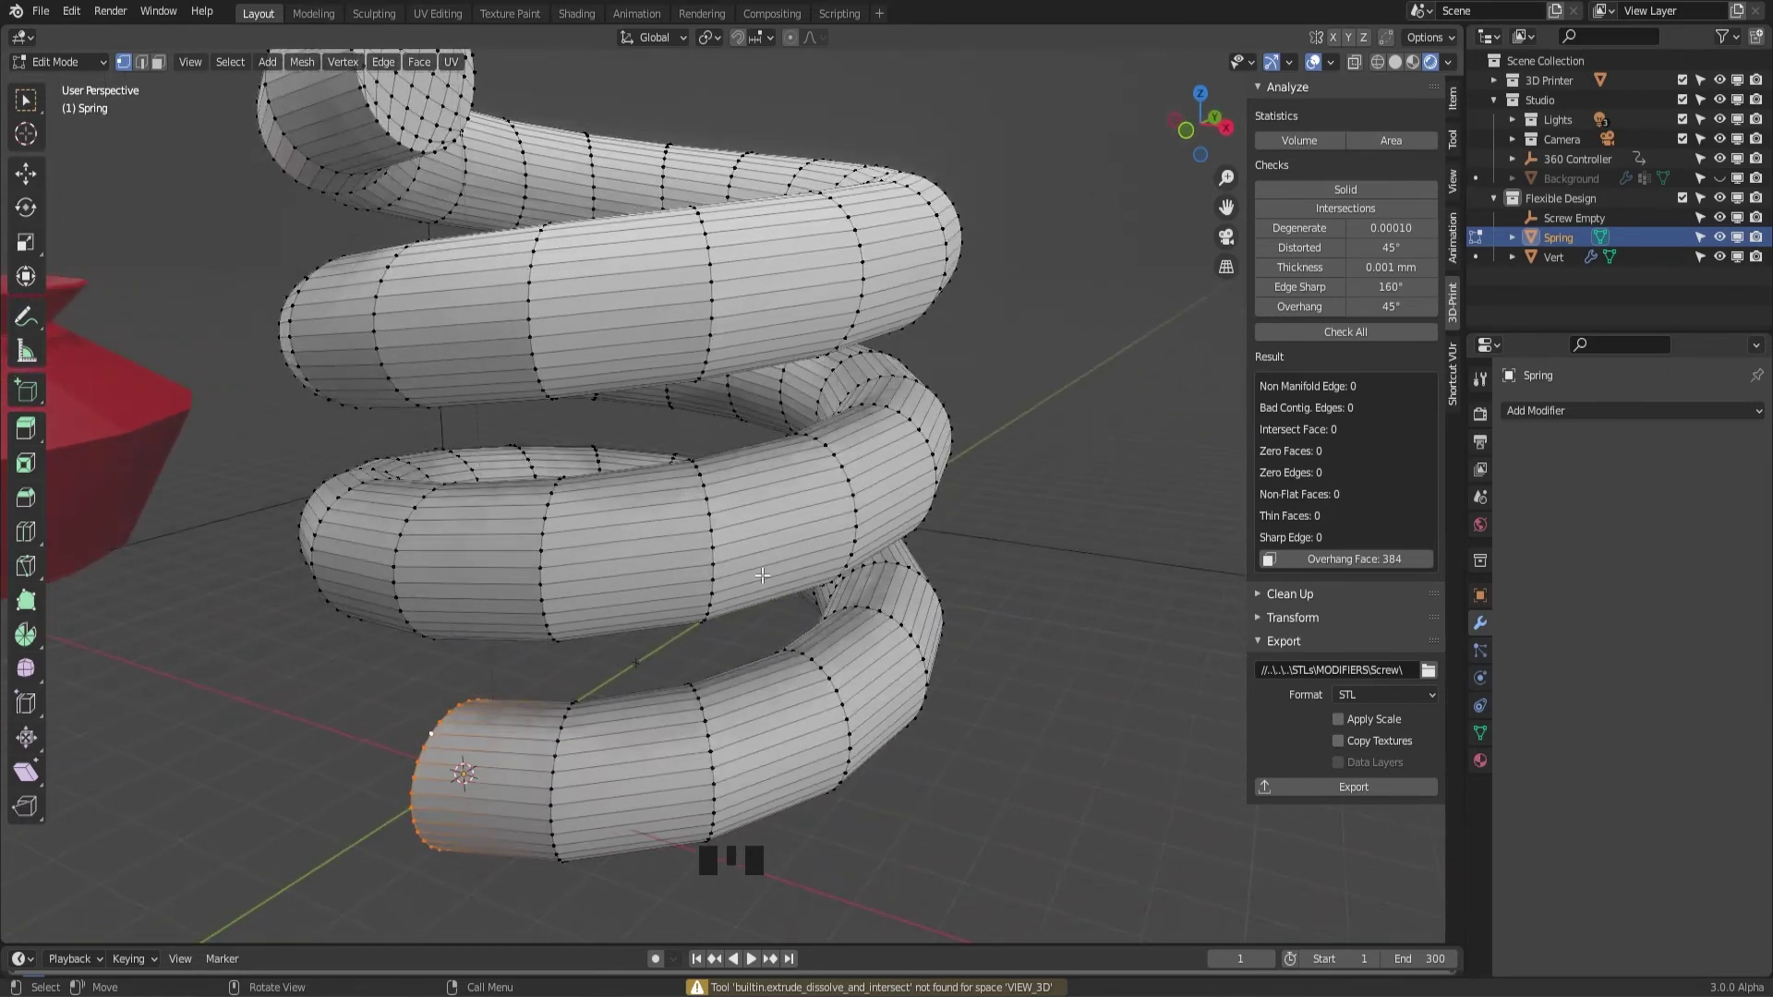
{"action": "middle_click_drag", "start_coordinate": [815, 634], "coordinate": [757, 545]}
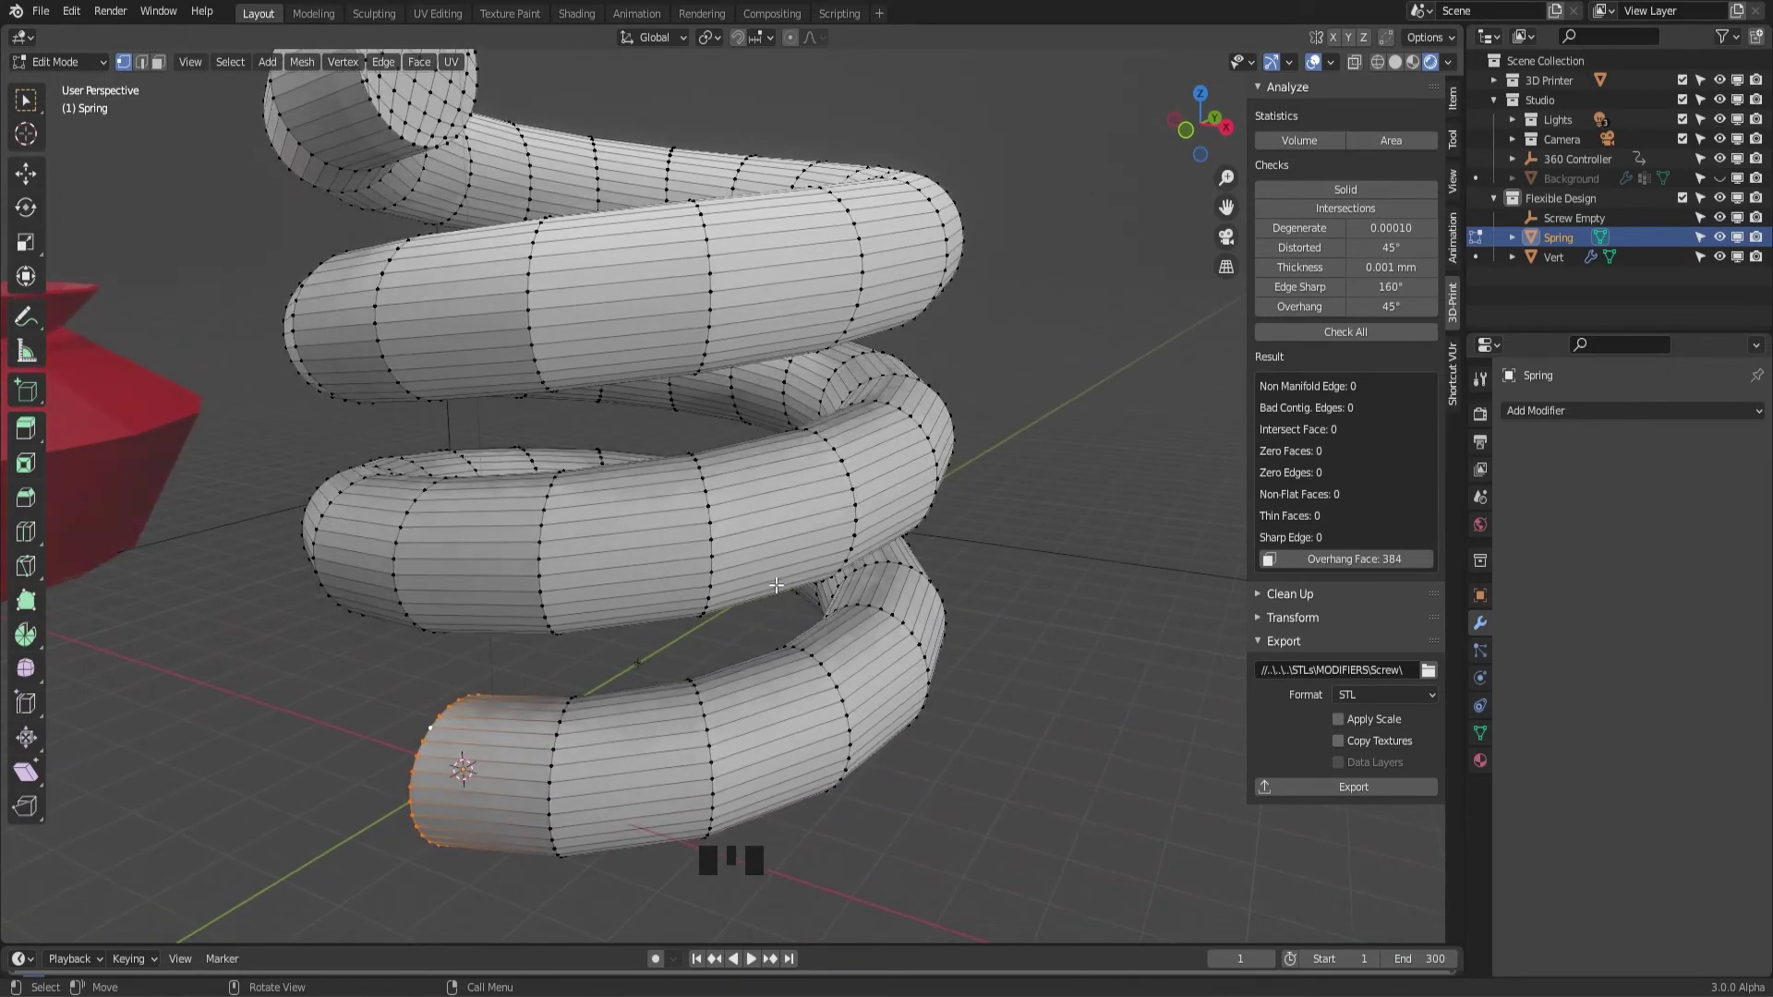
{"action": "left_click", "coordinate": [158, 62]}
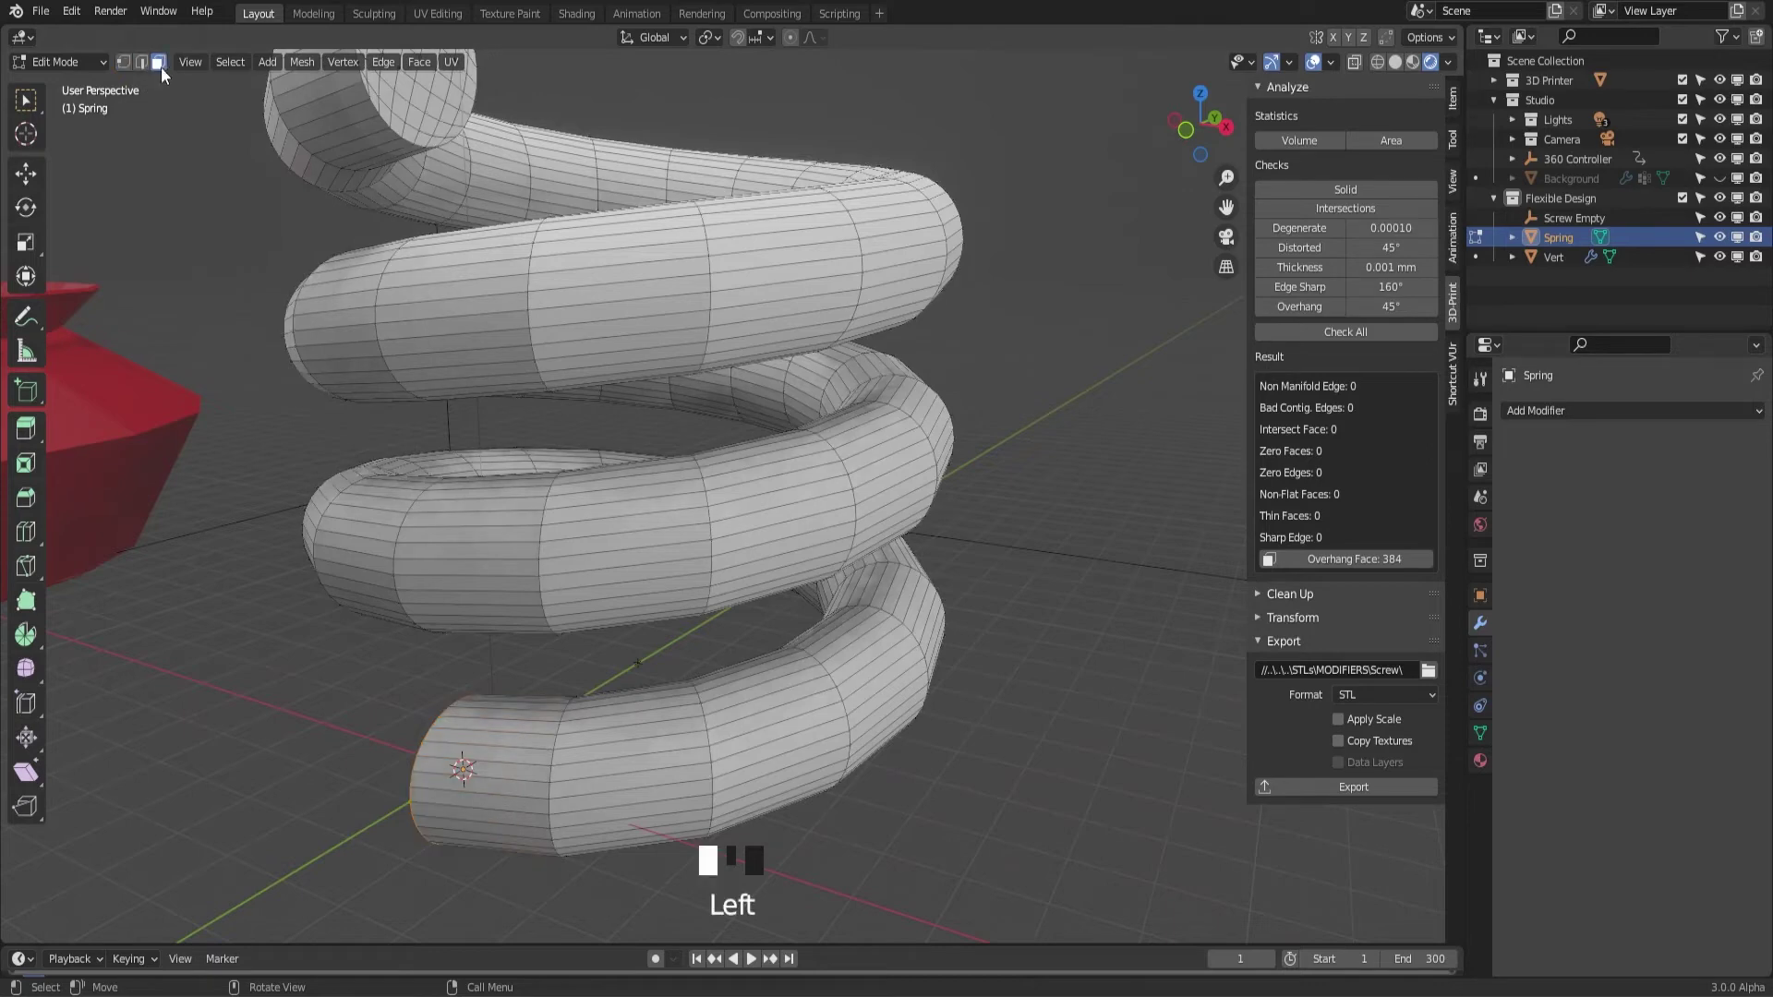
{"action": "key", "text": "a"}
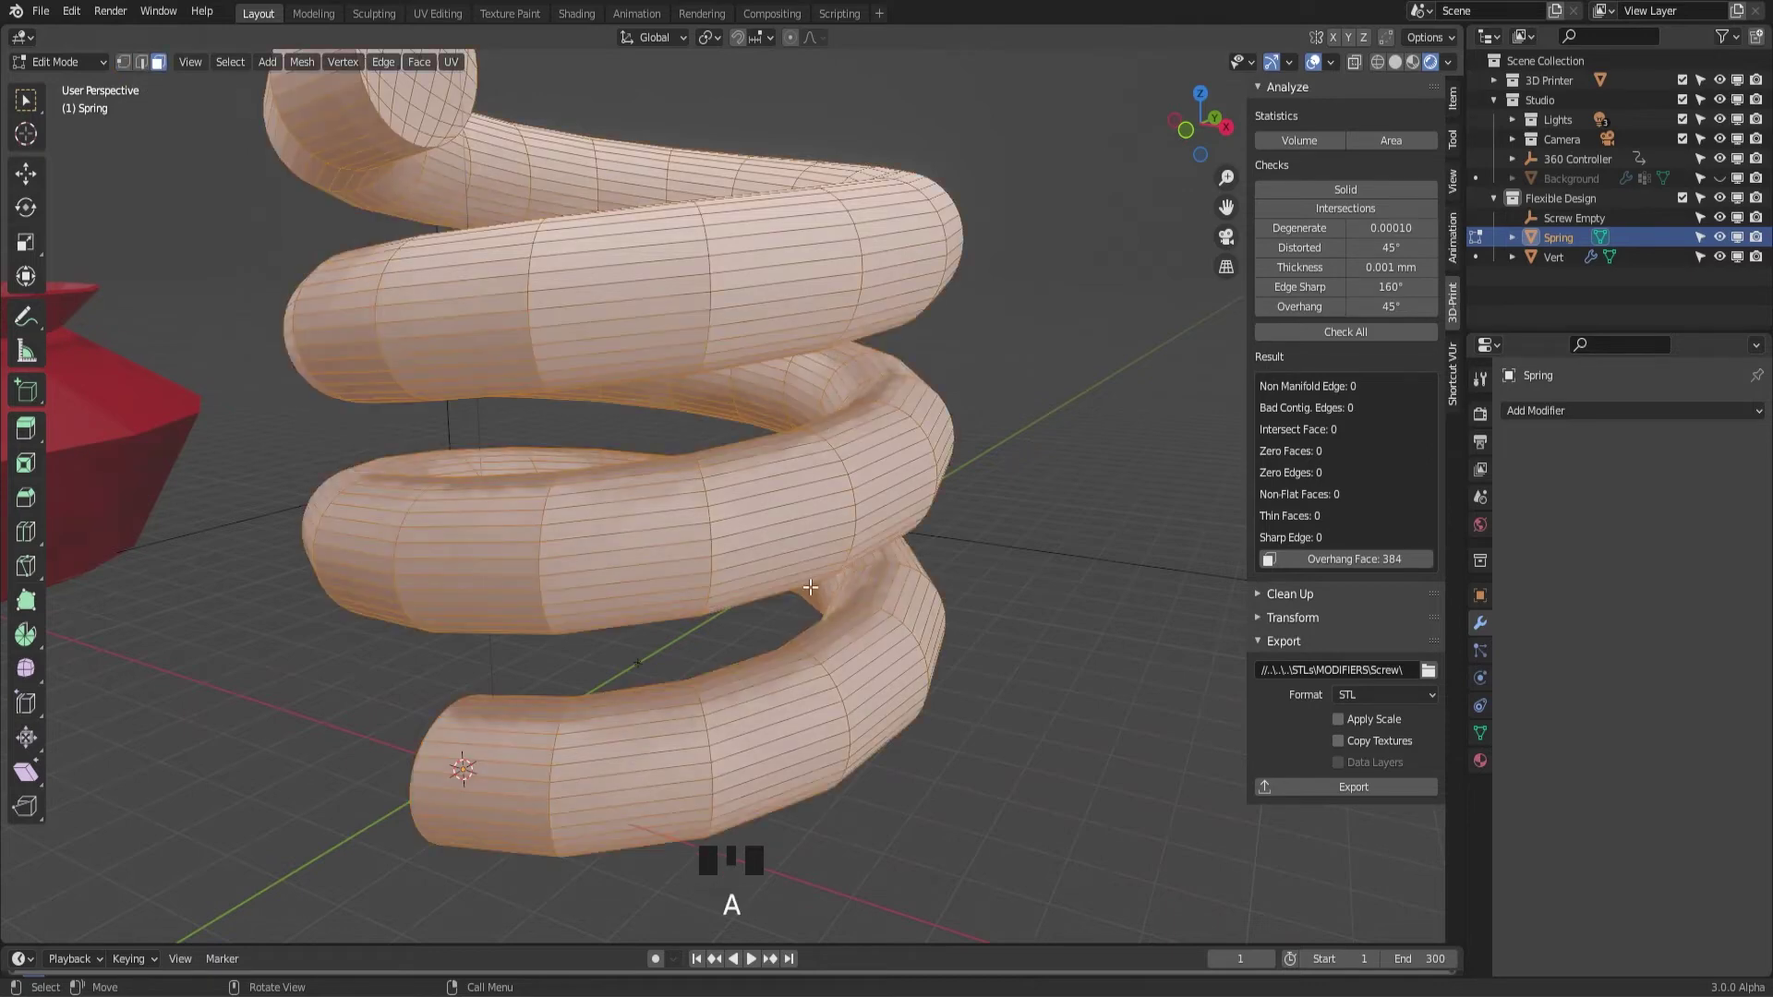
Turn on the display of face normals in the viewport overlays
{"action": "left_click", "coordinate": [1332, 61]}
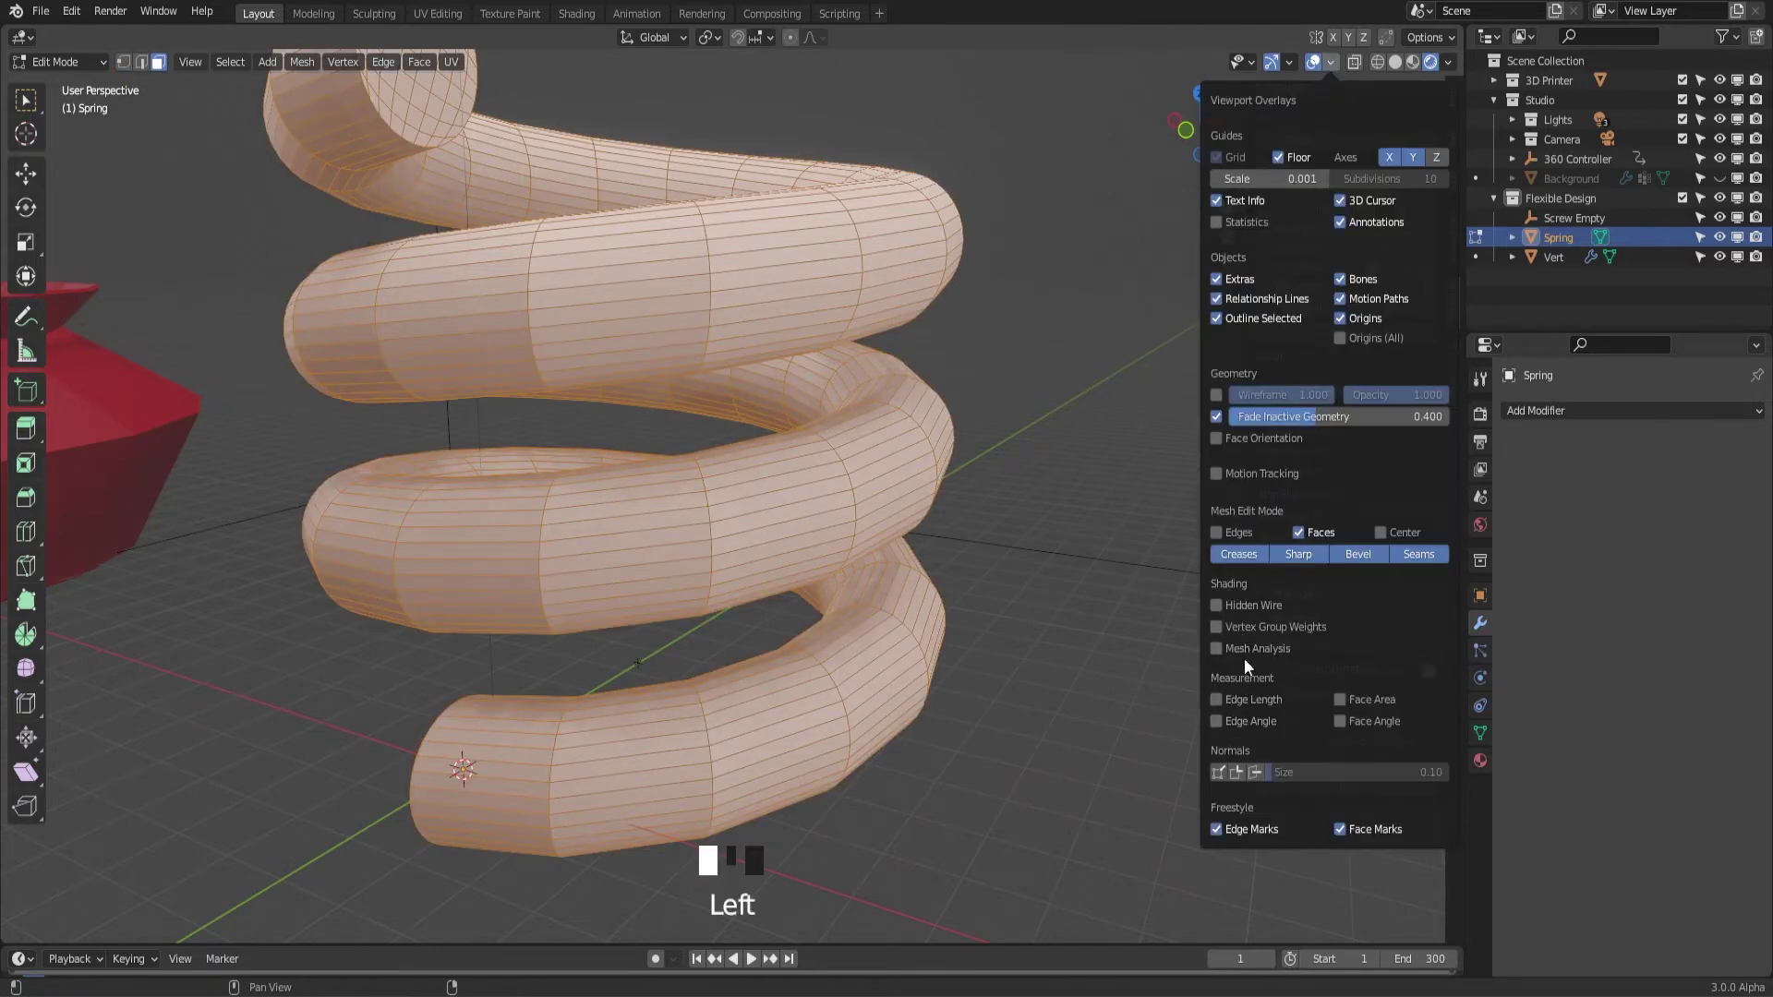
{"action": "left_click", "coordinate": [1328, 61]}
{"action": "left_click", "coordinate": [1333, 63]}
{"action": "left_click", "coordinate": [1332, 63]}
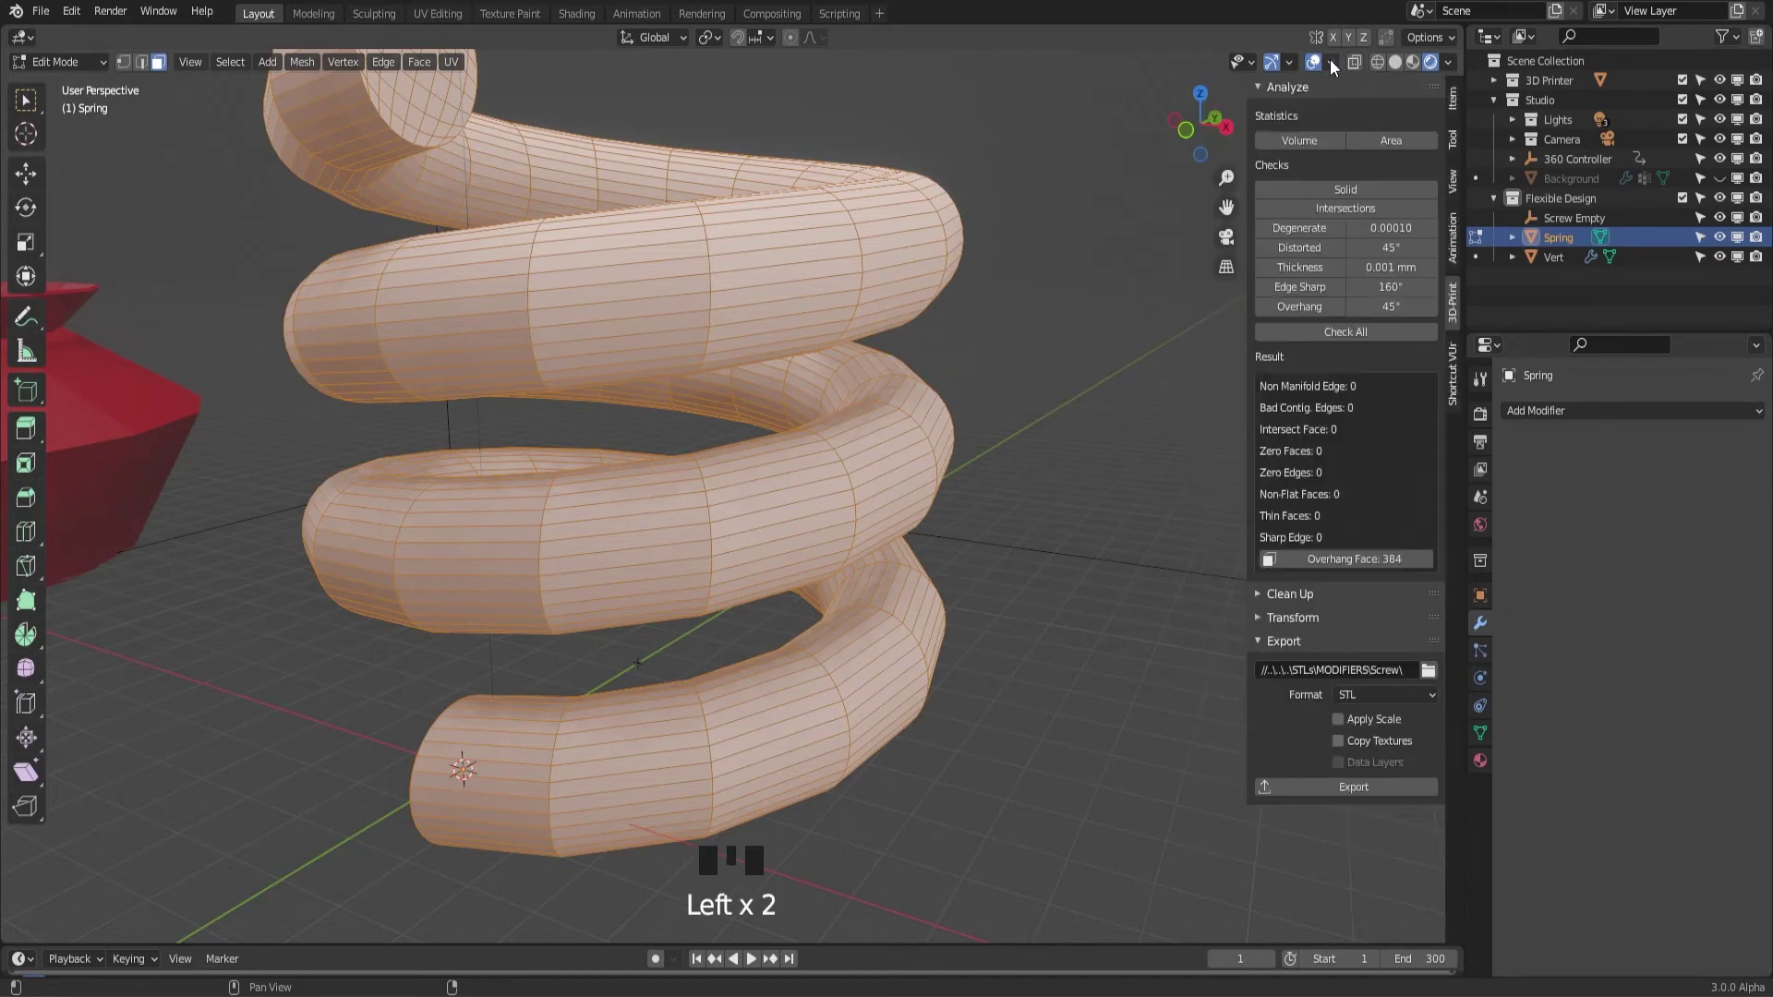
{"action": "left_click", "coordinate": [1330, 60]}
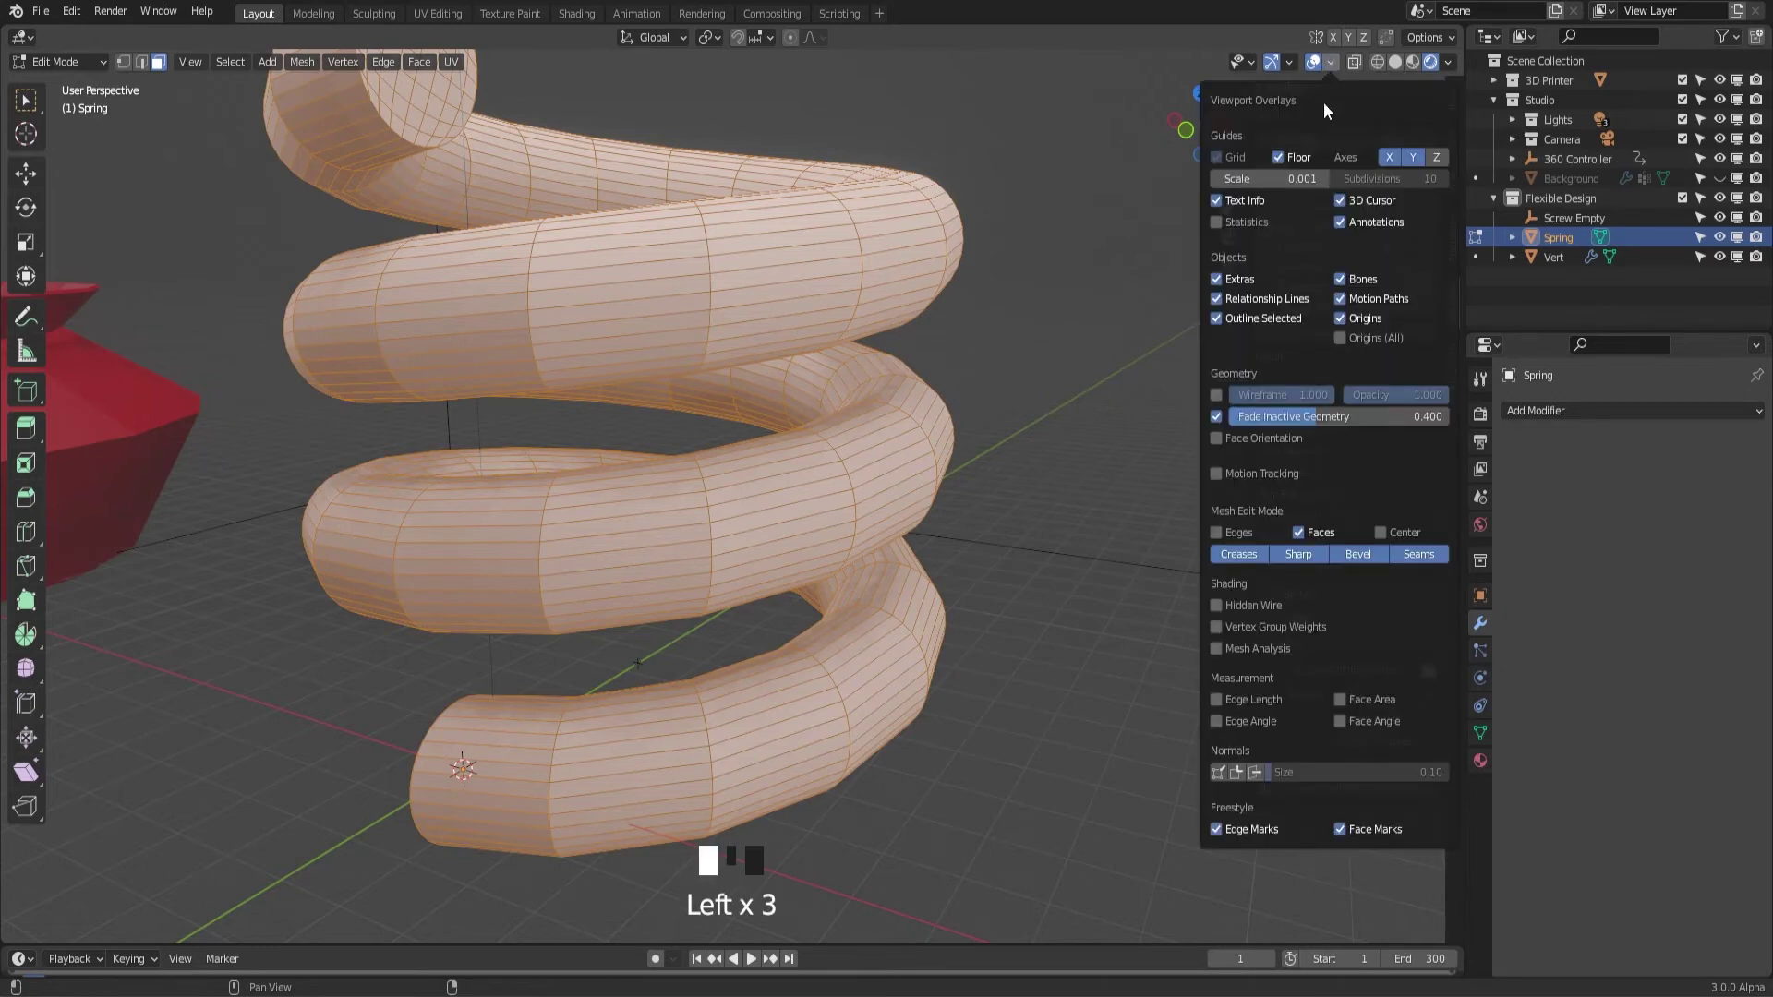
{"action": "left_click", "coordinate": [1253, 773]}
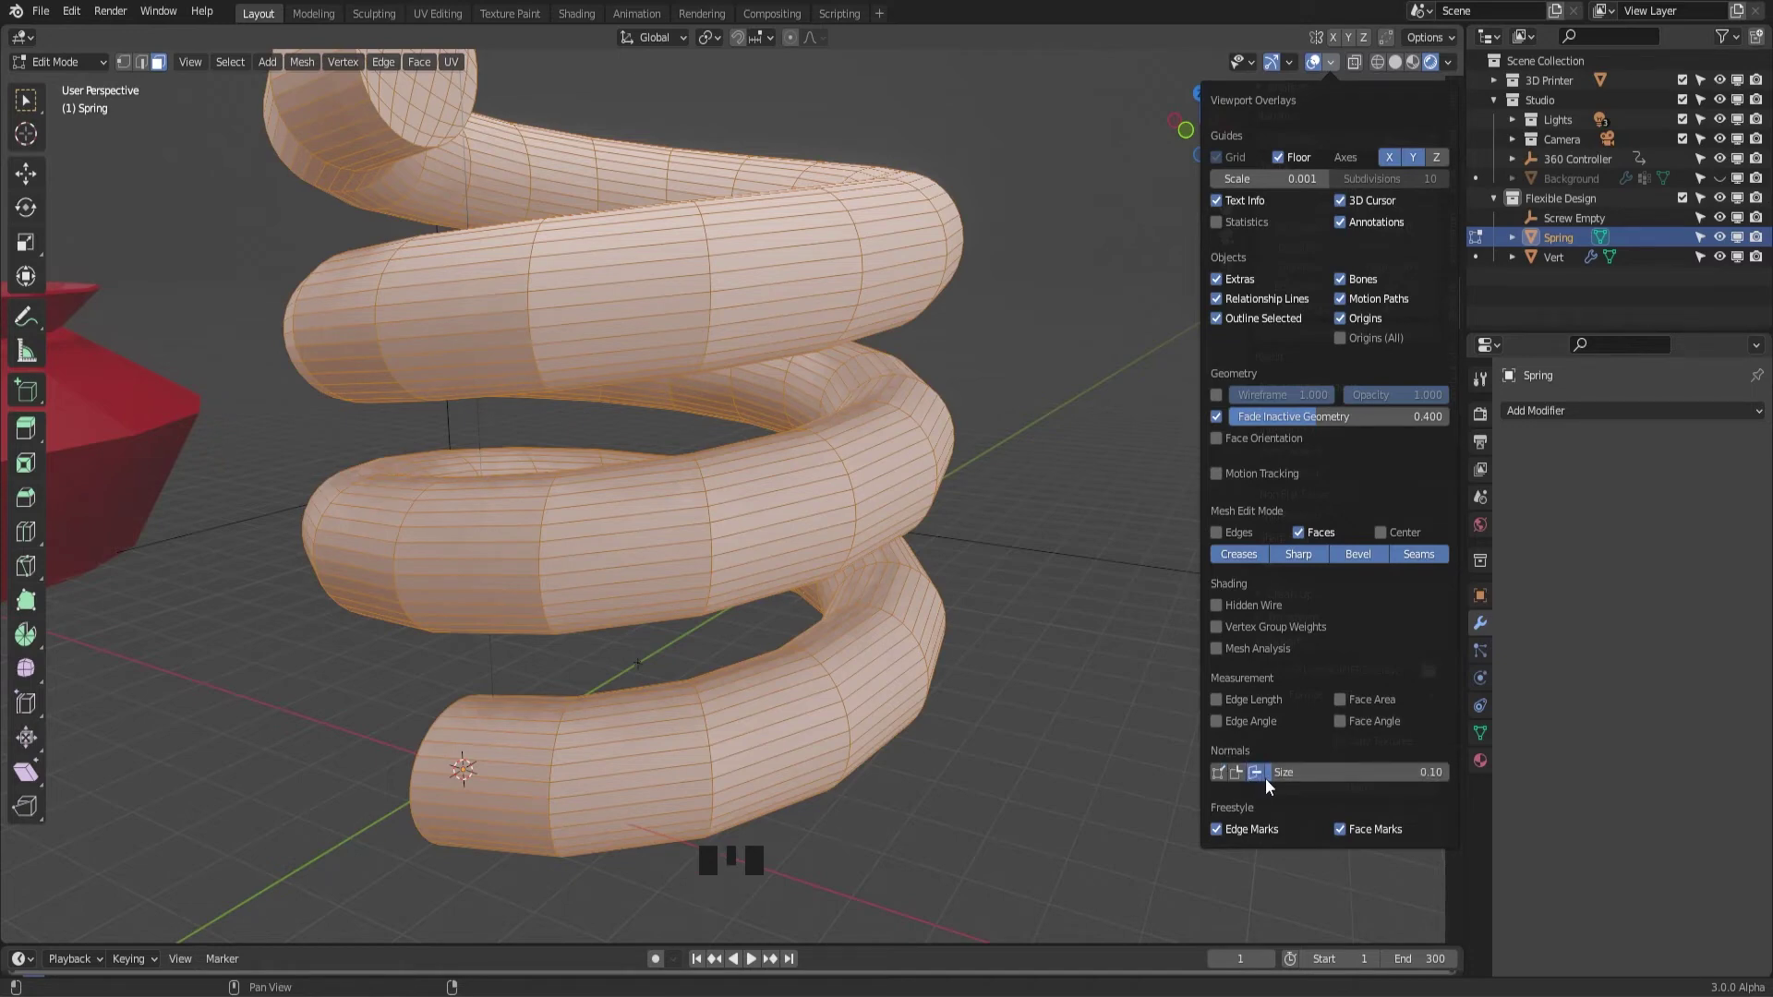
{"action": "left_click_drag", "start_coordinate": [1275, 780], "coordinate": [1327, 781]}
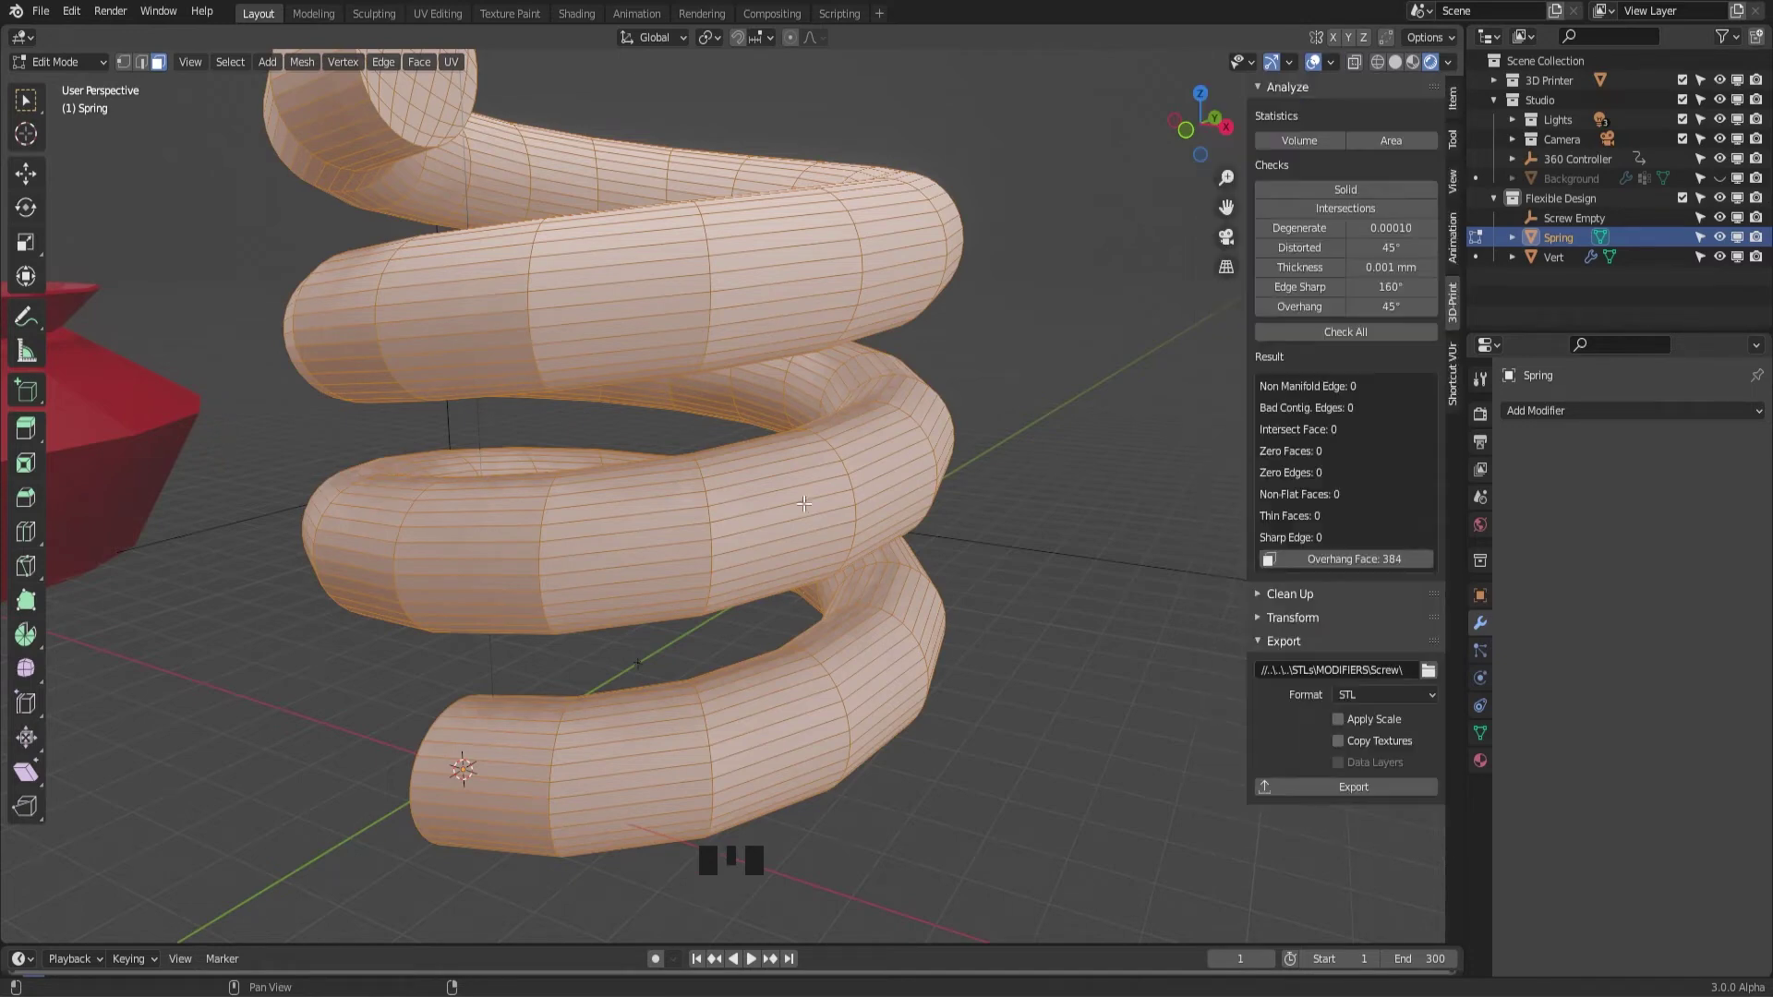
Examine the coil's surface up close to check which way its face normals point
{"action": "scroll", "coordinate": [772, 464], "scroll_direction": "up", "scroll_amount": 8}
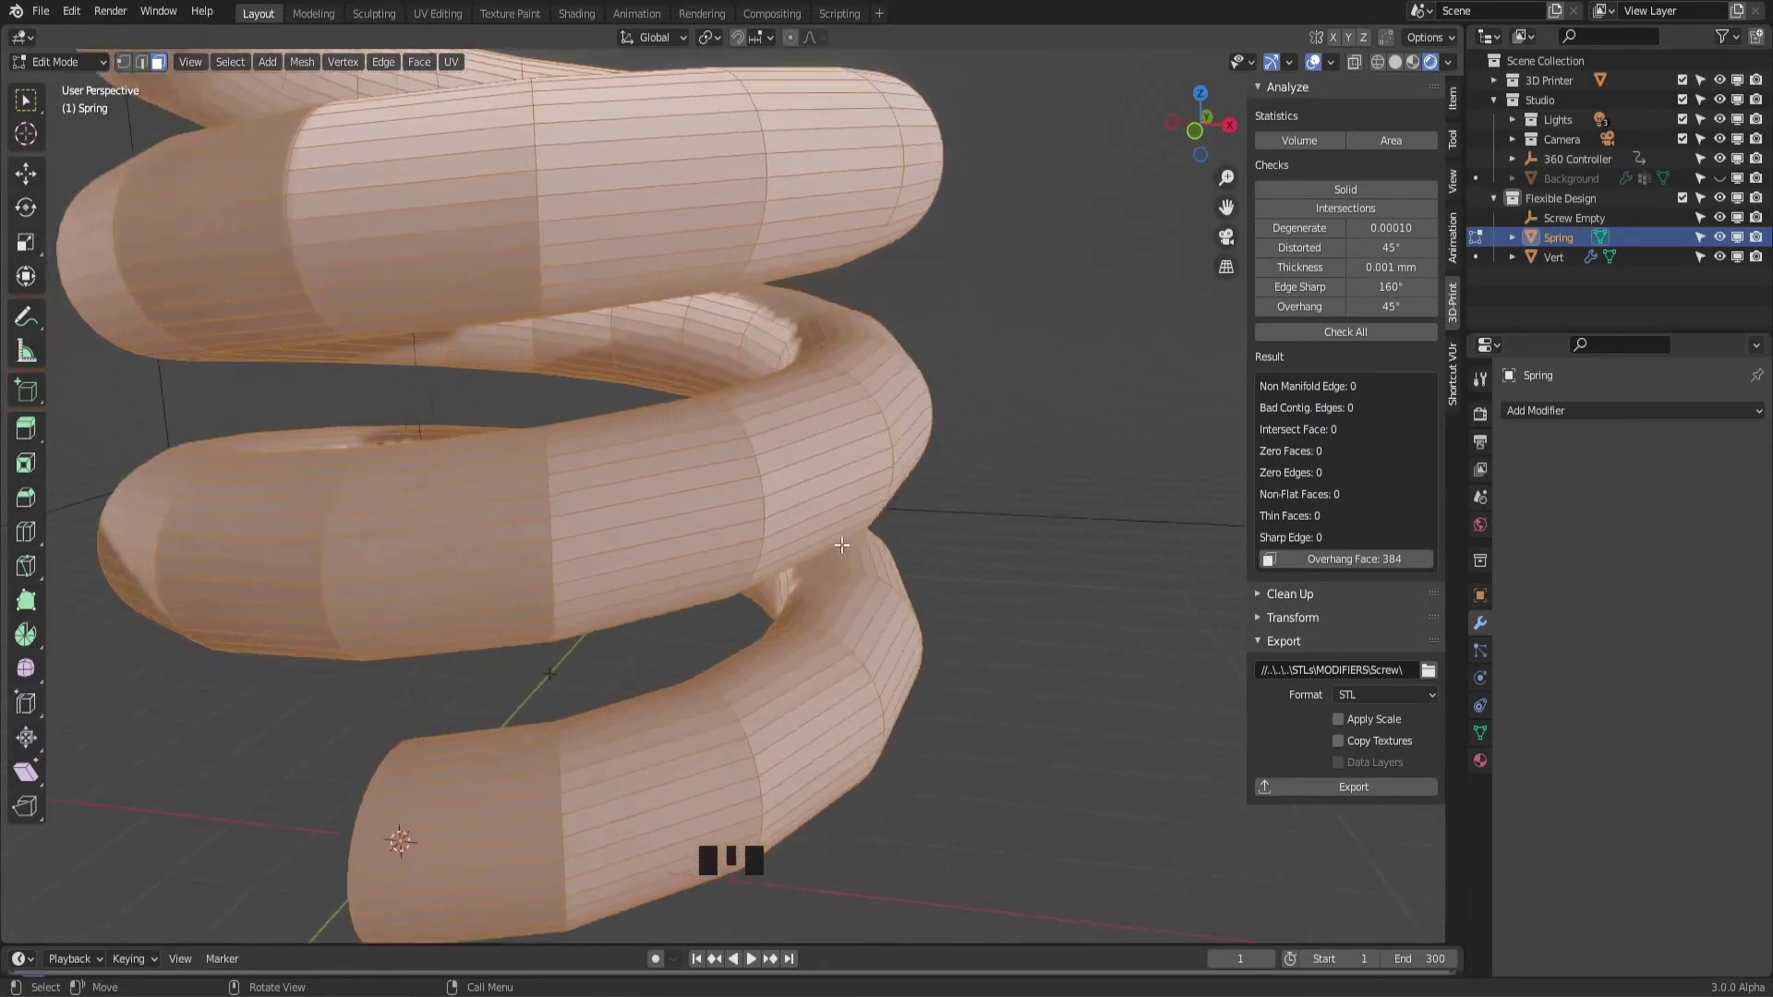
{"action": "middle_click_drag", "start_coordinate": [772, 464], "coordinate": [735, 310]}
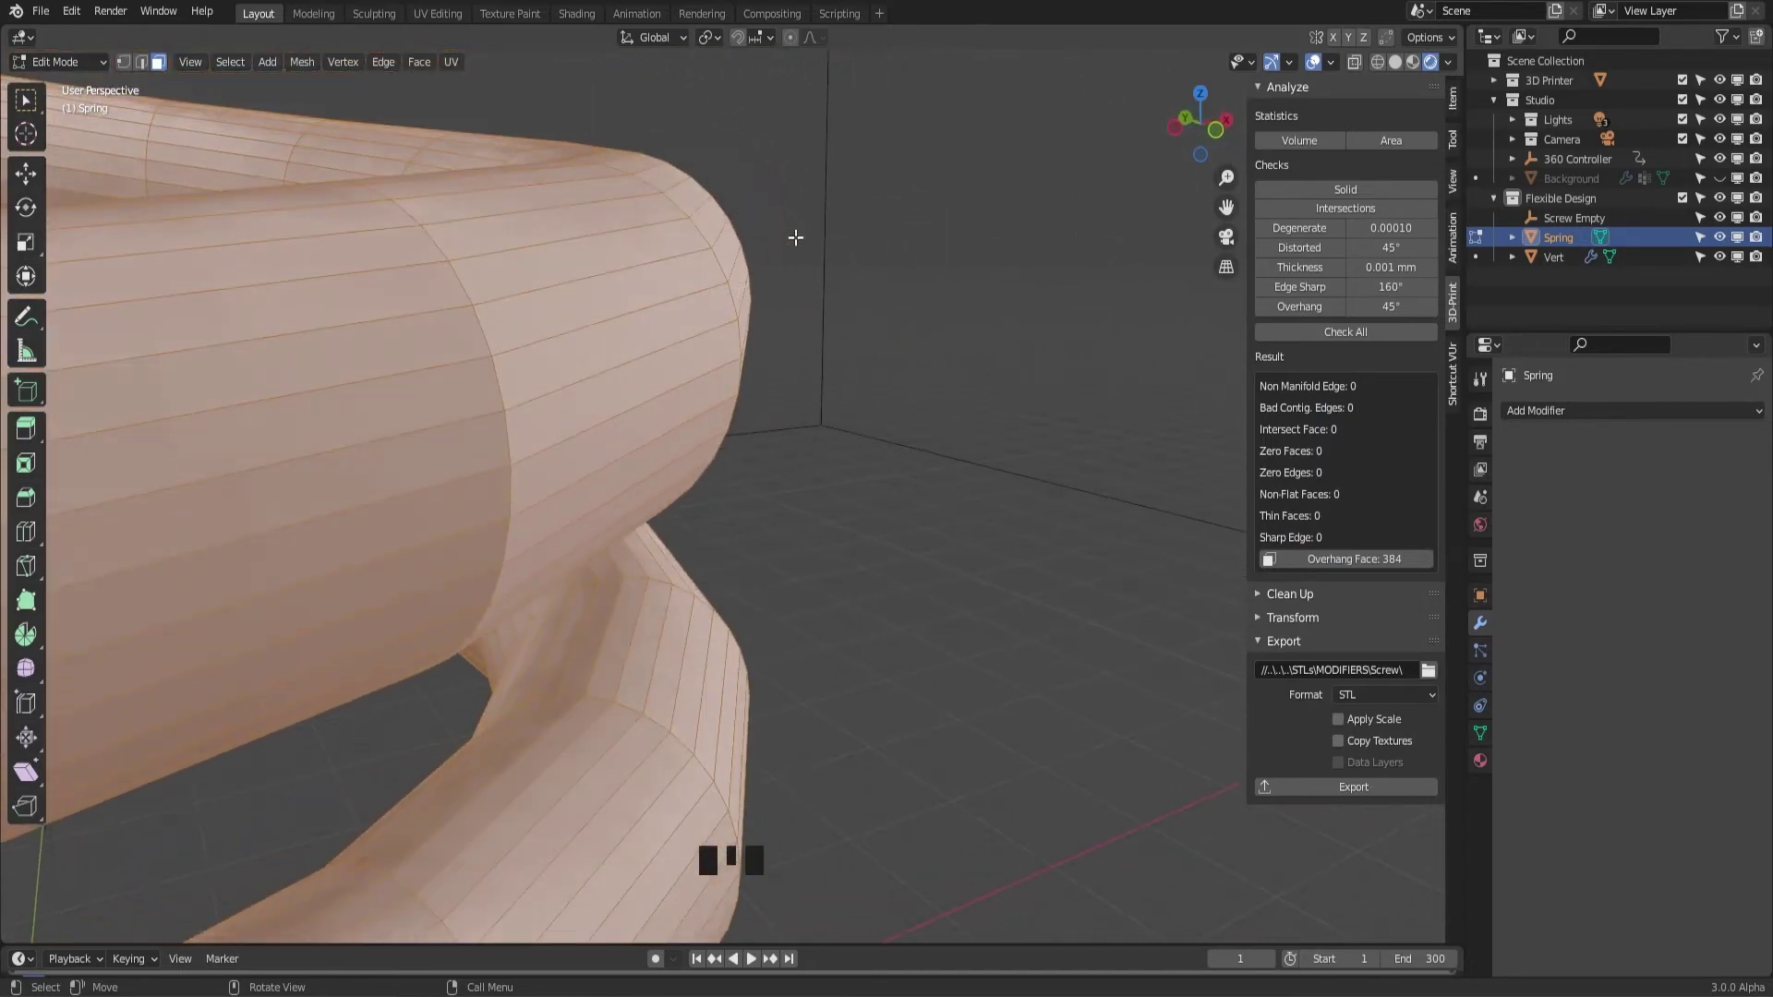
{"action": "scroll", "coordinate": [807, 396], "scroll_direction": "up", "scroll_amount": 2}
{"action": "middle_click_drag", "start_coordinate": [807, 396], "coordinate": [874, 555]}
{"action": "scroll", "coordinate": [831, 360], "scroll_direction": "up", "scroll_amount": 5}
{"action": "scroll", "coordinate": [862, 428], "scroll_direction": "down", "scroll_amount": 4}
{"action": "scroll", "coordinate": [788, 454], "scroll_direction": "up", "scroll_amount": 4}
{"action": "scroll", "coordinate": [861, 545], "scroll_direction": "down", "scroll_amount": 3}
{"action": "scroll", "coordinate": [857, 556], "scroll_direction": "down", "scroll_amount": 3}
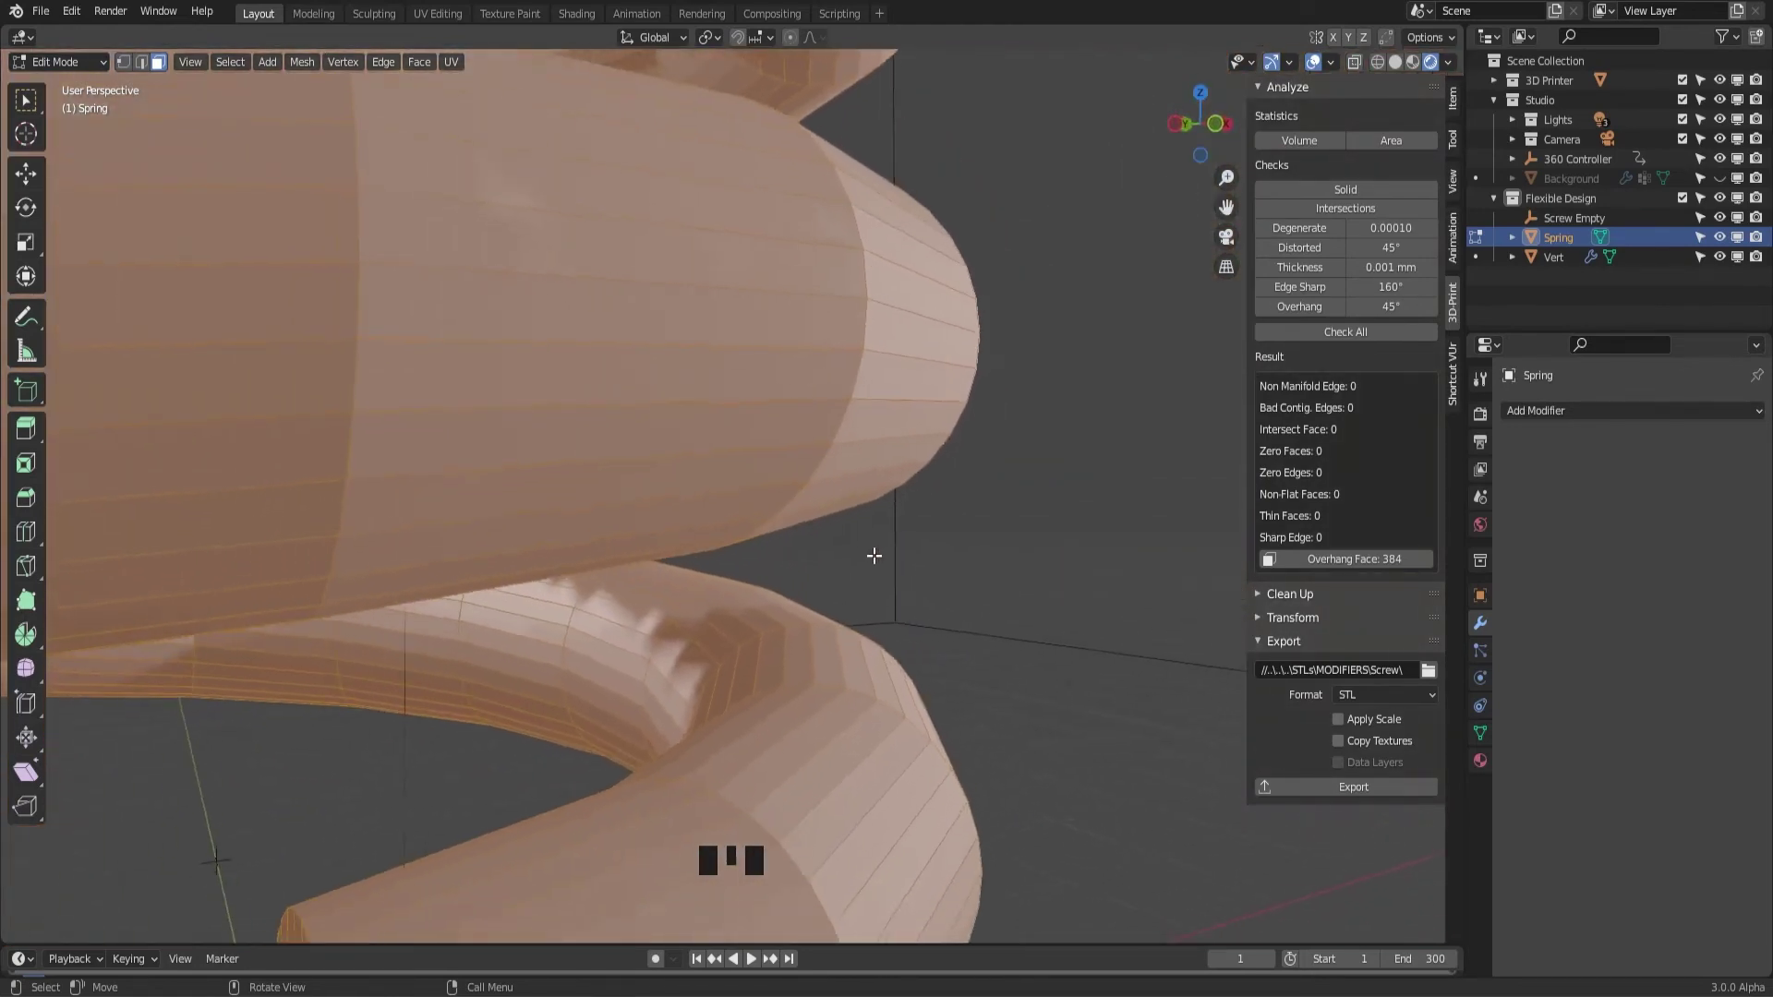
{"action": "scroll", "coordinate": [868, 536], "scroll_direction": "down", "scroll_amount": 6}
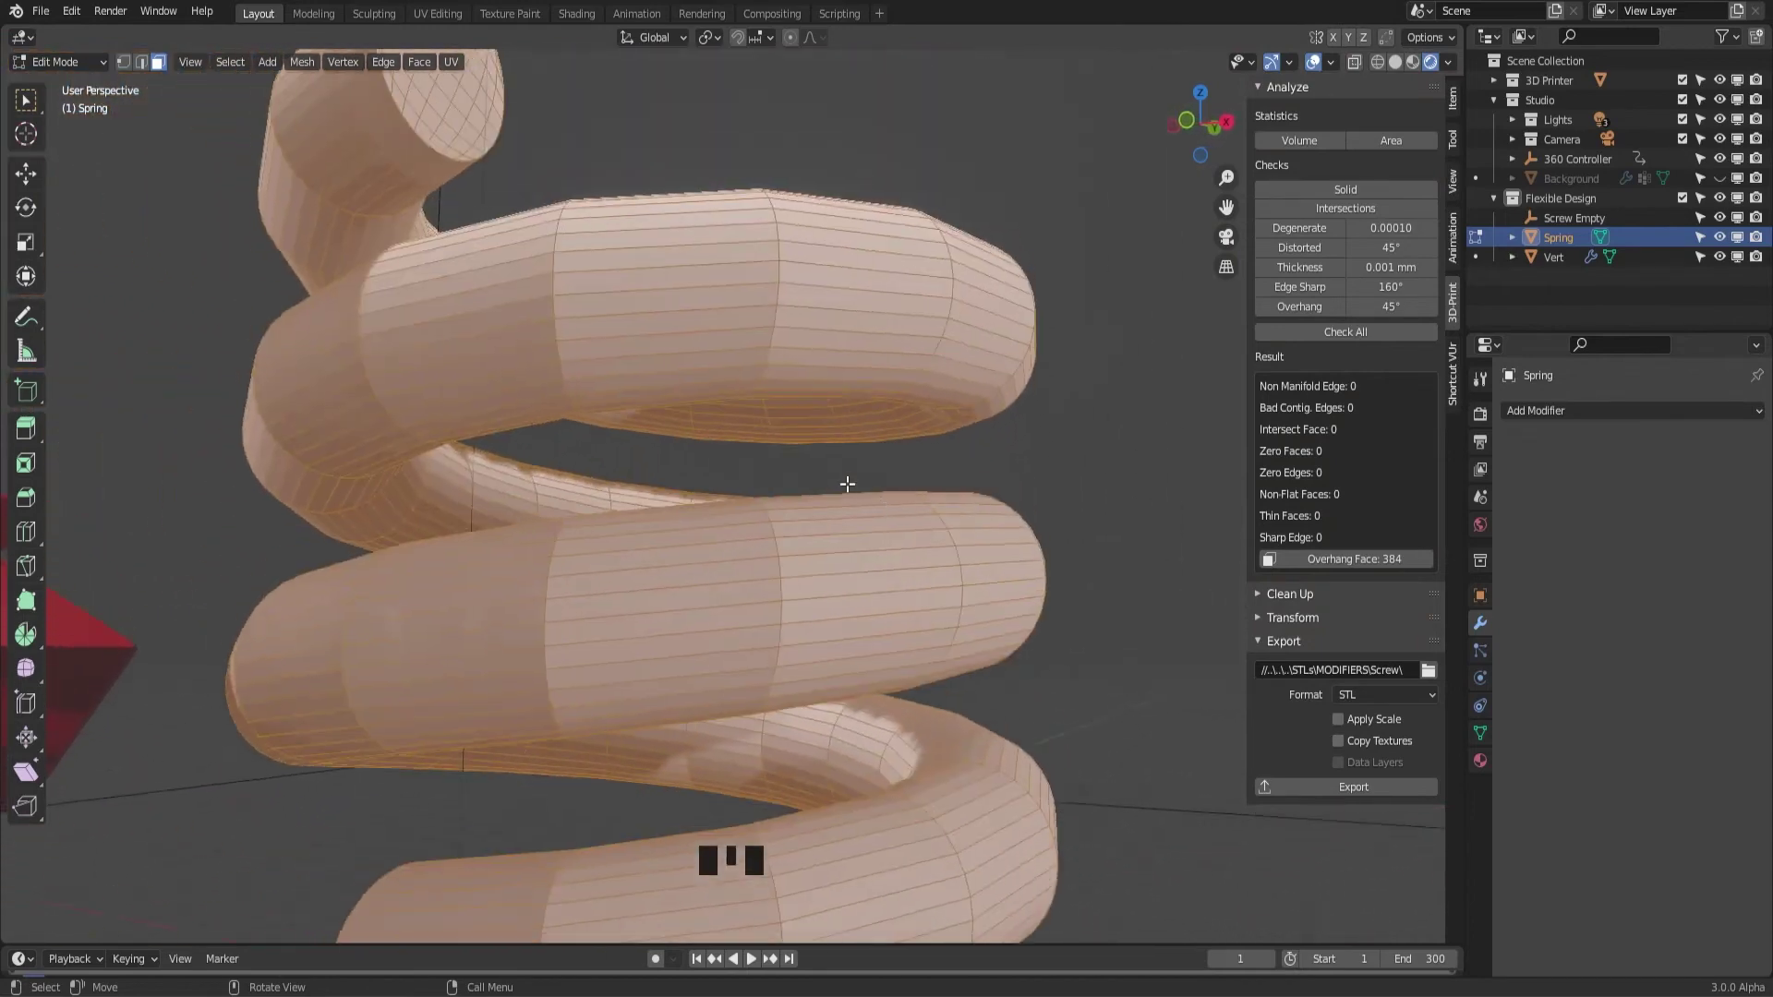
{"action": "scroll", "coordinate": [847, 484], "scroll_direction": "down", "scroll_amount": 1}
{"action": "middle_click_drag", "start_coordinate": [848, 484], "coordinate": [838, 517]}
Recalculate the normals of all selected Spring faces to the outside and check them around the coil
{"action": "key", "text": "shift+n"}
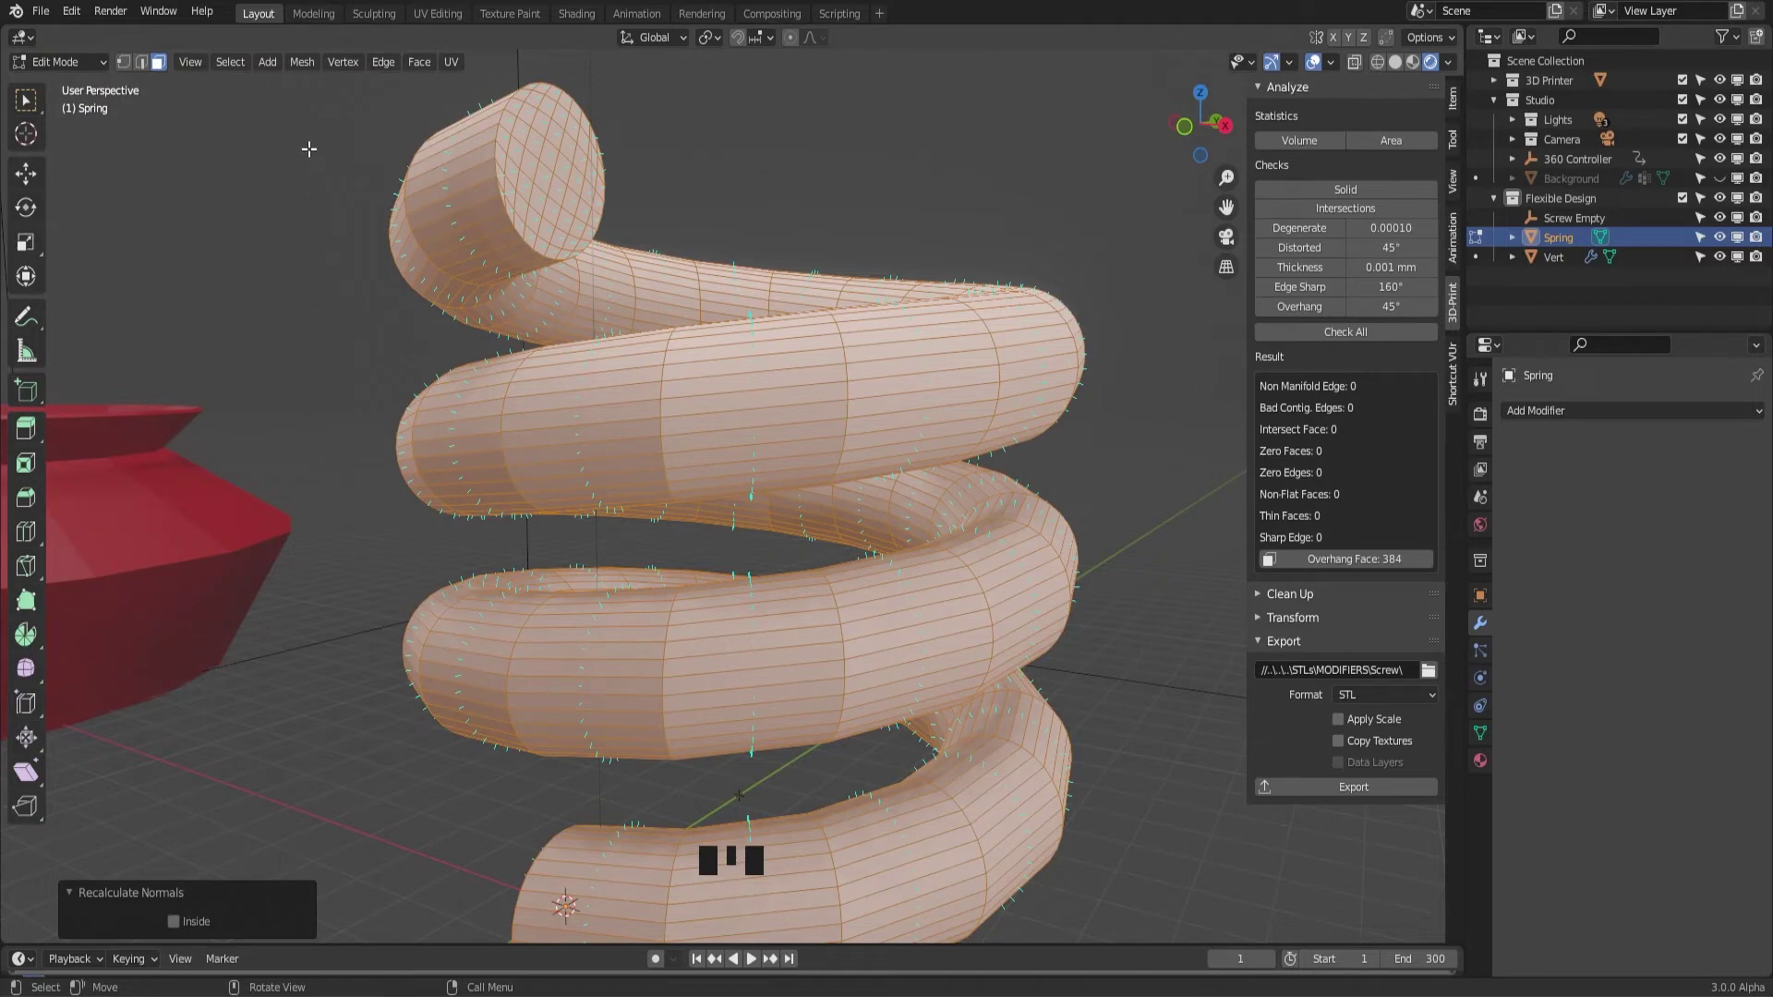
{"action": "left_click", "coordinate": [302, 62]}
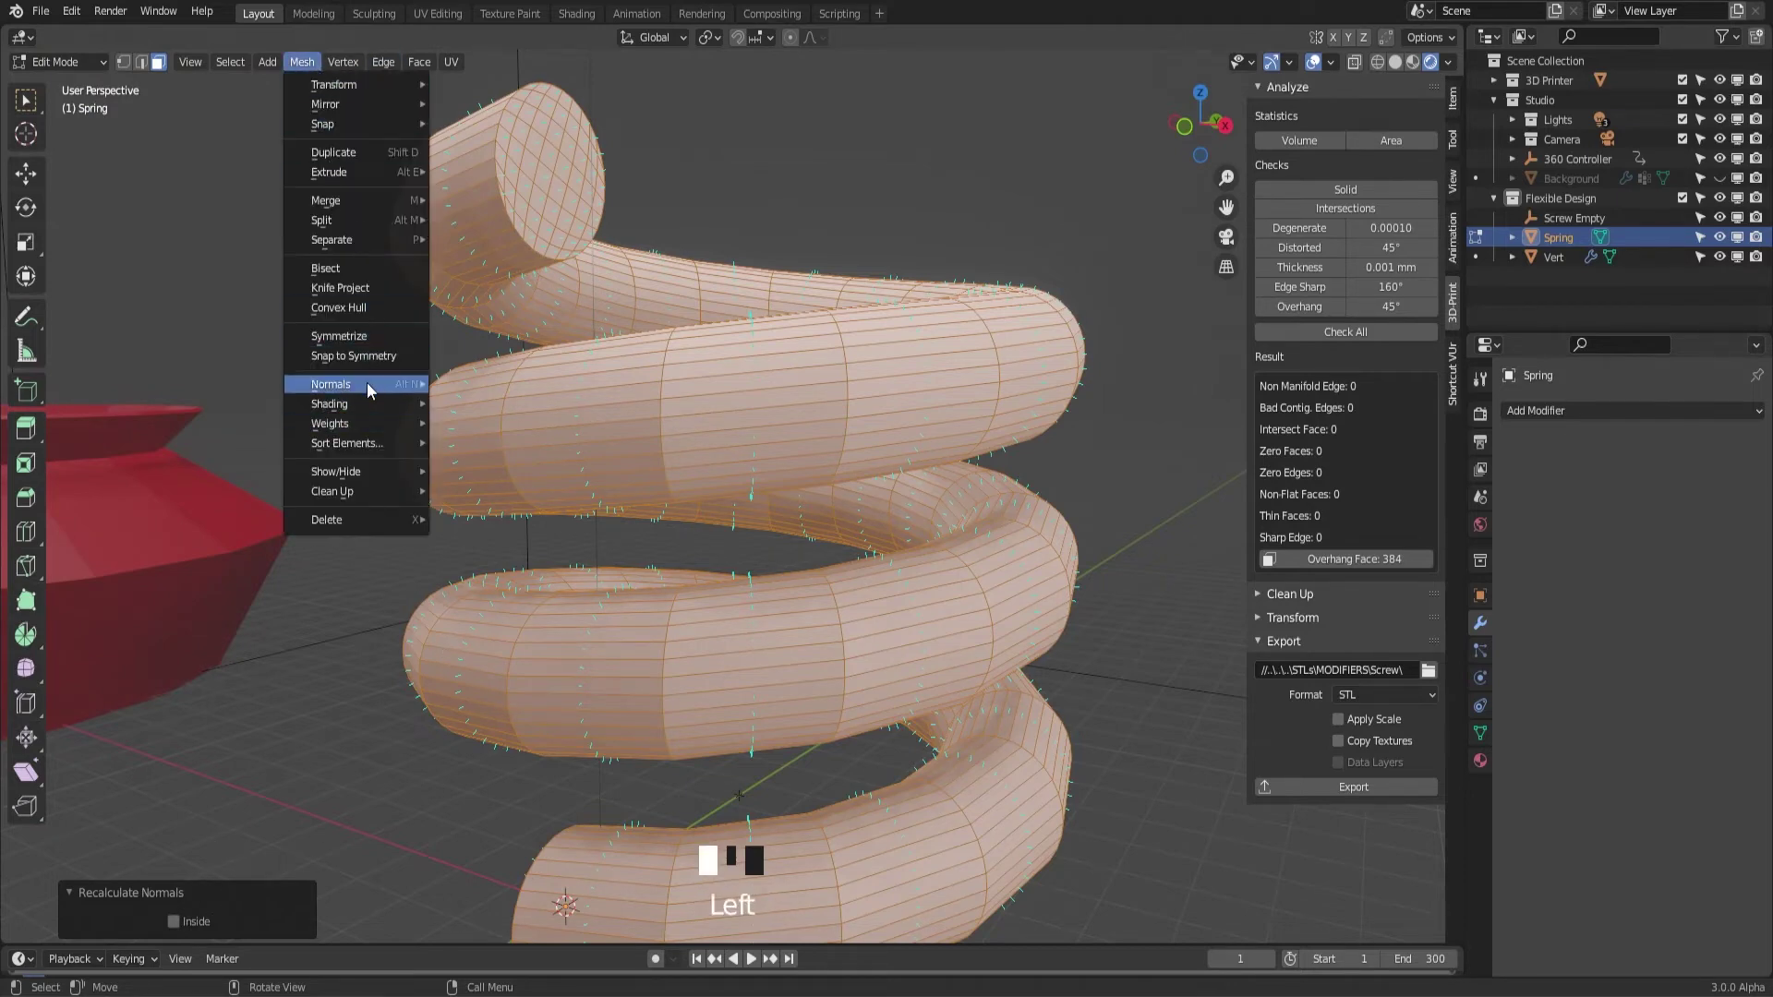
{"action": "mouse_move", "coordinate": [367, 386]}
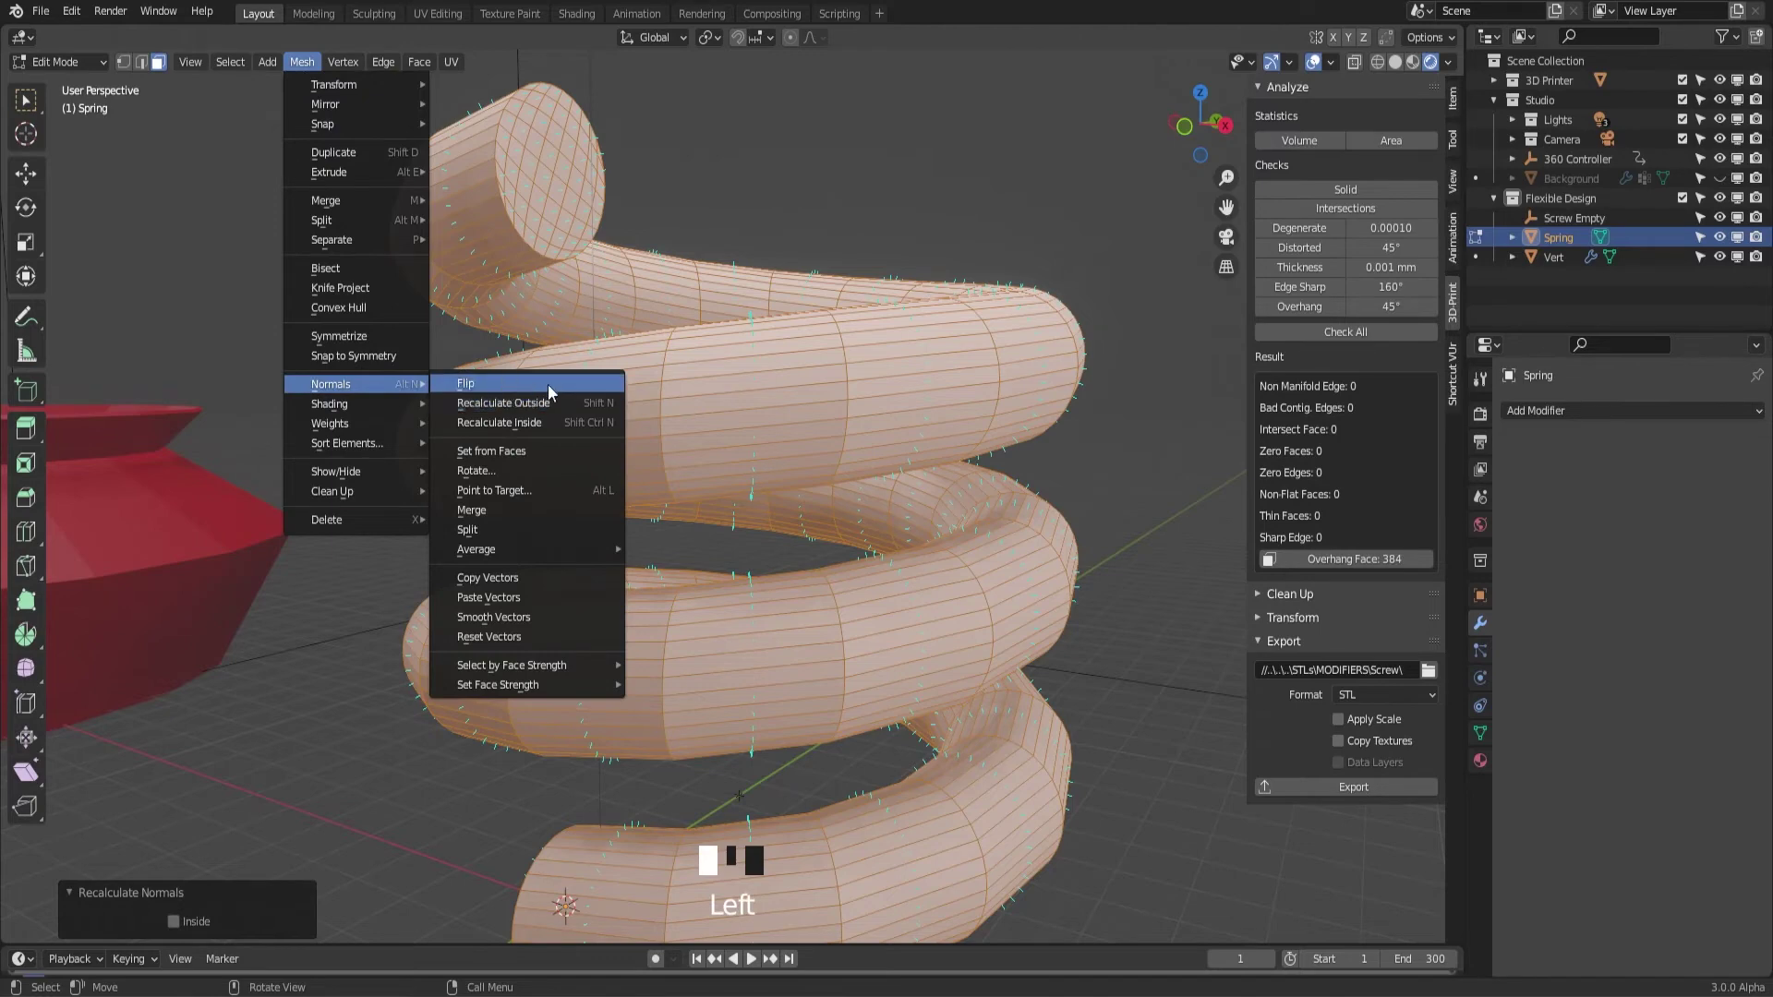
{"action": "left_click", "coordinate": [570, 403]}
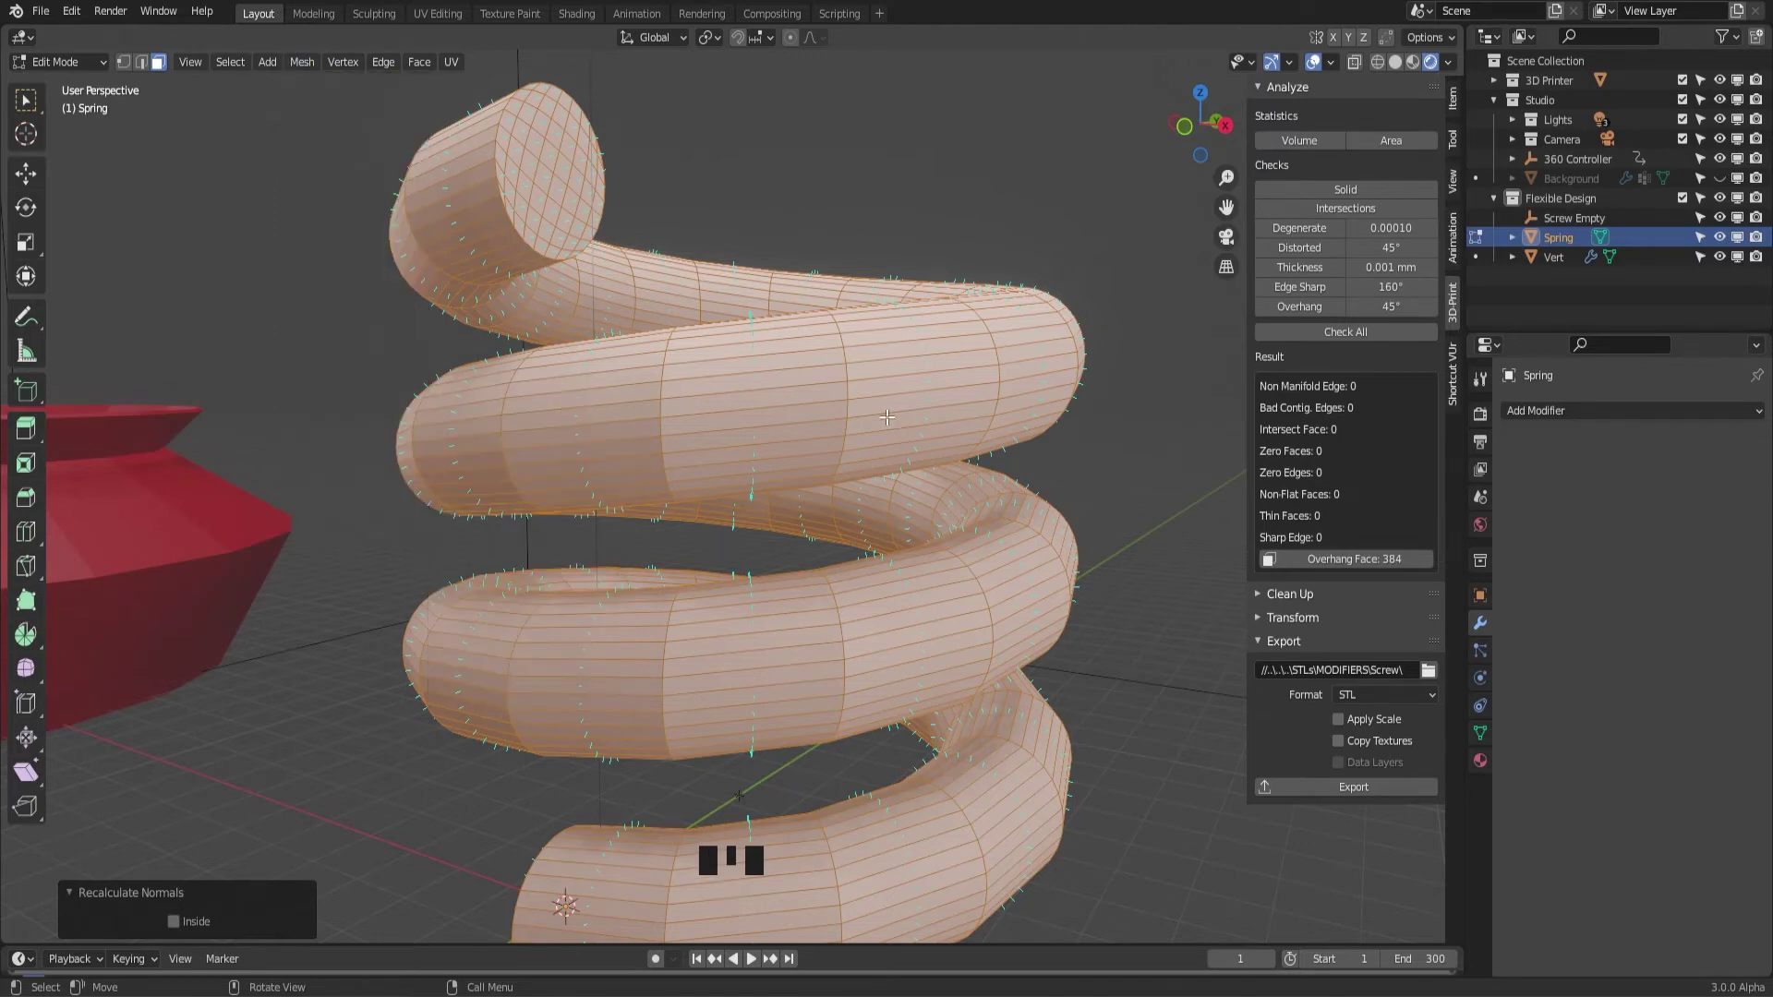
{"action": "middle_click_drag", "start_coordinate": [887, 418], "coordinate": [1121, 354]}
{"action": "scroll", "coordinate": [1017, 265], "scroll_direction": "down", "scroll_amount": 10}
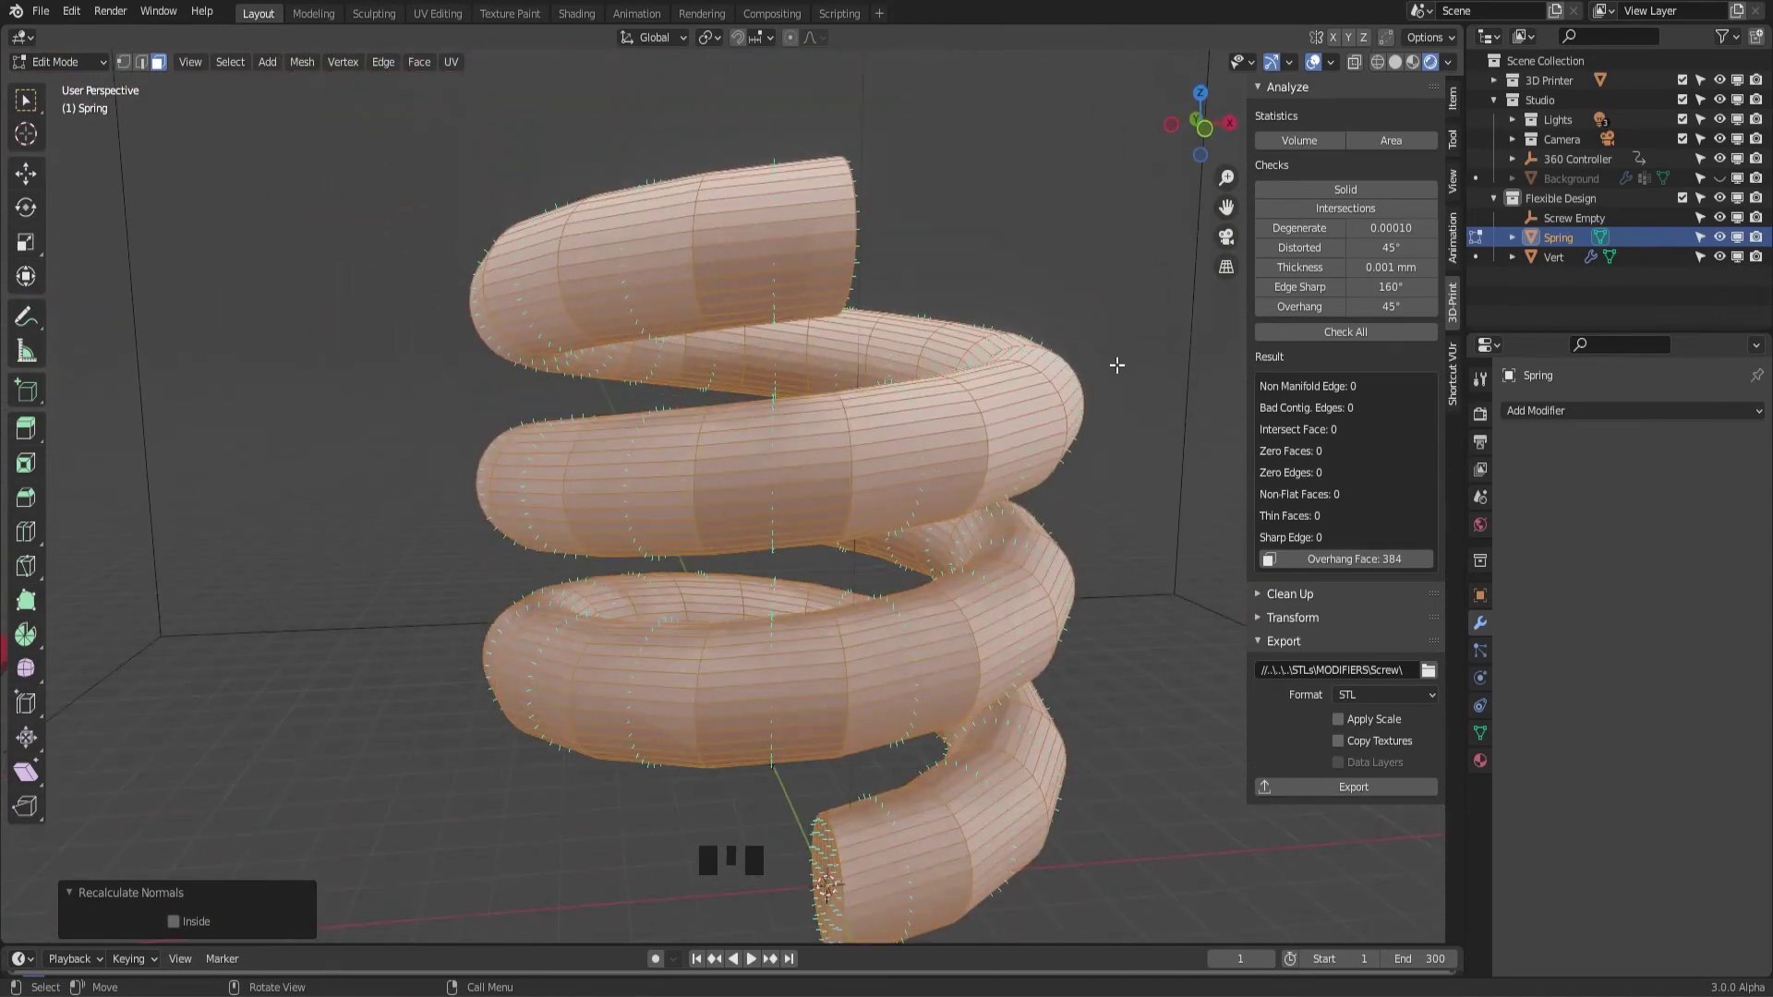
Return to object mode, save the file and export the Spring as STL again
{"action": "key", "text": "Tab"}
{"action": "key", "text": "ctrl+s"}
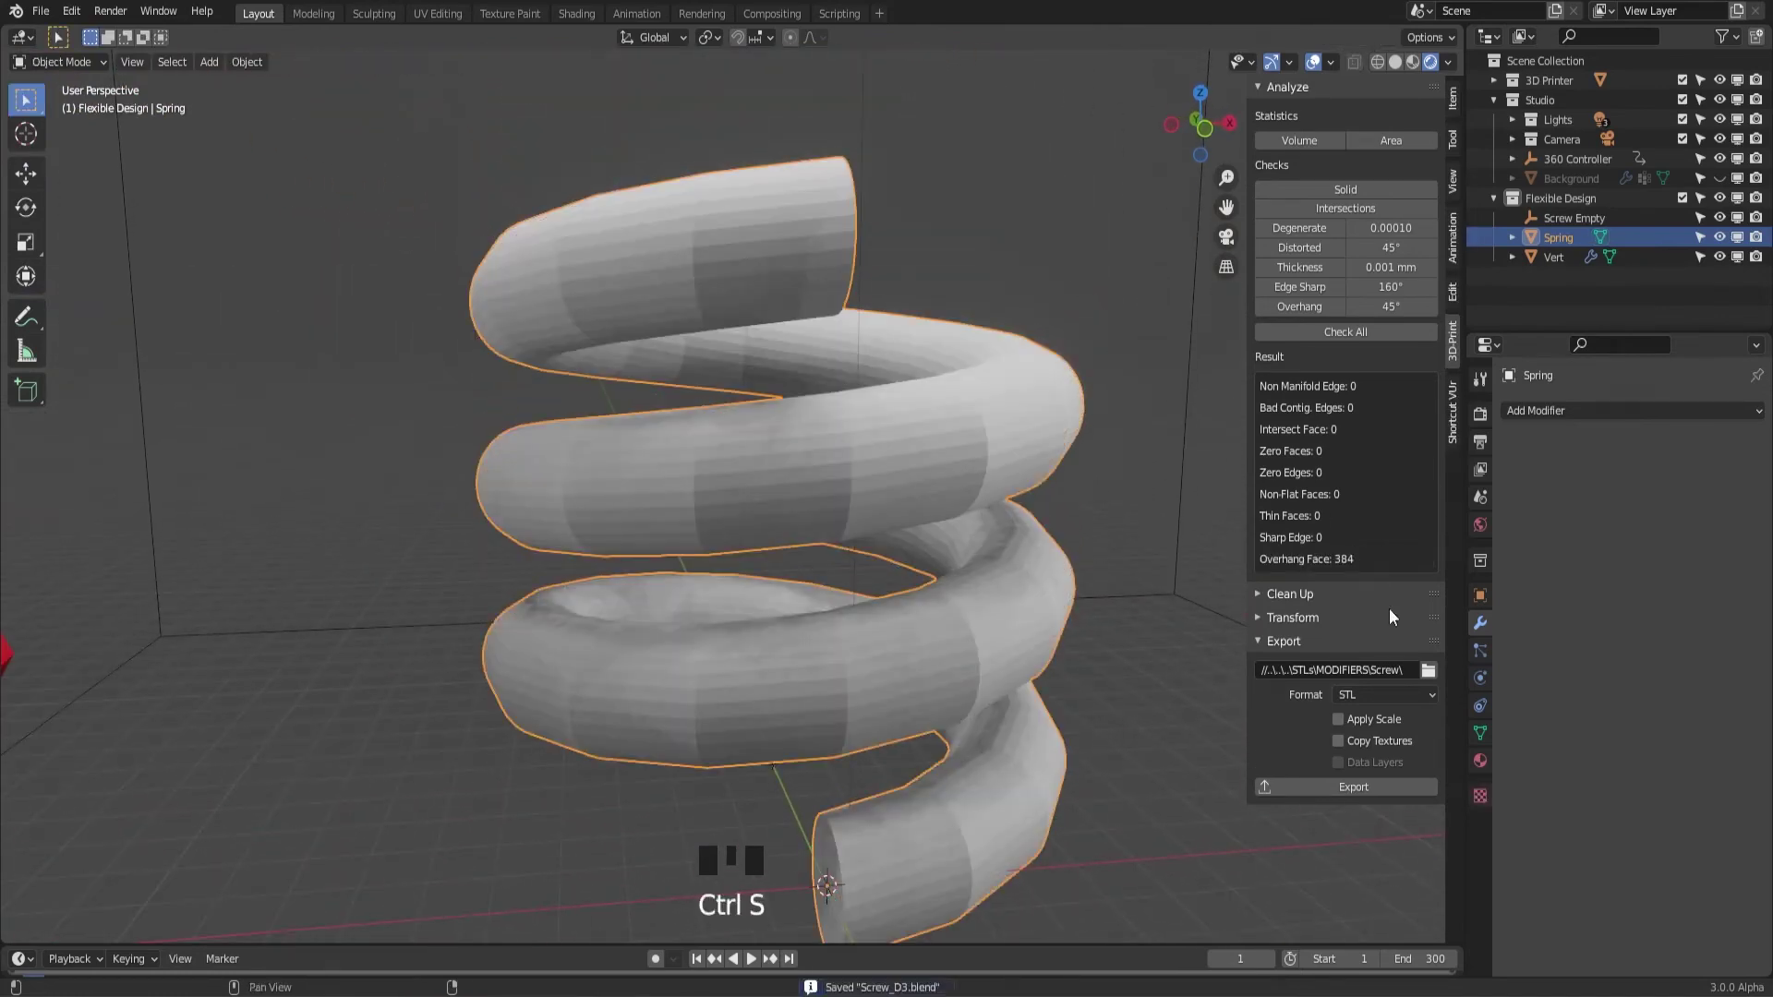
{"action": "left_click", "coordinate": [1358, 785]}
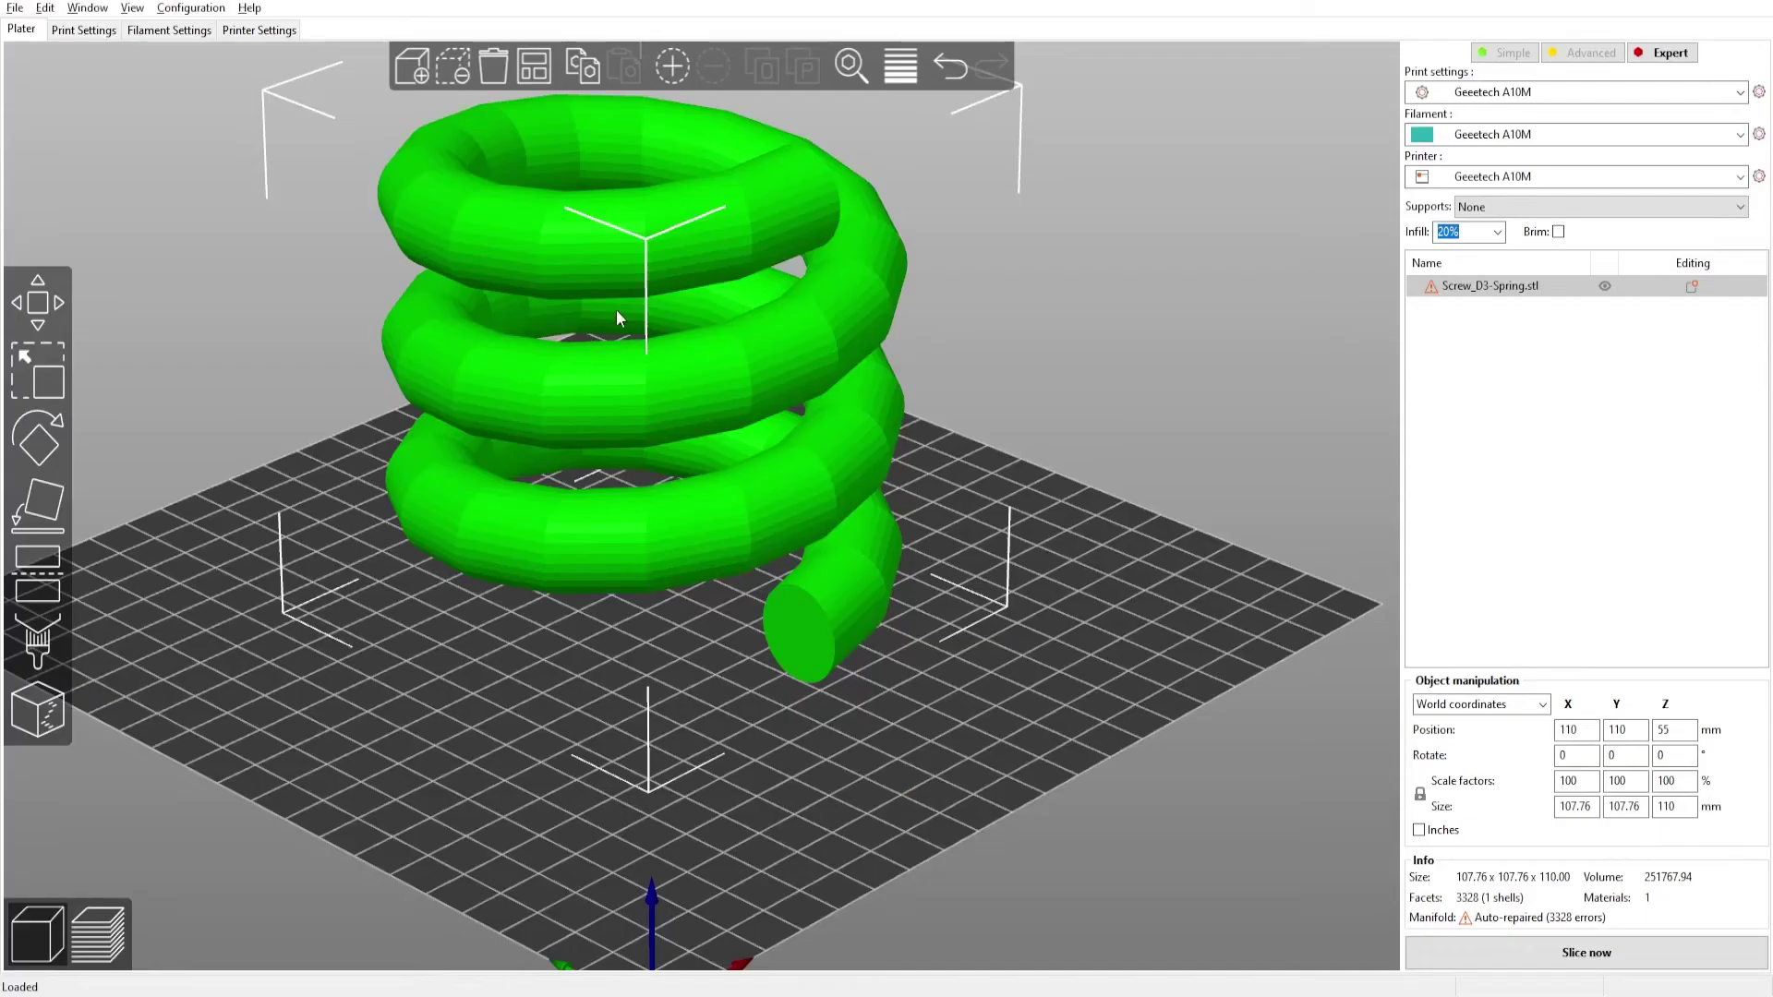
Switch to PrusaSlicer and replace the old spring on the plate with the re-exported Screw_D3-Spring.stl
{"action": "left_click_drag", "start_coordinate": [775, 394], "coordinate": [778, 391]}
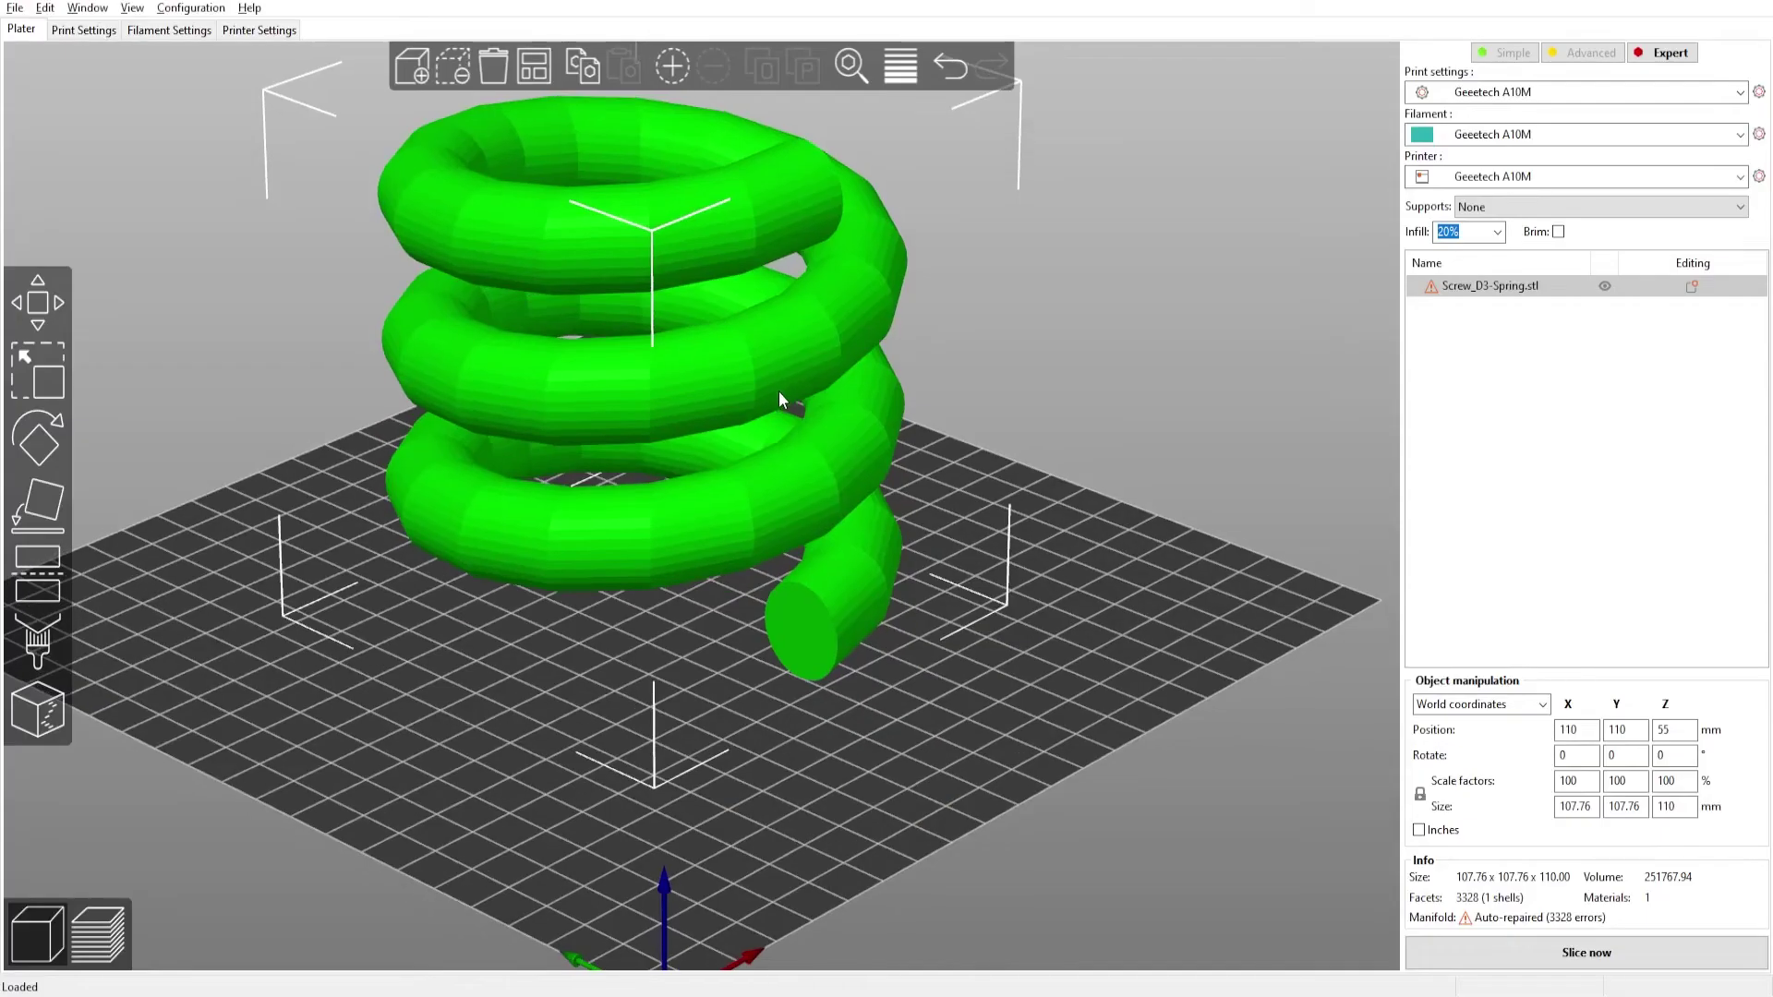
{"action": "key", "text": "Delete"}
{"action": "left_click", "coordinate": [418, 77]}
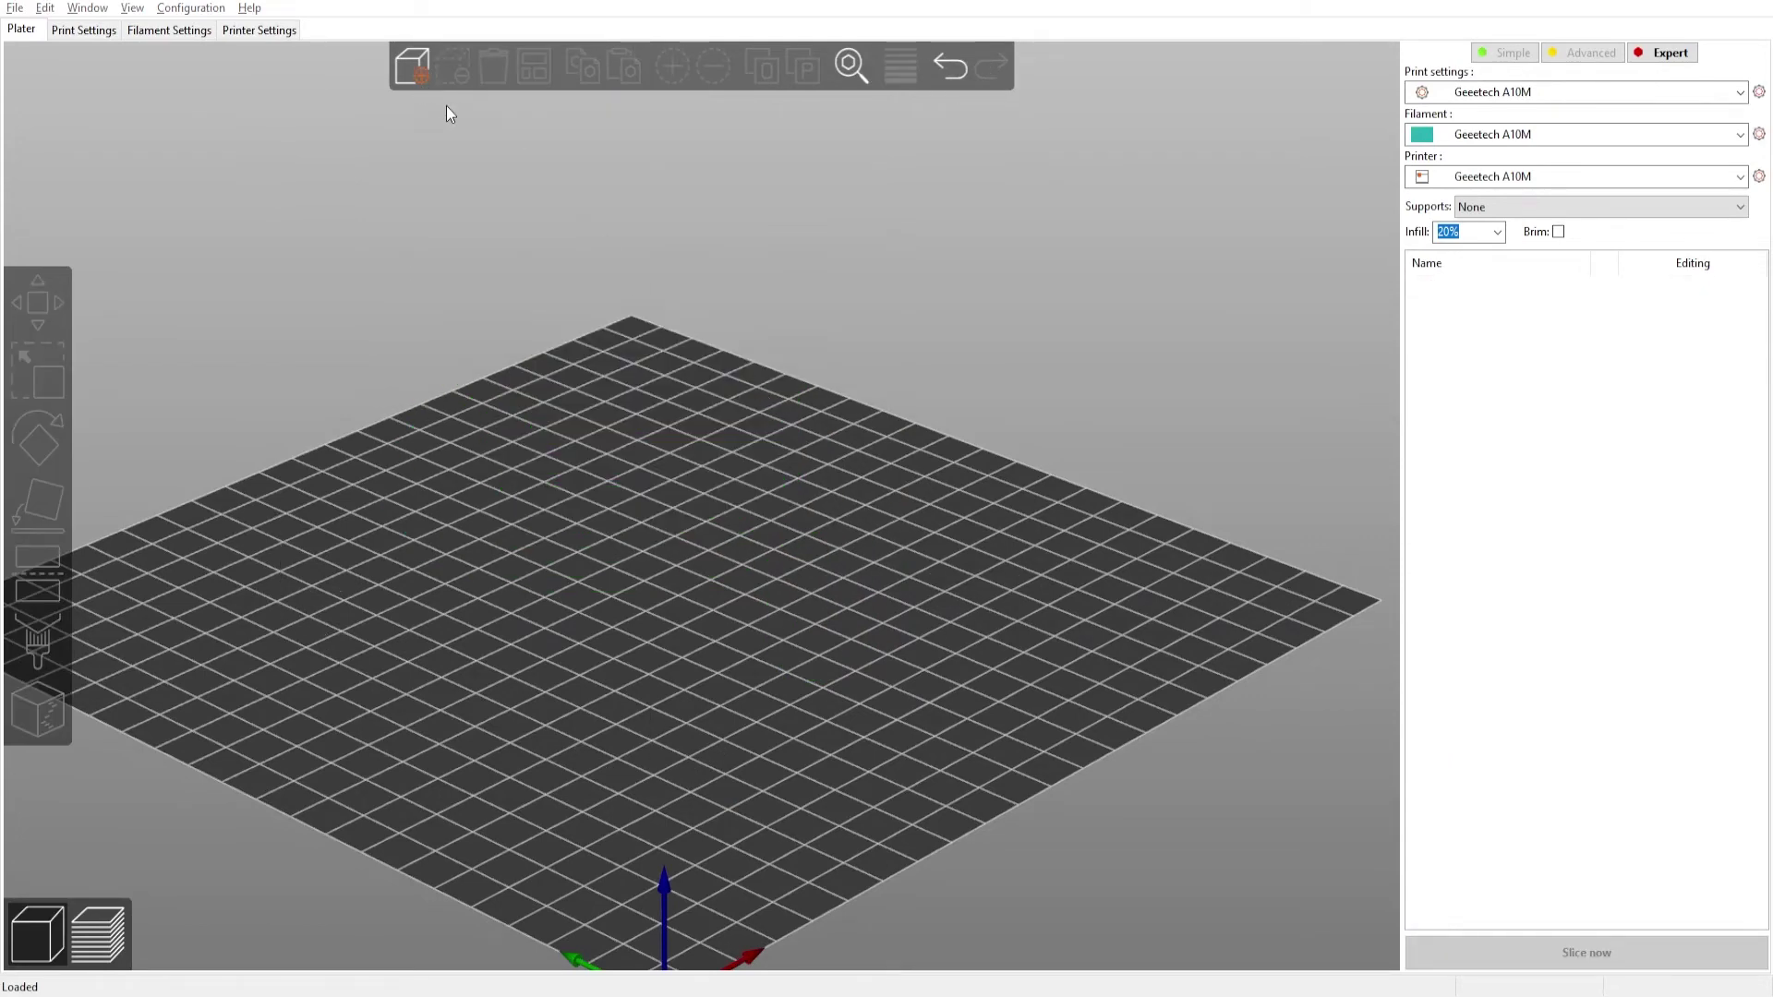
{"action": "double_click", "coordinate": [336, 164]}
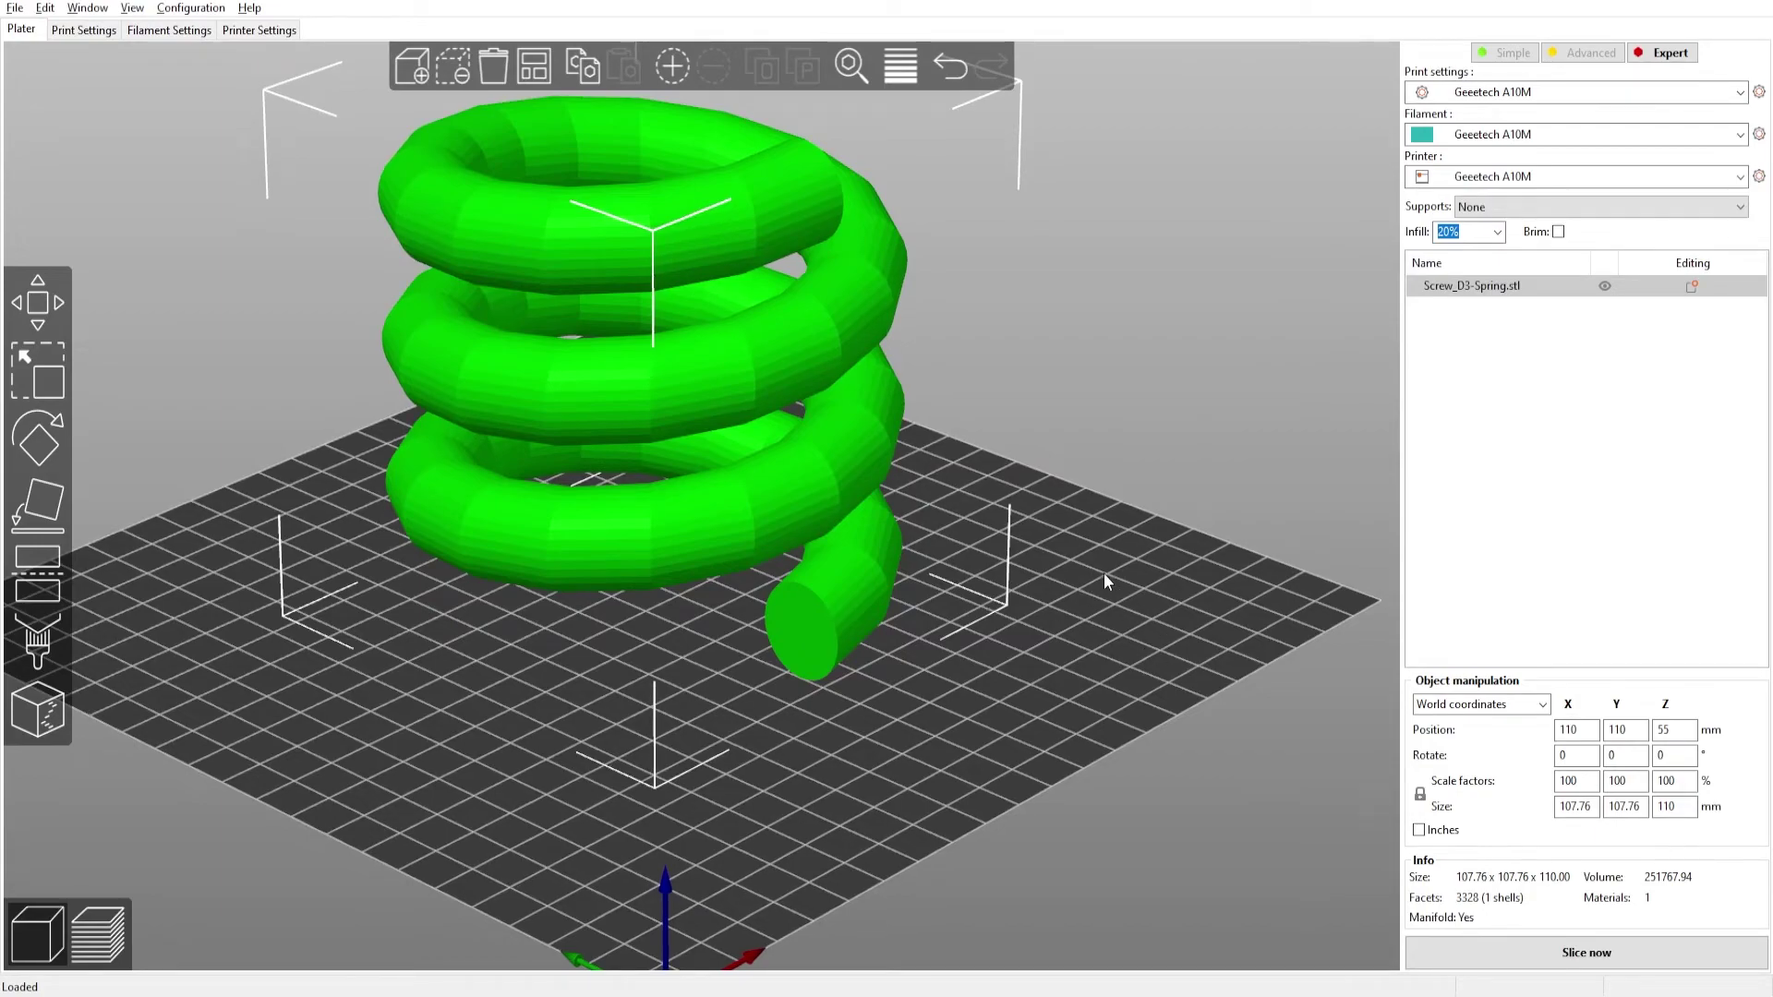
Slice the spring with 20% infill and no supports, and inspect its layer preview from above and below
{"action": "left_click_drag", "start_coordinate": [1104, 573], "coordinate": [1354, 875]}
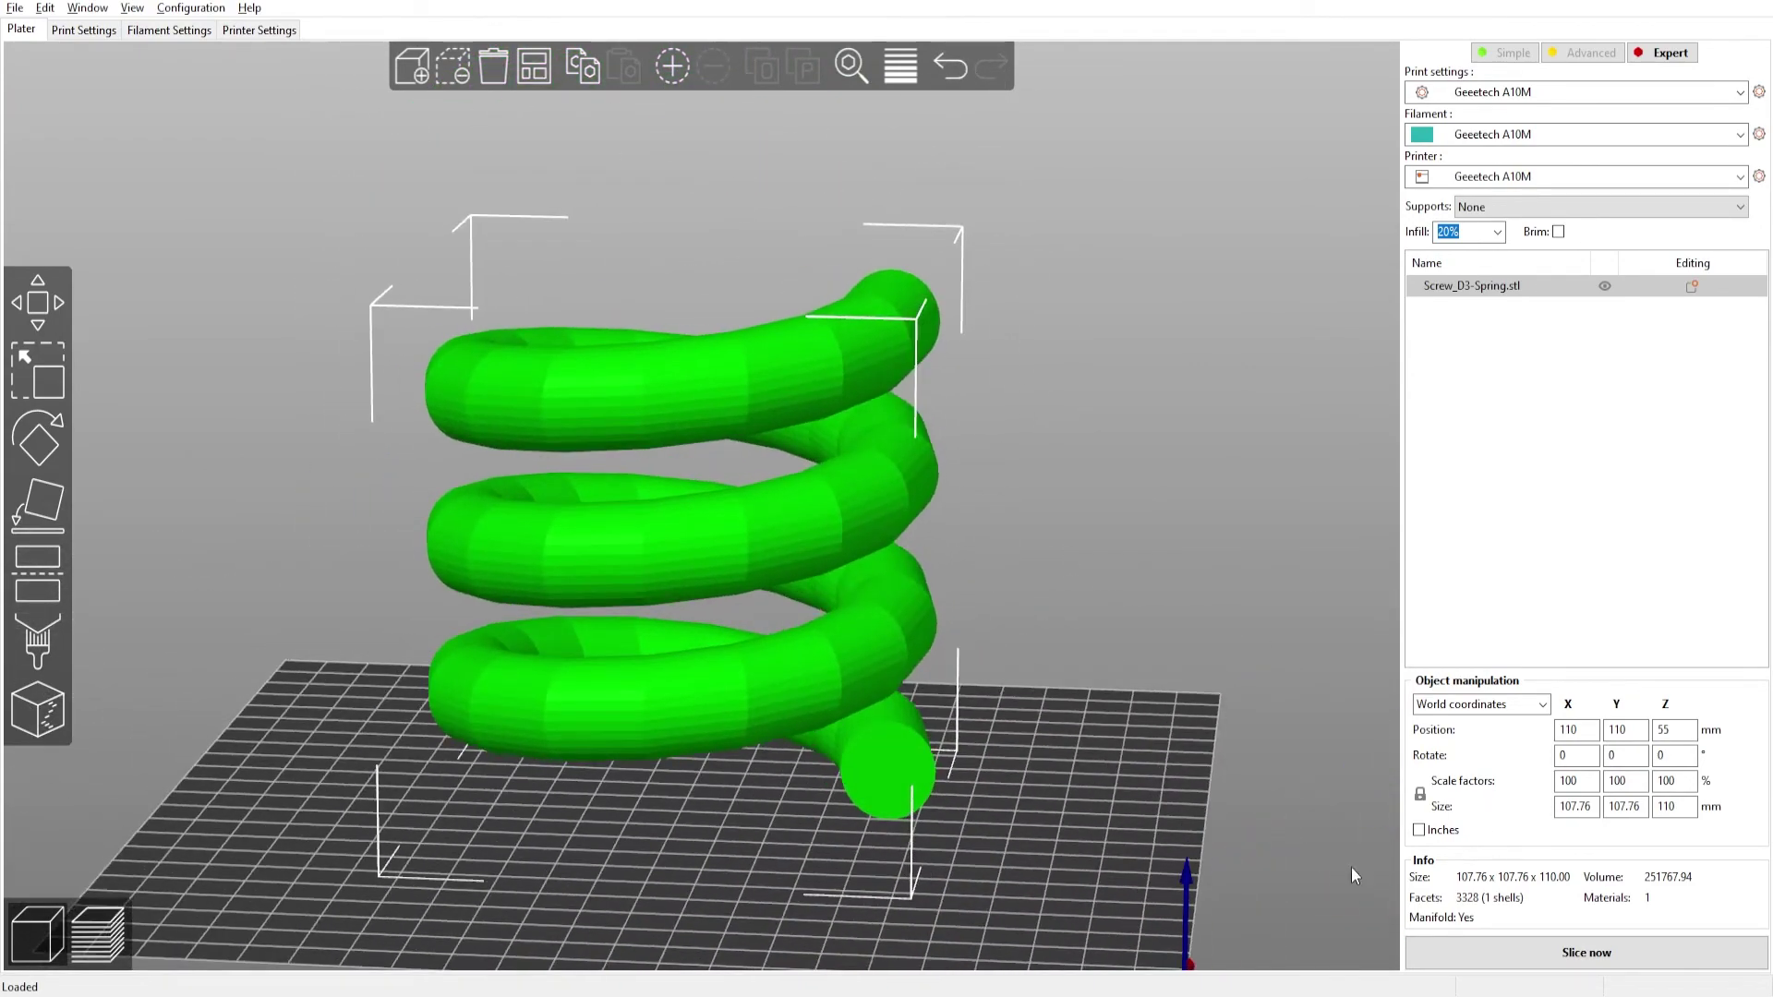
{"action": "left_click", "coordinate": [1538, 956]}
{"action": "left_click_drag", "start_coordinate": [1006, 619], "coordinate": [823, 750]}
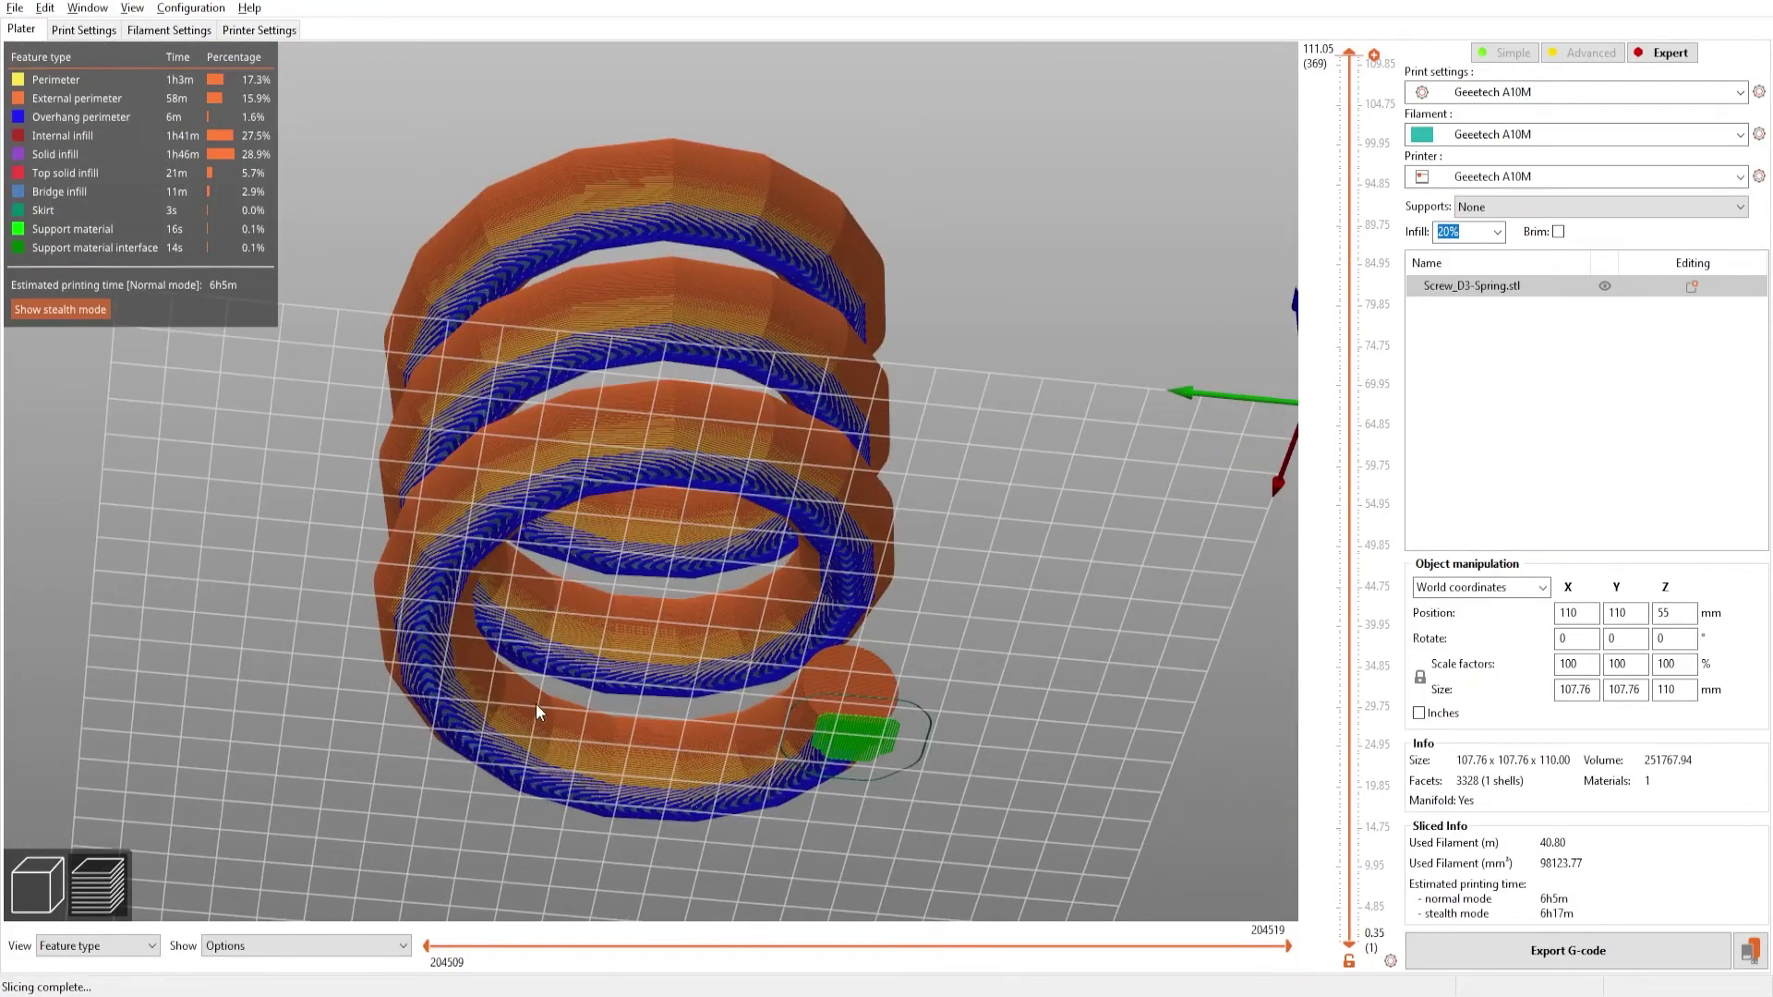
{"action": "left_click_drag", "start_coordinate": [950, 637], "coordinate": [928, 702]}
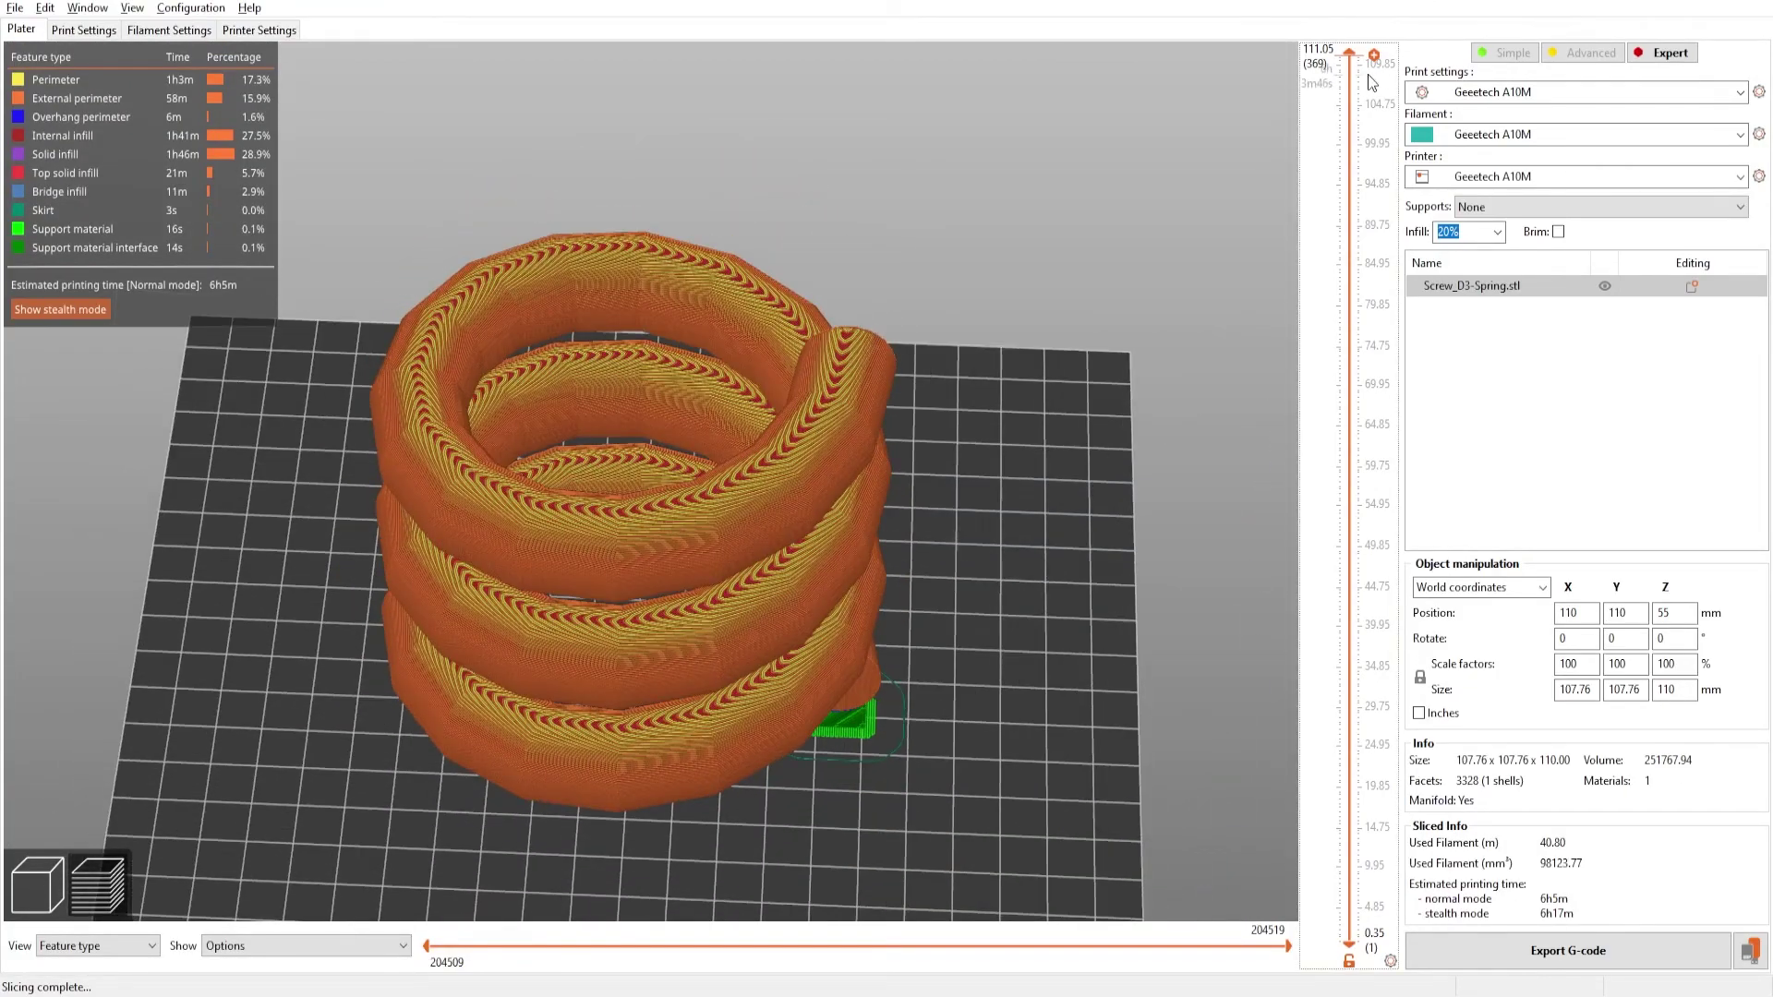
{"action": "left_click_drag", "start_coordinate": [1358, 63], "coordinate": [830, 30]}
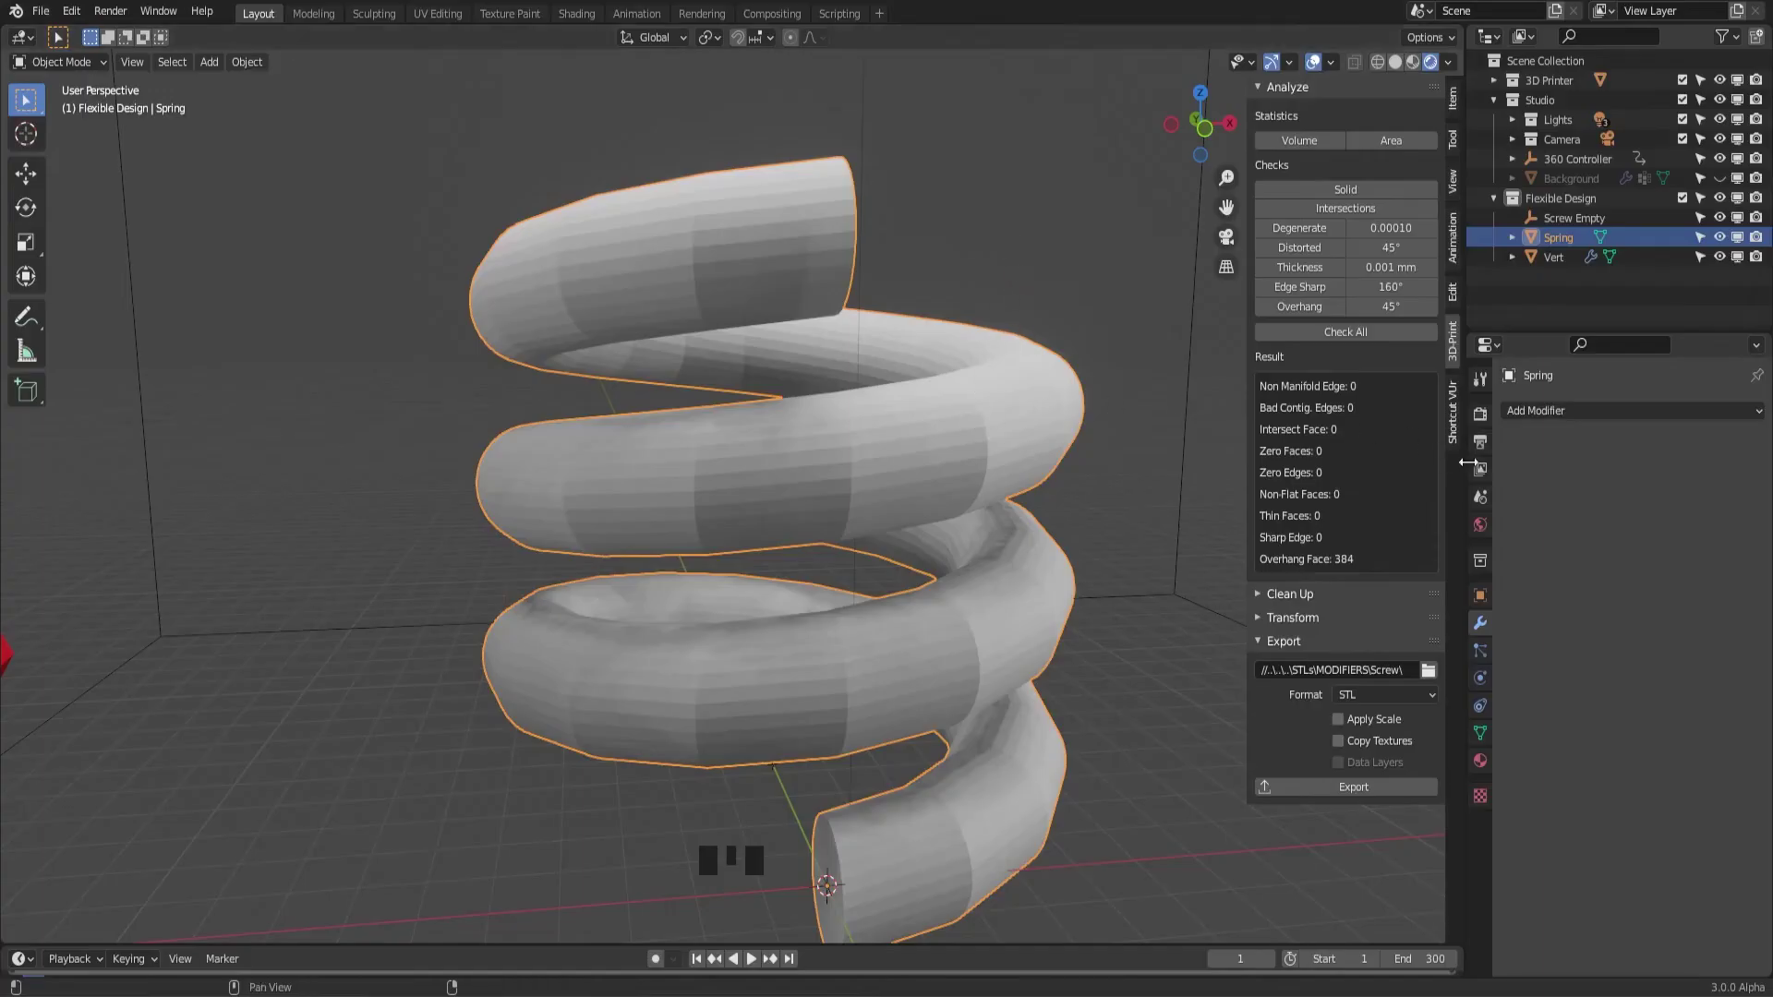
Switch back to Blender, save the file and assign the existing Material to the Spring with a blue base color
{"action": "middle_click_drag", "start_coordinate": [1062, 535], "coordinate": [1166, 601]}
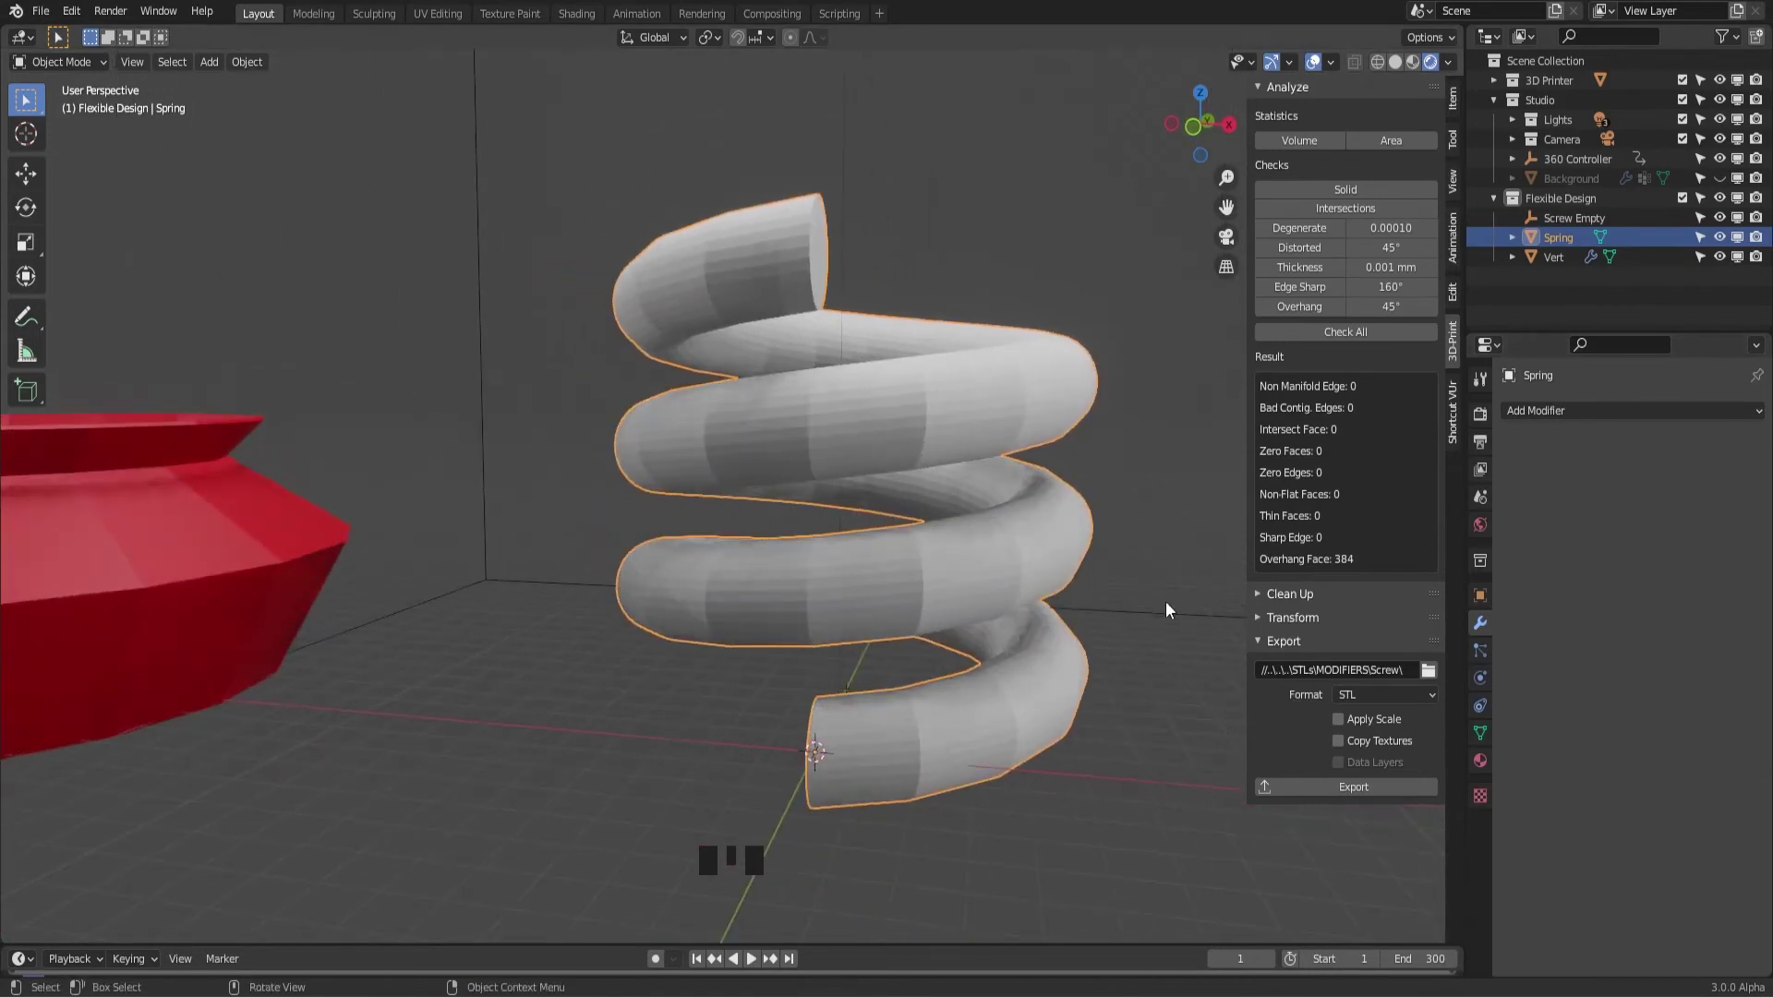
{"action": "key", "text": "ctrl+s"}
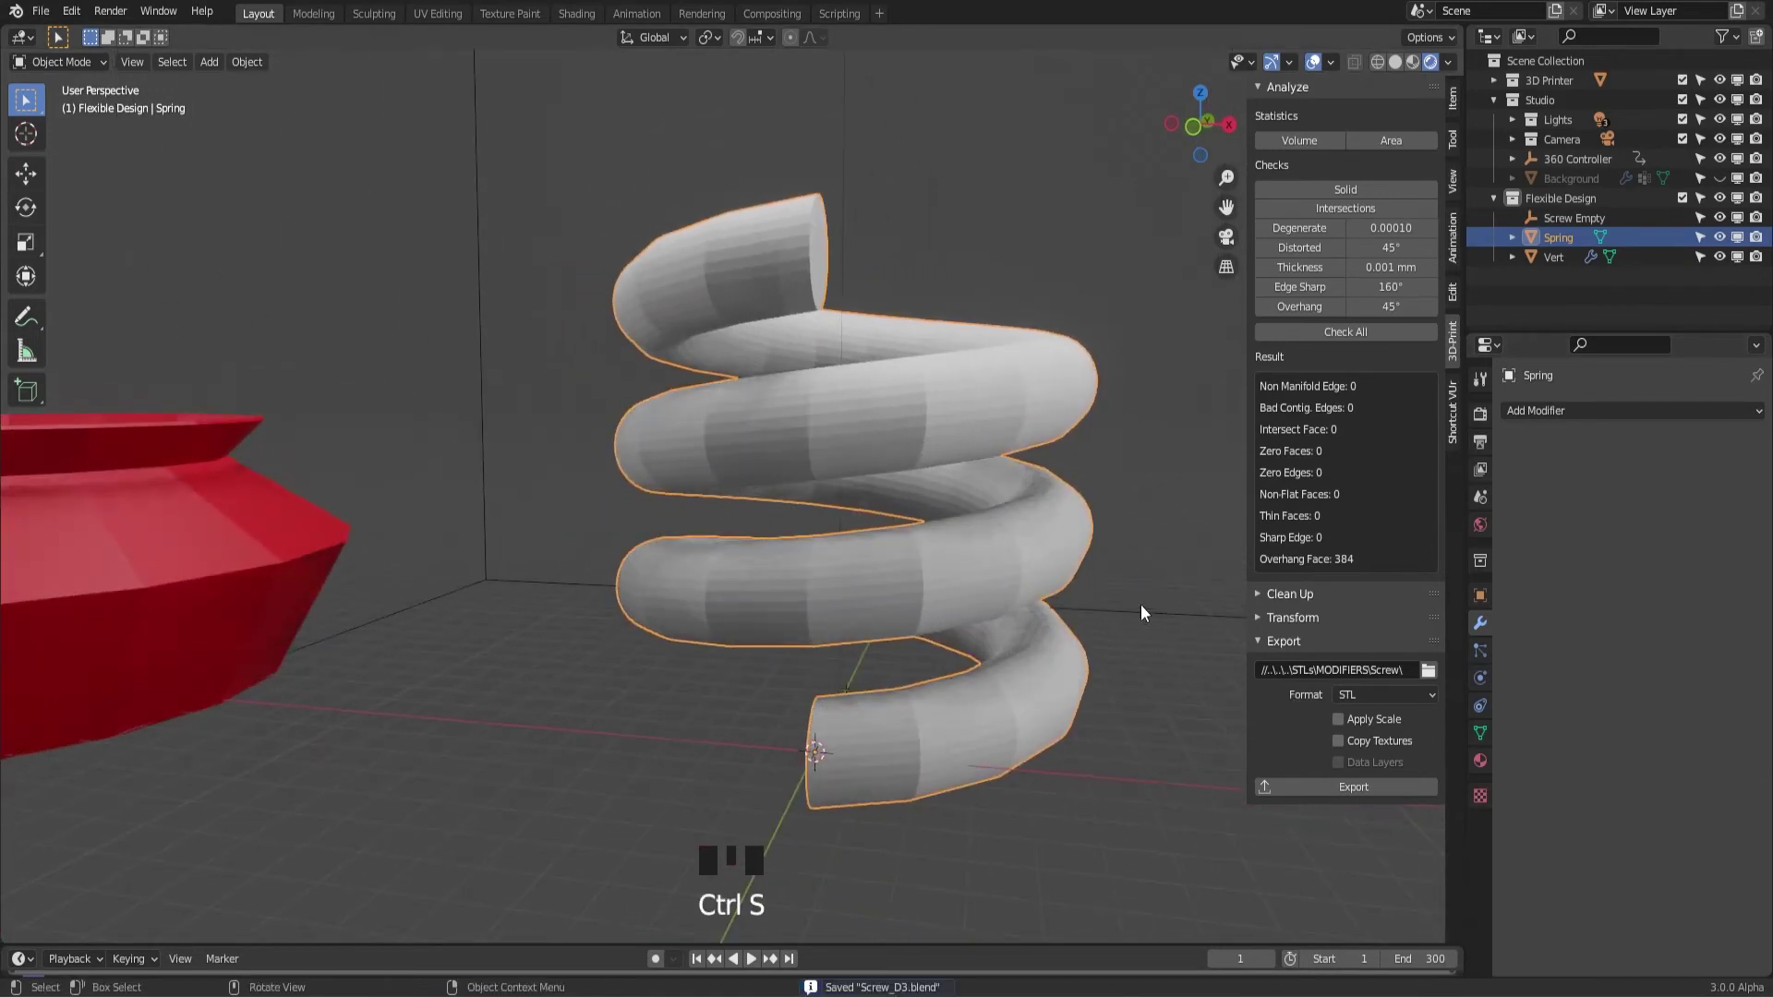
{"action": "left_click", "coordinate": [1480, 762]}
{"action": "left_click", "coordinate": [1512, 494]}
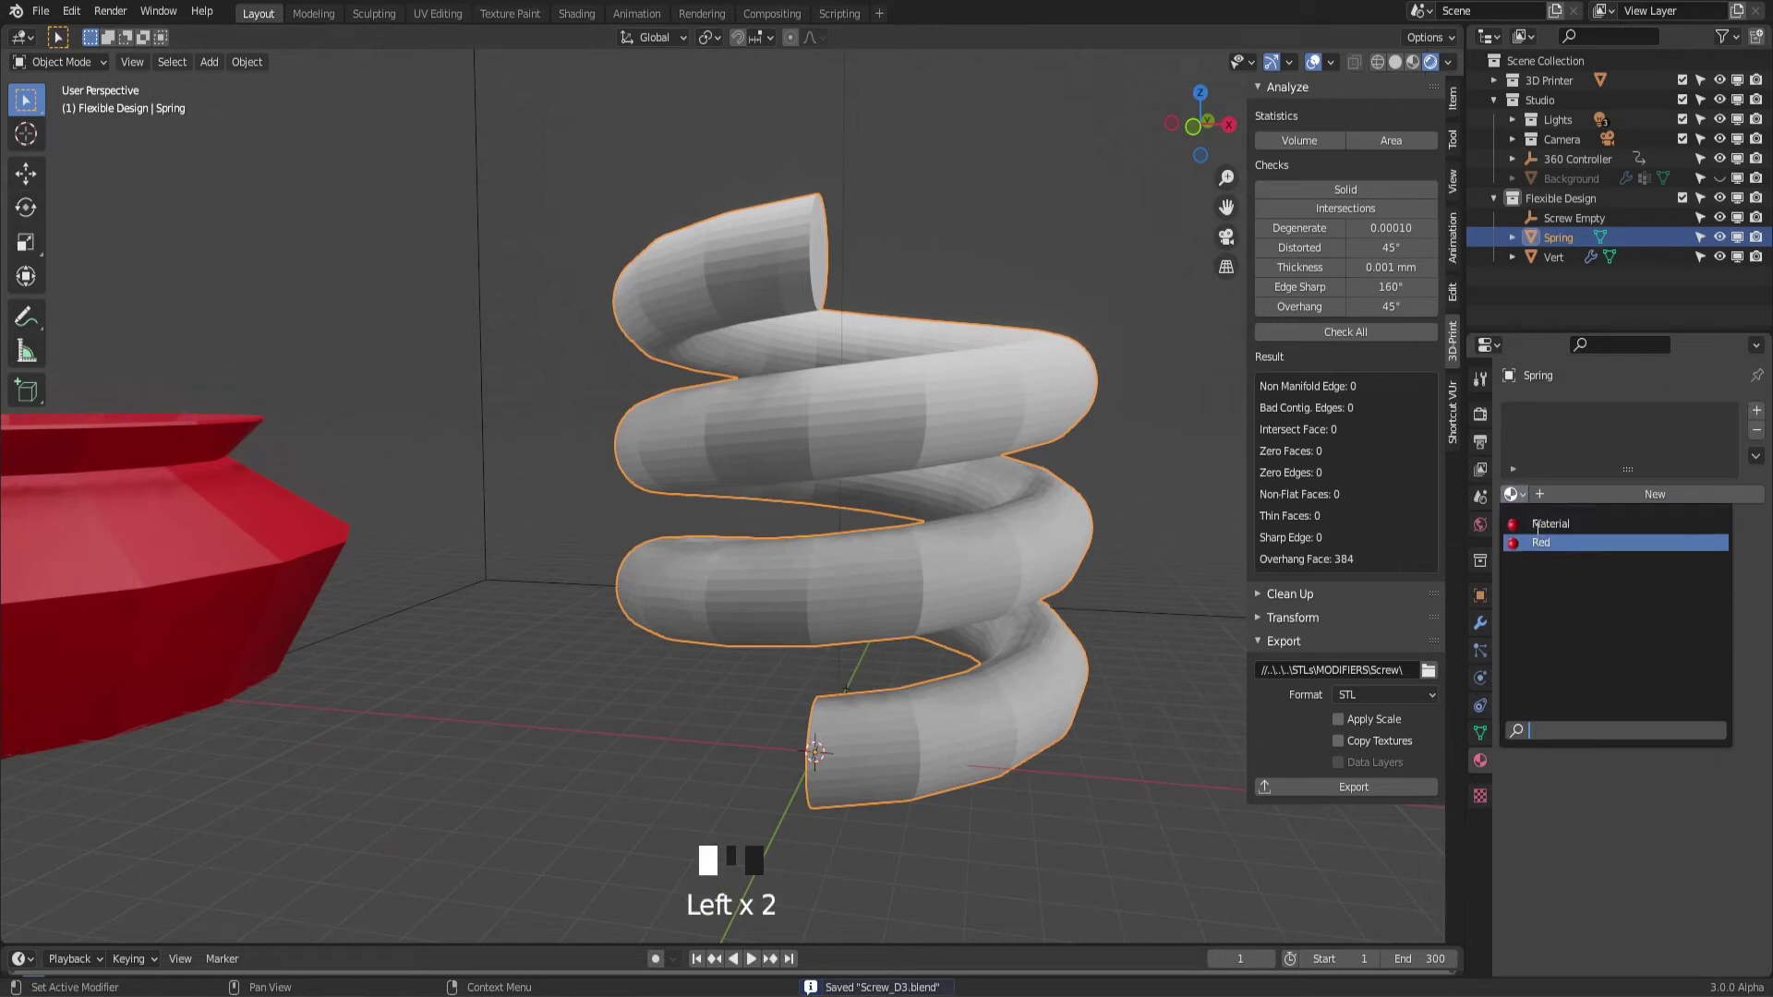
{"action": "left_click", "coordinate": [1538, 523]}
{"action": "left_click", "coordinate": [1665, 696]}
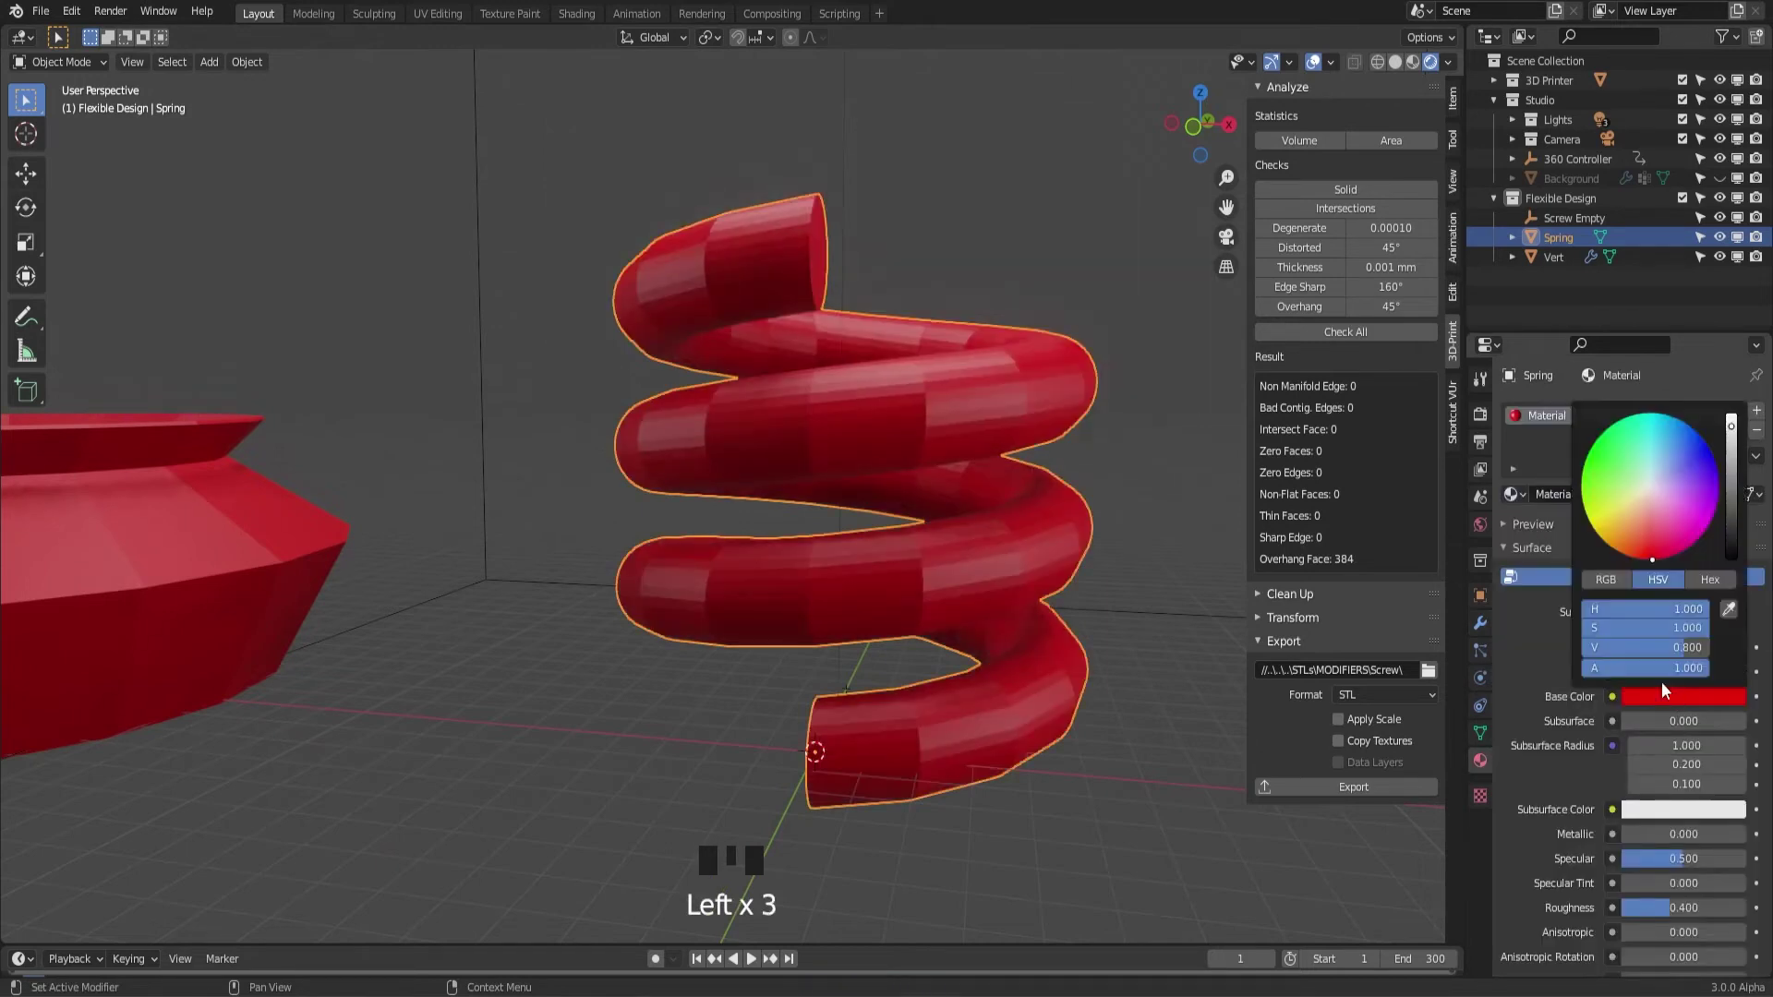
{"action": "left_click_drag", "start_coordinate": [1657, 501], "coordinate": [1699, 448]}
Move the Spring 158.65 mm along the global X axis, away from the center of the scene
{"action": "middle_click_drag", "start_coordinate": [899, 510], "coordinate": [1060, 633]}
{"action": "key", "text": "g"}
{"action": "key", "text": "x"}
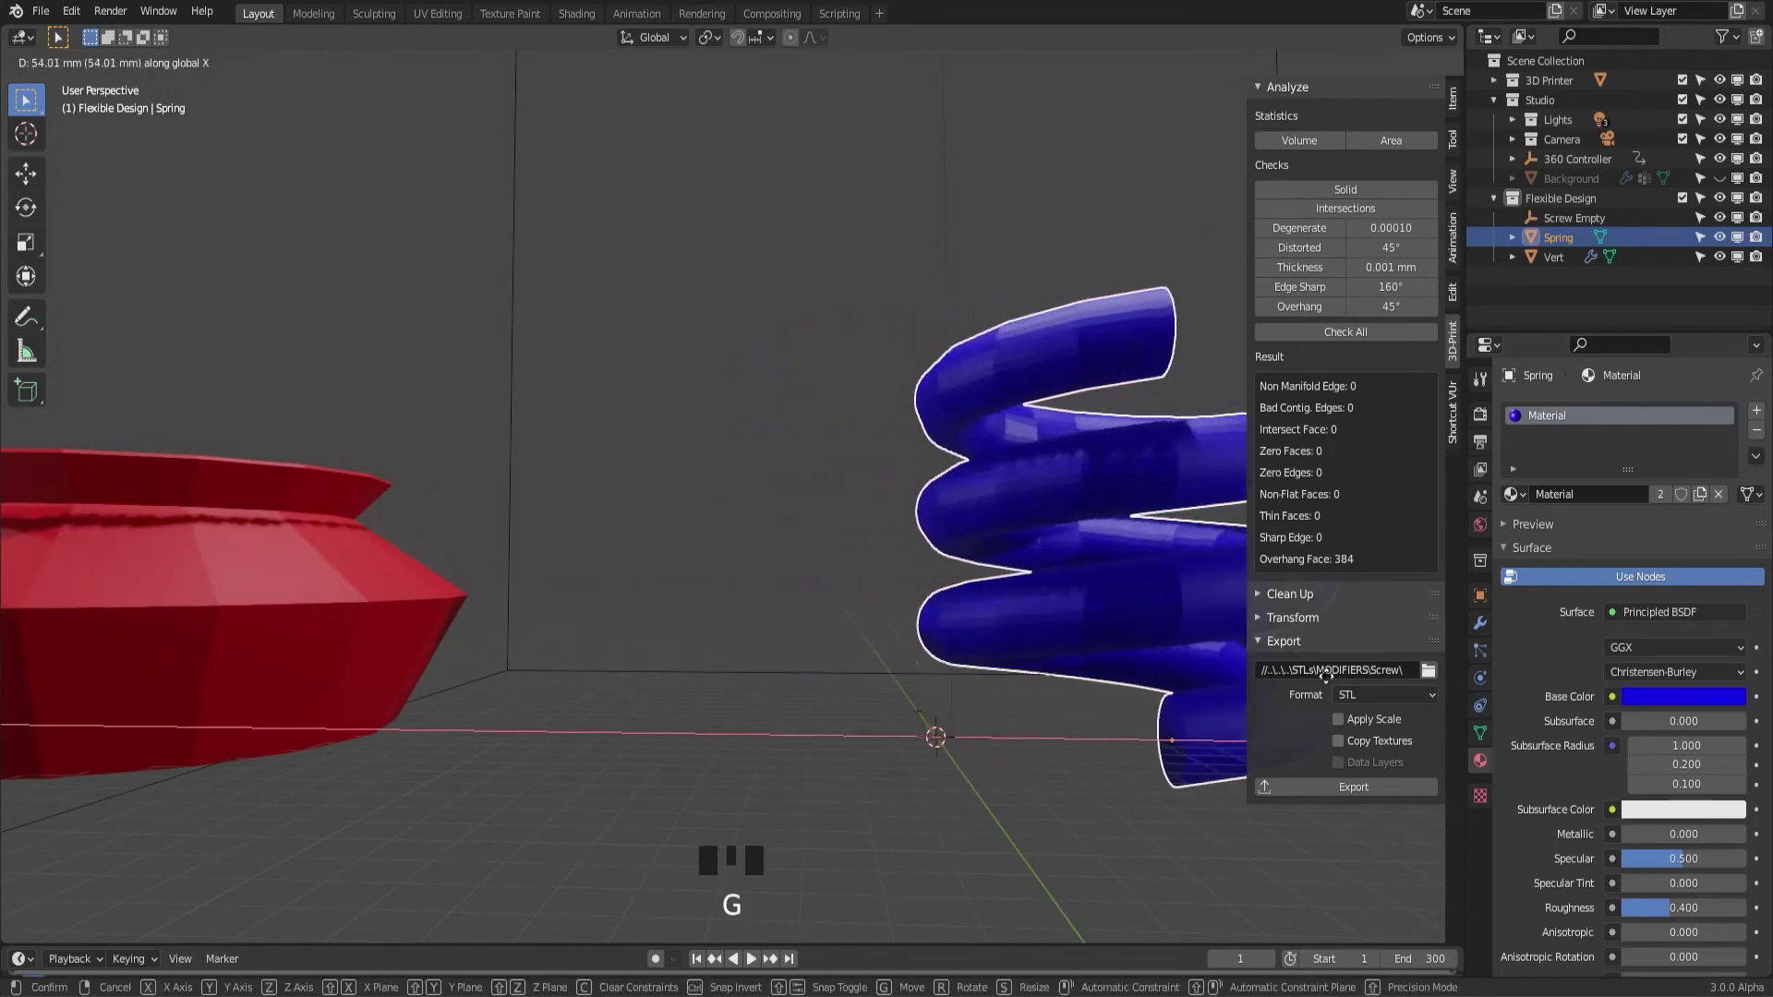
{"action": "left_click", "coordinate": [1561, 702]}
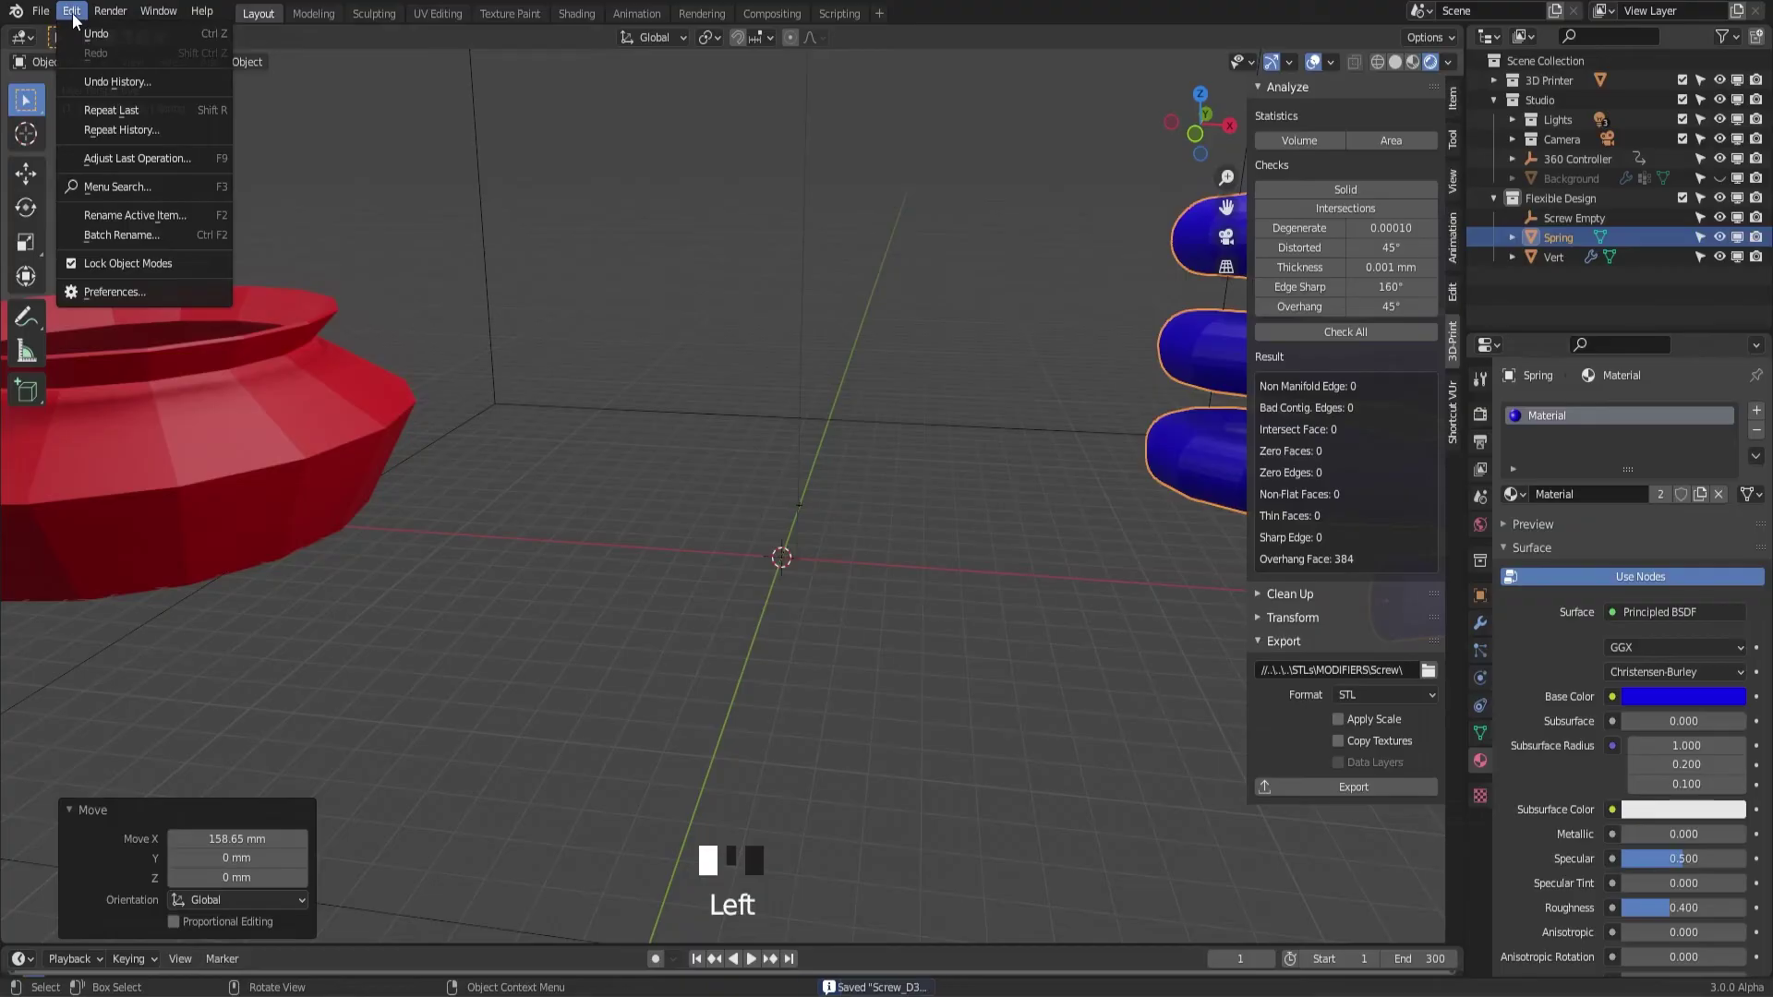
Search the add-ons in Preferences for "bolt" to check that Add Mesh: BoltFactory is enabled
{"action": "left_click", "coordinate": [144, 292]}
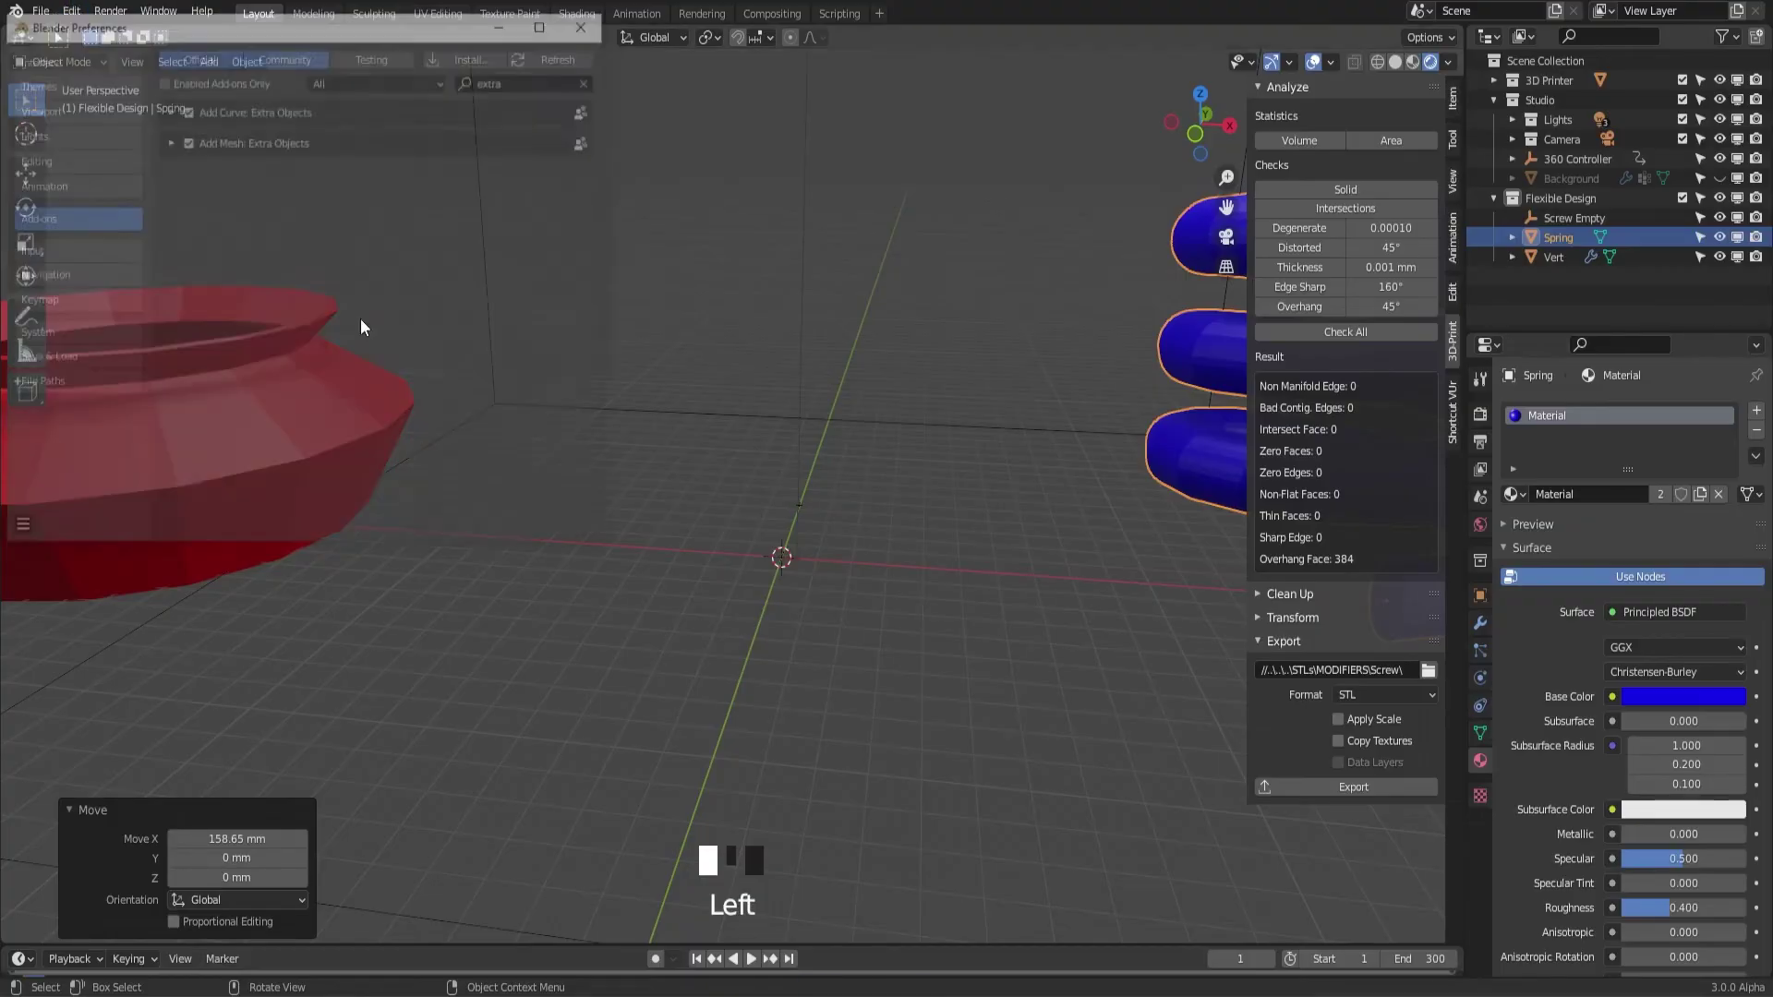
{"action": "left_click", "coordinate": [517, 73]}
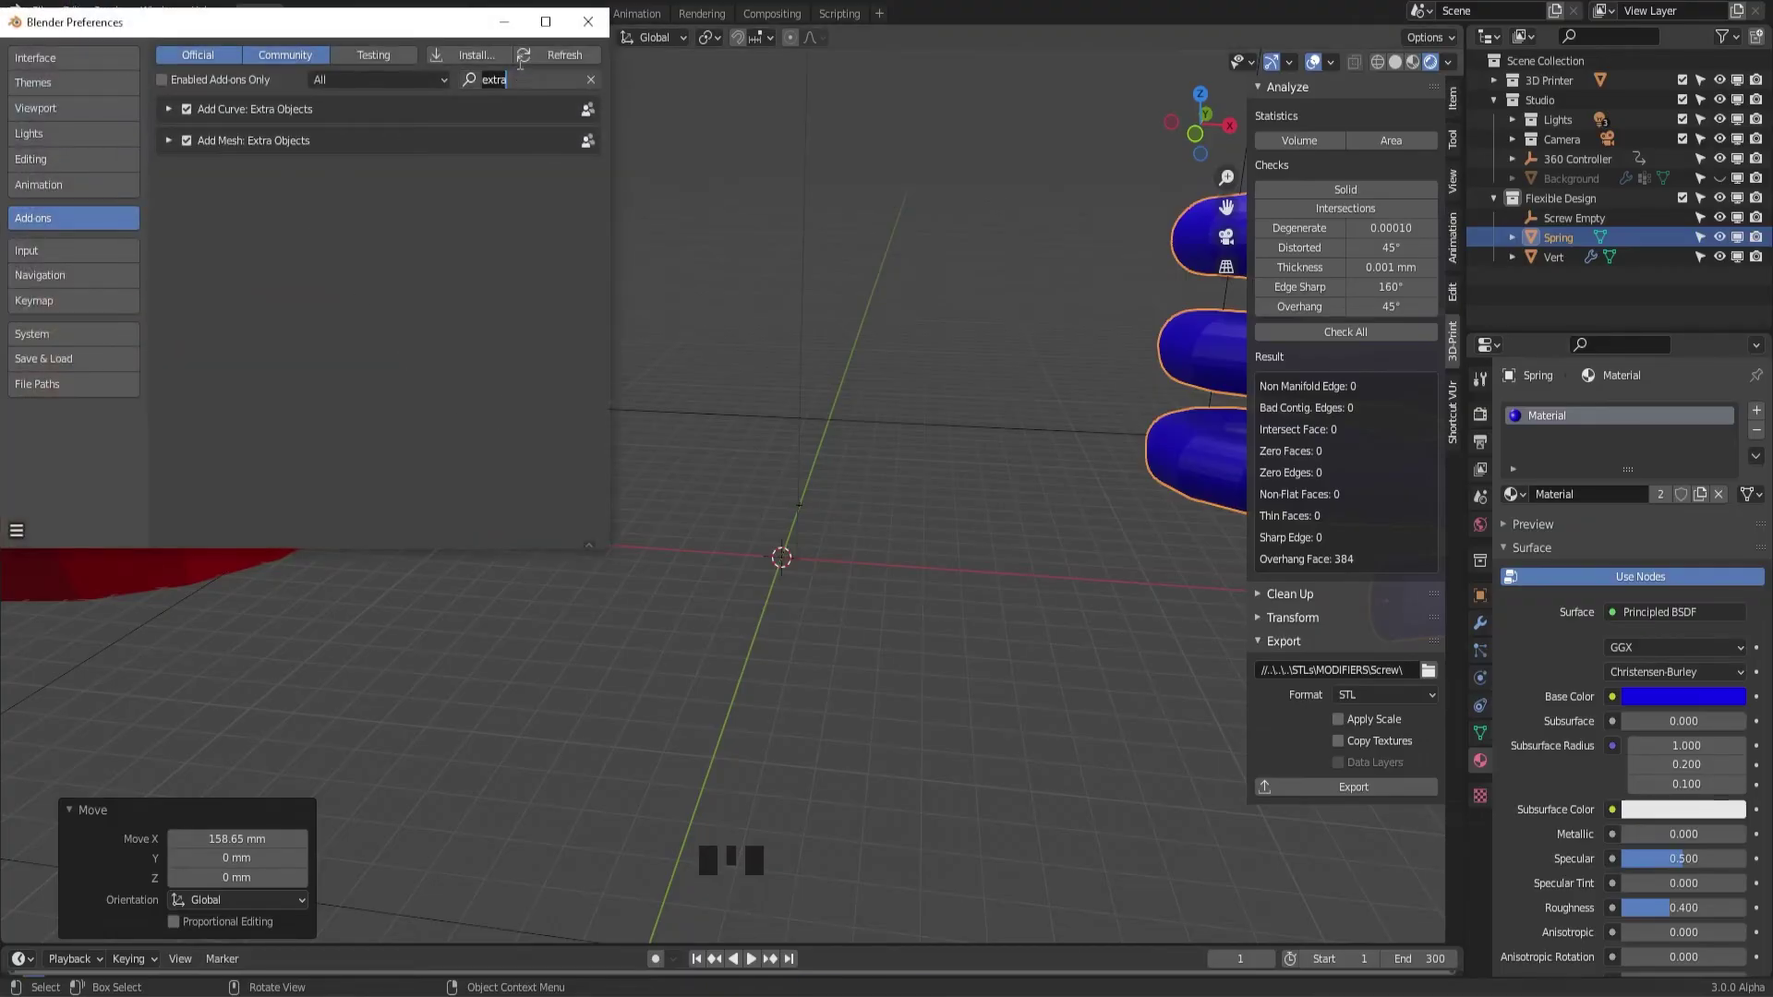
{"action": "type", "text": "bolt"}
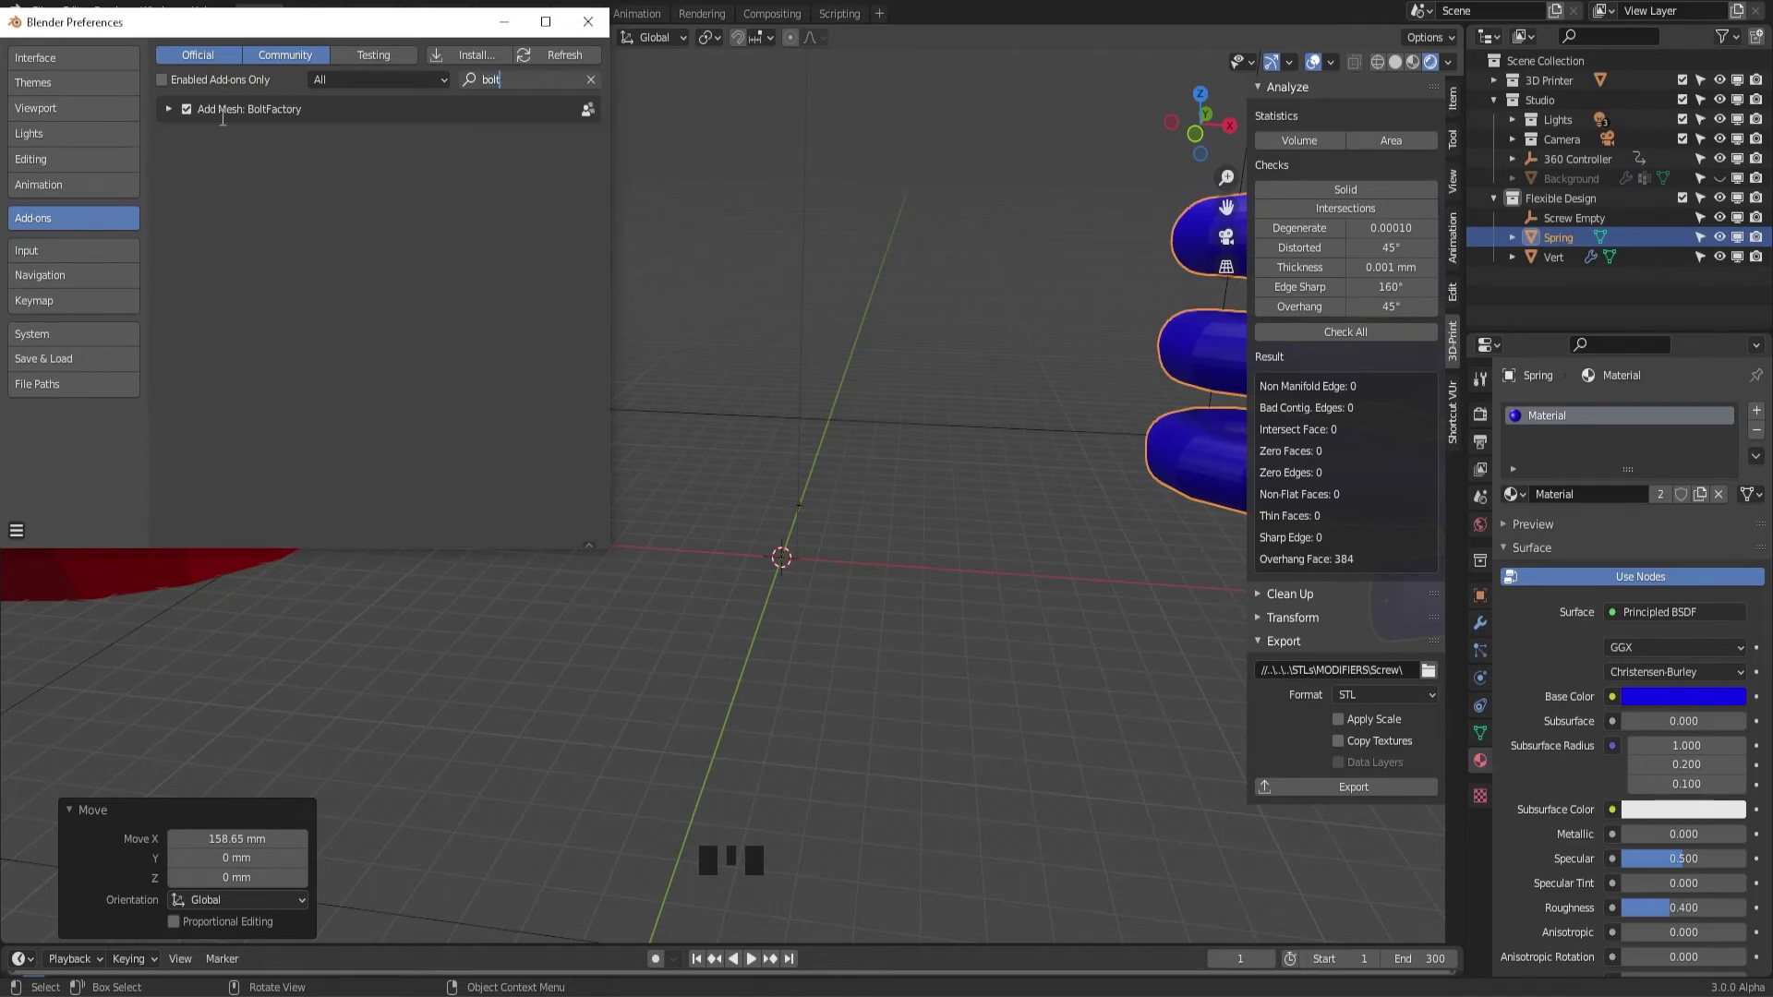
{"action": "left_click", "coordinate": [587, 22]}
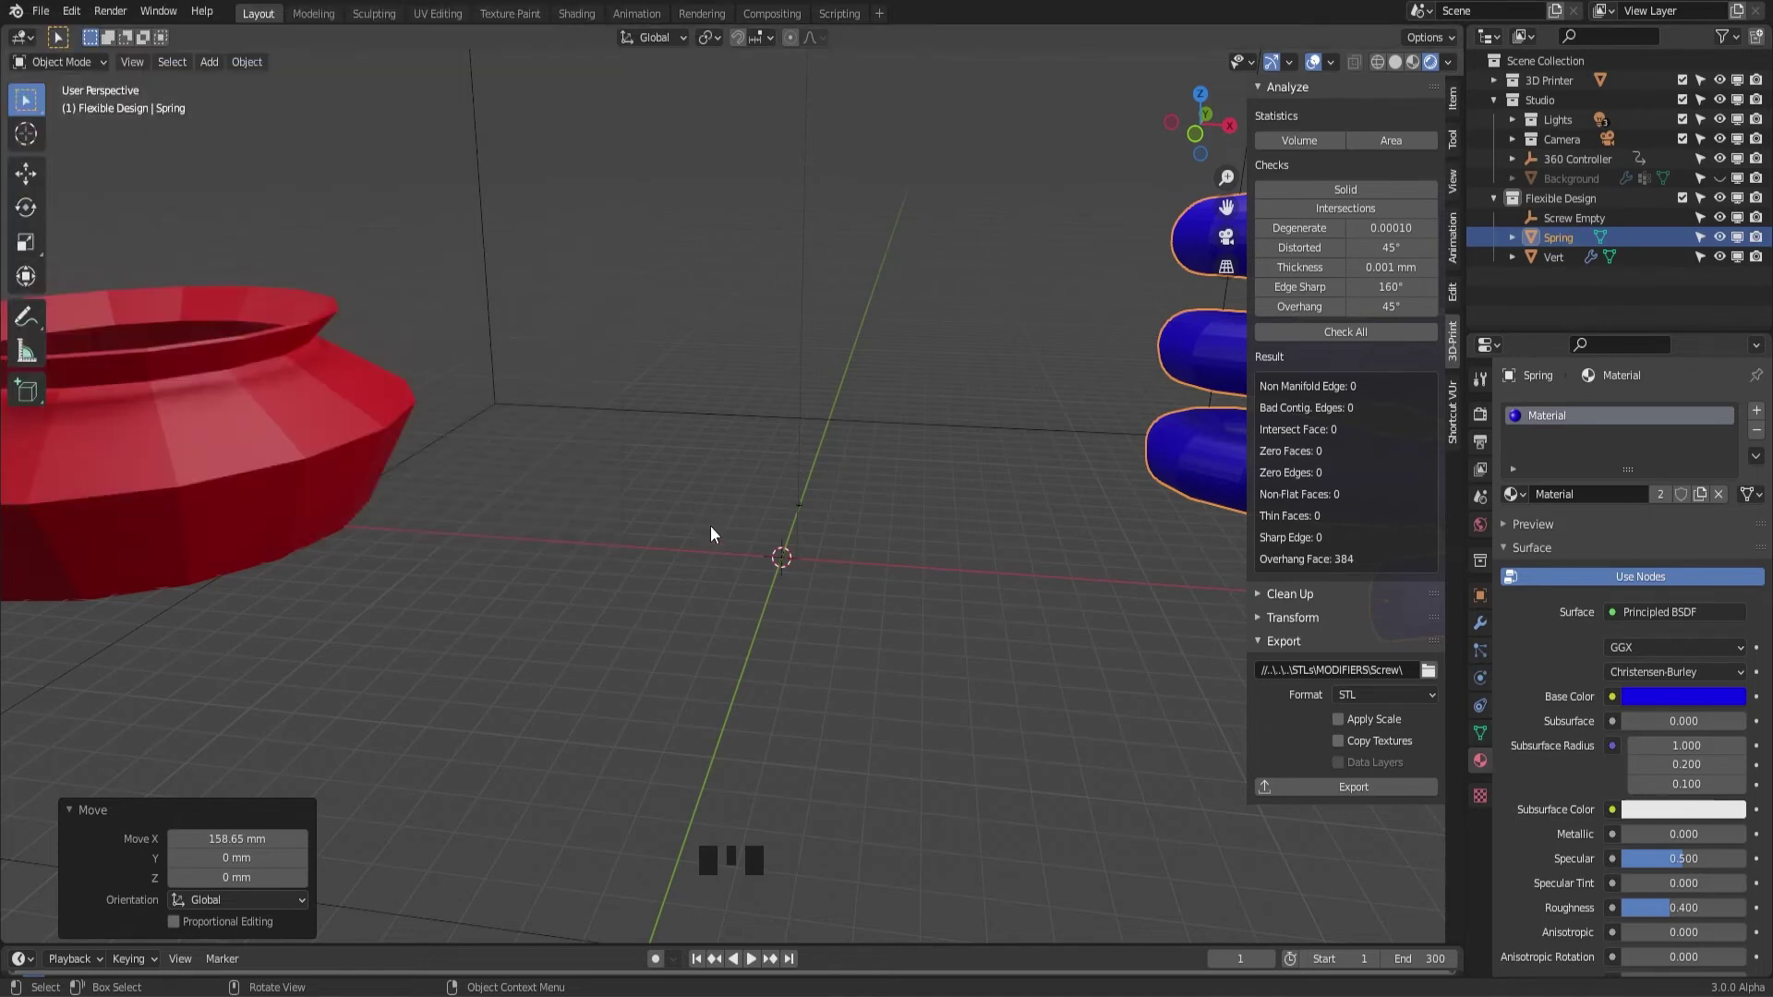
Add a Bolt mesh at the world origin and switch its model to a HEX NUT
{"action": "key", "text": "shift+a"}
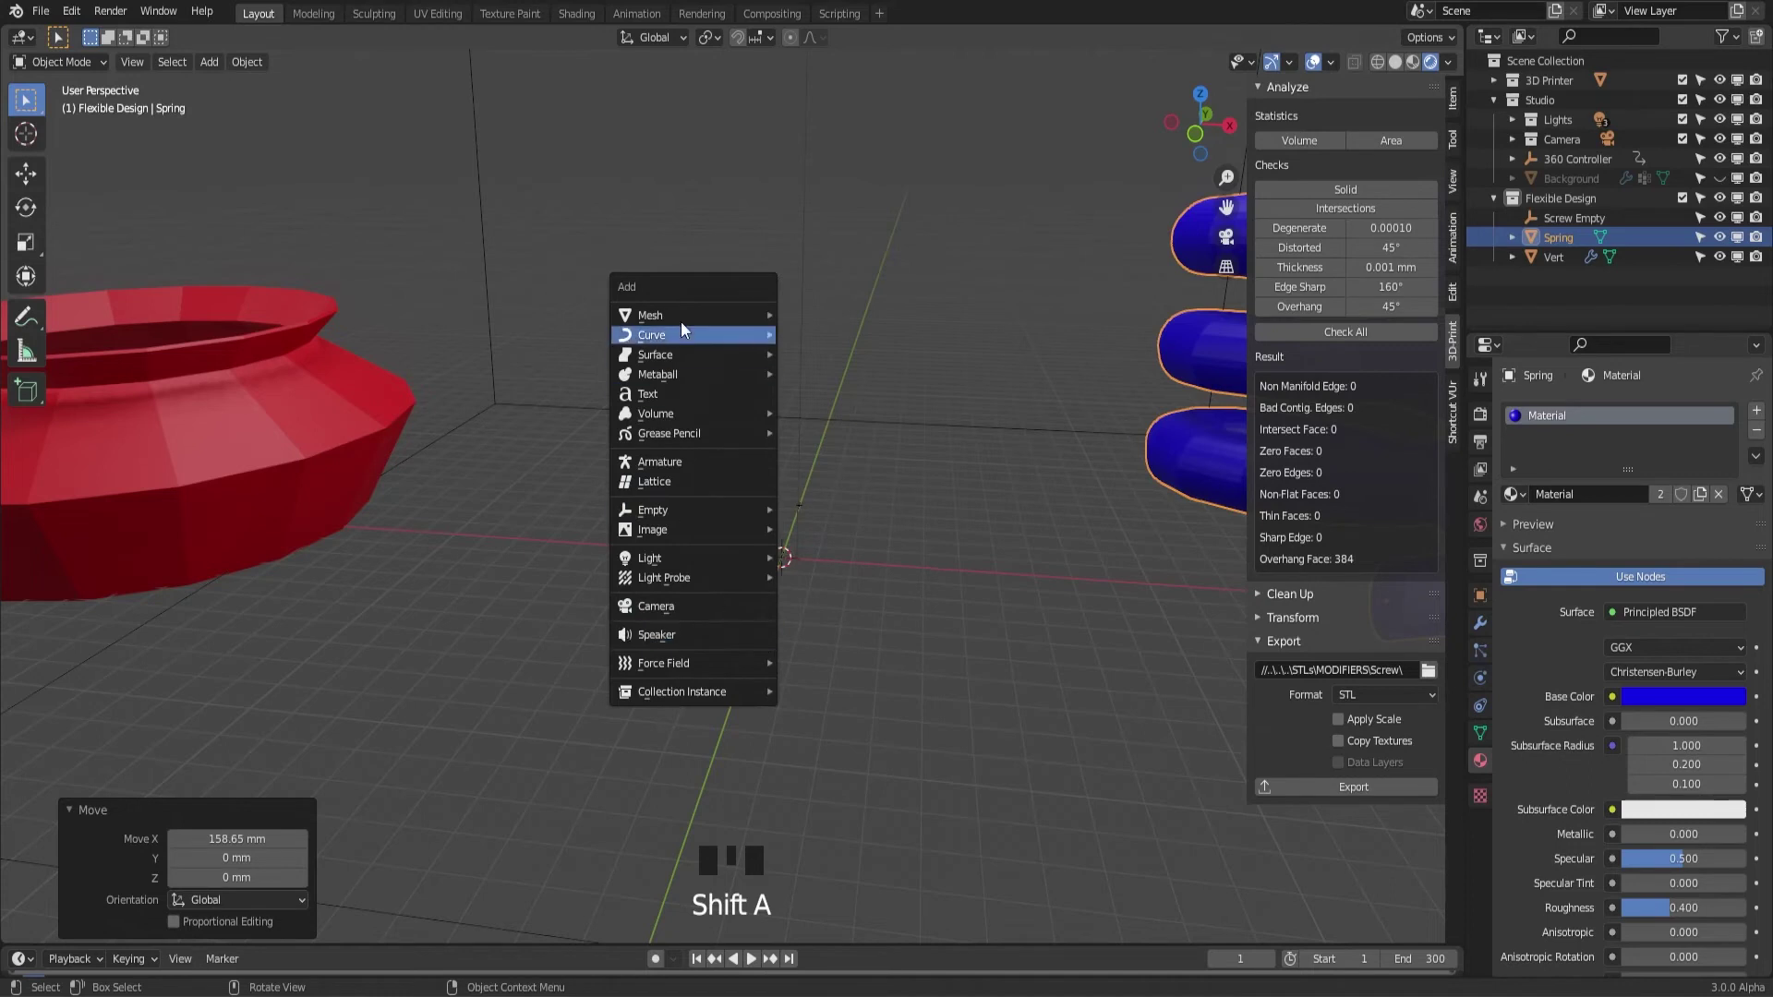
{"action": "mouse_move", "coordinate": [672, 318]}
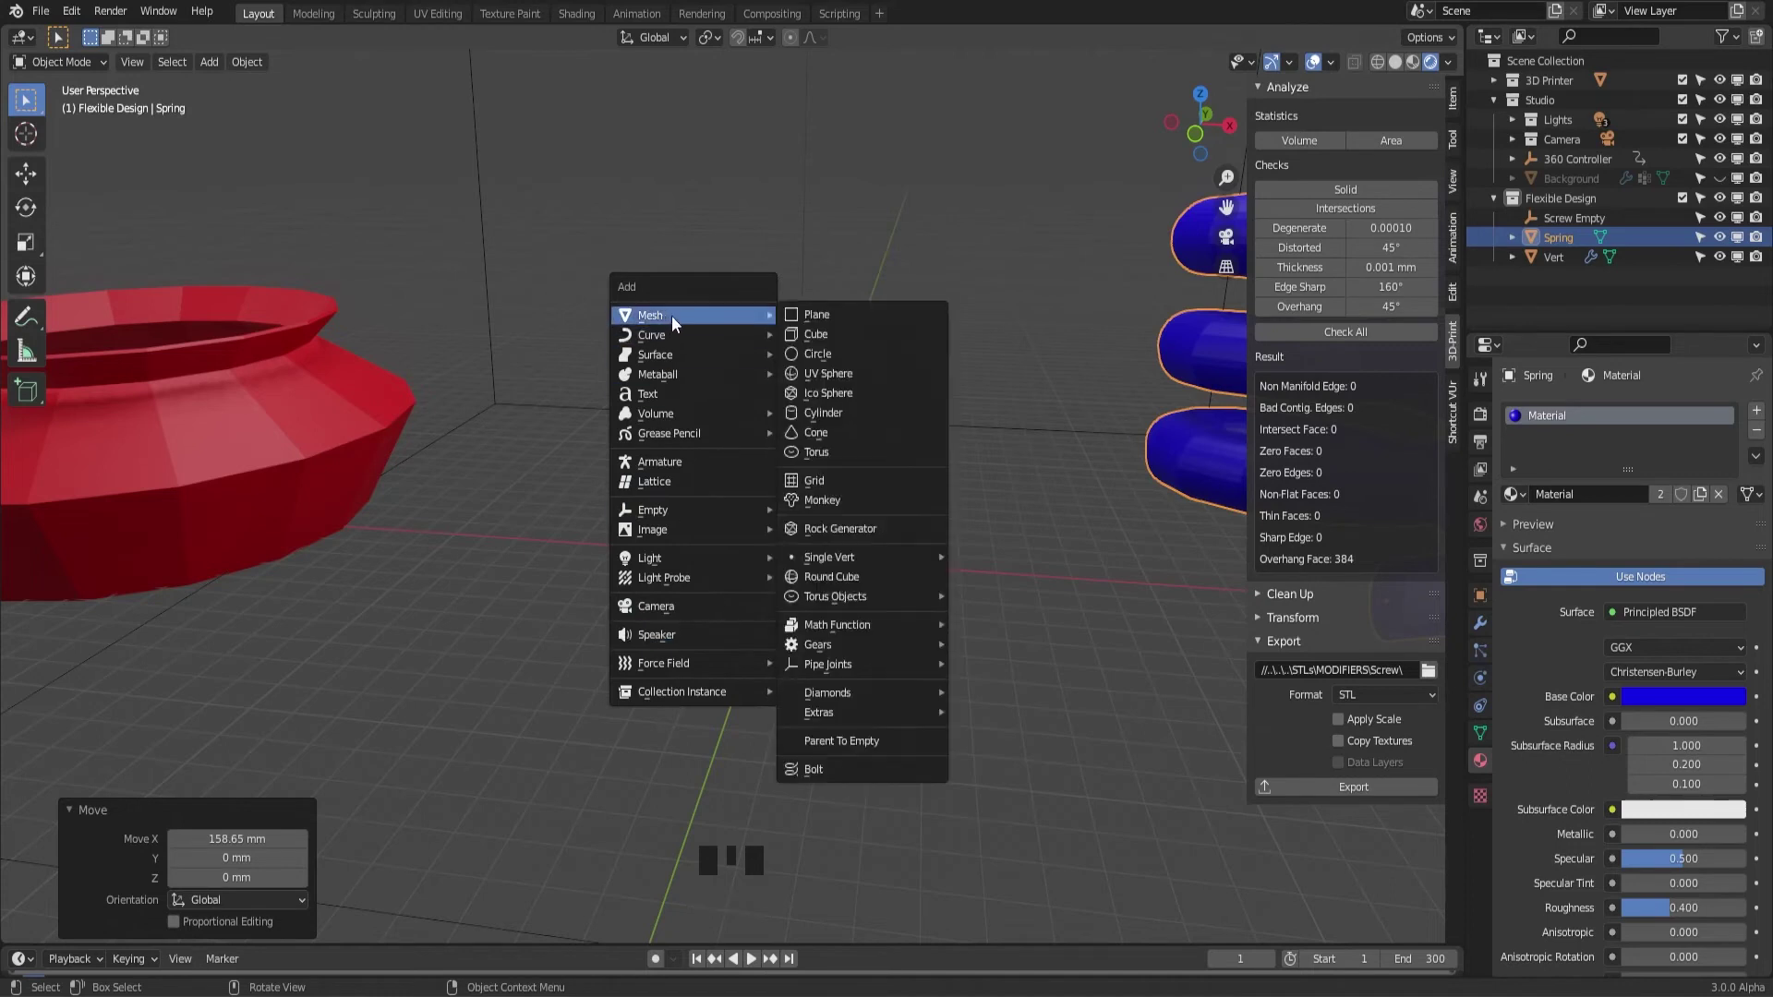
{"action": "left_click", "coordinate": [844, 767]}
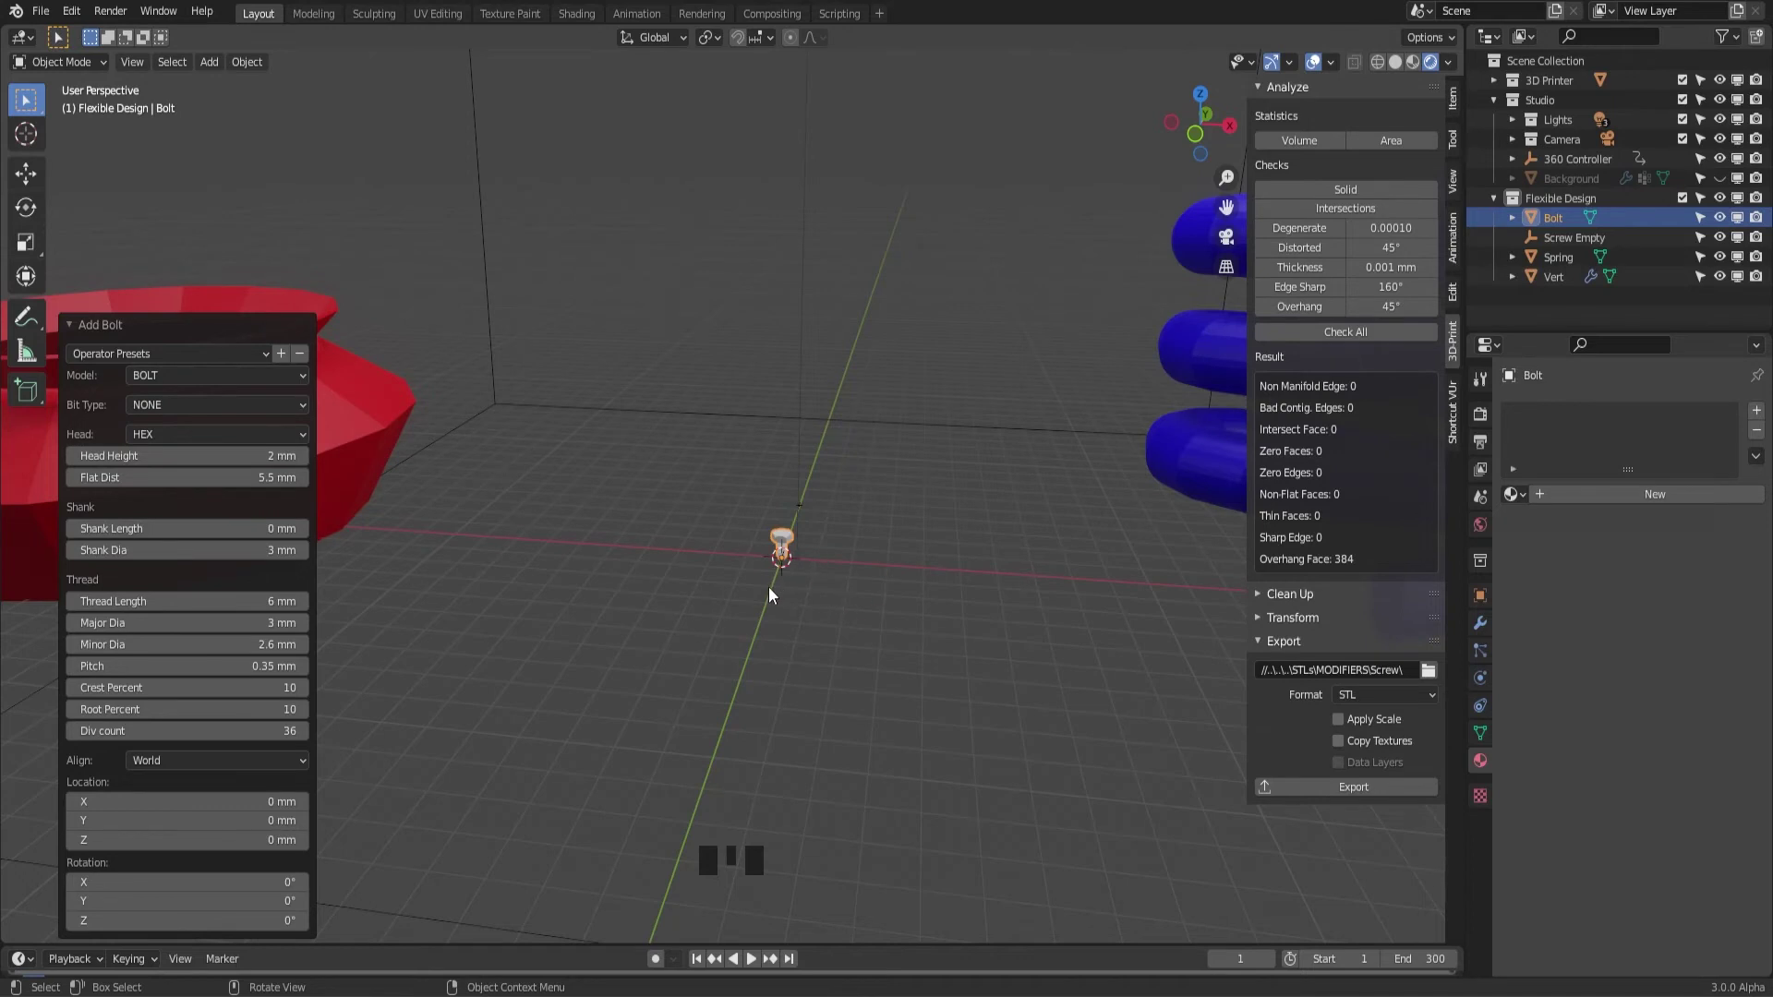
{"action": "key", "text": "KP_Decimal"}
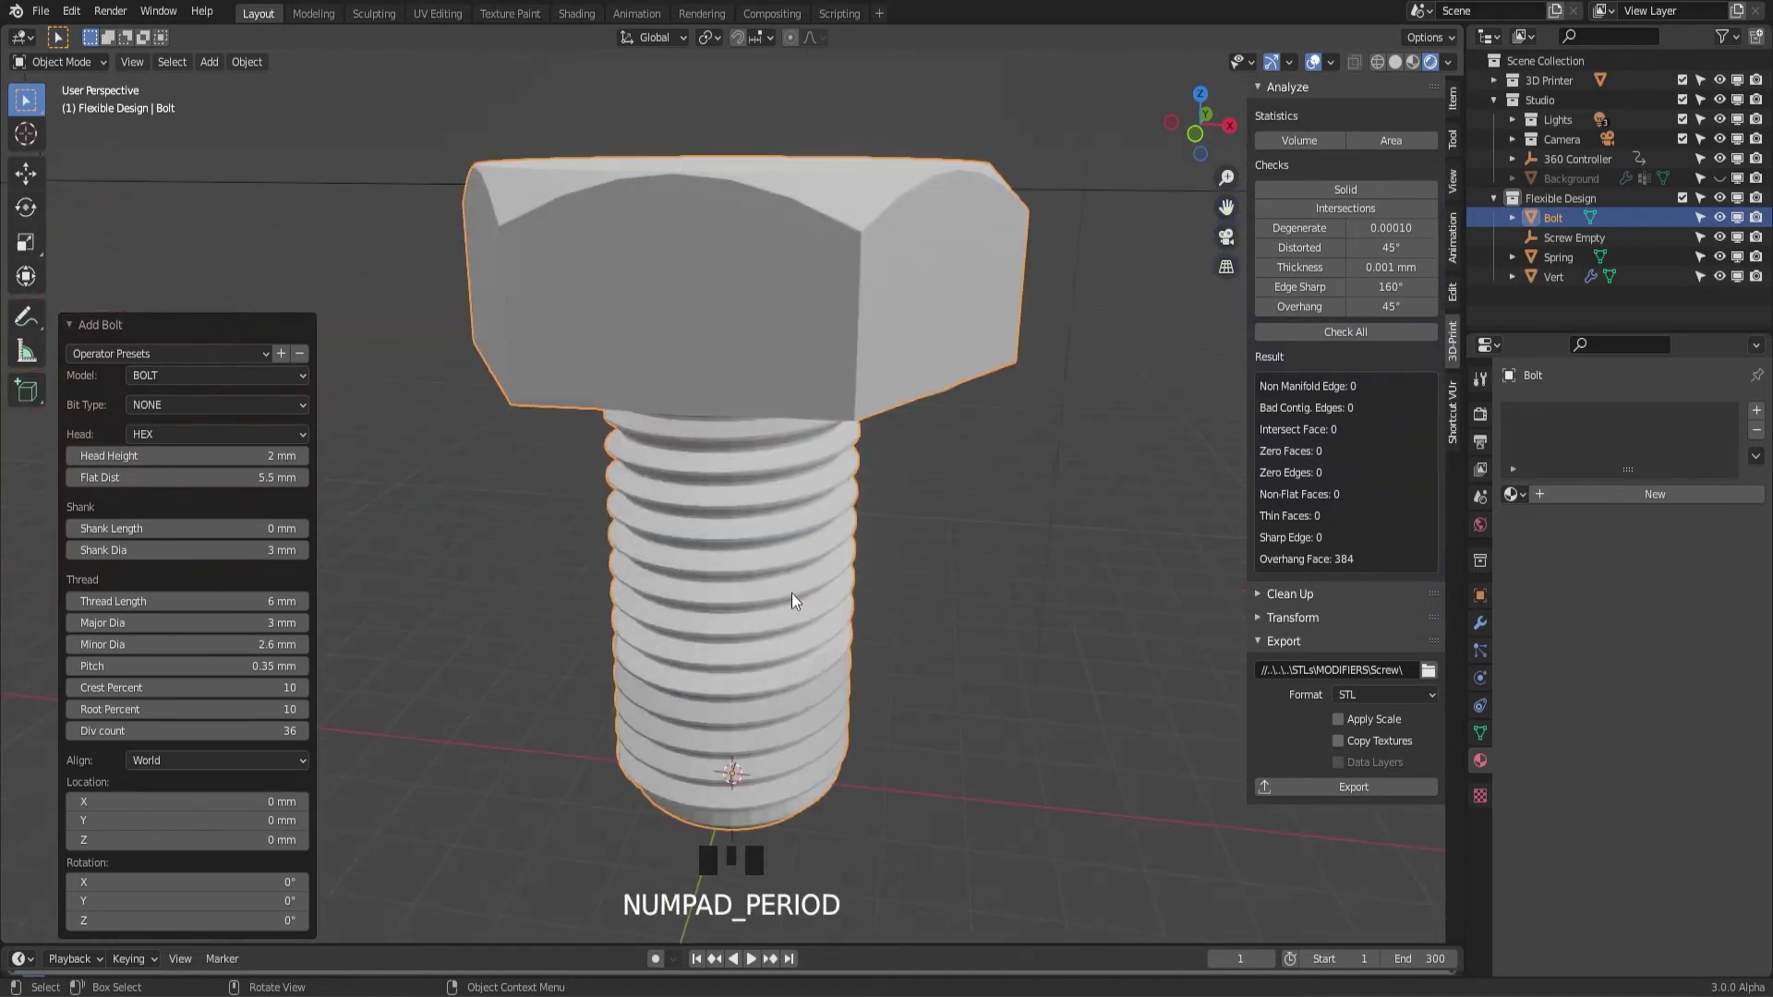
{"action": "left_click", "coordinate": [250, 373]}
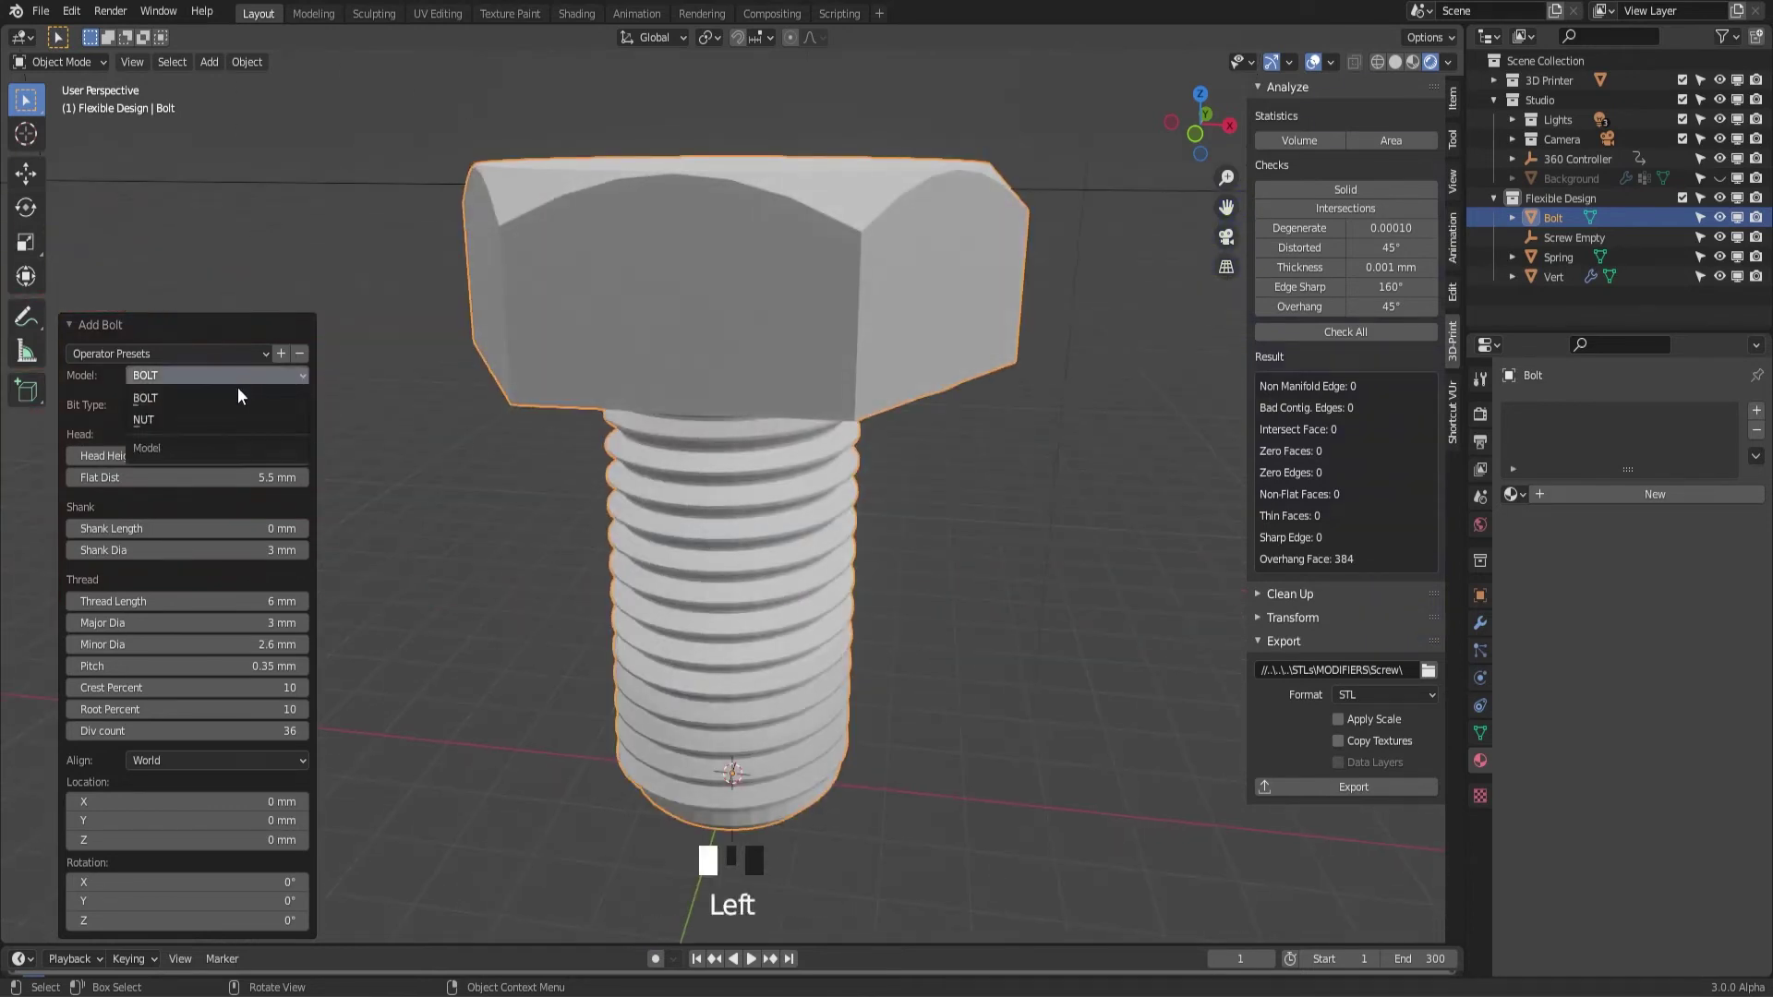
{"action": "left_click", "coordinate": [215, 419]}
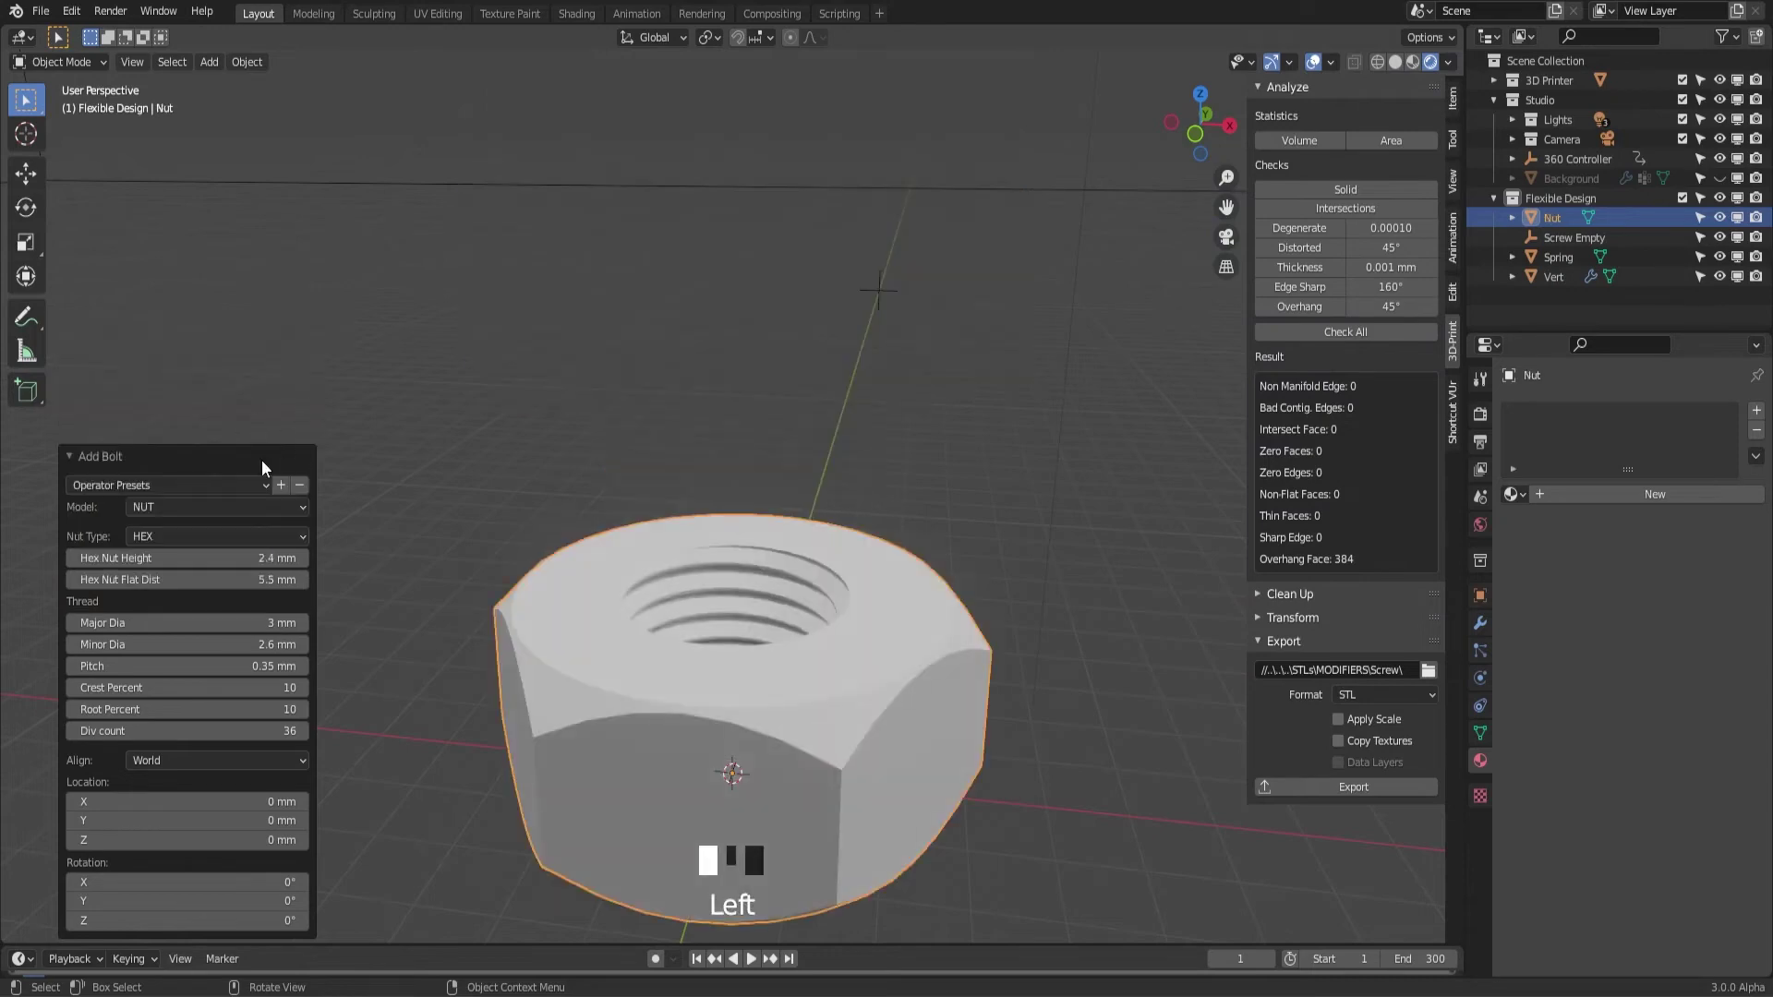
{"action": "left_click", "coordinate": [226, 536]}
{"action": "left_click", "coordinate": [242, 612]}
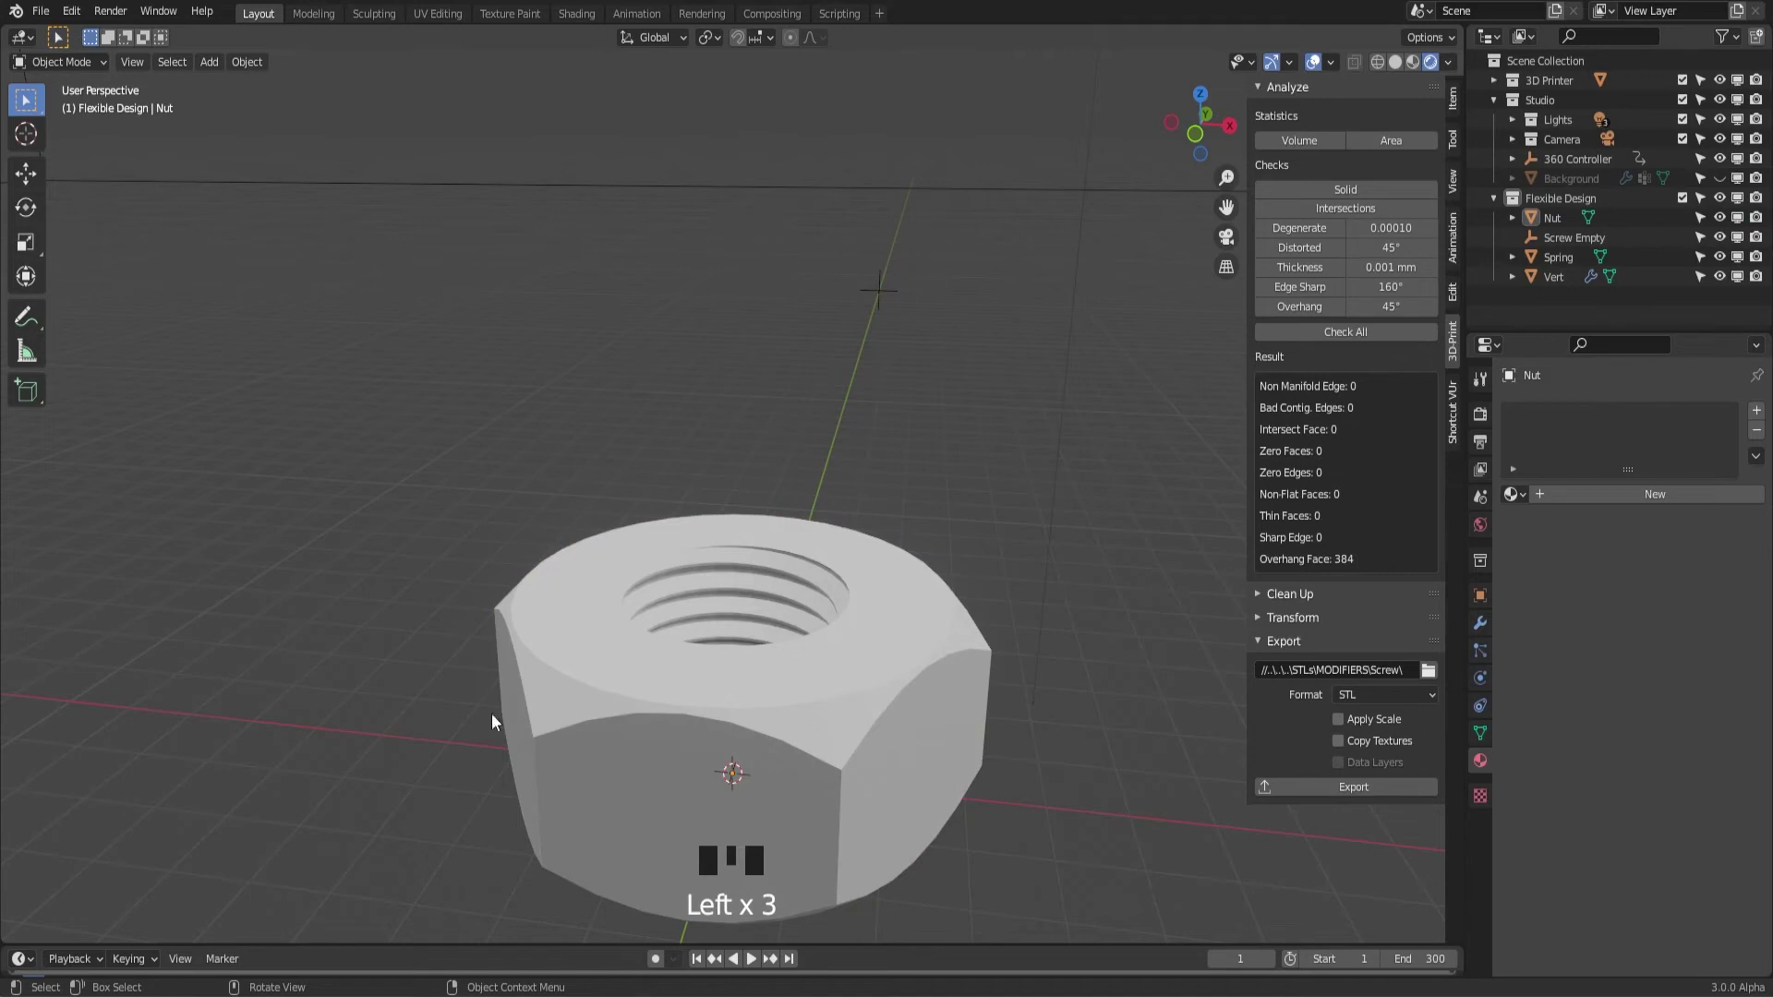
Reopen the Add Bolt operator settings and place them clear of the nut to review the parameters
{"action": "key", "text": "F9"}
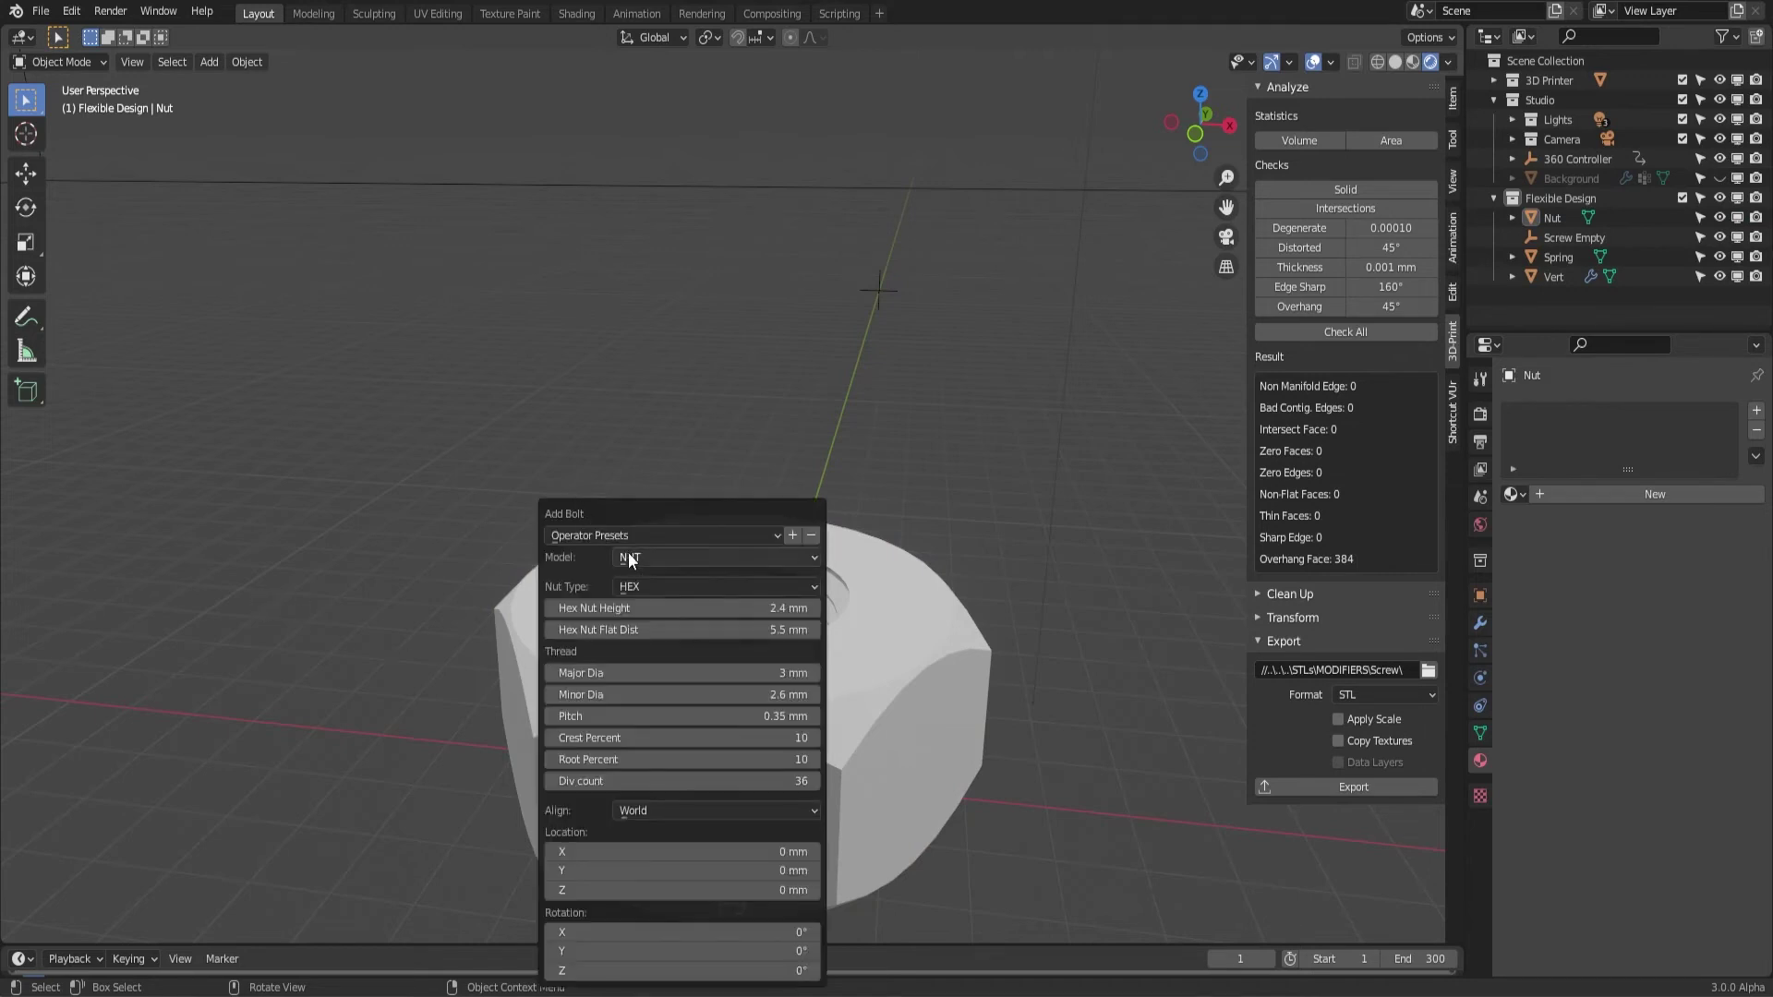
{"action": "left_click_drag", "start_coordinate": [624, 514], "coordinate": [283, 236]}
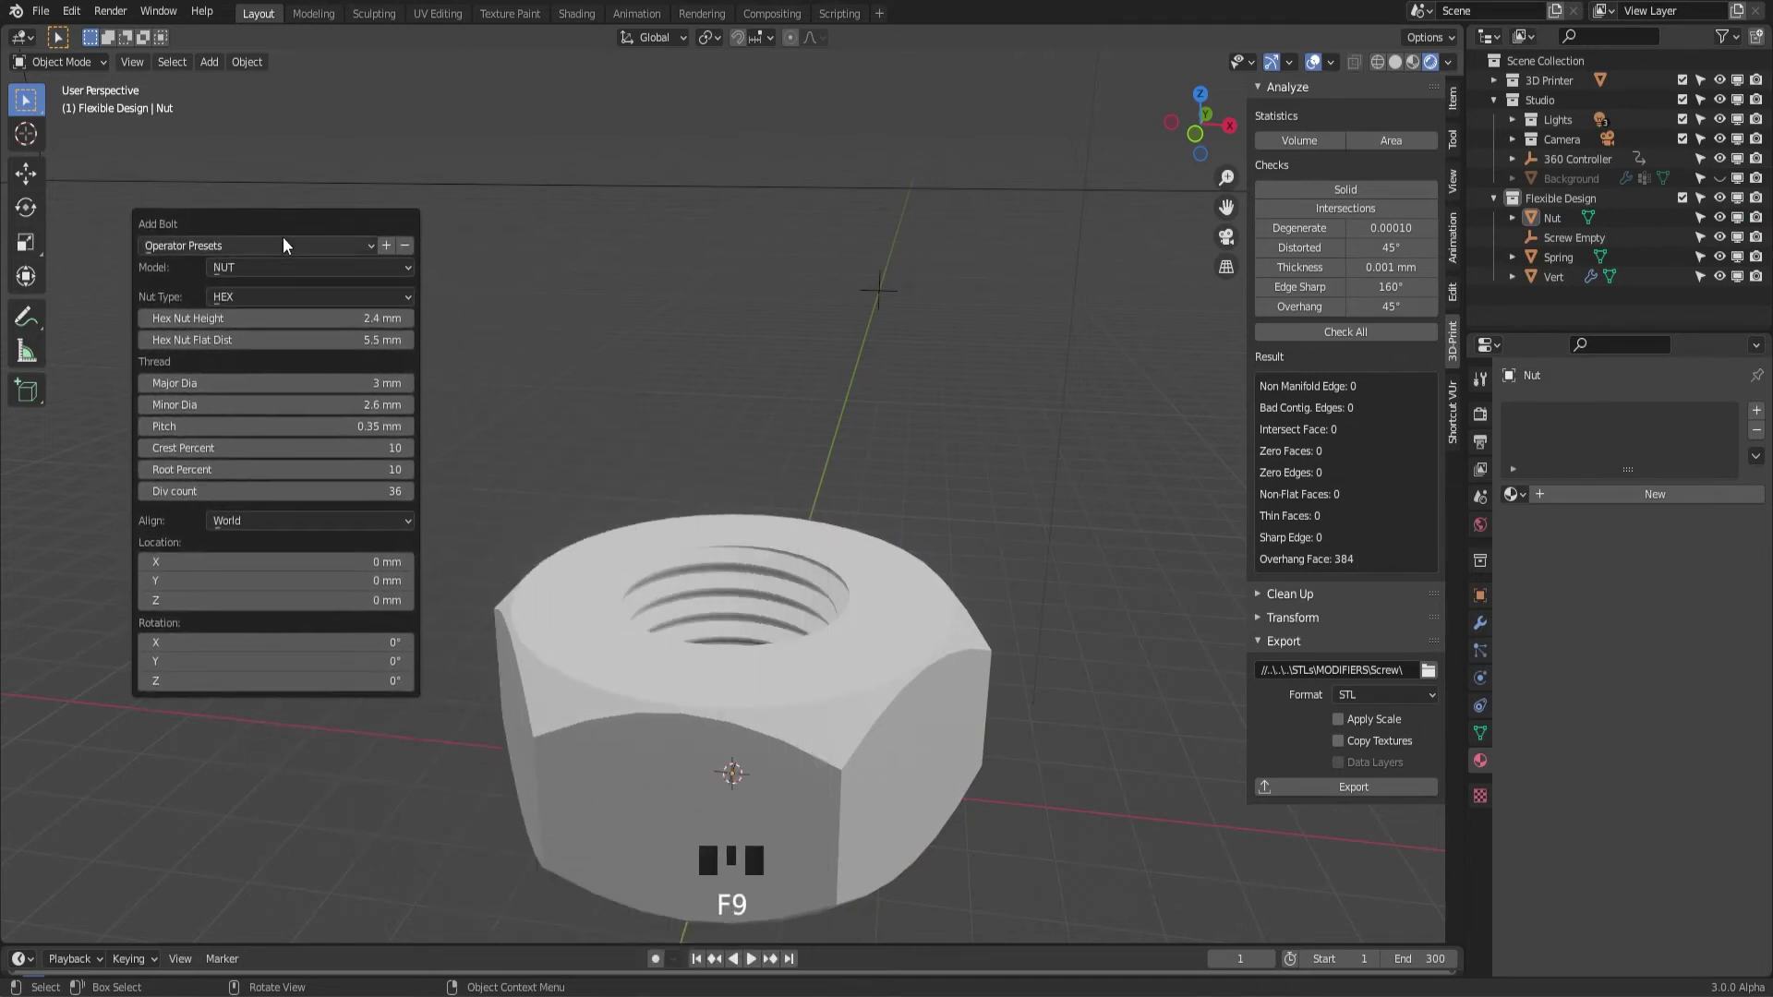
{"action": "key", "text": "F9"}
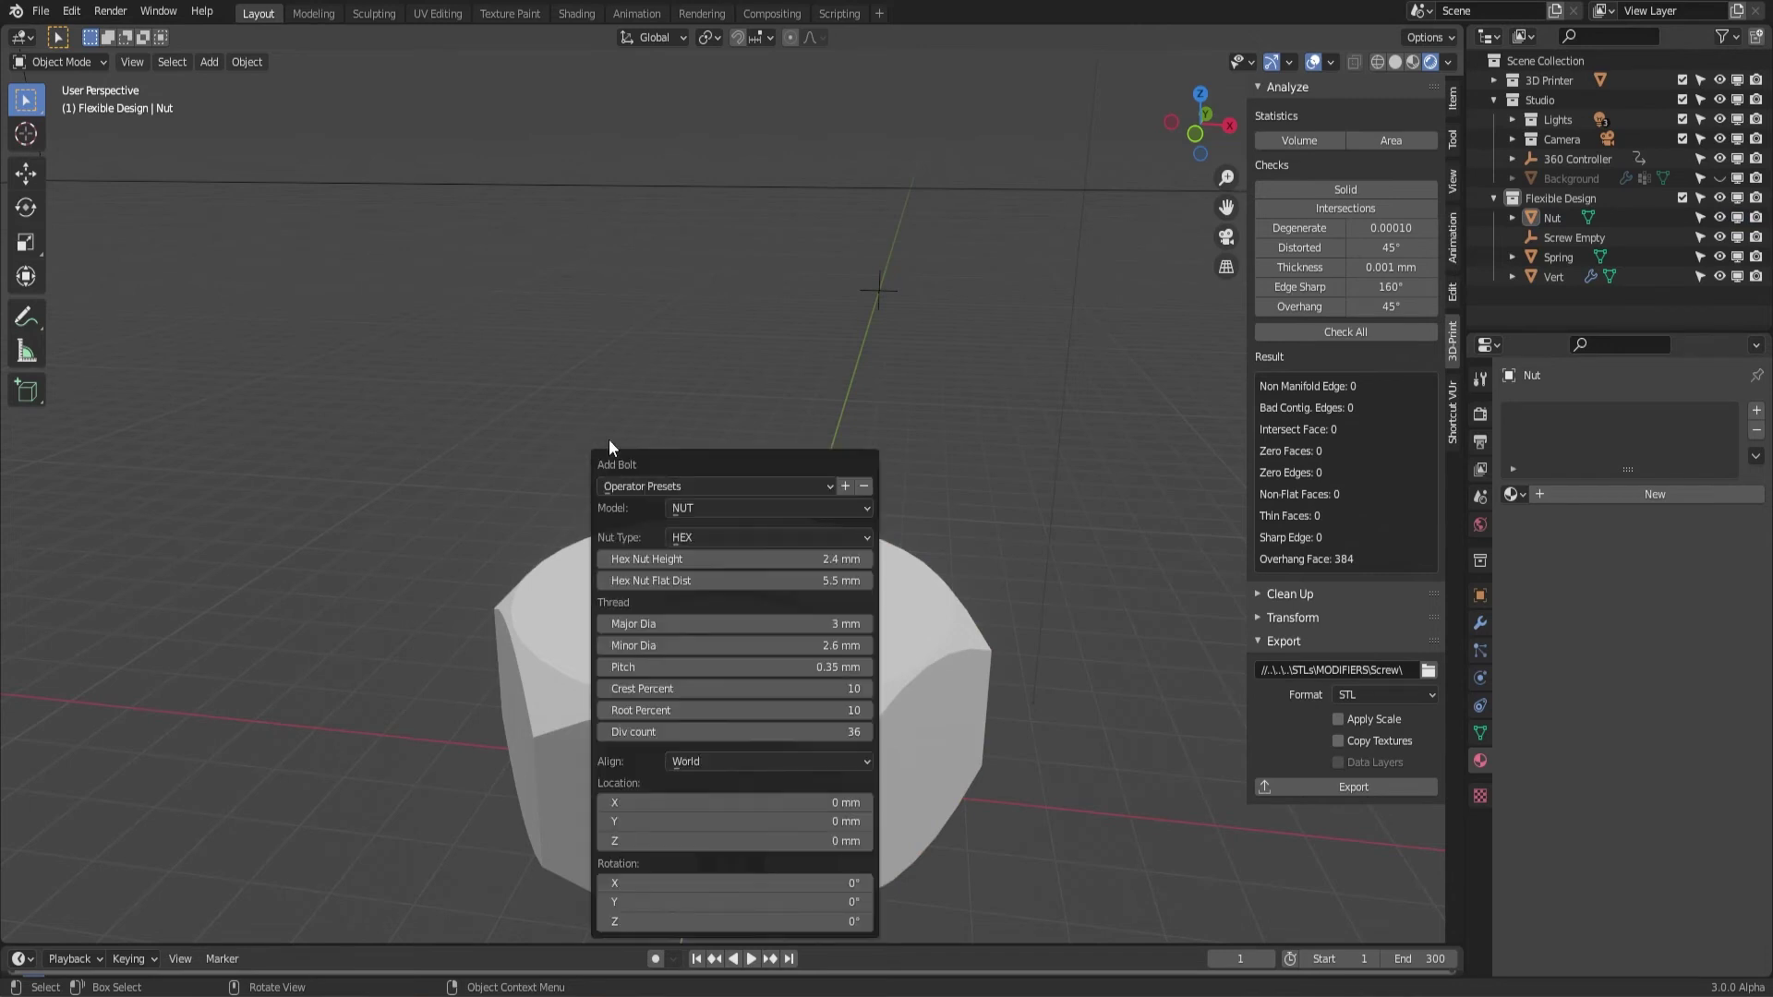
{"action": "key", "text": "F9"}
{"action": "left_click_drag", "start_coordinate": [318, 304], "coordinate": [292, 290]}
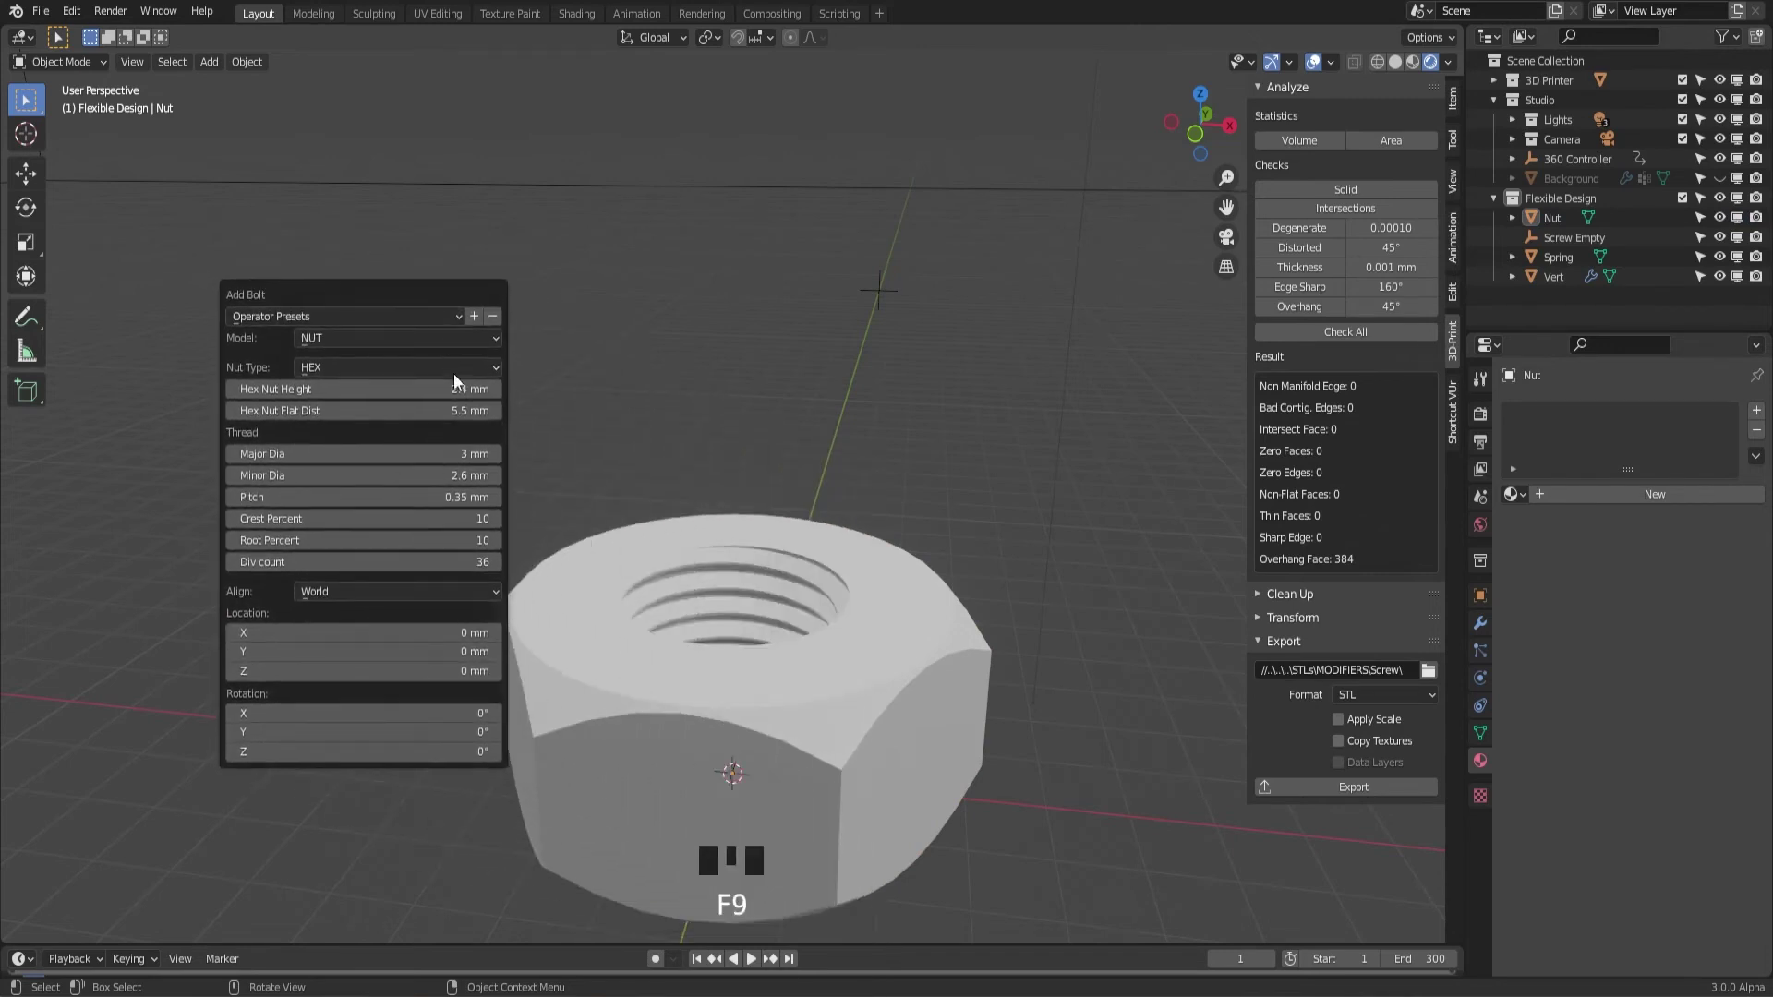
Select the nut at the world origin and delete it
{"action": "middle_click_drag", "start_coordinate": [702, 596], "coordinate": [790, 428]}
{"action": "scroll", "coordinate": [872, 615], "scroll_direction": "down", "scroll_amount": 3}
{"action": "left_click", "coordinate": [789, 449]}
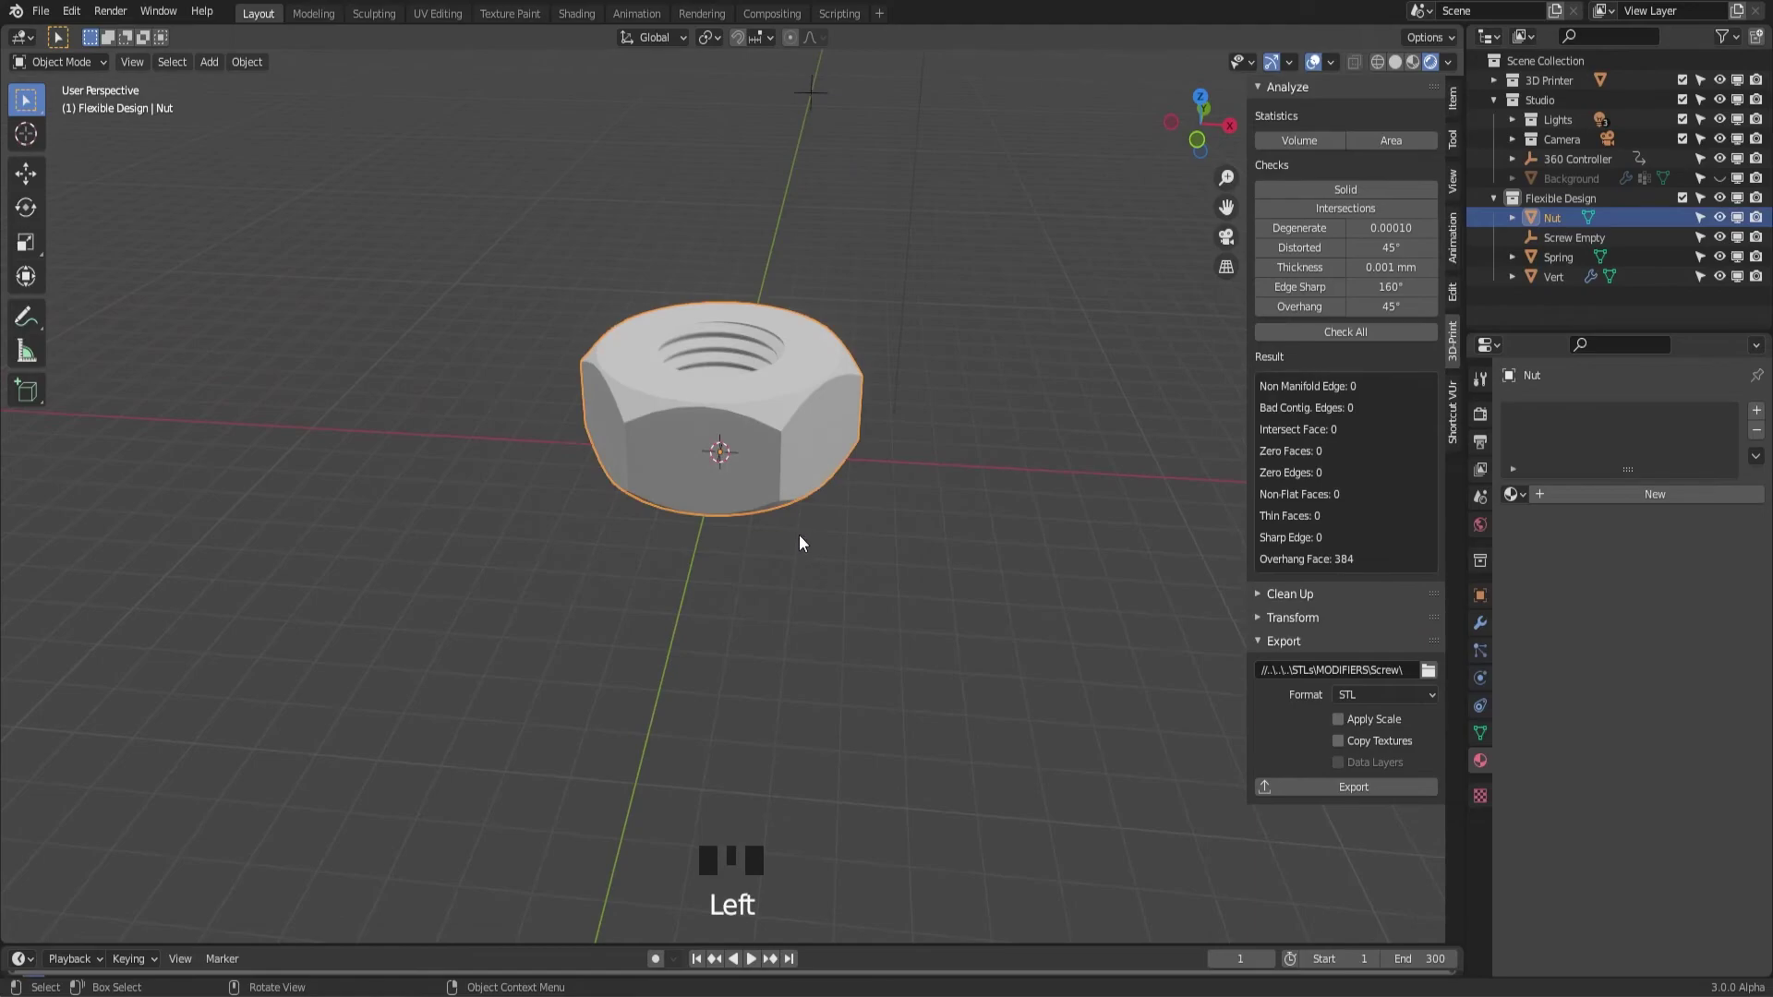
{"action": "key", "text": "x"}
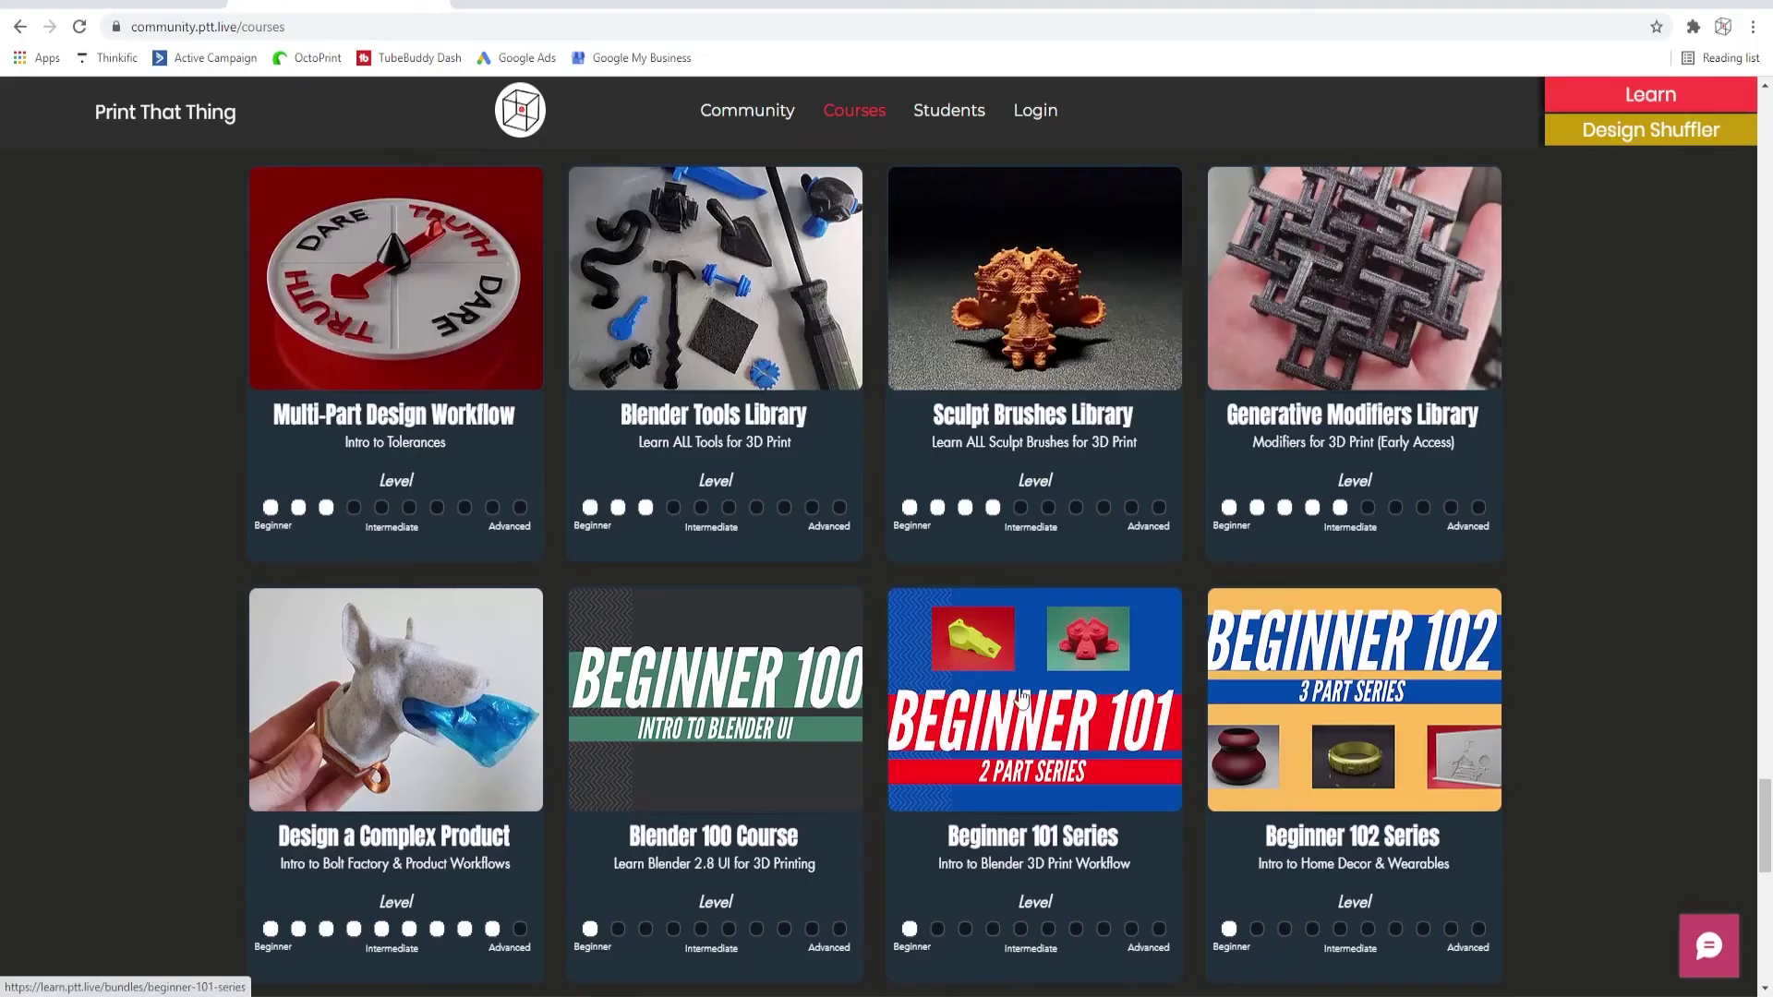
Browse the lesson list of the Blender Tools Library course and return to the courses page
{"action": "scroll", "coordinate": [1219, 369], "scroll_direction": "up", "scroll_amount": 2}
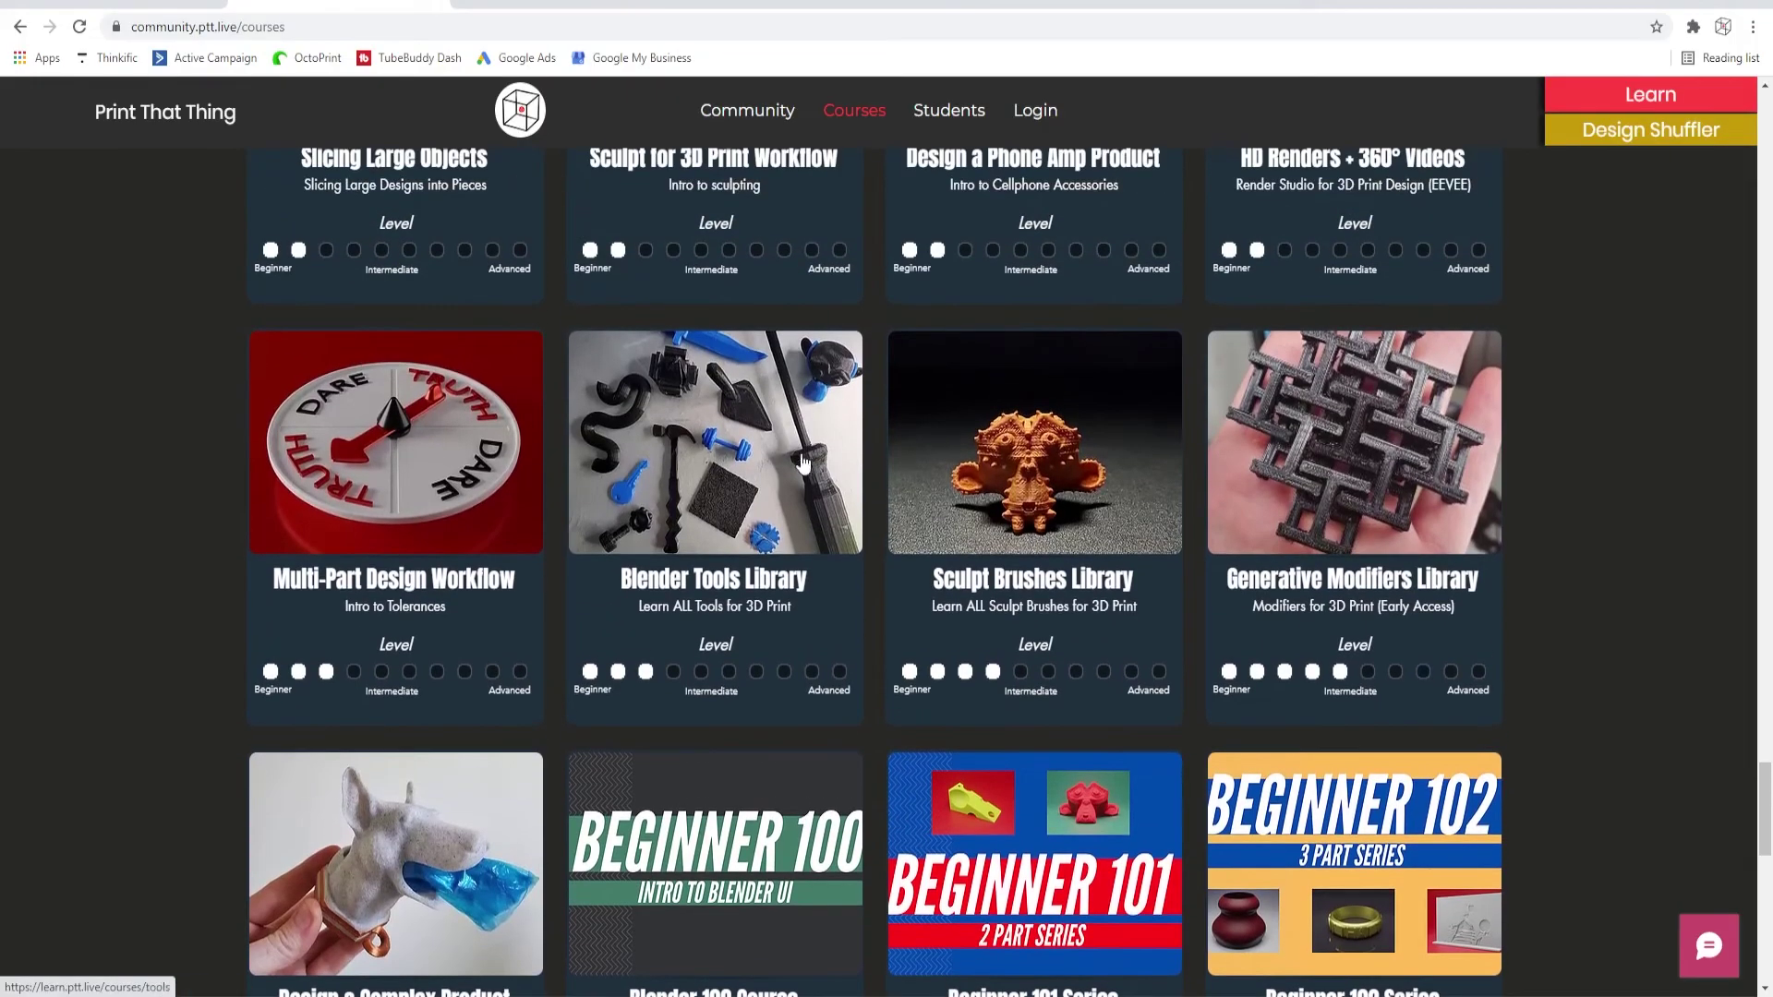
{"action": "left_click", "coordinate": [732, 453]}
{"action": "left_click", "coordinate": [619, 480]}
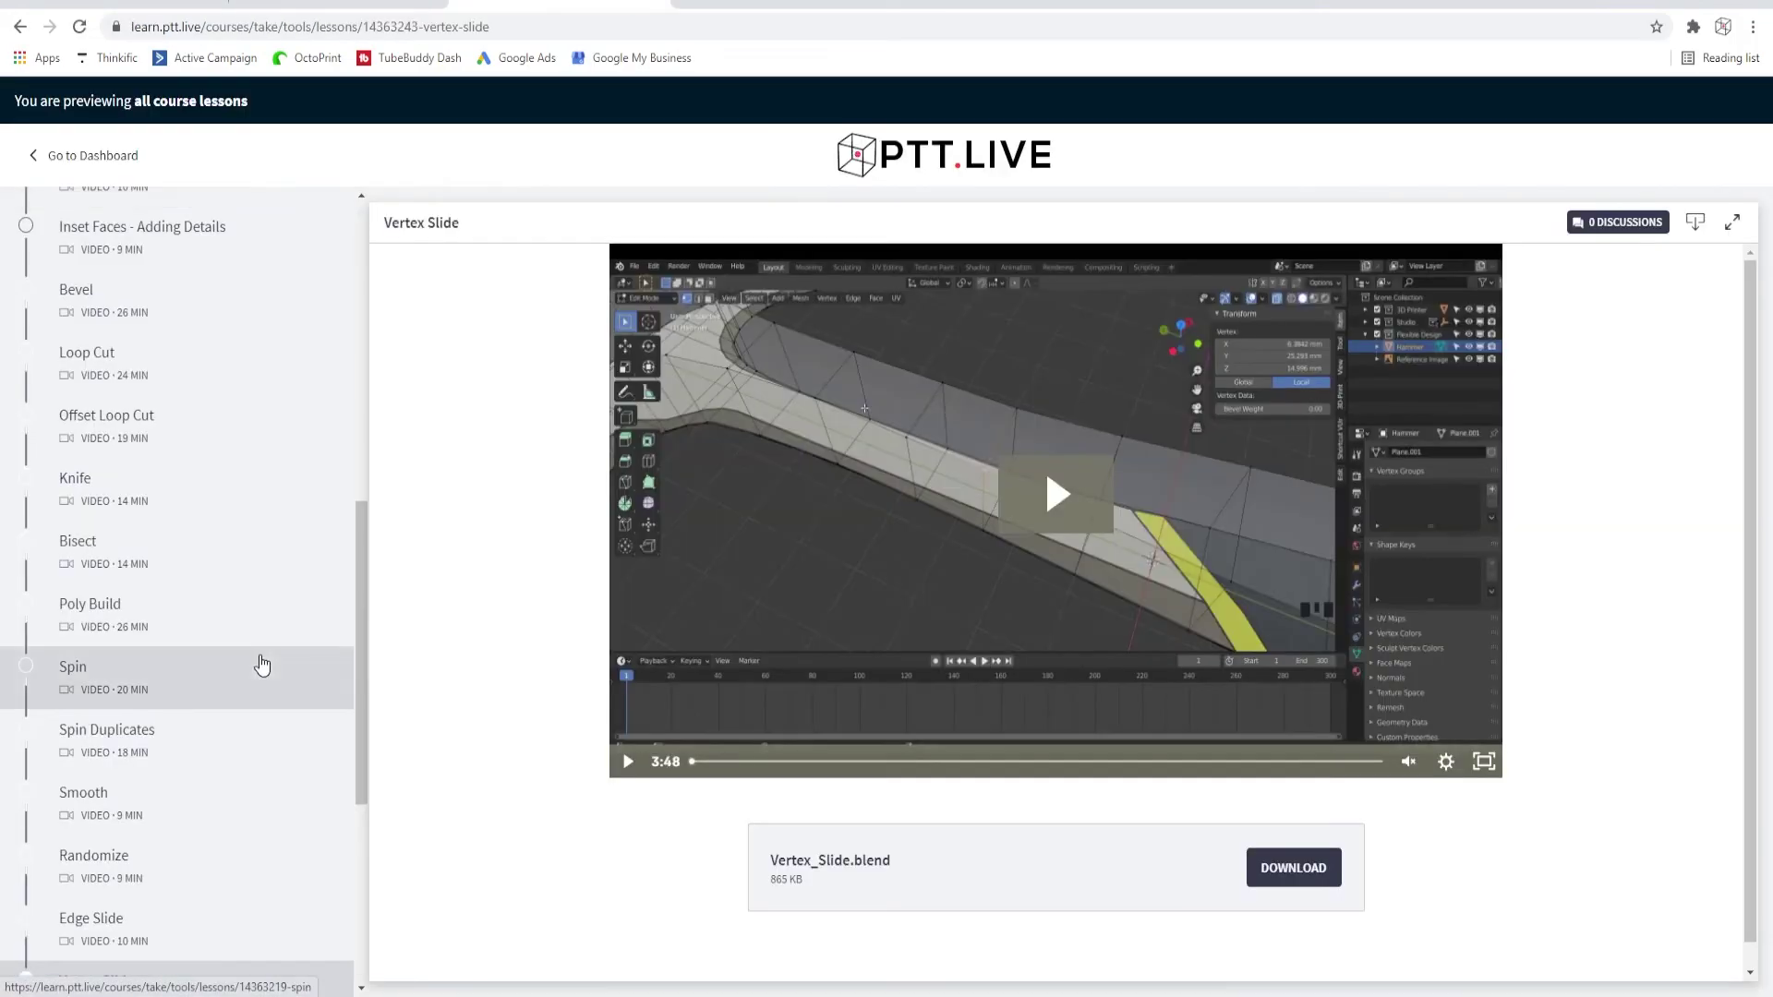
{"action": "left_click", "coordinate": [263, 665]}
{"action": "key", "text": "ctrl+w"}
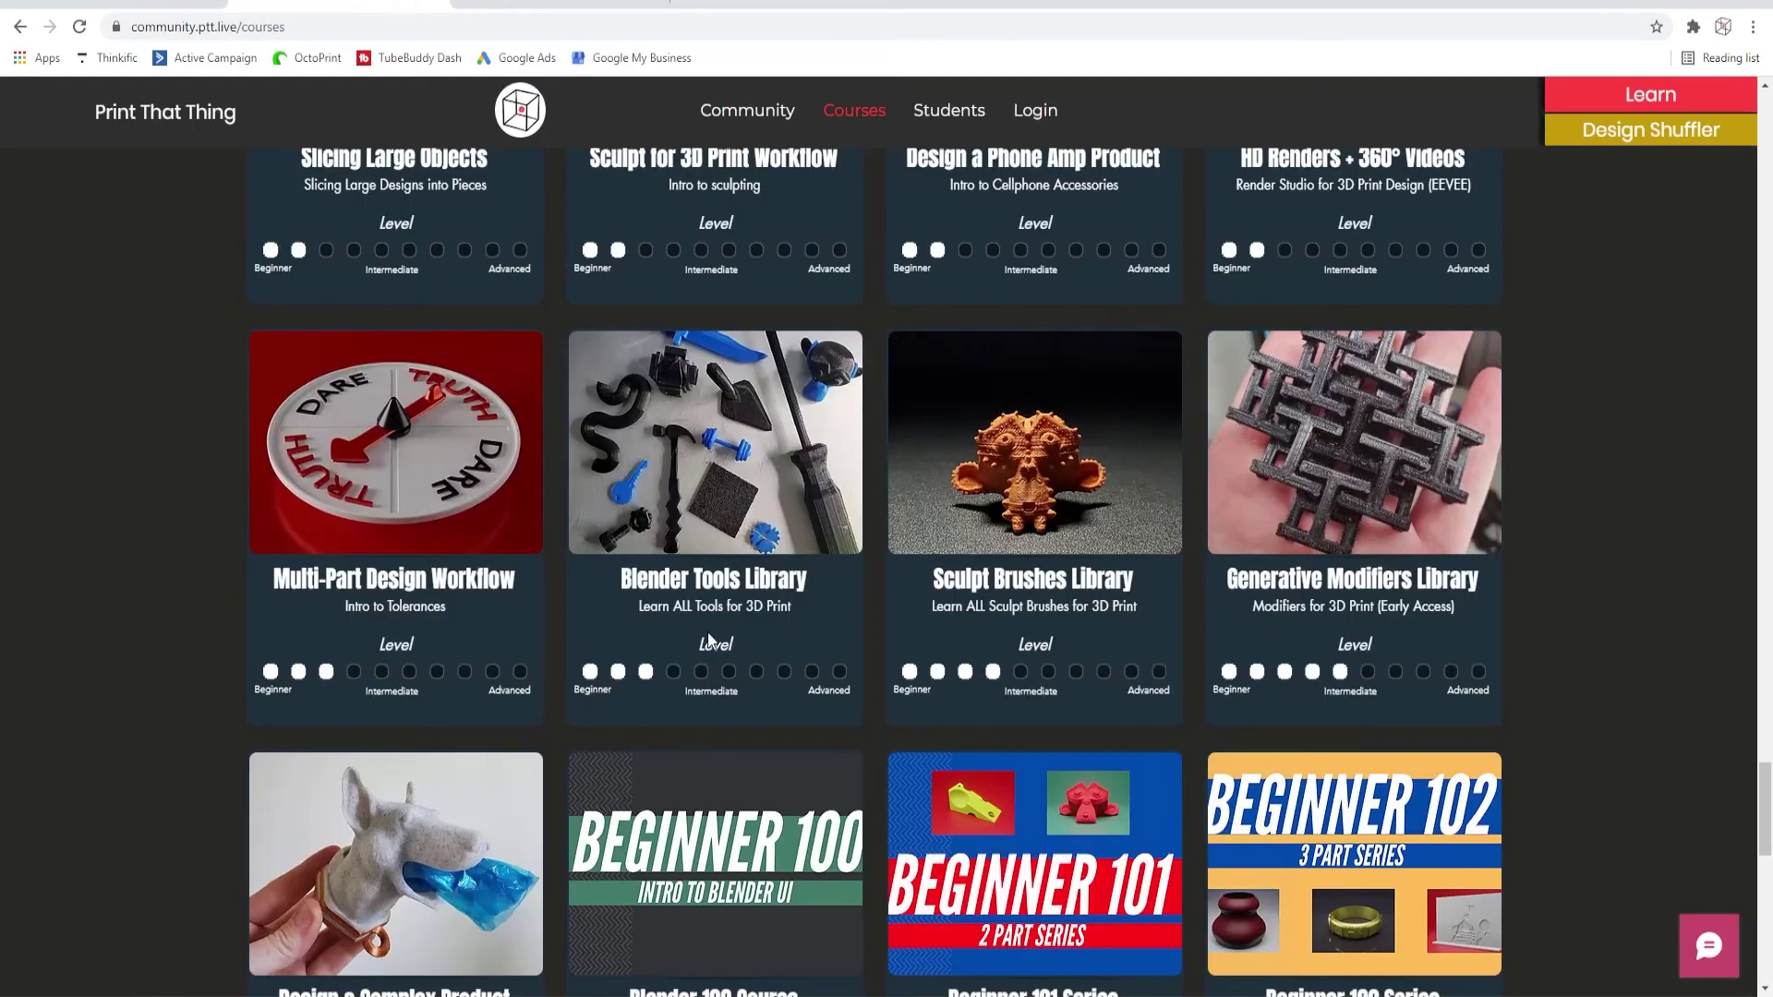
Open the Design a Complex Product course and view its Create a Bolt Collar lesson
{"action": "left_click", "coordinate": [416, 868]}
{"action": "left_click", "coordinate": [591, 611]}
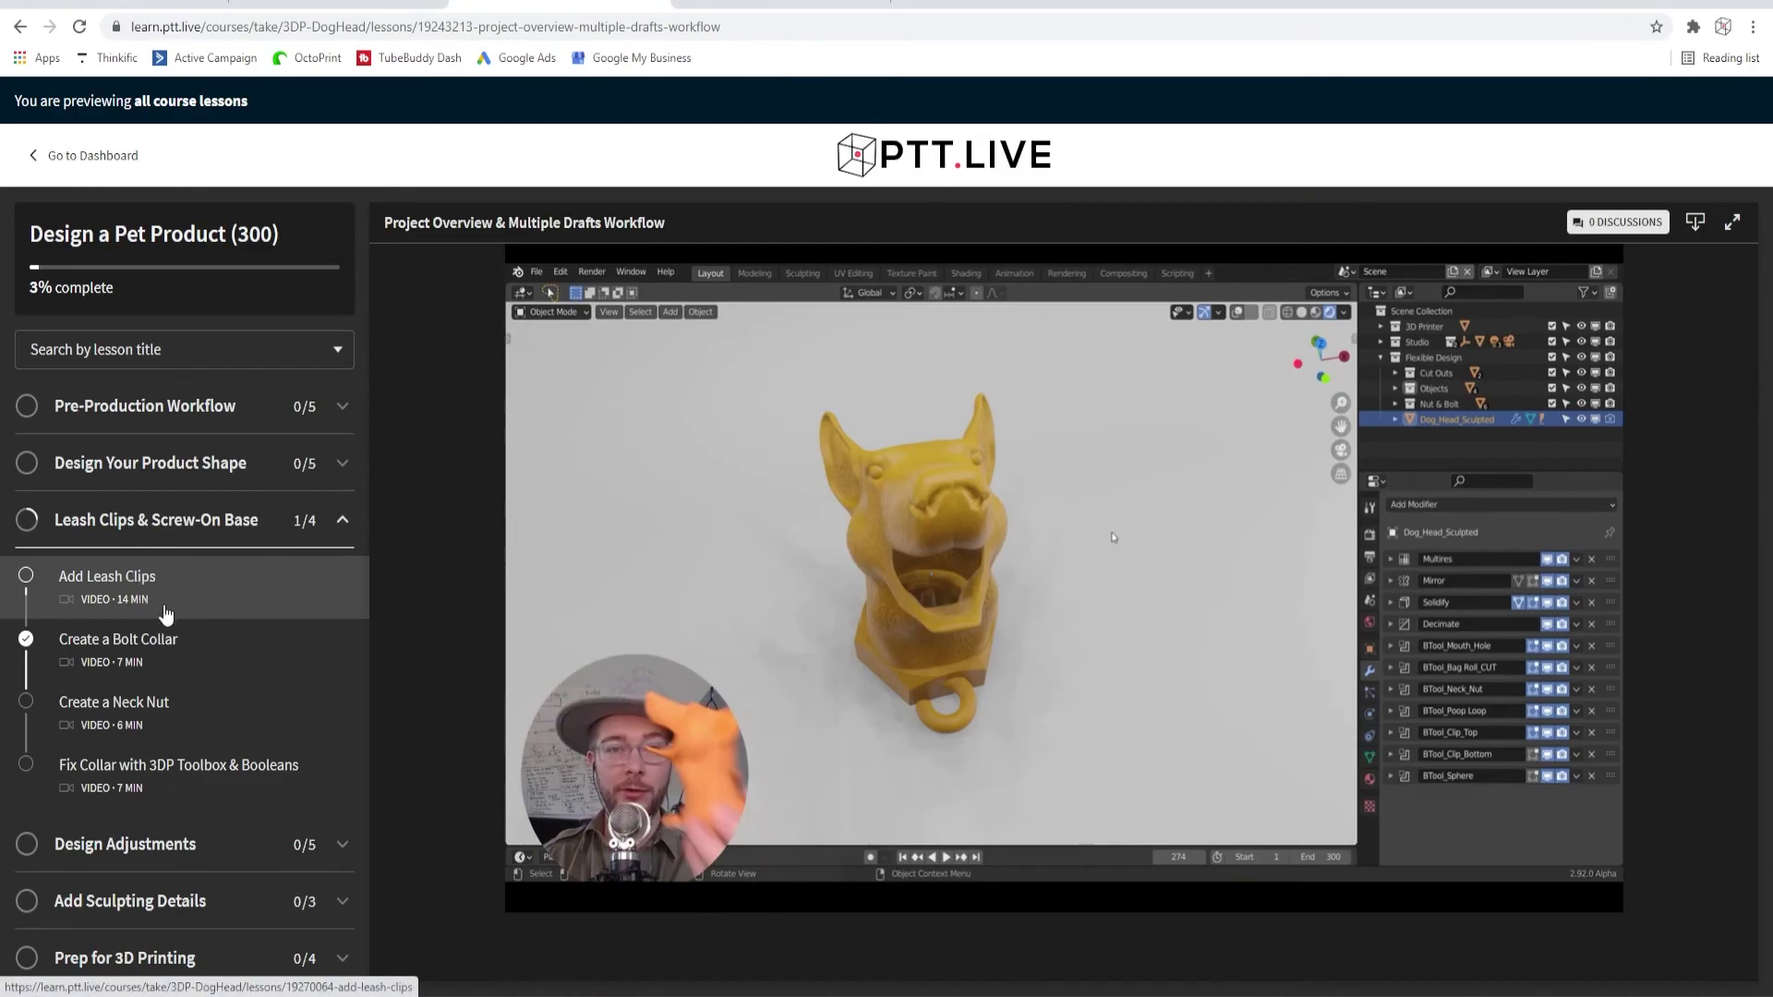
{"action": "left_click", "coordinate": [139, 639]}
{"action": "left_click", "coordinate": [1600, 891]}
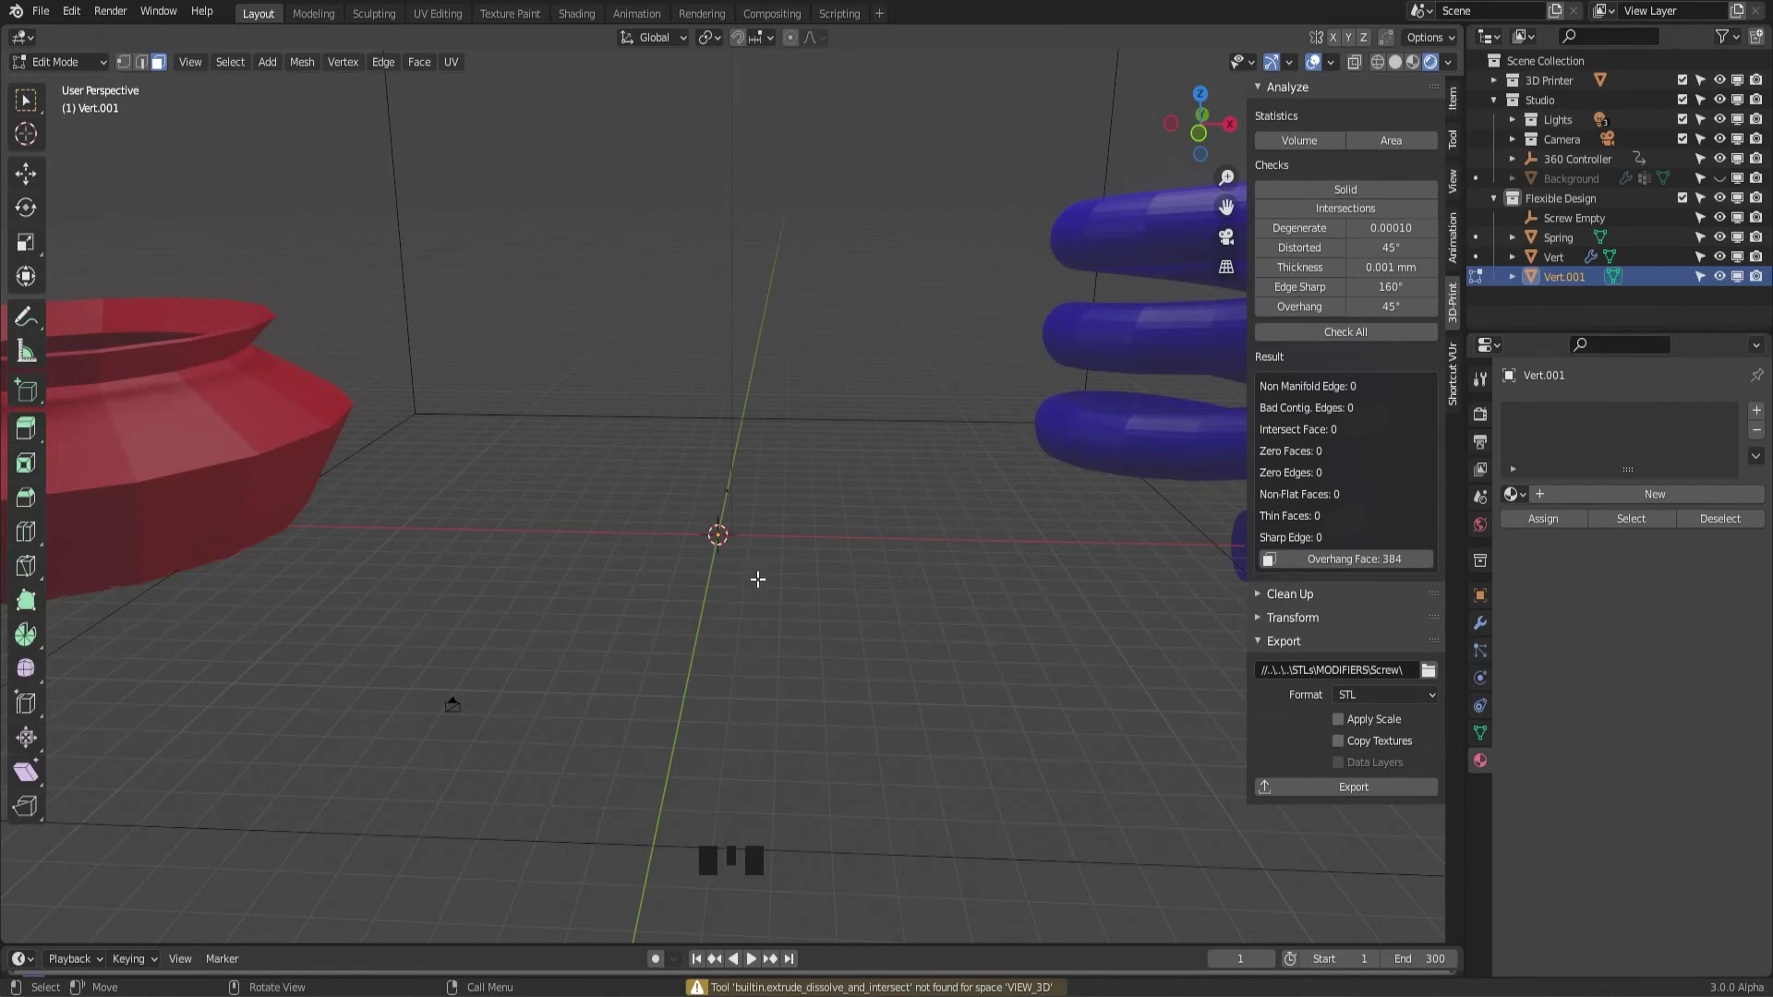
In front view with vertex selection, extrude the single vertex of Vert.001 about 10.25 mm outward along the global X axis
{"action": "key", "text": "KP_1"}
{"action": "scroll", "coordinate": [749, 559], "scroll_direction": "up", "scroll_amount": 5}
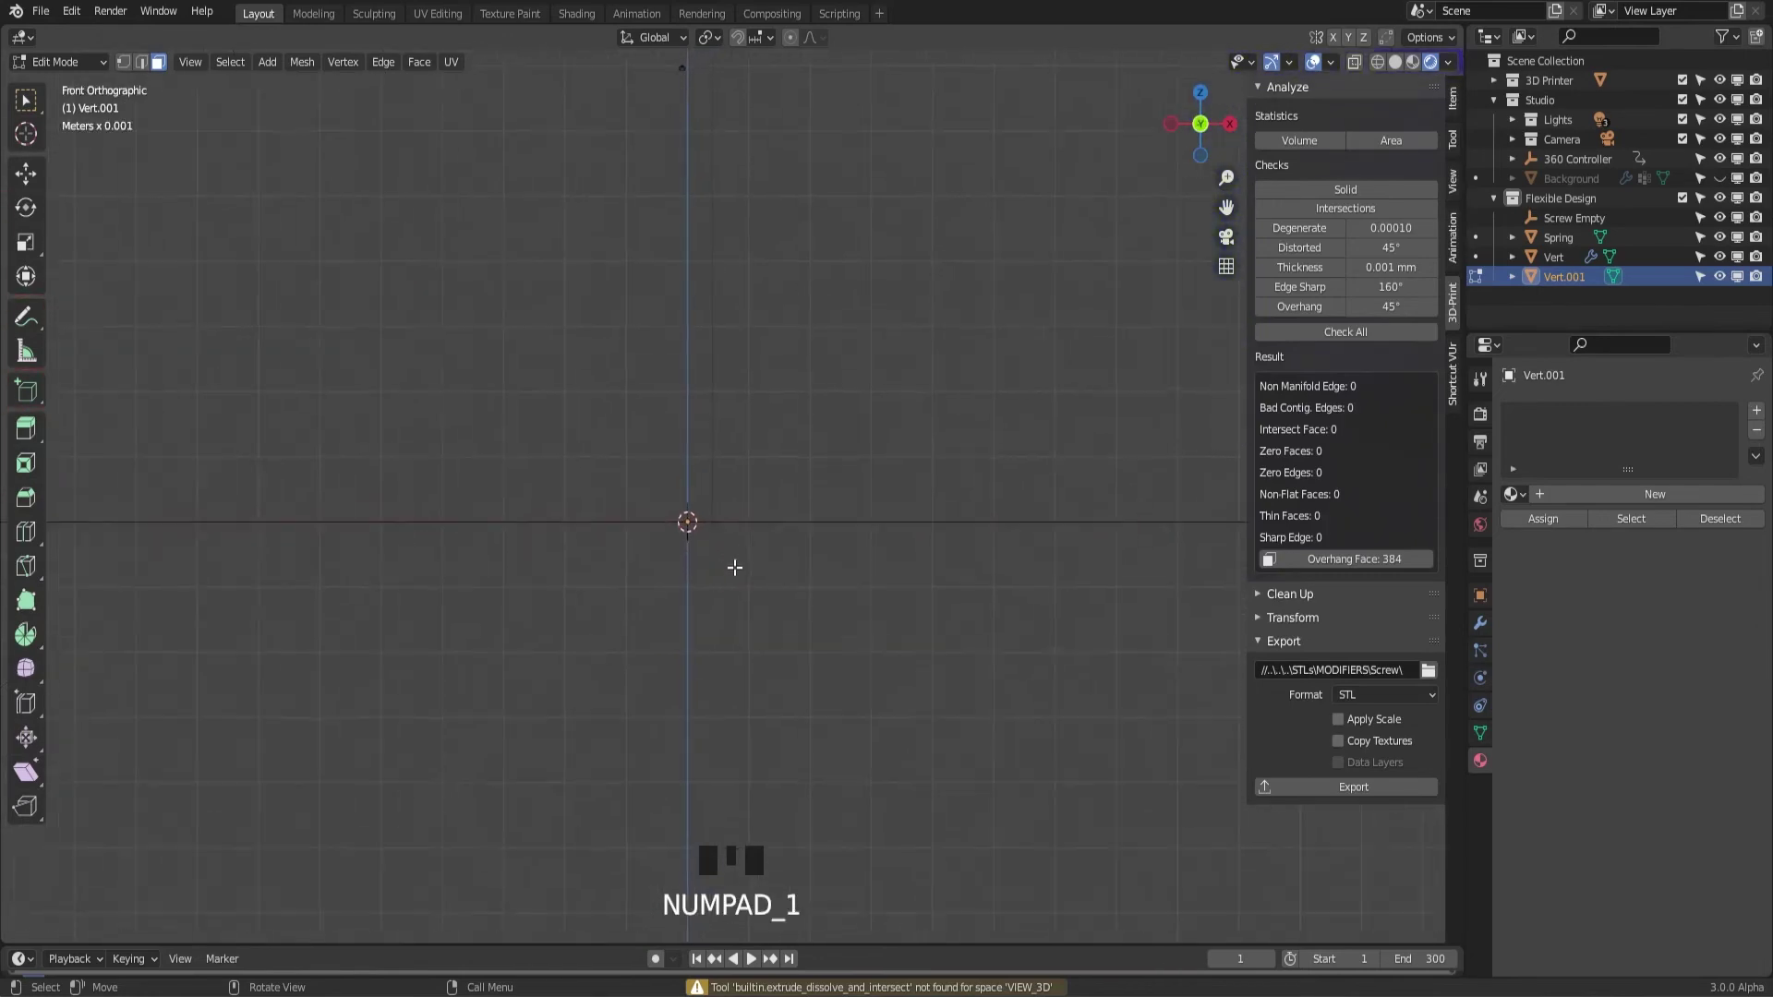
{"action": "middle_click_drag", "start_coordinate": [736, 554], "coordinate": [724, 594], "text": "shift"}
{"action": "key", "text": "e"}
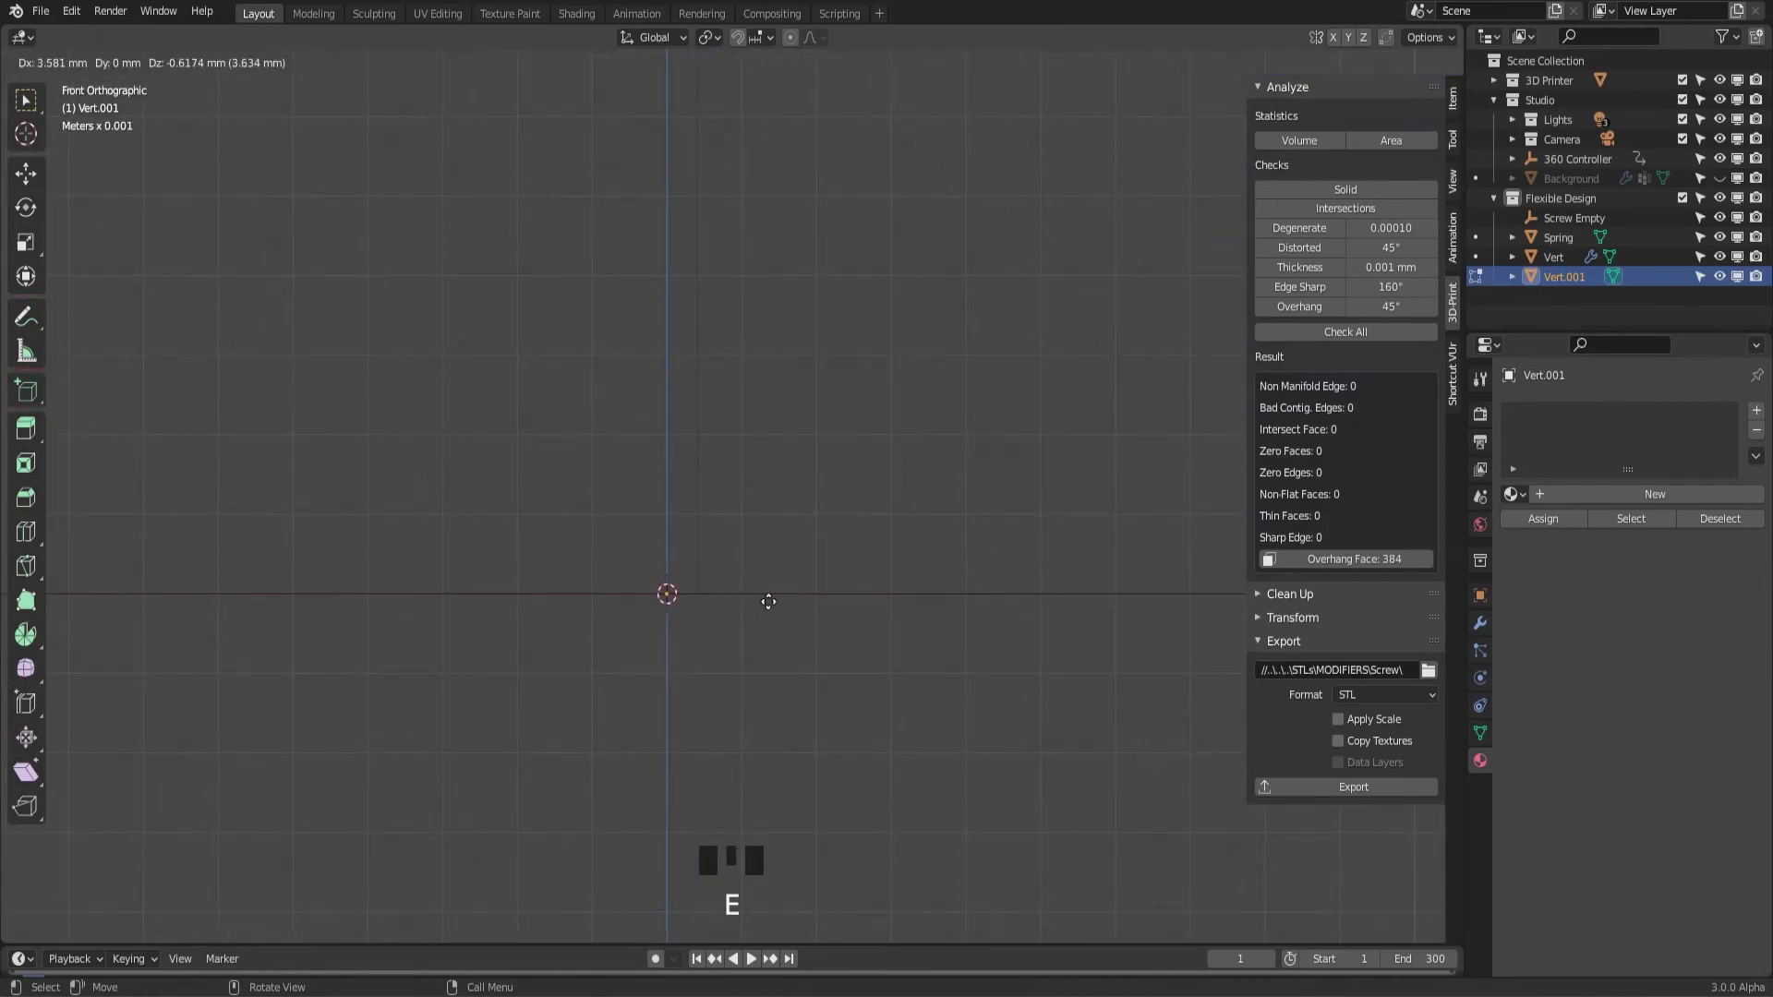
{"action": "right_click", "coordinate": [735, 517]}
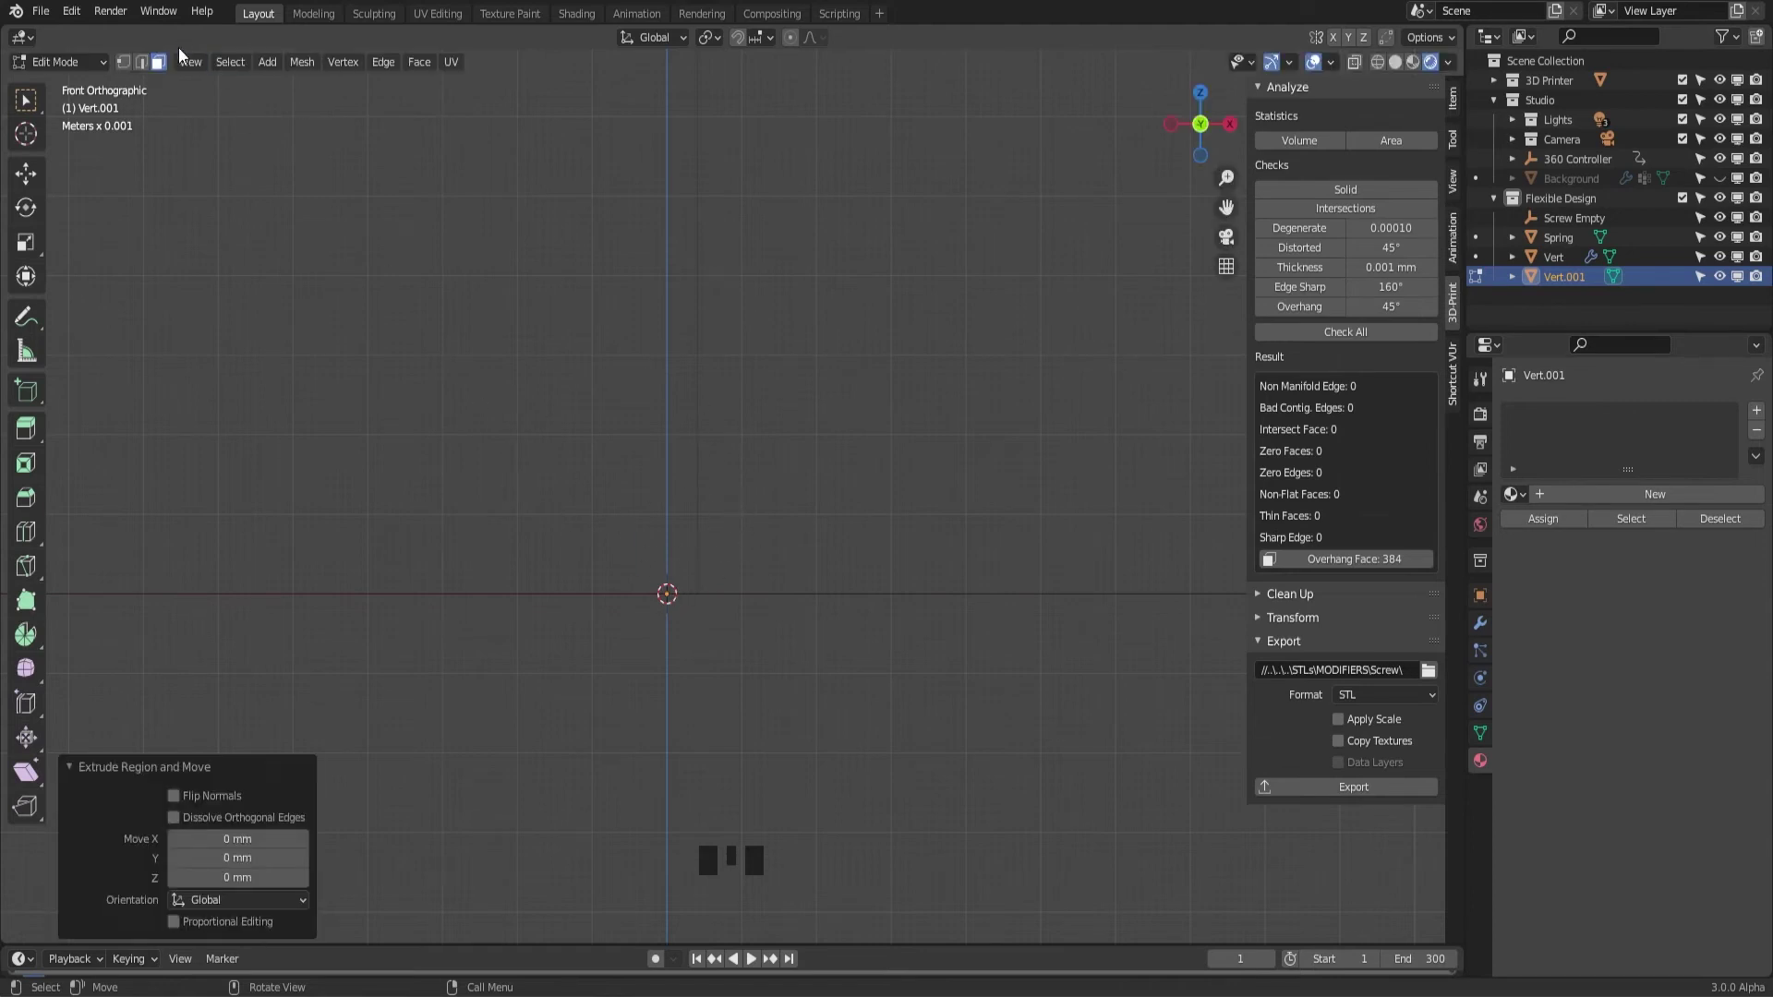
{"action": "left_click", "coordinate": [121, 64]}
{"action": "key", "text": "e"}
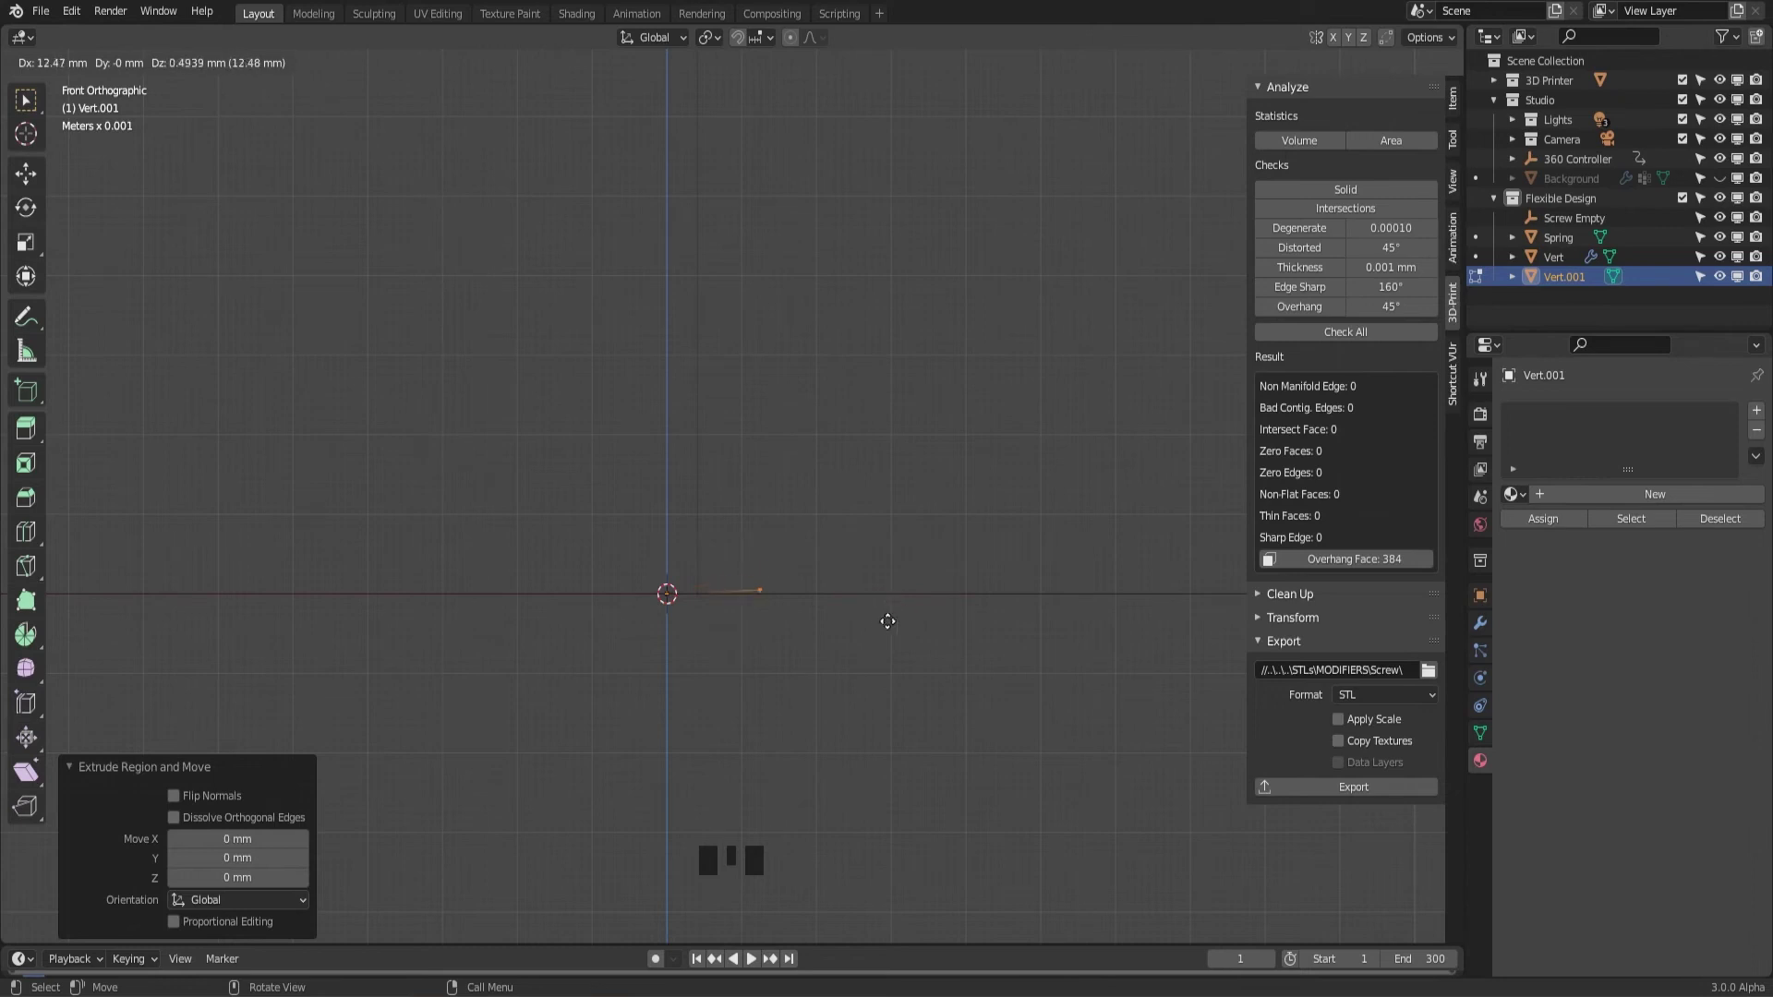
{"action": "key", "text": "x"}
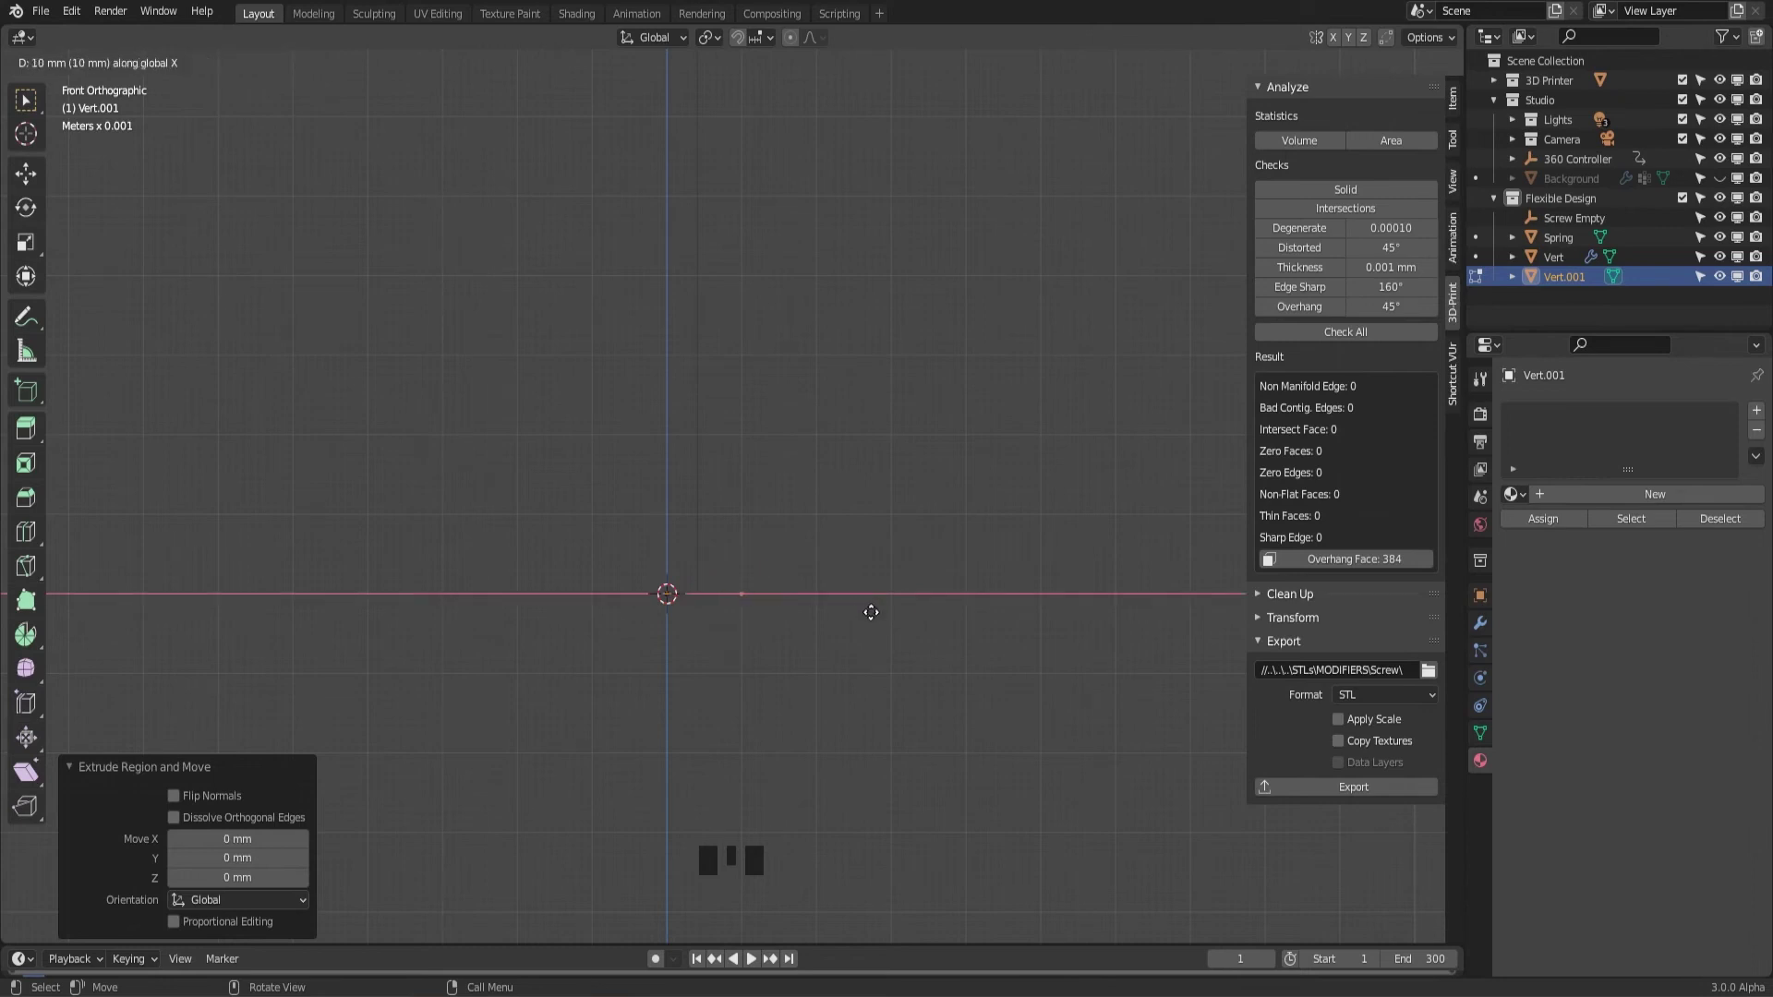
{"action": "left_click", "coordinate": [872, 615]}
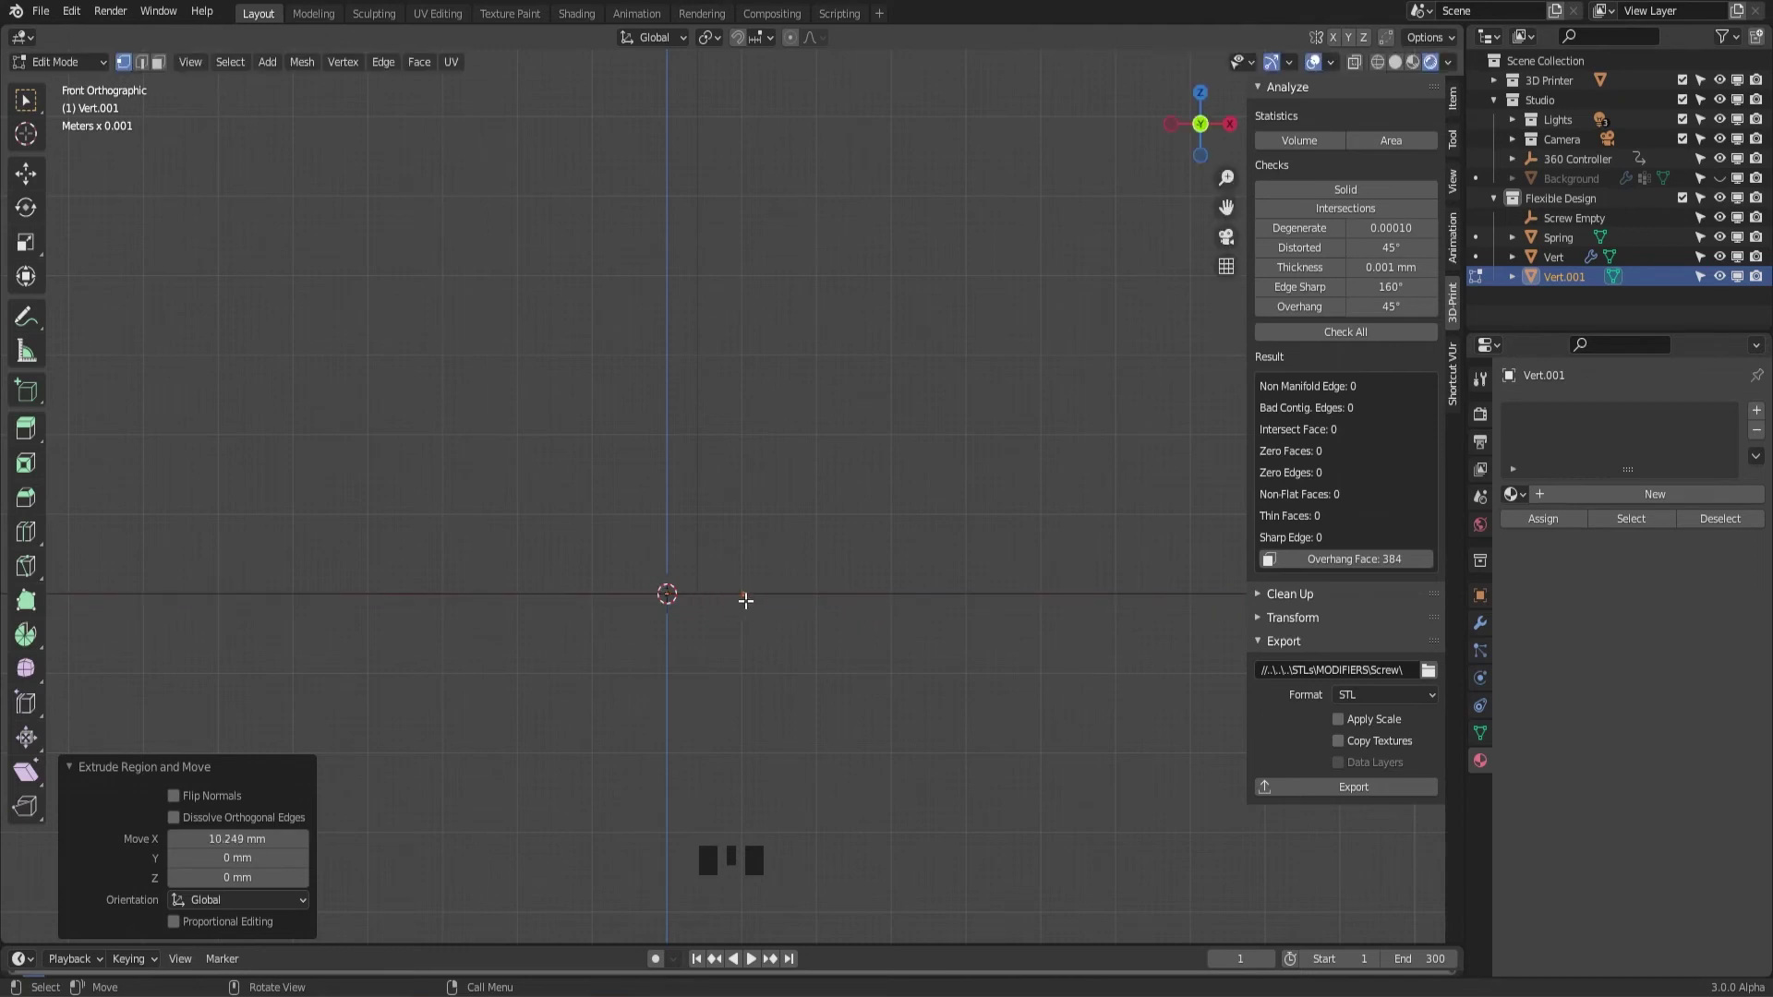
Extrude the profile's end vertex about 10 mm outward and 10.6 mm up, followed by about 1.5 mm straight up
{"action": "key", "text": "e"}
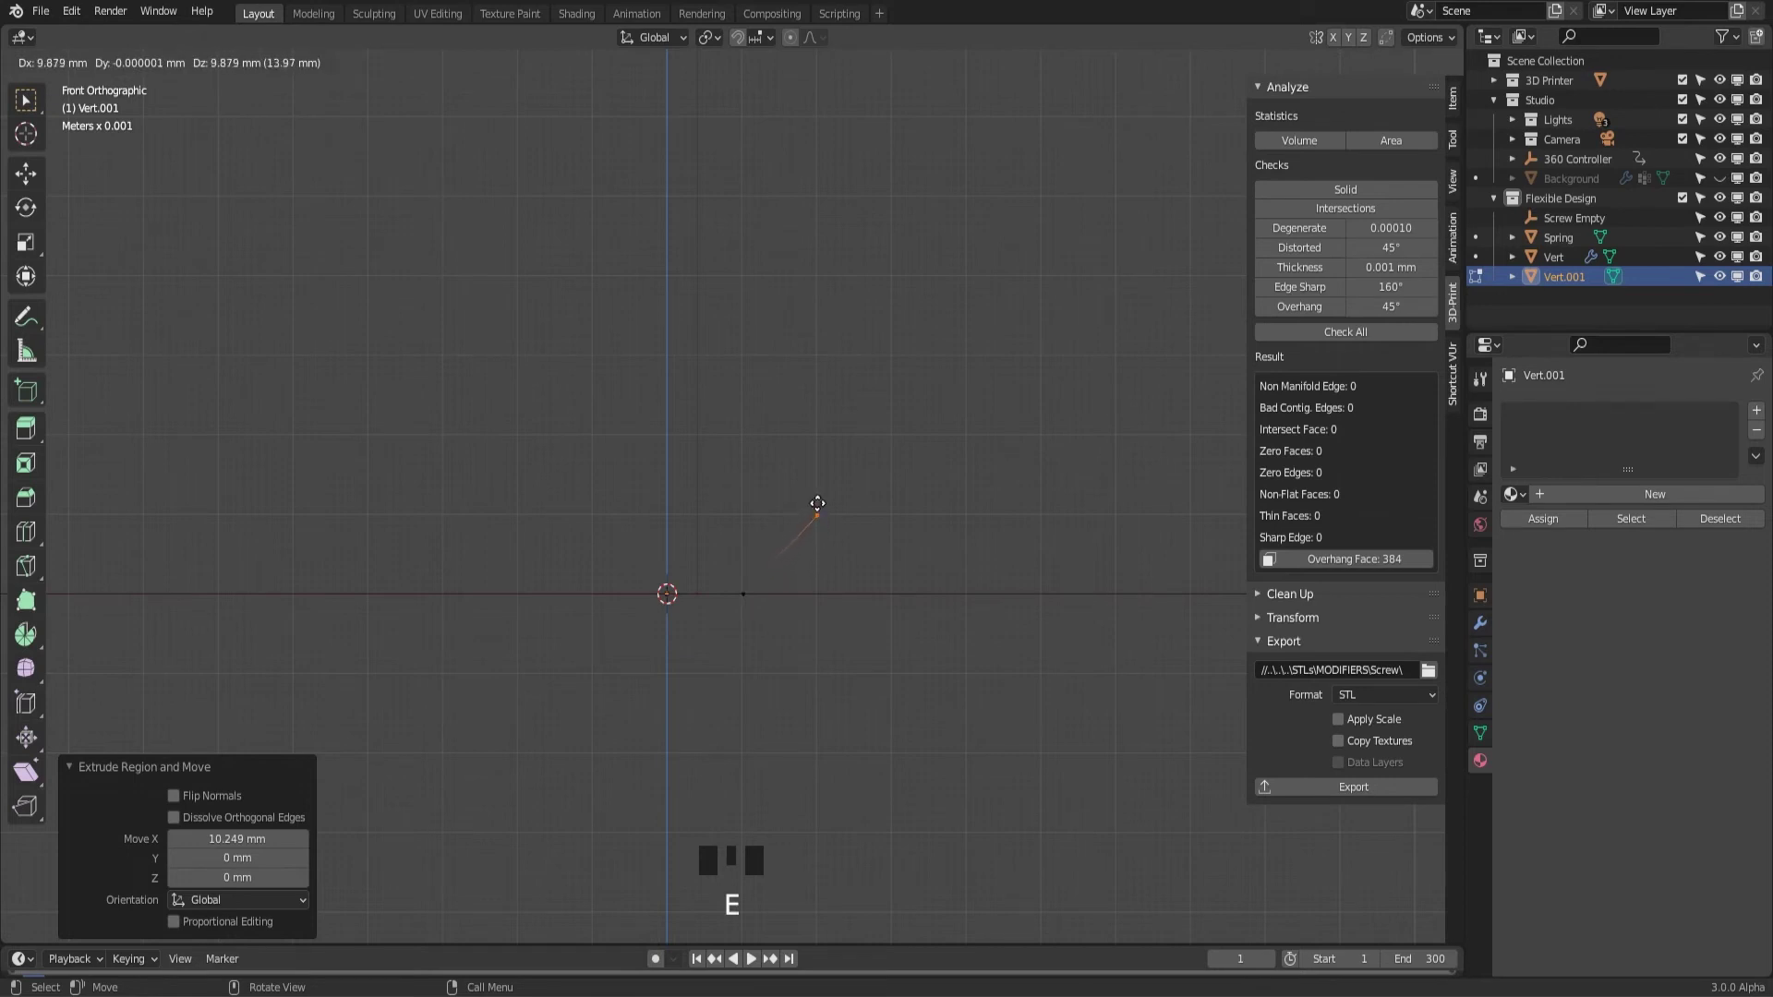
{"action": "left_click", "coordinate": [818, 504]}
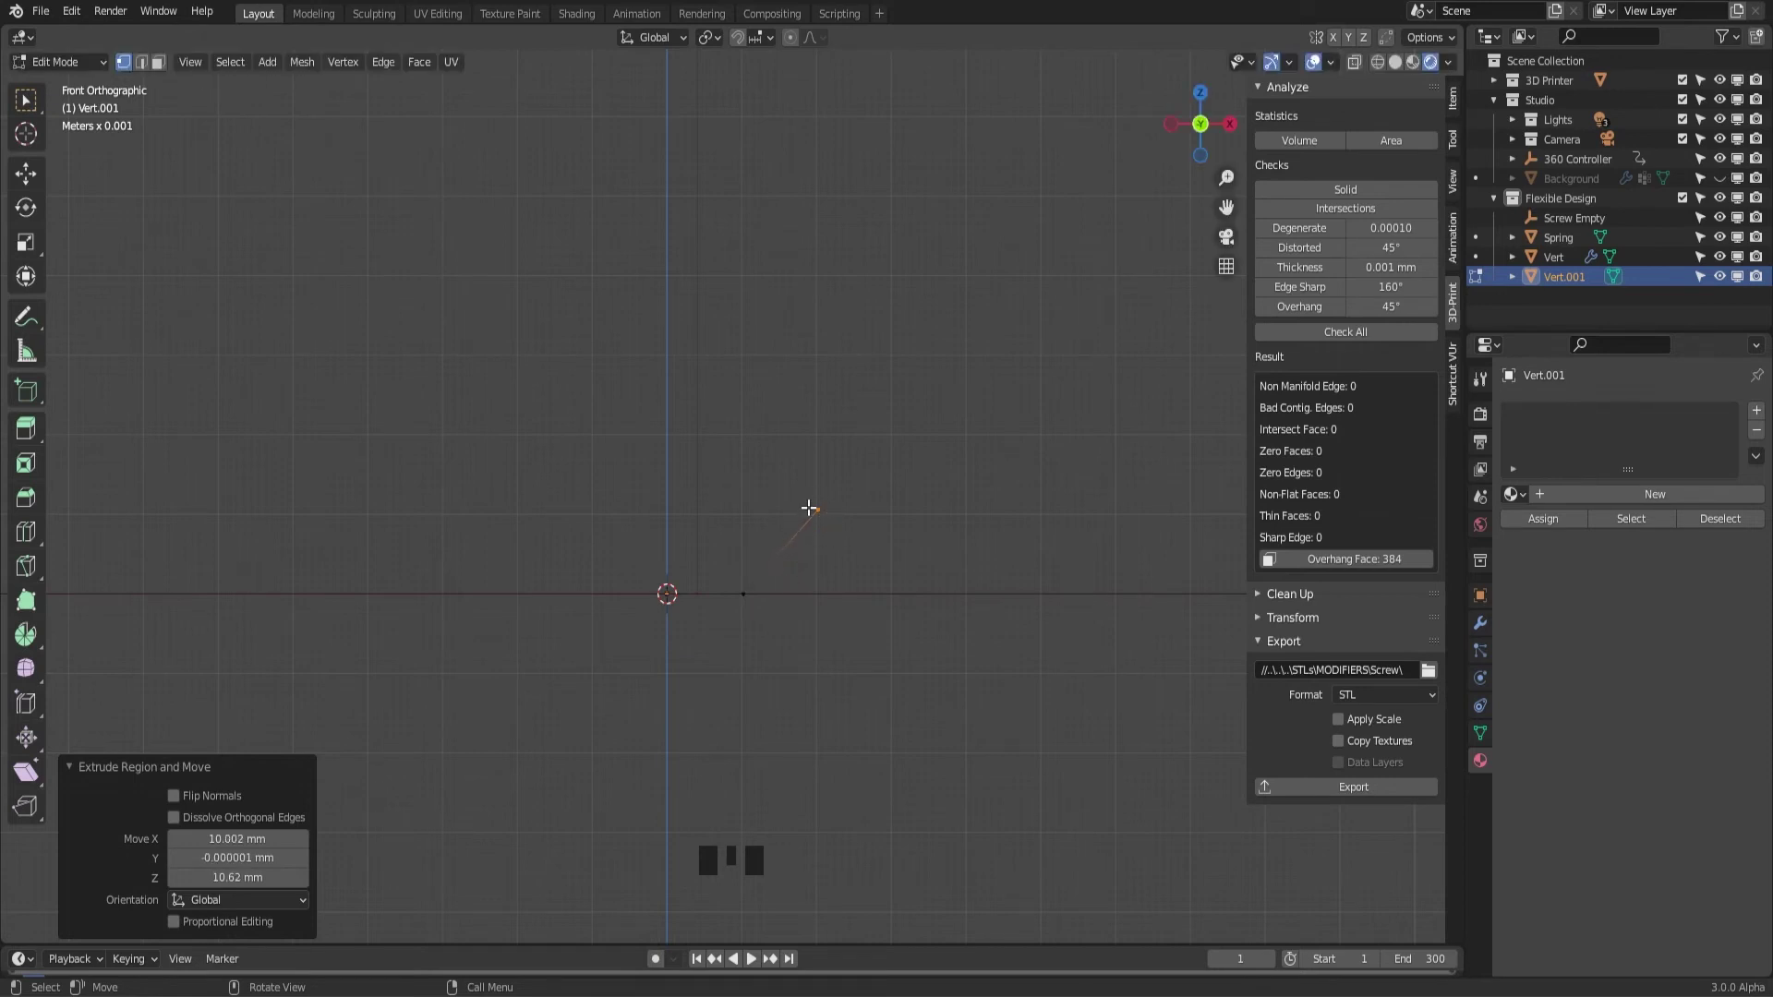
{"action": "key", "text": "e"}
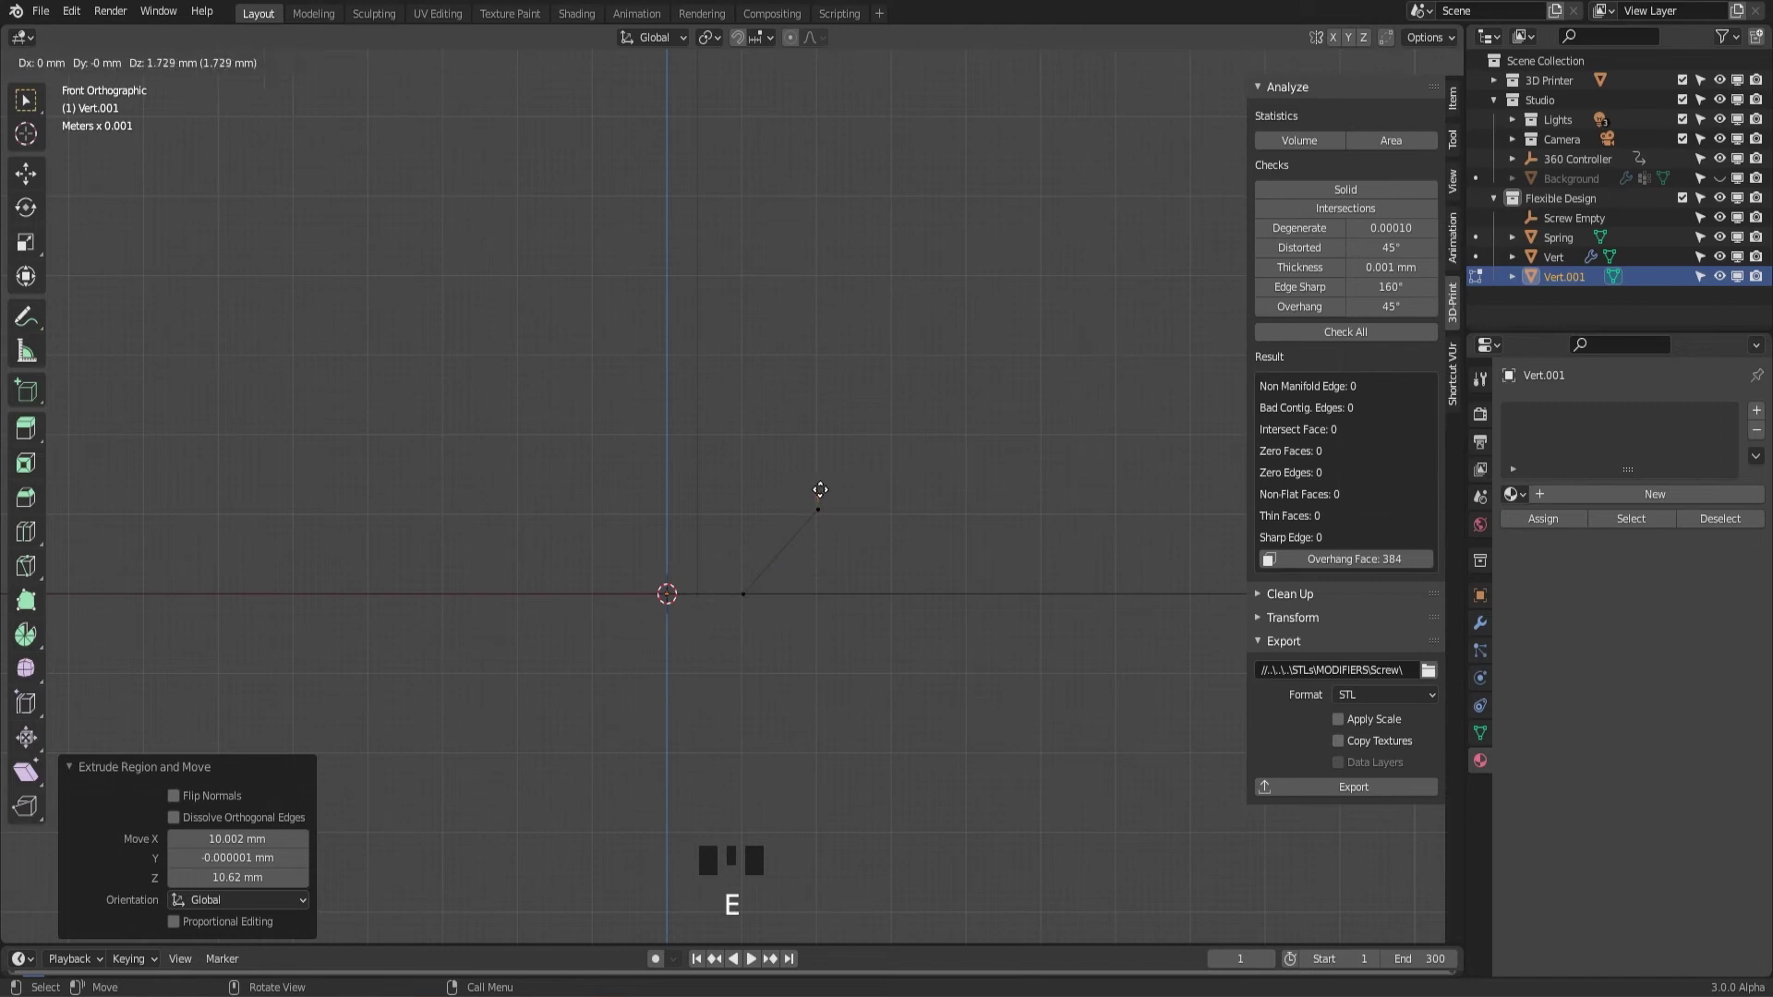
{"action": "left_click", "coordinate": [820, 492]}
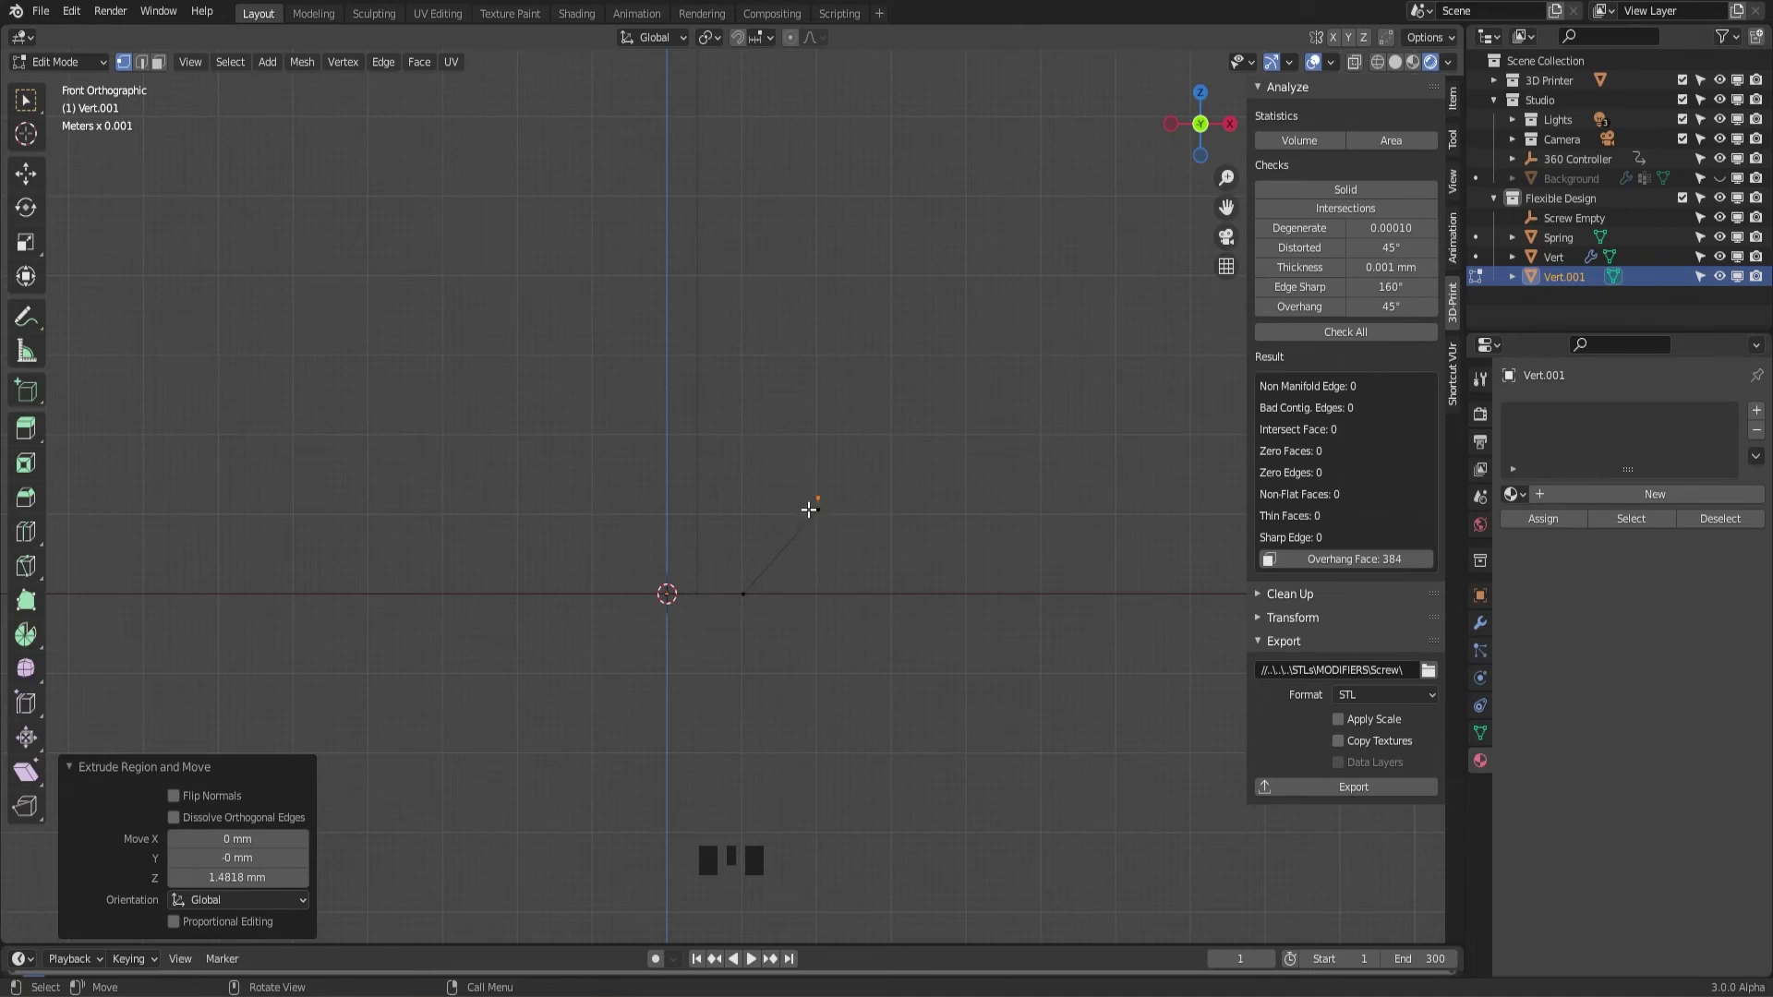
Extrude the profile about 10 mm back inward and 7.5 mm up, followed by about 1.5 mm straight up
{"action": "key", "text": "e"}
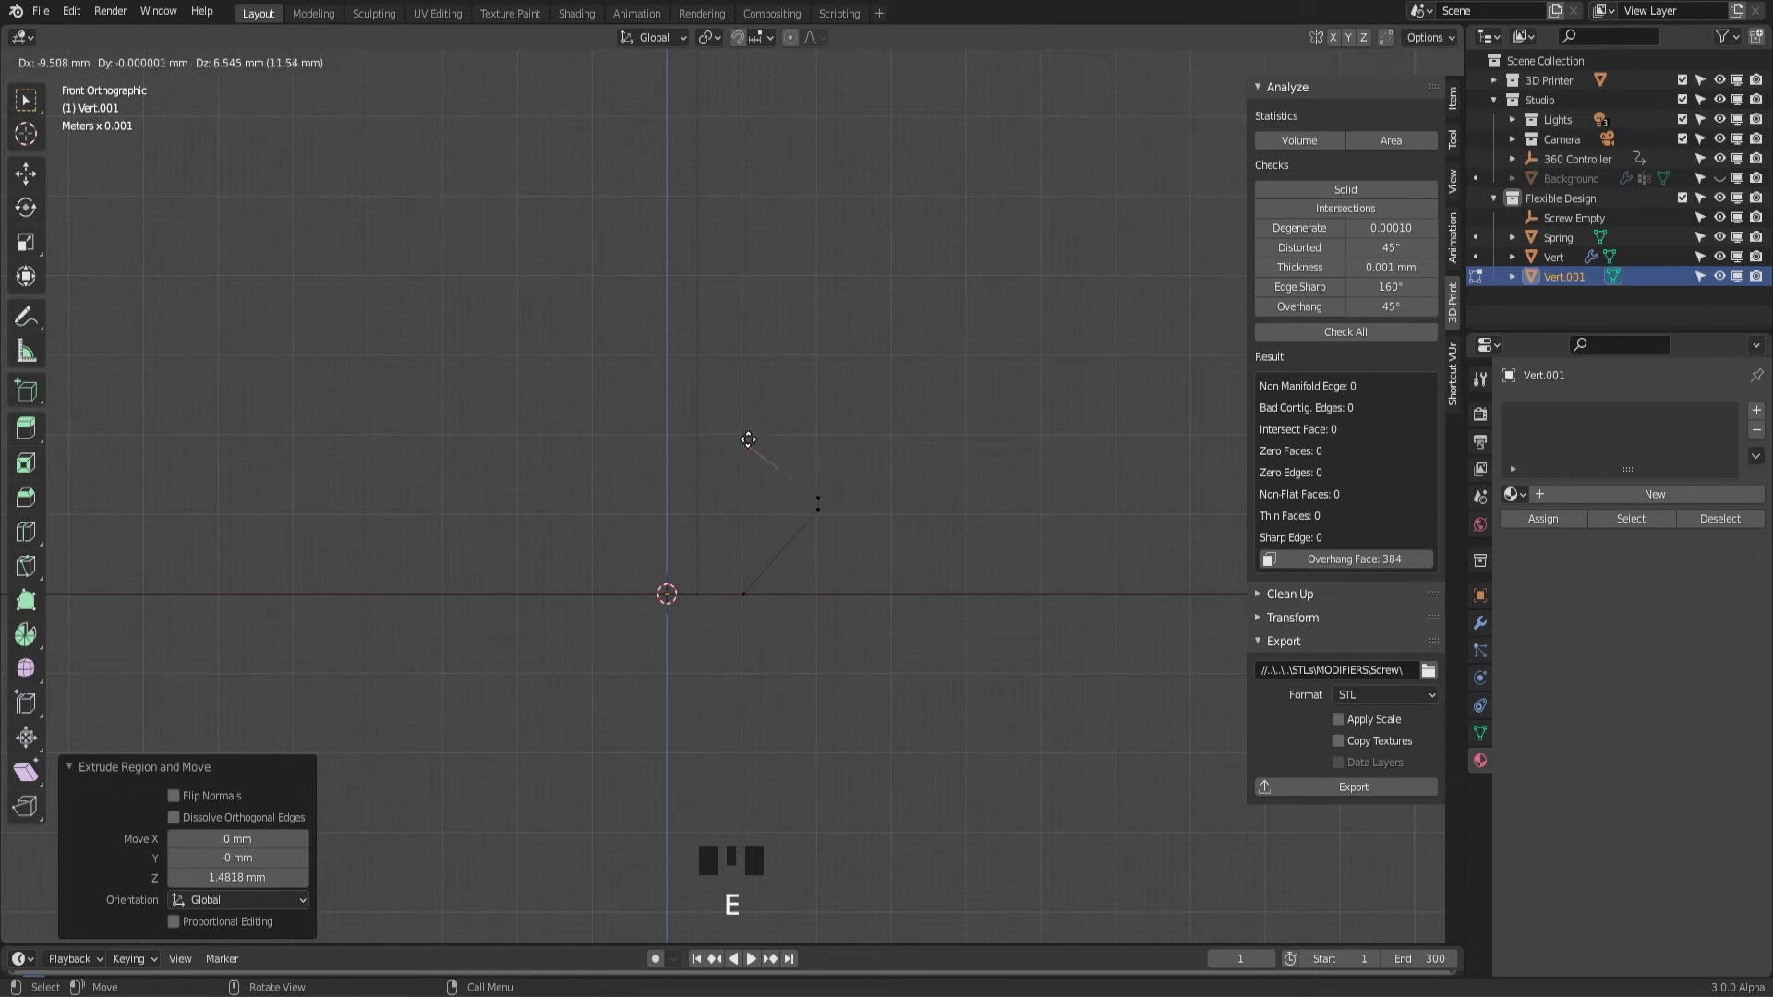
{"action": "left_click", "coordinate": [746, 432]}
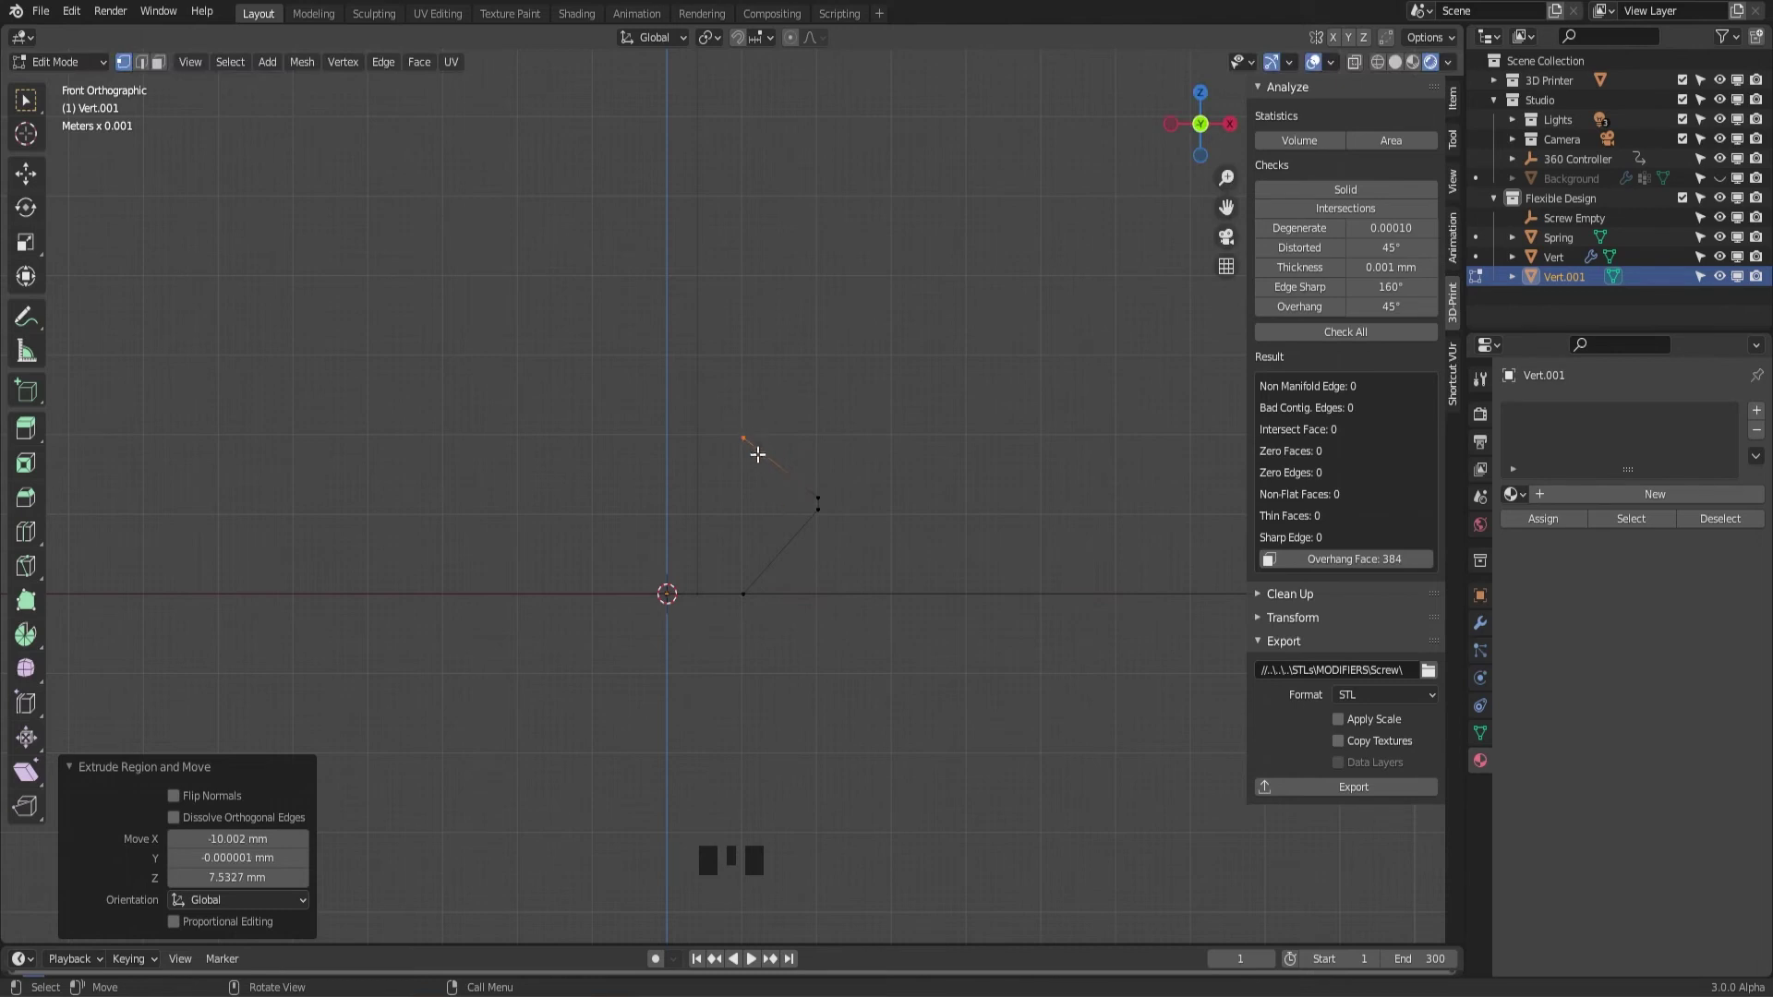
{"action": "key", "text": "e"}
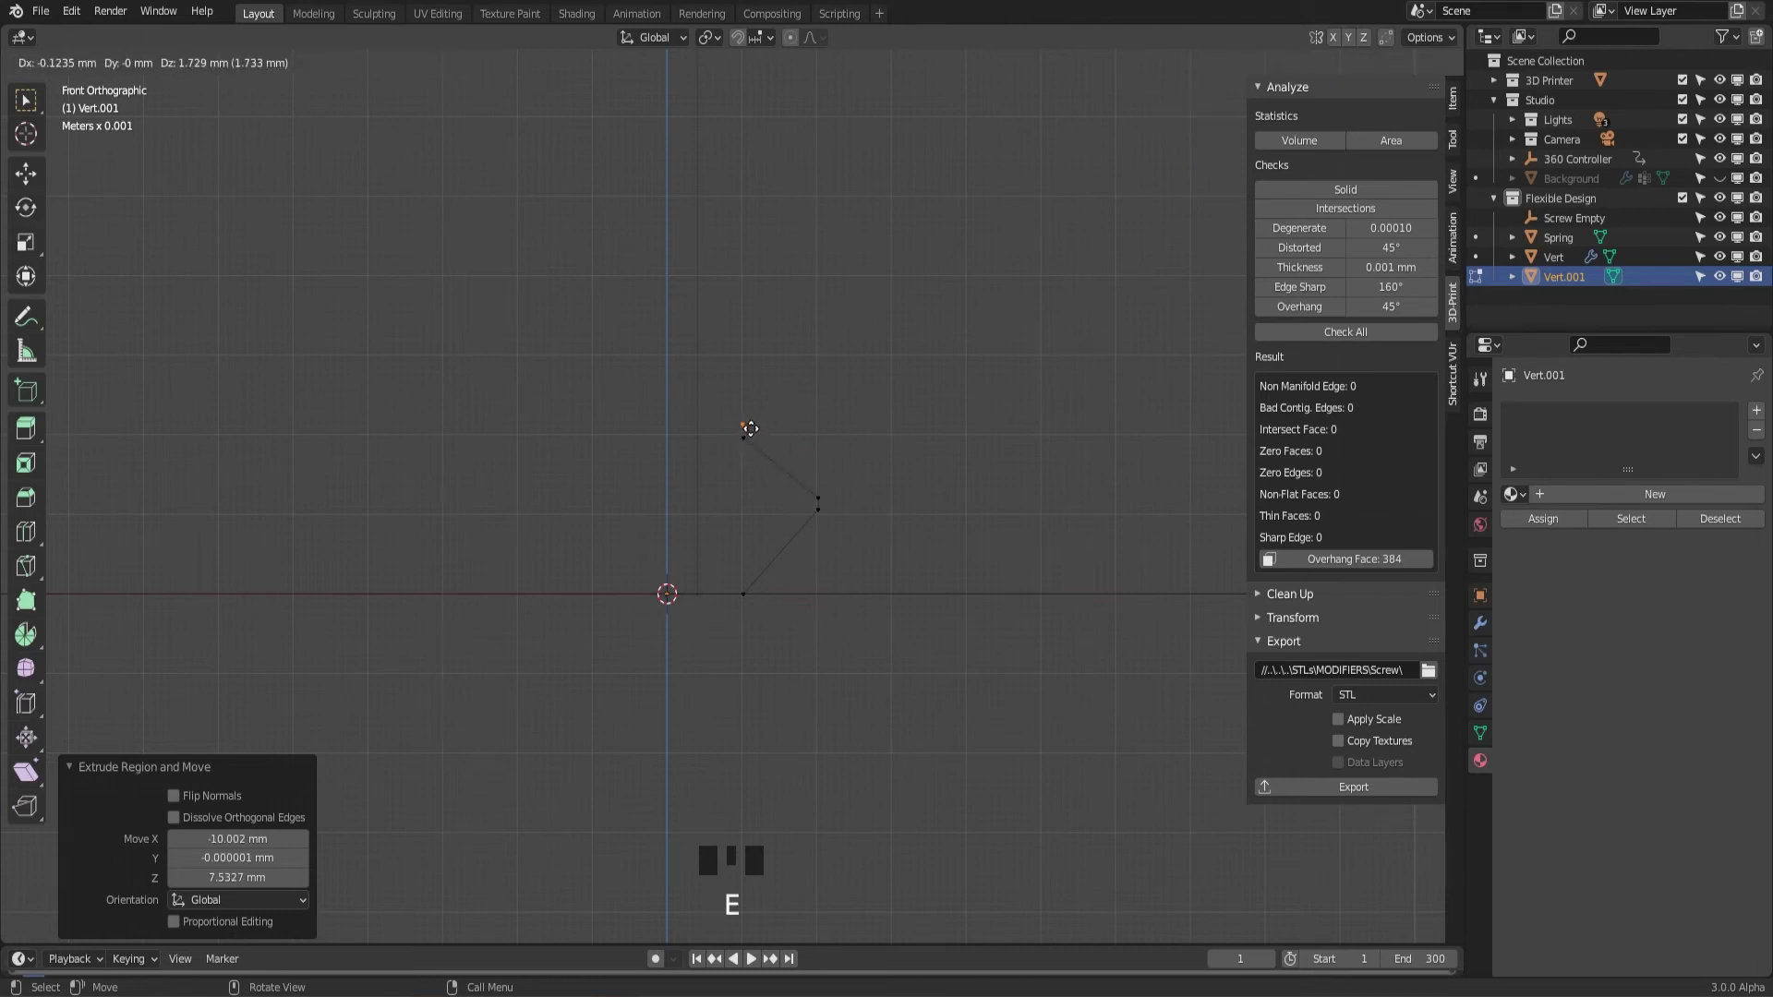
{"action": "left_click", "coordinate": [751, 430]}
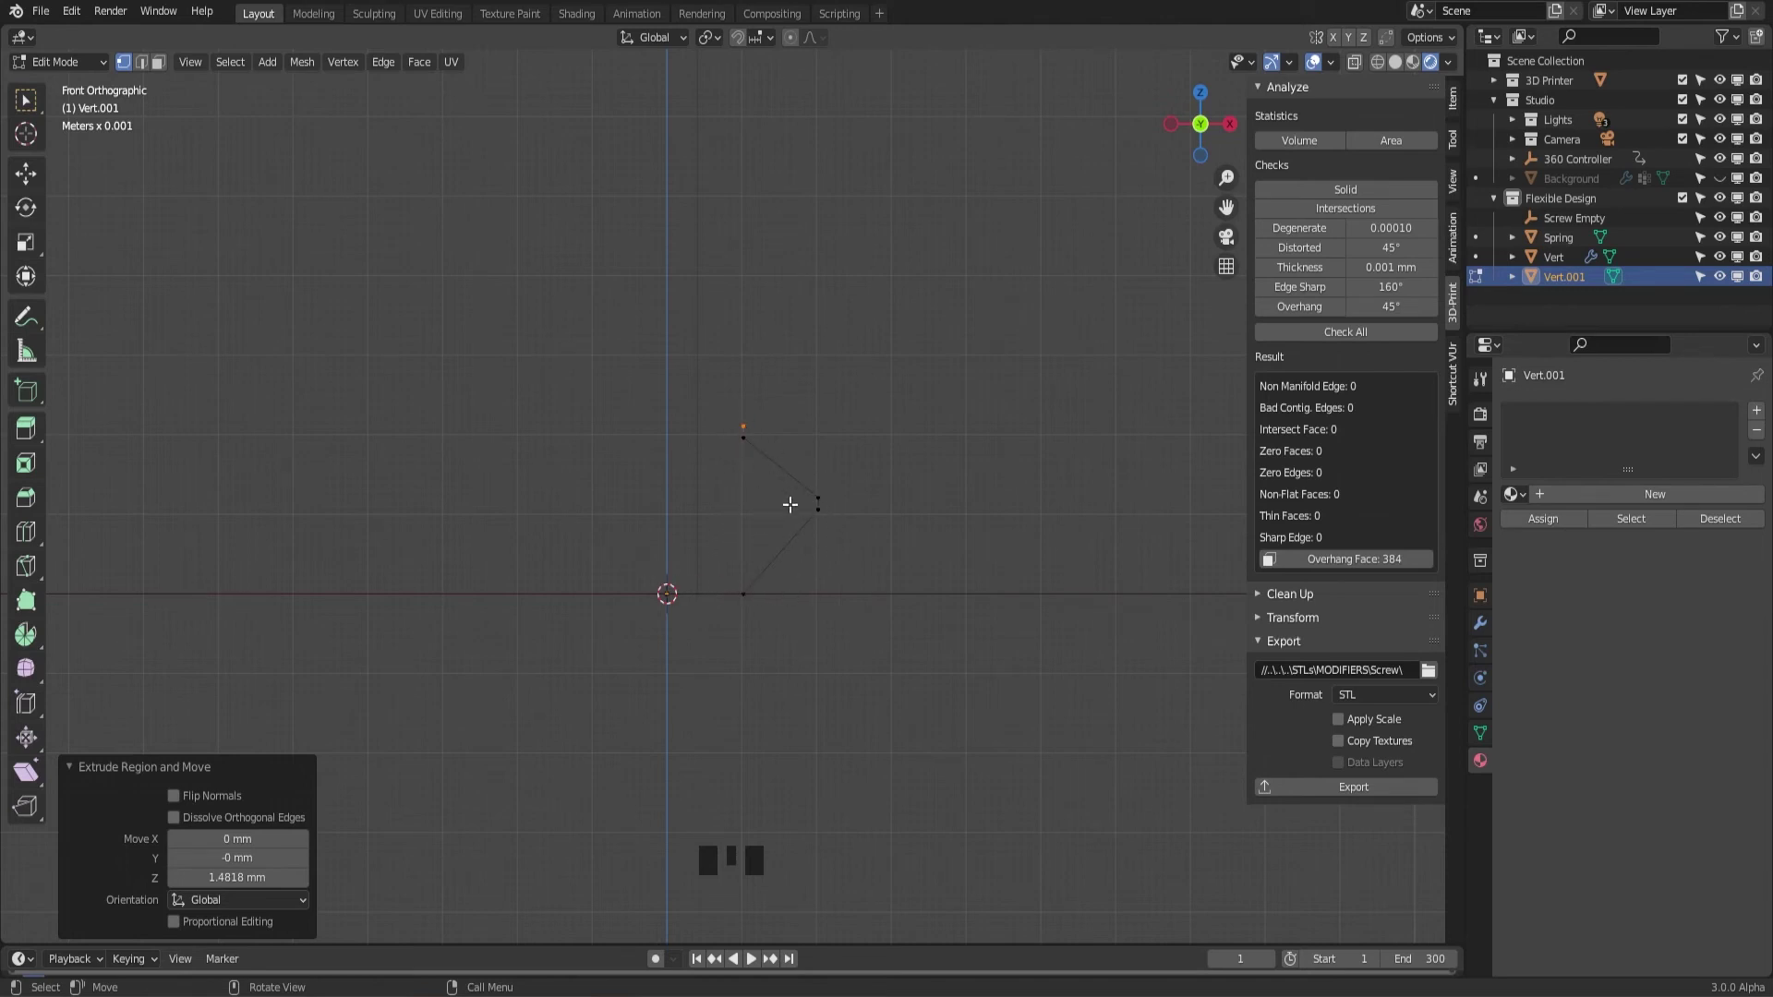
Add a Screw modifier to Vert.001 with Merge enabled and smooth shading turned off
{"action": "left_click", "coordinate": [1481, 621]}
{"action": "left_click", "coordinate": [1590, 416]}
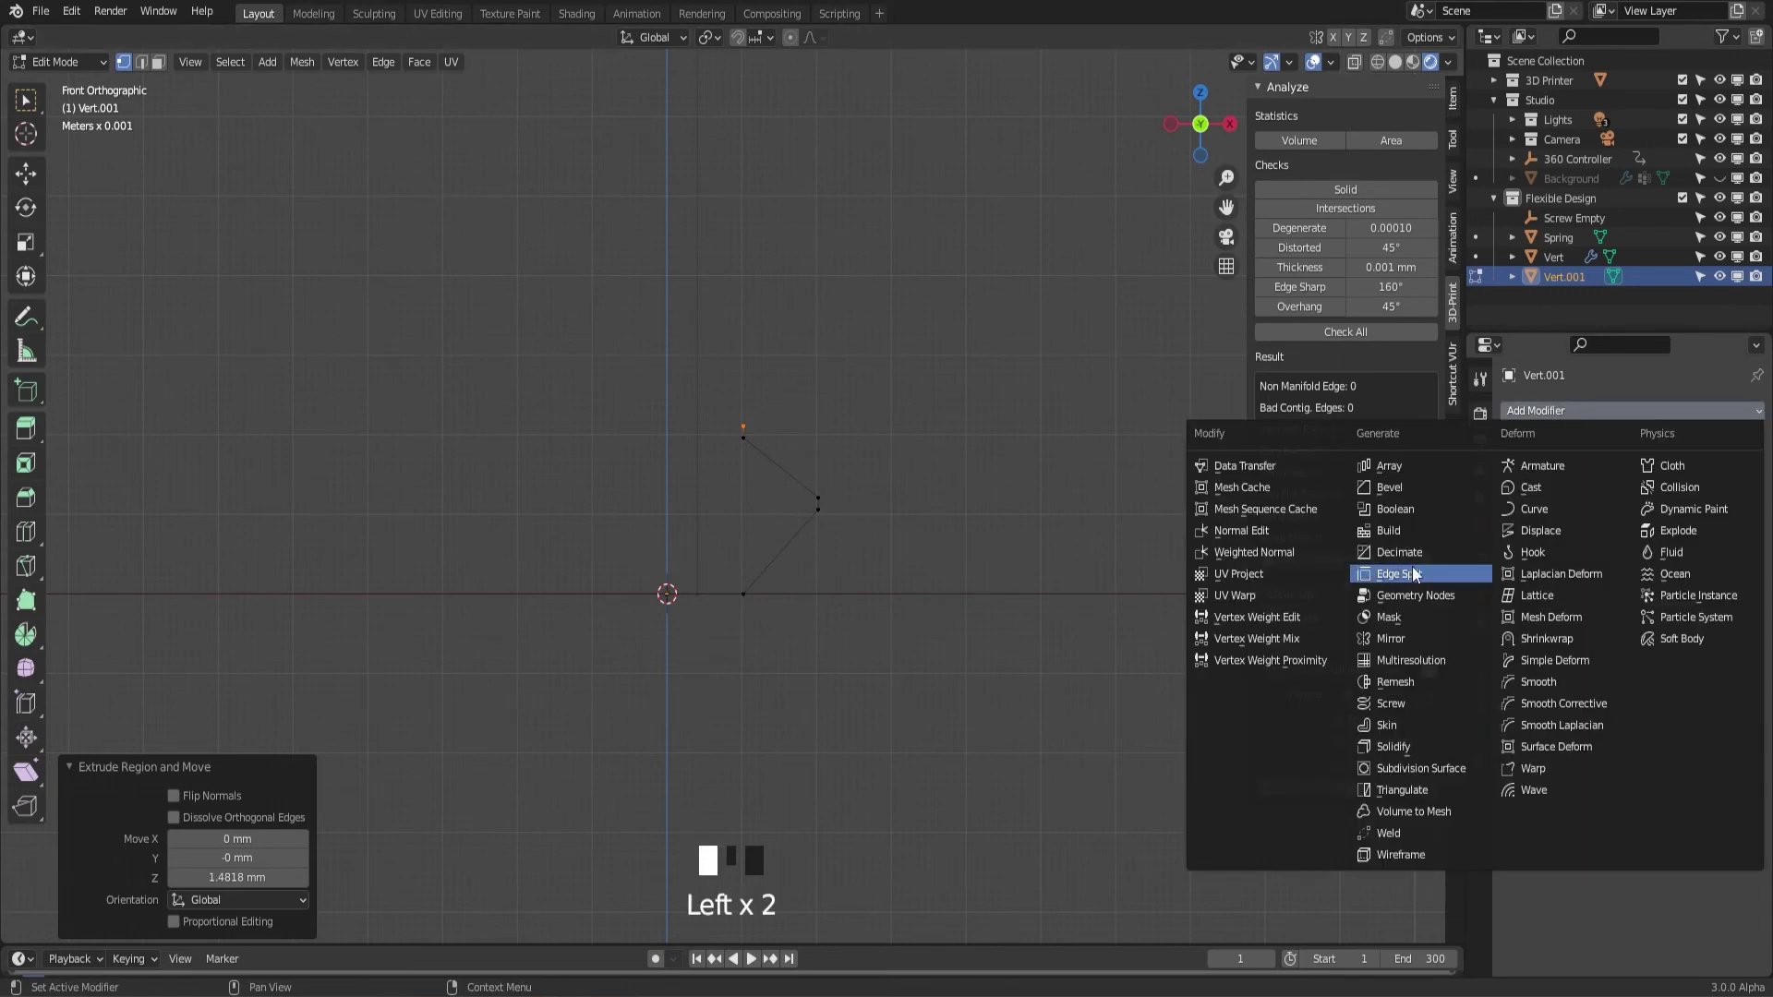
{"action": "left_click", "coordinate": [1405, 702]}
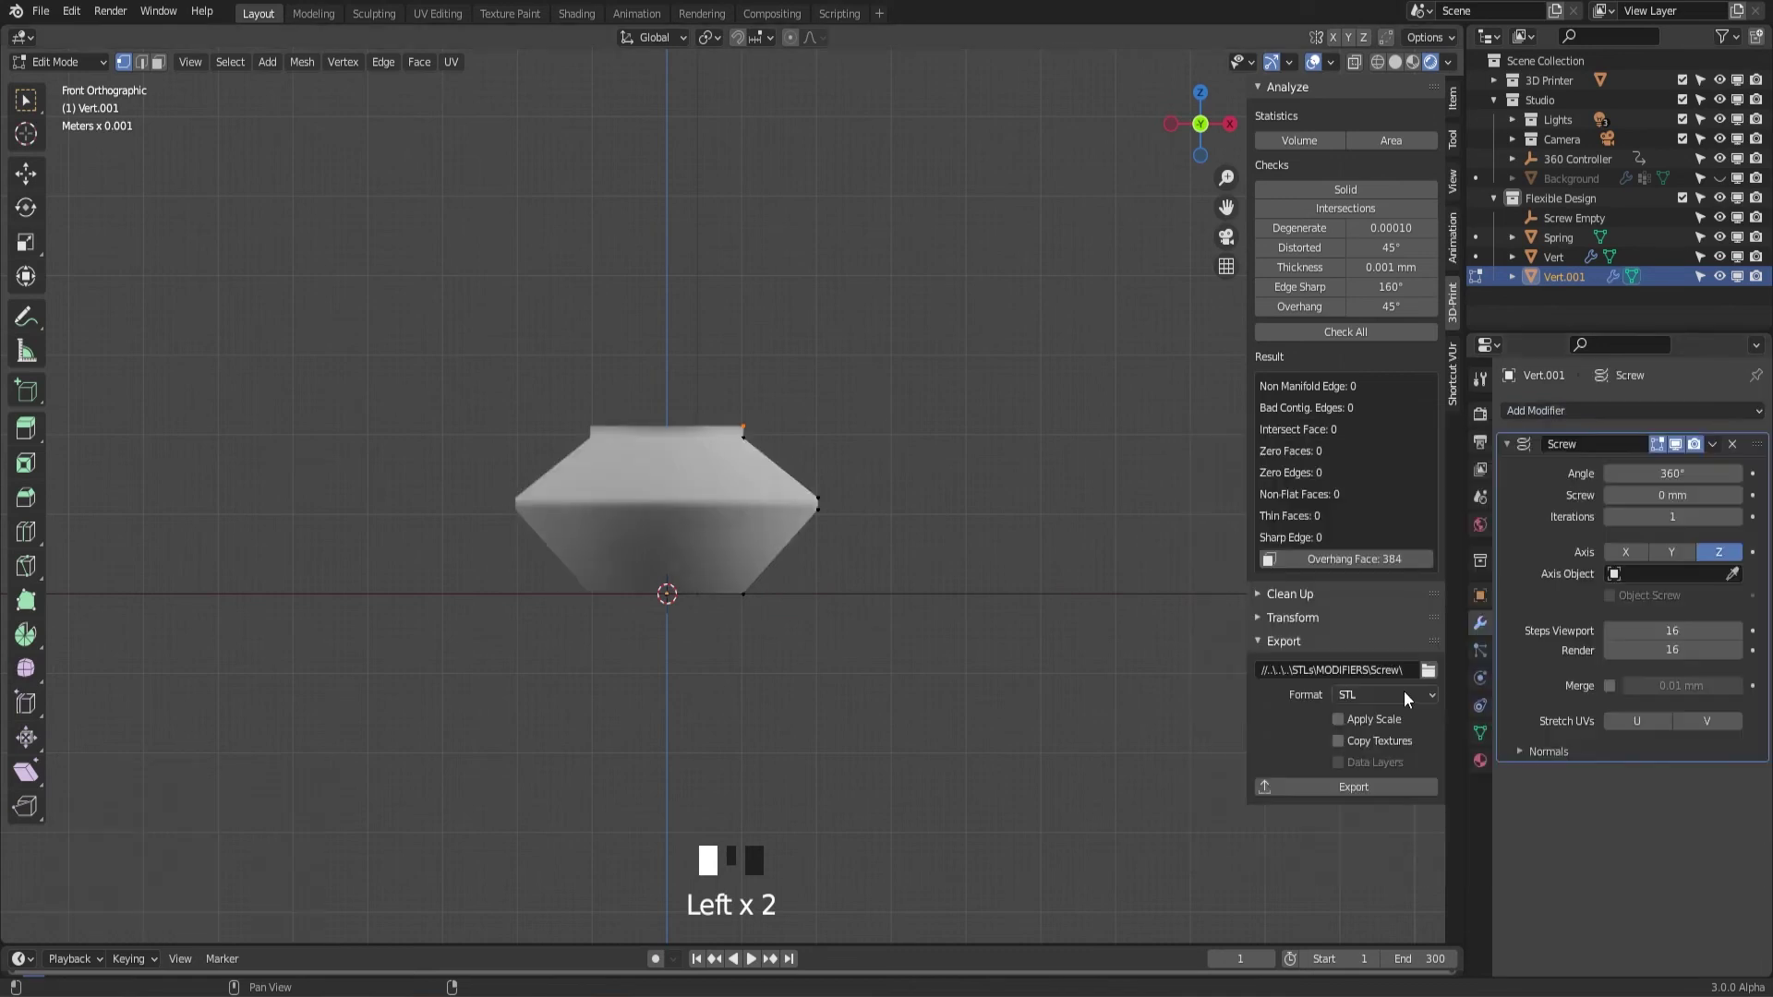
{"action": "left_click", "coordinate": [1609, 685]}
{"action": "left_click", "coordinate": [1519, 753]}
{"action": "left_click", "coordinate": [1624, 779]}
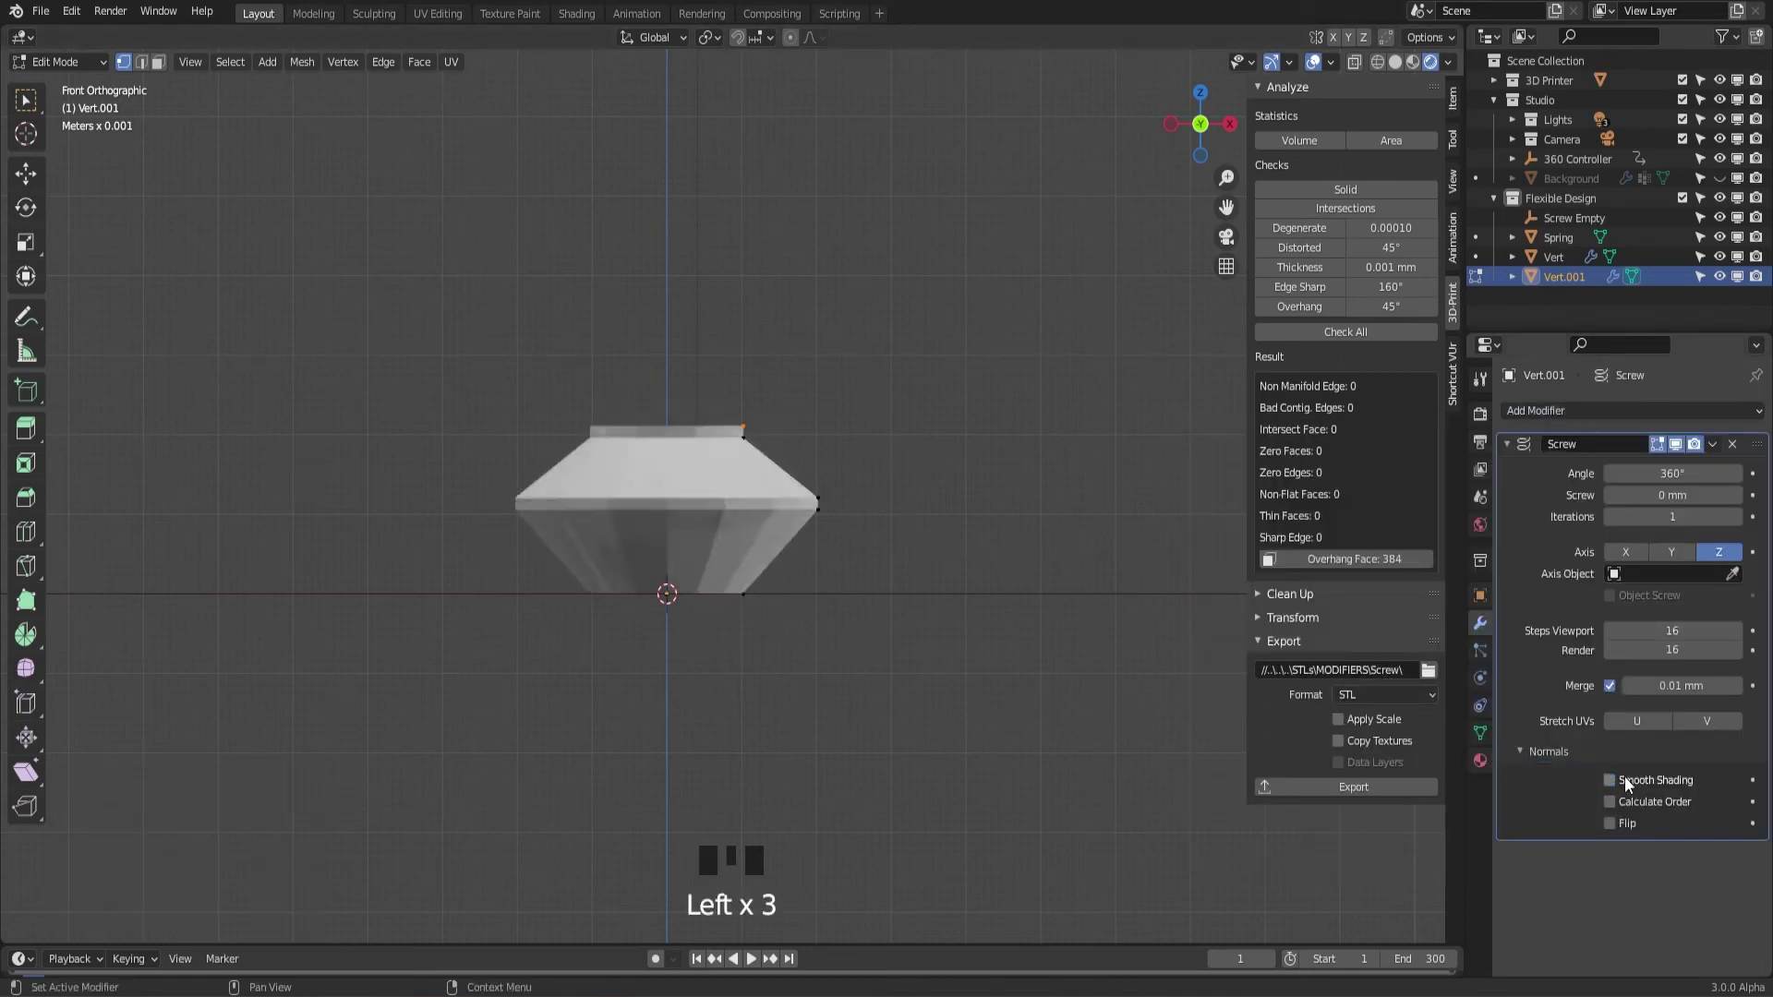
{"action": "left_click", "coordinate": [1005, 538]}
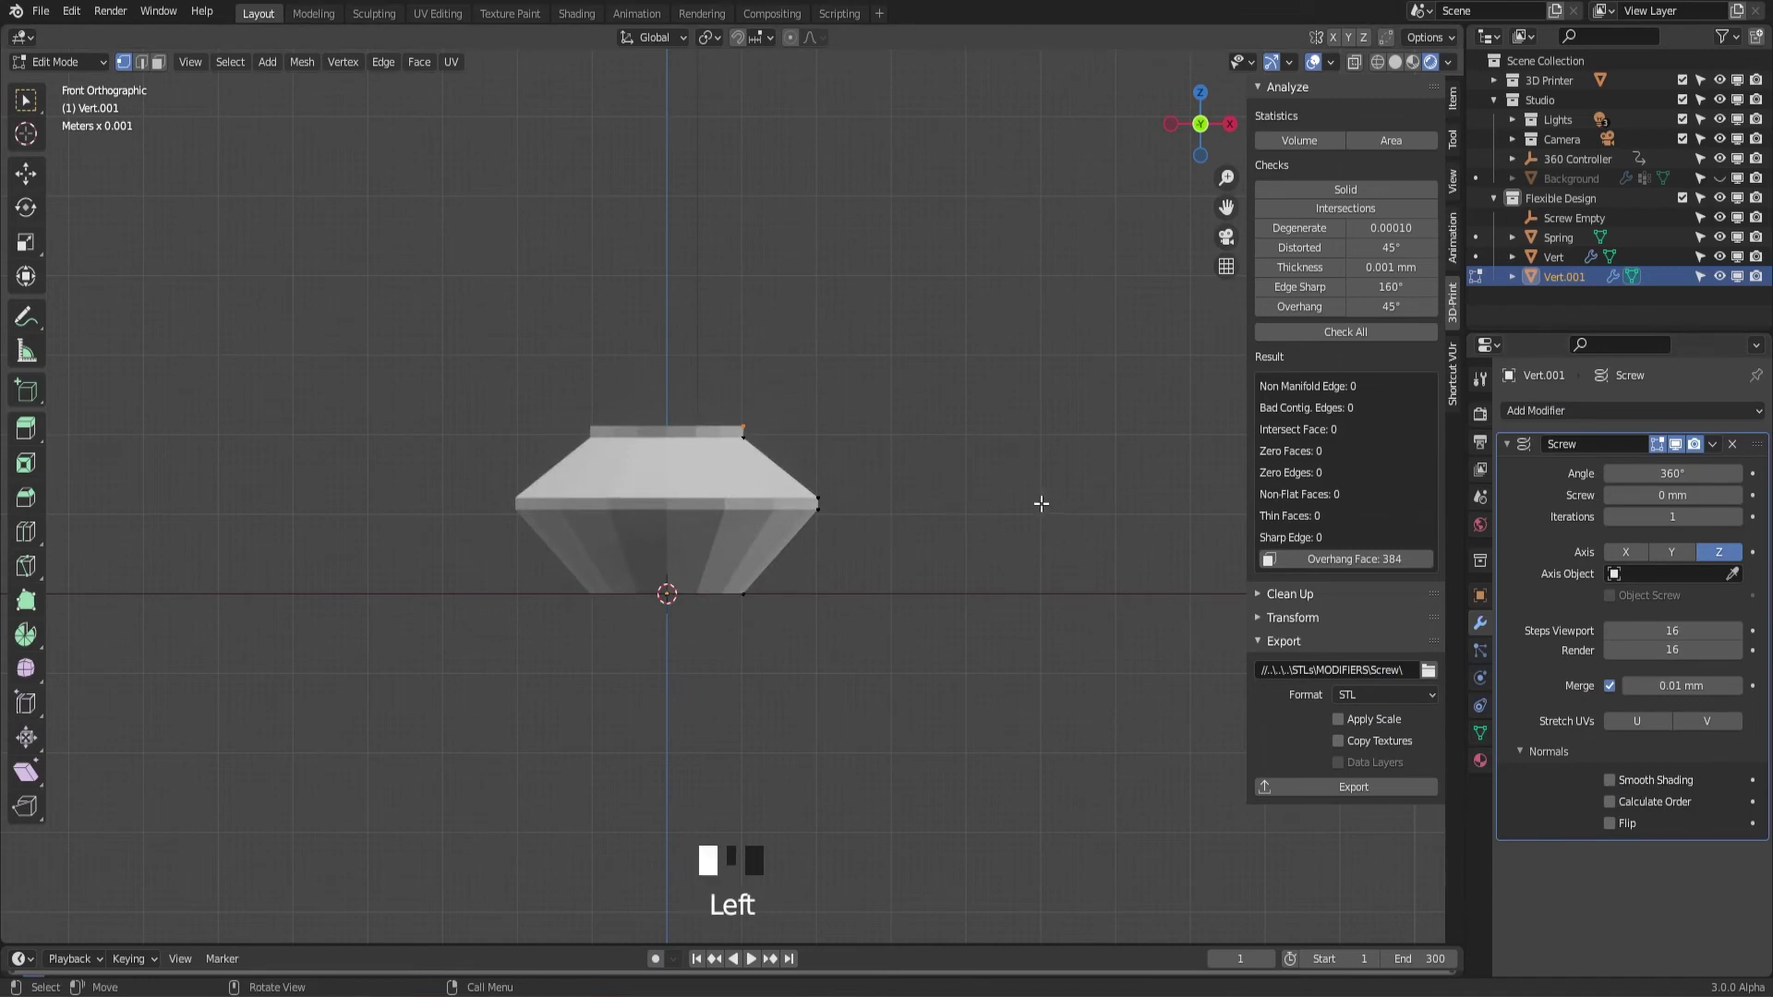
Set the Screw modifier's Screw offset to 20.6 mm and inspect where the turns meet
{"action": "left_click_drag", "start_coordinate": [1645, 495], "coordinate": [1695, 495]}
{"action": "middle_click_drag", "start_coordinate": [922, 507], "coordinate": [846, 456]}
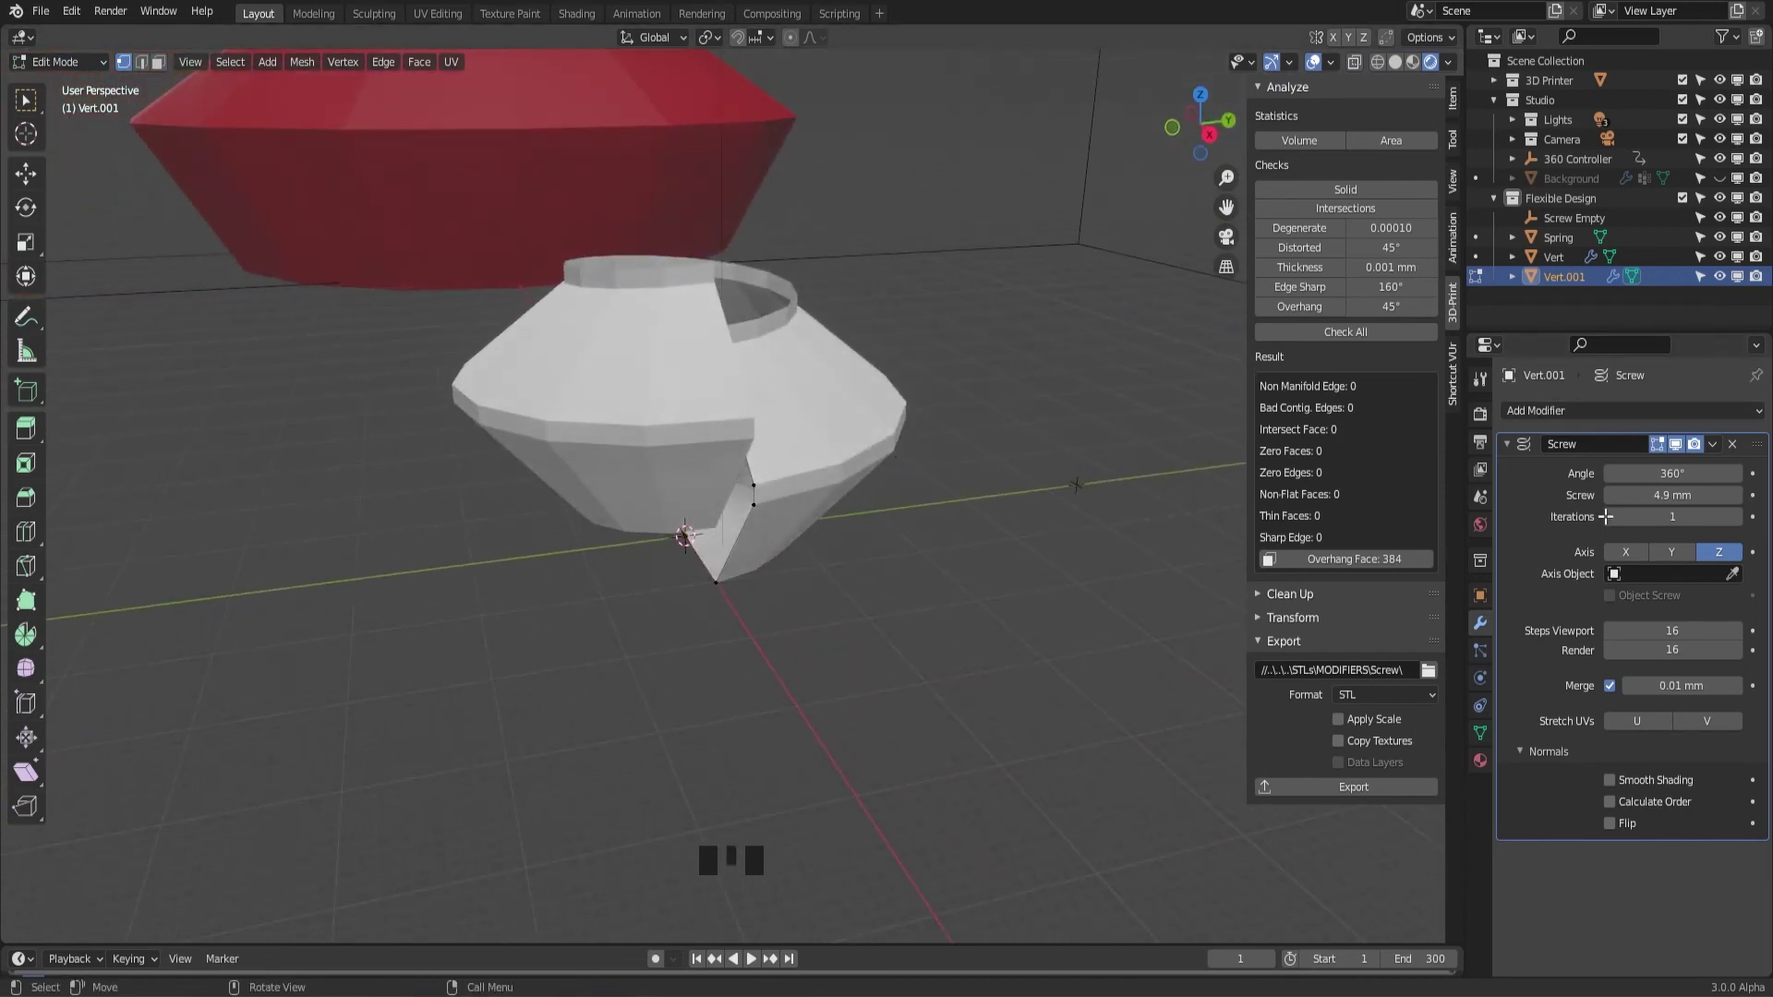
{"action": "left_click_drag", "start_coordinate": [1626, 495], "coordinate": [1715, 495]}
{"action": "scroll", "coordinate": [768, 322], "scroll_direction": "up", "scroll_amount": 3}
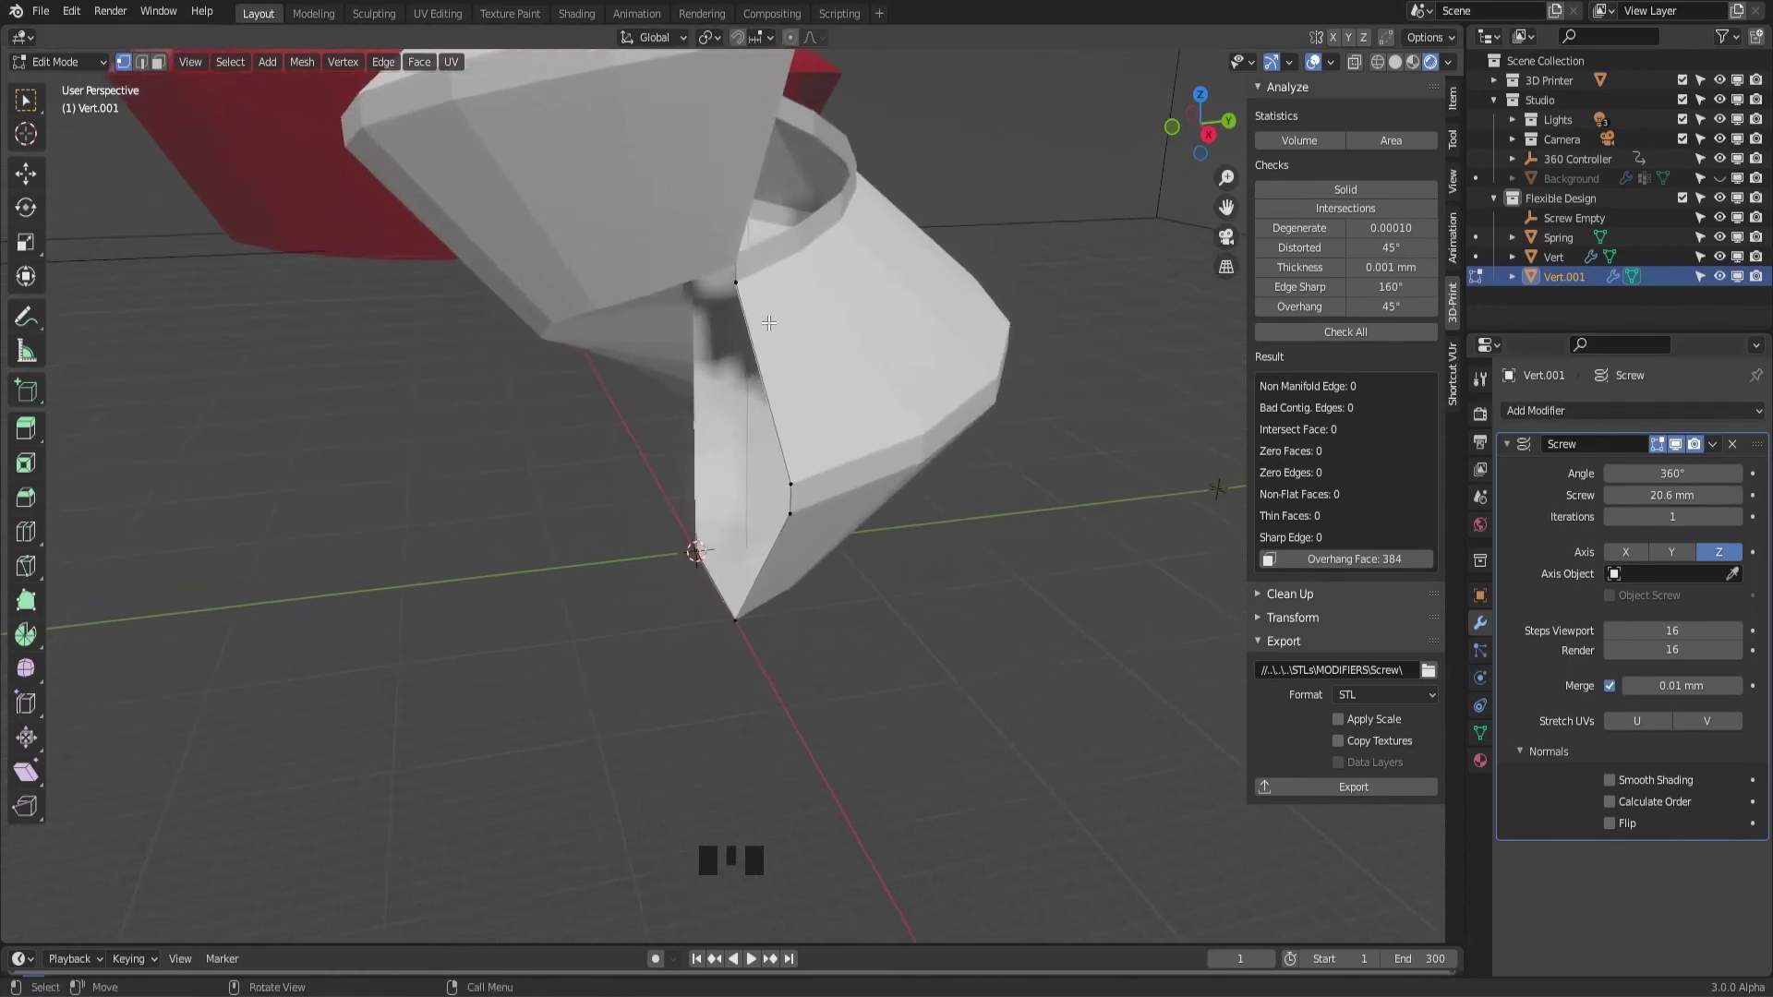
{"action": "scroll", "coordinate": [769, 322], "scroll_direction": "up", "scroll_amount": 4}
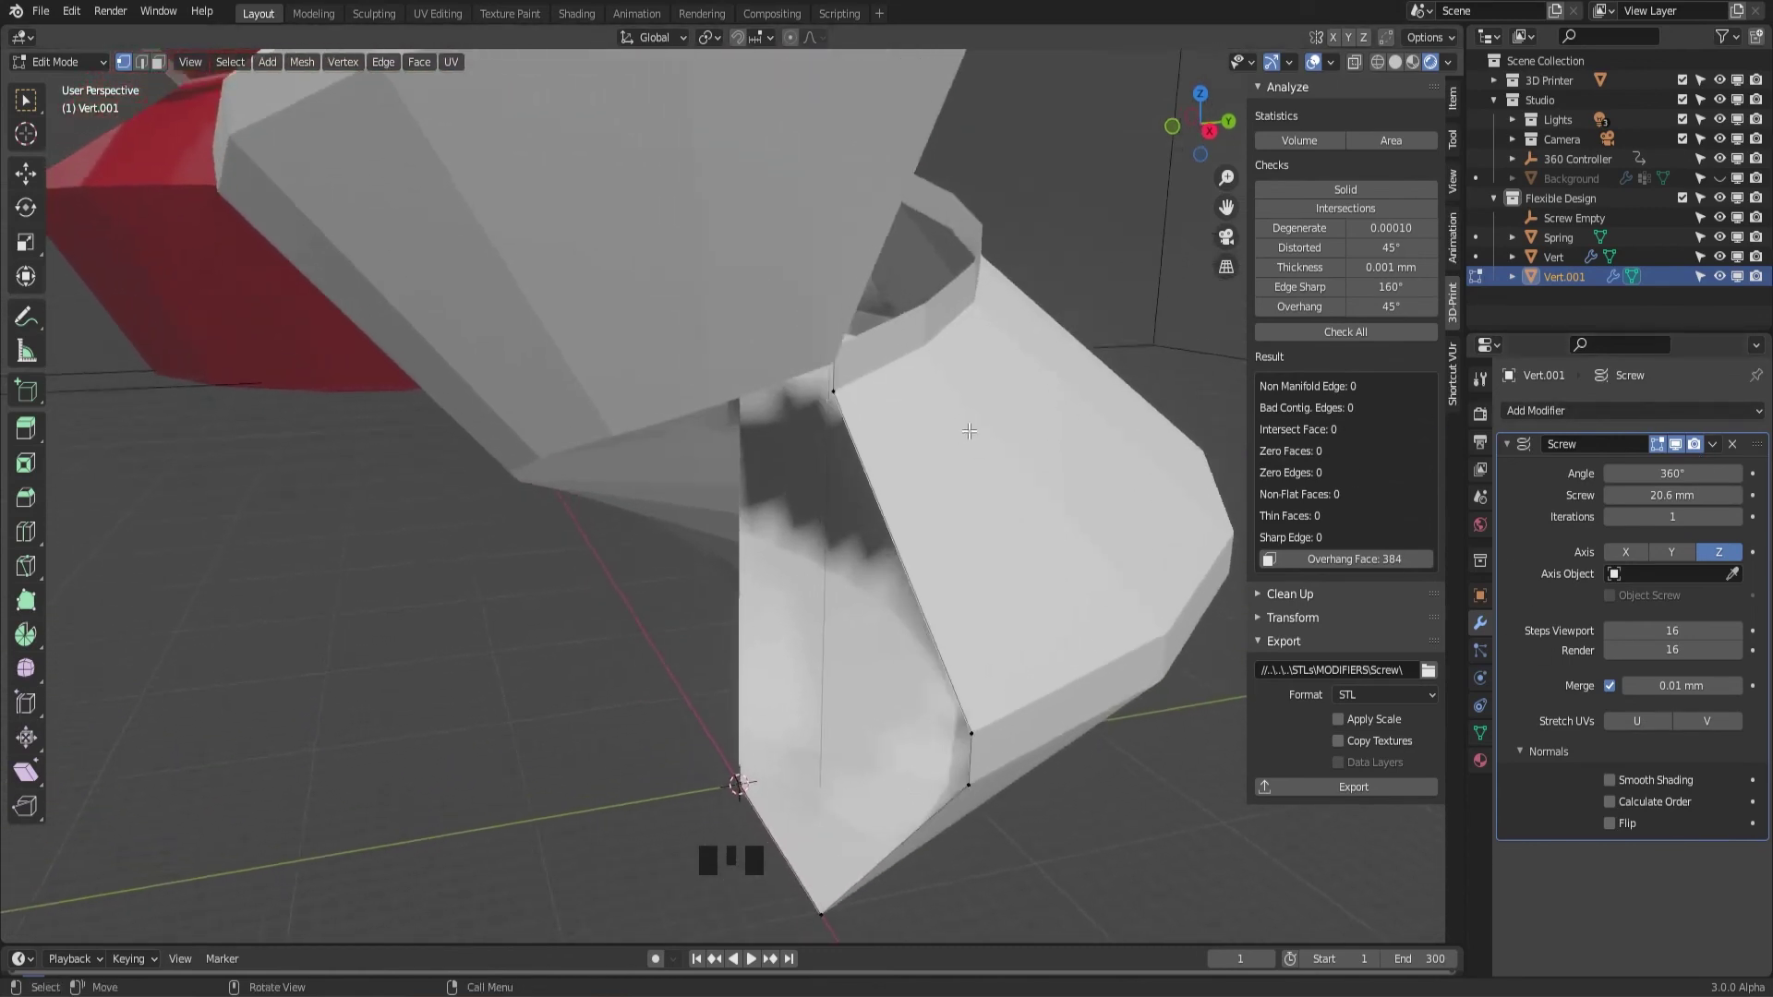
{"action": "middle_click_drag", "start_coordinate": [969, 431], "coordinate": [997, 436]}
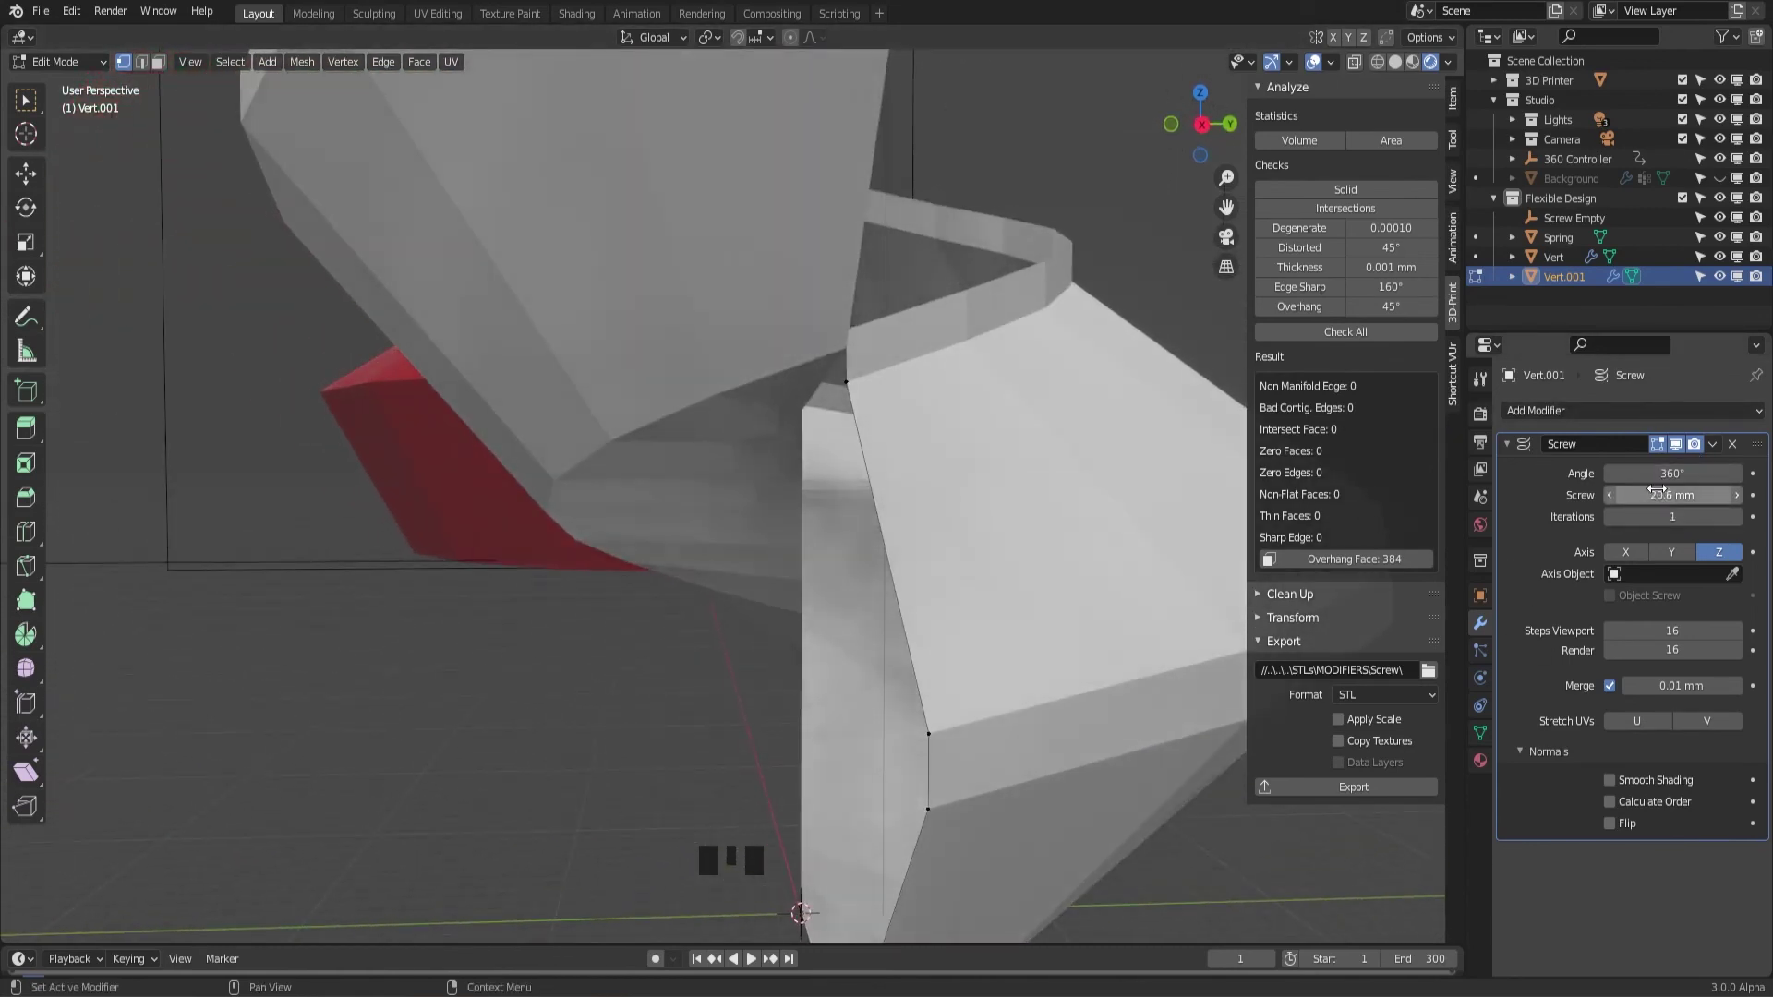
Undo the last short upward extrusion of the profile and set the Screw offset to 19.6 mm
{"action": "left_click_drag", "start_coordinate": [1659, 495], "coordinate": [1668, 495]}
{"action": "key", "text": "ctrl+z"}
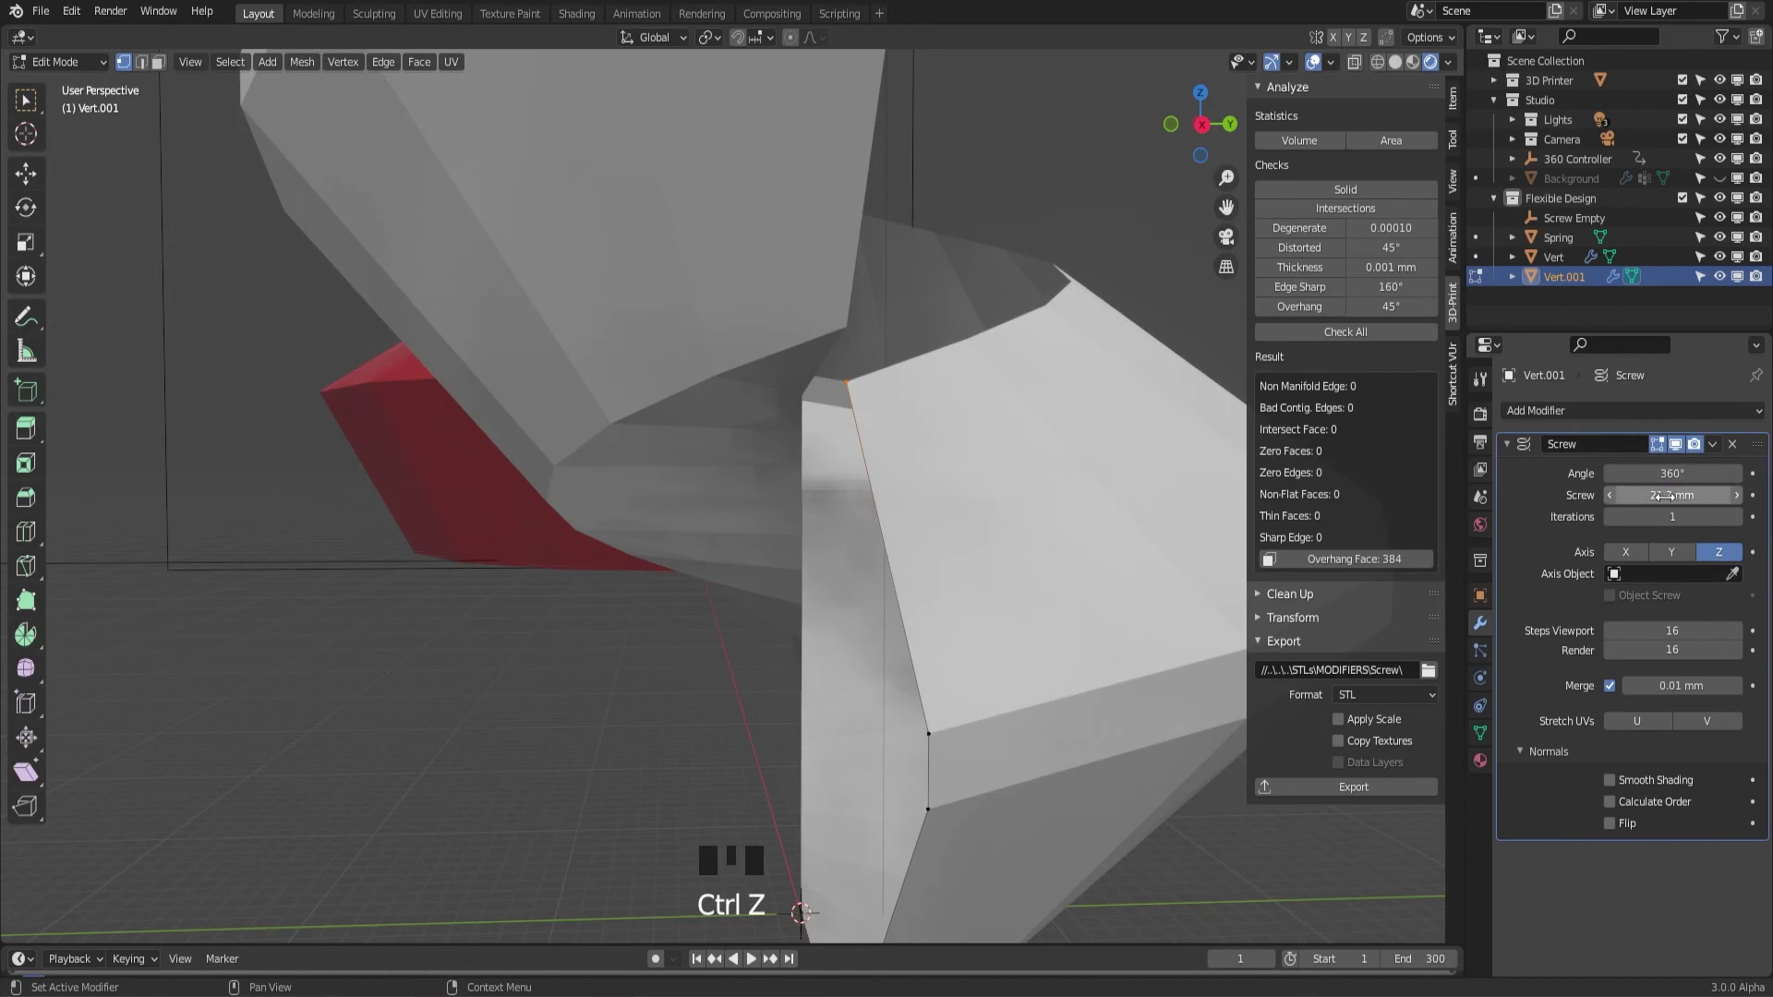
{"action": "left_click_drag", "start_coordinate": [1662, 496], "coordinate": [1648, 496]}
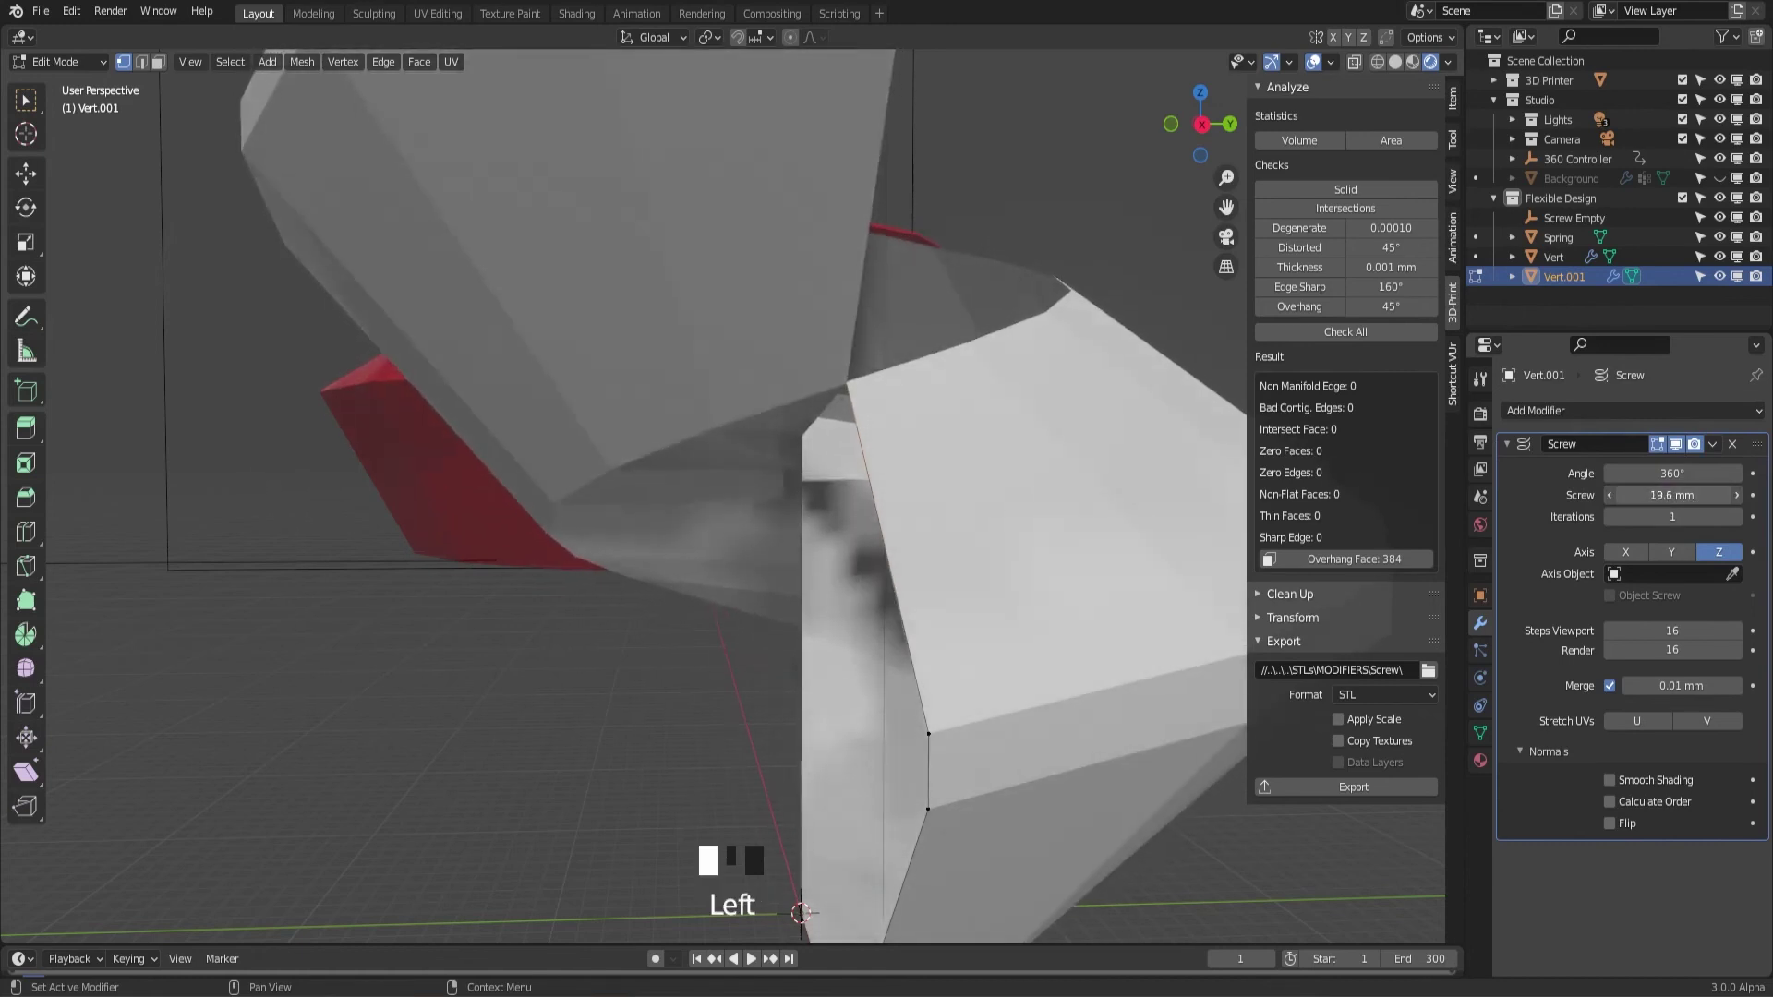
{"action": "key", "text": "ctrl+shift+z"}
{"action": "key", "text": "ctrl+shift+z"}
{"action": "key", "text": "ctrl+shift+z"}
{"action": "key", "text": "ctrl+shift+z"}
{"action": "key", "text": "ctrl+shift+z"}
Set the Screw modifier's iterations to 5 and view the thread from several sides
{"action": "scroll", "coordinate": [1085, 627], "scroll_direction": "down", "scroll_amount": 2}
{"action": "middle_click_drag", "start_coordinate": [983, 507], "coordinate": [1034, 517]}
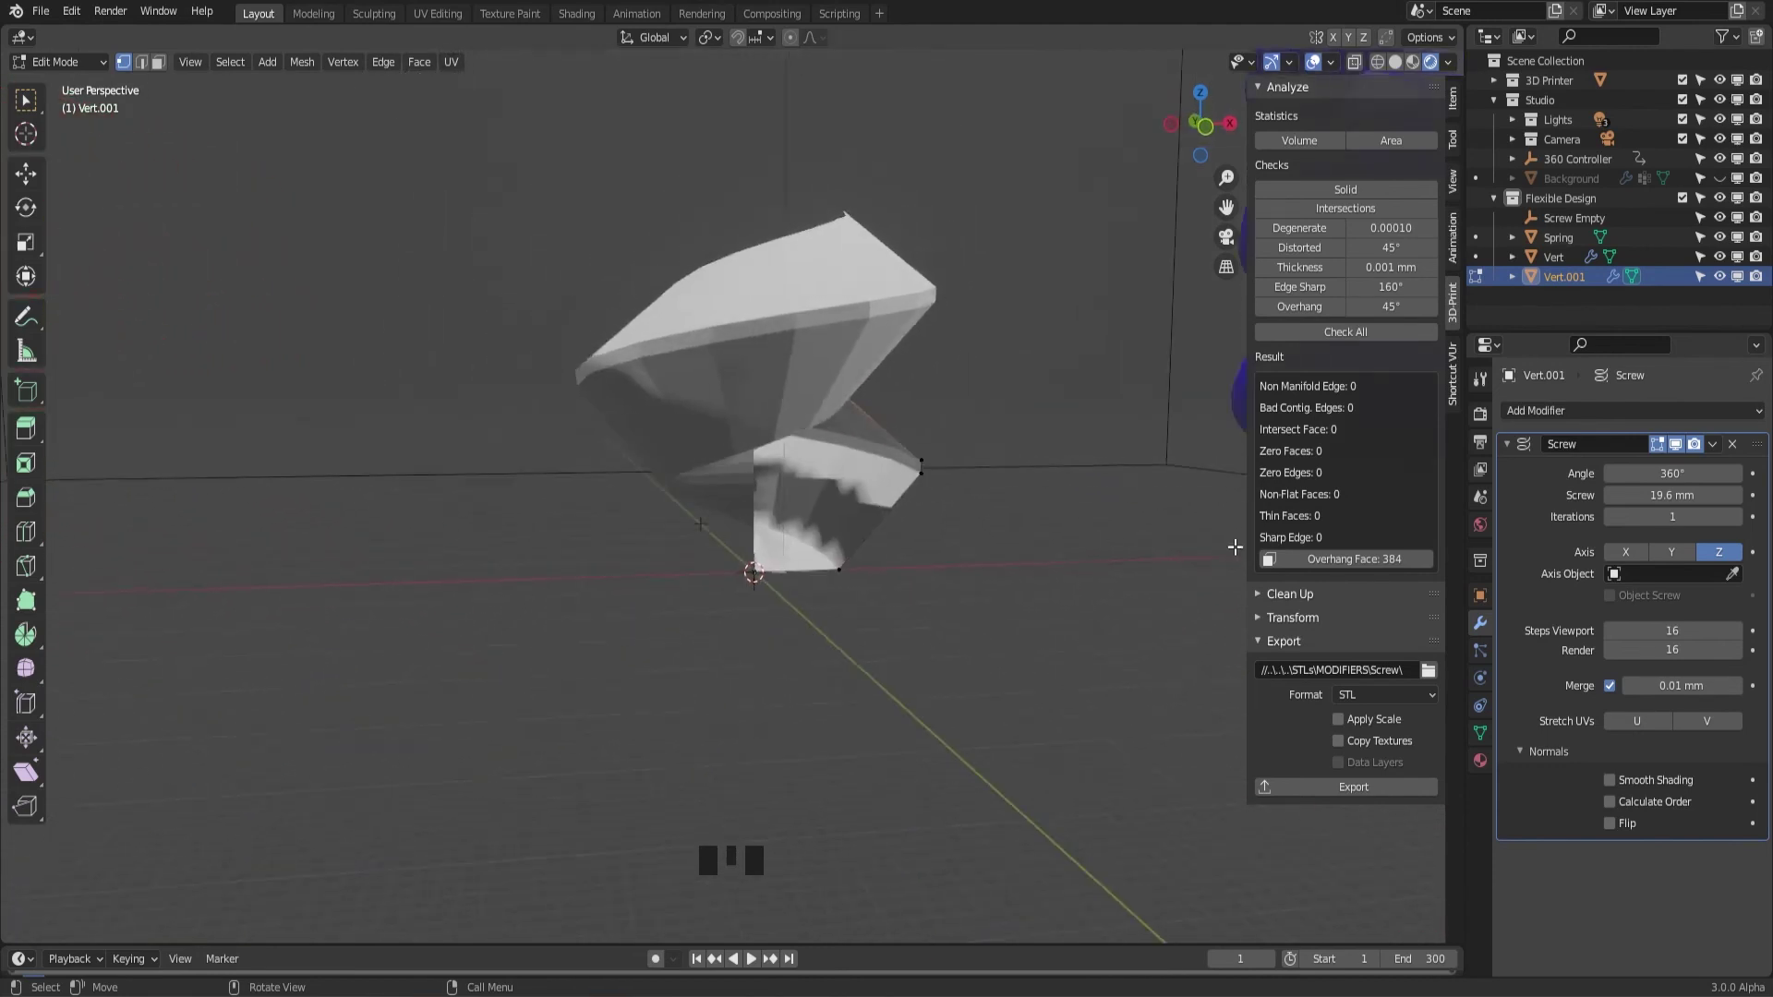
{"action": "left_click", "coordinate": [1737, 517]}
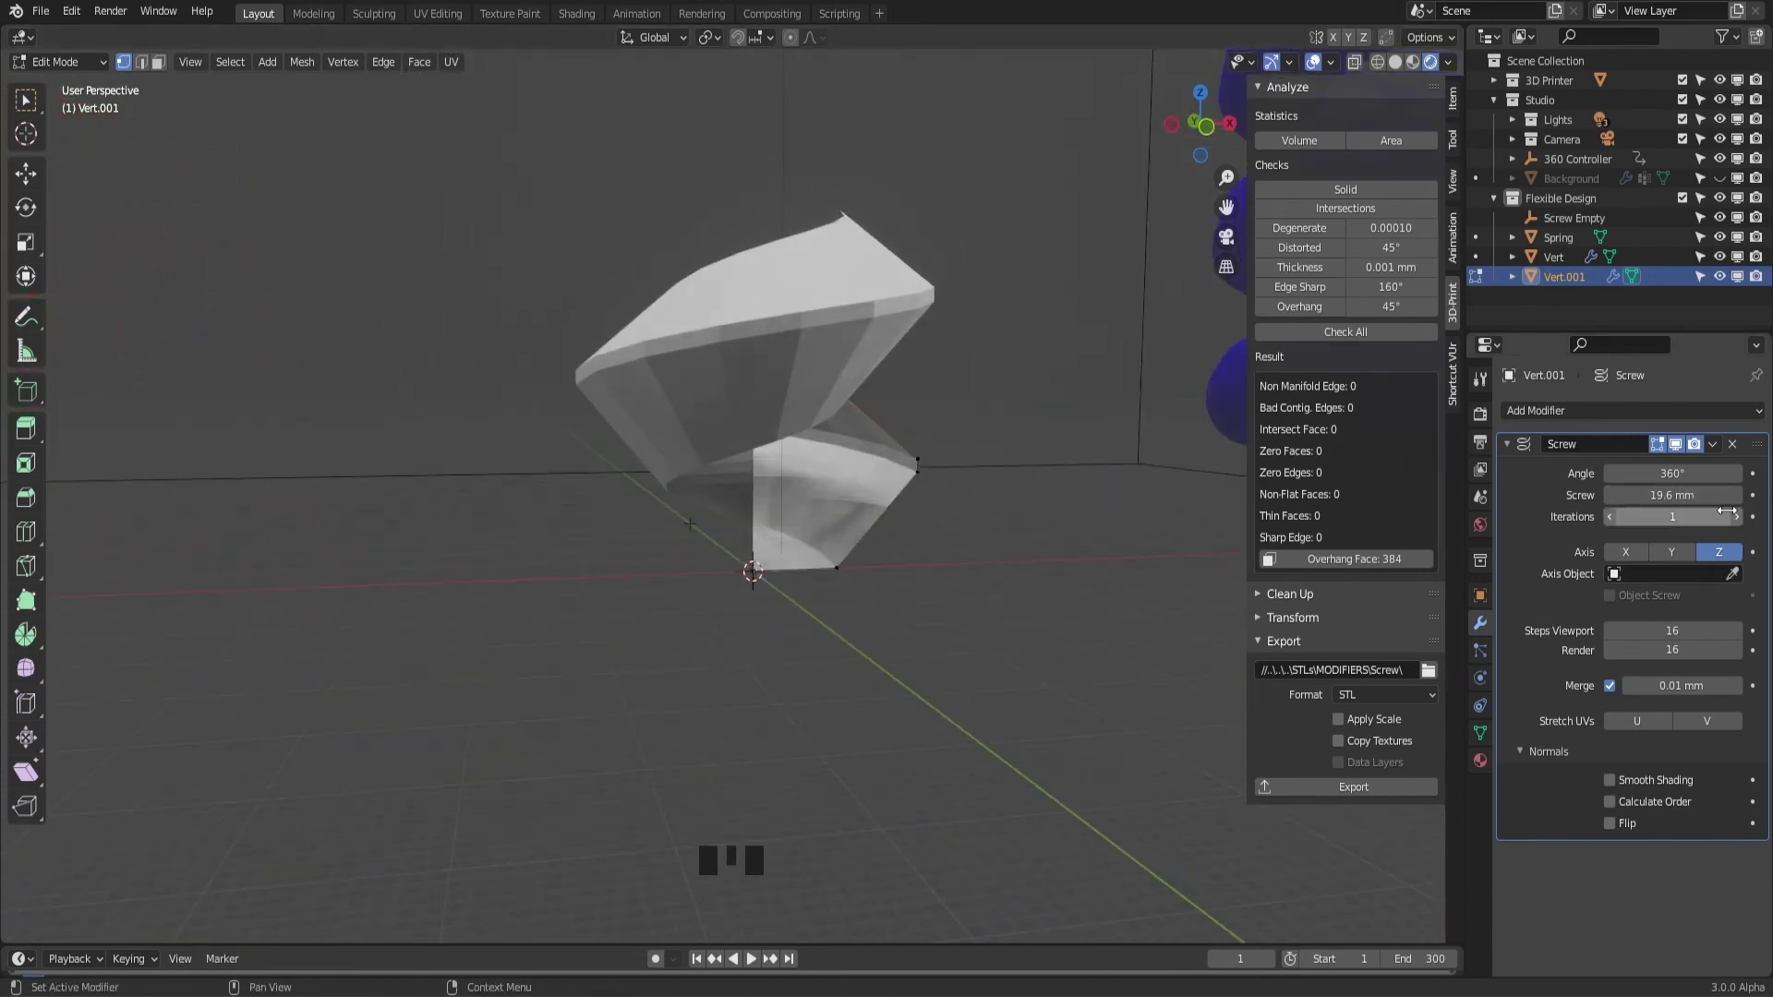
{"action": "left_click", "coordinate": [1738, 516]}
{"action": "left_click", "coordinate": [1737, 516]}
{"action": "left_click", "coordinate": [1737, 516]}
{"action": "middle_click_drag", "start_coordinate": [813, 434], "coordinate": [1014, 449]}
{"action": "middle_click_drag", "start_coordinate": [924, 600], "coordinate": [978, 561]}
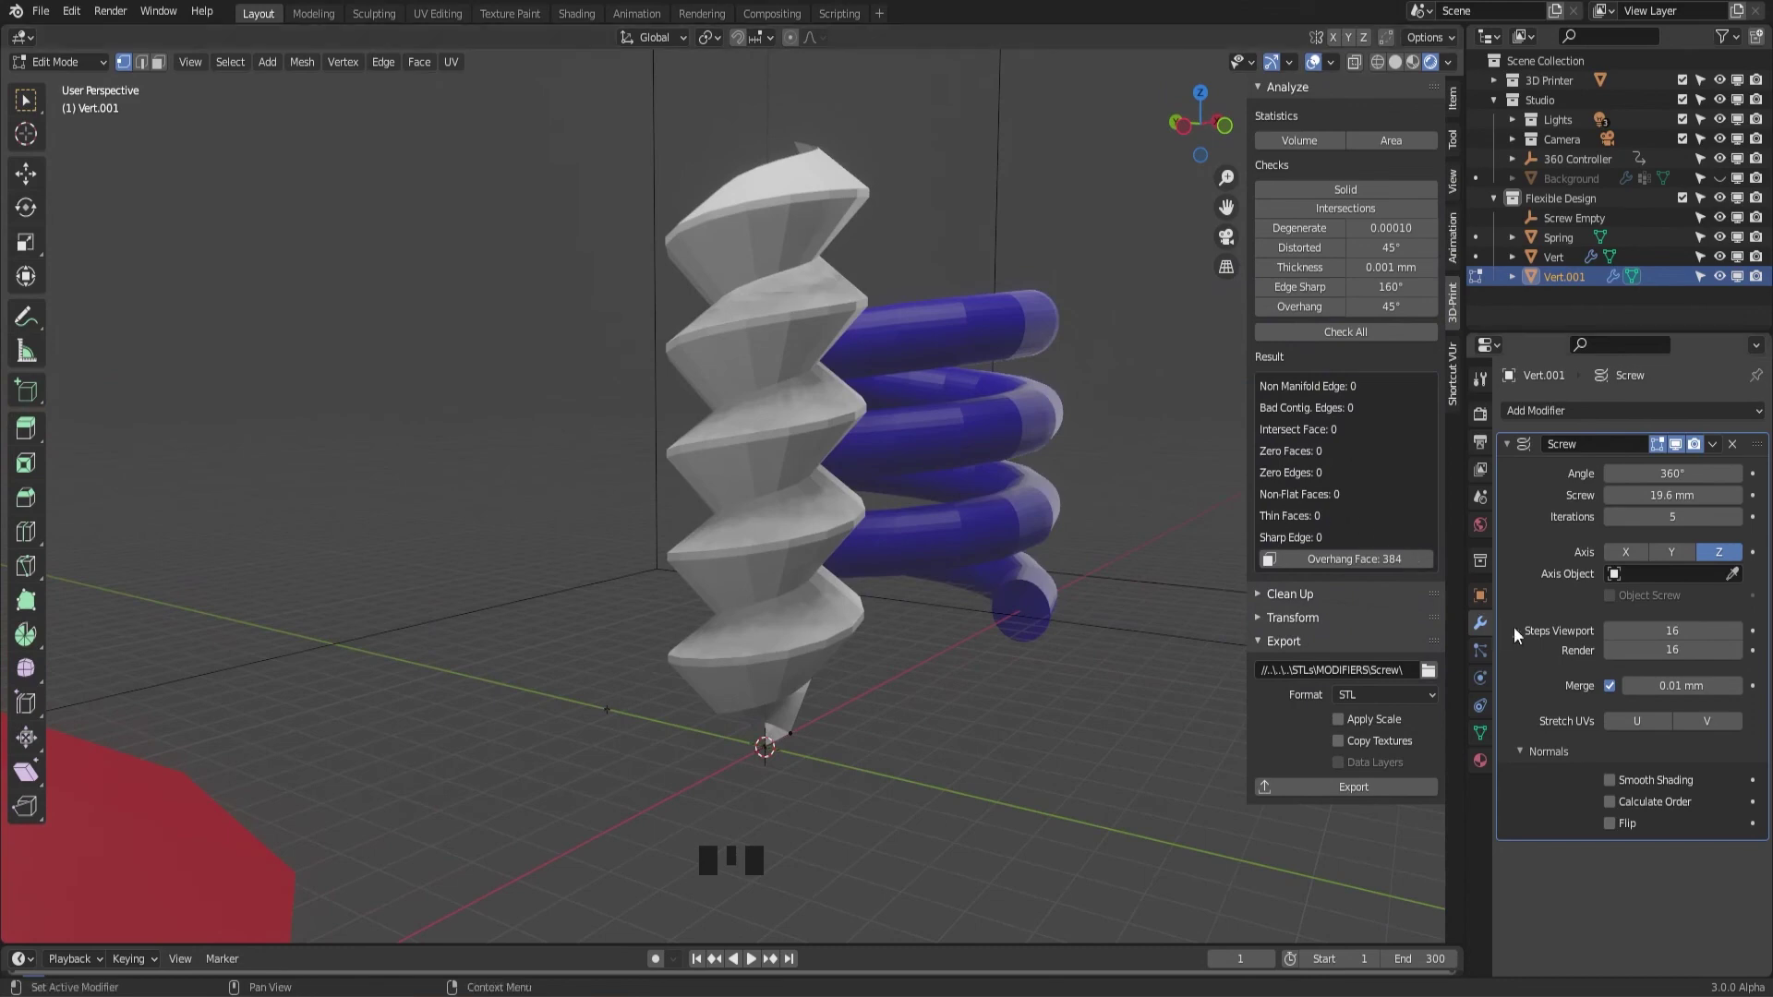
{"action": "middle_click_drag", "start_coordinate": [977, 514], "coordinate": [878, 535]}
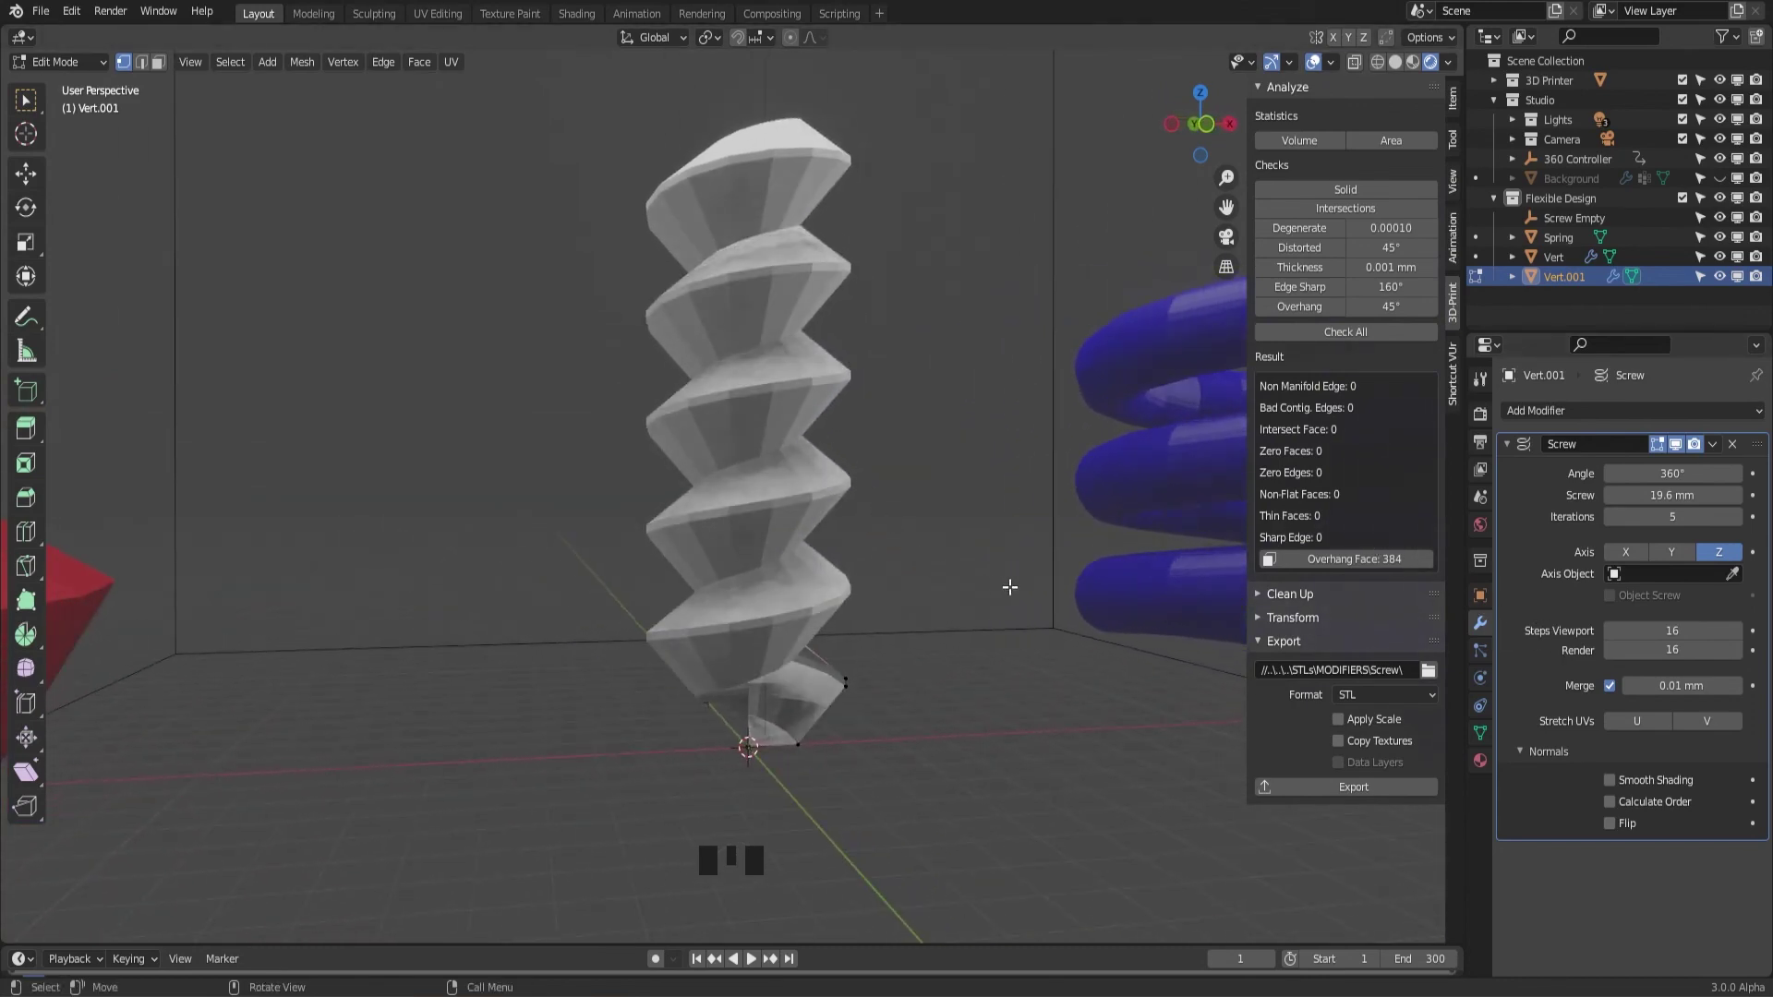
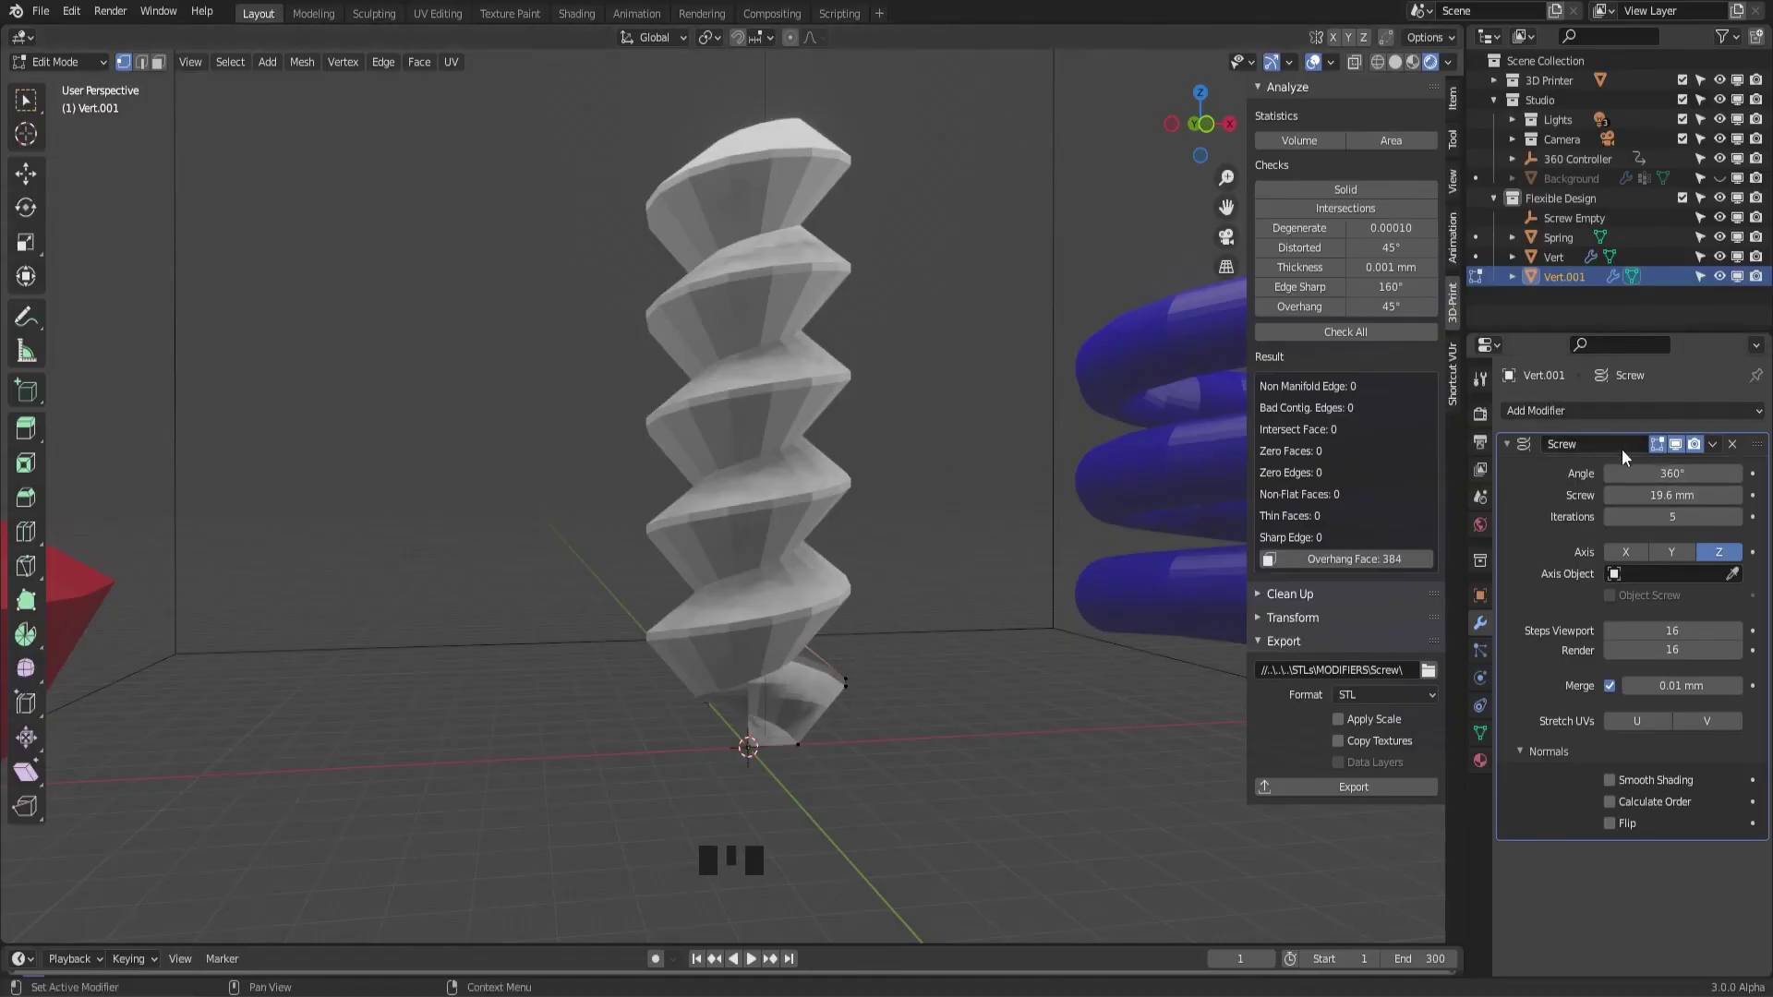
Delete the topmost profile vertex with the Screw modifier's edit mode display turned off, and turn the display back on
{"action": "left_click", "coordinate": [1659, 446]}
{"action": "middle_click_drag", "start_coordinate": [748, 744], "coordinate": [826, 631]}
{"action": "left_click", "coordinate": [876, 661], "text": "shift"}
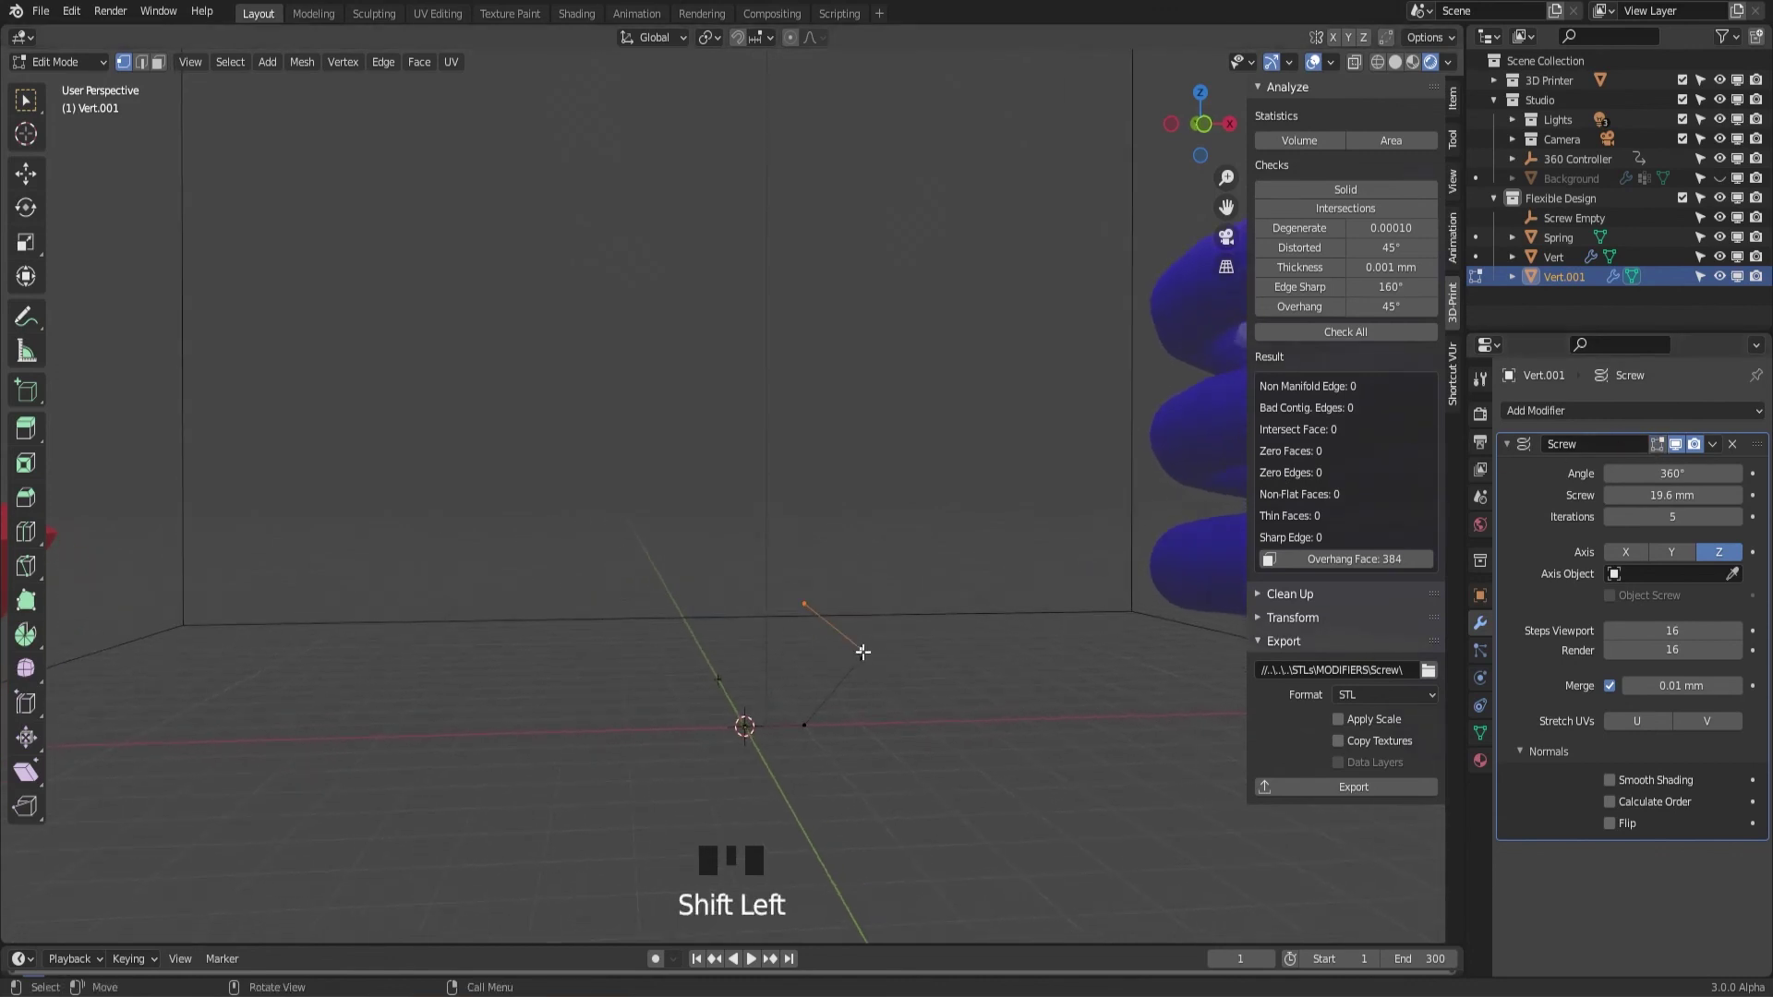
{"action": "left_click", "coordinate": [811, 612]}
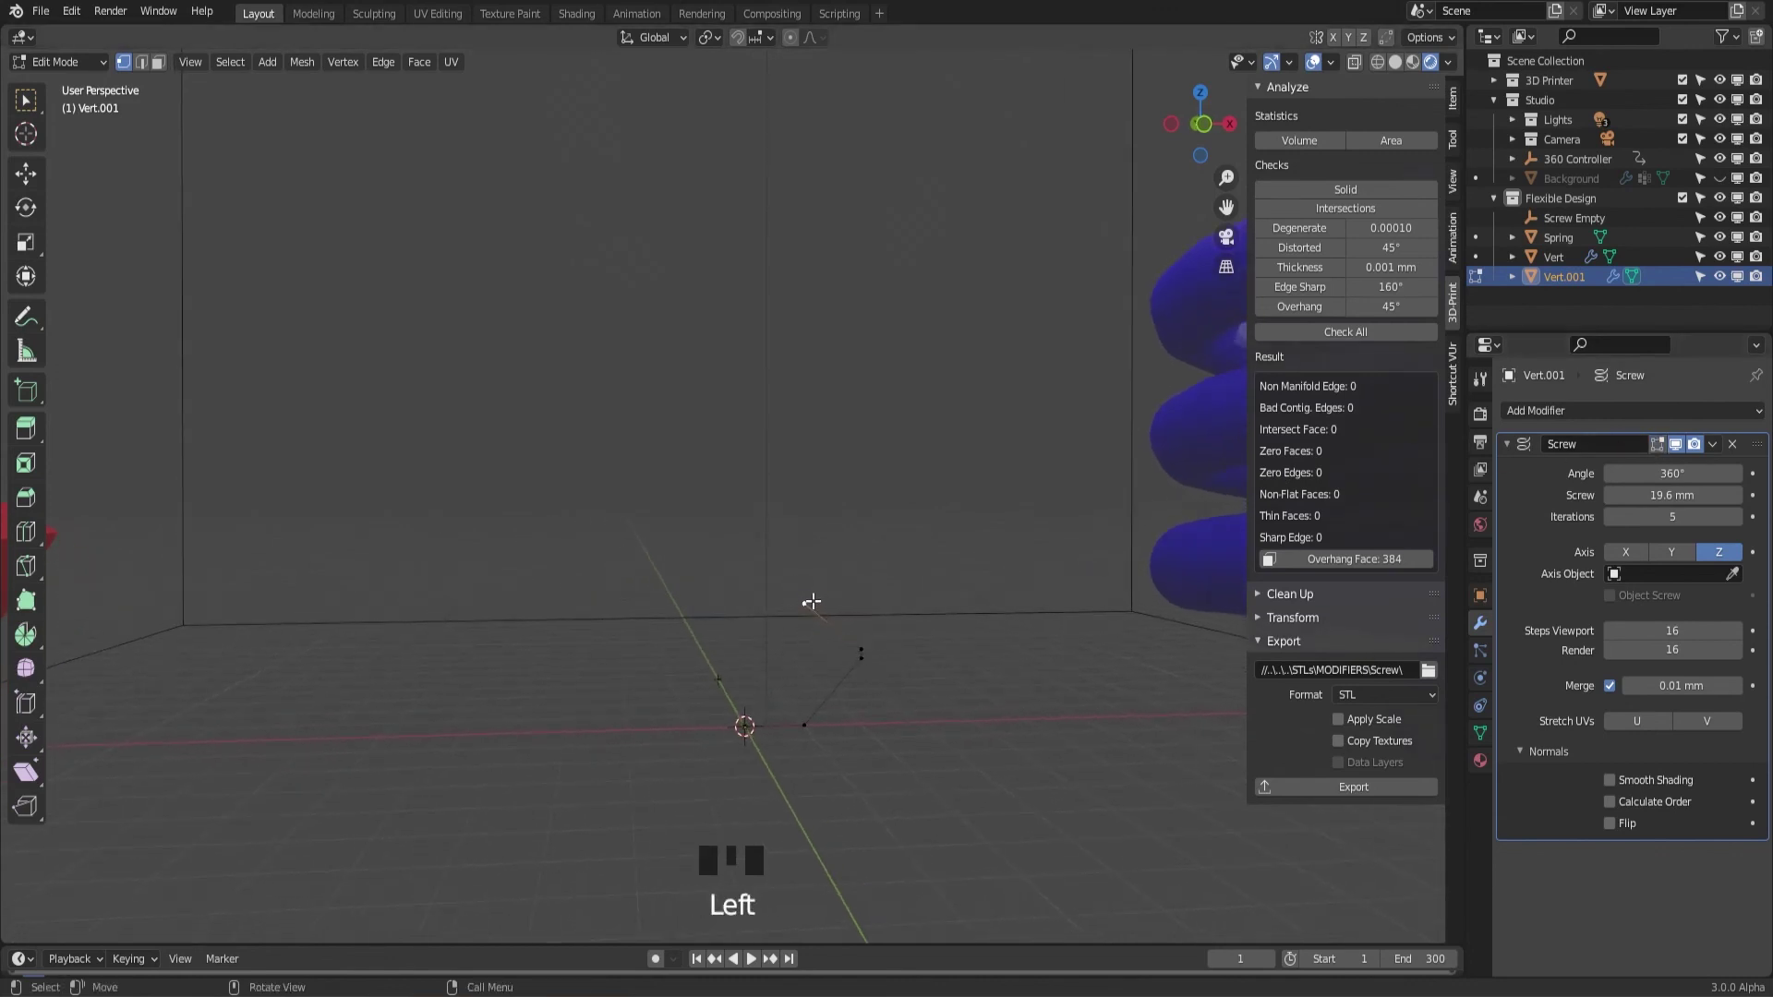
{"action": "key", "text": "x"}
{"action": "left_click", "coordinate": [790, 600]}
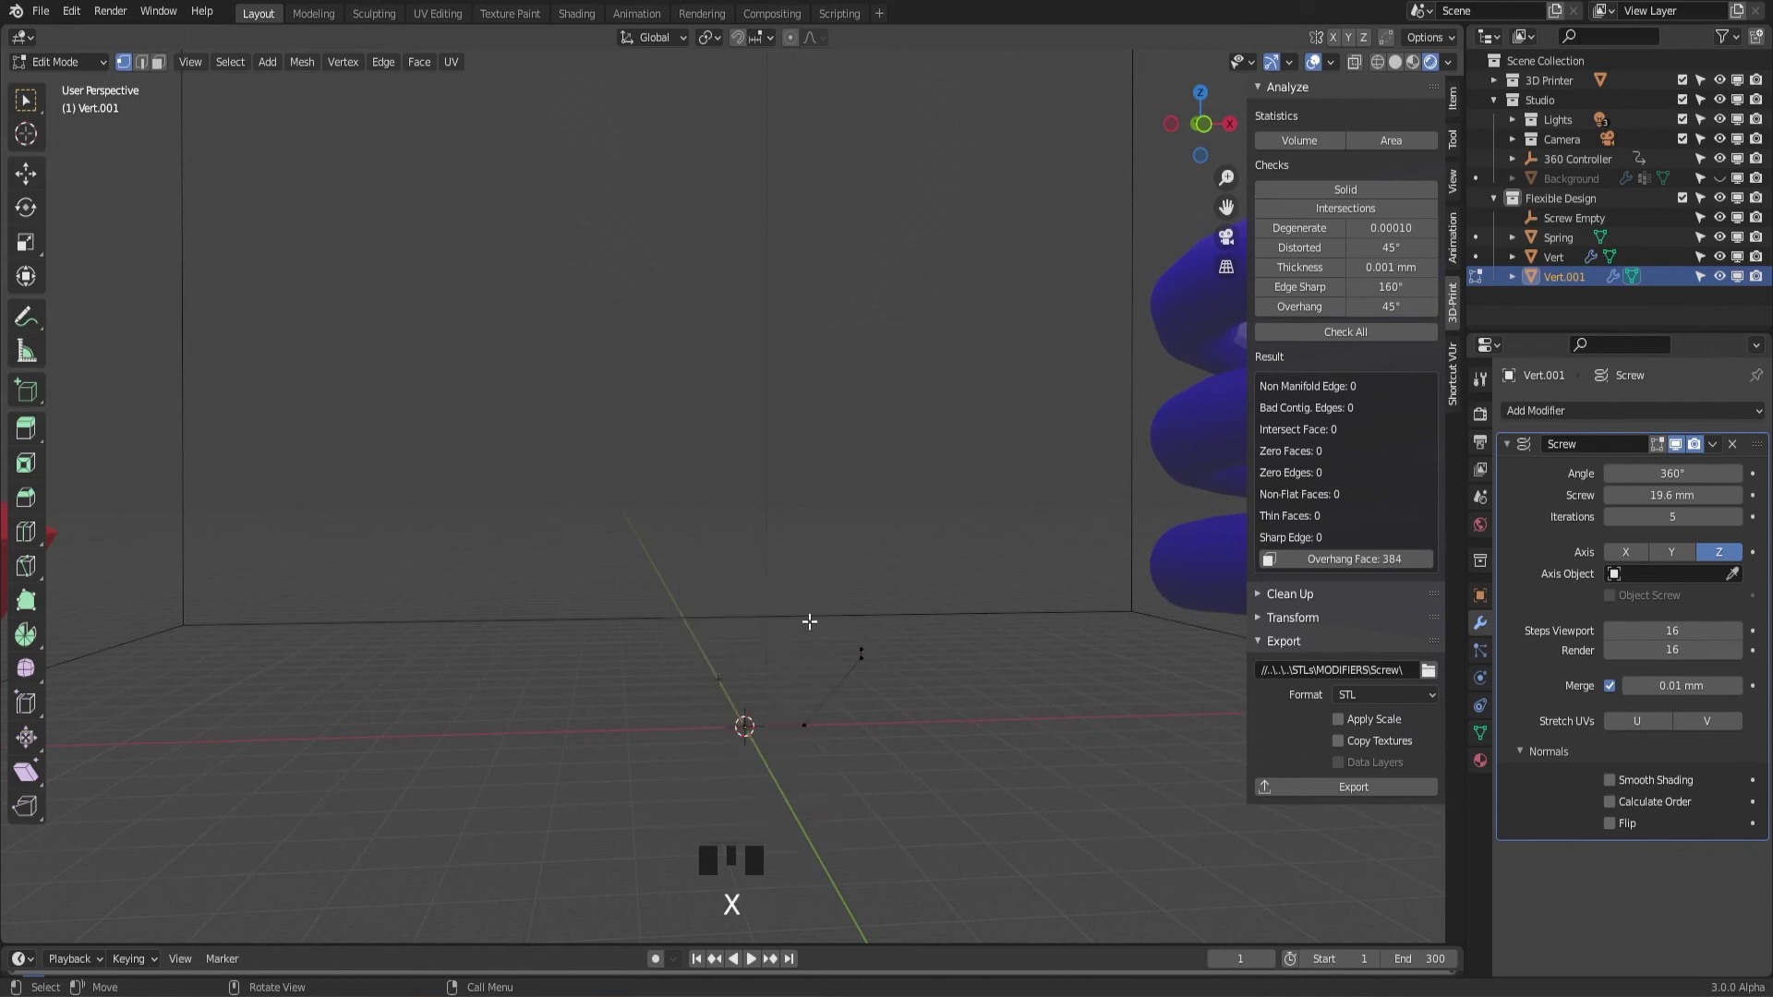
{"action": "left_click", "coordinate": [1658, 444]}
Try moving the outer vertices of the thread profile outward along the global X axis
{"action": "middle_click_drag", "start_coordinate": [848, 663], "coordinate": [922, 772]}
{"action": "key", "text": "ctrl+z"}
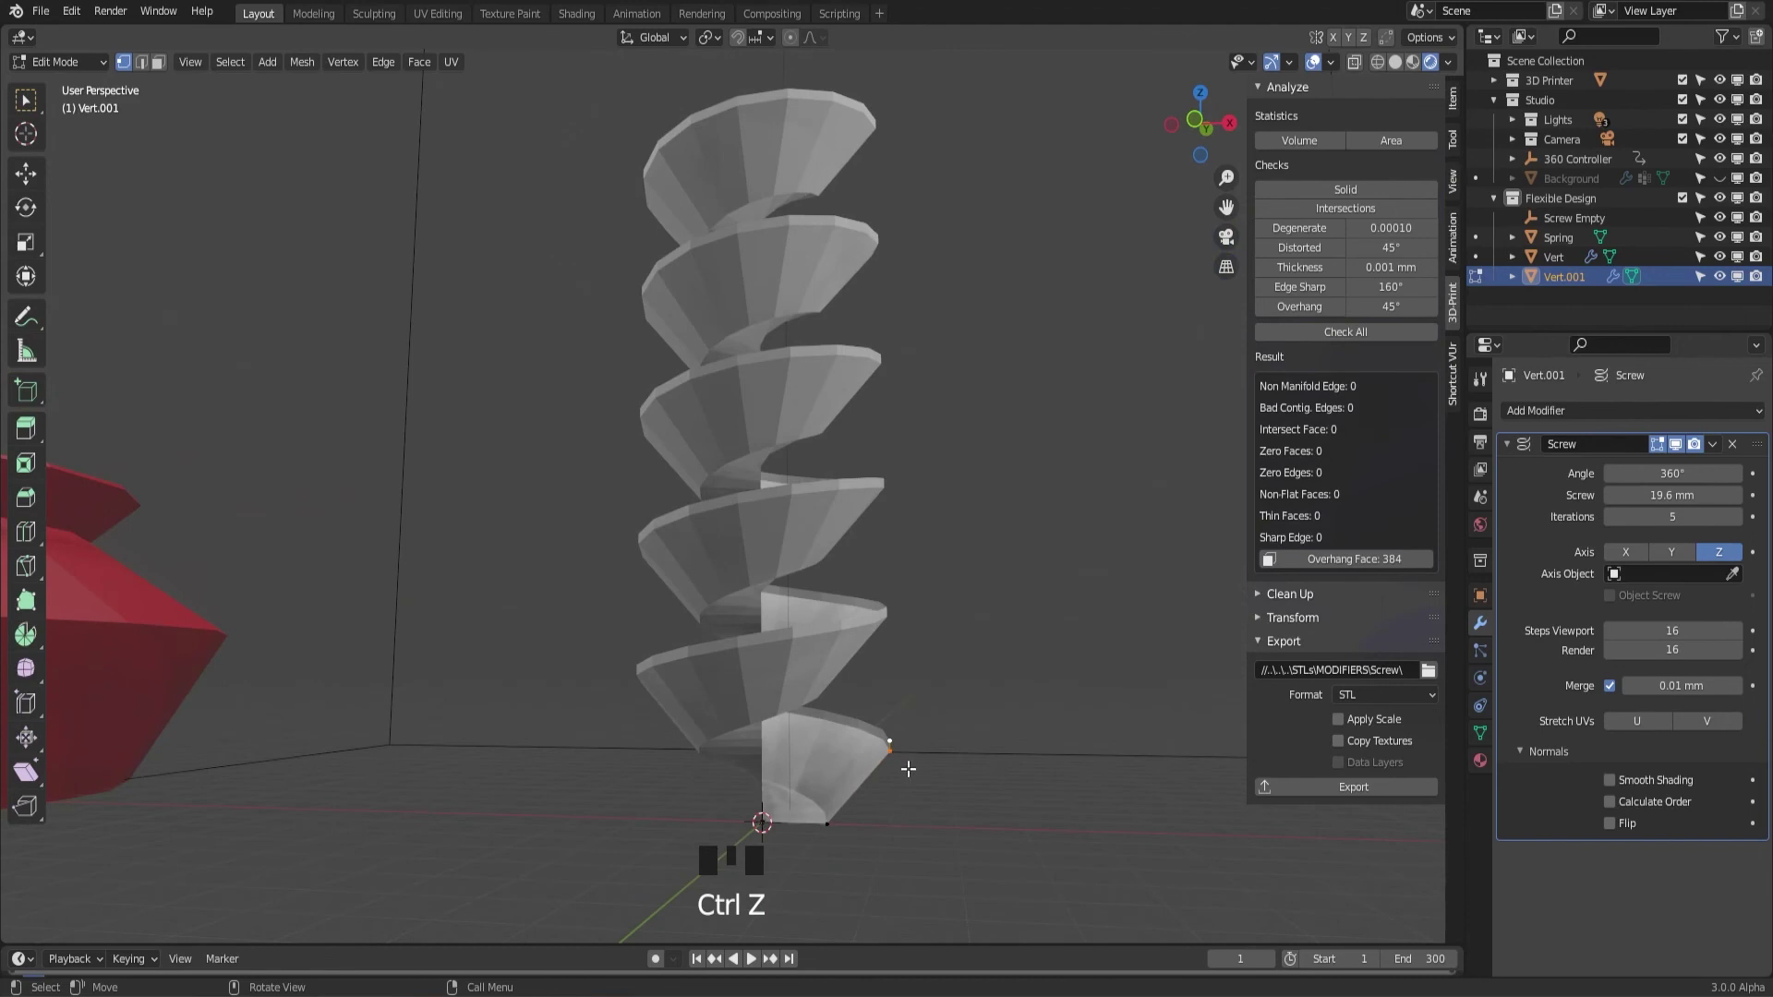
{"action": "key", "text": "g"}
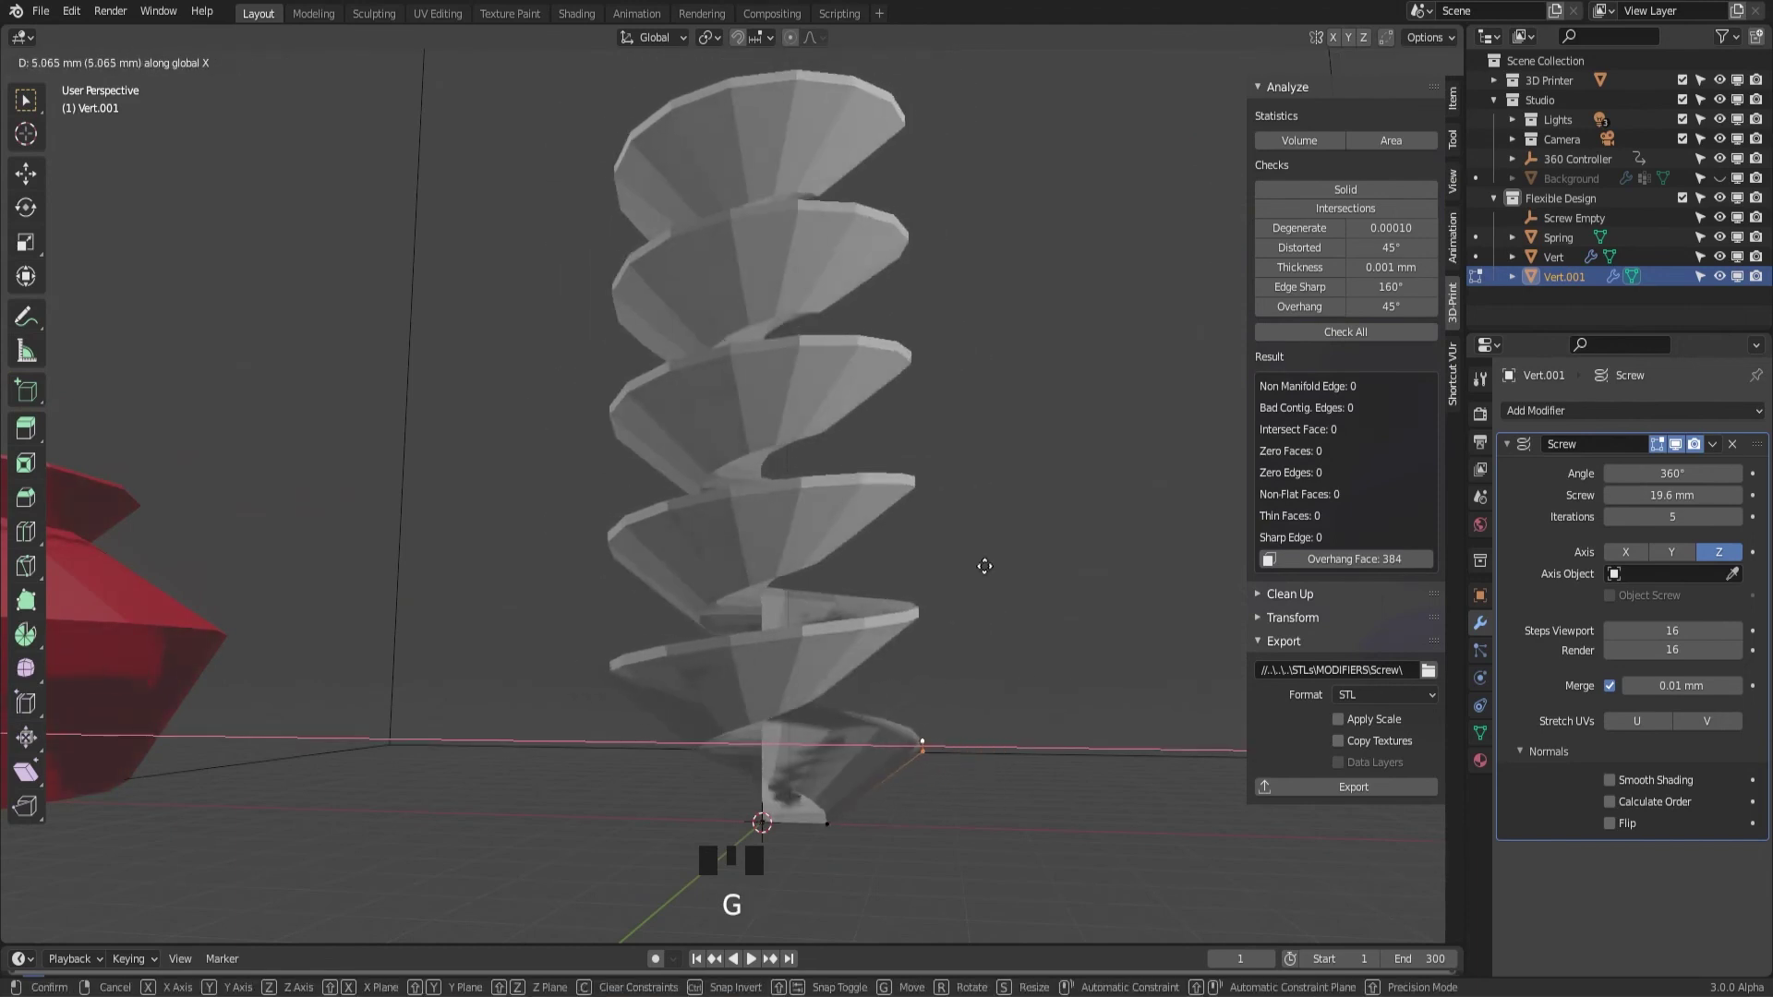
{"action": "right_click", "coordinate": [961, 647]}
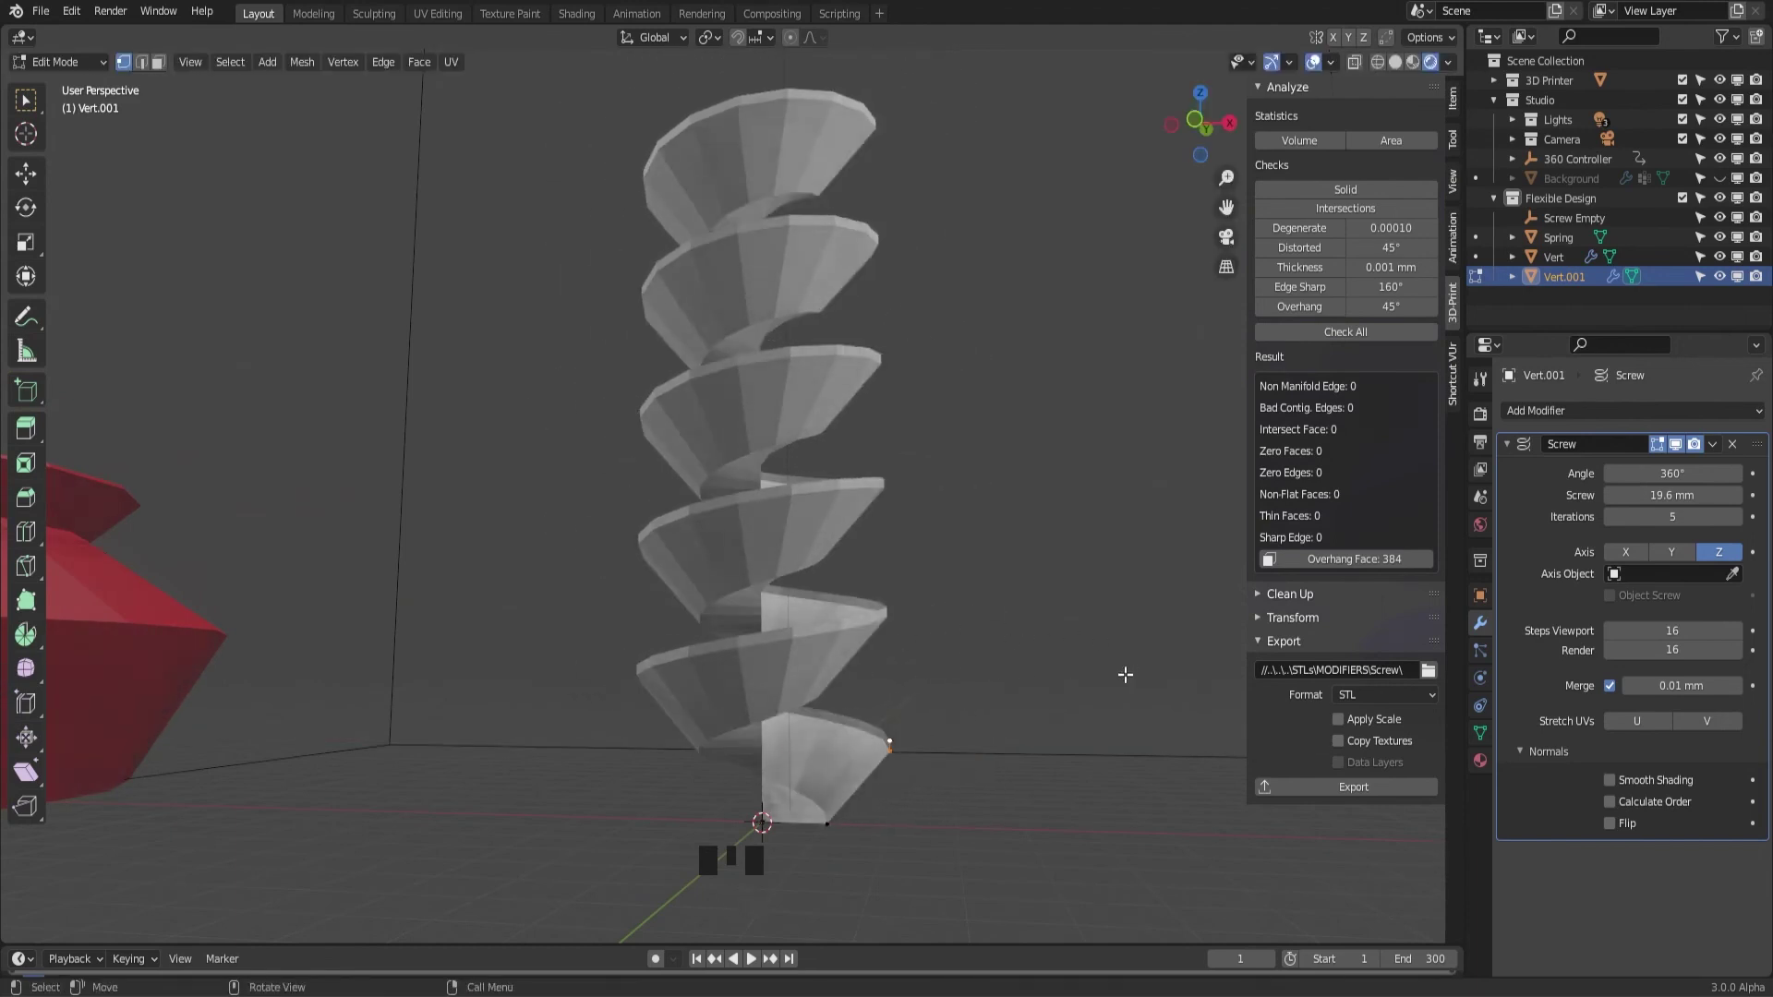
Add a Solidify modifier with 1 mm thickness to the thread and save the file
{"action": "left_click", "coordinate": [1575, 410]}
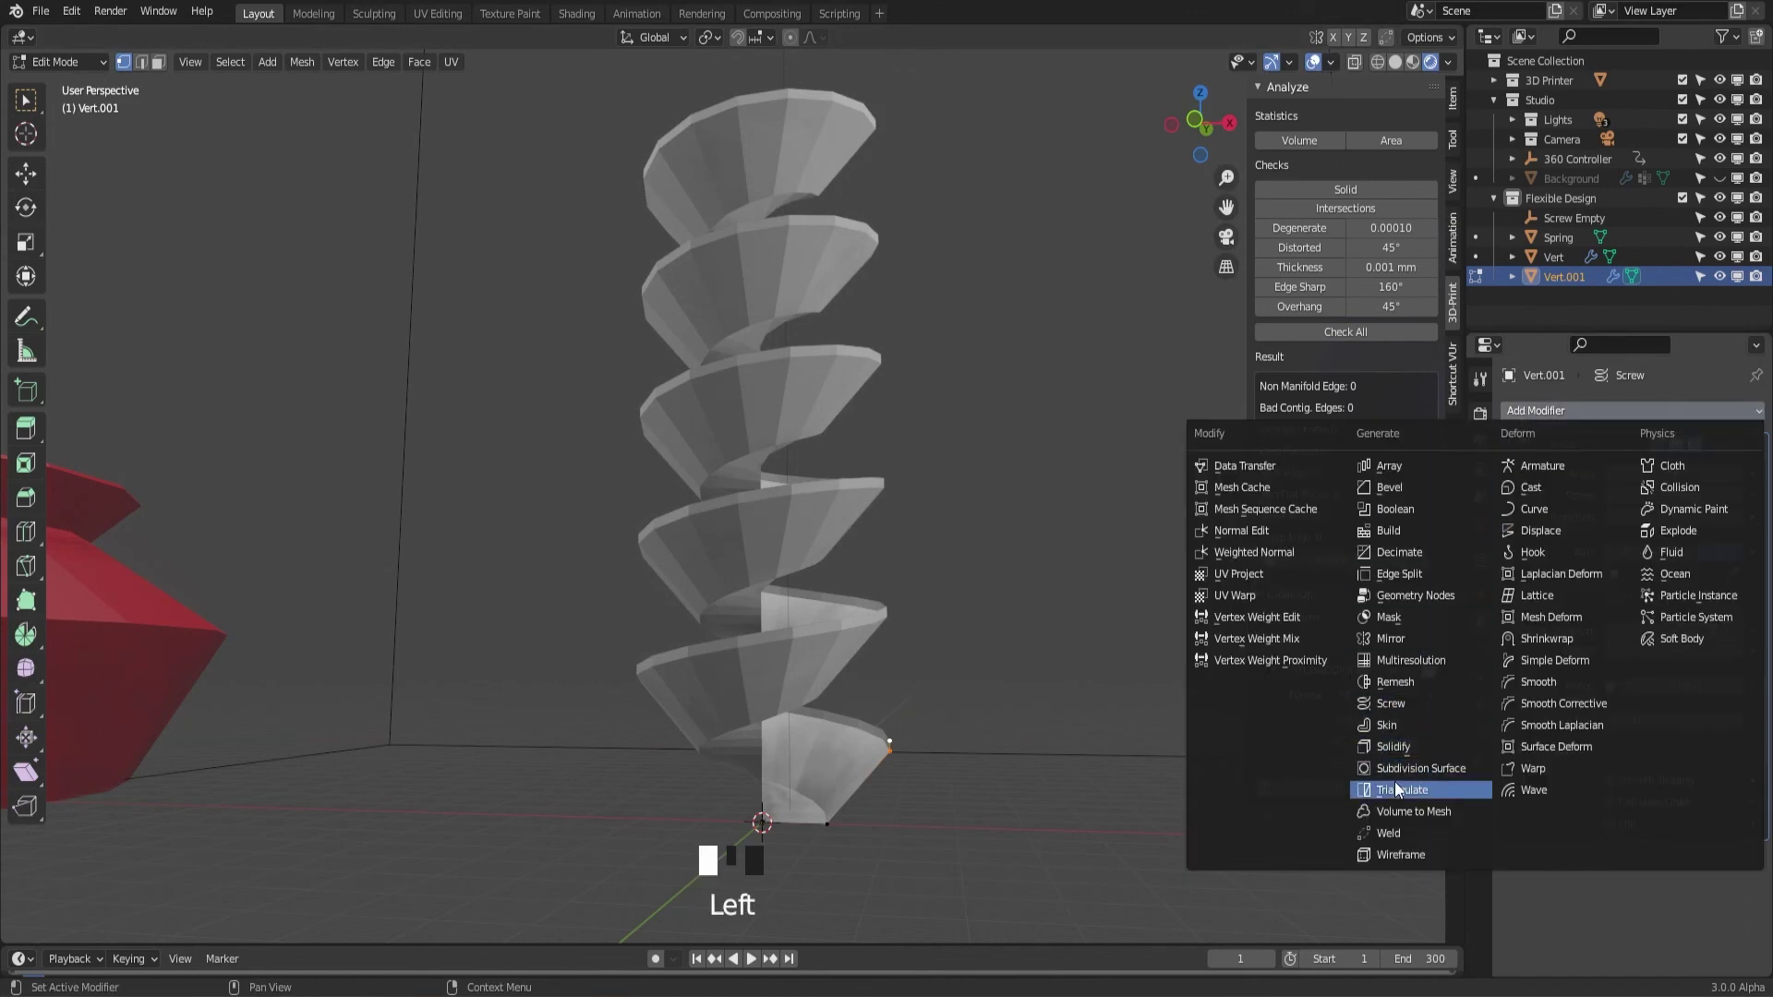
{"action": "left_click", "coordinate": [1394, 746]}
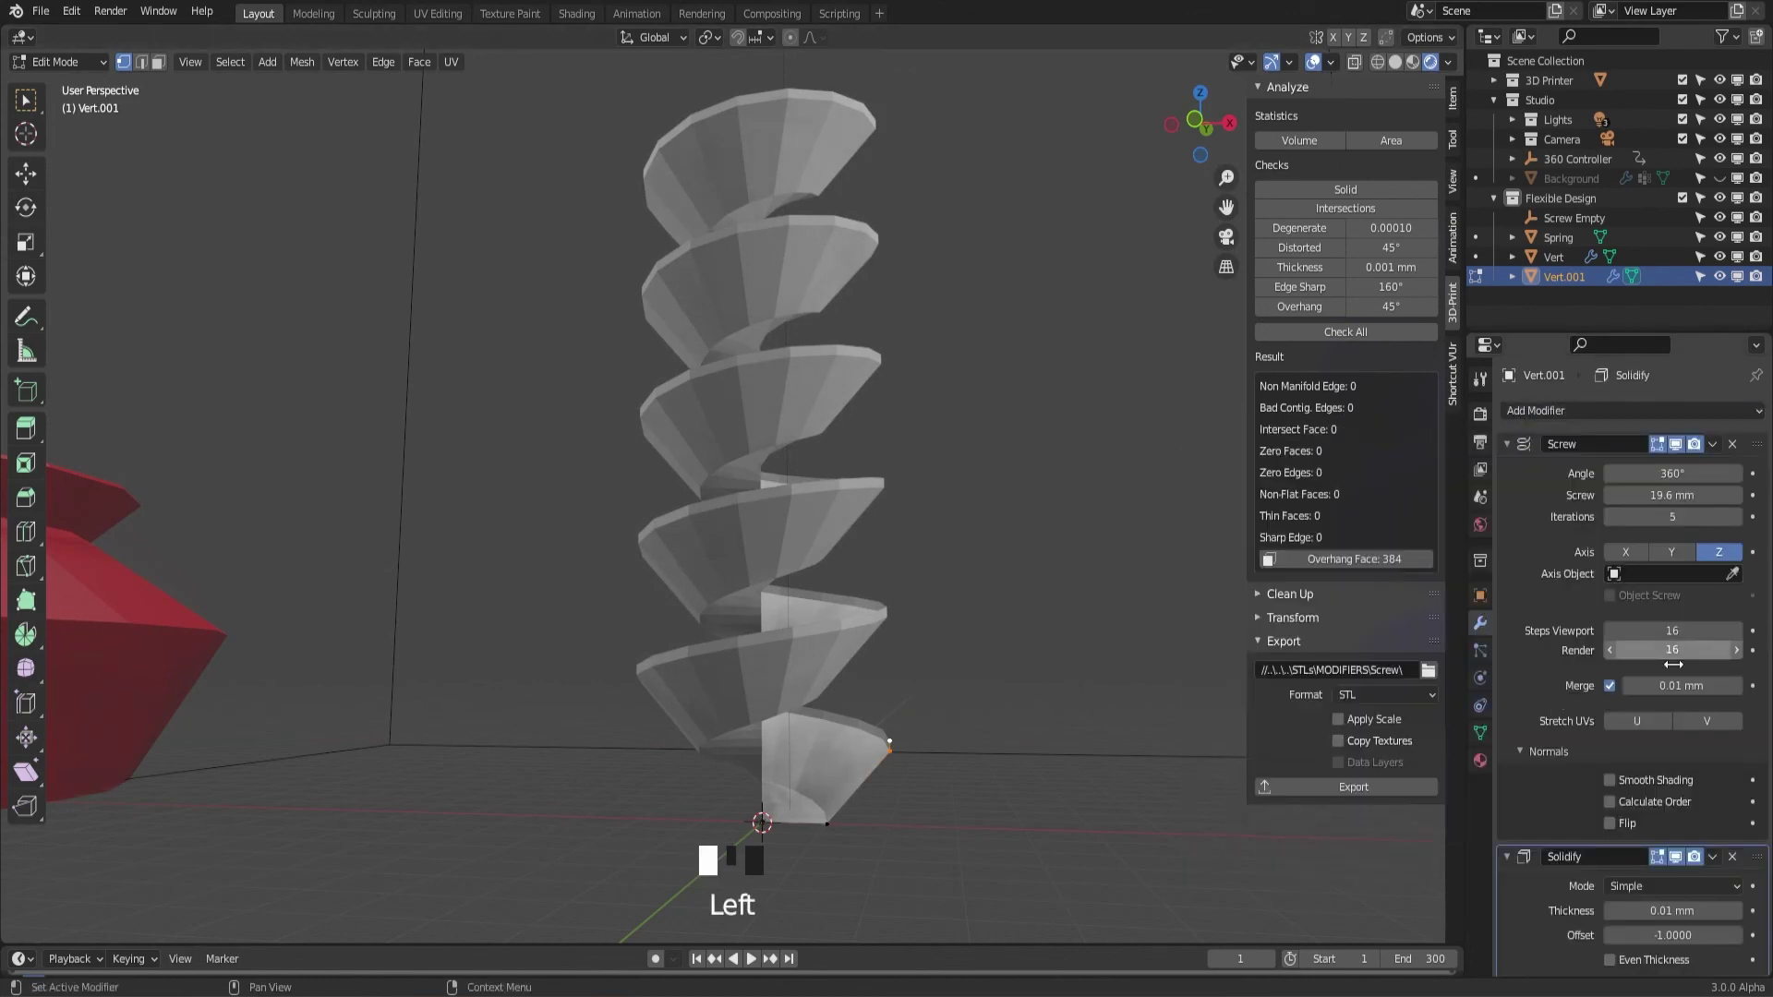
{"action": "left_click", "coordinate": [1674, 908]}
{"action": "key", "text": "ctrl+a"}
{"action": "type", "text": "1"}
{"action": "key", "text": "Return"}
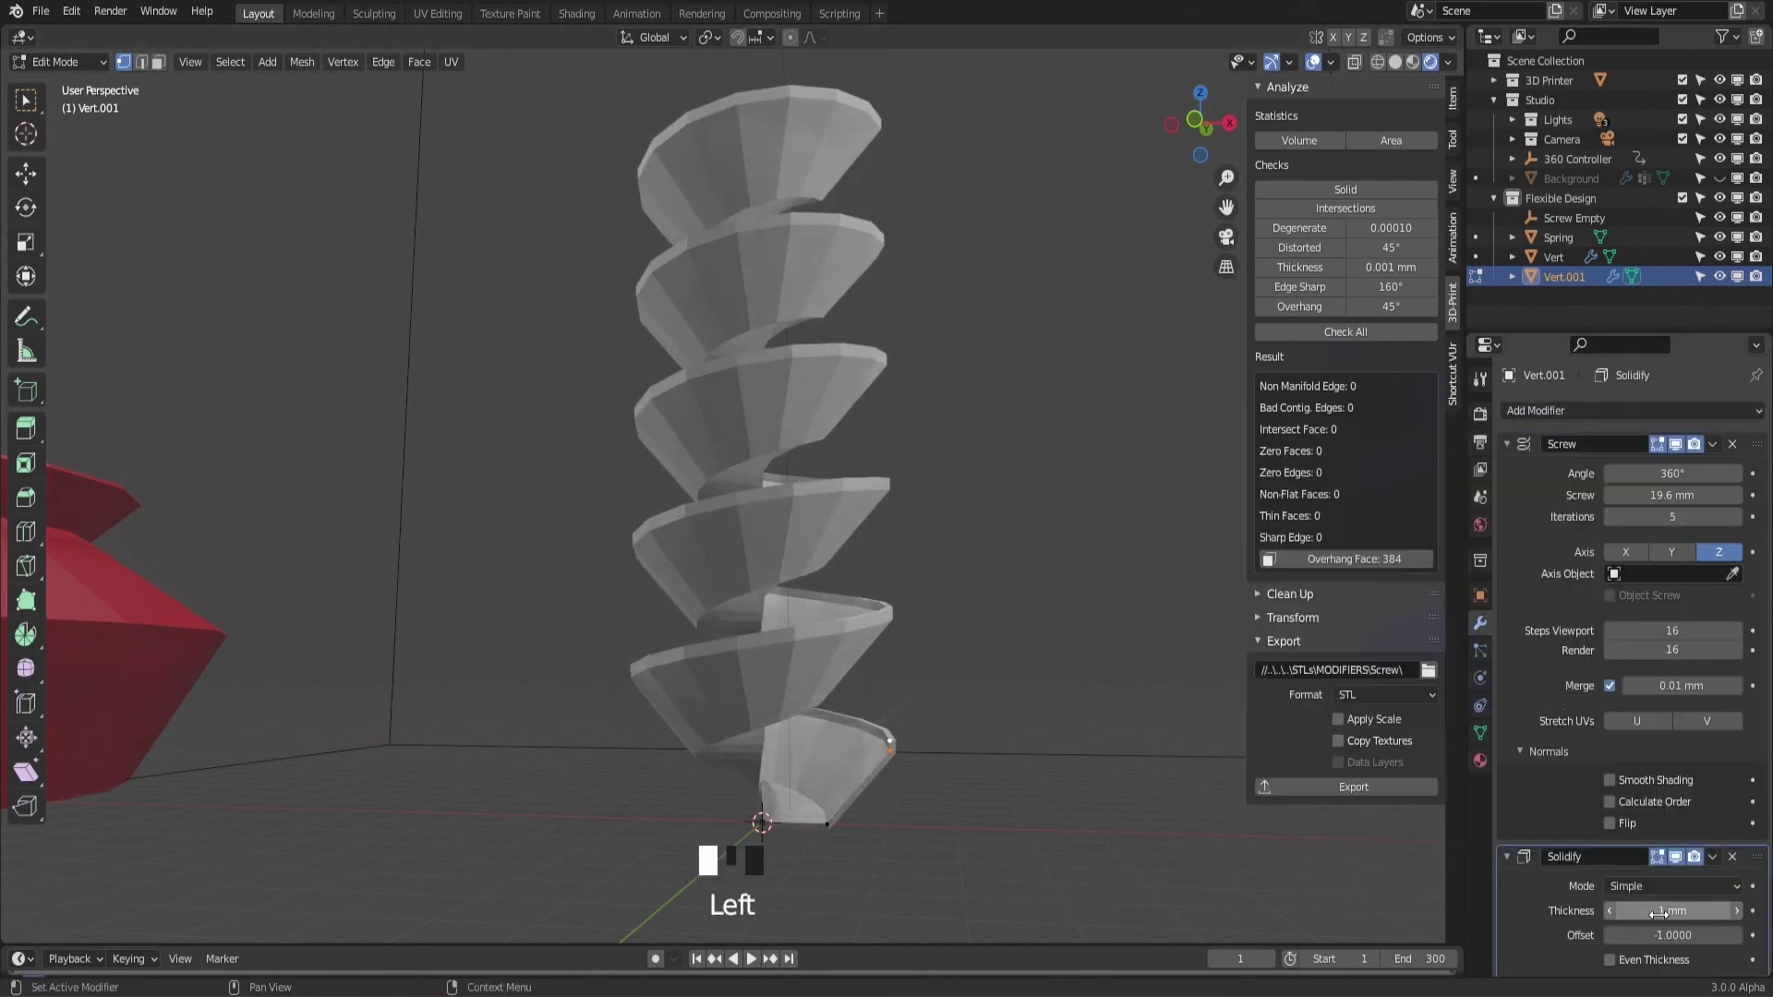
{"action": "middle_click_drag", "start_coordinate": [730, 510], "coordinate": [967, 480]}
{"action": "scroll", "coordinate": [967, 480], "scroll_direction": "down", "scroll_amount": 5}
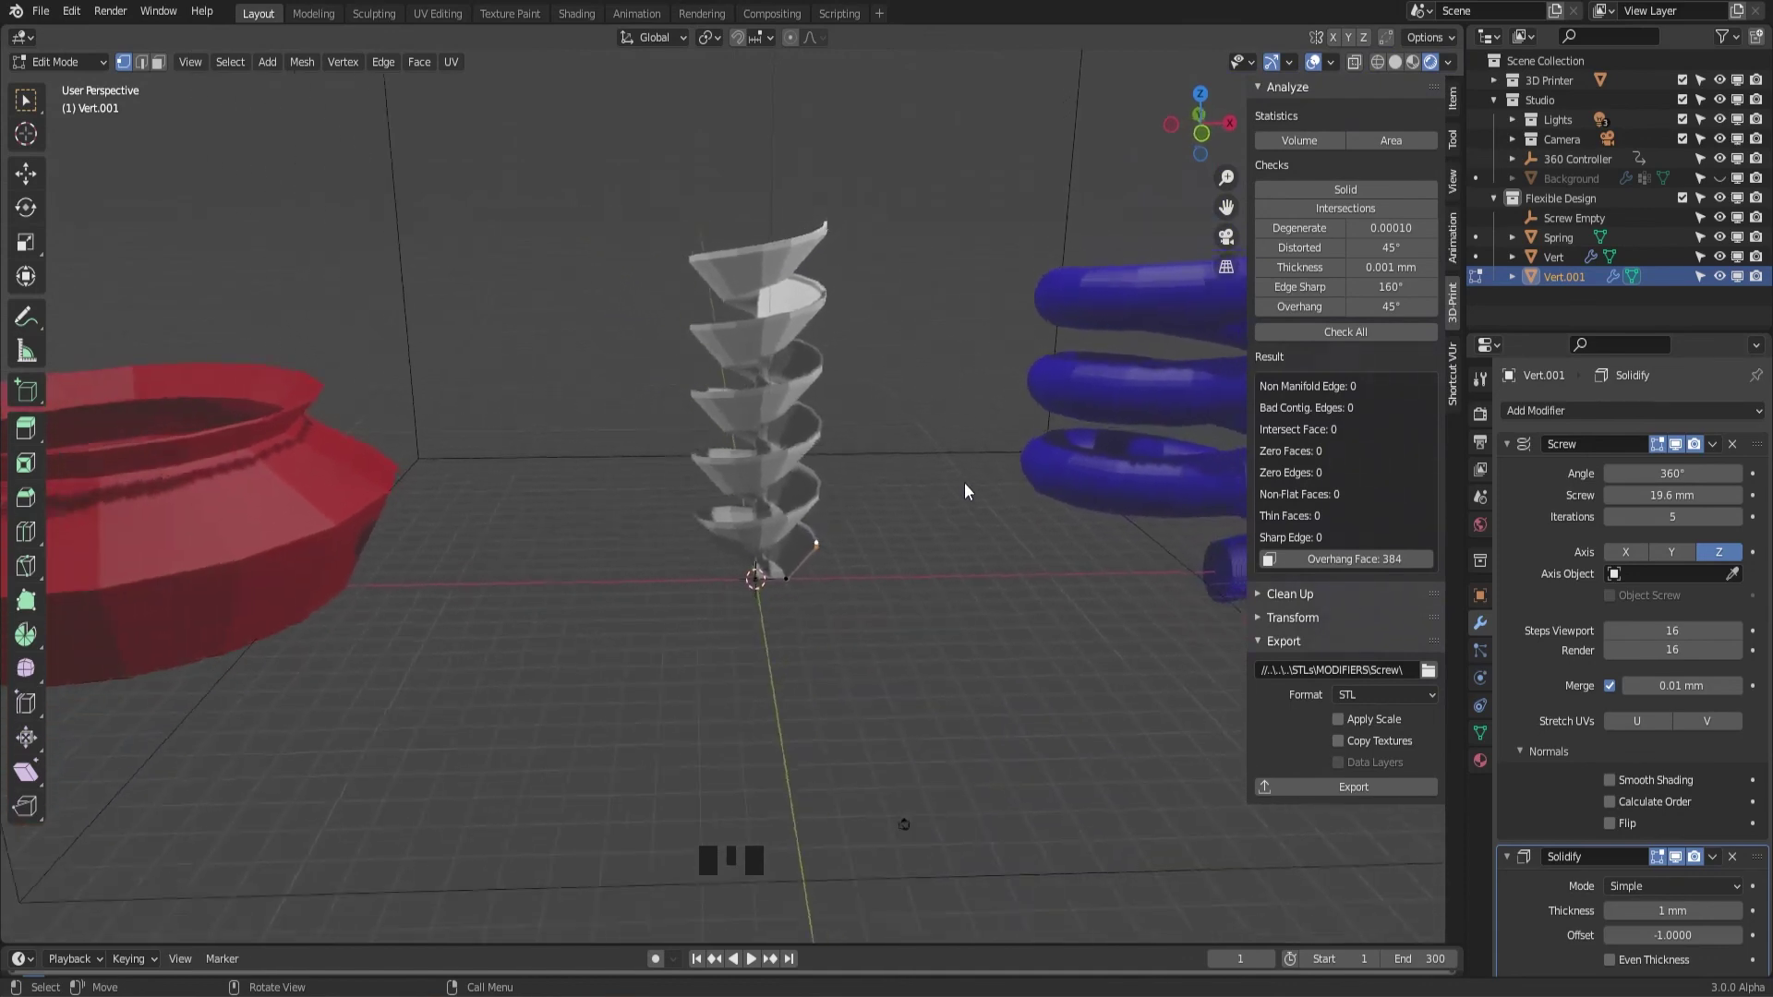
{"action": "key", "text": "ctrl+s"}
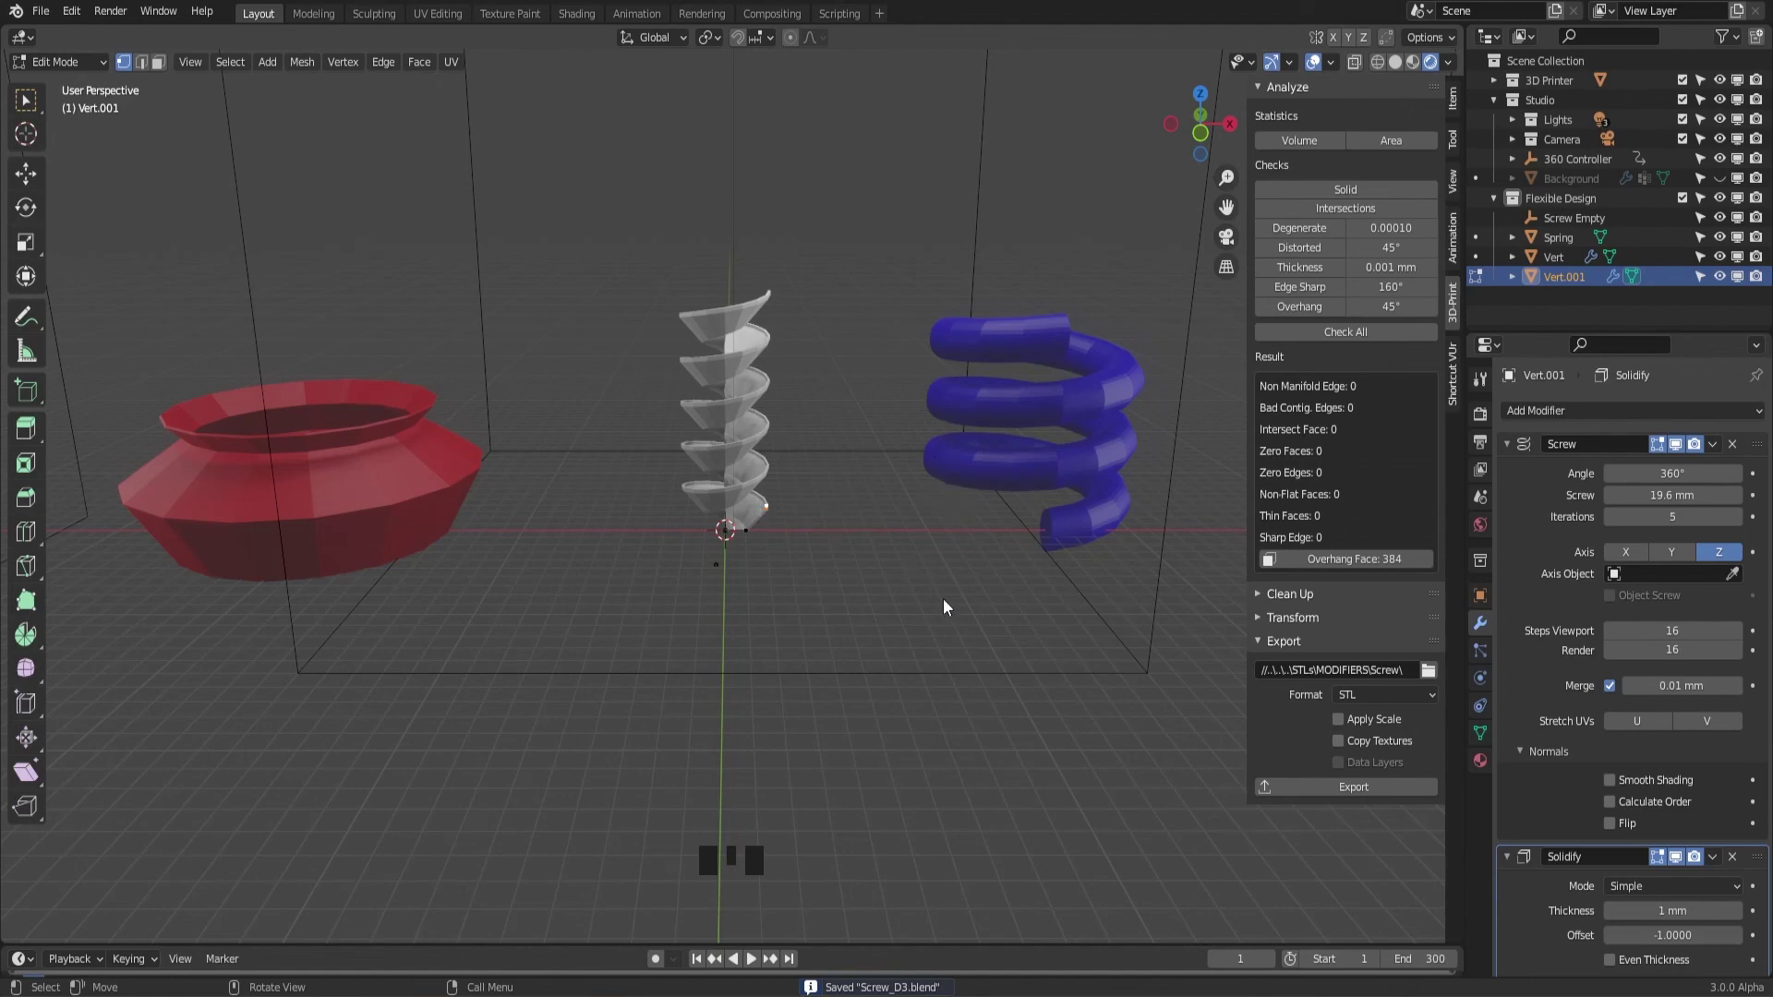
Collapse the Solidify modifier's settings while keeping the Screw modifier's settings expanded
{"action": "left_click", "coordinate": [1507, 444]}
{"action": "left_click", "coordinate": [1507, 472]}
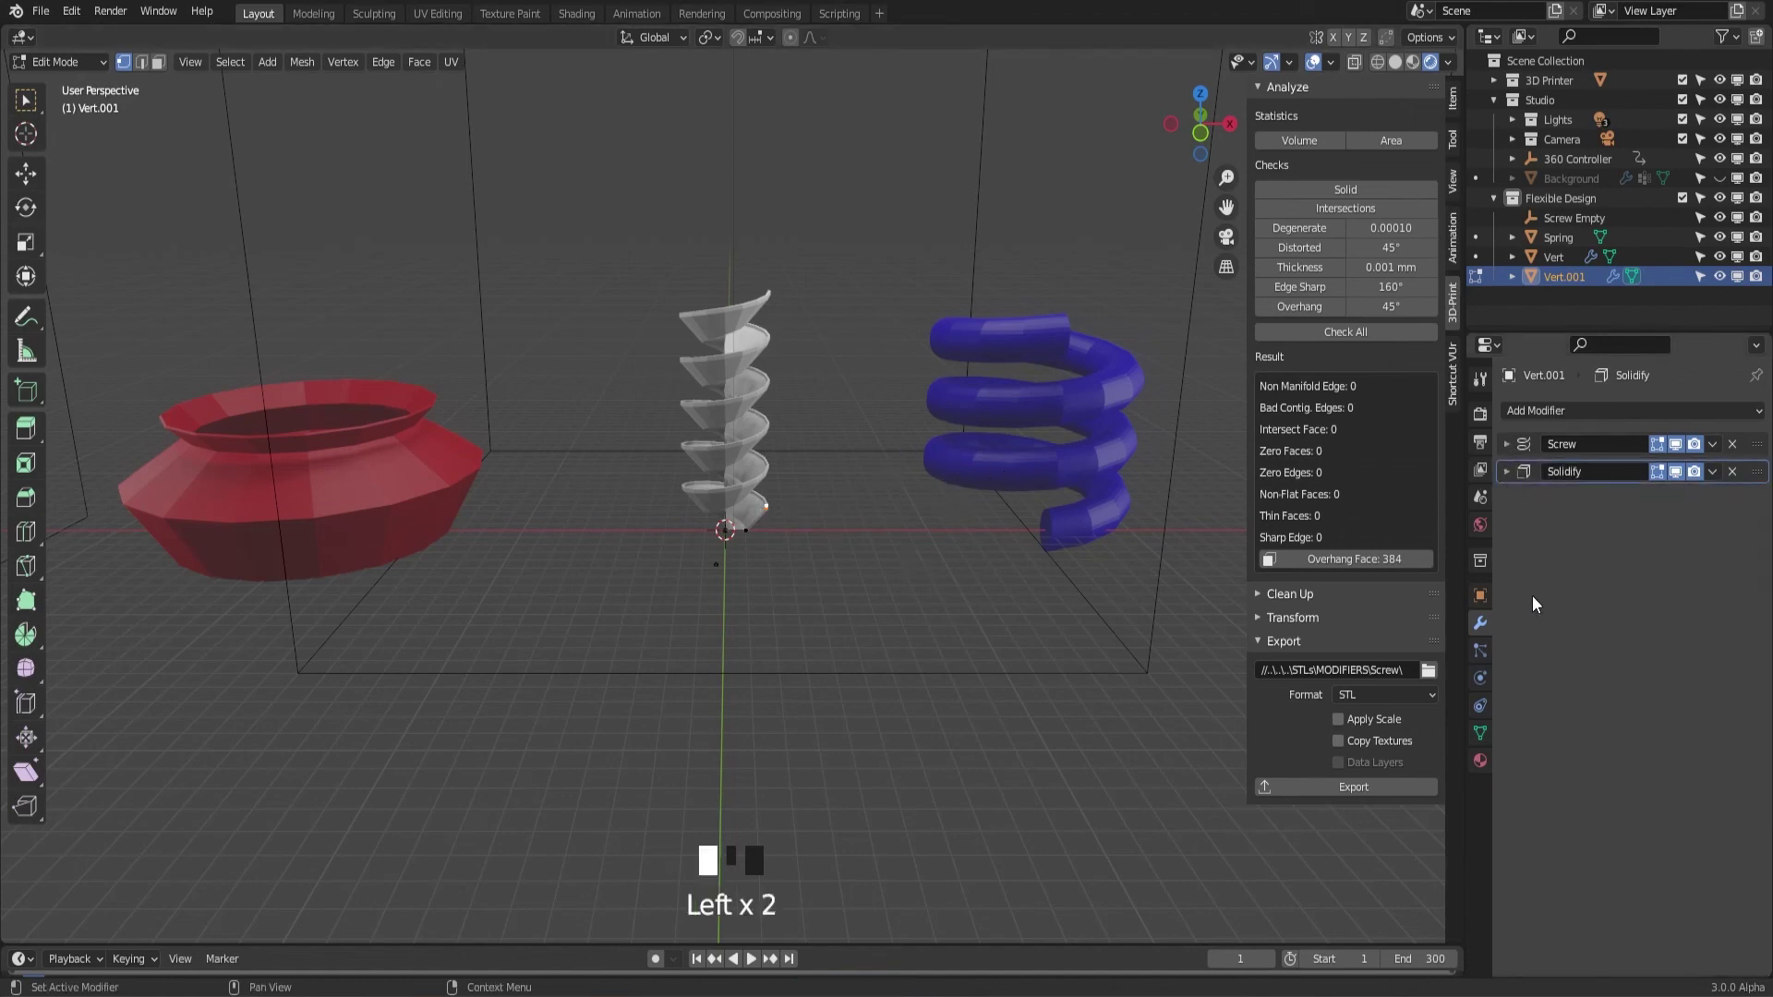
{"action": "left_click", "coordinate": [1515, 444]}
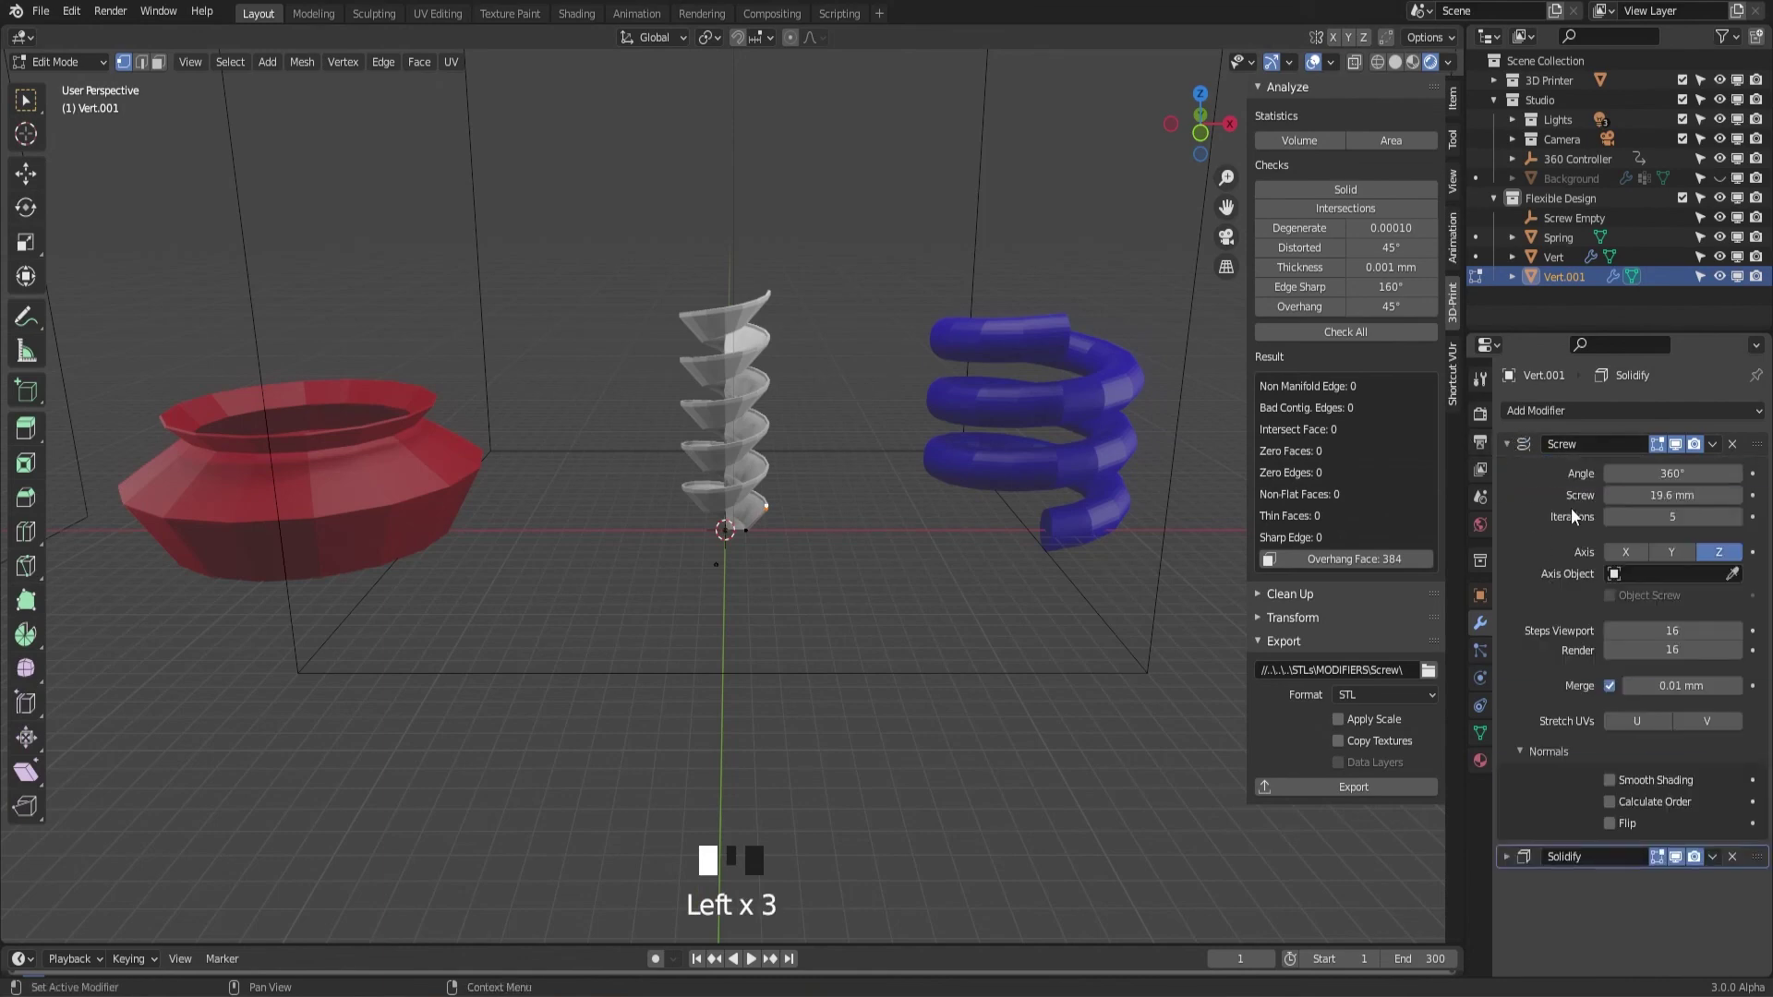